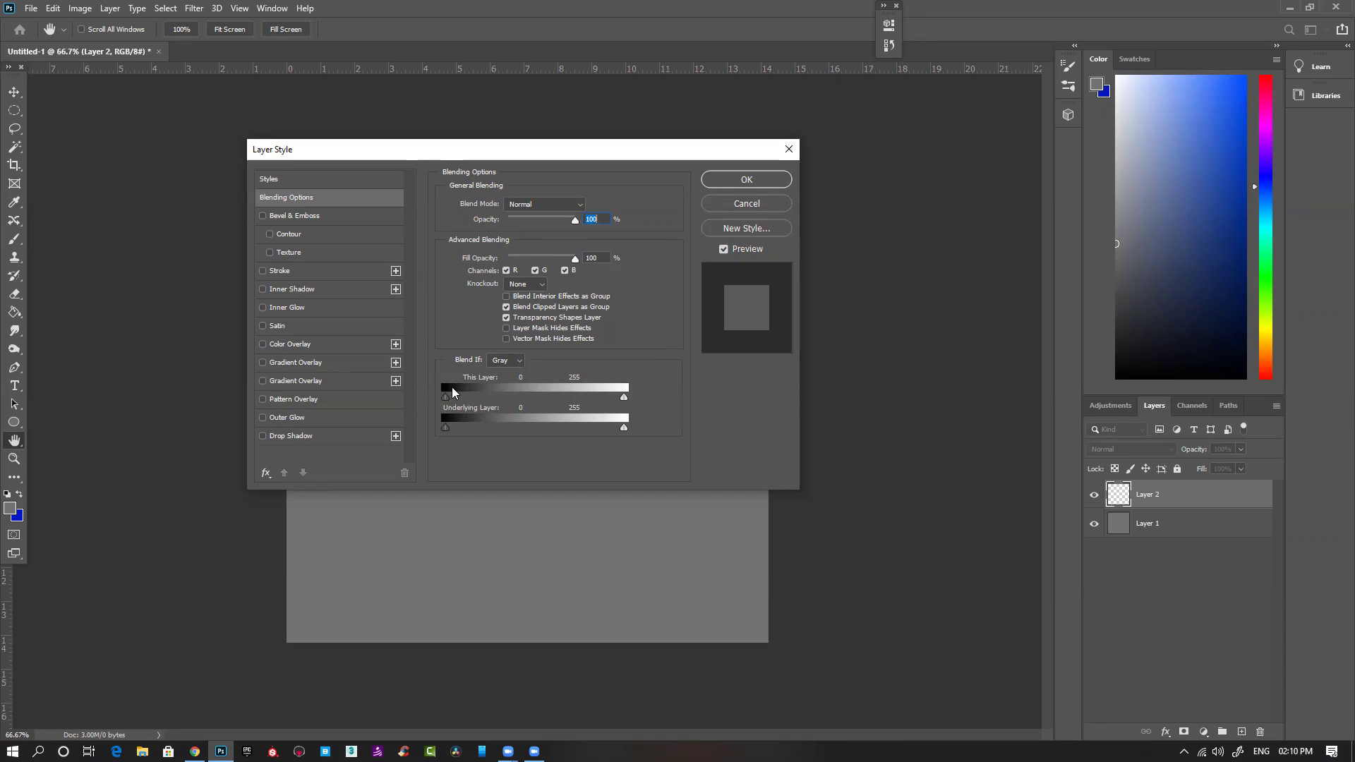
# Step: Discard the layer style settings and paste the copied portrait photo onto Layer 2
pyautogui.click(757, 205)
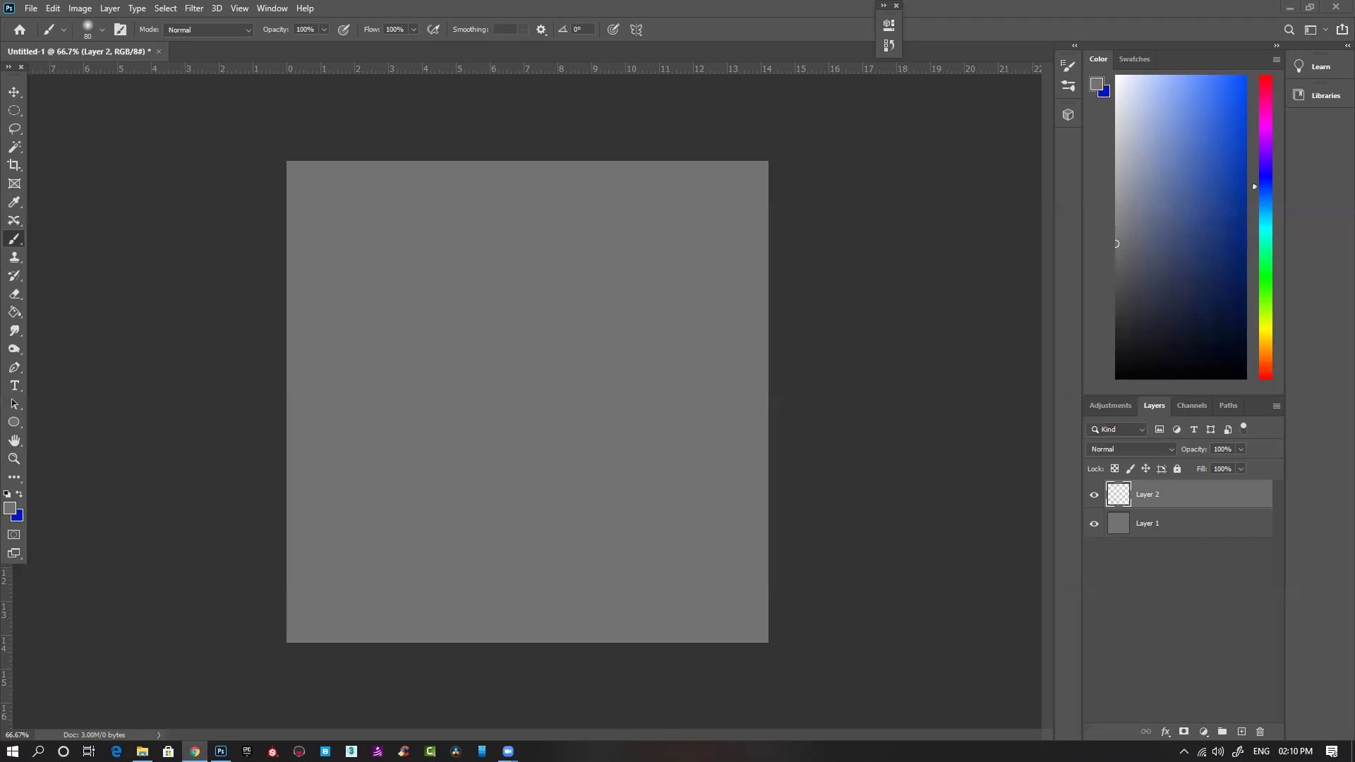
pyautogui.click(1158, 494)
pyautogui.hotkey('ctrl', 'v')
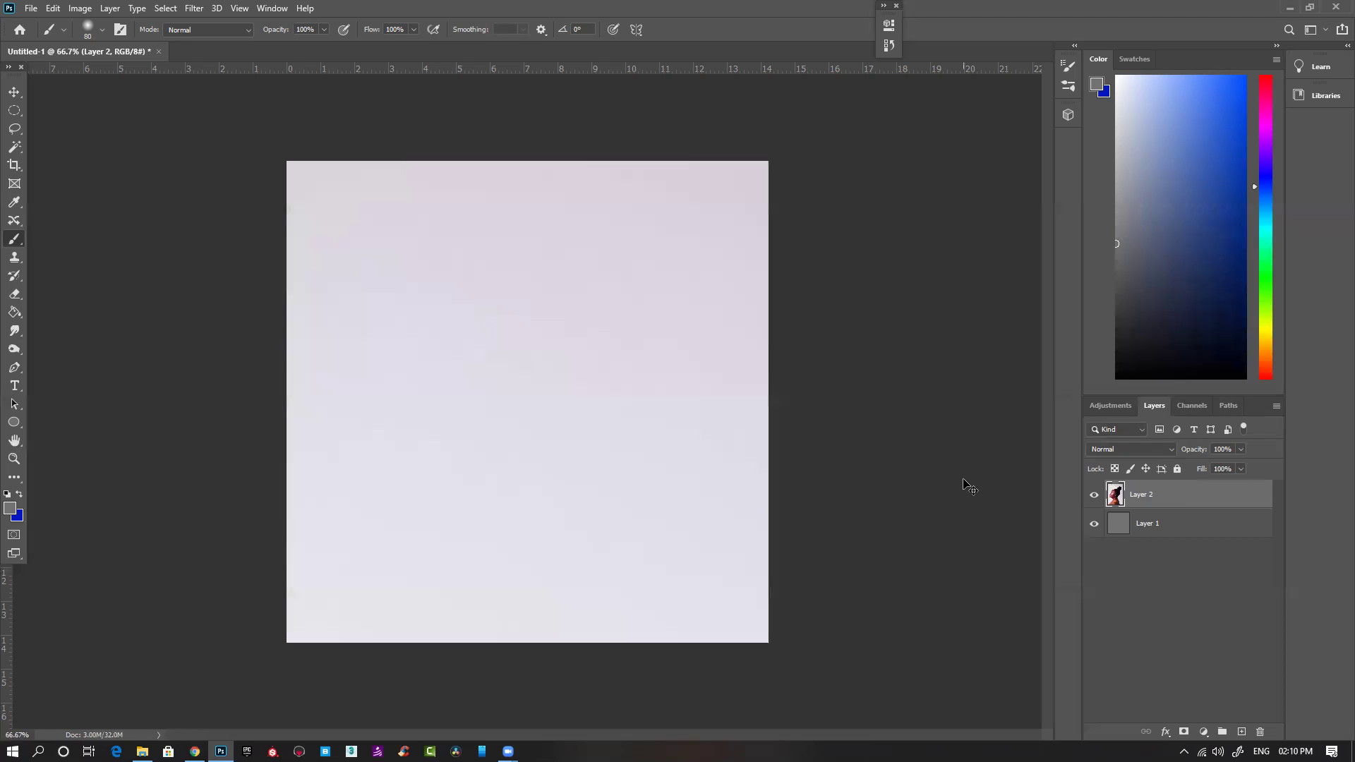
# Step: Scale the pasted portrait down proportionally with Free Transform until it fits the canvas height
pyautogui.hotkey('ctrl', 't')
pyautogui.hotkey('ctrl', '-')
pyautogui.hotkey('ctrl', '-')
pyautogui.hotkey('ctrl', '-')
pyautogui.hotkey('ctrl', '-')
pyautogui.hotkey('ctrl', '-')
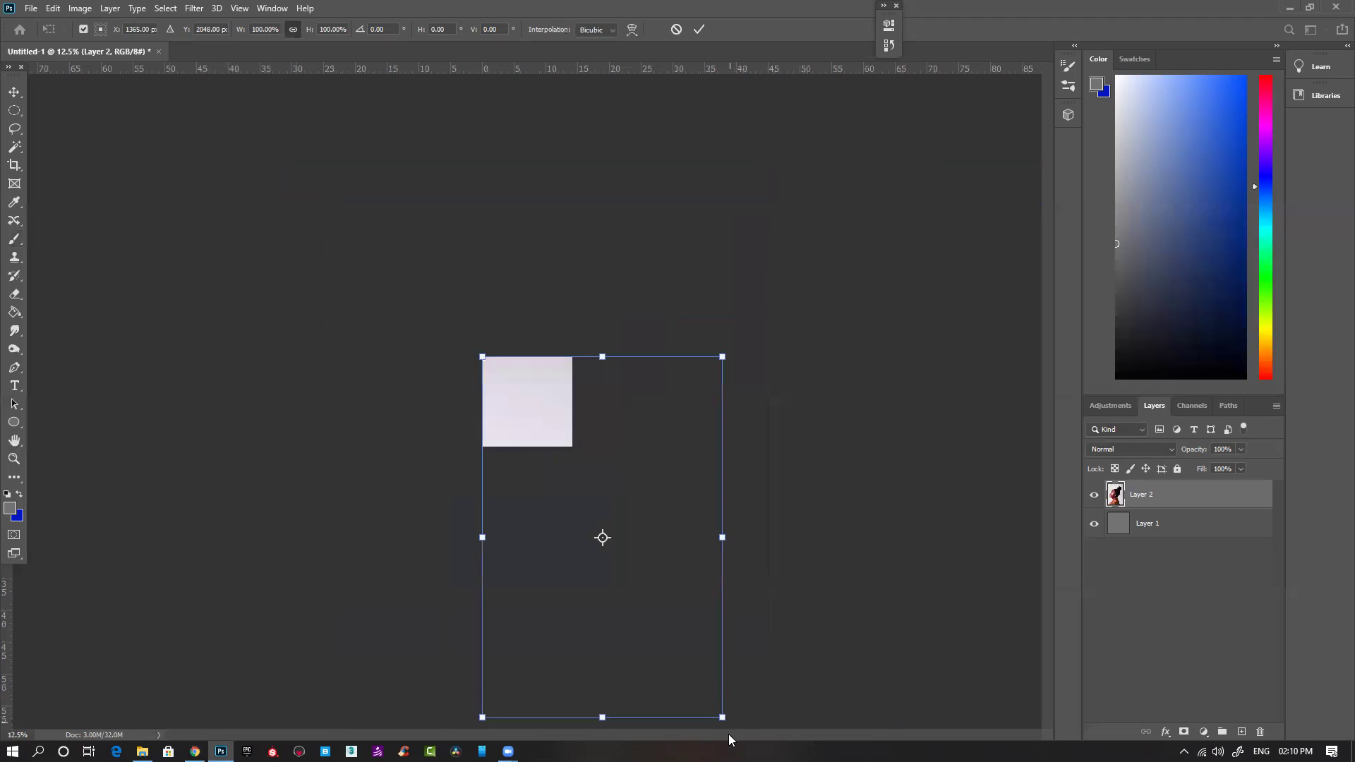
pyautogui.moveTo(720, 718); pyautogui.dragTo(560, 434)
pyautogui.press('Return')
pyautogui.press('b')
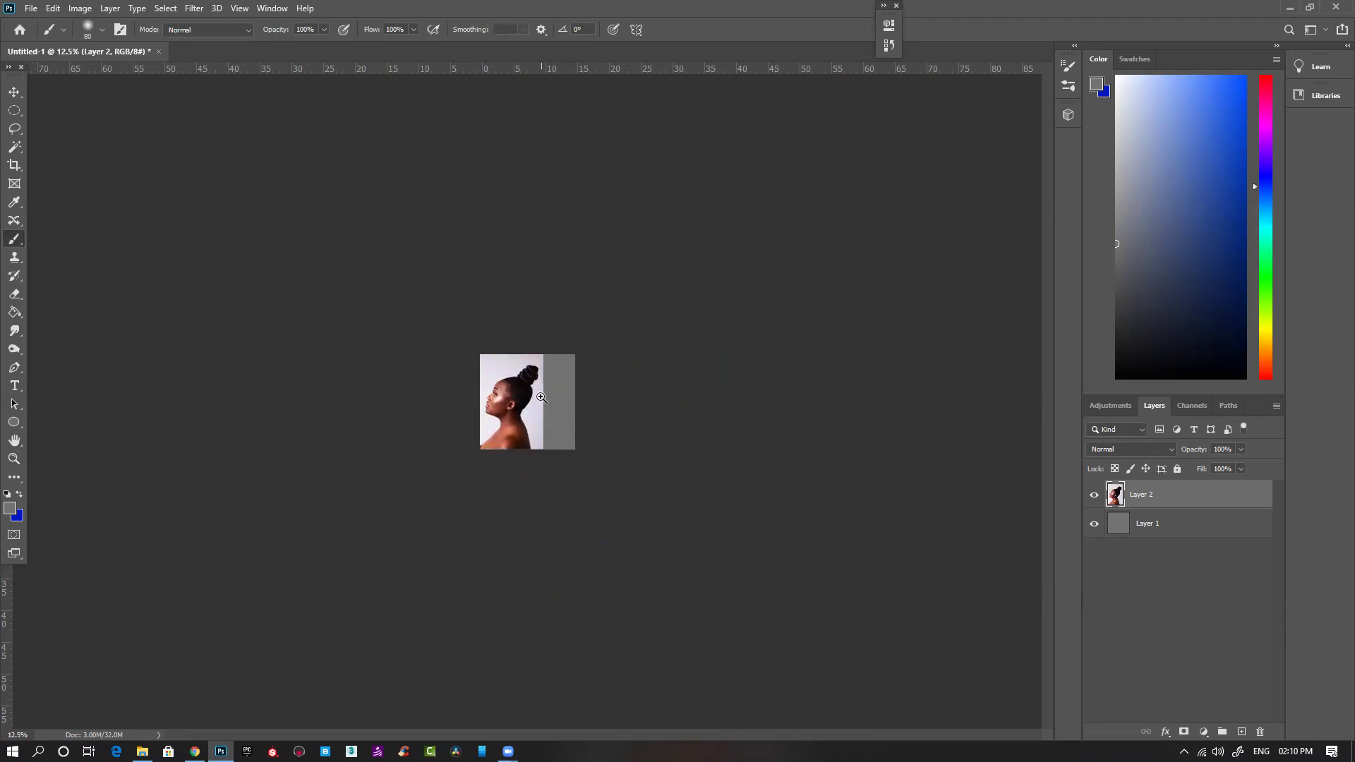
# Step: Move the portrait horizontally to about the centre of the canvas
pyautogui.hotkey('ctrl', '+')
pyautogui.hotkey('ctrl', '+')
pyautogui.hotkey('ctrl', '+')
pyautogui.hotkey('ctrl', '+')
pyautogui.press('v')
pyautogui.moveTo(464, 399); pyautogui.dragTo(561, 398)
pyautogui.hotkey('ctrl', 'z')
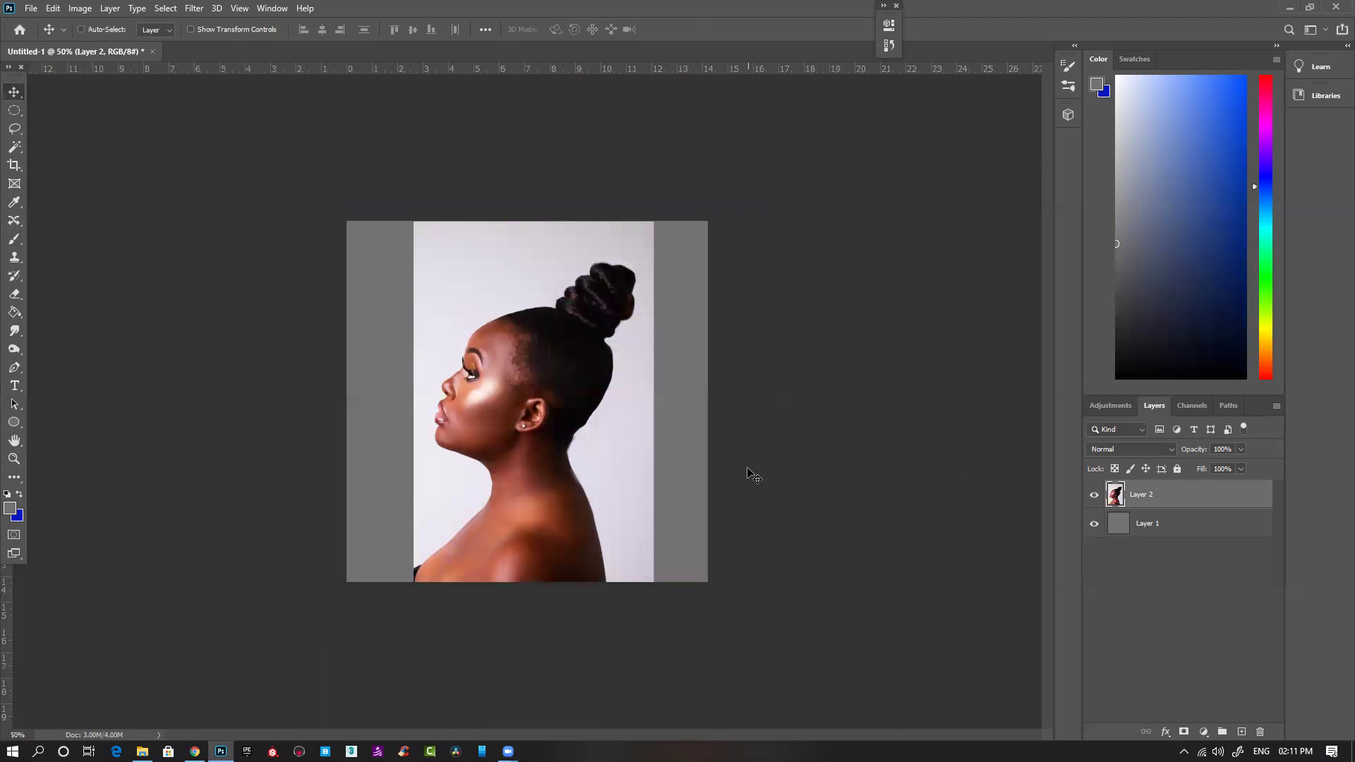
# Step: Add a layer mask to Layer 2 and hide the portrait's light background using a Magic Wand selection filled with black
pyautogui.click(1185, 732)
pyautogui.press('w')
pyautogui.click(625, 435)
pyautogui.keyDown('shift'); pyautogui.click(651, 231); pyautogui.keyUp('shift')
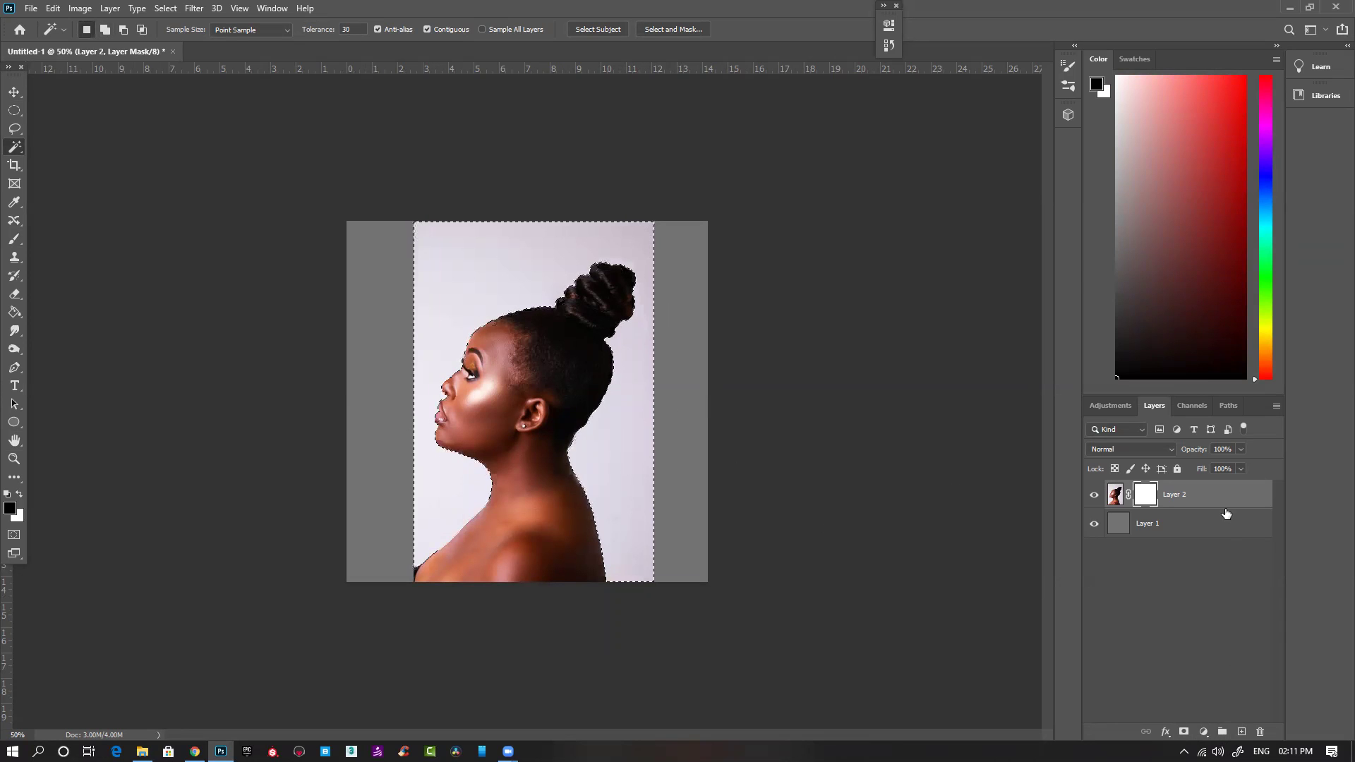
pyautogui.hotkey('alt', 'BackSpace')
pyautogui.hotkey('ctrl', 'd')
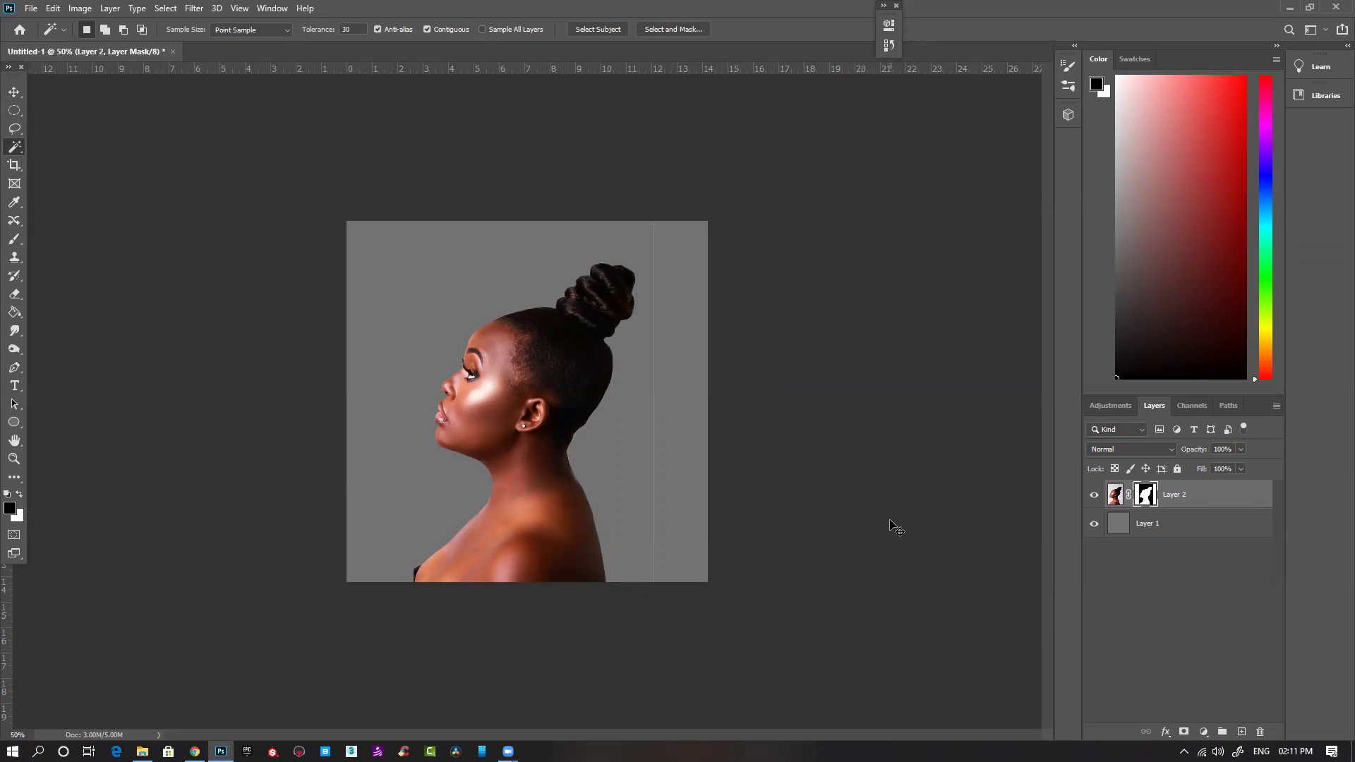
# Step: Restore the background selection and delete the layer mask from Layer 2
pyautogui.hotkey('ctrl', 'shift', 'd')
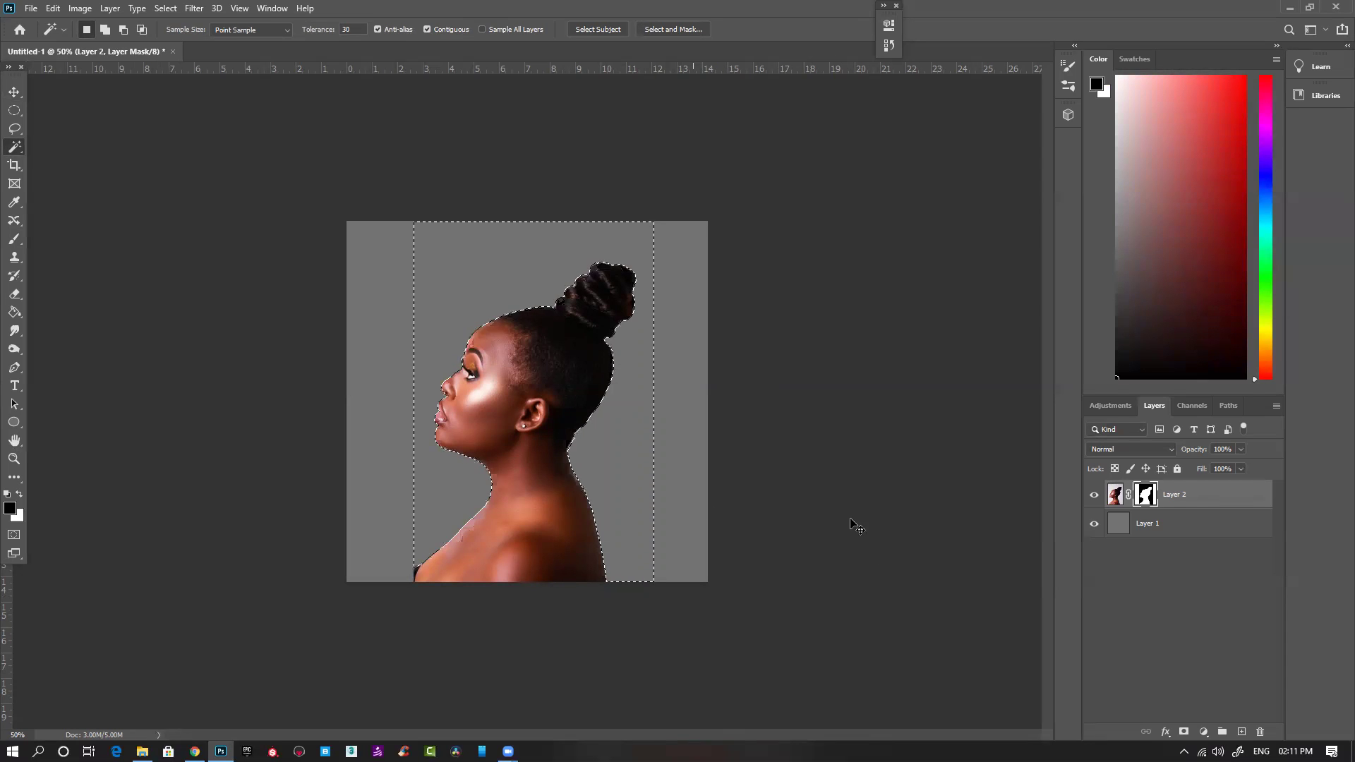
pyautogui.rightClick(1136, 496)
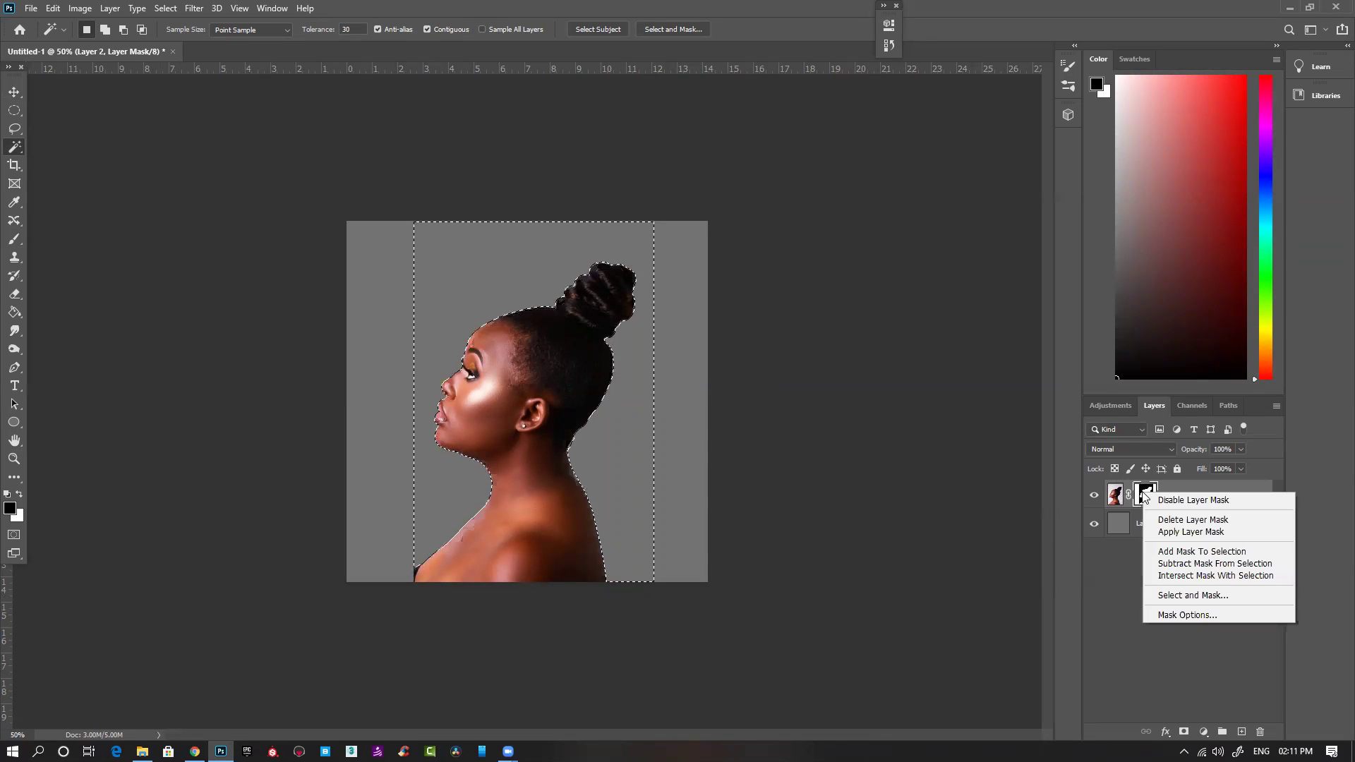
pyautogui.click(1186, 522)
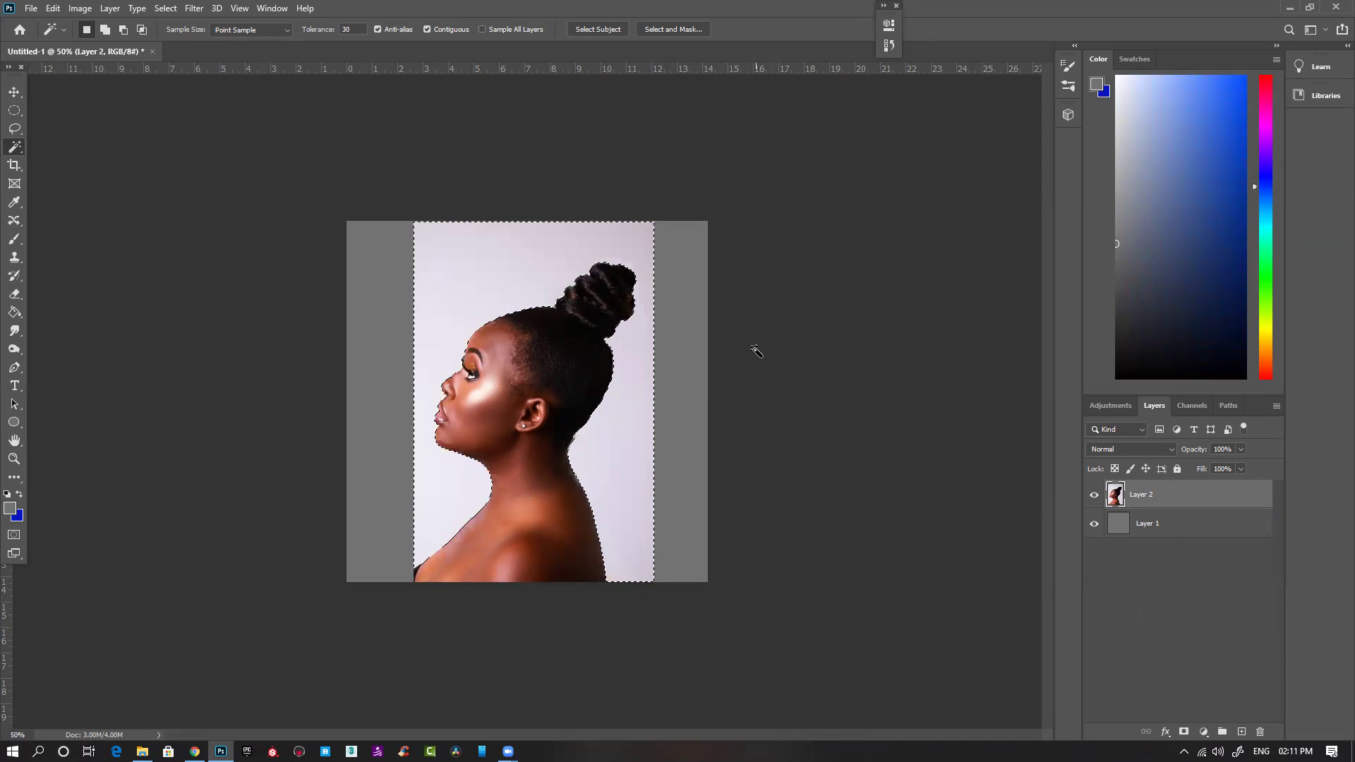
# Step: Try deleting the selected background pixels from Layer 2, undo the deletion and clear the selection
pyautogui.click(378, 752)
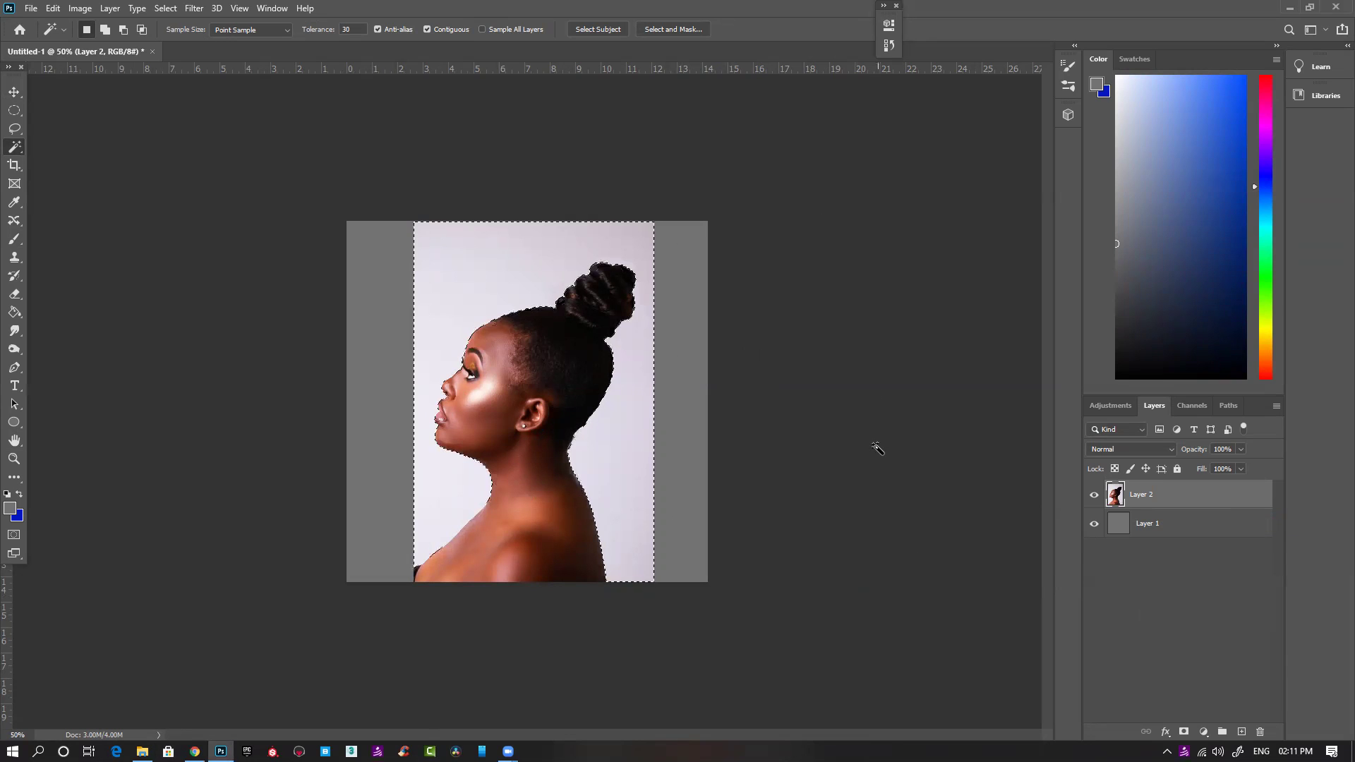
pyautogui.press('Delete')
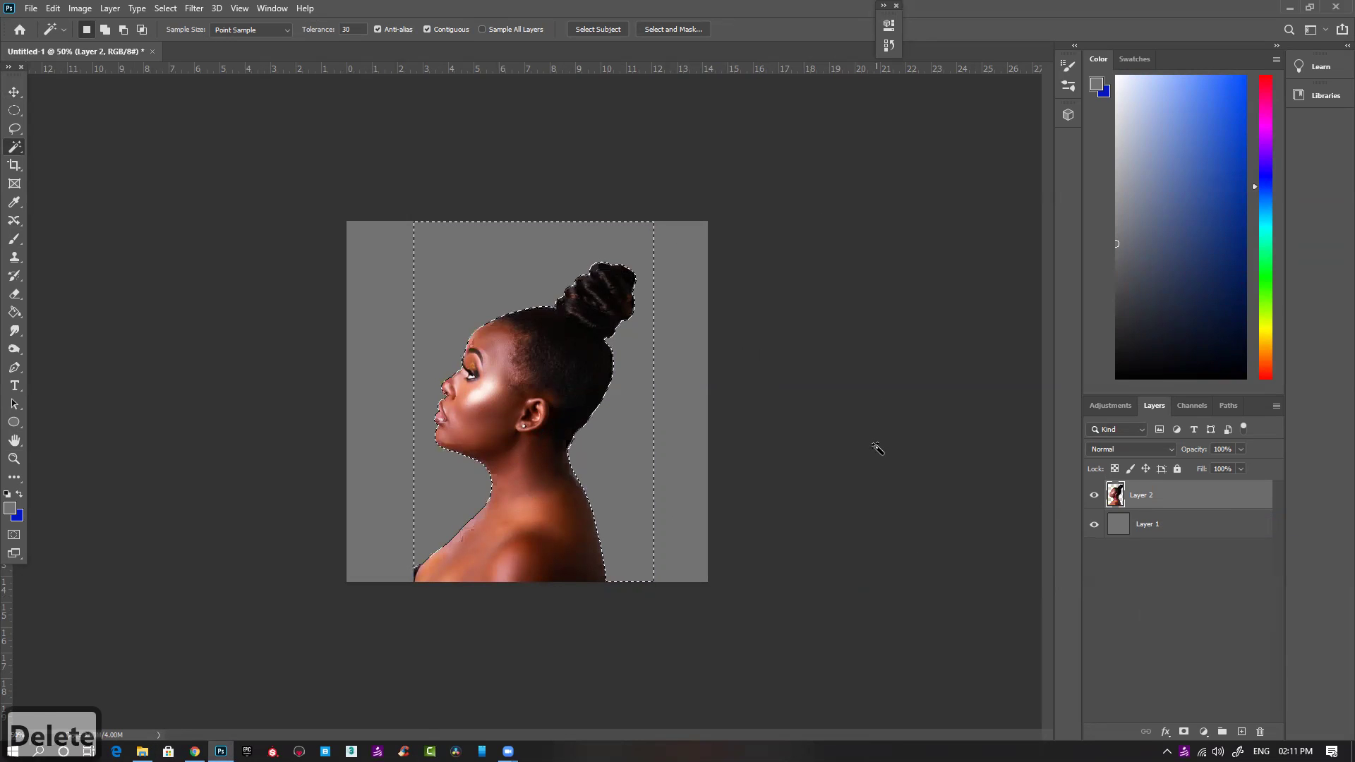
pyautogui.hotkey('ctrl', 'd')
pyautogui.hotkey('ctrl', 'z')
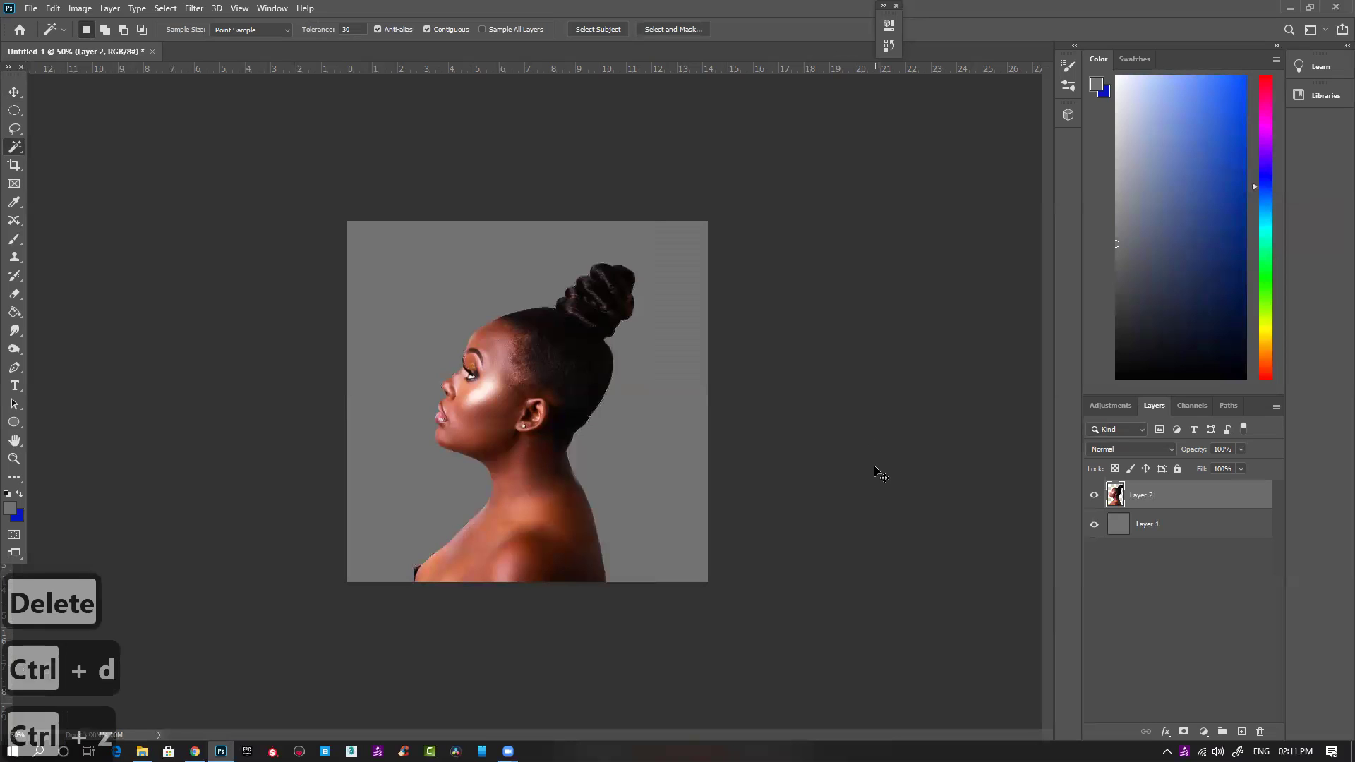
pyautogui.hotkey('ctrl', 'z')
pyautogui.hotkey('ctrl', 'd')
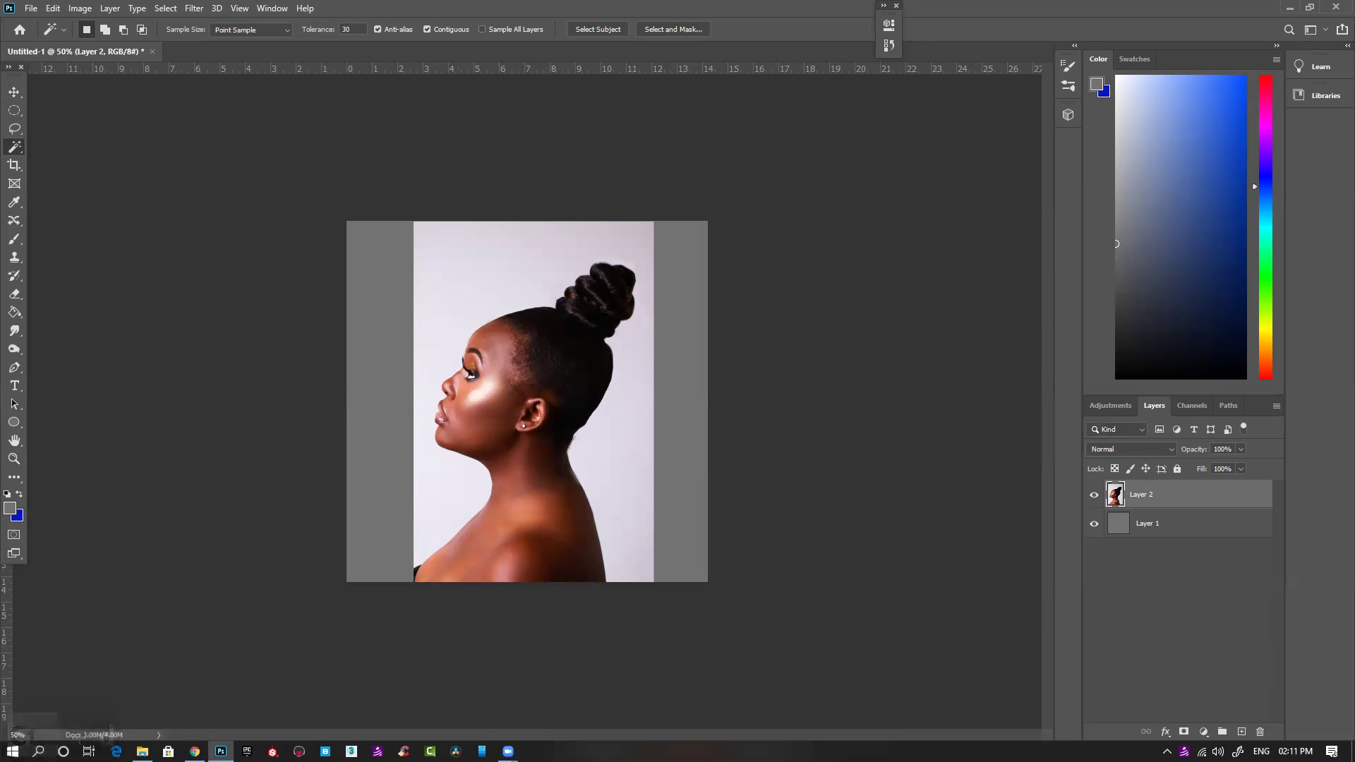
# Step: Switch to Chrome and search Google for "tree"
pyautogui.scroll(13, 526, 480)
pyautogui.click(195, 751)
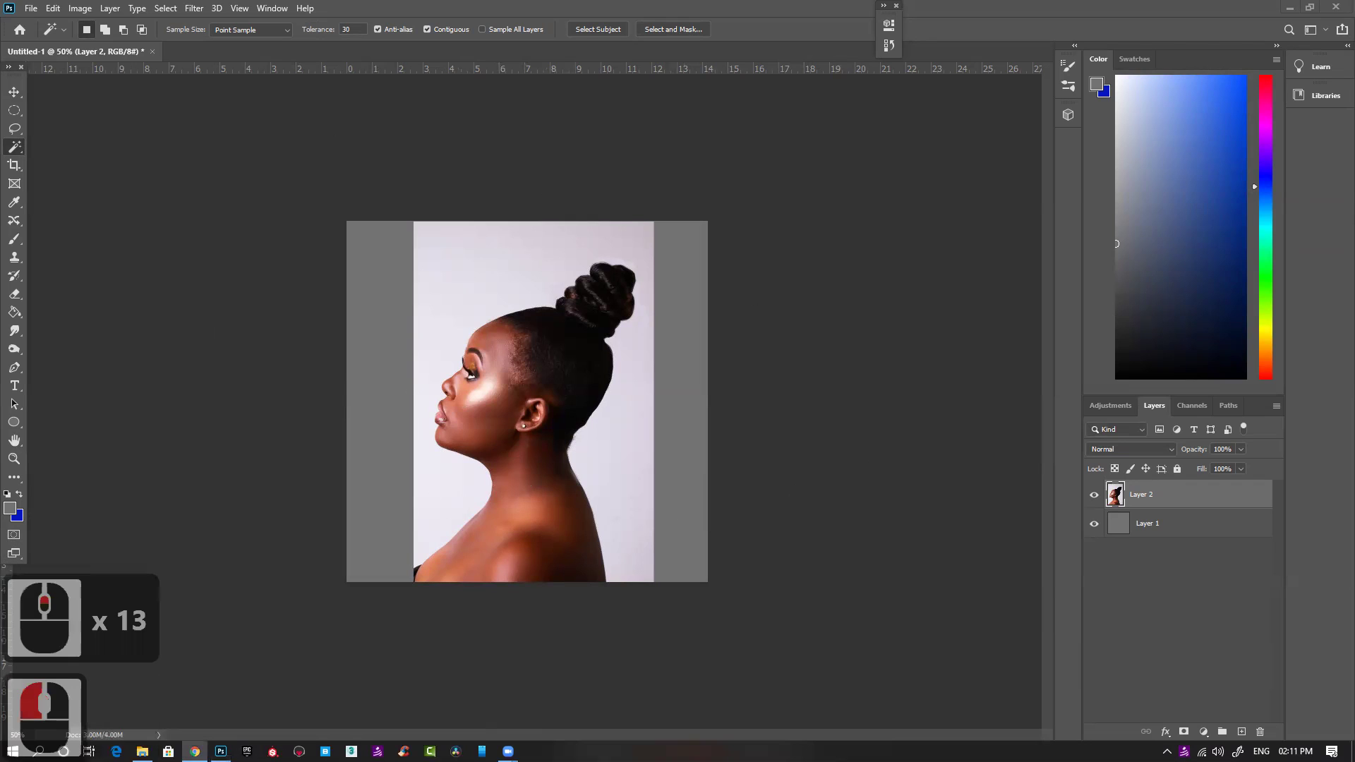
pyautogui.write('tree')
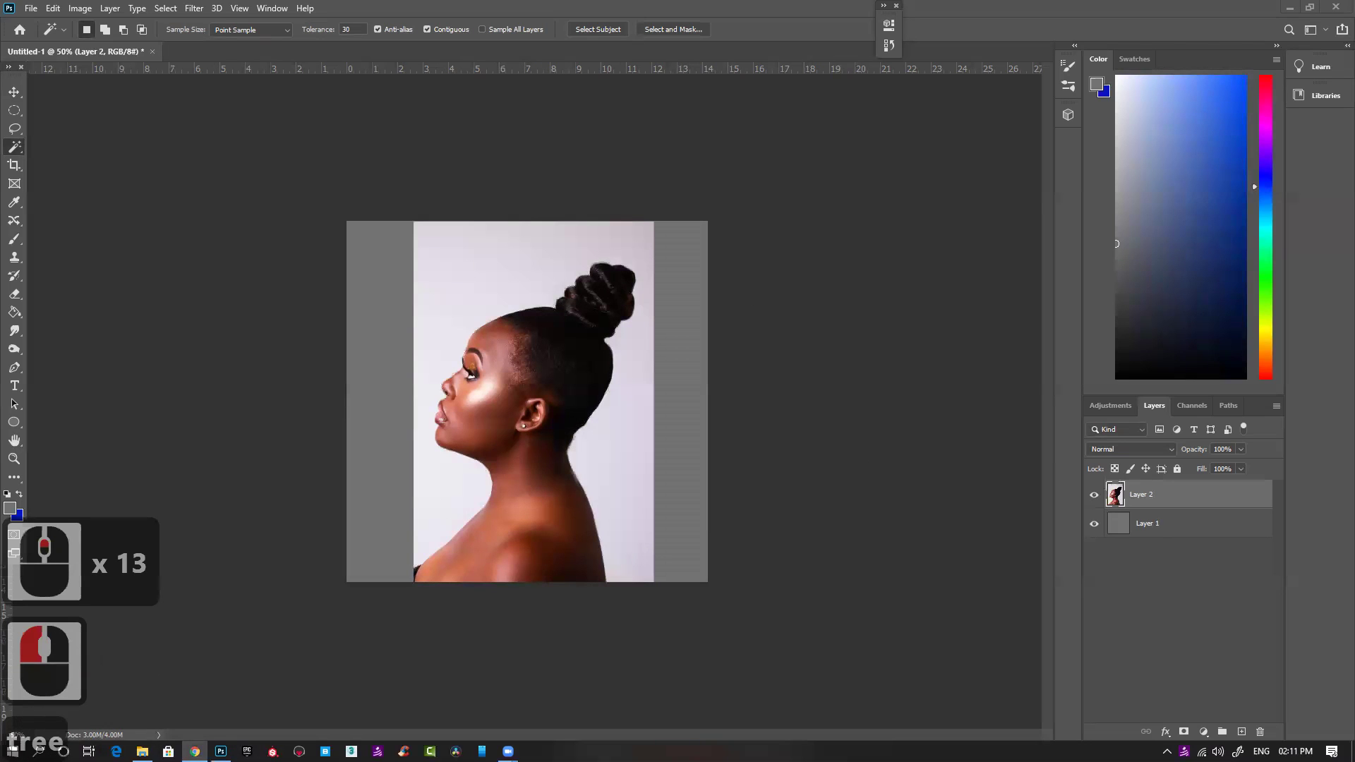
pyautogui.press('Return')
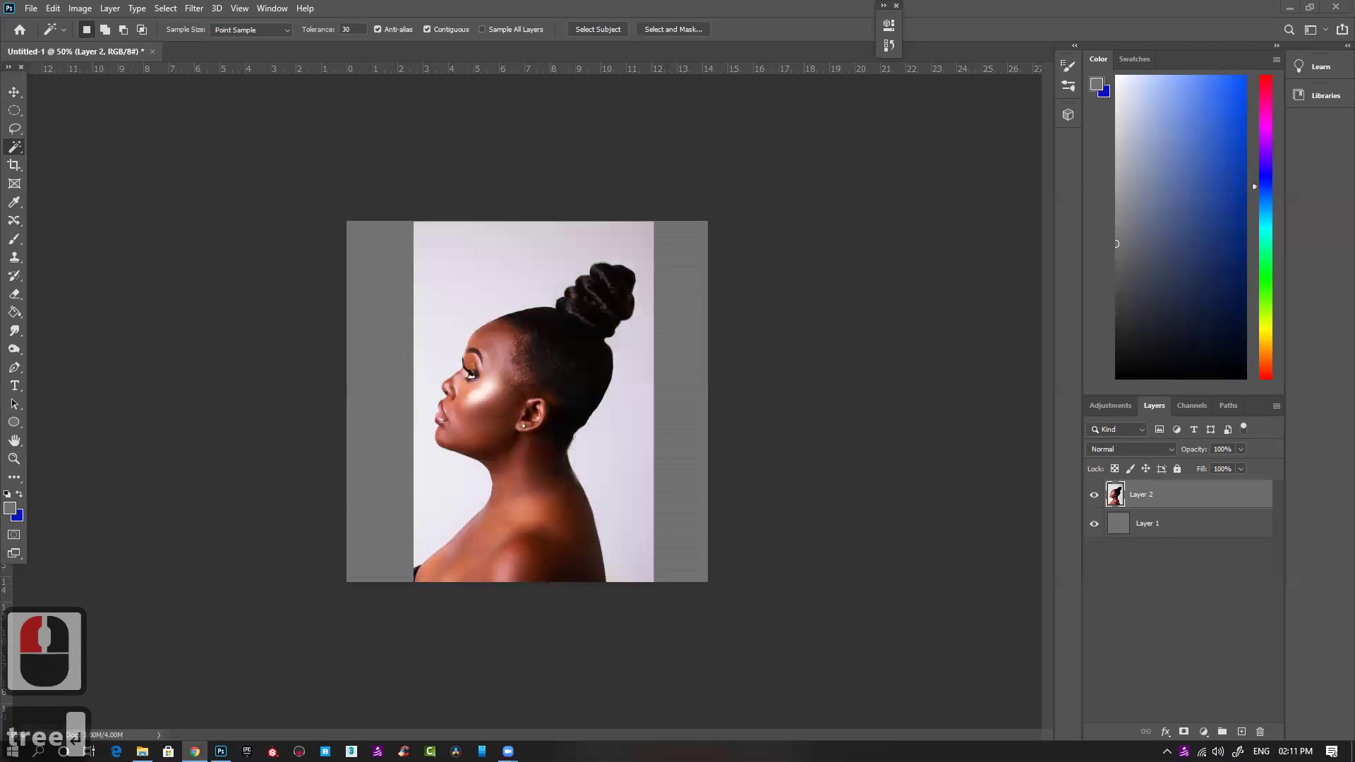
pyautogui.scroll(-3, 677, 381)
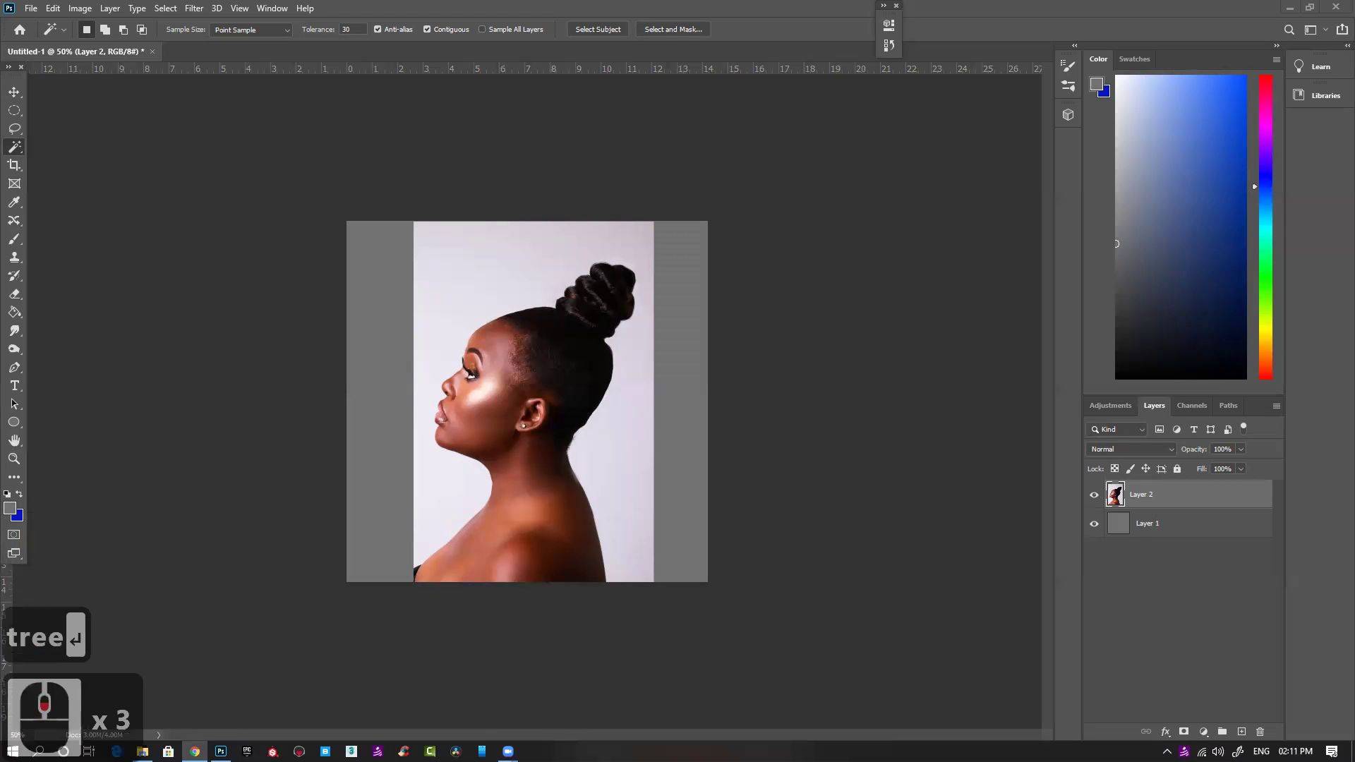
# Step: Browse the tree image results for a detailed tree on a plain background
pyautogui.click(678, 381)
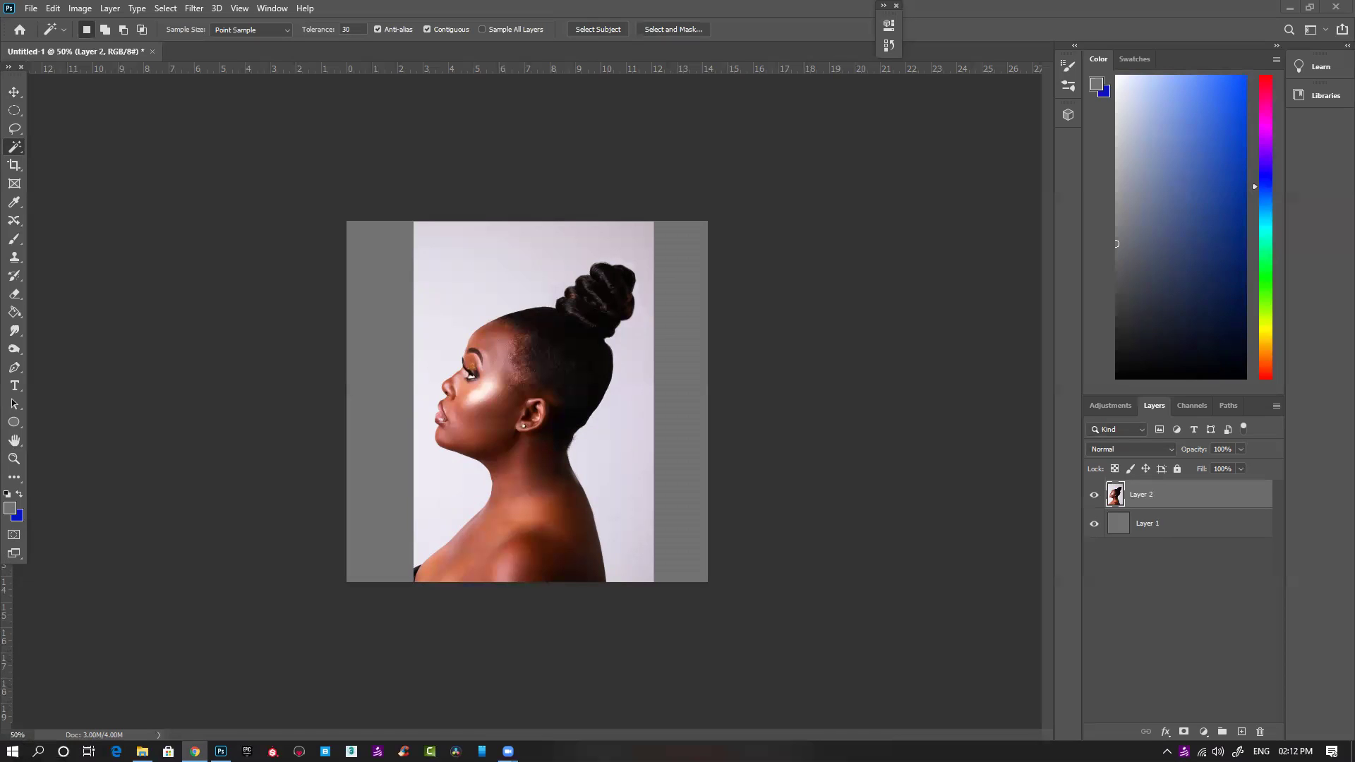
pyautogui.scroll(-5, 526, 402)
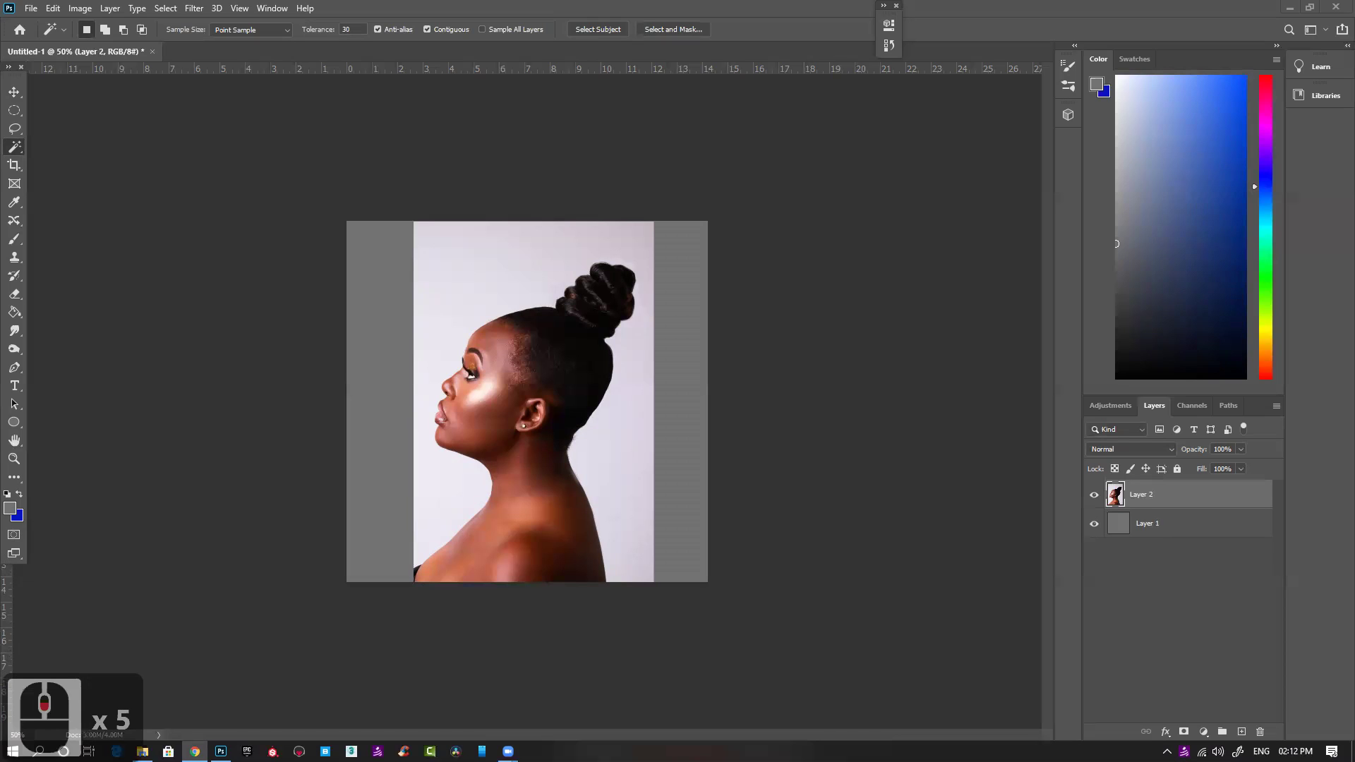
pyautogui.scroll(-4, 526, 402)
pyautogui.scroll(-4, 526, 402)
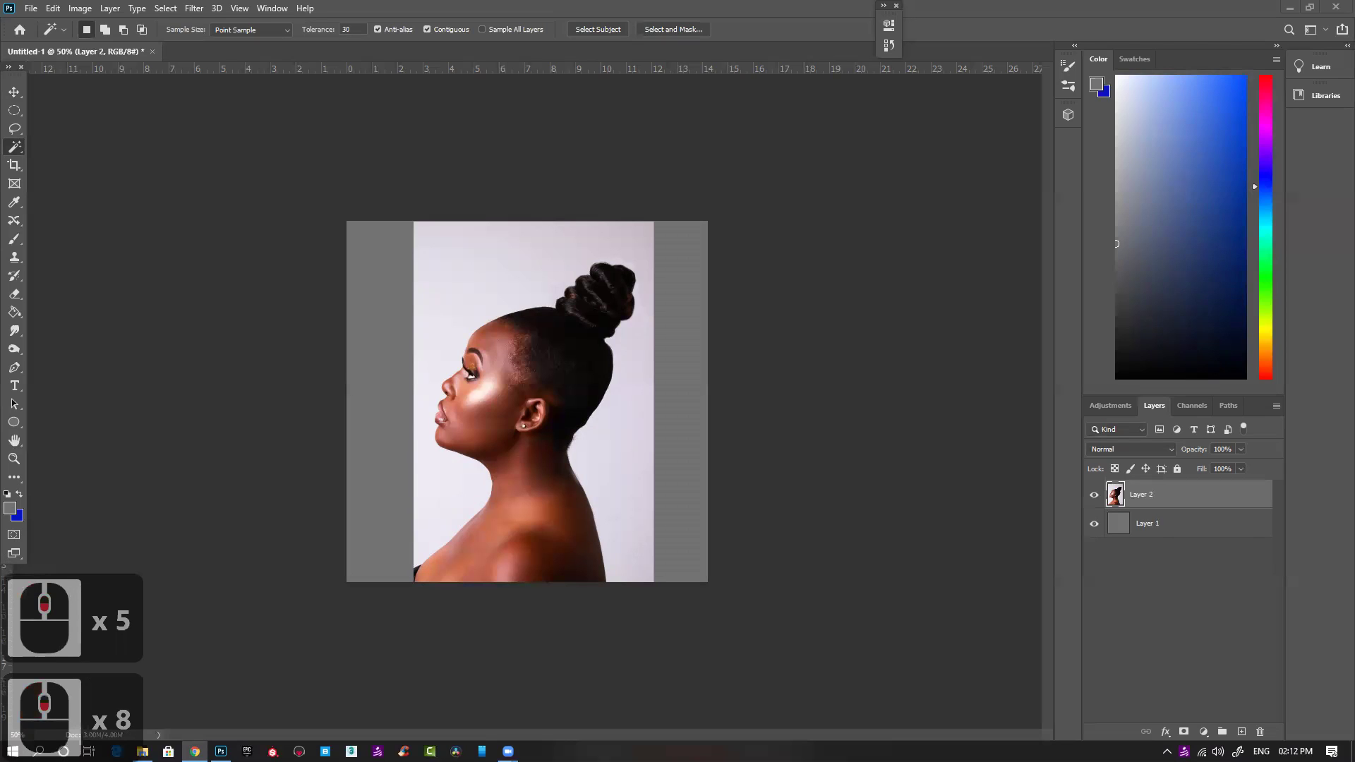
pyautogui.scroll(-5, 526, 401)
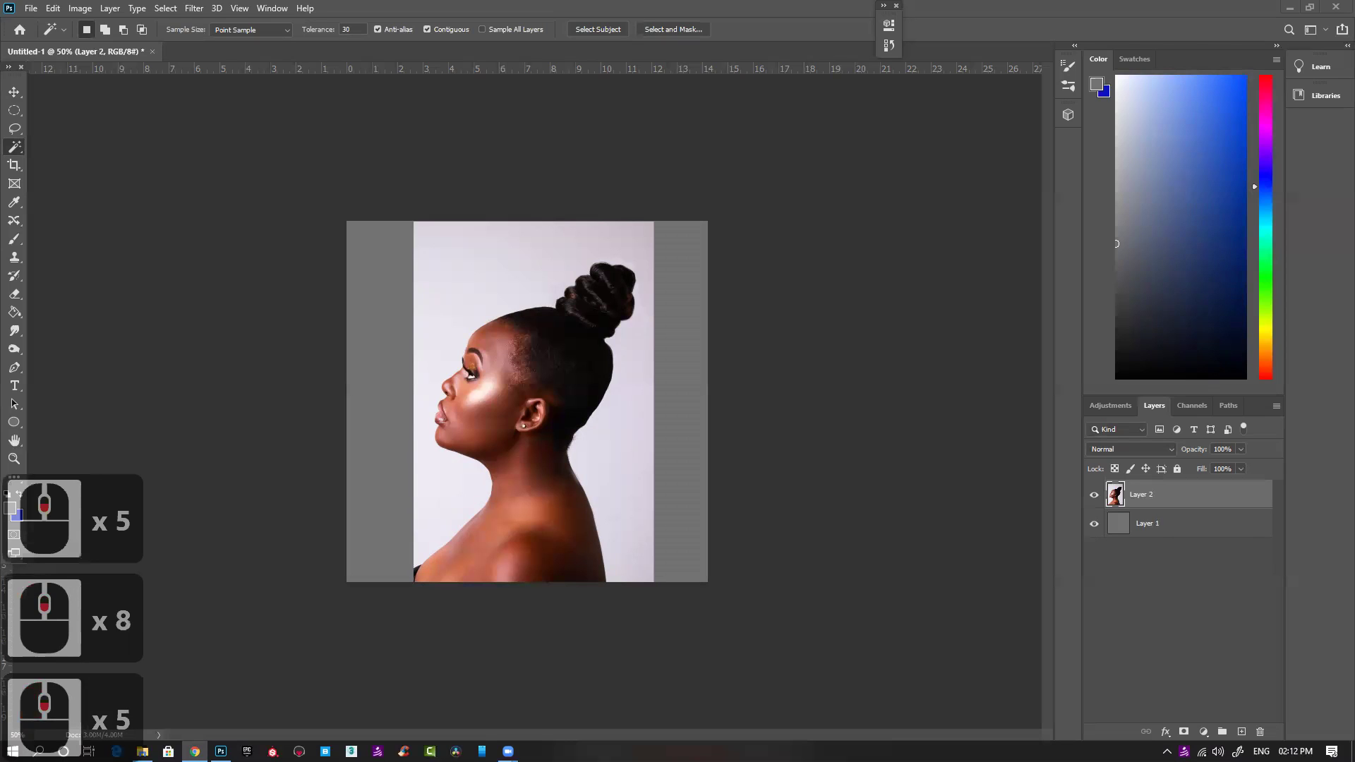
pyautogui.scroll(-3, 526, 401)
pyautogui.scroll(-13, 527, 401)
pyautogui.scroll(-3, 526, 402)
pyautogui.scroll(-3, 526, 402)
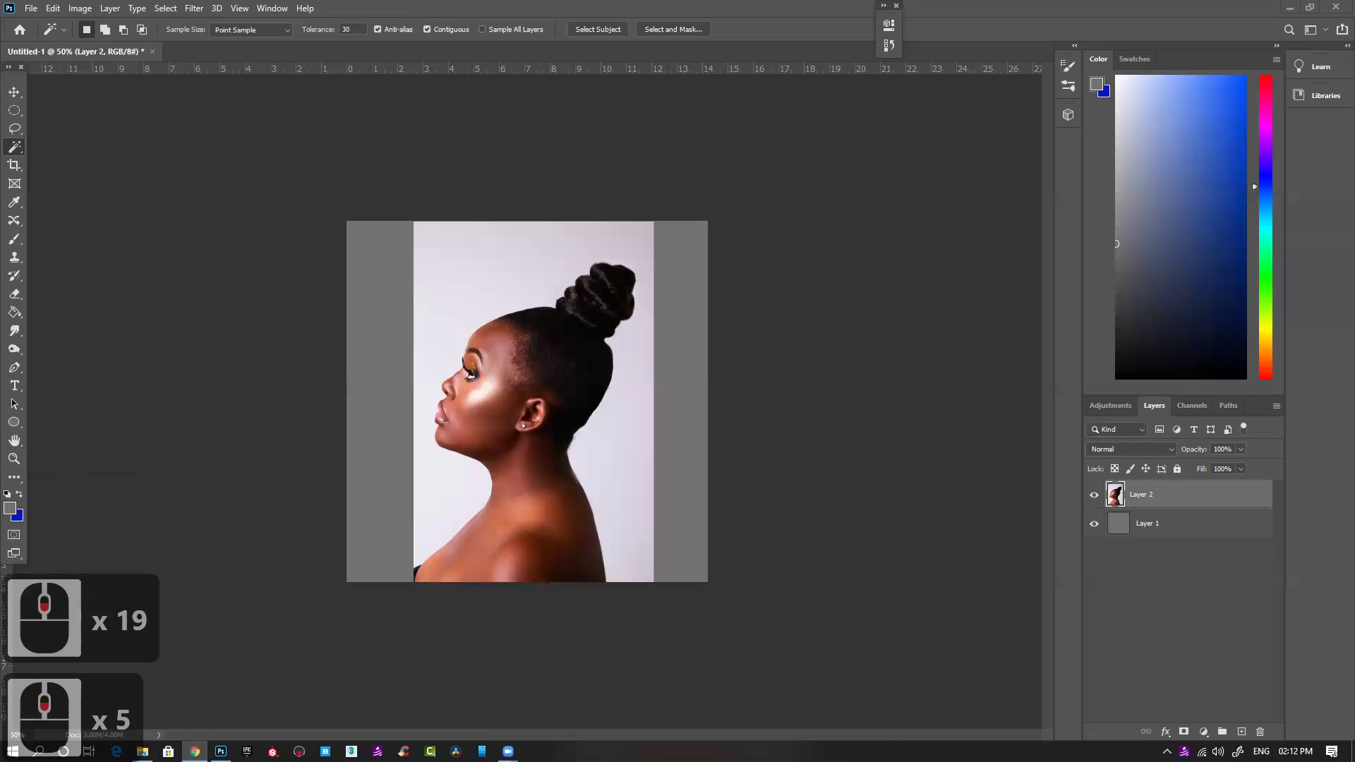
pyautogui.click(526, 401)
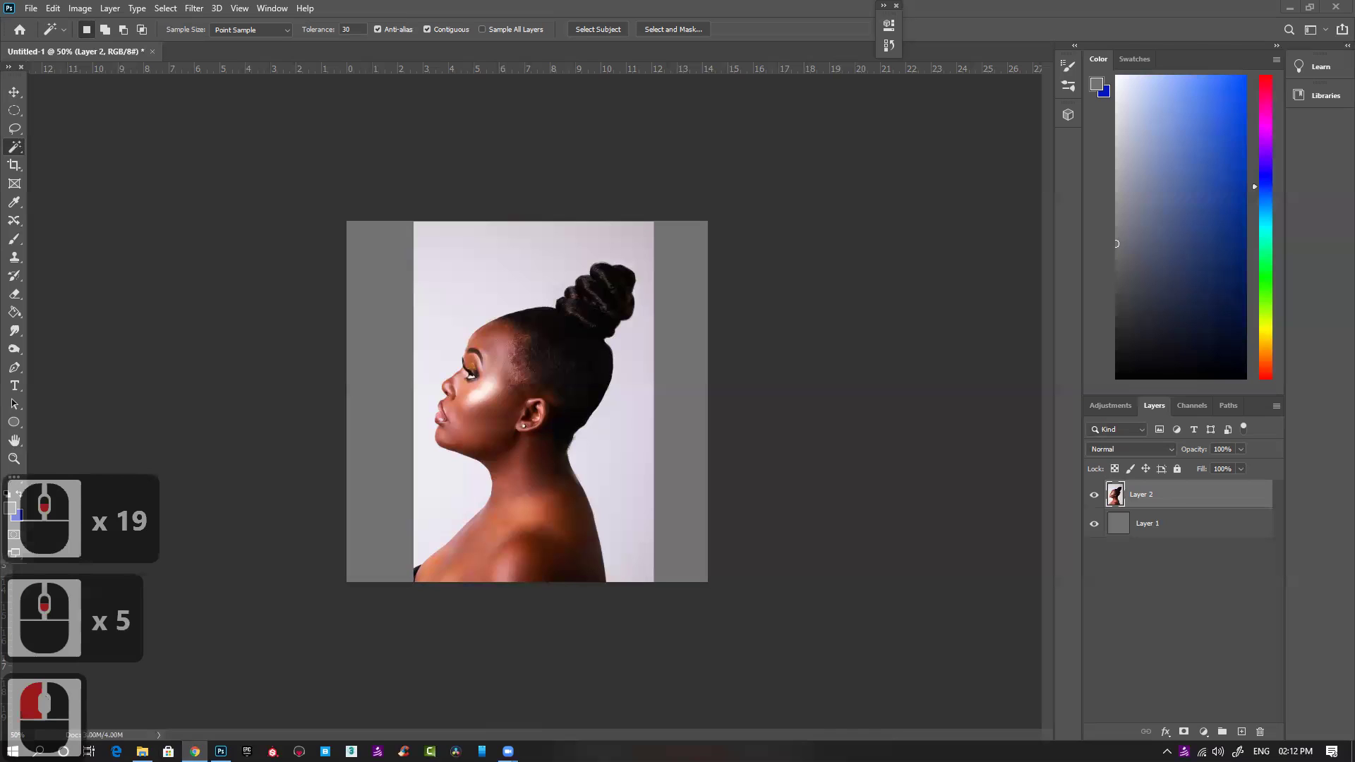
pyautogui.scroll(-4, 526, 402)
pyautogui.scroll(-4, 527, 402)
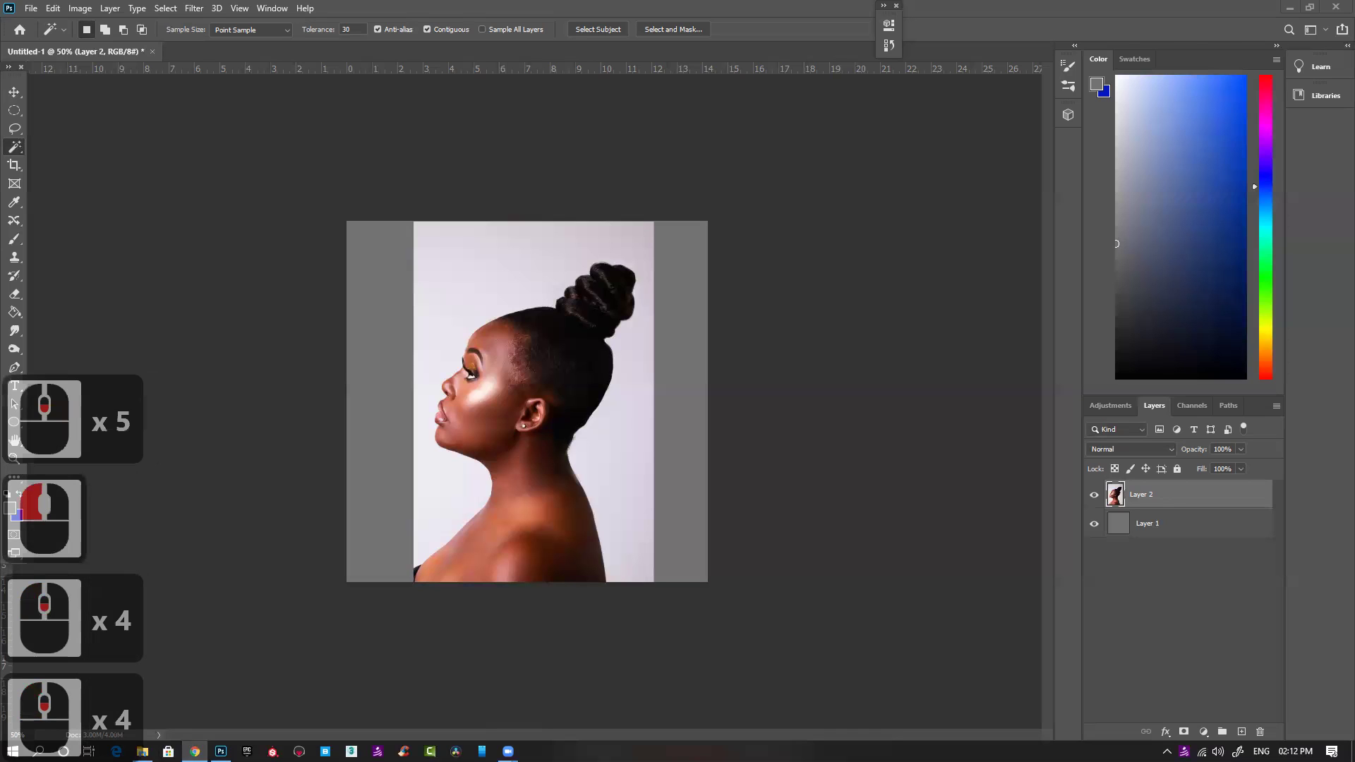
pyautogui.scroll(-20, 526, 401)
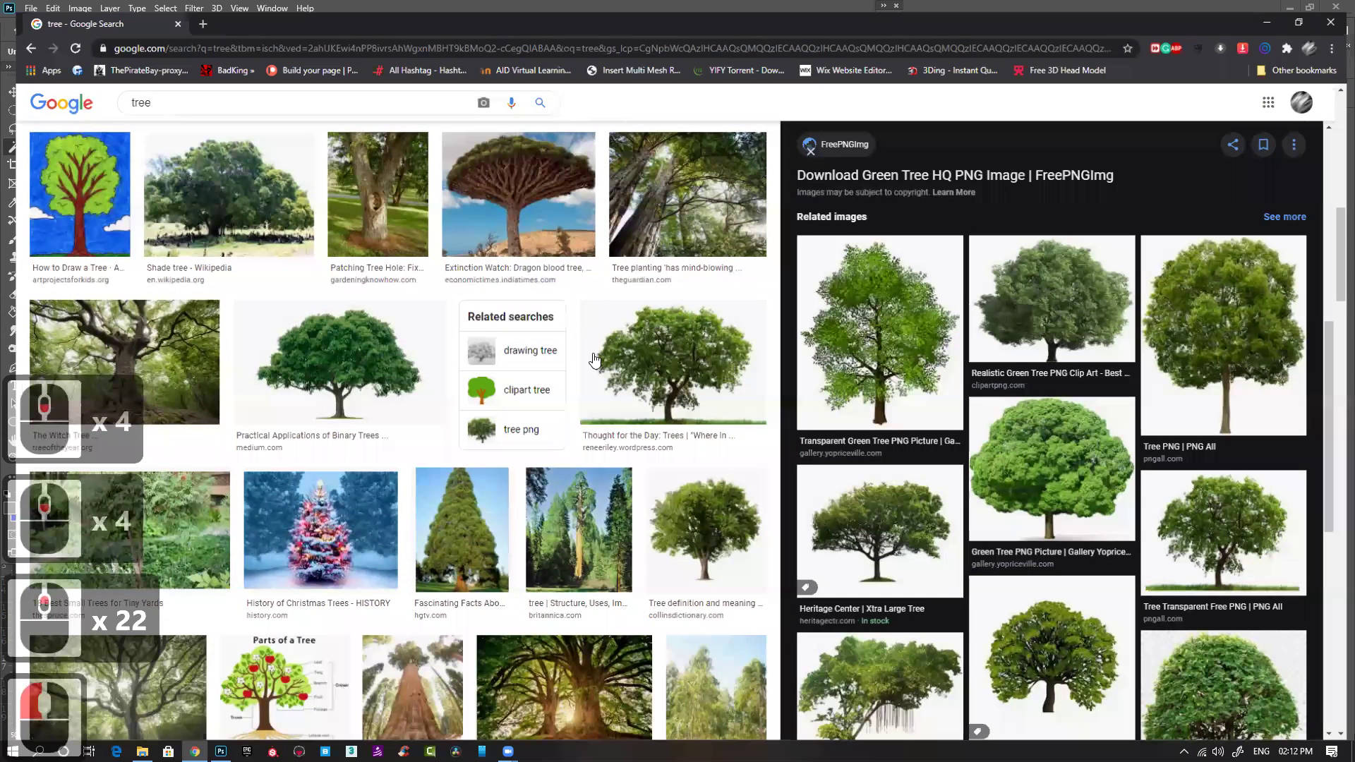
# Step: Compare several isolated tree pictures among the related images and open the 123RF "young tree isolated" preview
pyautogui.click(339, 540)
pyautogui.scroll(3, 339, 541)
pyautogui.click(339, 541)
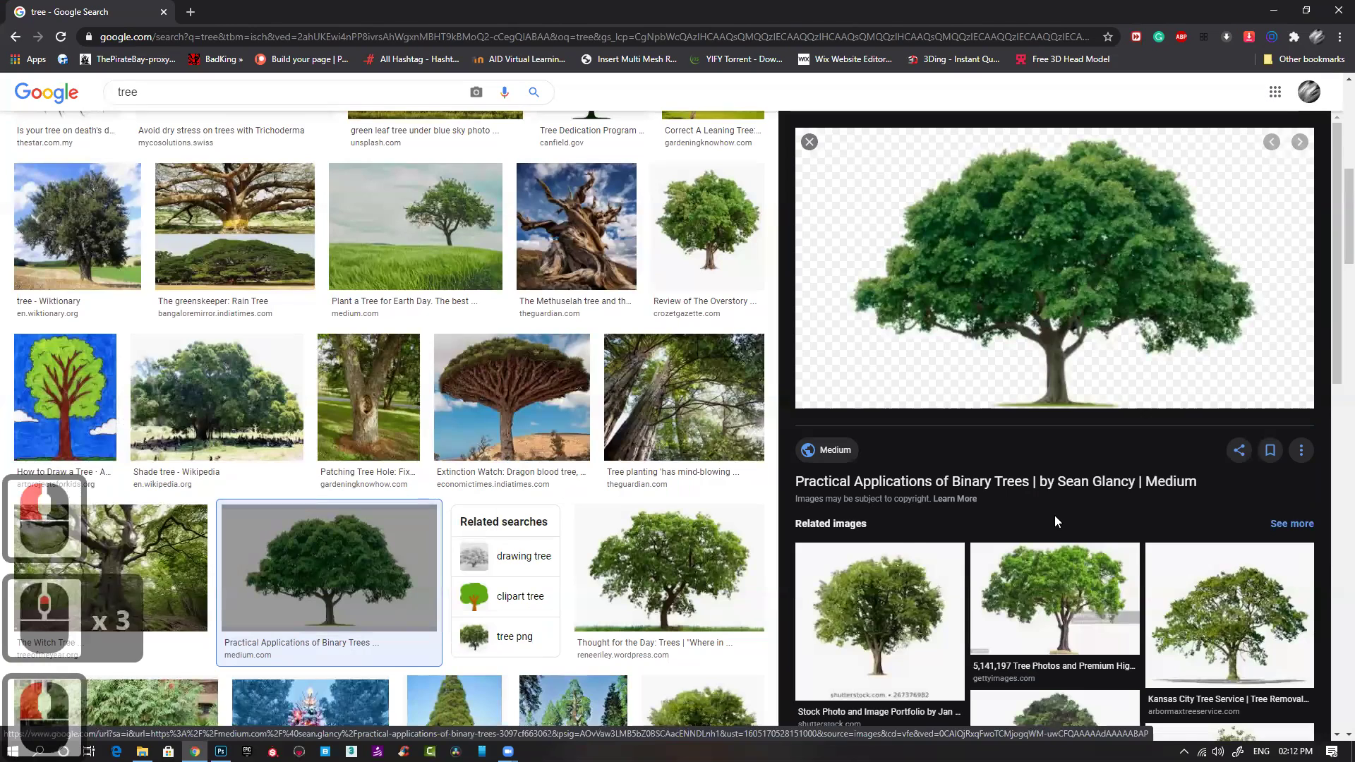
pyautogui.scroll(-3, 1054, 523)
pyautogui.click(1075, 423)
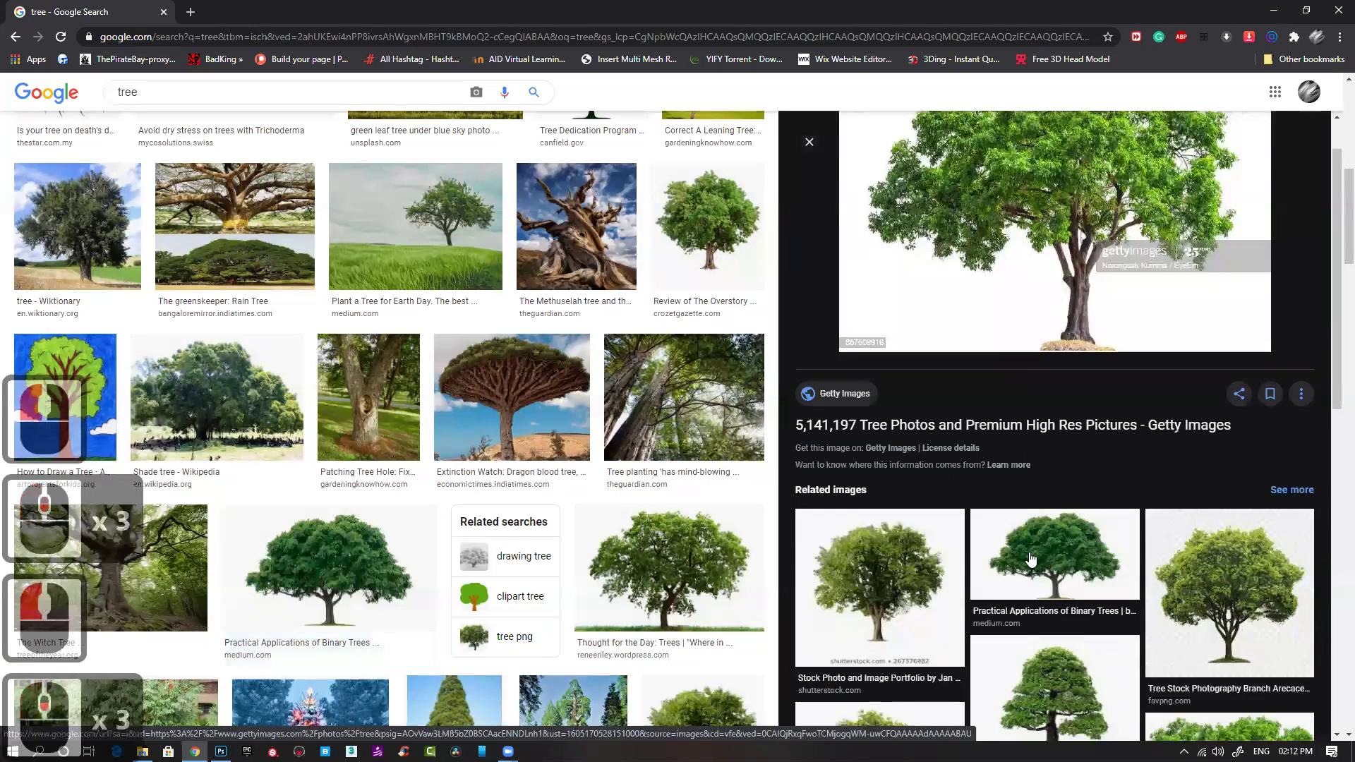
pyautogui.click(1067, 423)
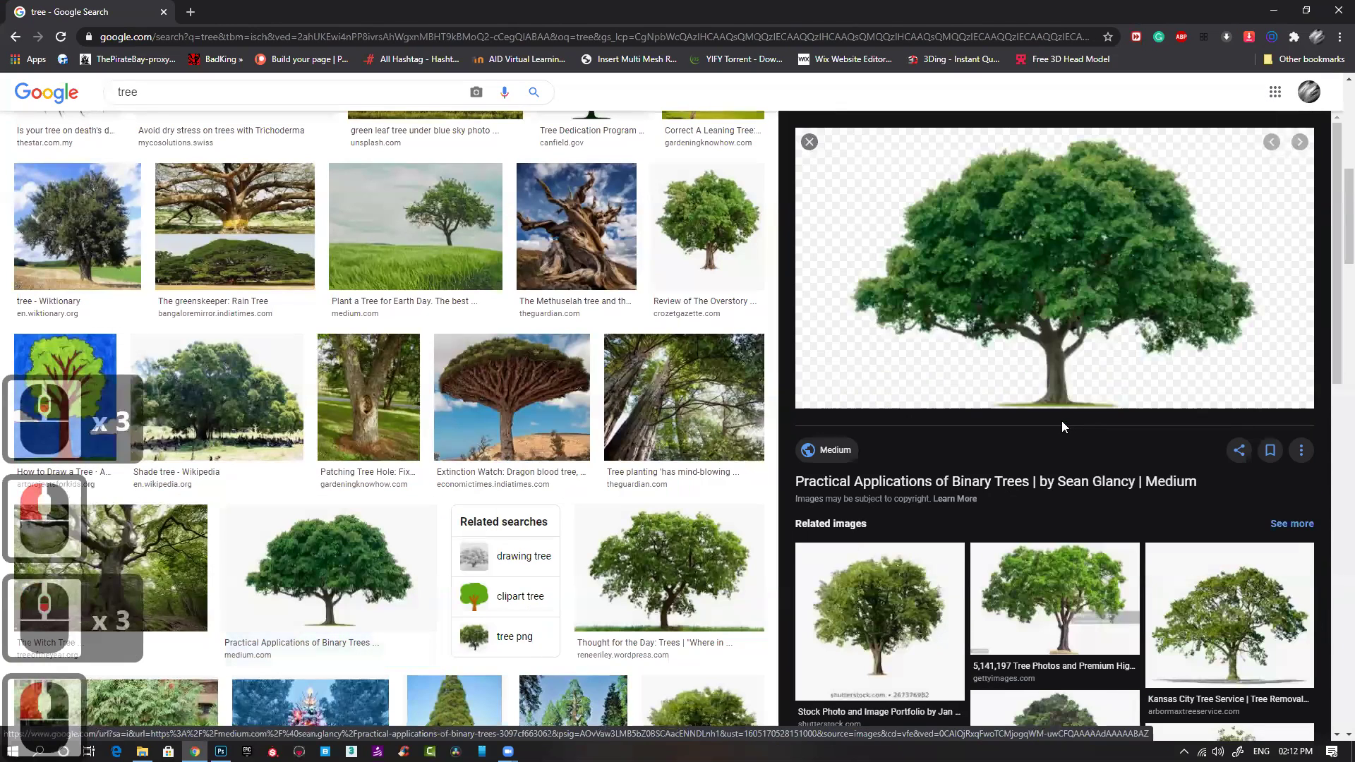
pyautogui.click(900, 613)
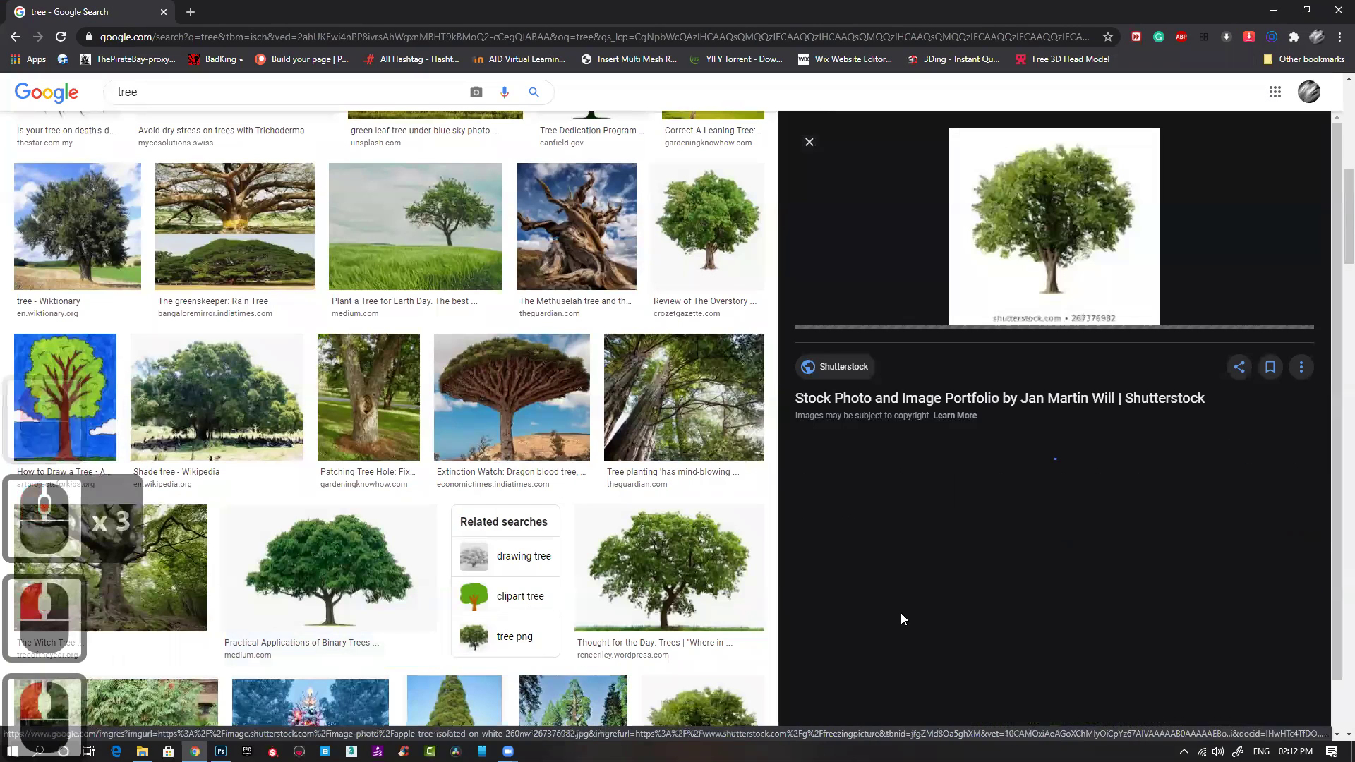
pyautogui.scroll(-5, 1215, 487)
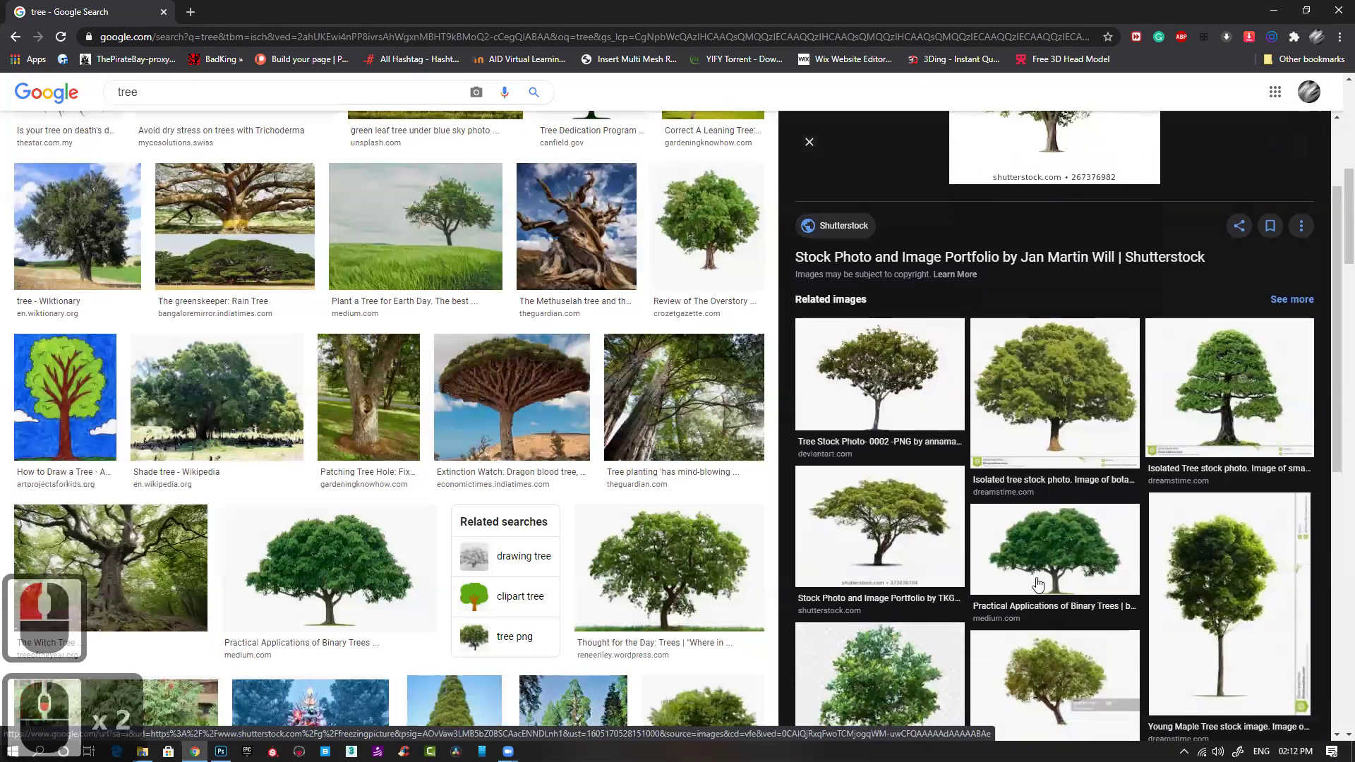
pyautogui.click(1198, 409)
pyautogui.scroll(-5, 1000, 565)
pyautogui.click(904, 576)
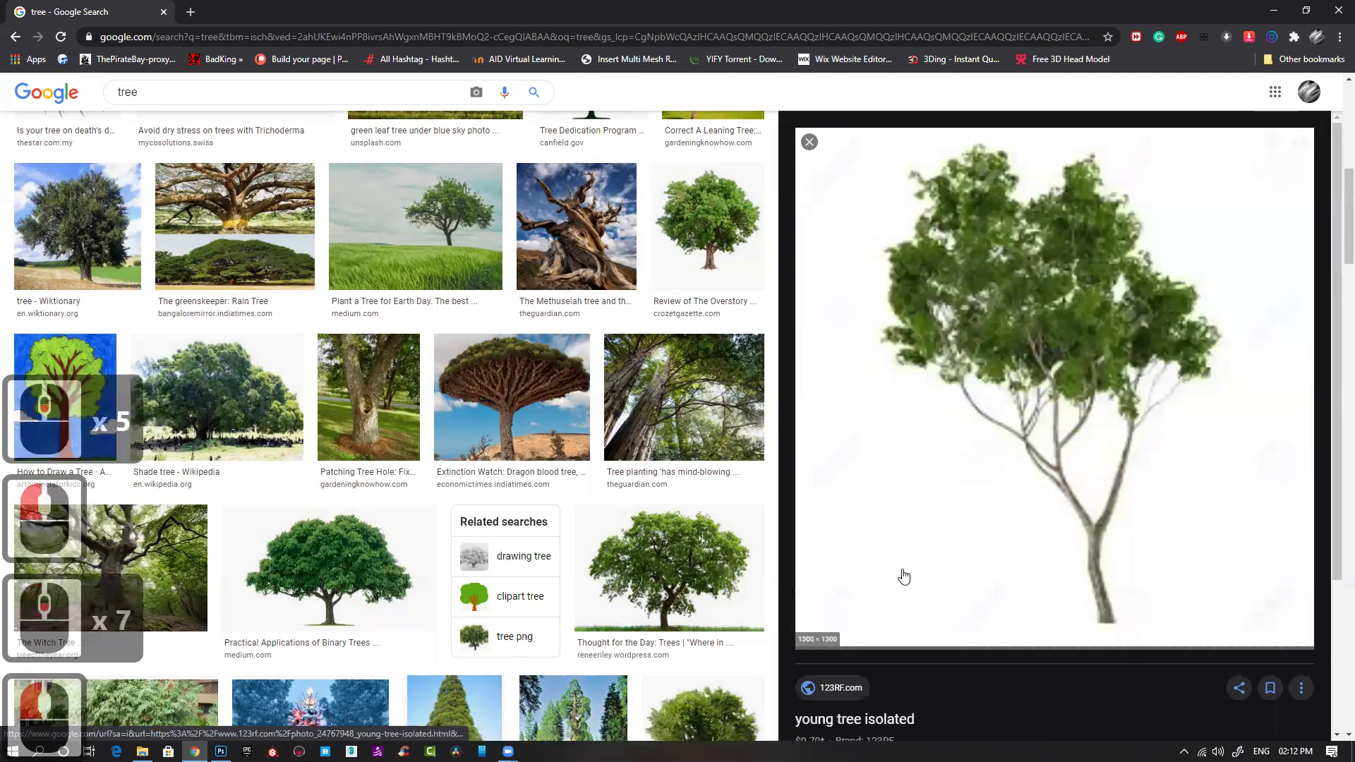
# Step: Copy the young tree image and paste it into the Photoshop document as a new layer, with the portrait layer hidden
pyautogui.rightClick(1108, 370)
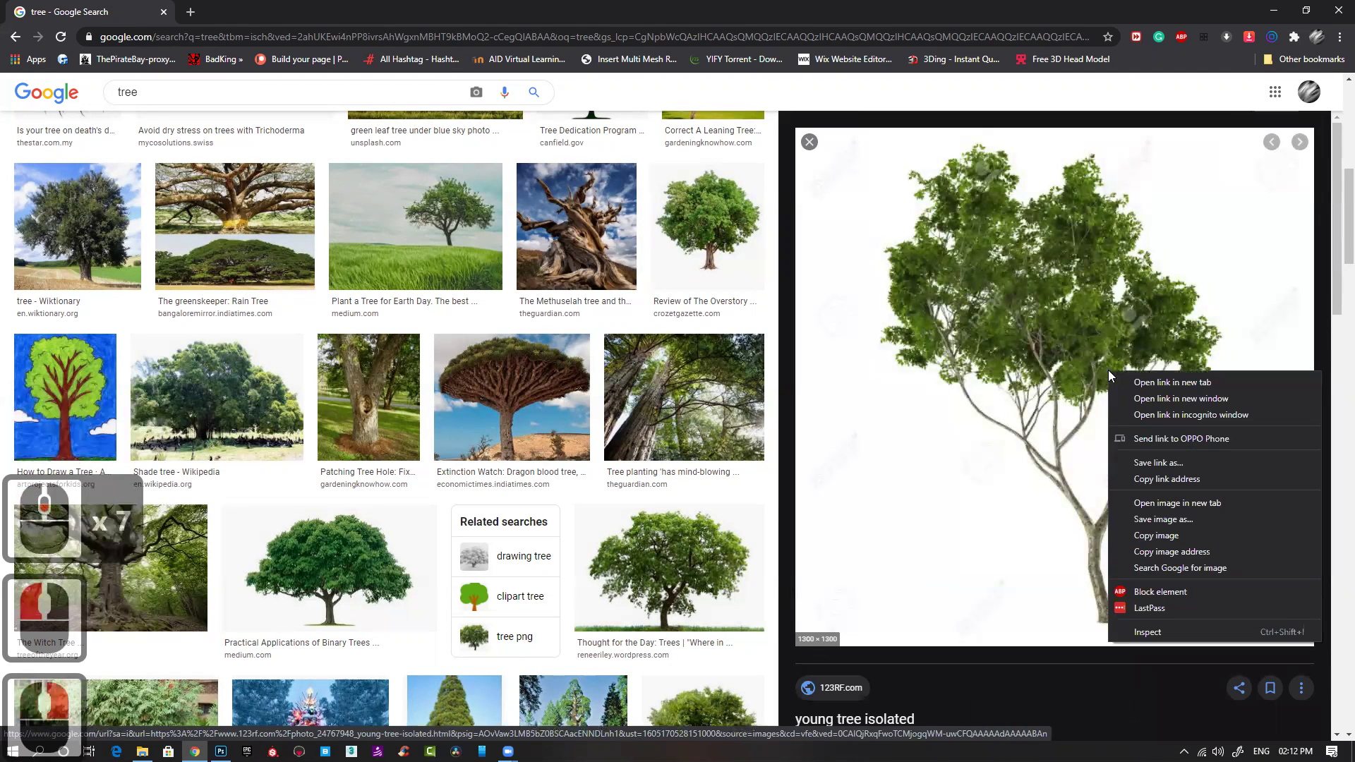
pyautogui.click(1177, 538)
pyautogui.click(1274, 10)
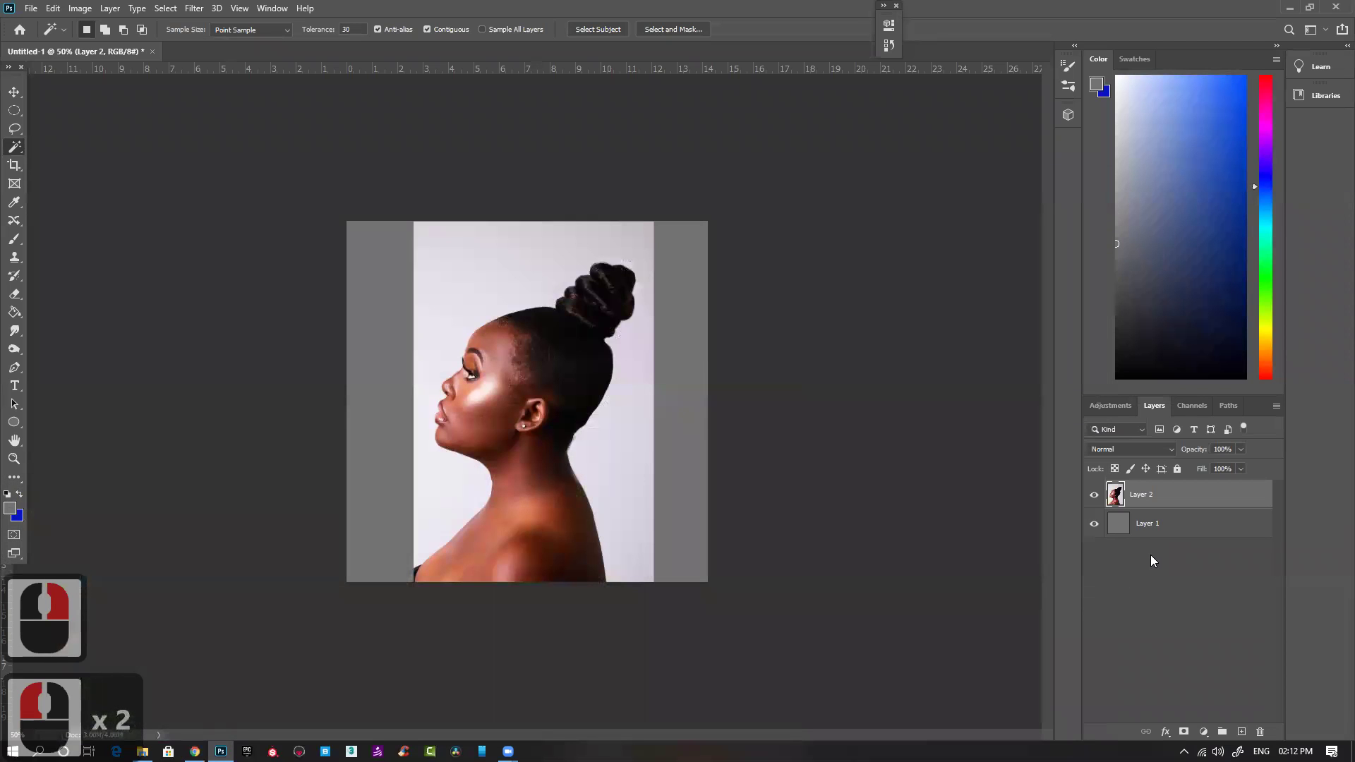
pyautogui.hotkey('ctrl', 'v')
pyautogui.click(1094, 524)
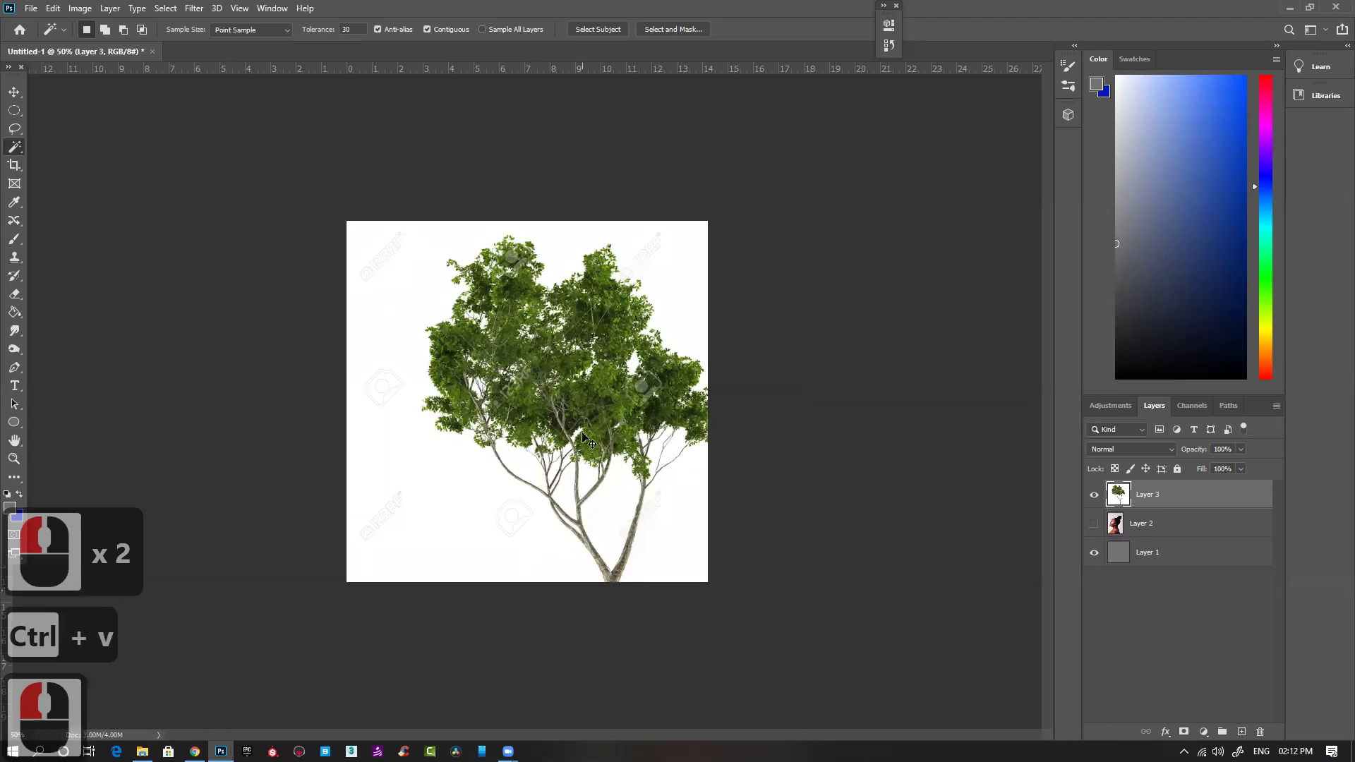
# Step: Scale the pasted tree layer down to about 78% so the whole tree fits inside the canvas
pyautogui.hotkey('ctrl', 't')
pyautogui.moveTo(806, 679); pyautogui.dragTo(690, 591)
pyautogui.doubleClick(618, 469)
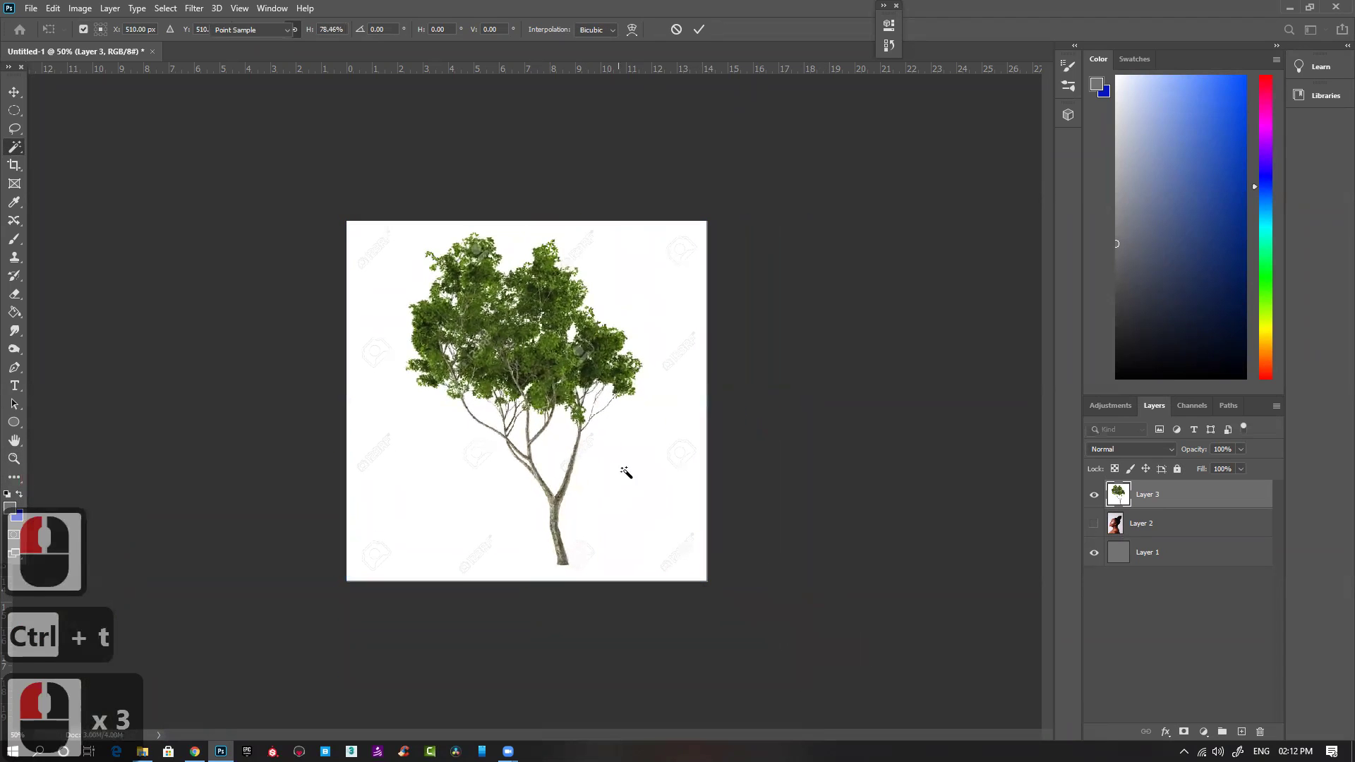
# Step: Make the gray base layer active, then switch to Chrome and search Google Images for "sky"
pyautogui.press('w')
pyautogui.click(1185, 552)
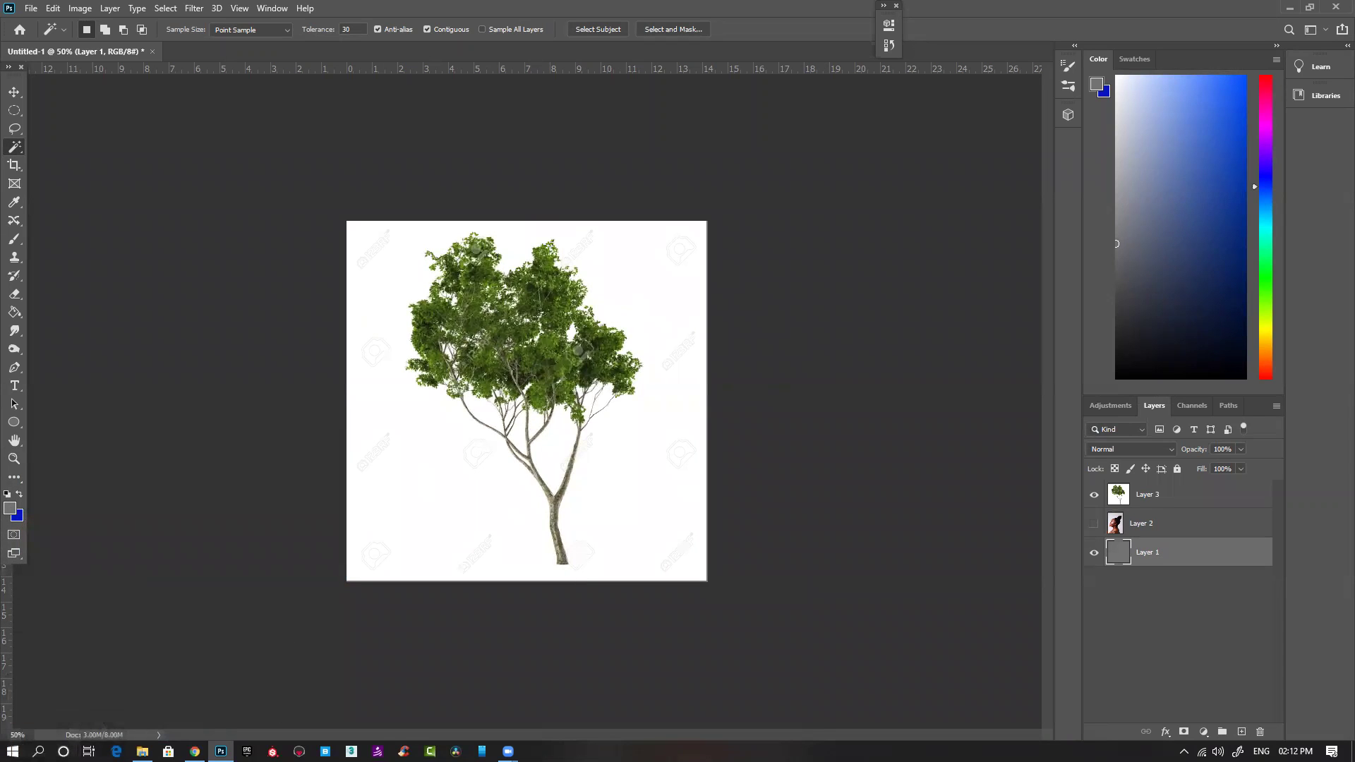
pyautogui.click(1290, 7)
pyautogui.click(221, 752)
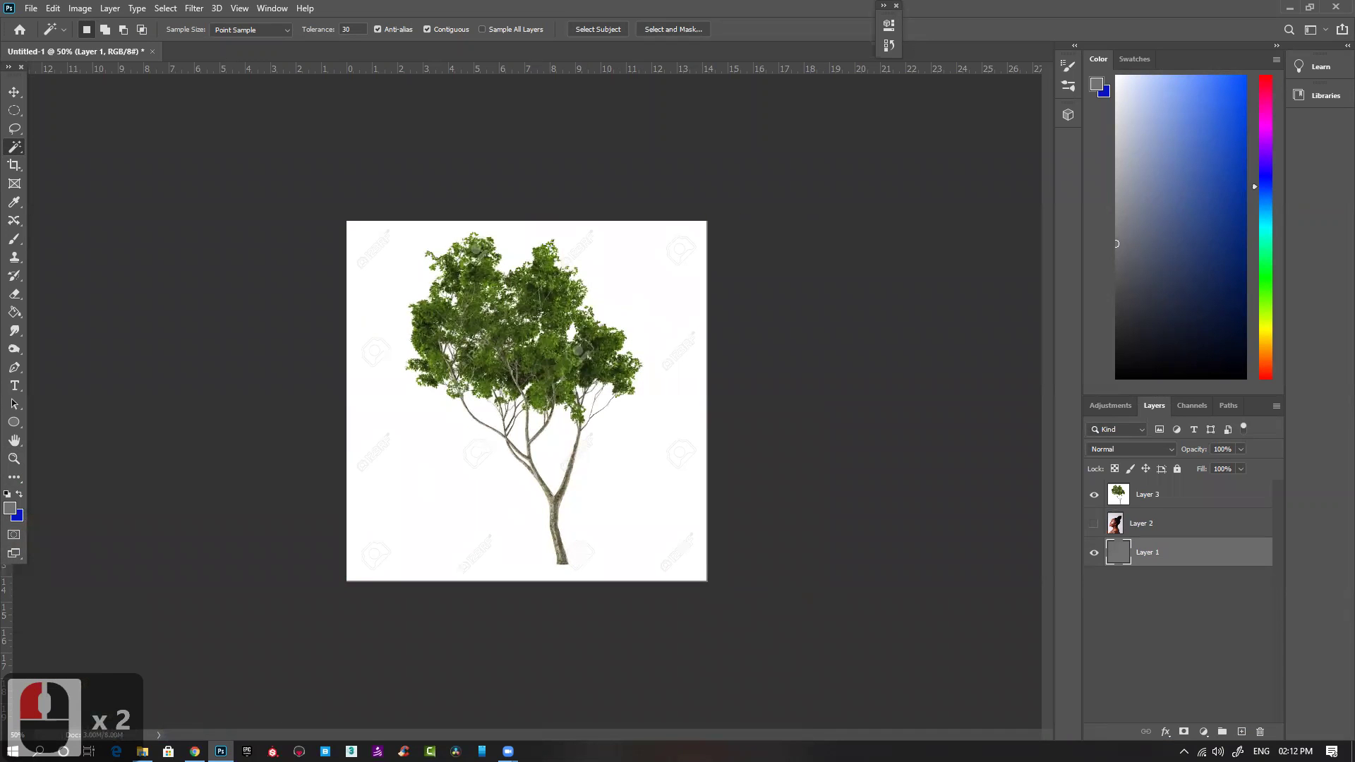
pyautogui.click(53, 8)
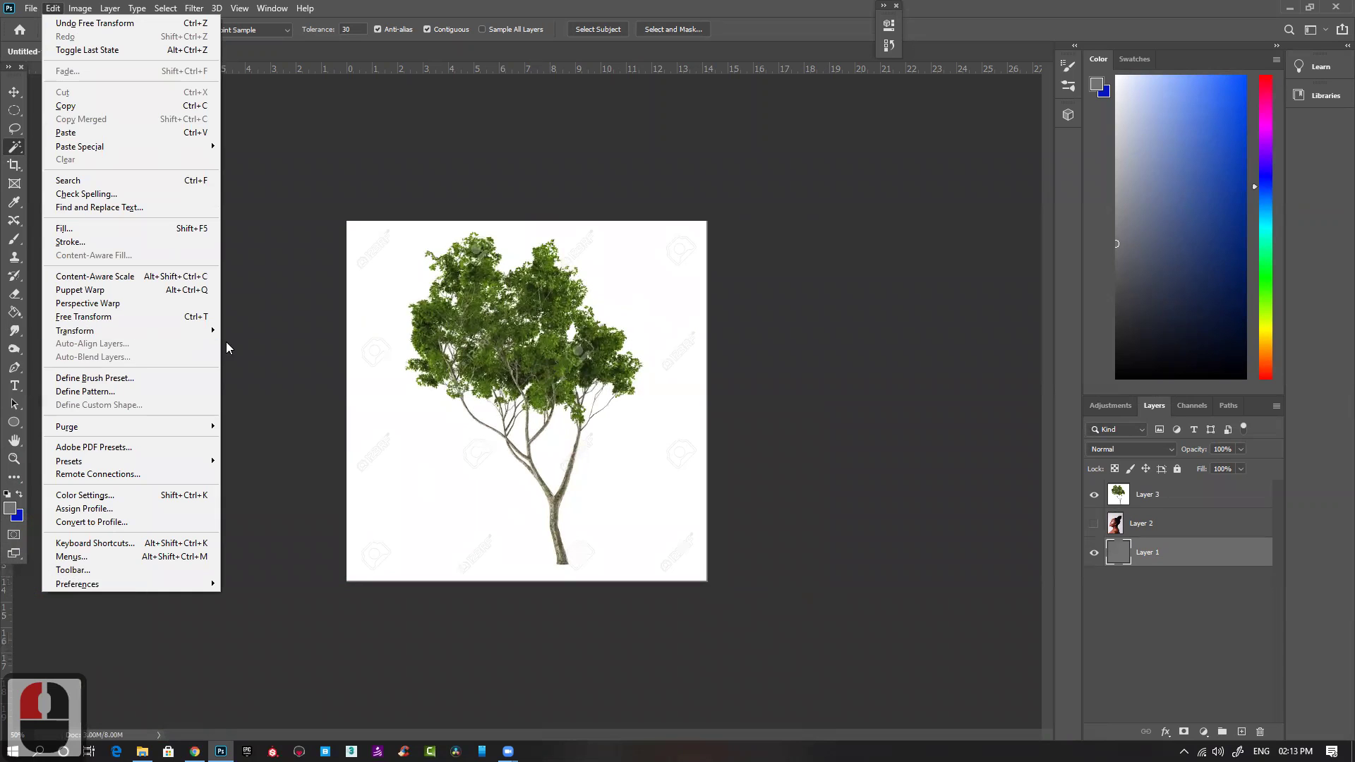
pyautogui.click(195, 751)
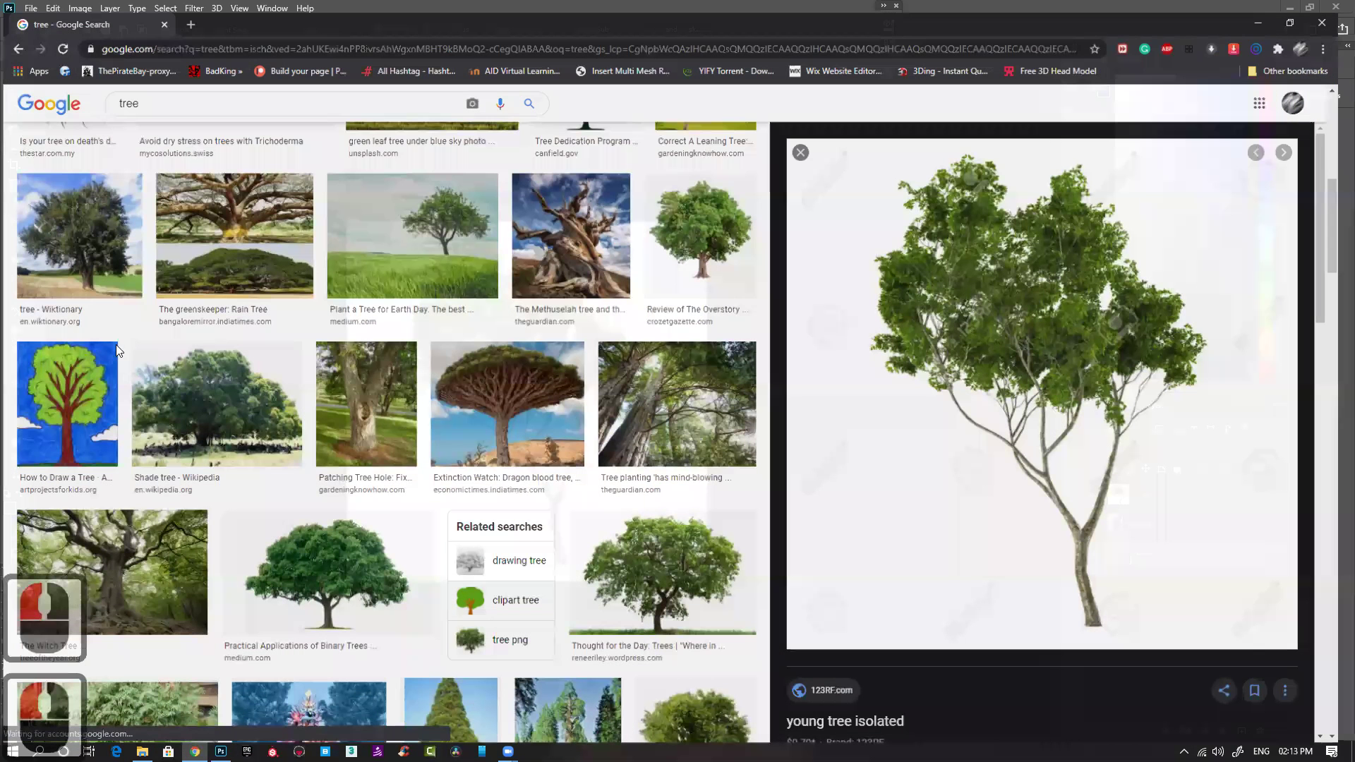
pyautogui.doubleClick(127, 90)
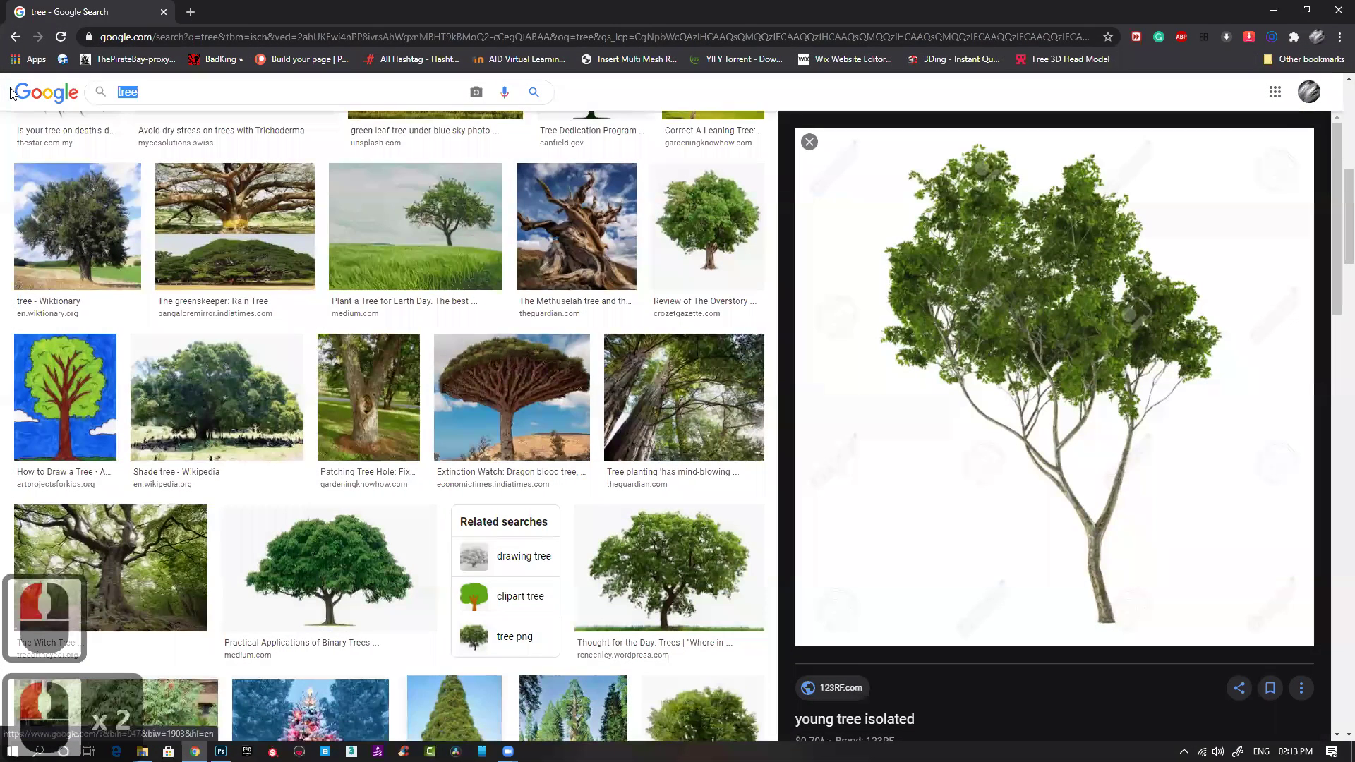
pyautogui.write('sky')
pyautogui.press('Return')
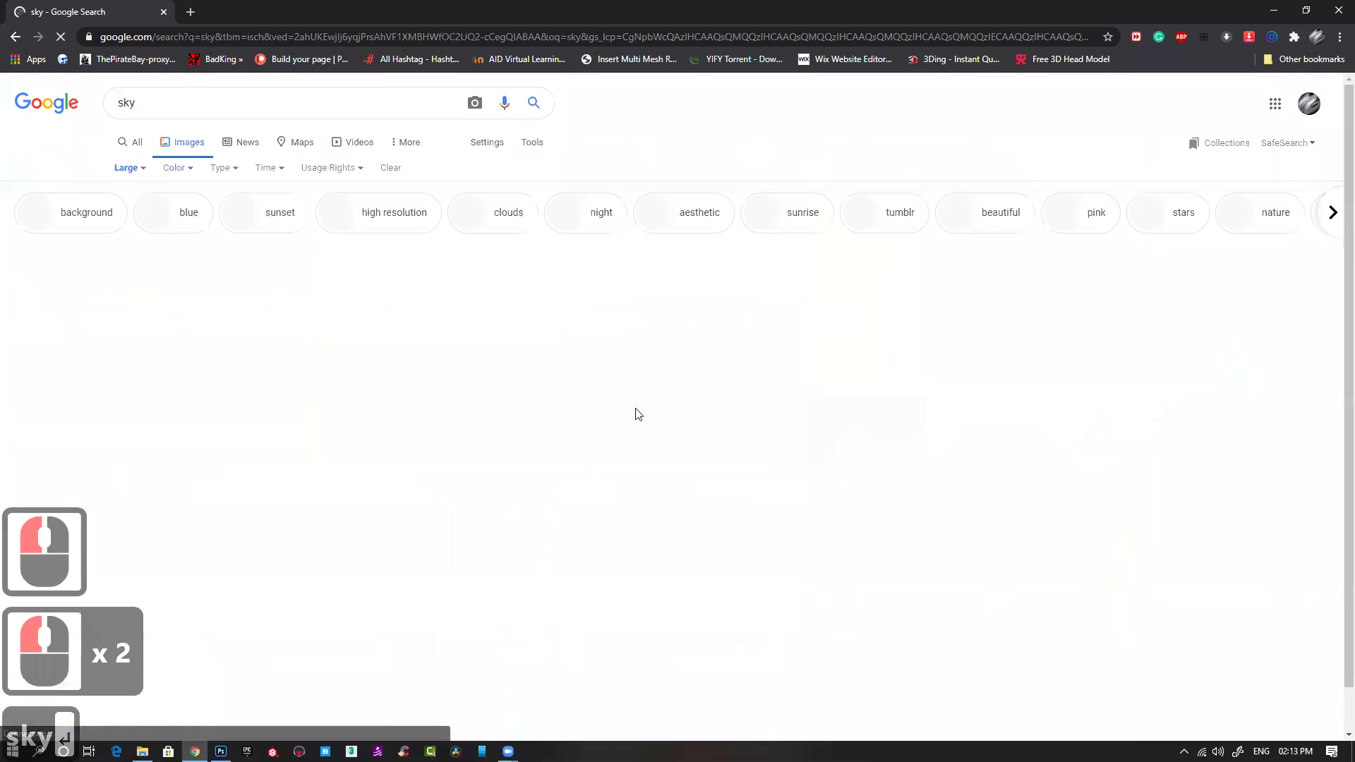
# Step: Browse the sky image results and open the Envtec Services "blue-sky" preview
pyautogui.scroll(-1, 397, 372)
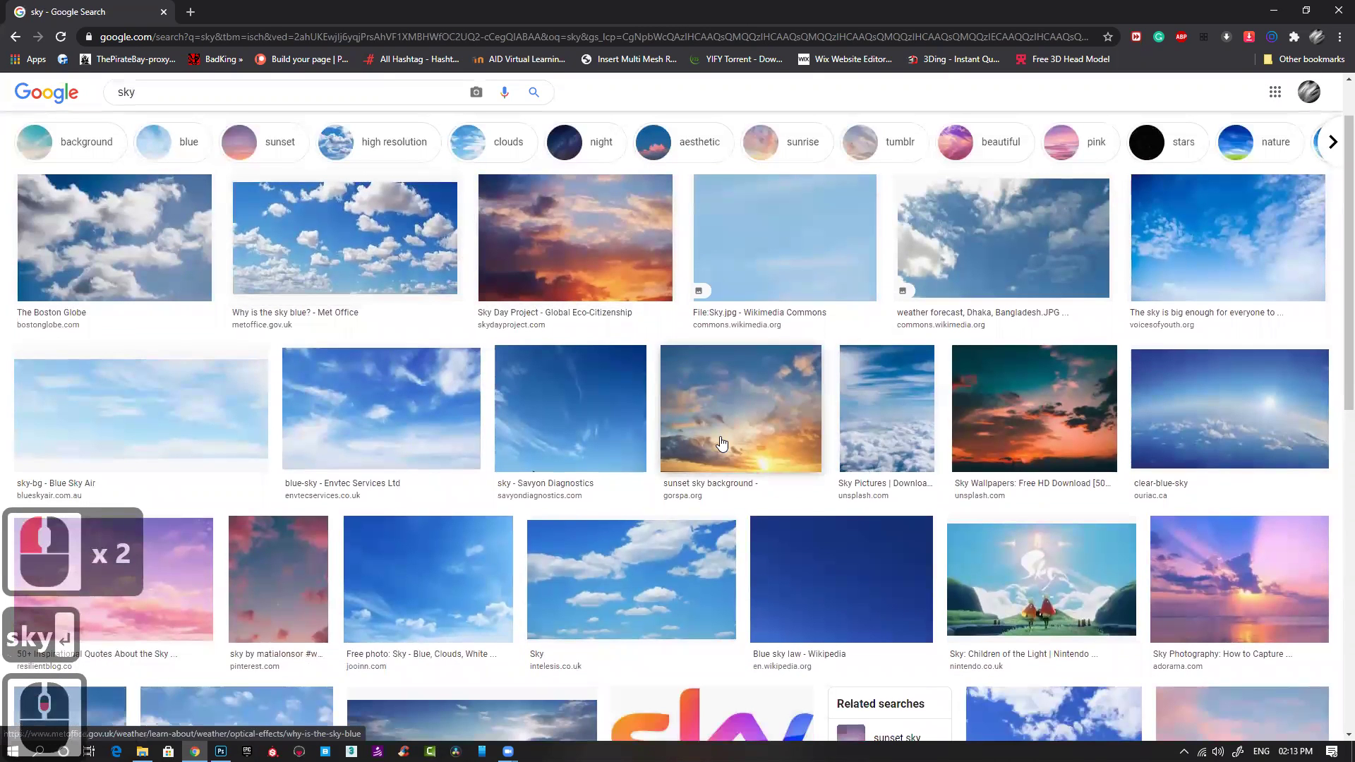
pyautogui.scroll(-3, 818, 487)
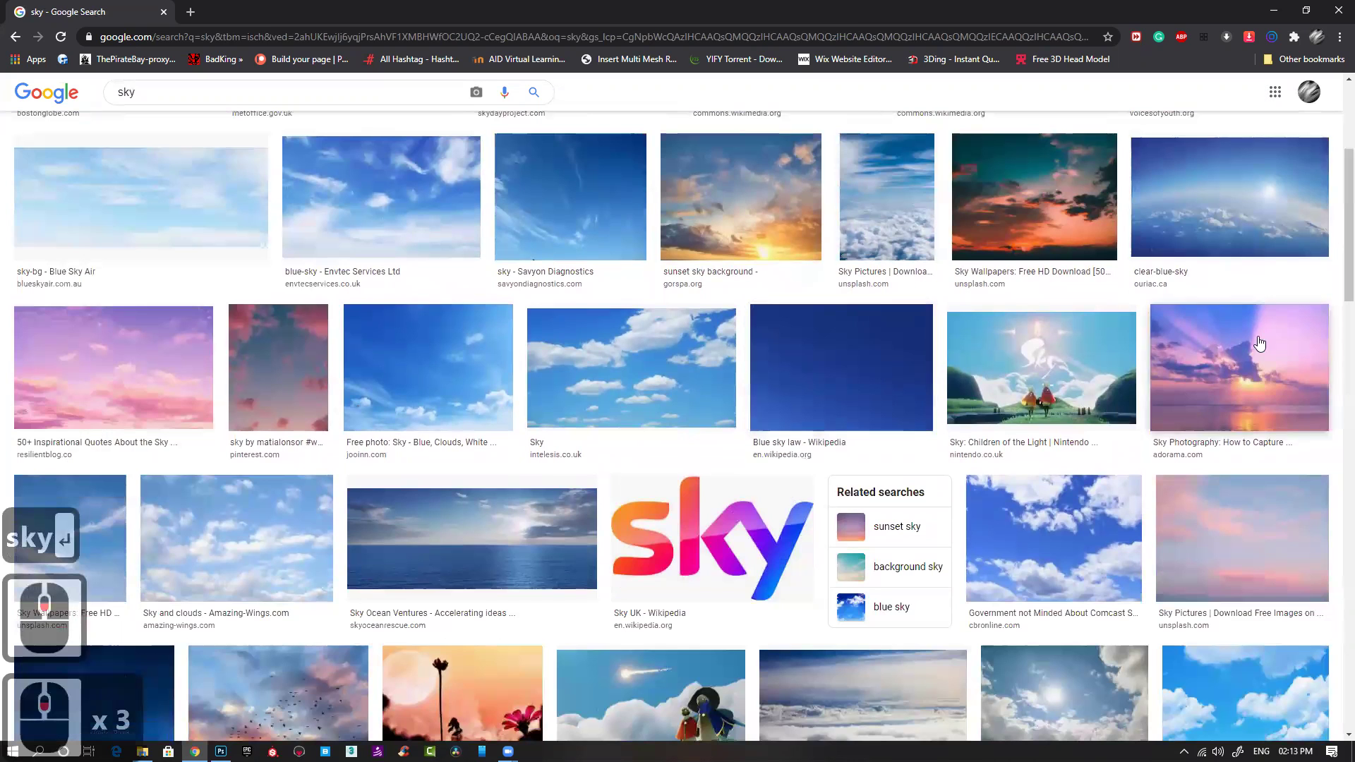
pyautogui.scroll(-2, 529, 445)
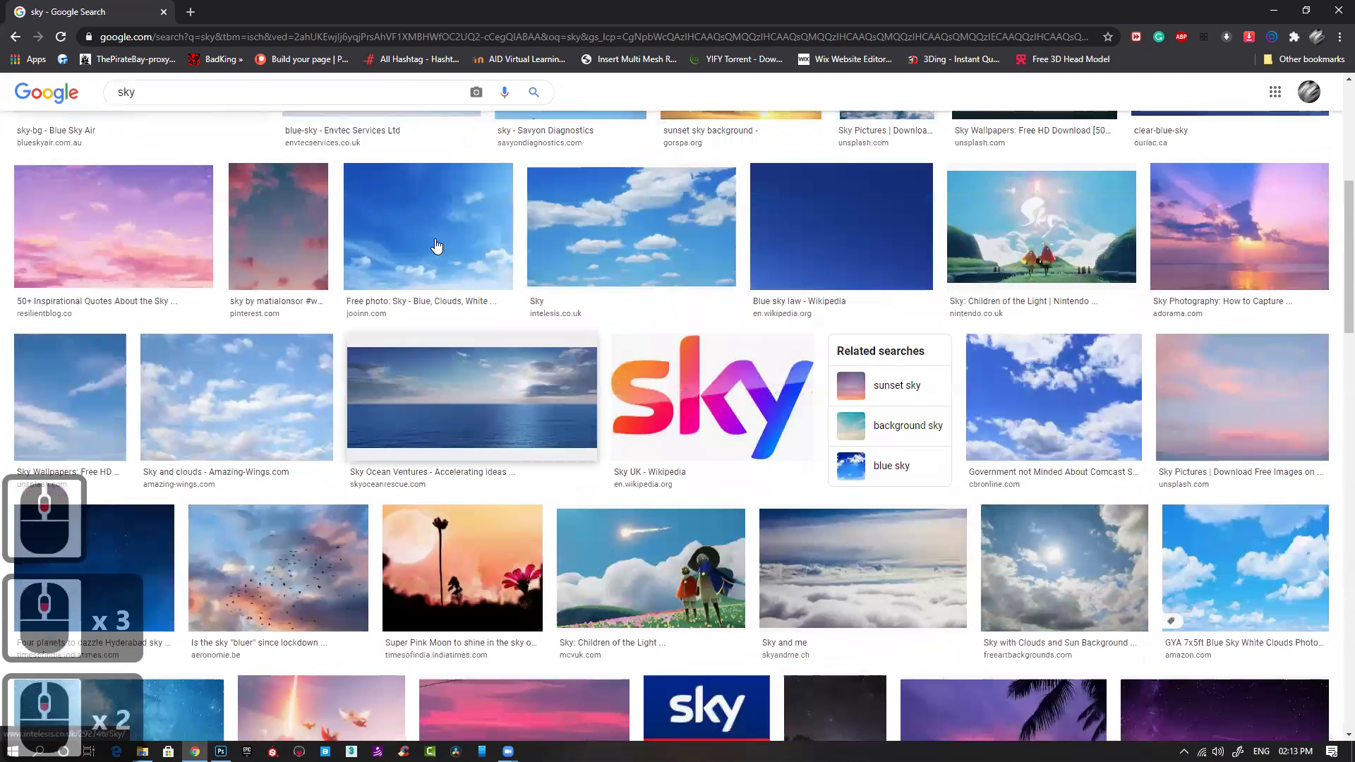
pyautogui.scroll(2, 494, 384)
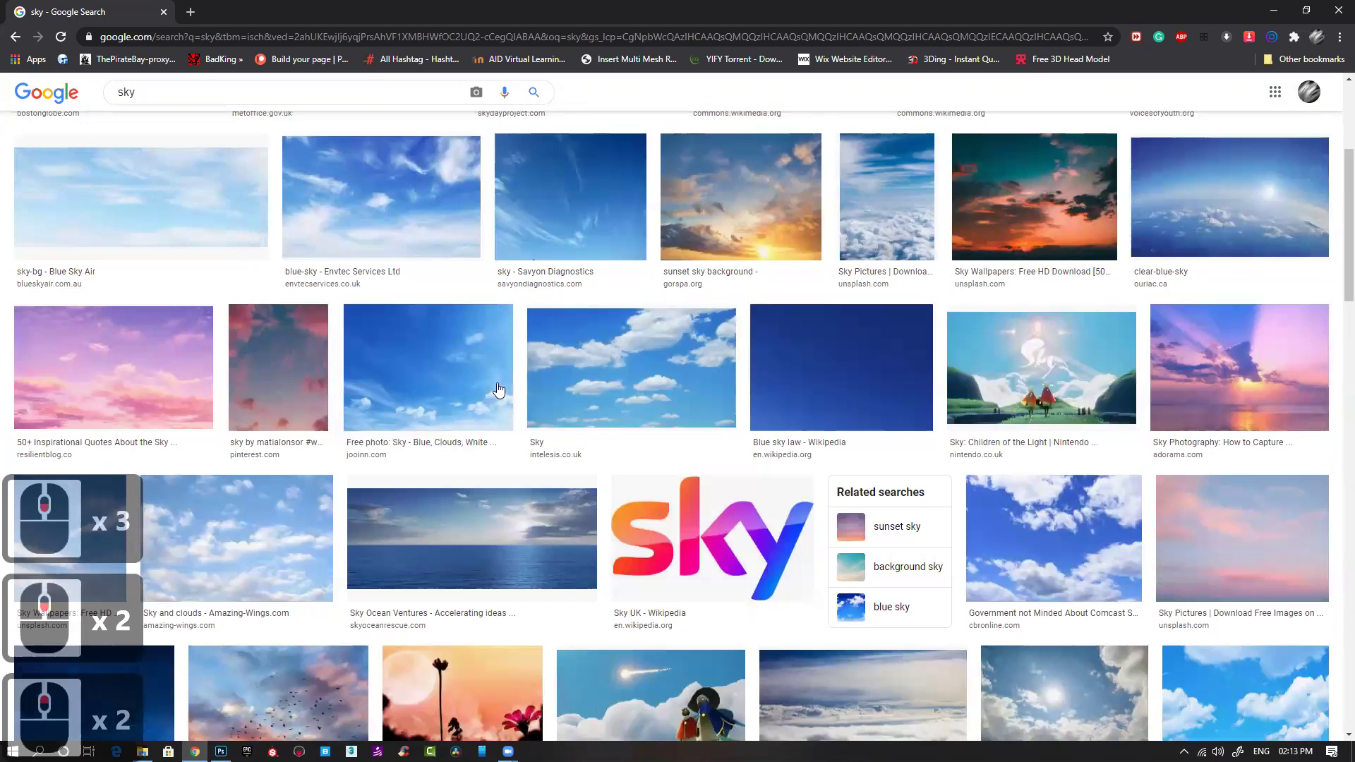
pyautogui.scroll(3, 363, 404)
pyautogui.click(364, 404)
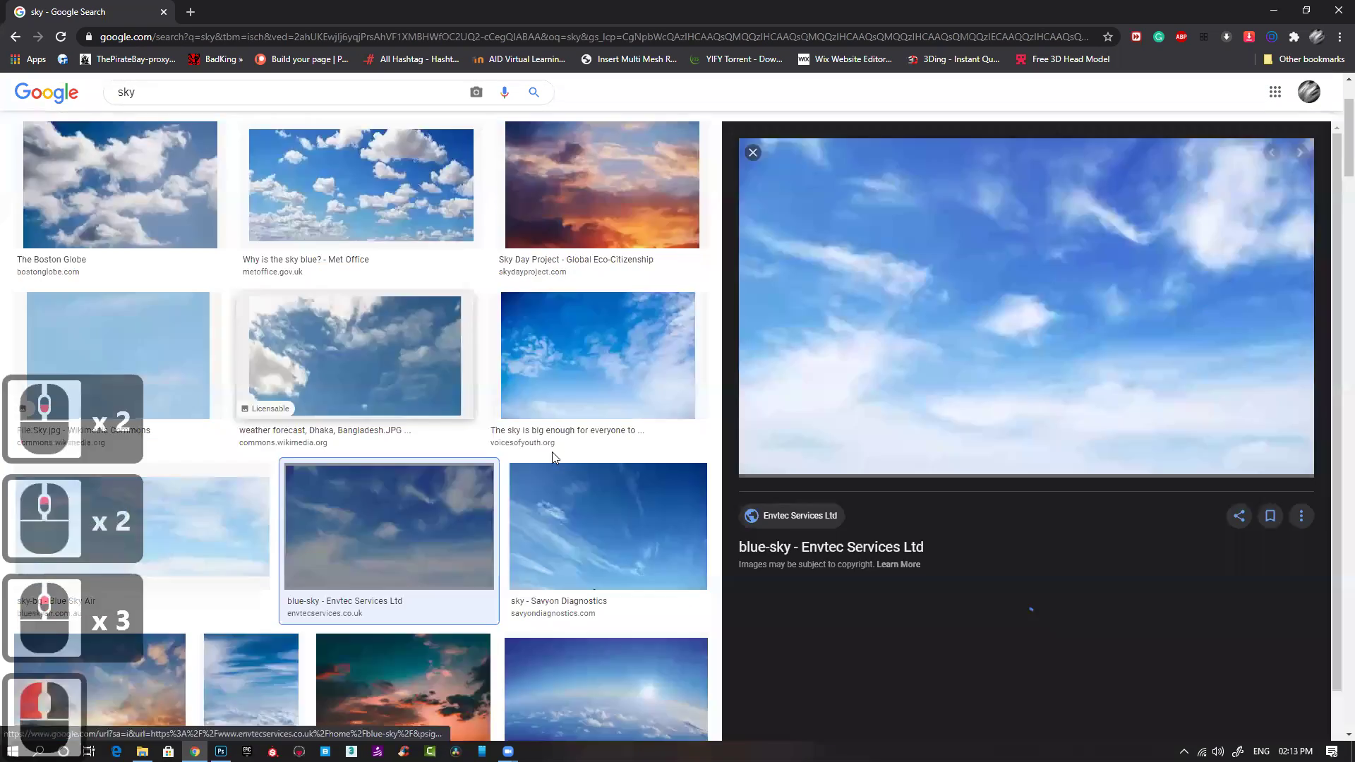
# Step: Copy the blue sky image, paste it in Photoshop above the gray layer, and place the tree layer below the hidden portrait layer
pyautogui.rightClick(1067, 285)
pyautogui.click(1139, 450)
pyautogui.click(1274, 10)
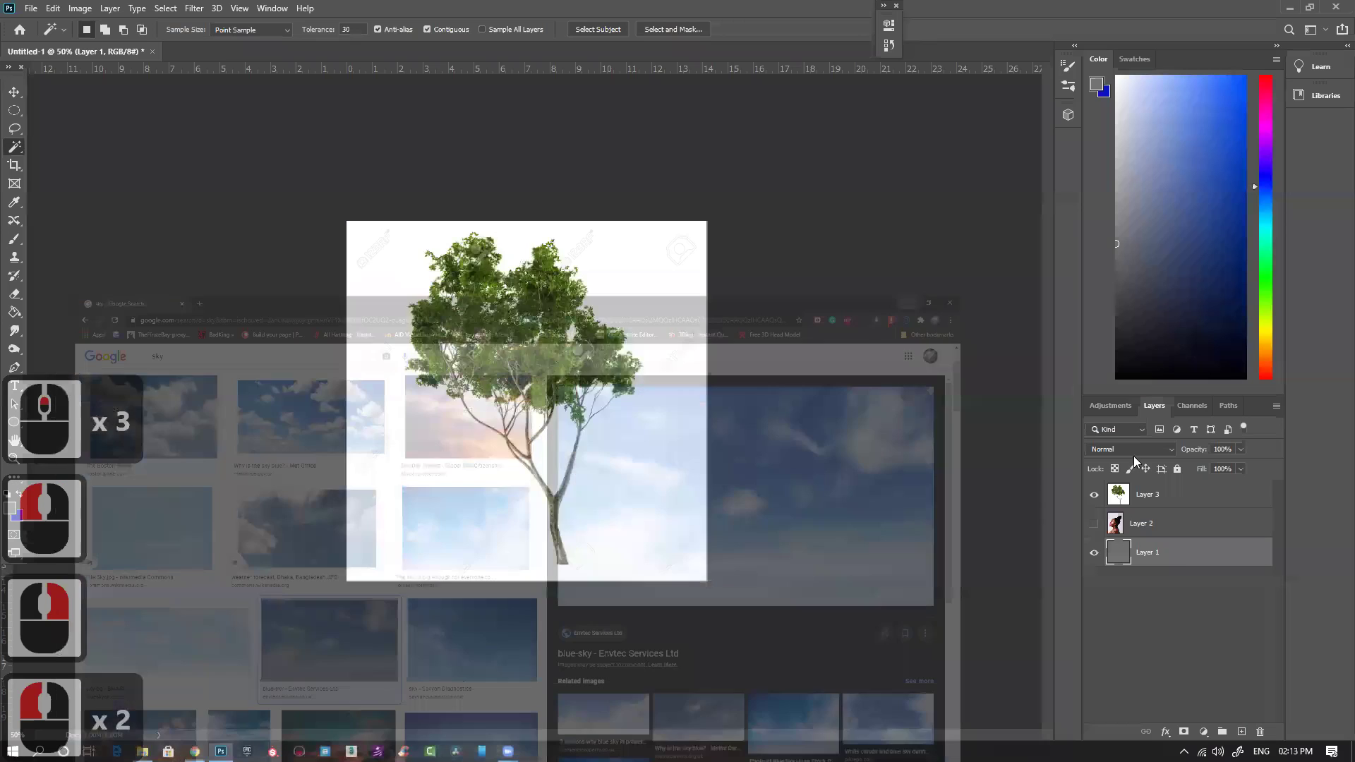
pyautogui.hotkey('ctrl', 'v')
pyautogui.moveTo(1149, 523); pyautogui.dragTo(1105, 504)
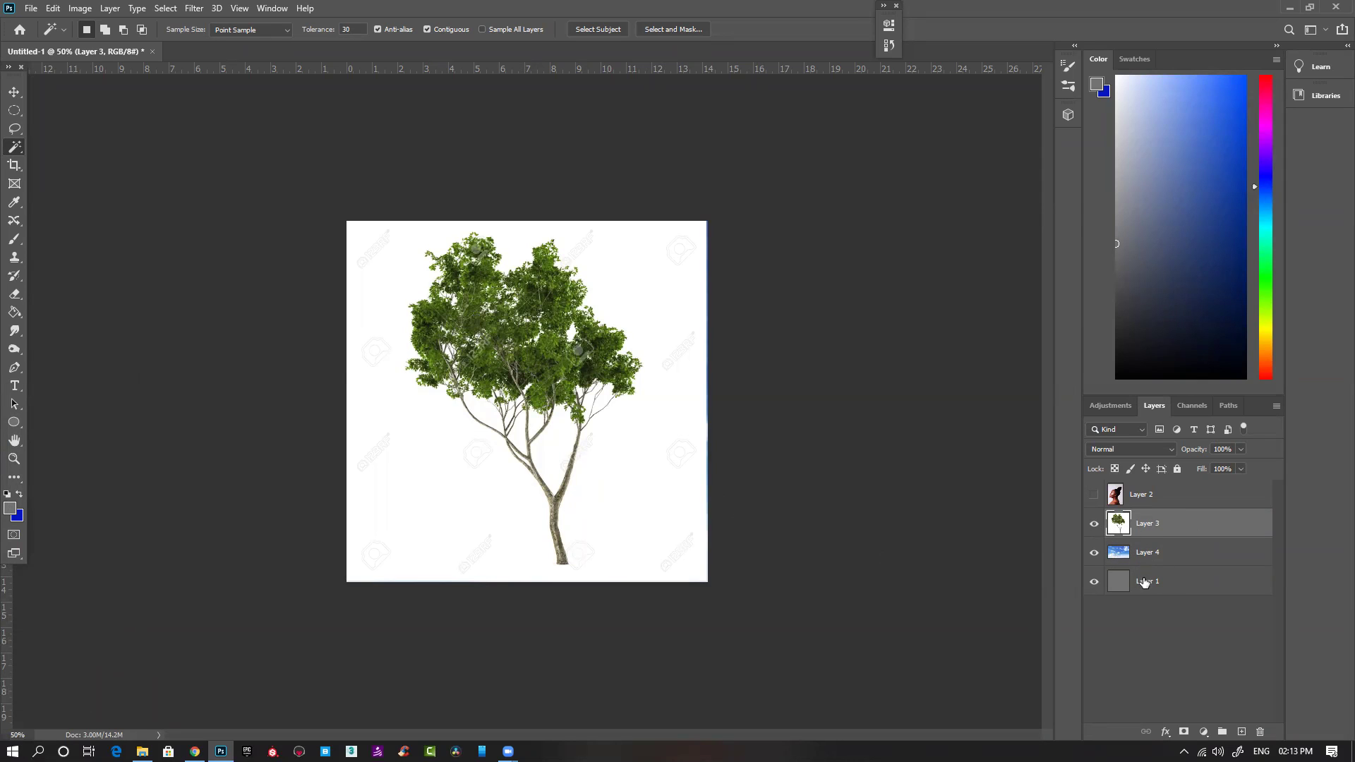
# Step: Set the tree layer's blend mode to Darken over the sky
pyautogui.click(1135, 454)
pyautogui.click(1120, 423)
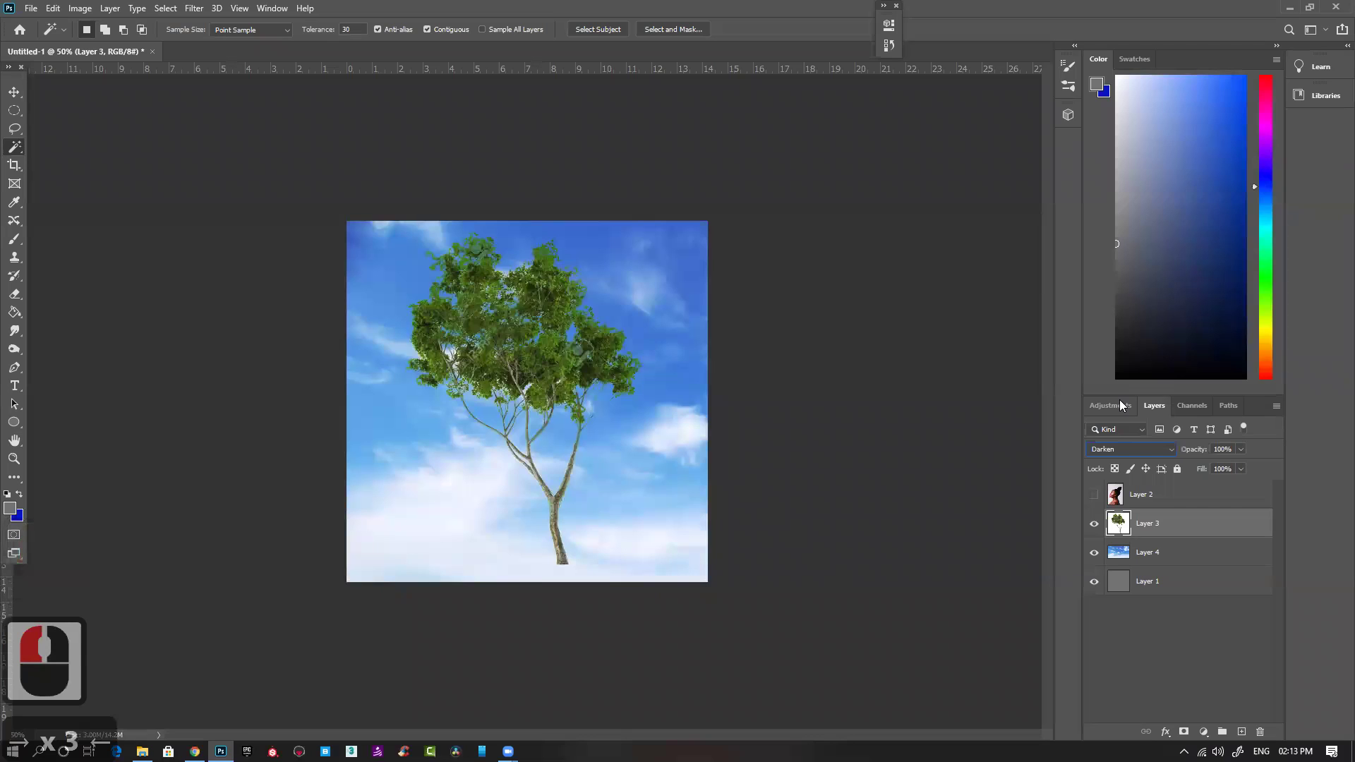
pyautogui.click(773, 369)
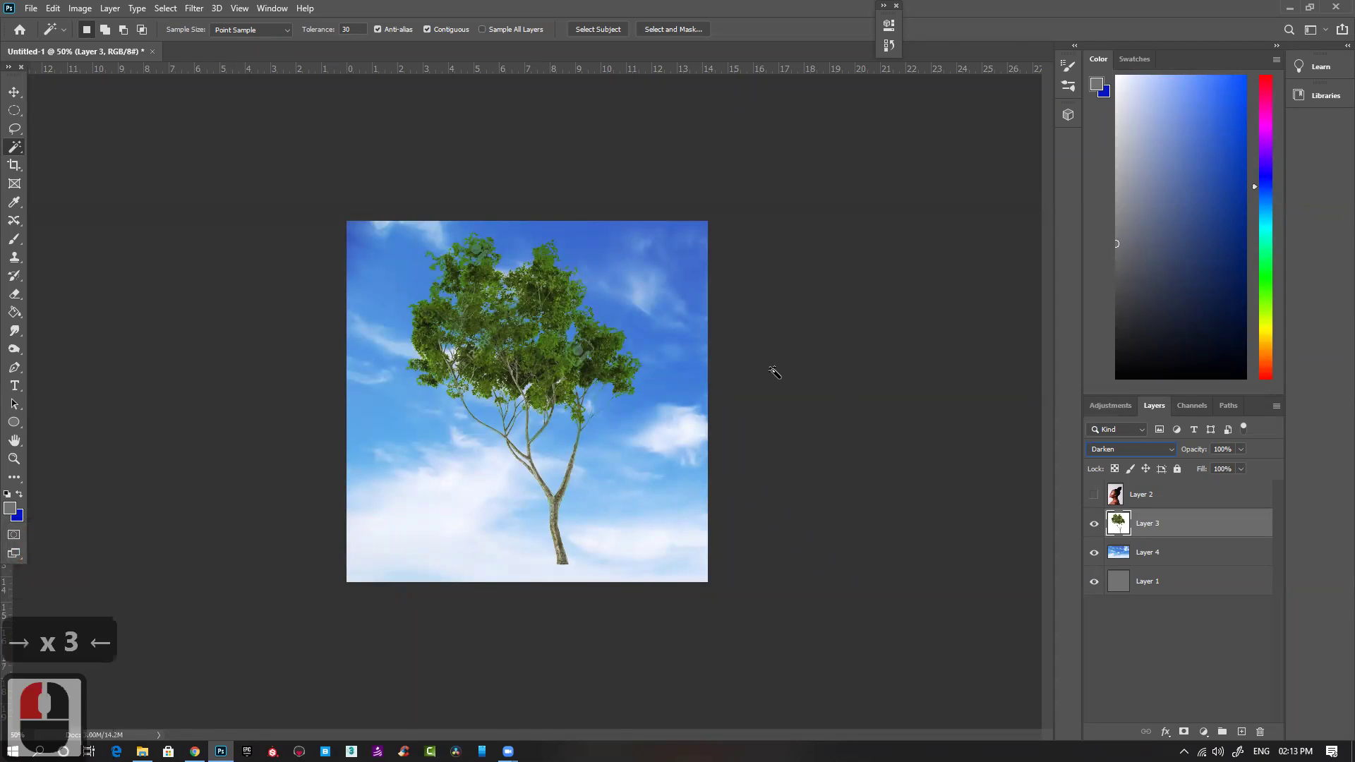
# Step: Examine the tree's leaves, branches and outer edges up close for how Darken blends them with the sky
pyautogui.click(16, 96)
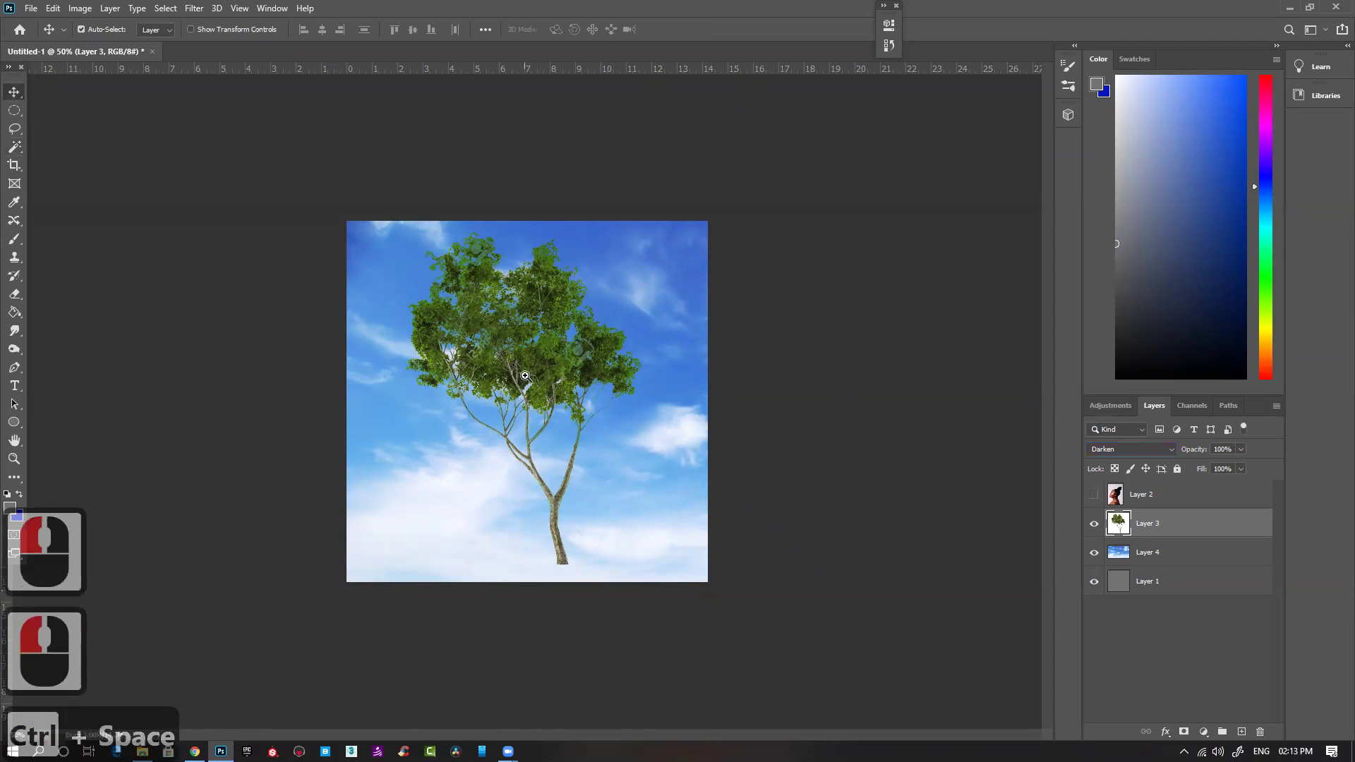
pyautogui.keyDown('ctrl'); pyautogui.click(526, 376); pyautogui.keyUp('ctrl')
pyautogui.keyDown('ctrl'); pyautogui.click(526, 376); pyautogui.keyUp('ctrl')
pyautogui.keyDown('ctrl'); pyautogui.click(525, 375); pyautogui.keyUp('ctrl')
pyautogui.keyDown('ctrl'); pyautogui.click(526, 376); pyautogui.keyUp('ctrl')
pyautogui.moveTo(799, 408); pyautogui.dragTo(822, 419)
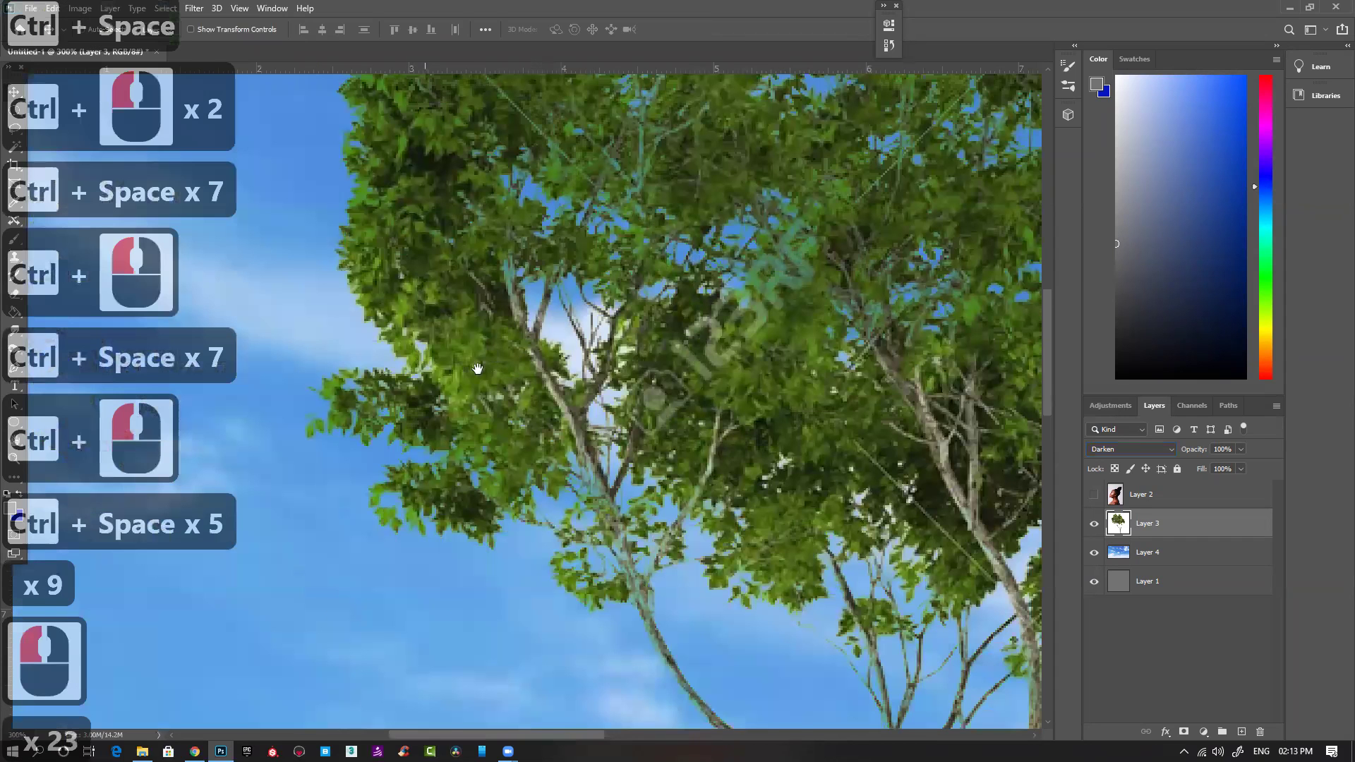
pyautogui.moveTo(425, 369); pyautogui.dragTo(515, 385)
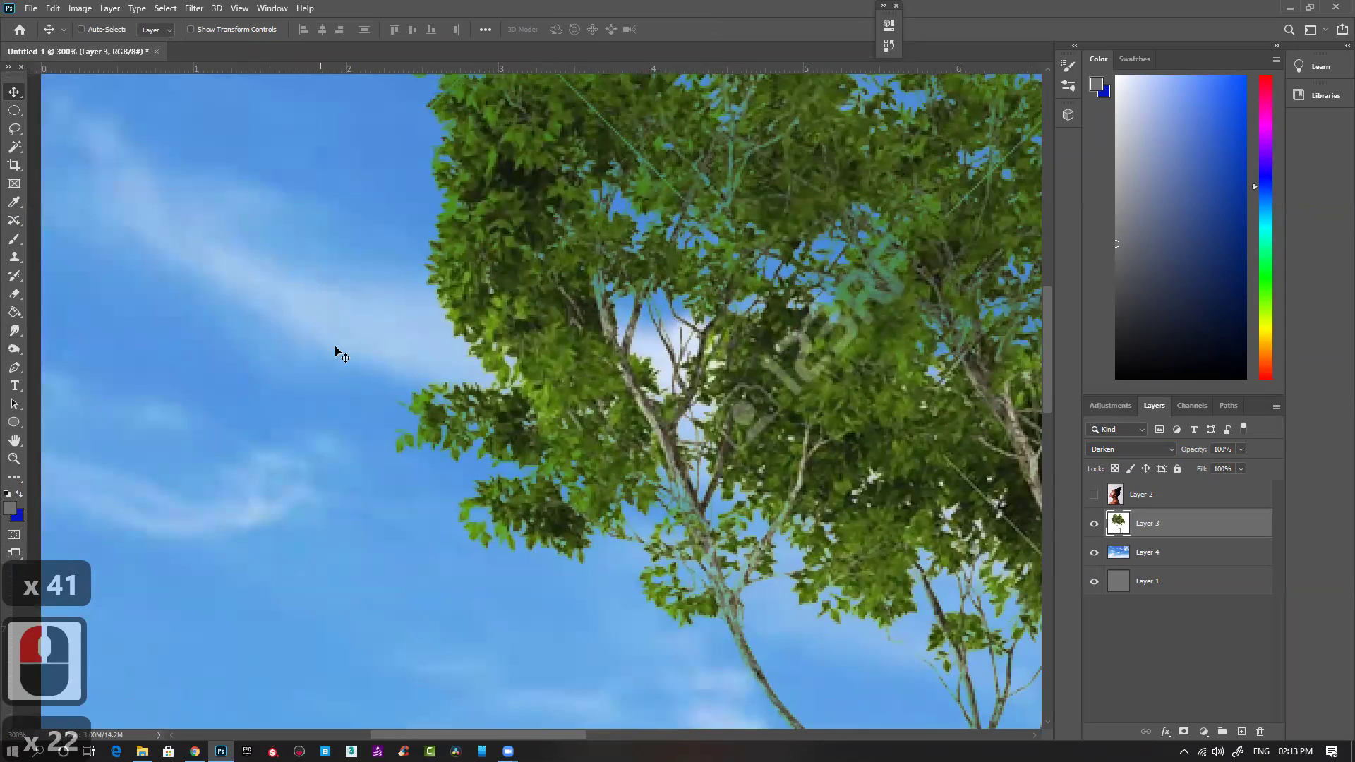
pyautogui.moveTo(856, 450); pyautogui.dragTo(525, 473)
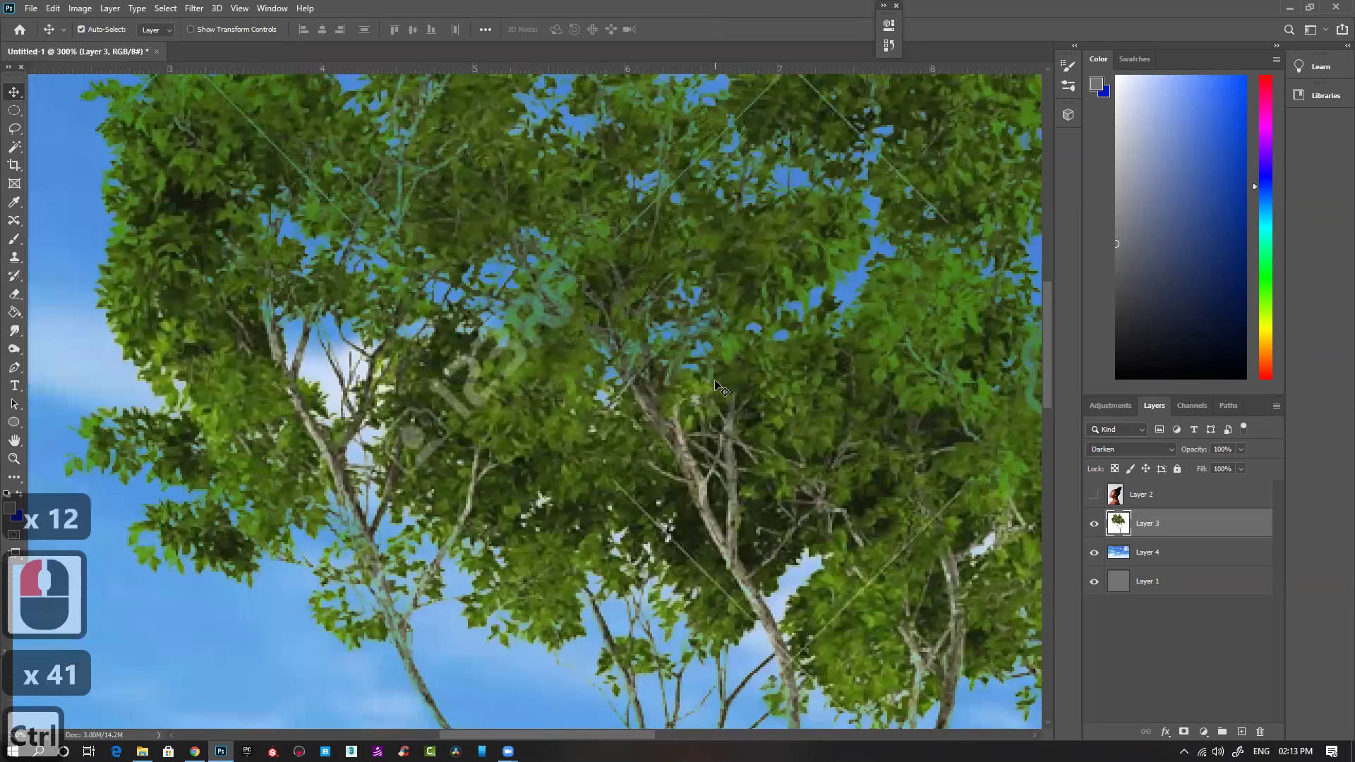
pyautogui.hotkey('ctrl', '-')
pyautogui.hotkey('ctrl', '-')
pyautogui.hotkey('ctrl', '-')
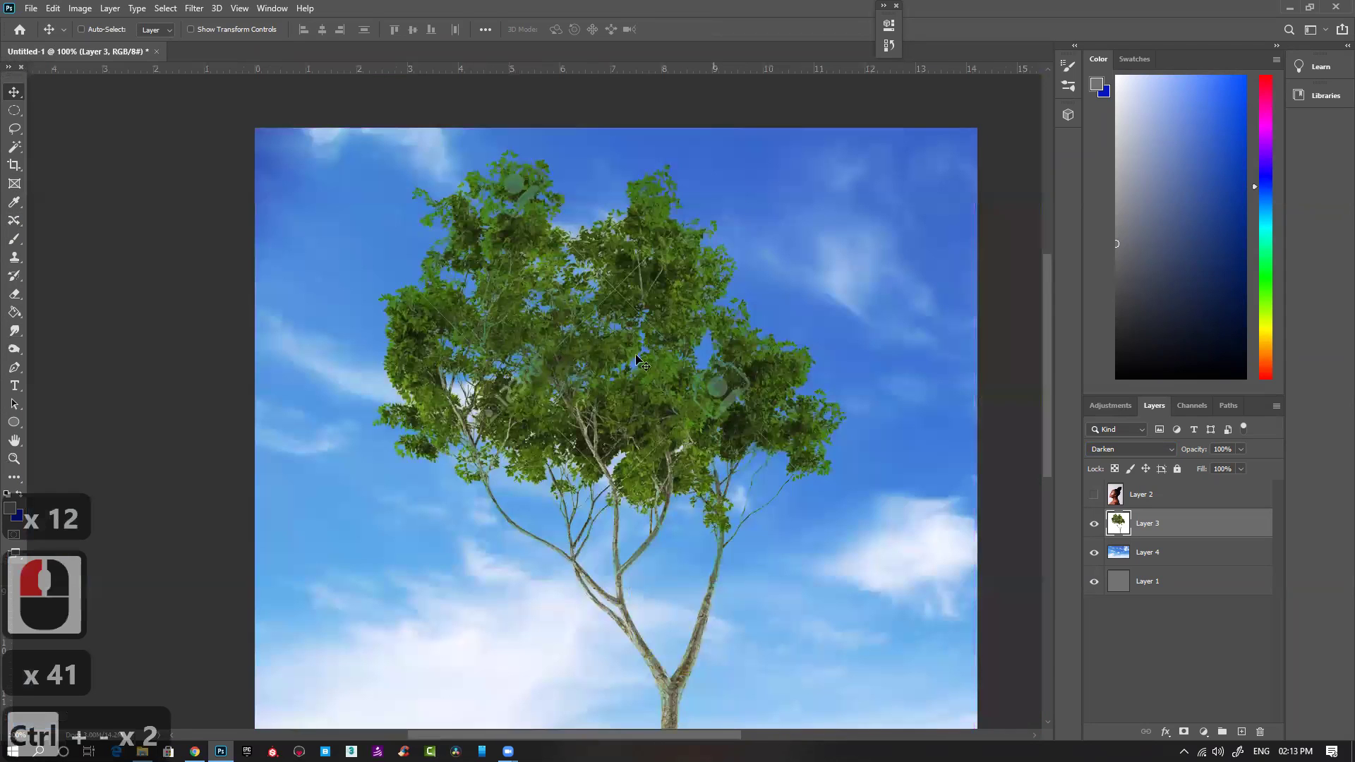
# Step: Add a new layer between the sky and the tree and brush white strokes behind the foliage and lower branches
pyautogui.click(1157, 554)
pyautogui.click(1242, 732)
pyautogui.click(1114, 80)
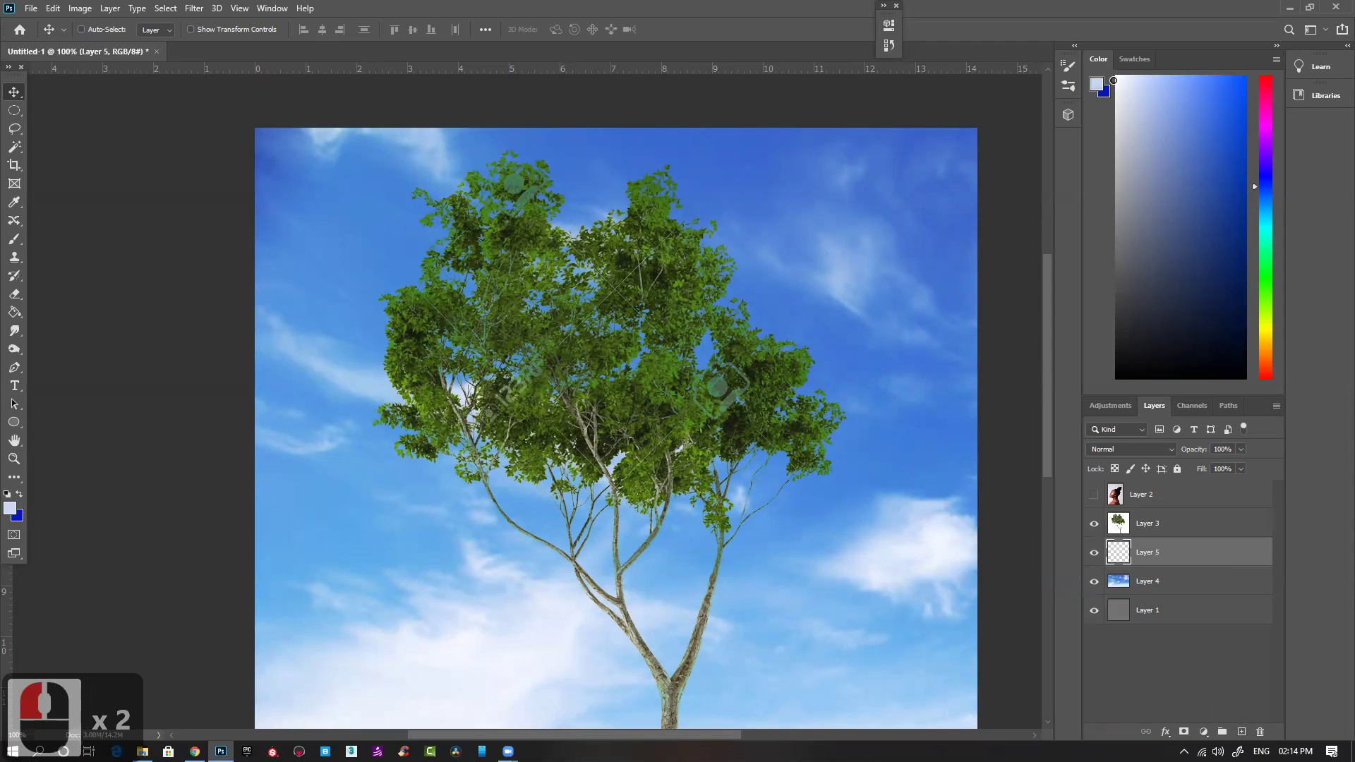
pyautogui.click(1116, 76)
pyautogui.press('b')
pyautogui.moveTo(871, 242)
pyautogui.mouseDown()
pyautogui.moveTo(788, 320)
pyautogui.moveTo(669, 380)
pyautogui.moveTo(542, 410)
pyautogui.moveTo(314, 377)
pyautogui.moveTo(475, 366)
pyautogui.moveTo(391, 326)
pyautogui.moveTo(542, 290)
pyautogui.moveTo(396, 333)
pyautogui.moveTo(377, 396)
pyautogui.moveTo(320, 354)
pyautogui.moveTo(538, 217)
pyautogui.moveTo(453, 174)
pyautogui.moveTo(549, 160)
pyautogui.moveTo(558, 208)
pyautogui.mouseUp()
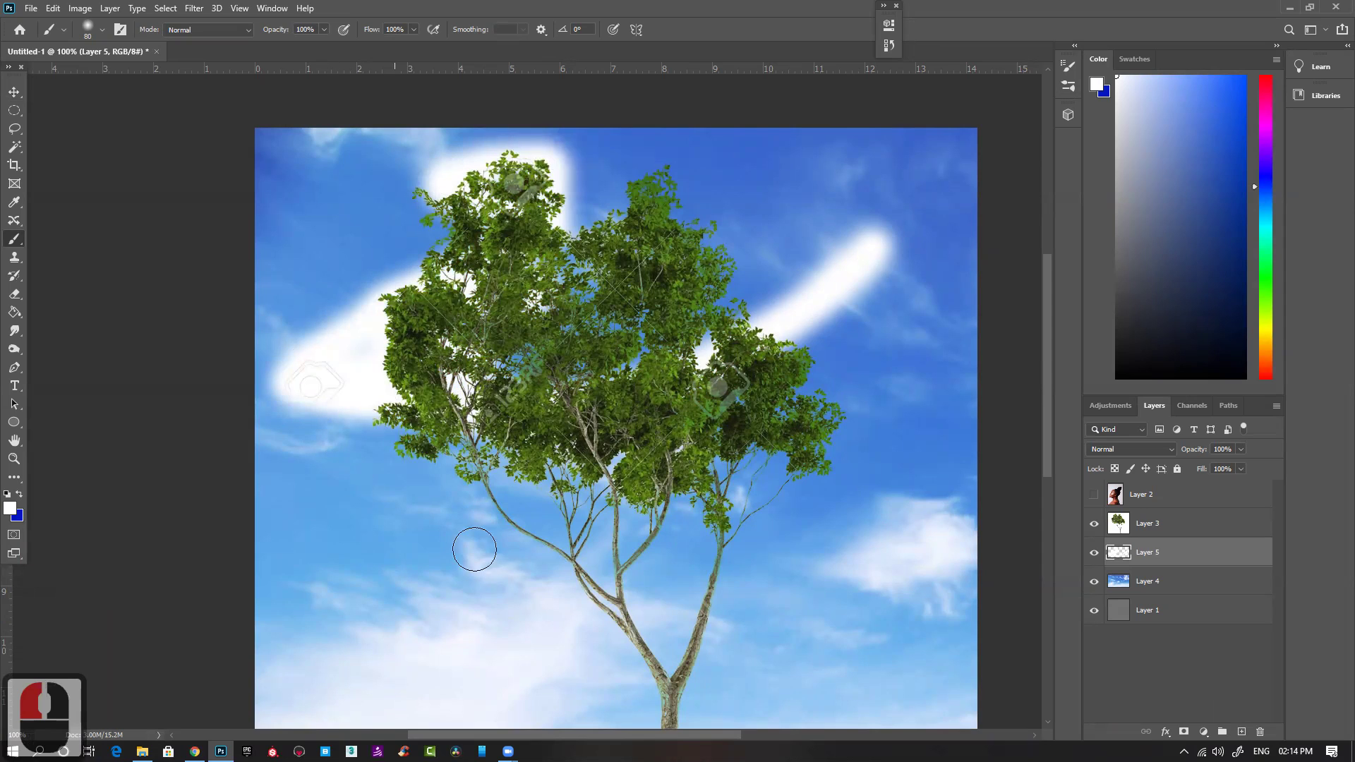
pyautogui.moveTo(527, 489); pyautogui.dragTo(572, 508)
# Step: Inspect the foliage against the white strokes up close, then delete the painted layer
pyautogui.keyDown('ctrl'); pyautogui.click(600, 539); pyautogui.keyUp('ctrl')
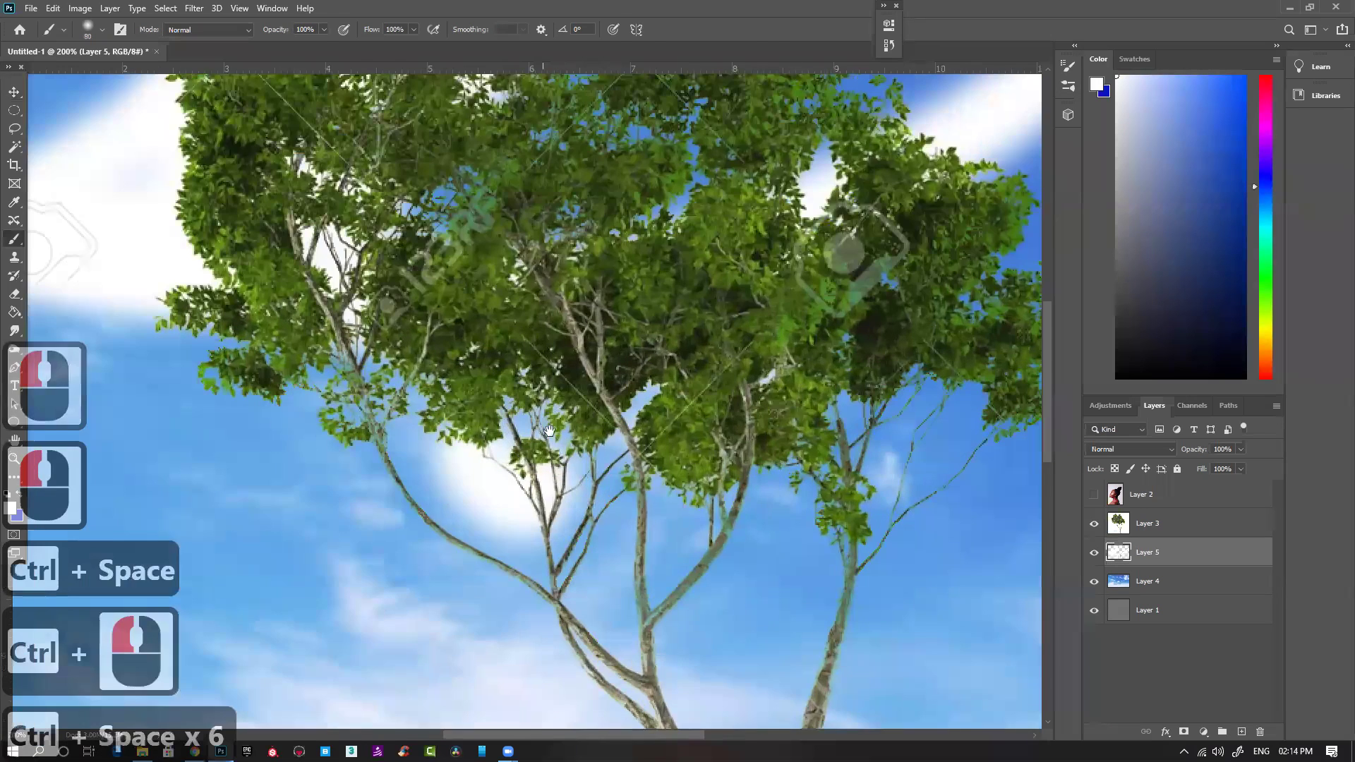
pyautogui.moveTo(549, 431); pyautogui.dragTo(578, 563)
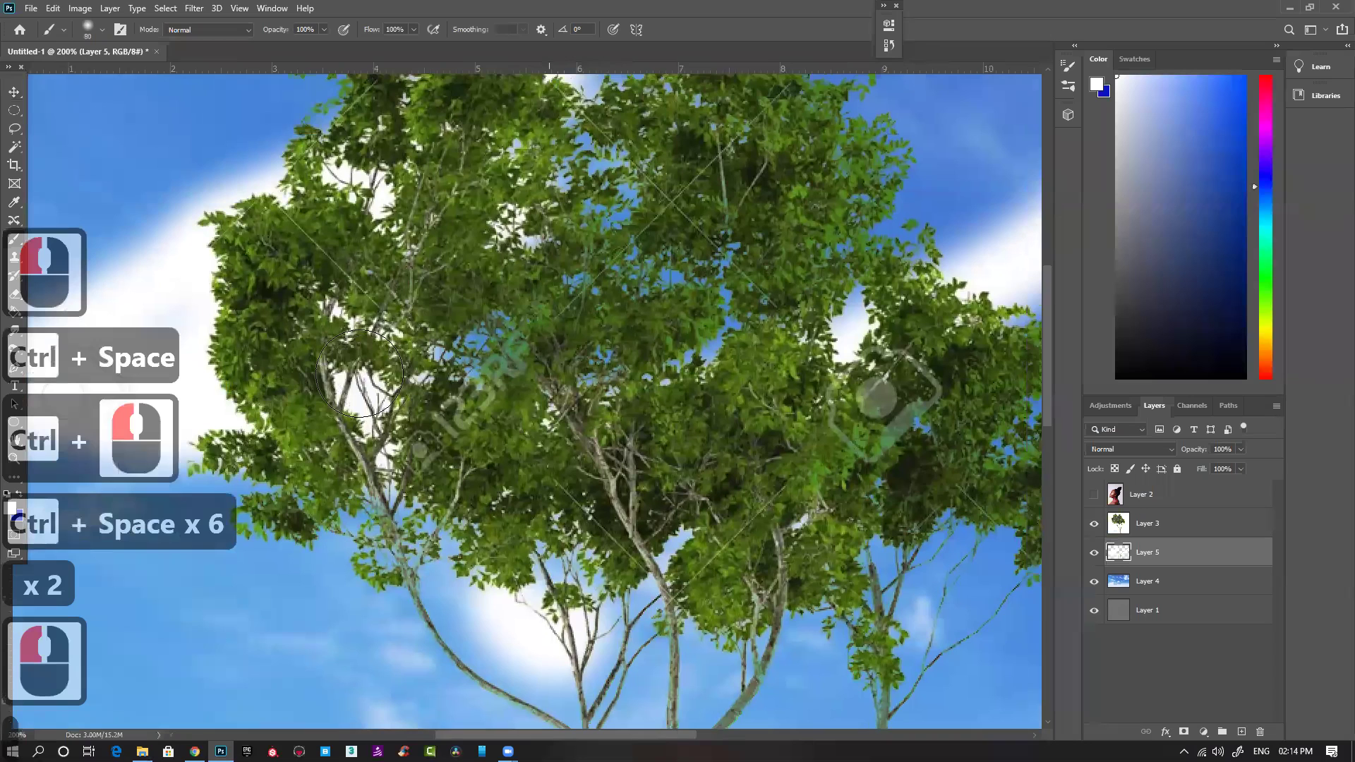
pyautogui.moveTo(343, 407); pyautogui.dragTo(574, 402)
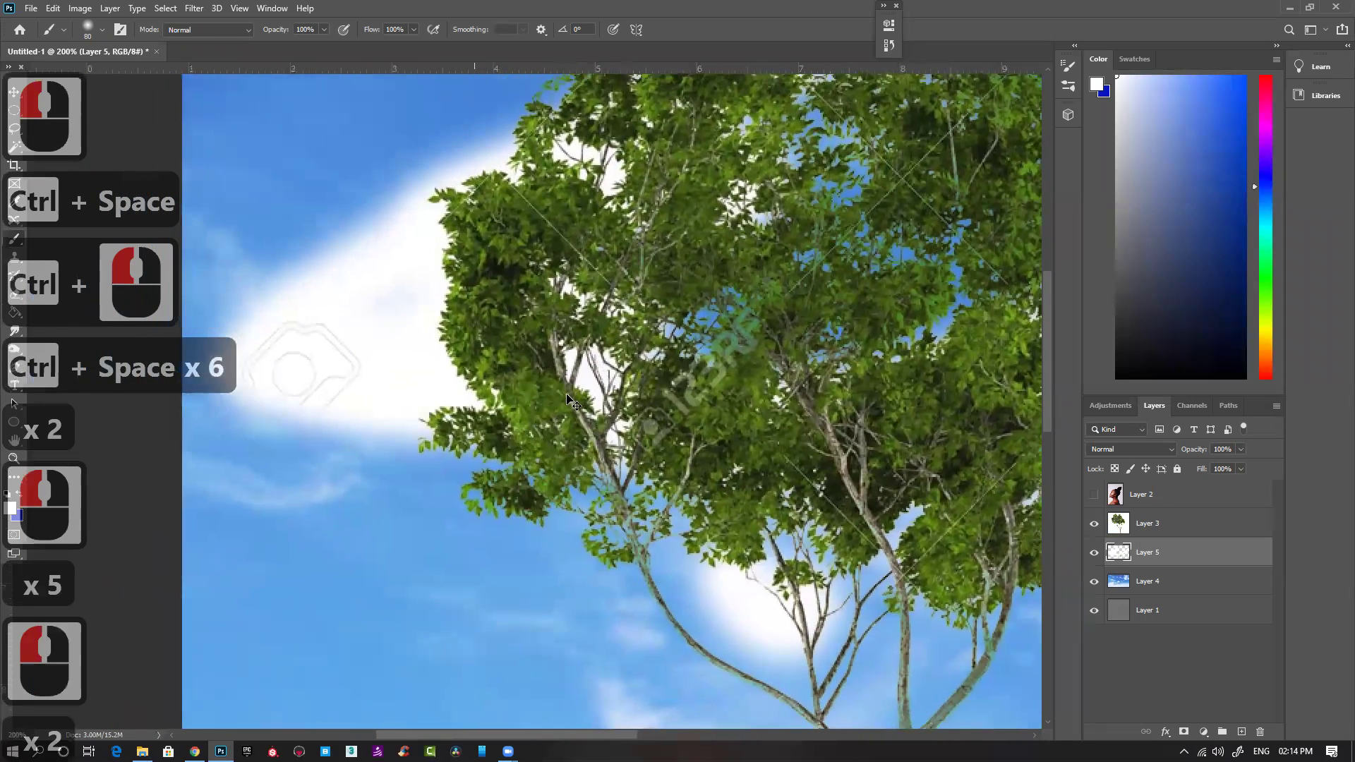
pyautogui.hotkey('ctrl', '-')
pyautogui.hotkey('ctrl', '-')
pyautogui.press('Delete')
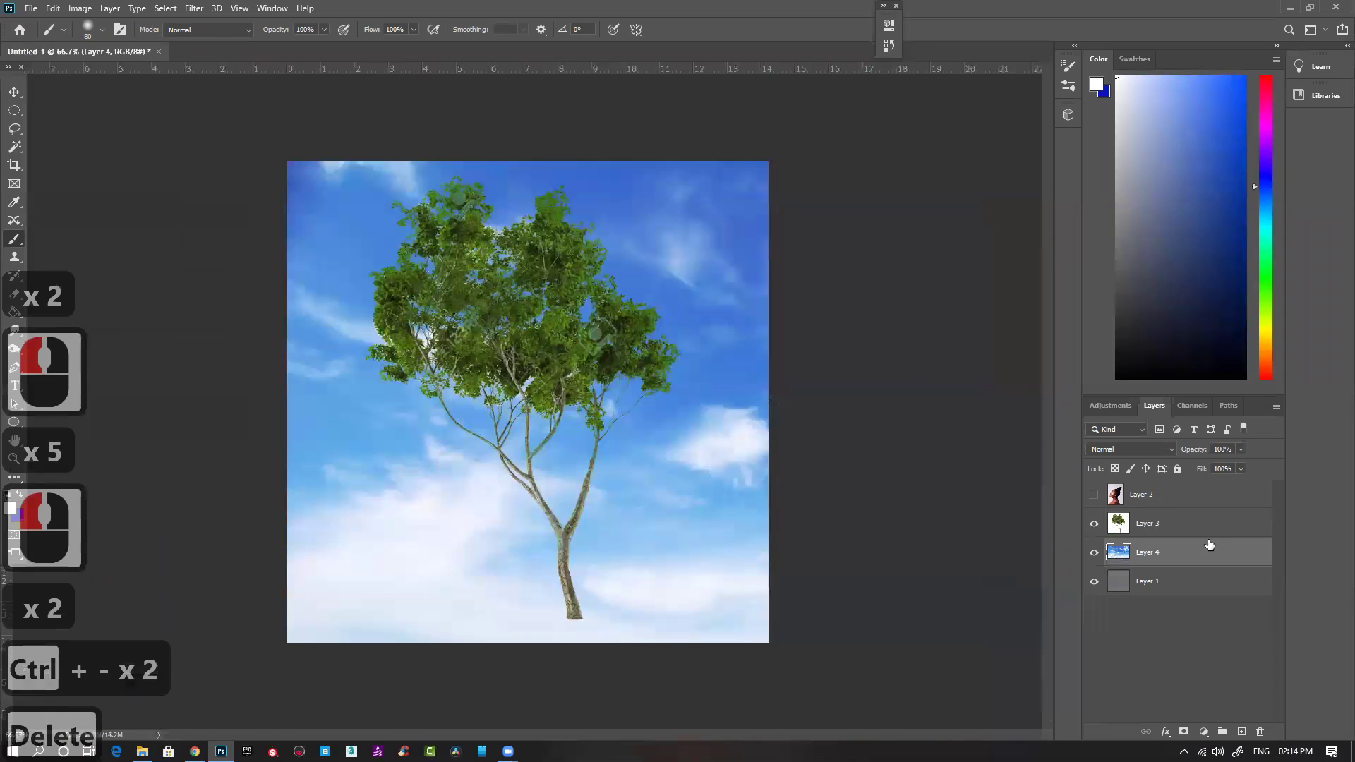
# Step: Return the tree layer's blend mode to Normal and activate the Move tool
pyautogui.click(1162, 525)
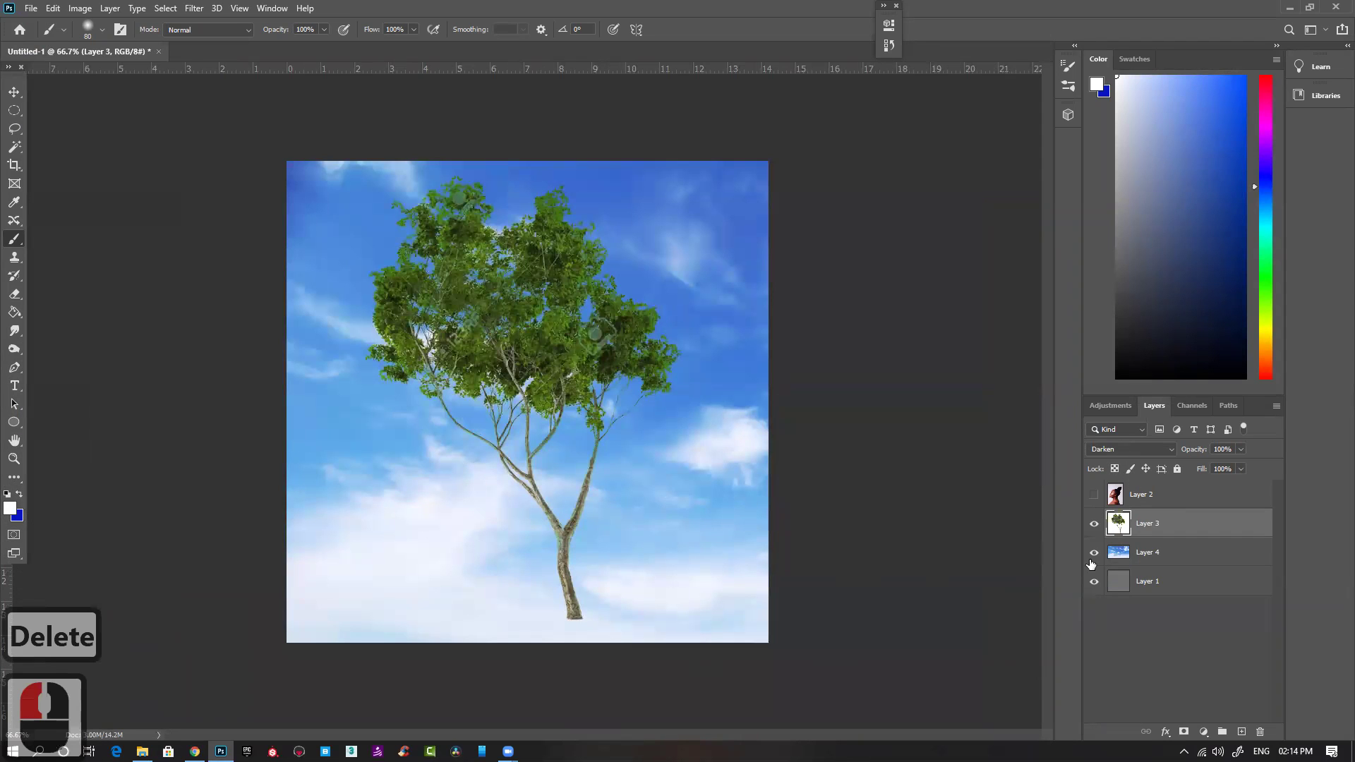
pyautogui.click(1140, 450)
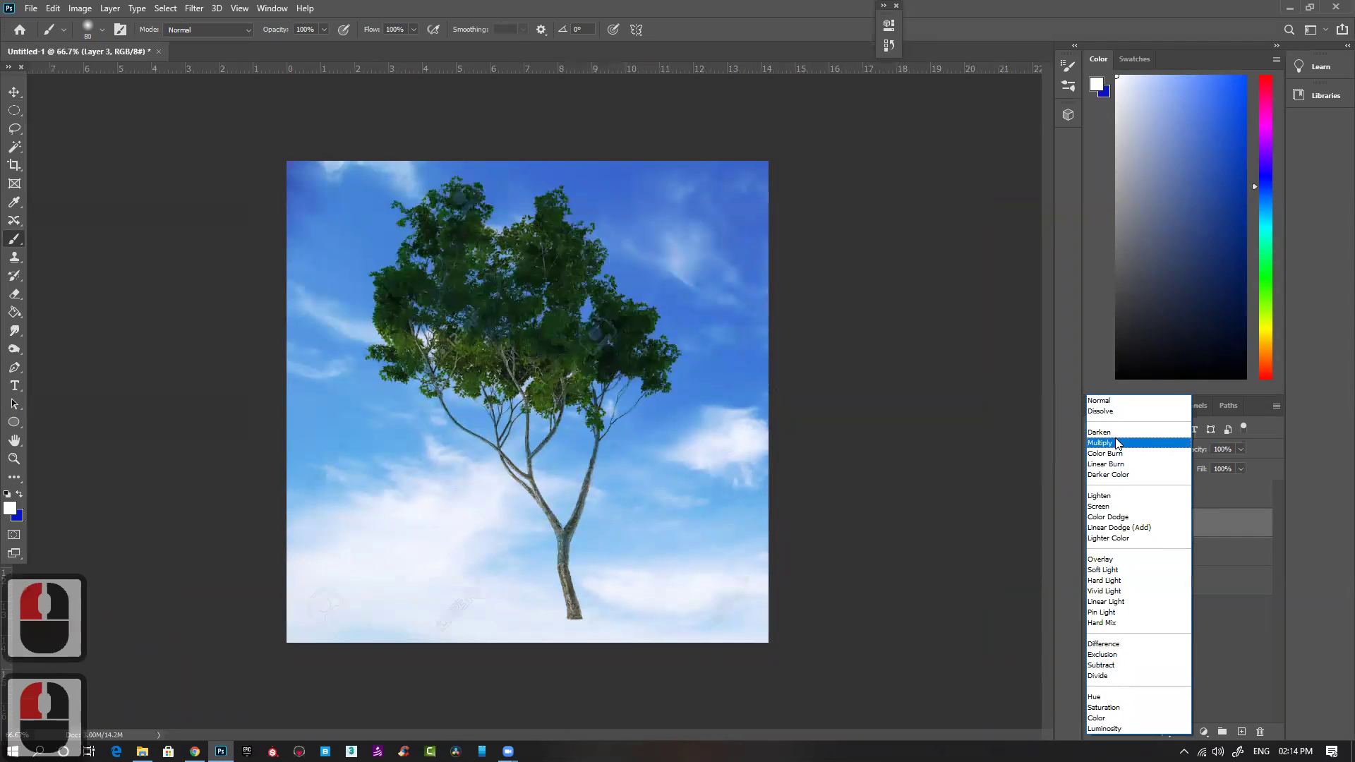
pyautogui.click(1105, 404)
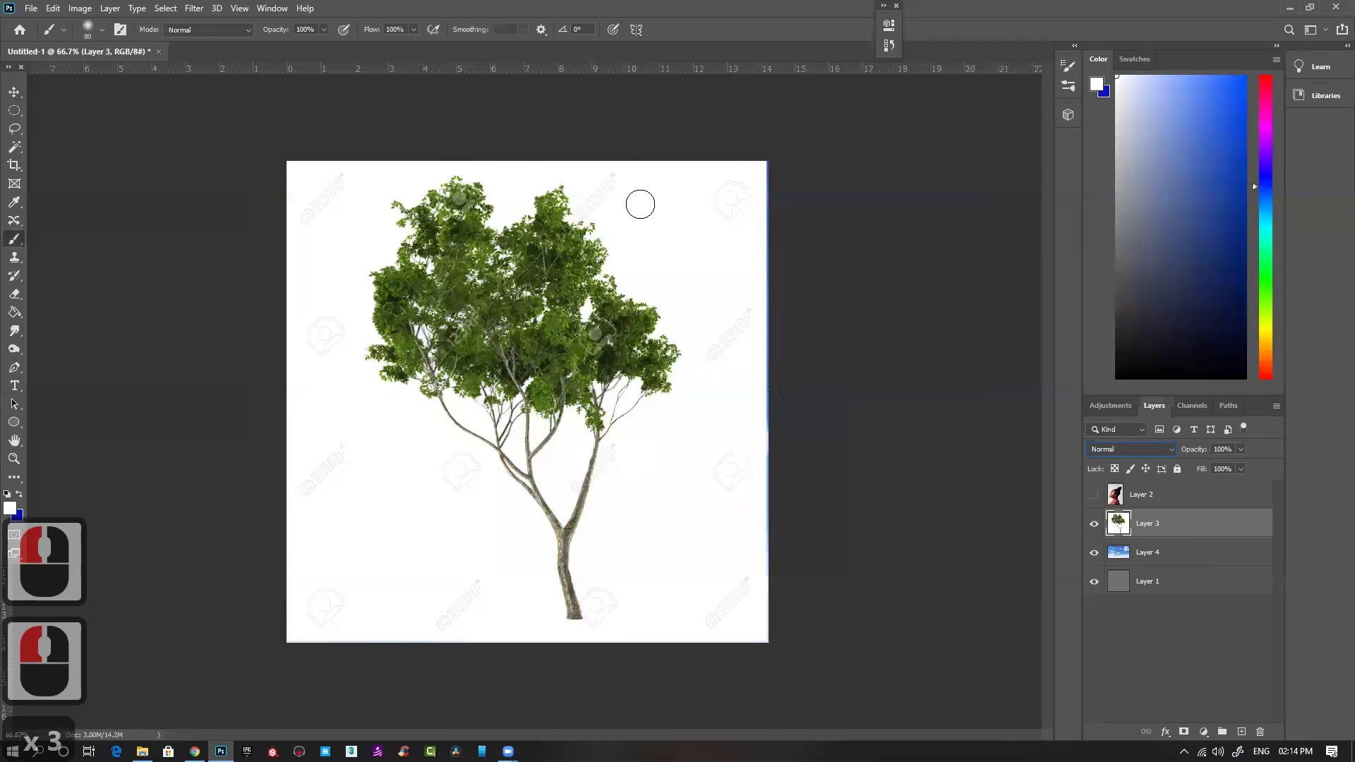
pyautogui.click(14, 92)
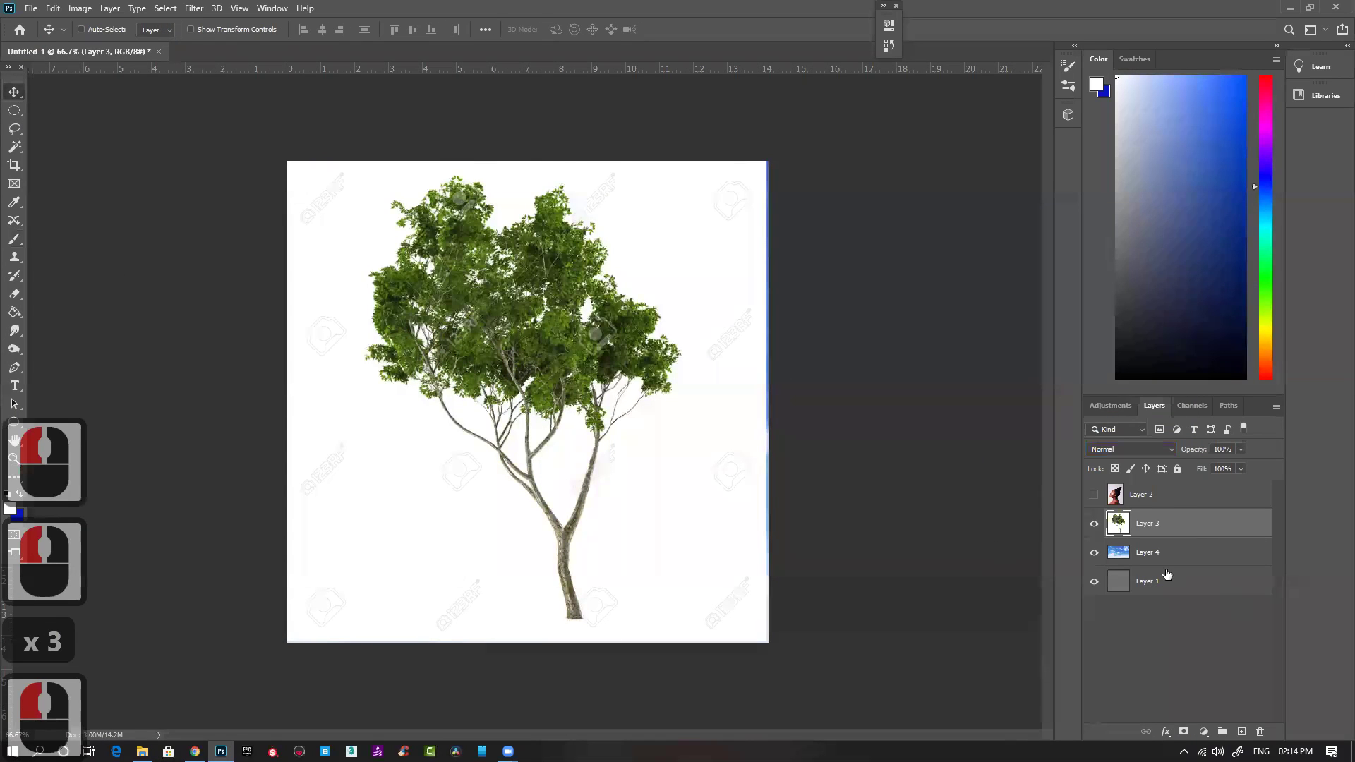
# Step: In the tree layer's blending options, keep Blend If on Gray and try This Layer's white limit at 181 and 219
pyautogui.doubleClick(1205, 531)
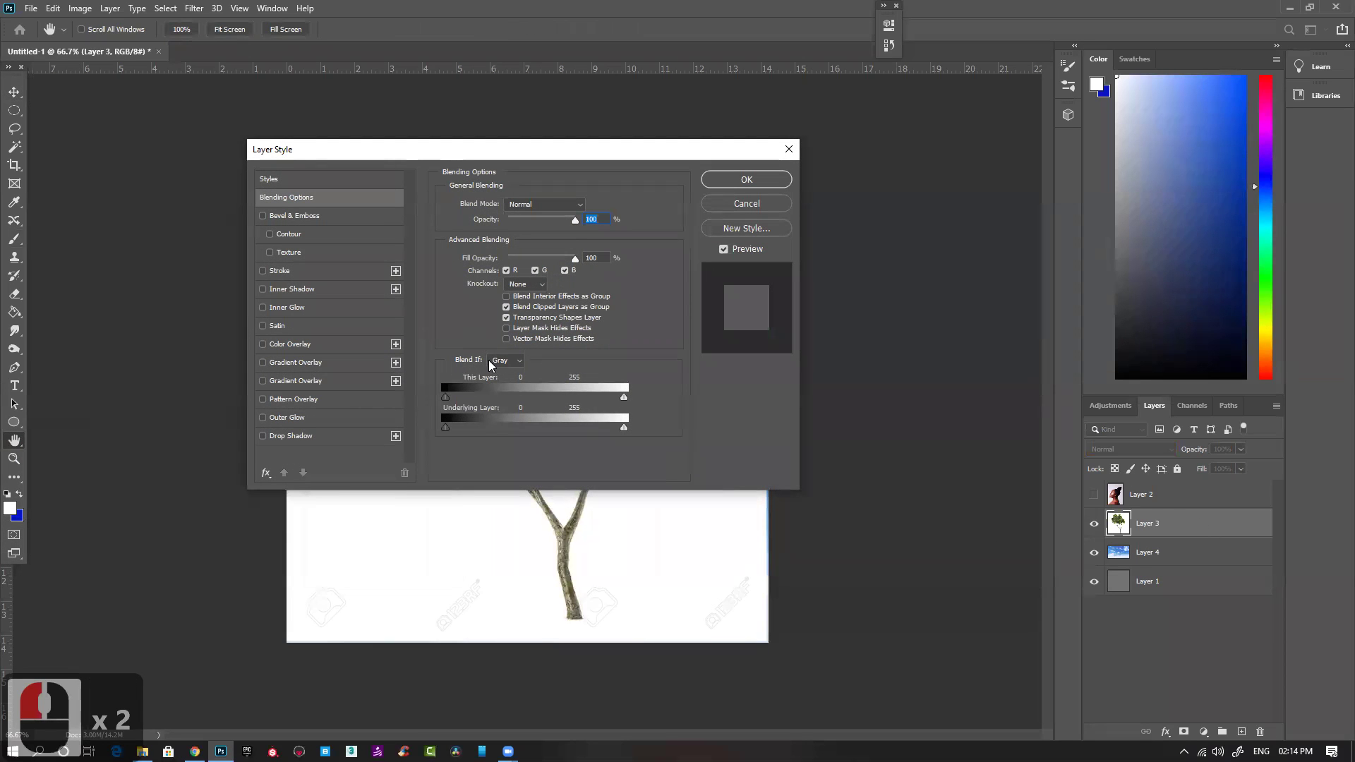
pyautogui.click(514, 363)
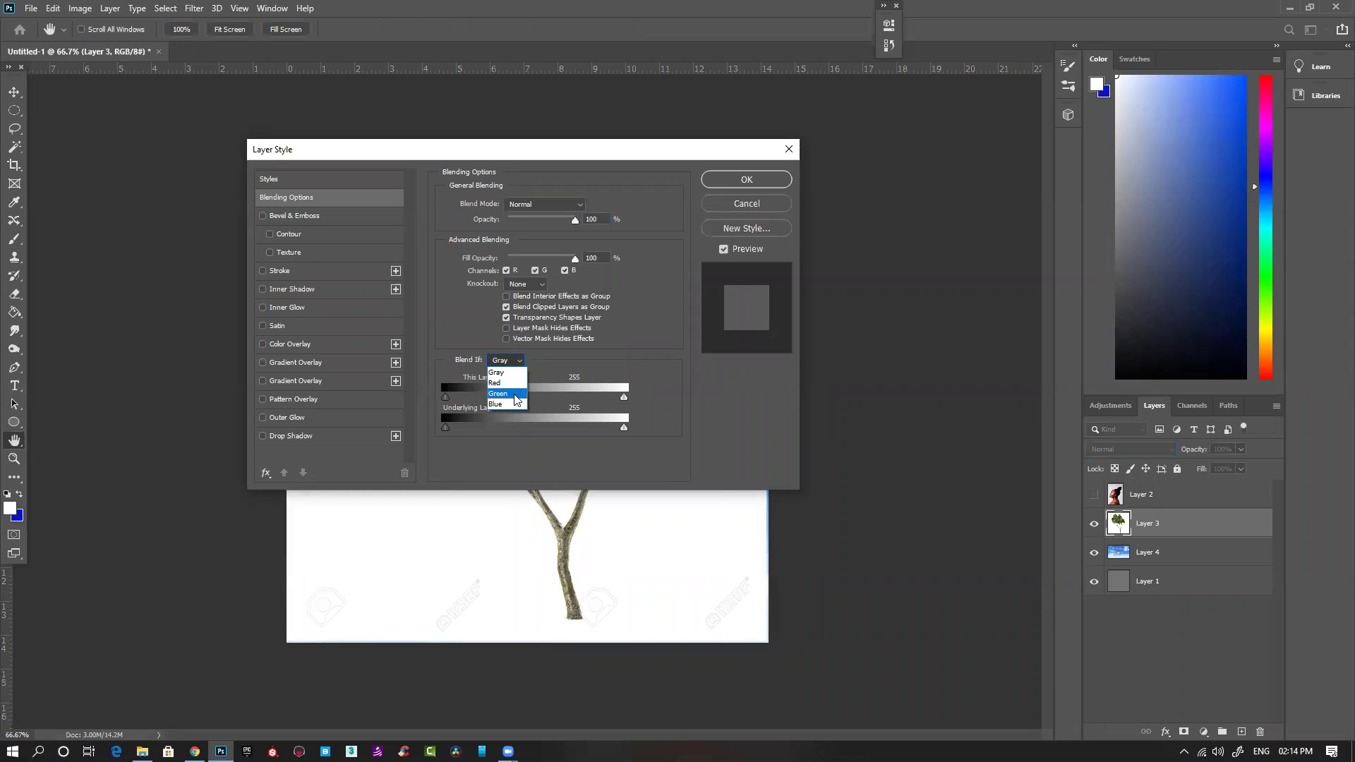
pyautogui.click(497, 372)
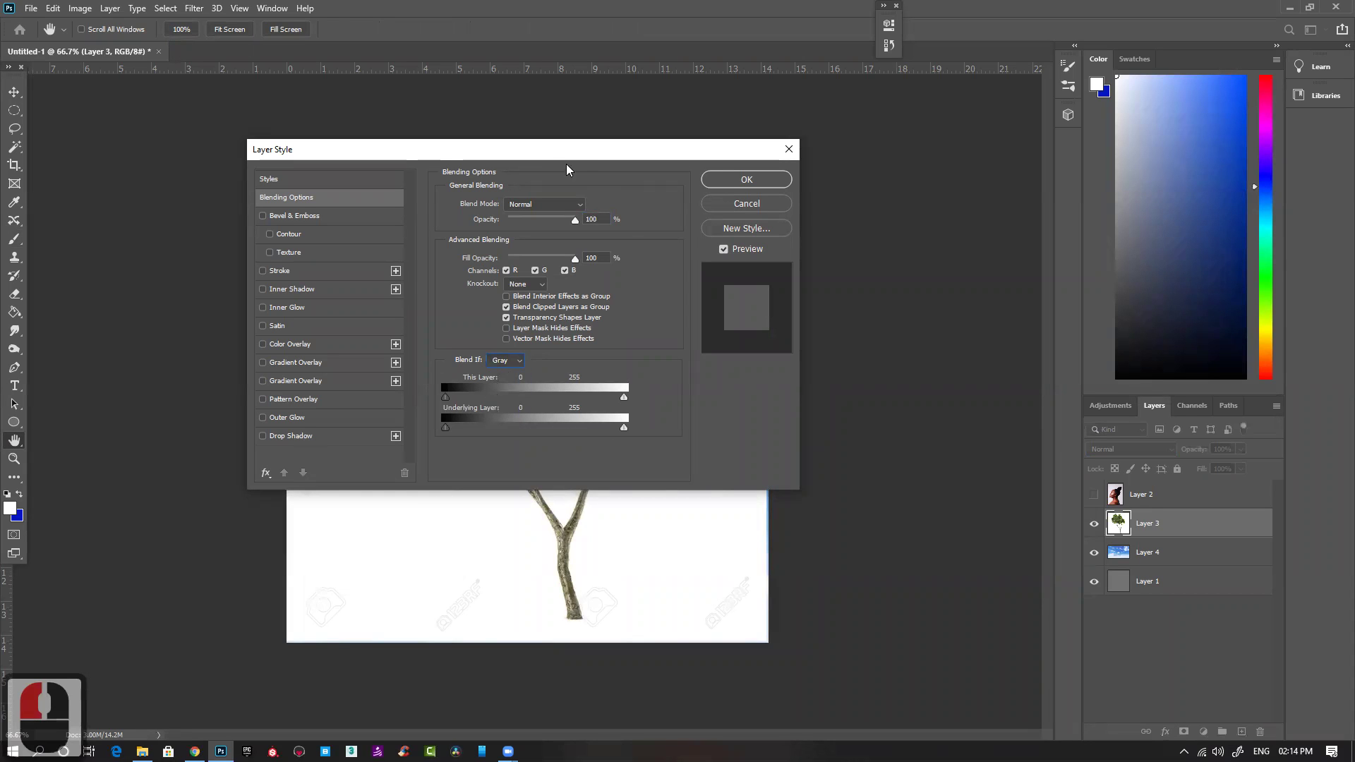
pyautogui.moveTo(644, 148); pyautogui.dragTo(1111, 132)
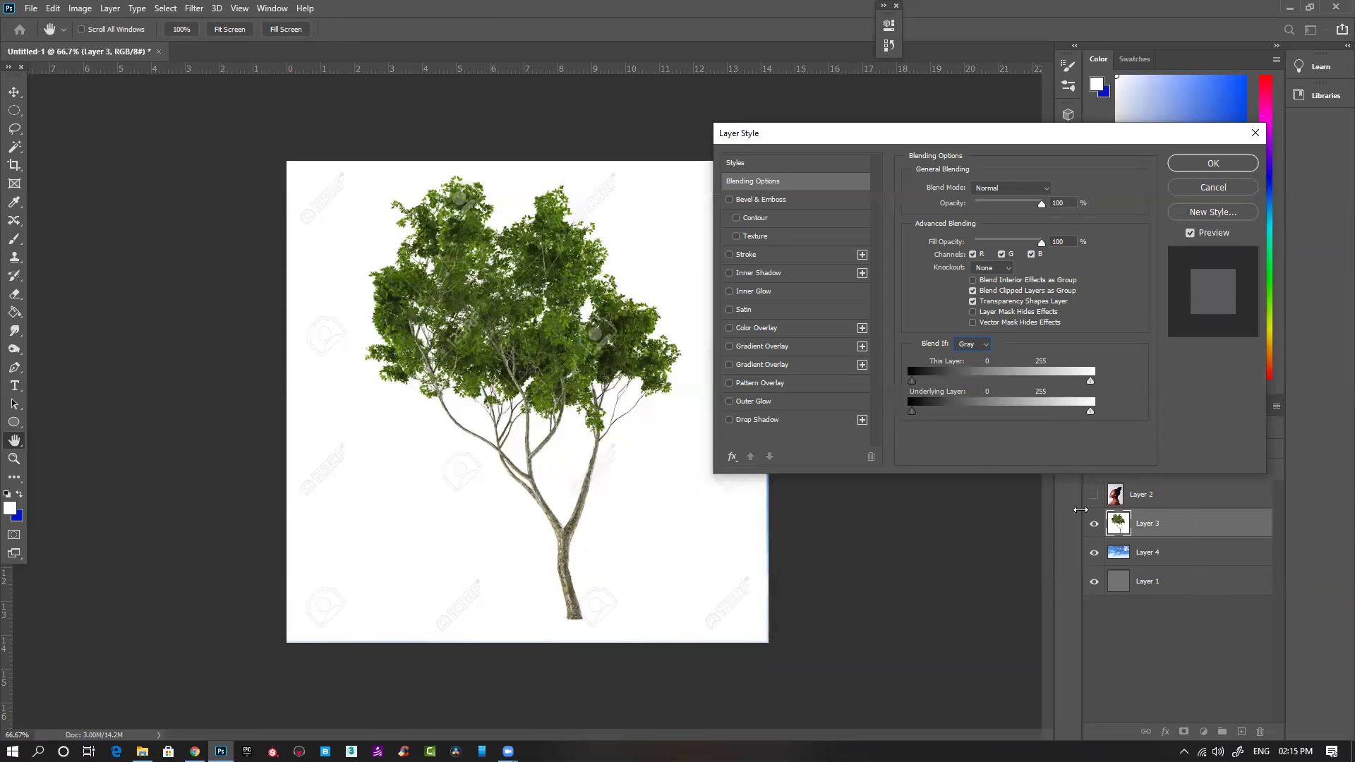
pyautogui.moveTo(915, 383)
pyautogui.mouseDown()
pyautogui.moveTo(987, 390)
pyautogui.moveTo(917, 393)
pyautogui.mouseUp()
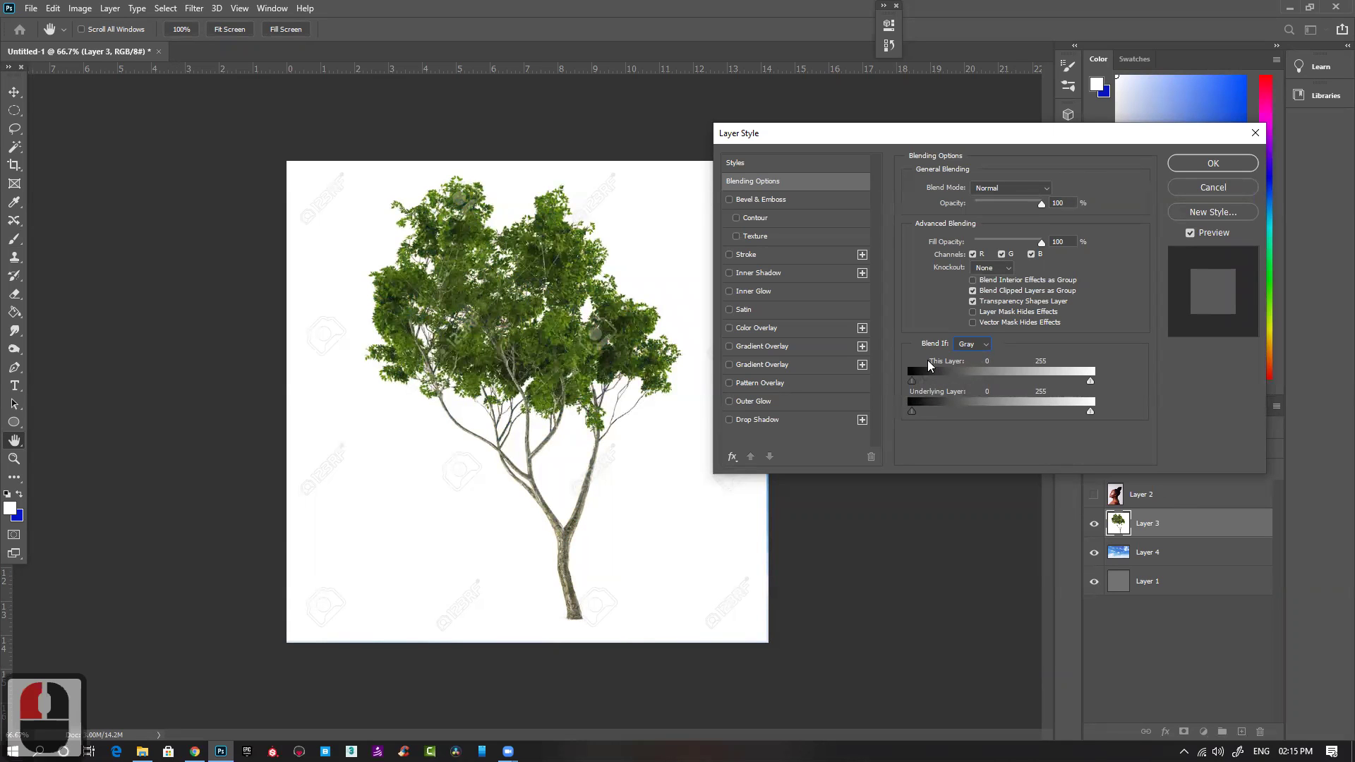
pyautogui.moveTo(1091, 382); pyautogui.dragTo(1039, 390)
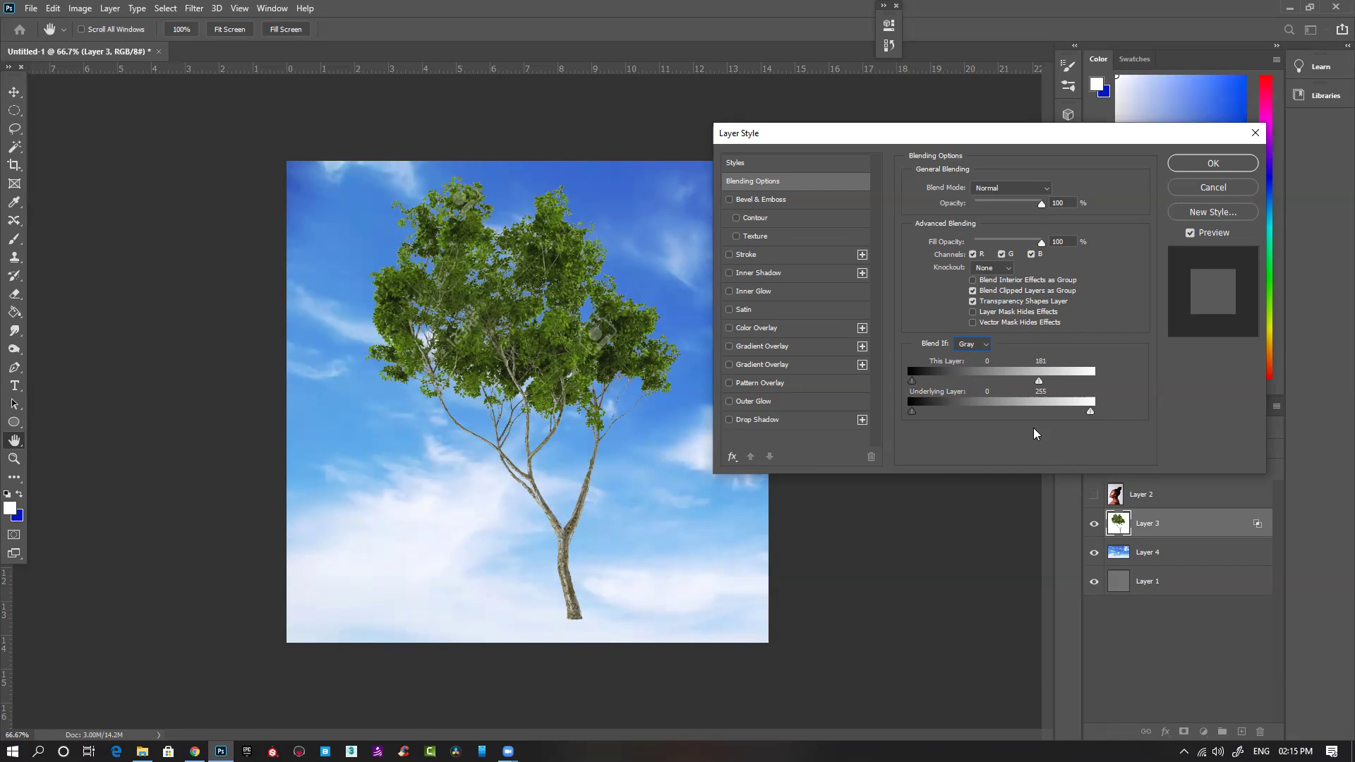
pyautogui.moveTo(1039, 386); pyautogui.dragTo(1071, 385)
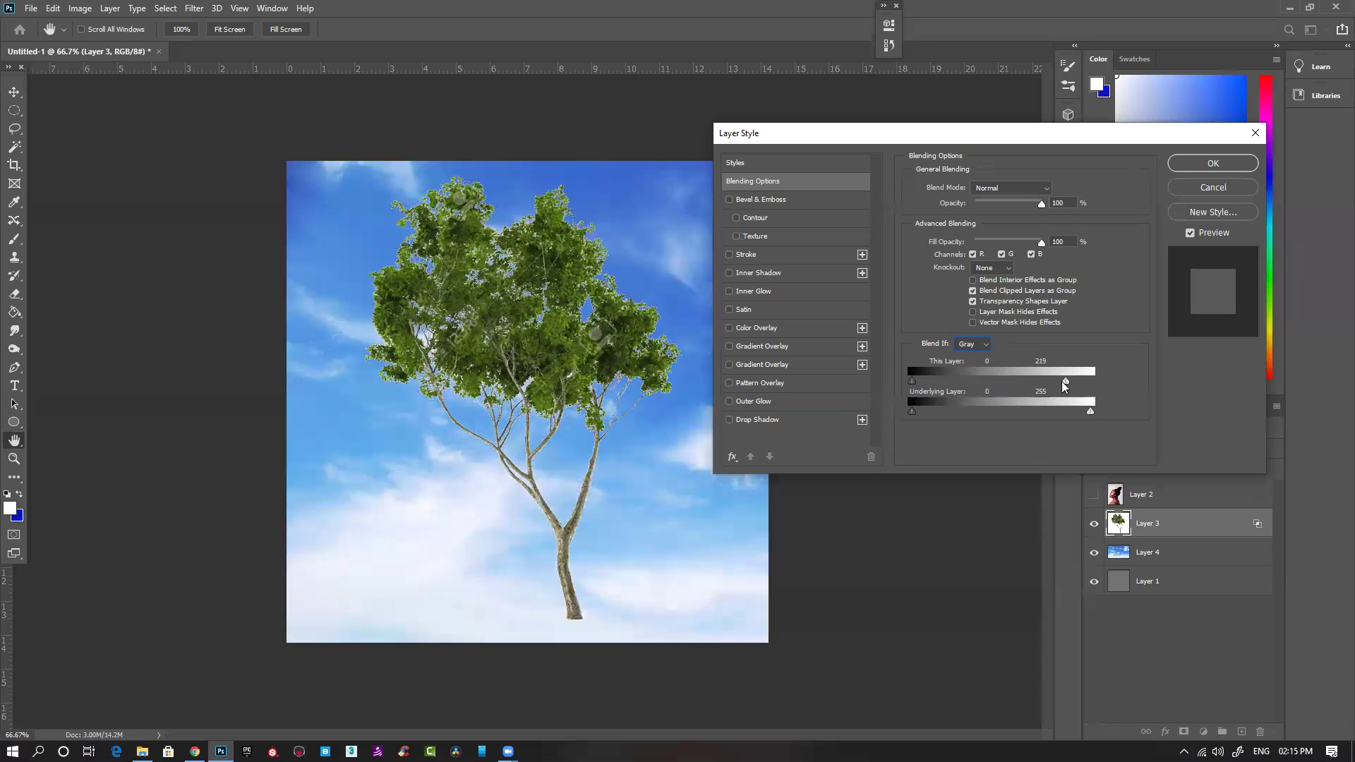
# Step: Split This Layer's white Blend If limit to 187/207 to soften the tree's edges, then cancel the layer style
pyautogui.keyDown('ctrl'); pyautogui.doubleClick(619, 402); pyautogui.keyUp('ctrl')
pyautogui.keyDown('ctrl'); pyautogui.click(685, 407); pyautogui.keyUp('ctrl')
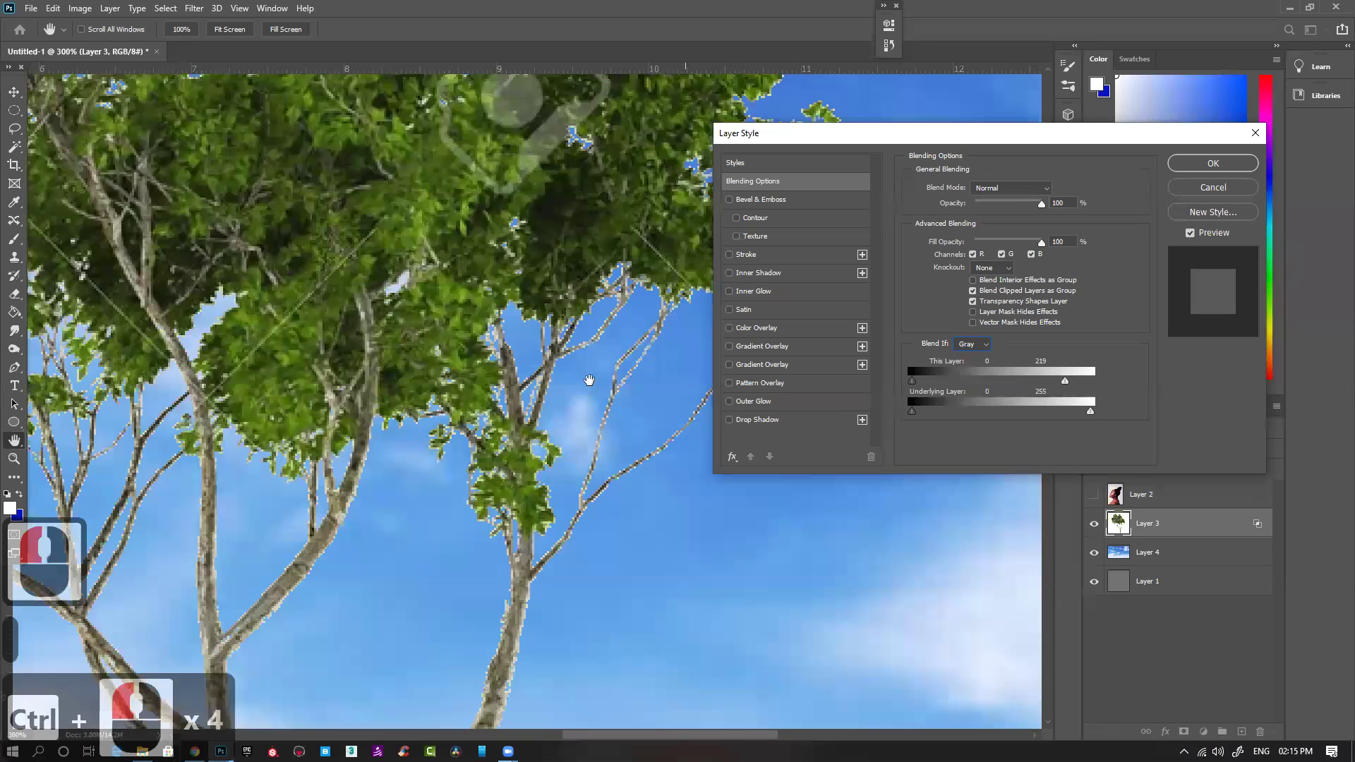
pyautogui.keyDown('ctrl'); pyautogui.click(588, 381); pyautogui.keyUp('ctrl')
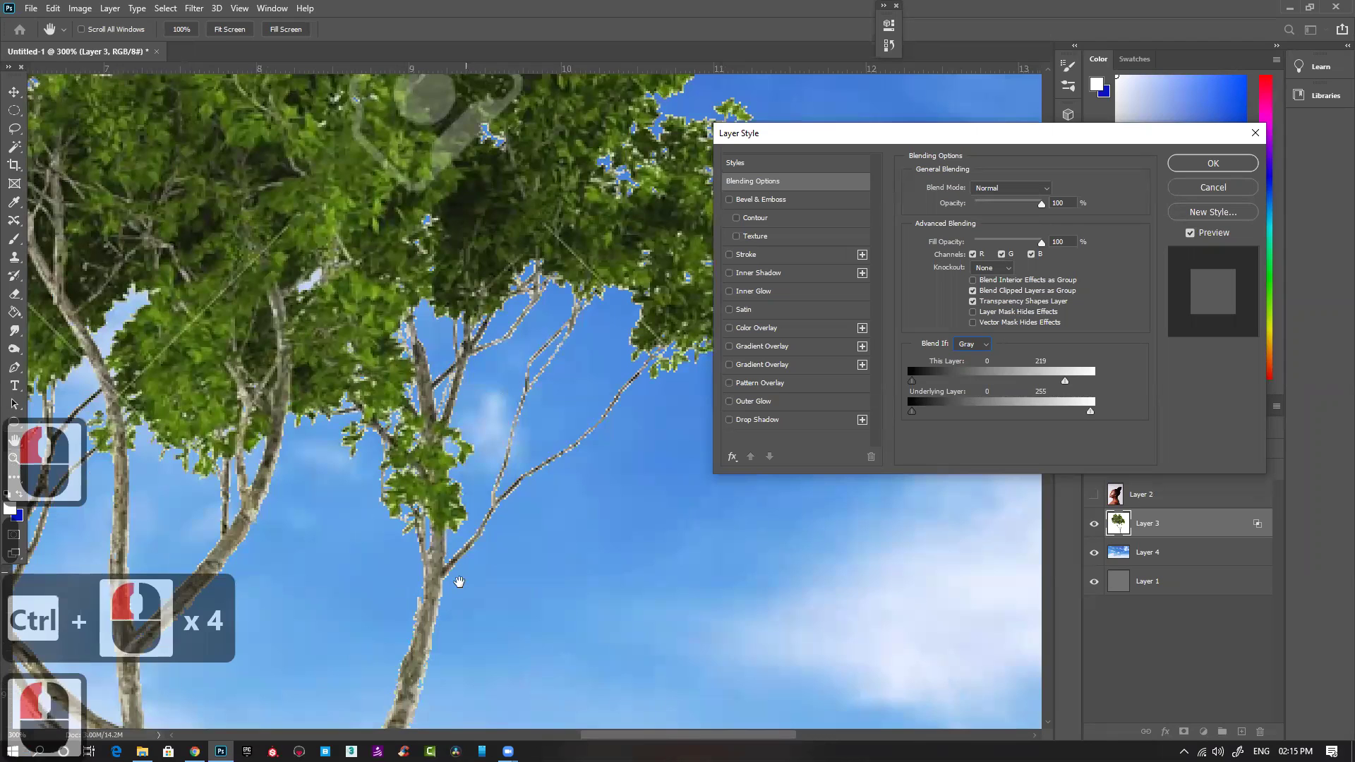
pyautogui.moveTo(437, 584); pyautogui.dragTo(648, 426)
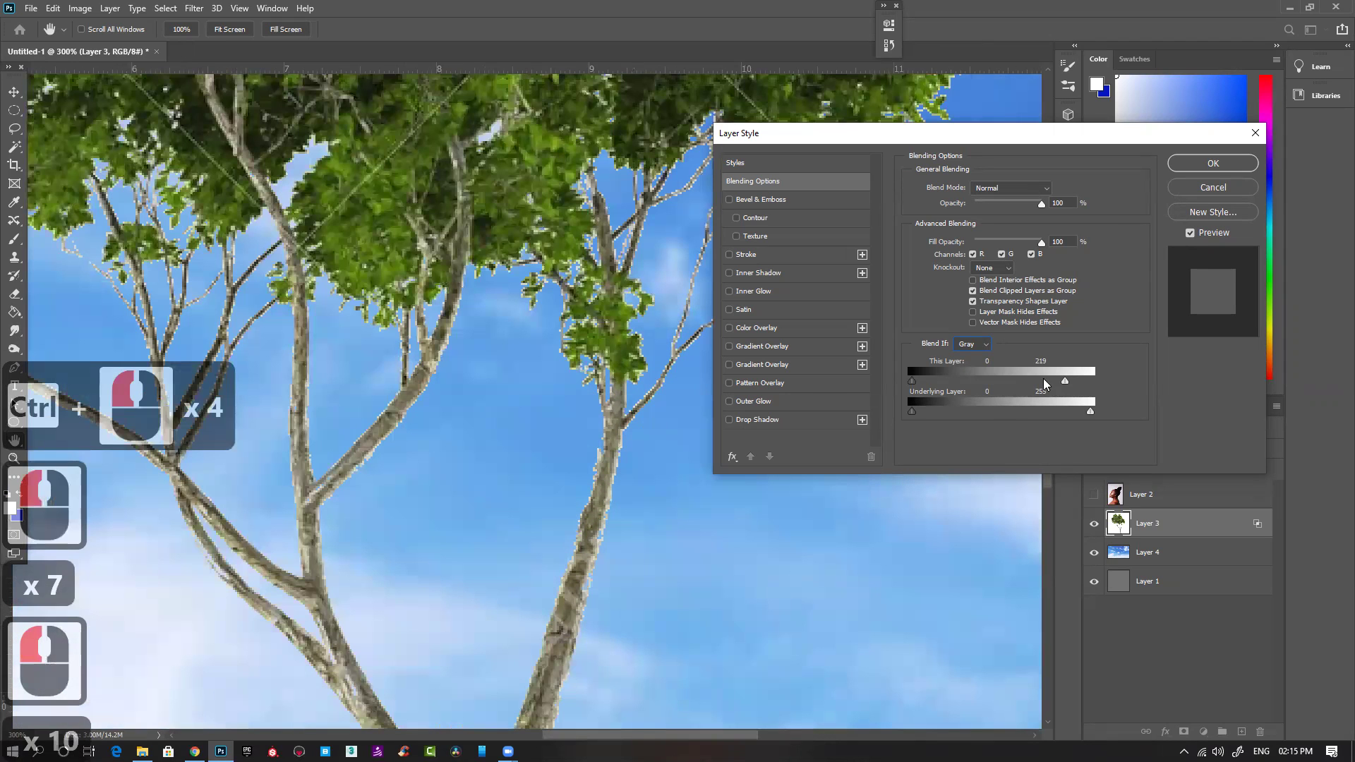
pyautogui.moveTo(1066, 383); pyautogui.dragTo(997, 382)
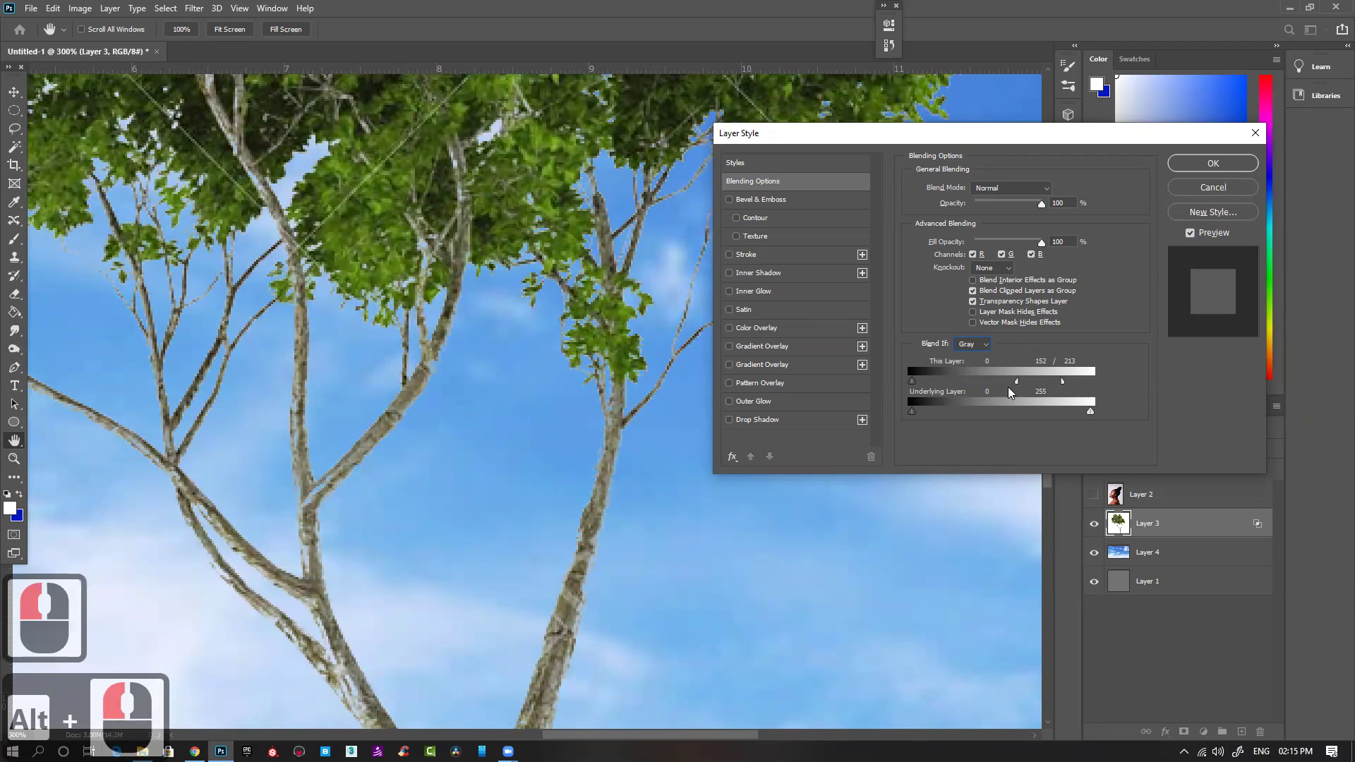
pyautogui.moveTo(1018, 384)
pyautogui.mouseDown()
pyautogui.moveTo(1059, 387)
pyautogui.moveTo(1042, 387)
pyautogui.mouseUp()
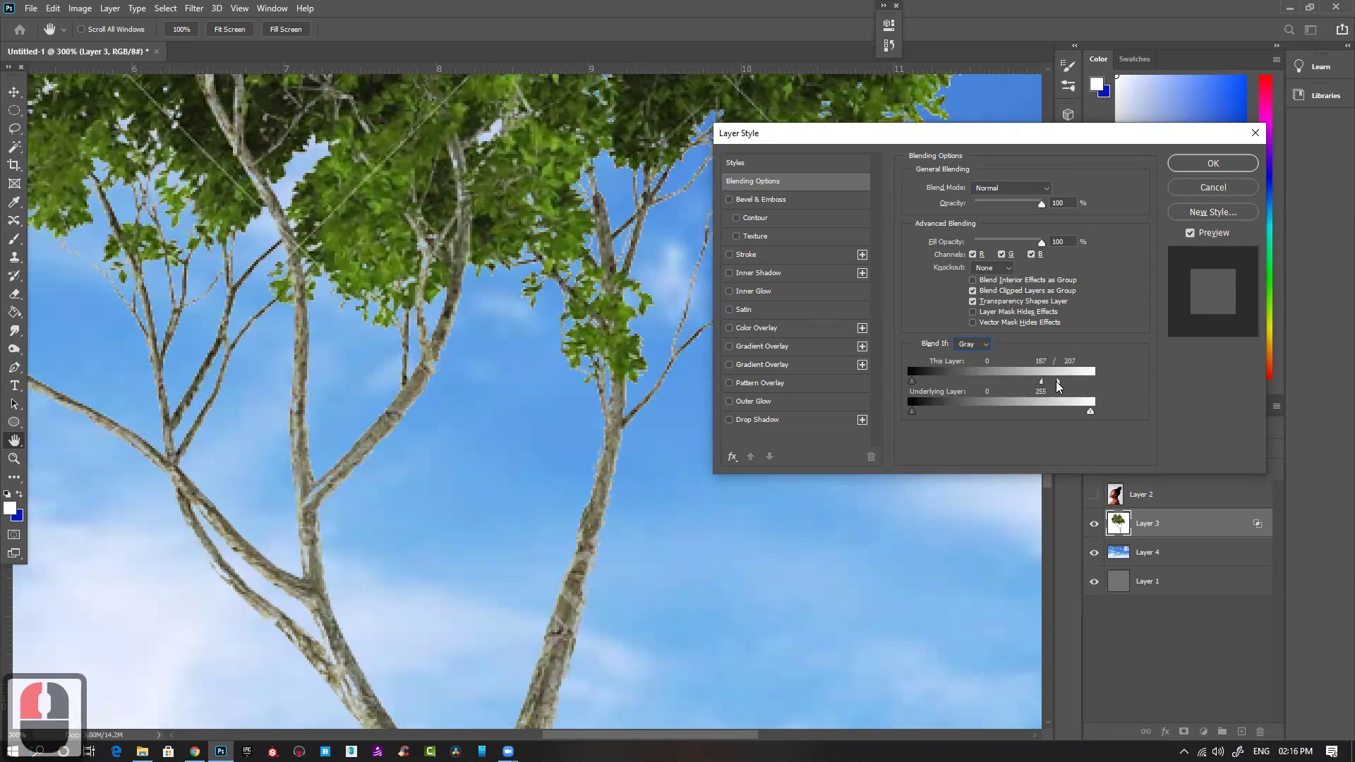
pyautogui.hotkey('ctrl', '-')
pyautogui.hotkey('ctrl', '-')
pyautogui.hotkey('ctrl', '-')
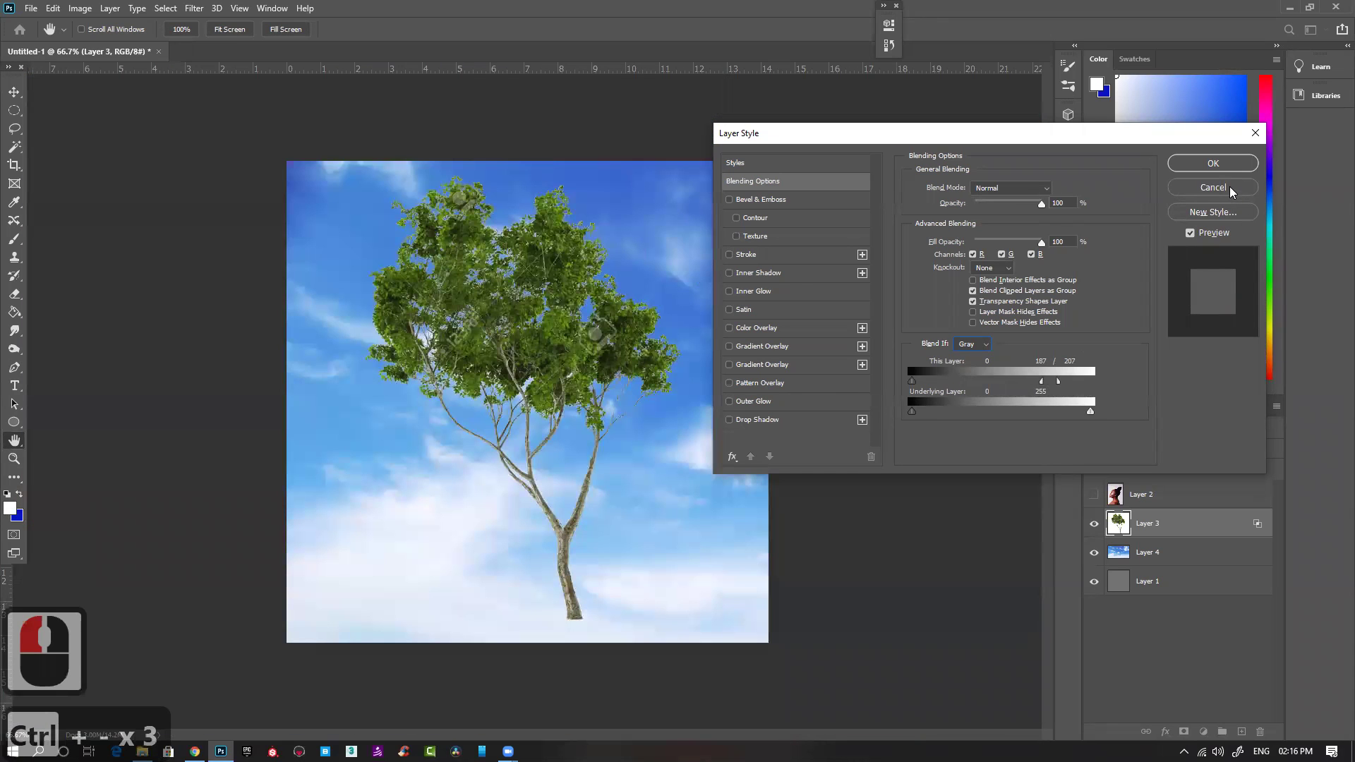
pyautogui.click(1197, 185)
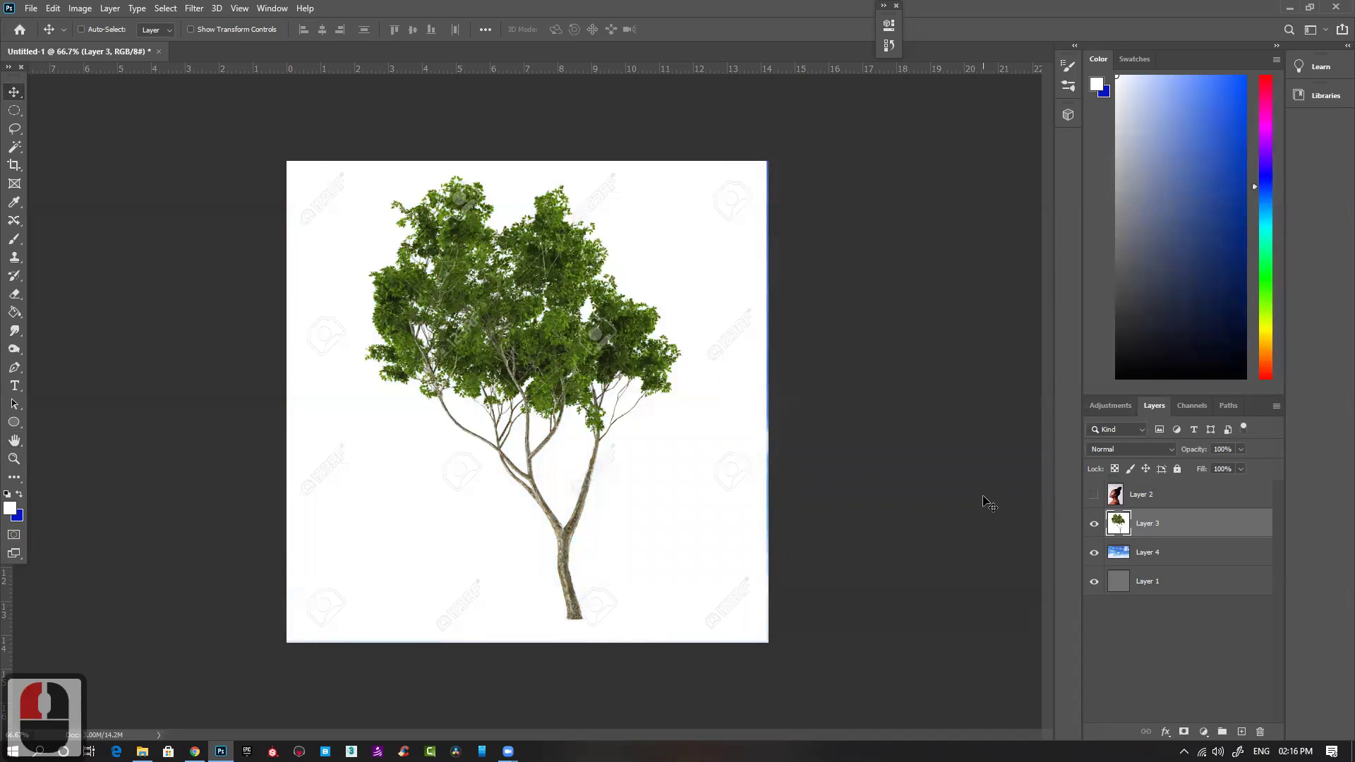
# Step: Show the portrait layer and try its Gray Blend If with This Layer's white limit at 203, then reset it to 255
pyautogui.click(1094, 494)
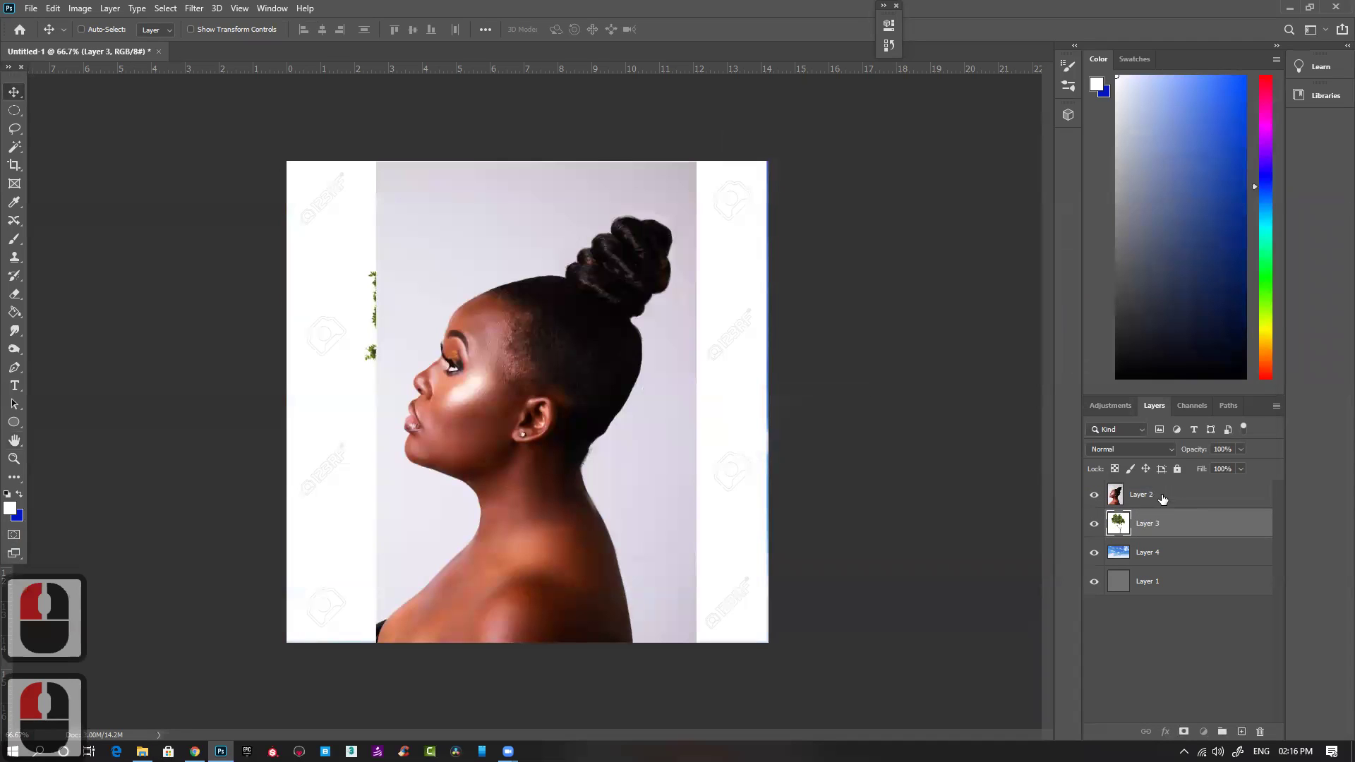
pyautogui.click(1163, 496)
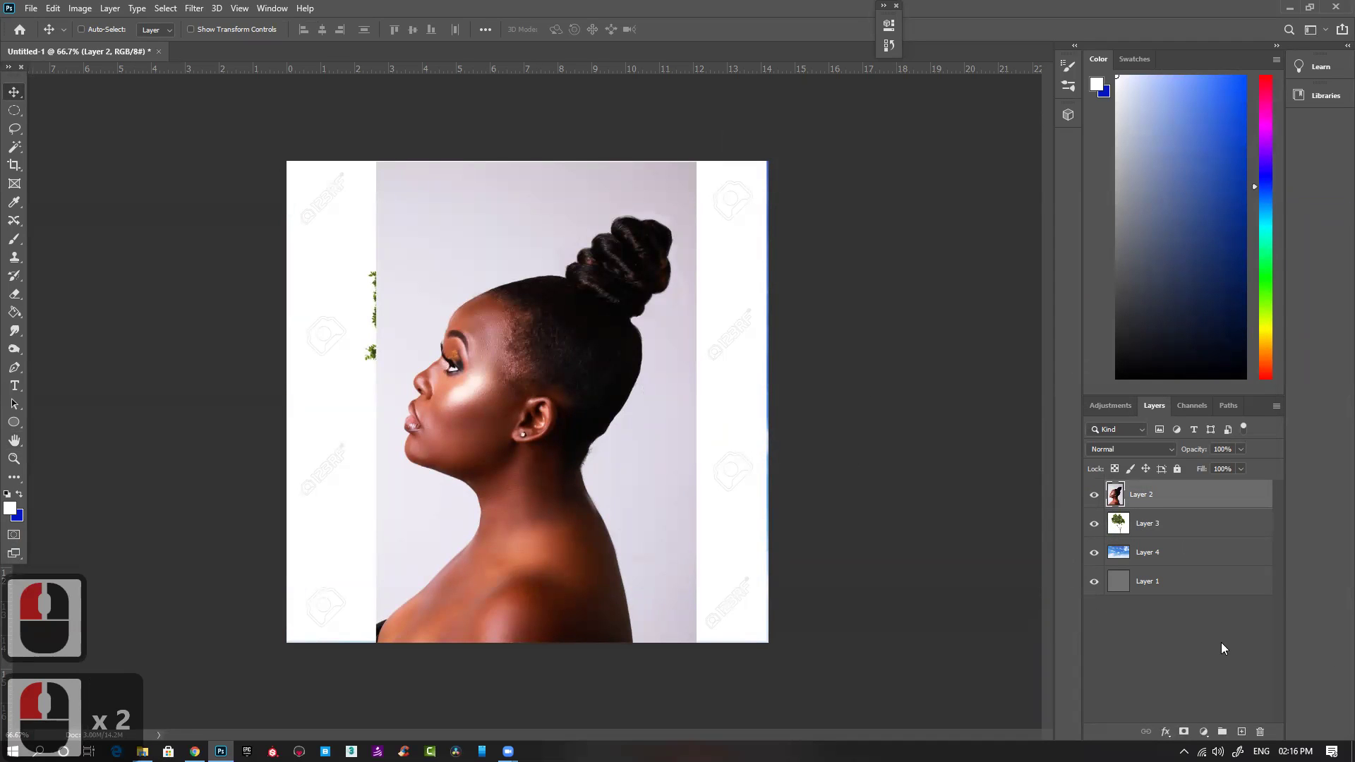
pyautogui.doubleClick(1203, 494)
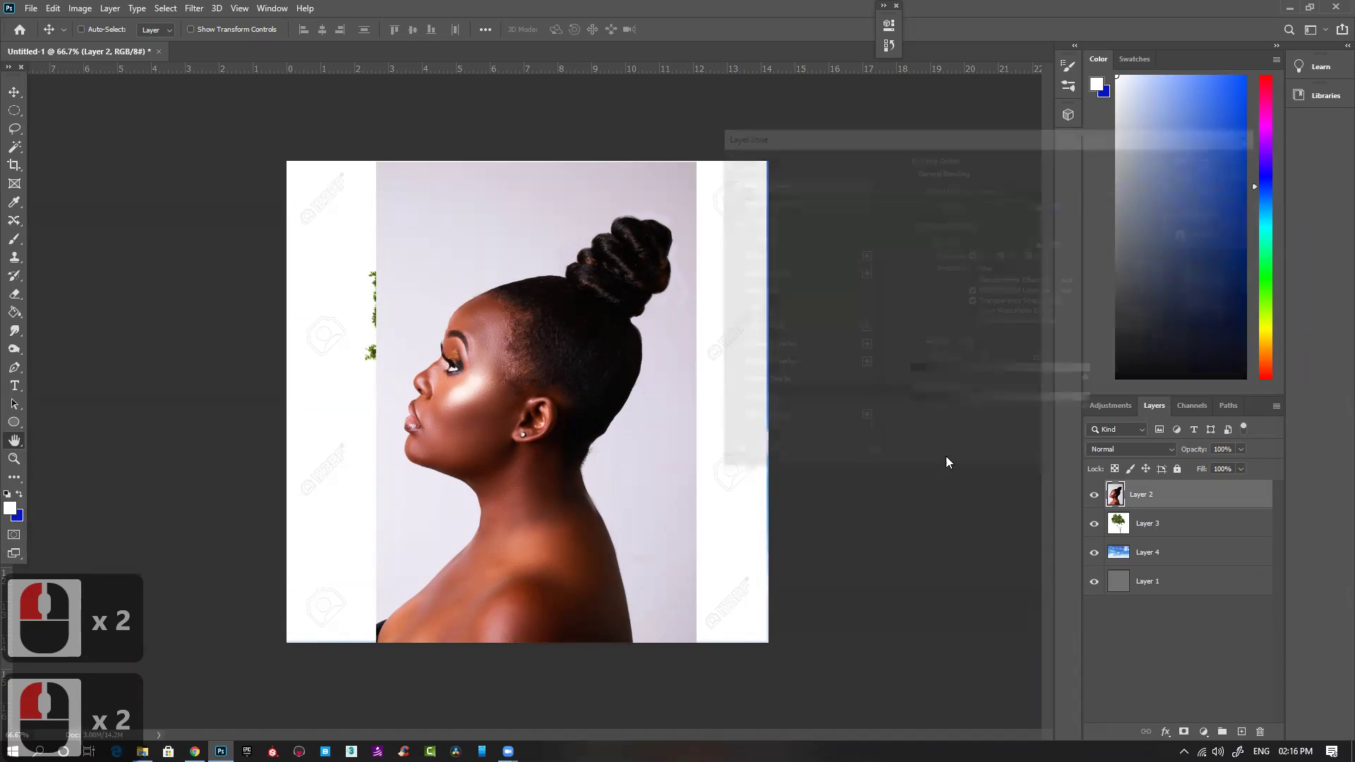
pyautogui.moveTo(1091, 383); pyautogui.dragTo(1042, 389)
pyautogui.moveTo(1024, 392); pyautogui.dragTo(1064, 392)
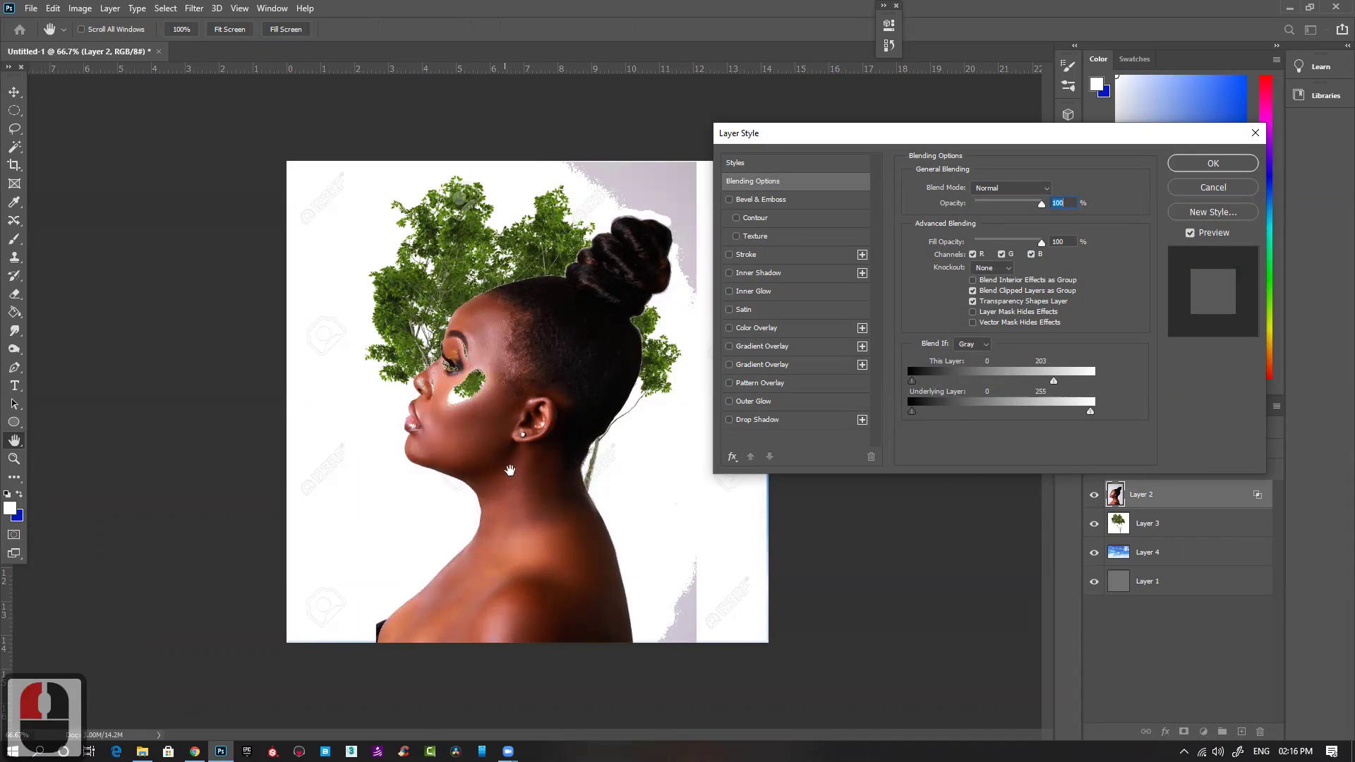
pyautogui.moveTo(1056, 385); pyautogui.dragTo(1114, 381)
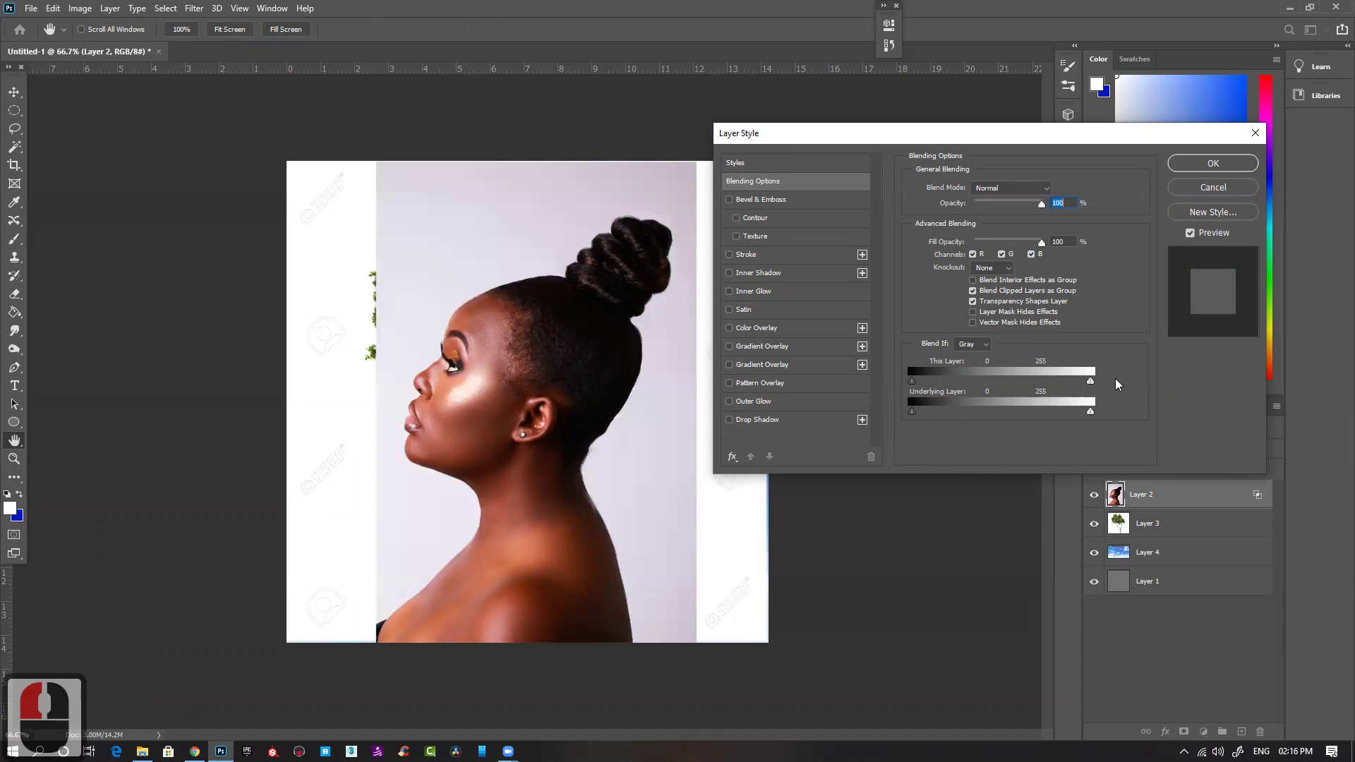
# Step: Switch the portrait's Blend If channel to Red and try This Layer's sliders, then cancel the layer style
pyautogui.click(977, 344)
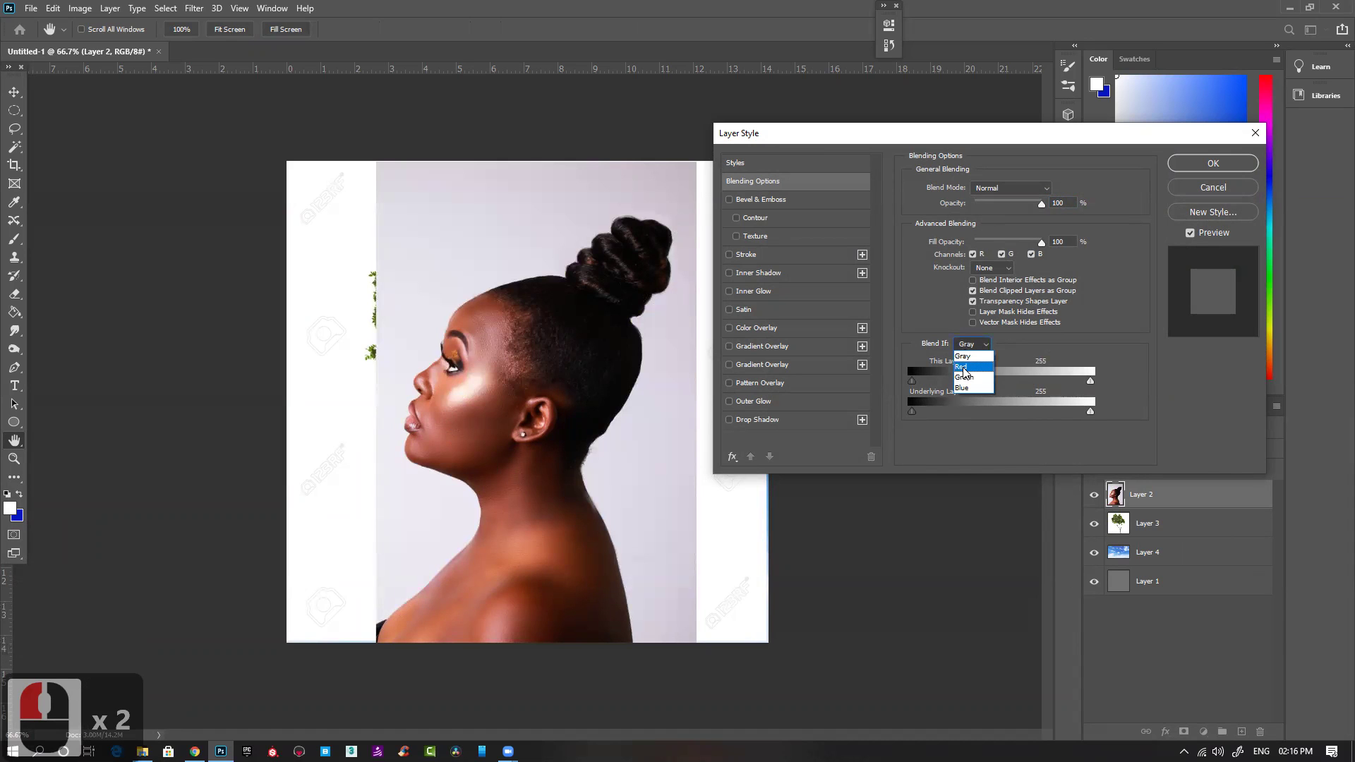
pyautogui.click(962, 367)
pyautogui.moveTo(1091, 381); pyautogui.dragTo(1120, 384)
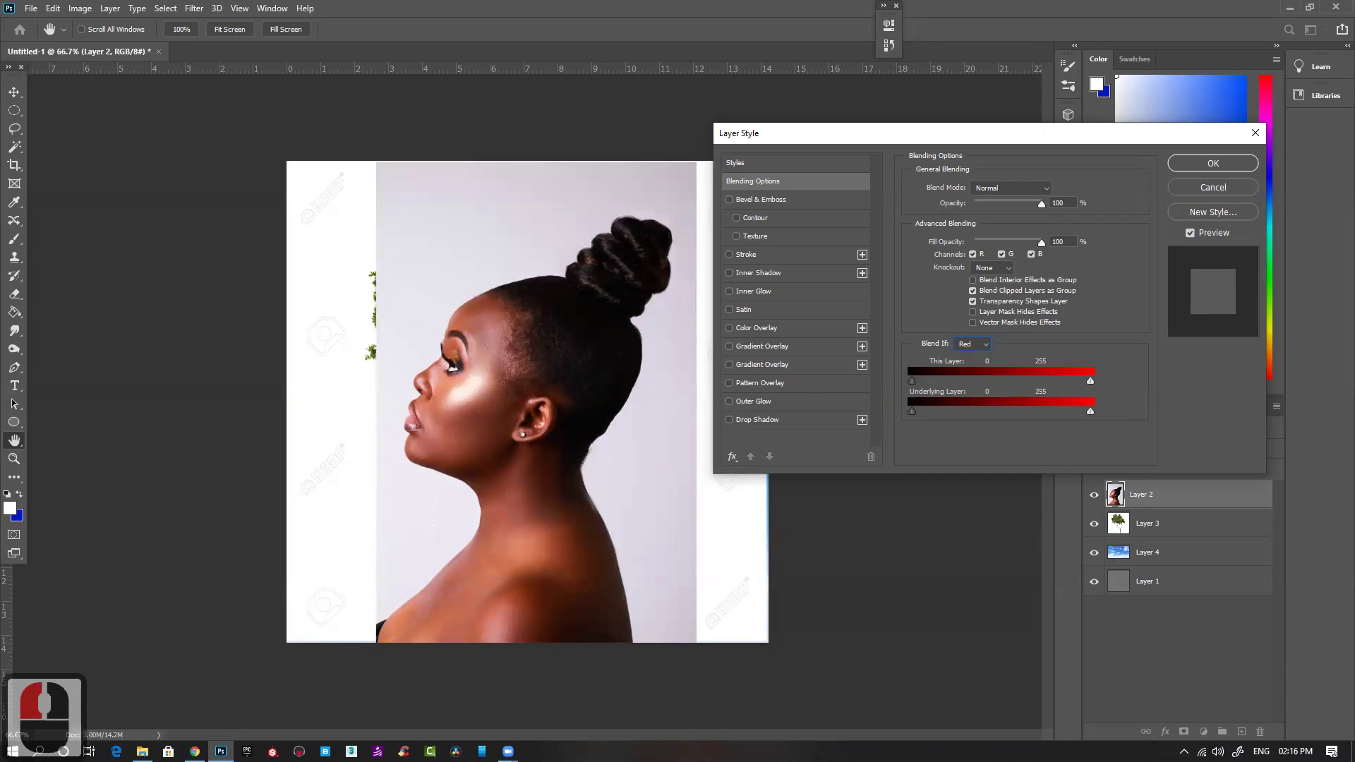
pyautogui.click(972, 345)
pyautogui.moveTo(911, 382); pyautogui.dragTo(869, 378)
pyautogui.moveTo(1093, 381); pyautogui.dragTo(1144, 381)
pyautogui.click(1213, 187)
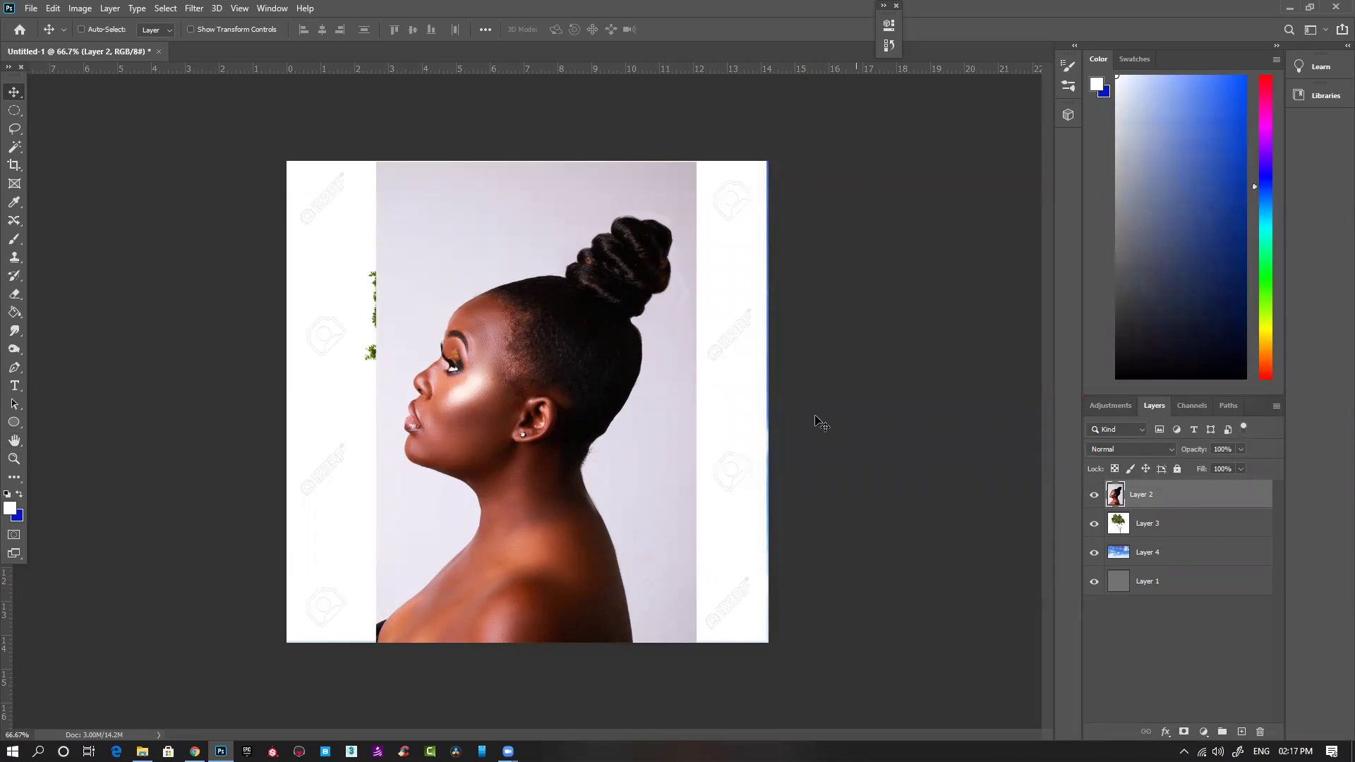
# Step: Preview the portrait layer with only its blue, only its green and only its red channel enabled, then cancel the layer style
pyautogui.doubleClick(1200, 500)
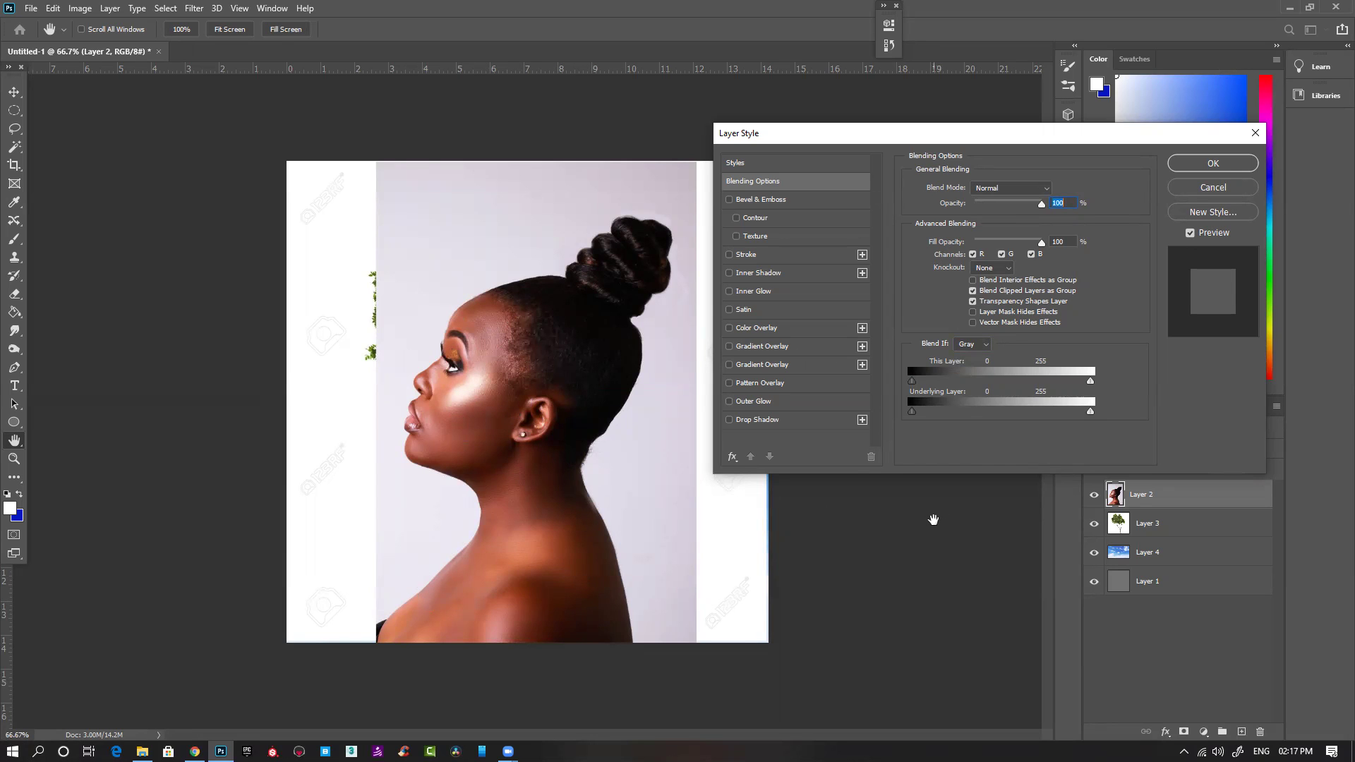
pyautogui.click(972, 254)
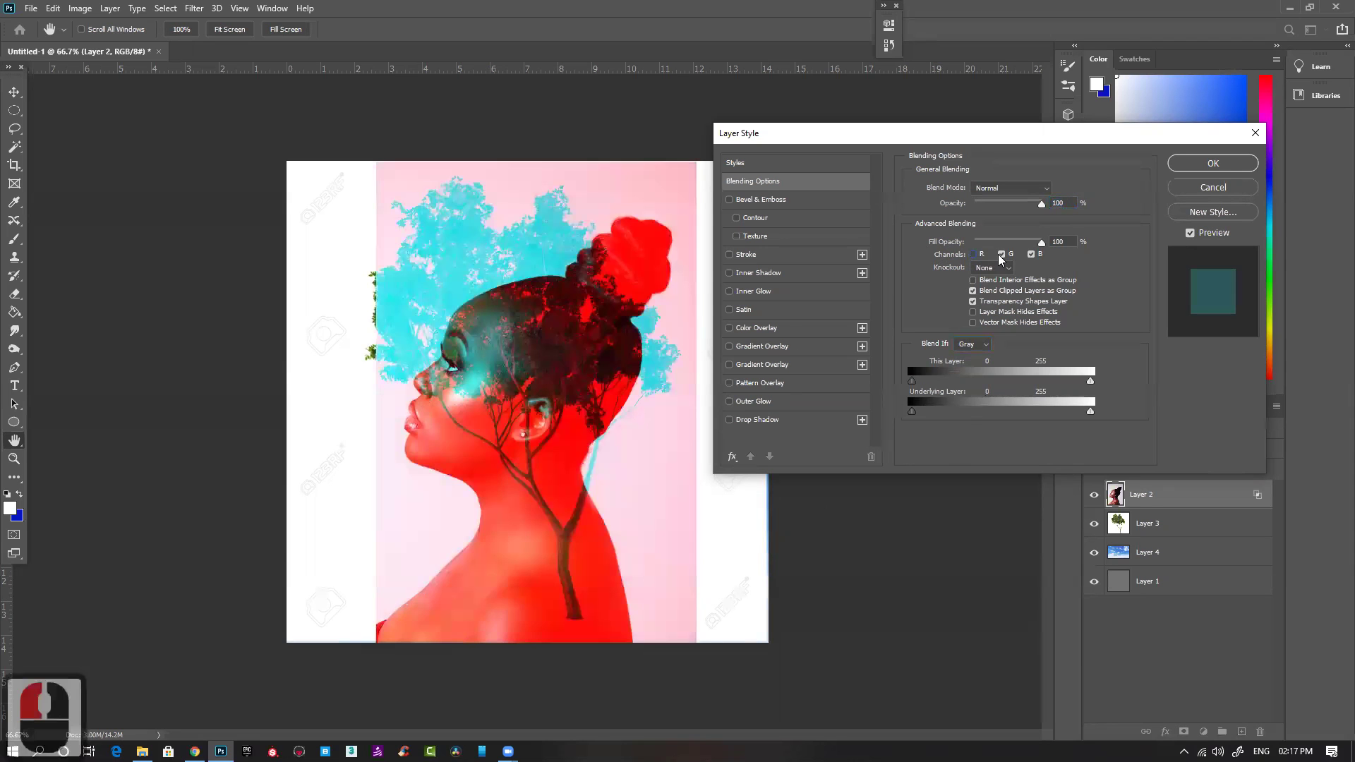
pyautogui.click(1002, 254)
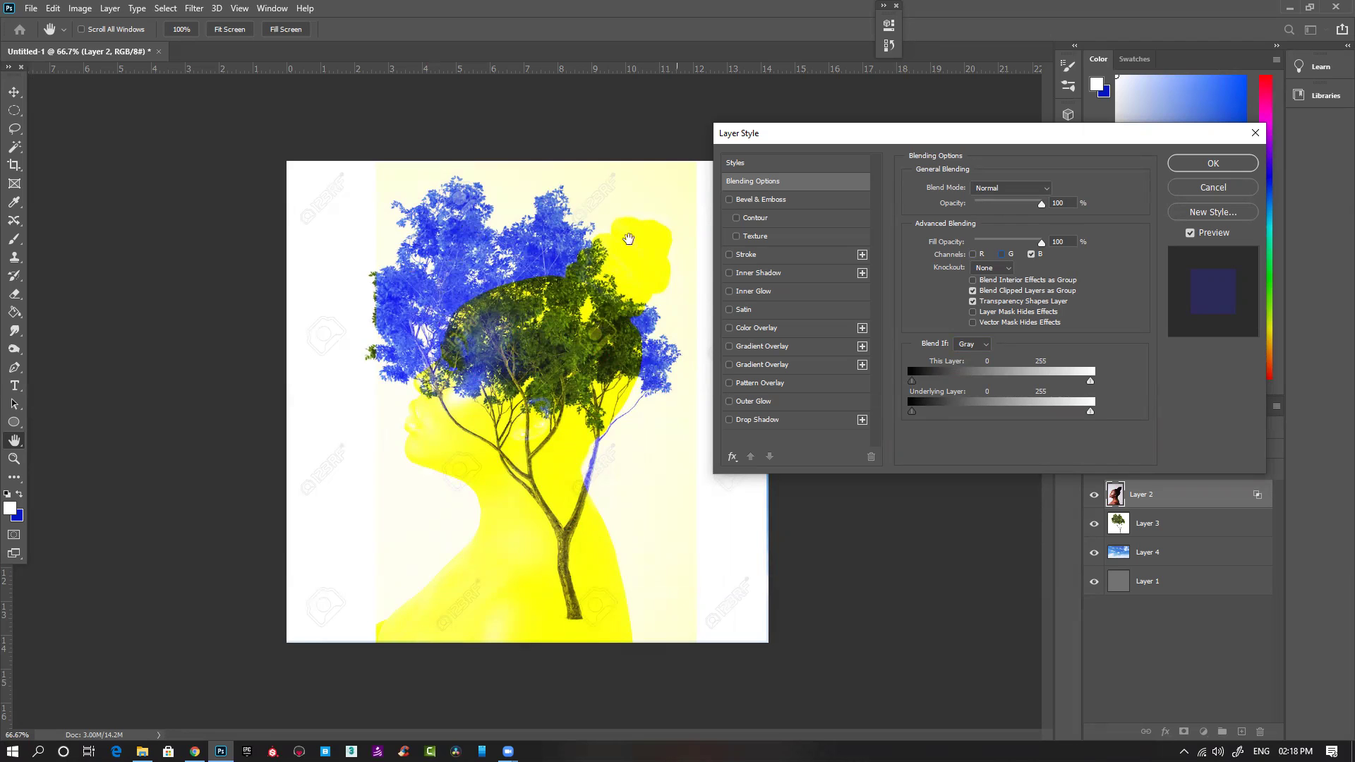
pyautogui.click(1031, 254)
pyautogui.click(1001, 254)
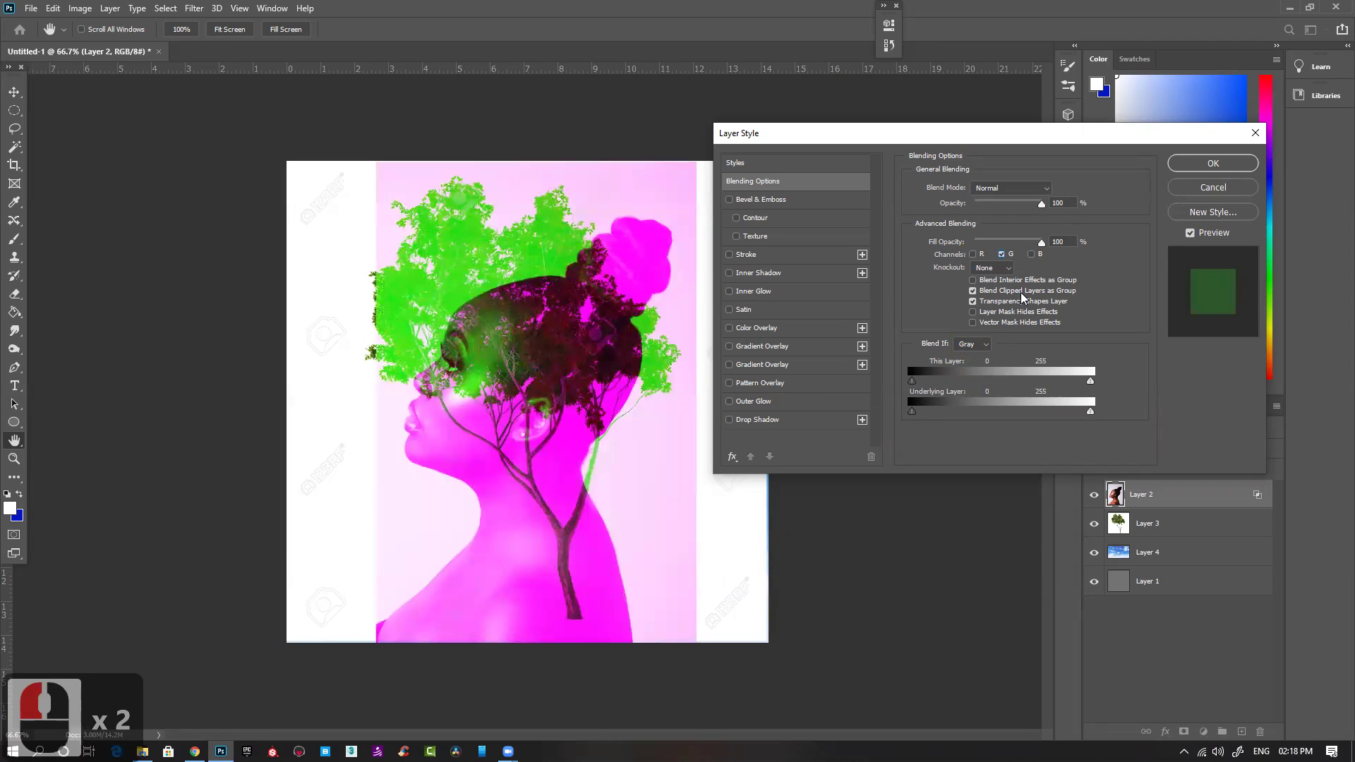
pyautogui.click(1002, 255)
pyautogui.click(972, 255)
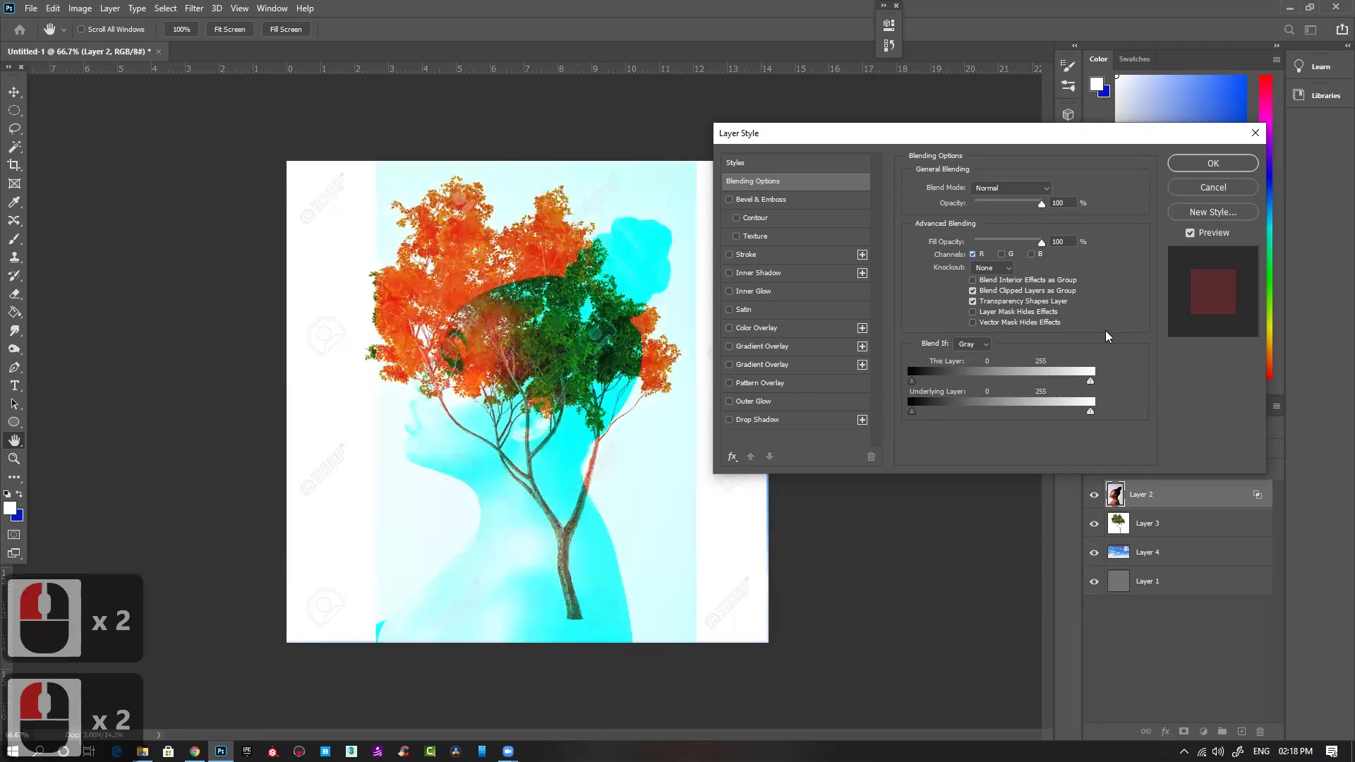
pyautogui.click(1213, 187)
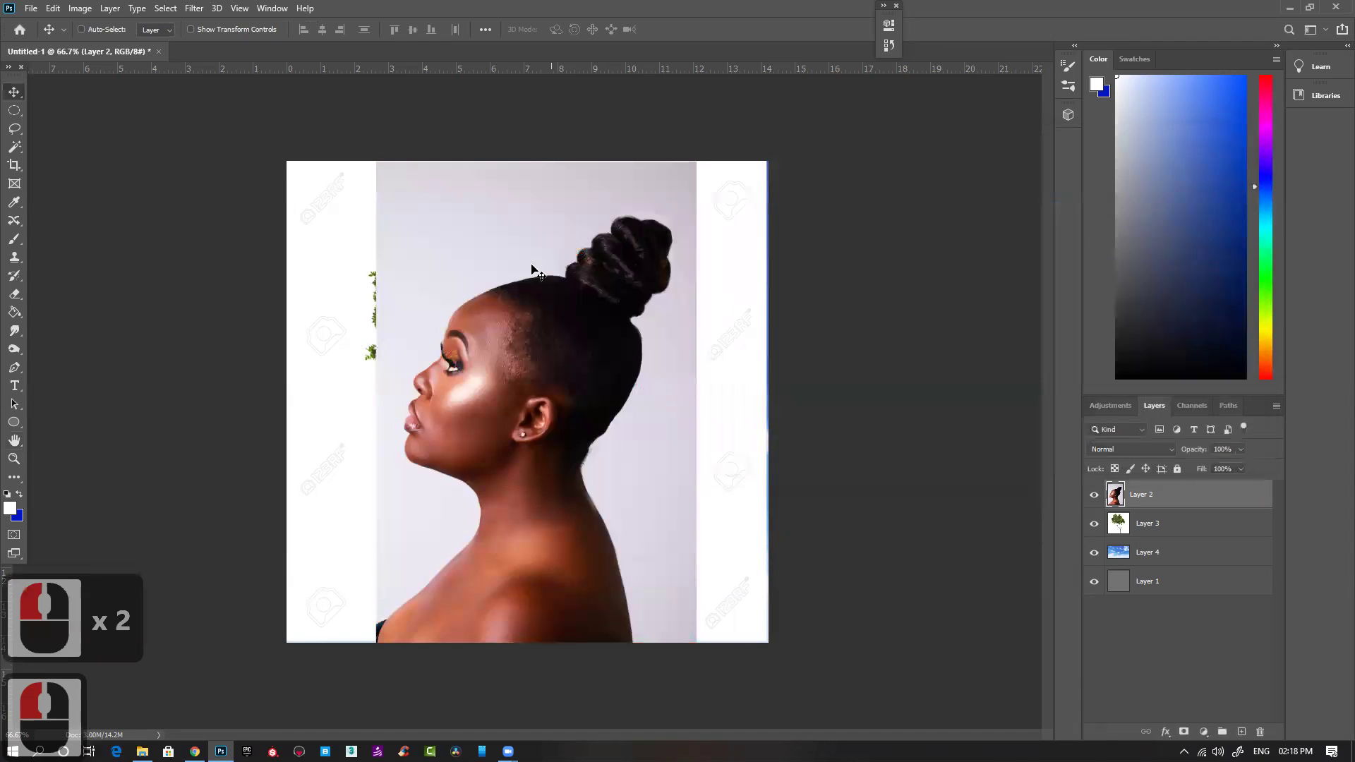
# Step: Delete the tree and sky layers and desaturate the portrait layer
pyautogui.click(1194, 527)
pyautogui.keyDown('ctrl'); pyautogui.click(1179, 558); pyautogui.keyUp('ctrl')
pyautogui.press('Delete')
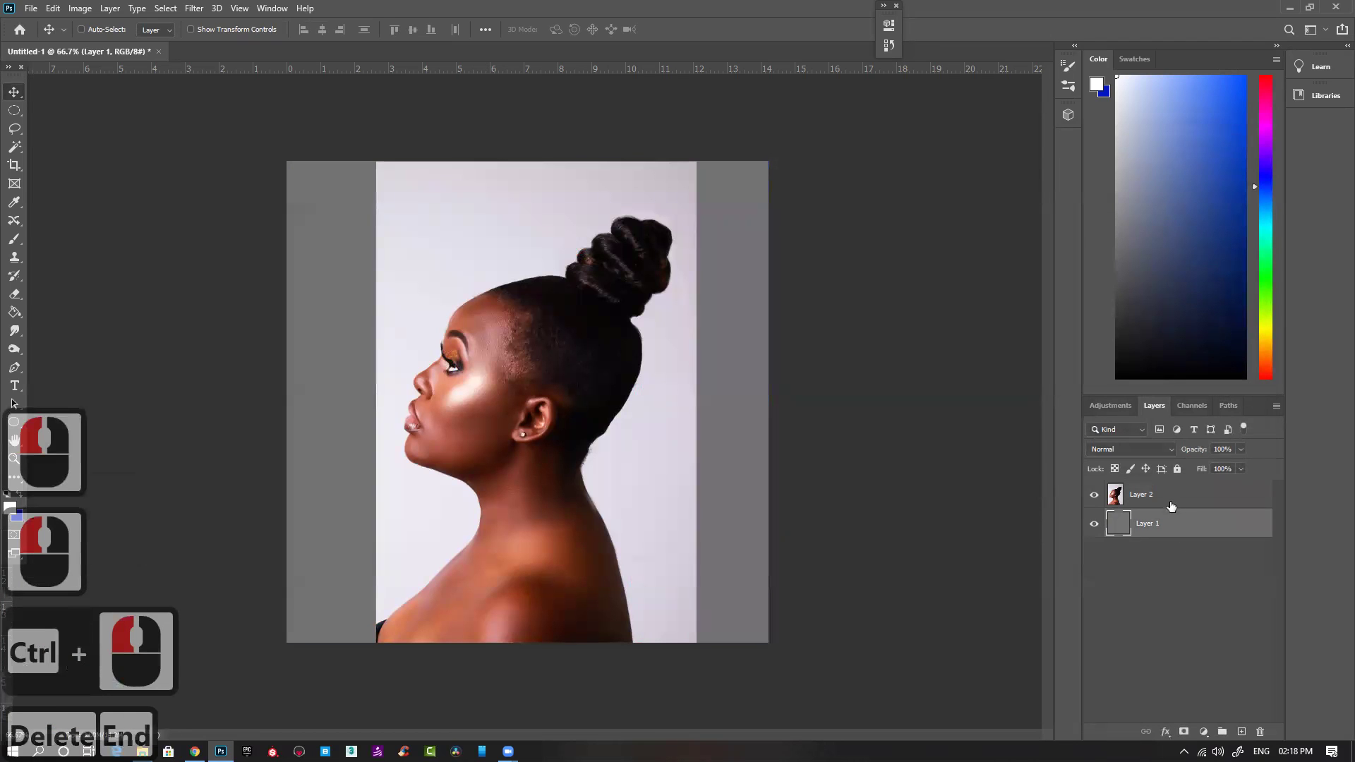
pyautogui.hotkey('ctrl', 'shift', 'u')
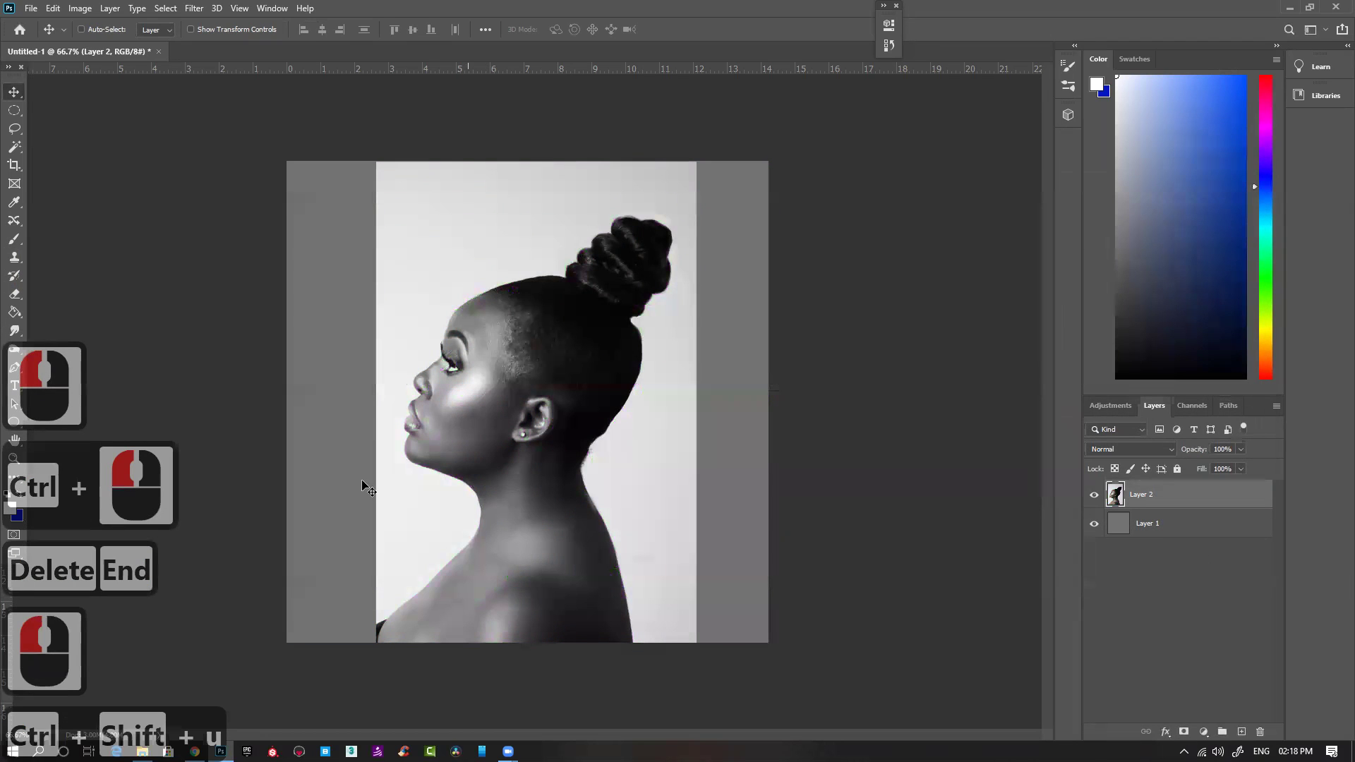
# Step: Duplicate the desaturated portrait layer and flip the copy horizontally
pyautogui.hotkey('ctrl', 'j')
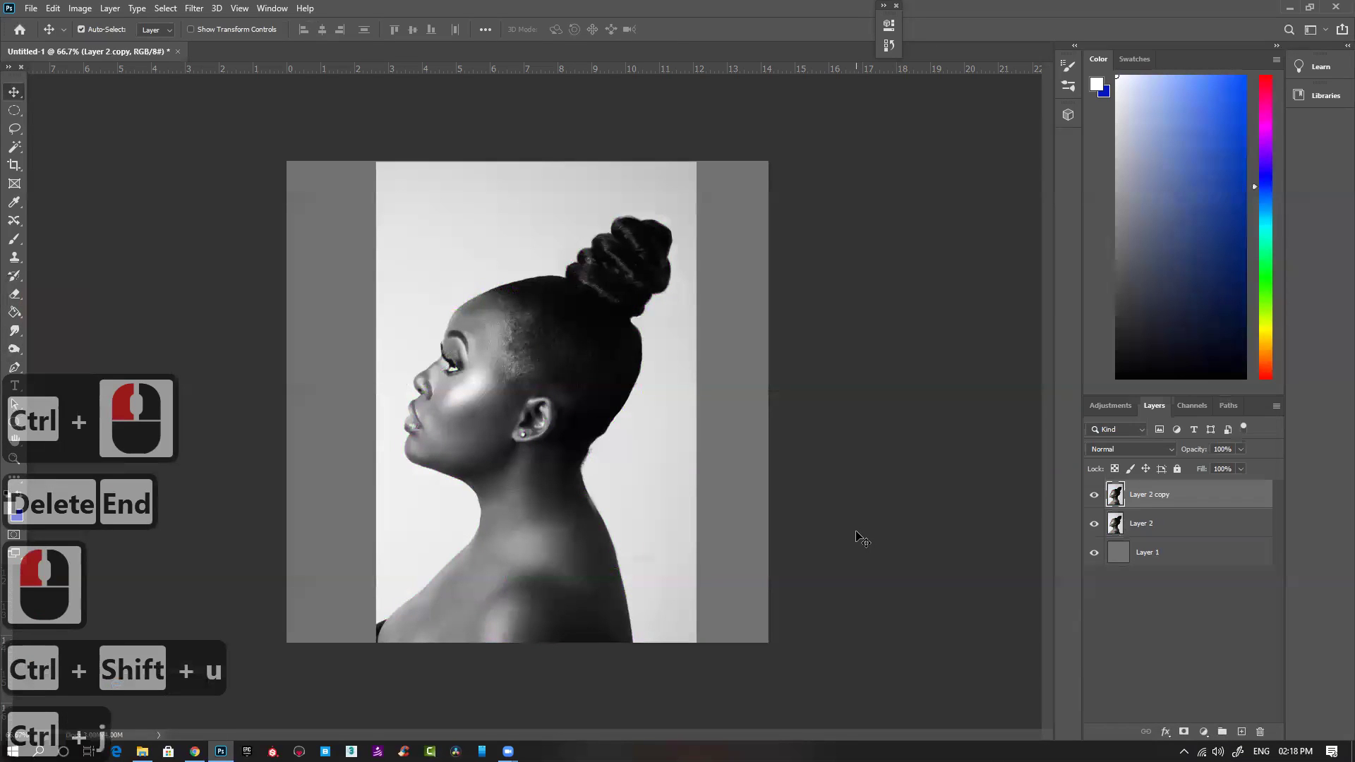
pyautogui.hotkey('ctrl', 't')
pyautogui.rightClick(569, 345)
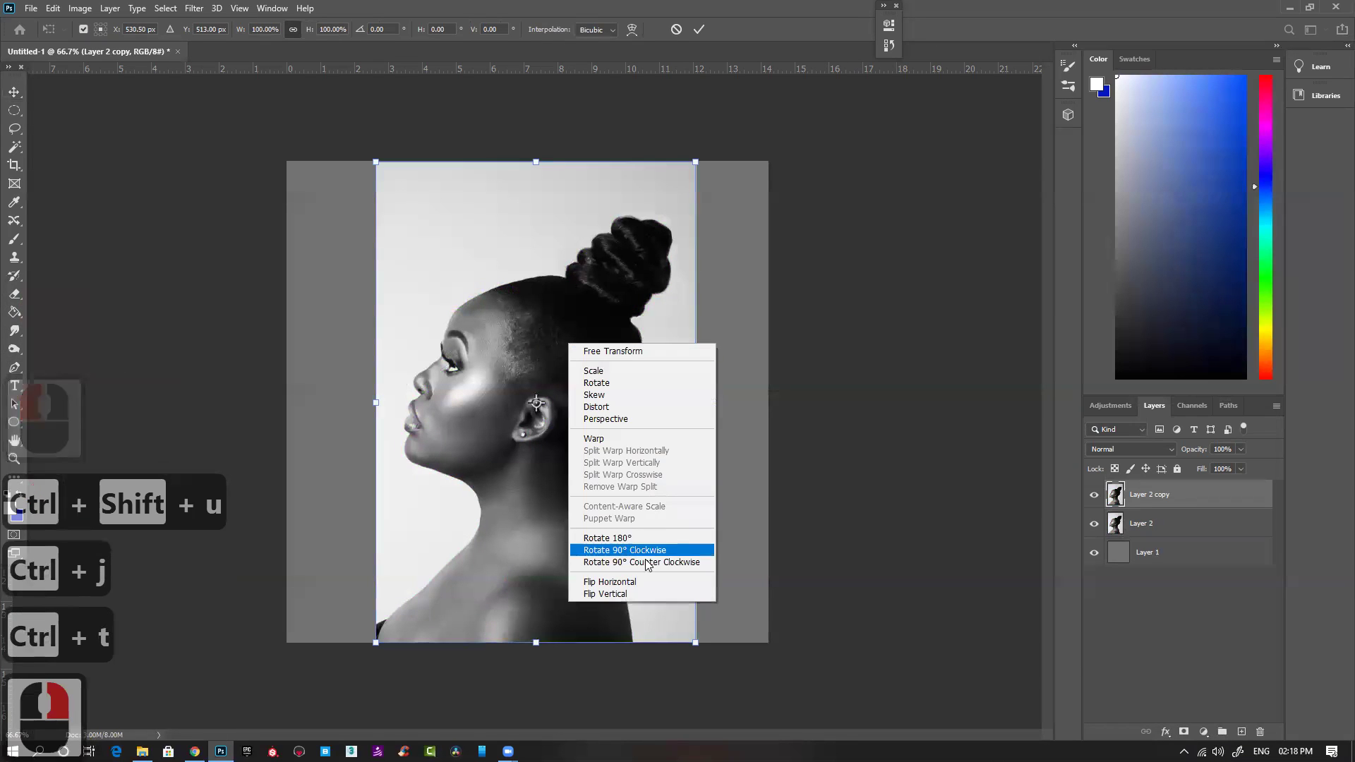
pyautogui.click(621, 582)
pyautogui.press('Return')
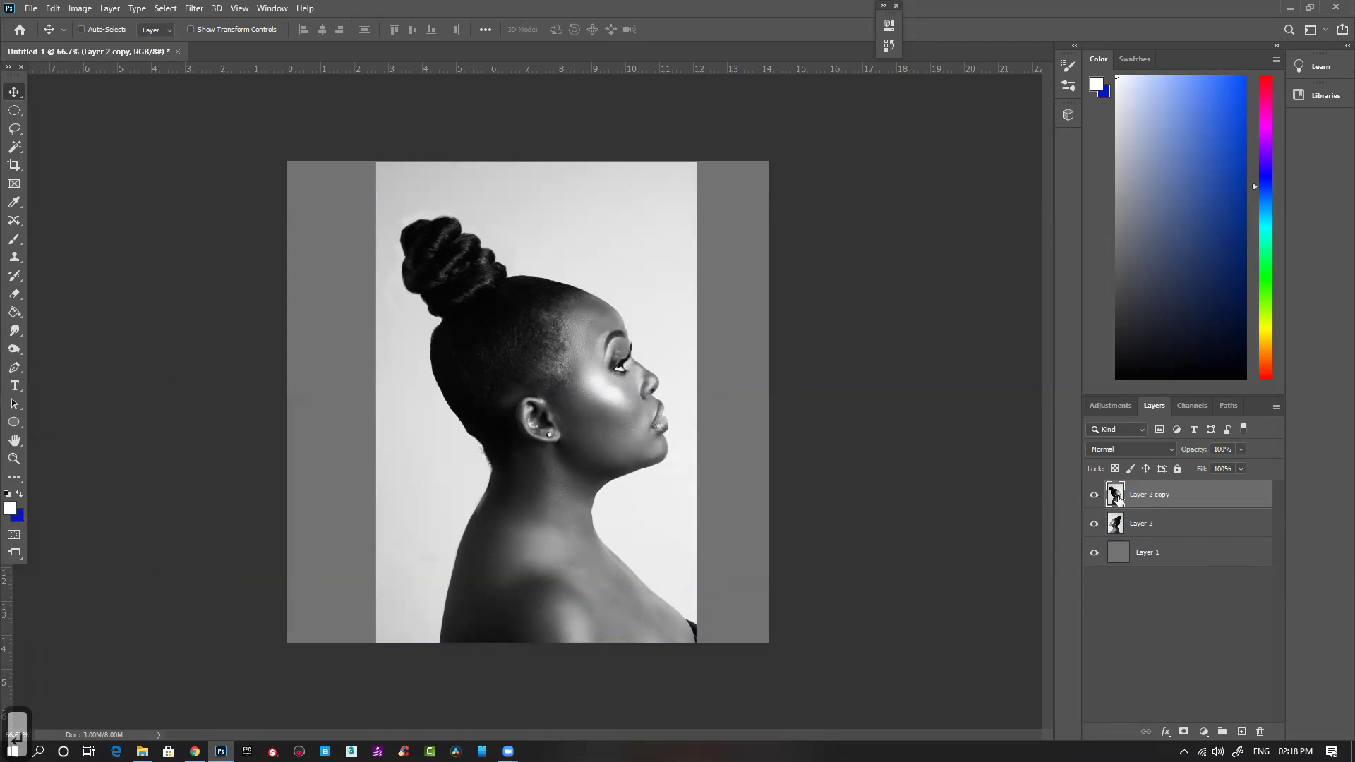
# Step: Turn off the red channel in the flipped portrait copy's blending options, apply it, and shift the copy slightly sideways
pyautogui.doubleClick(1192, 500)
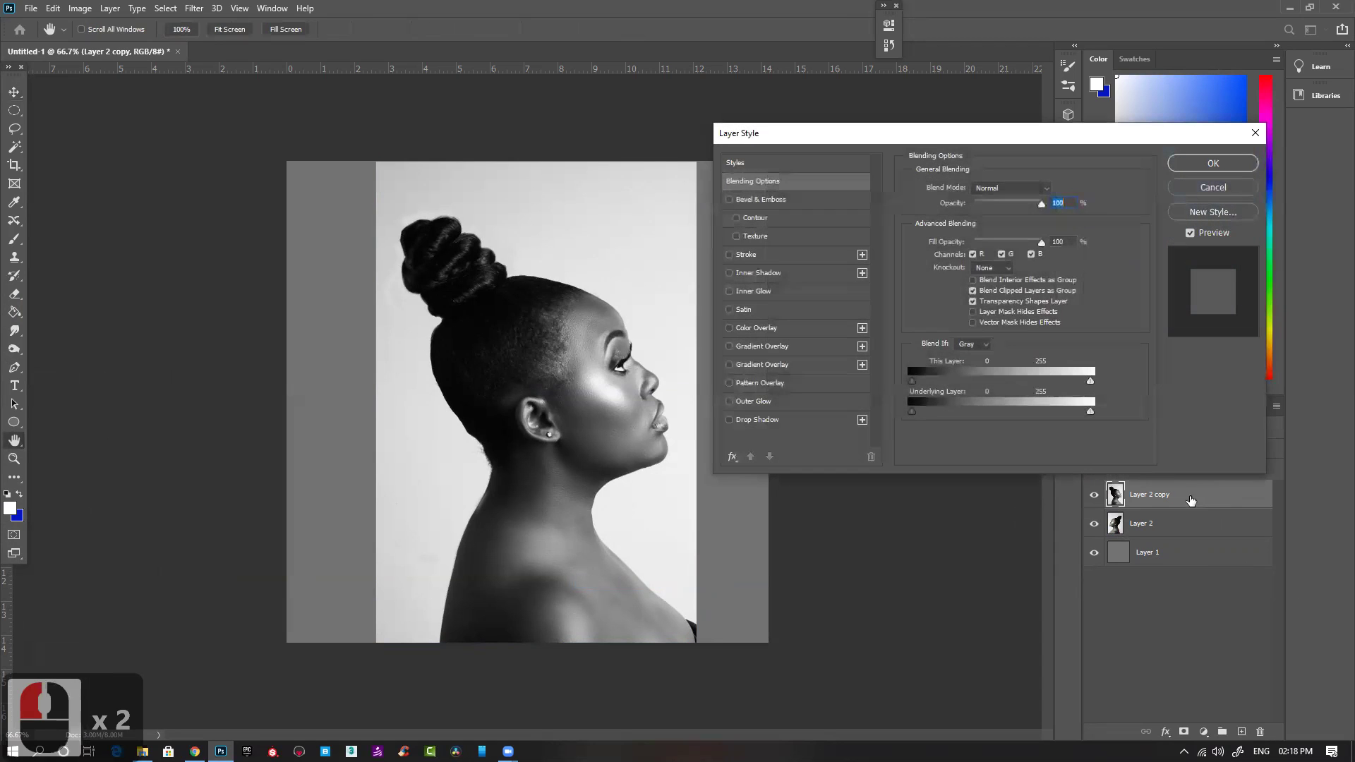
pyautogui.click(973, 254)
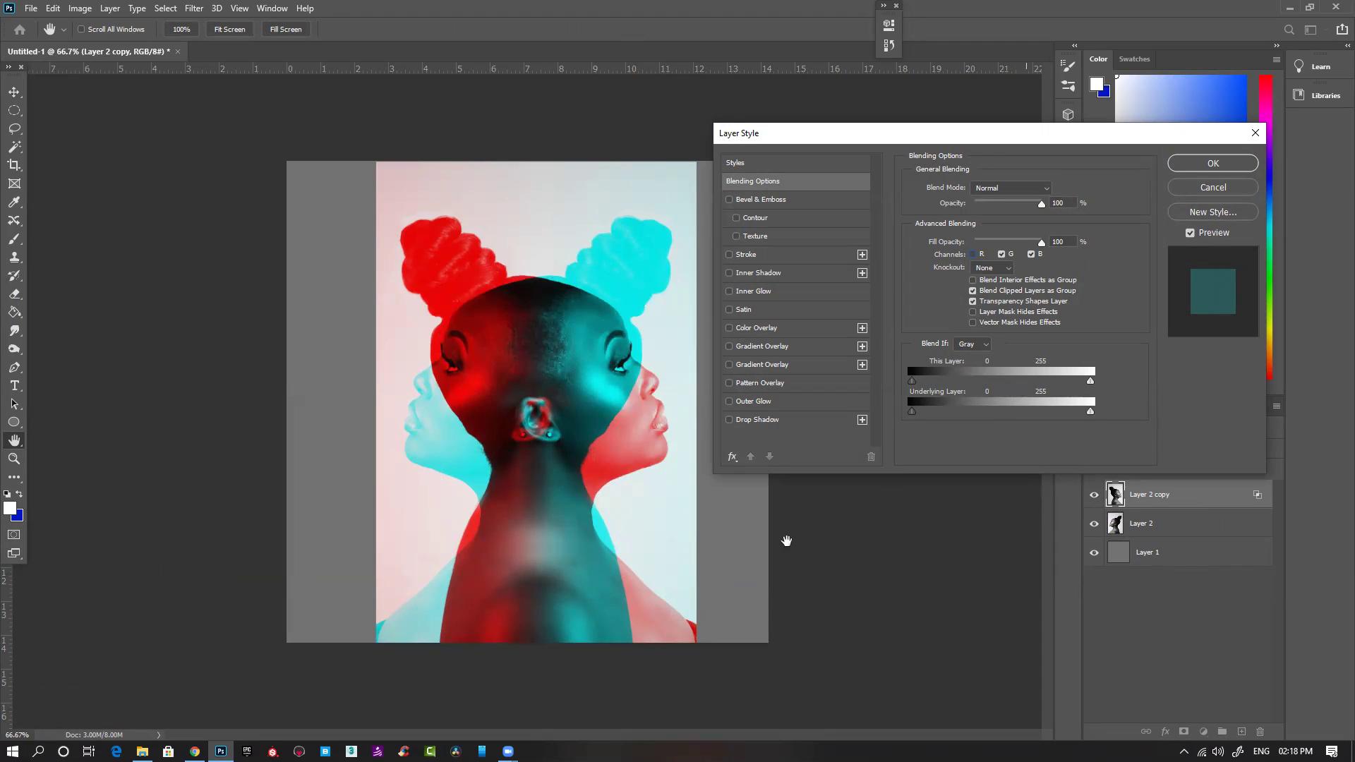
pyautogui.click(590, 437)
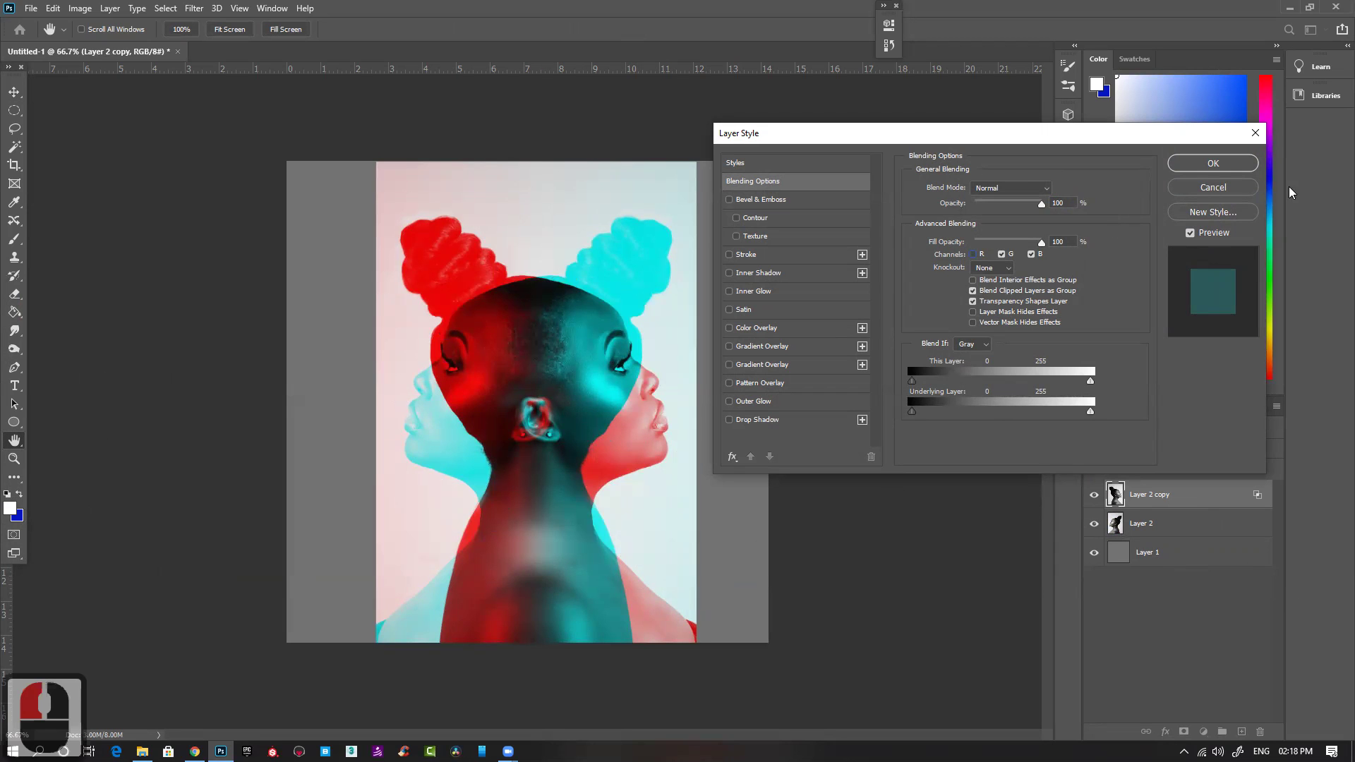
pyautogui.click(1213, 163)
pyautogui.moveTo(551, 438)
pyautogui.mouseDown()
pyautogui.moveTo(422, 439)
pyautogui.moveTo(656, 429)
pyautogui.moveTo(572, 441)
pyautogui.mouseUp()
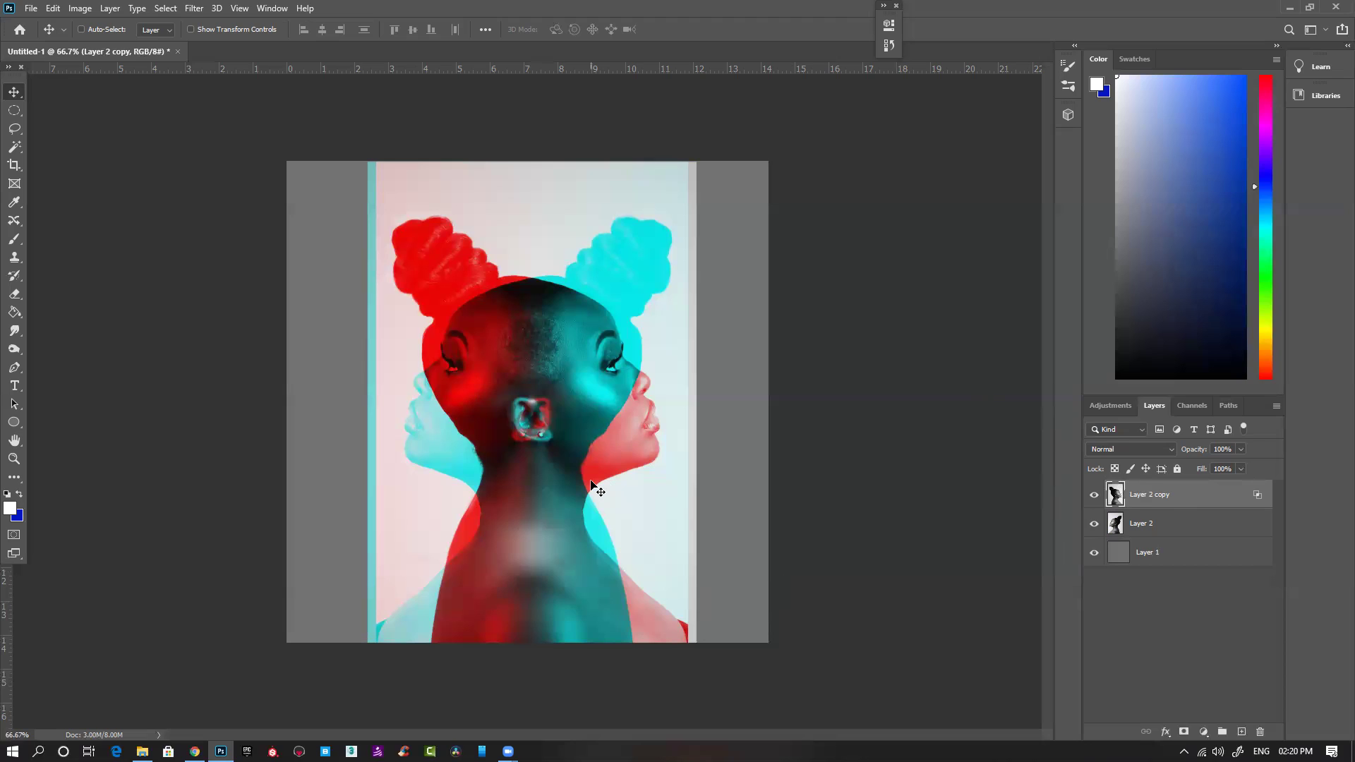
# Step: Delete both portrait layers, leaving only the gray background layer
pyautogui.click(1202, 525)
pyautogui.click(1201, 496)
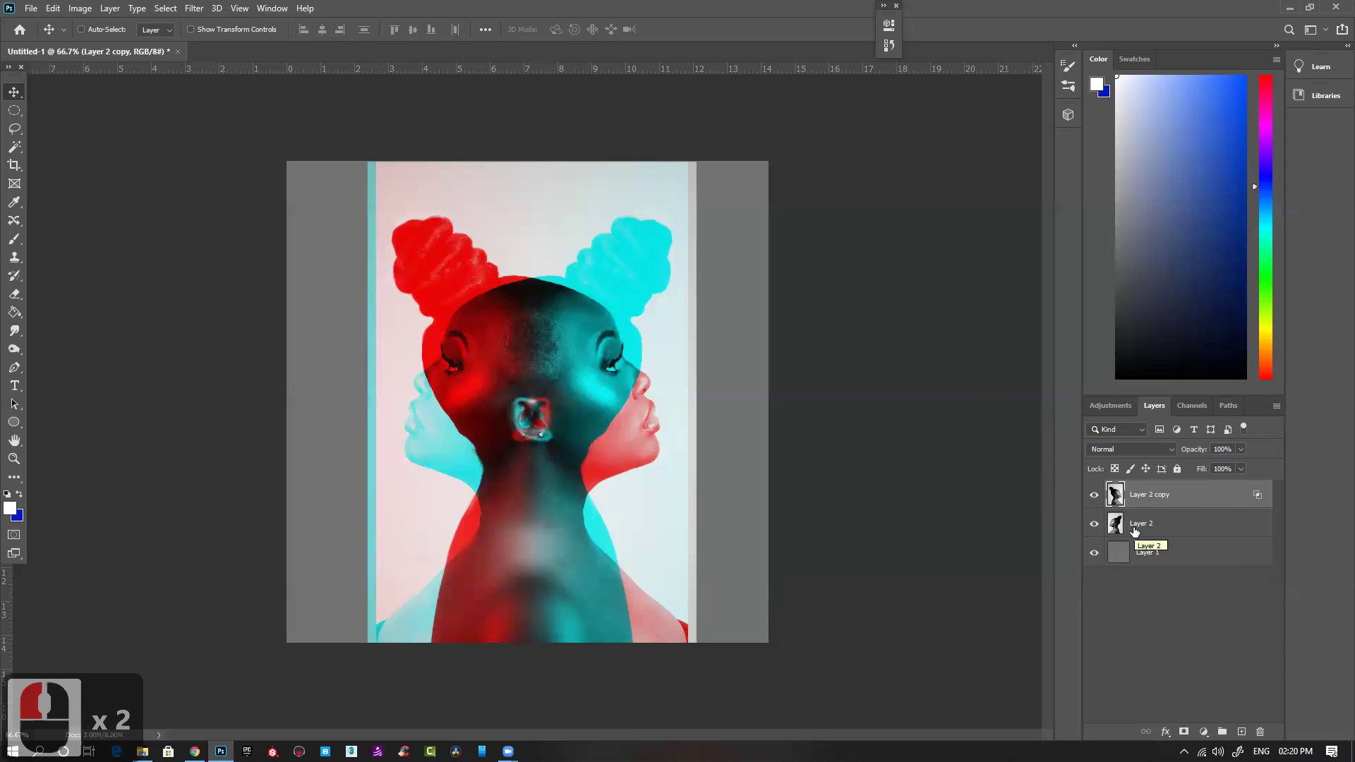
pyautogui.press('Delete')
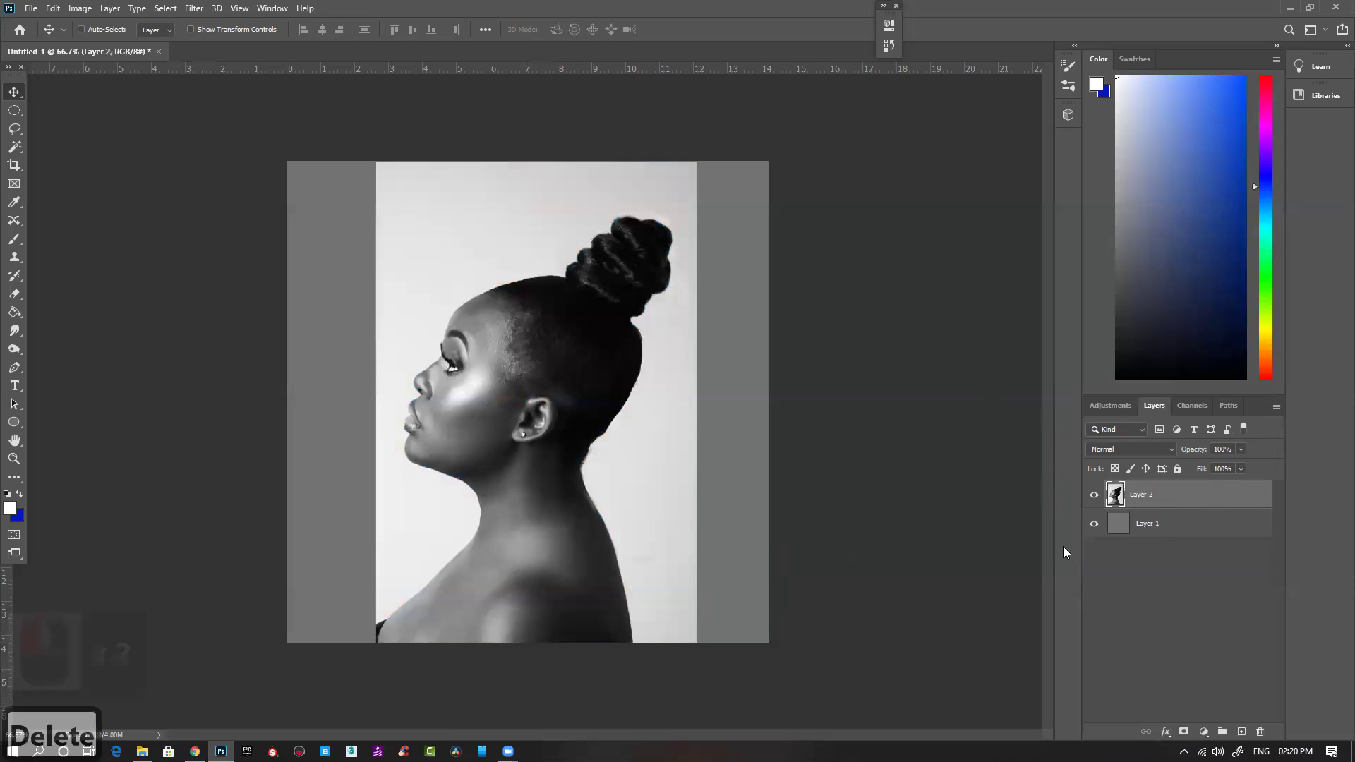
pyautogui.press('ctrl')
pyautogui.press('Delete')
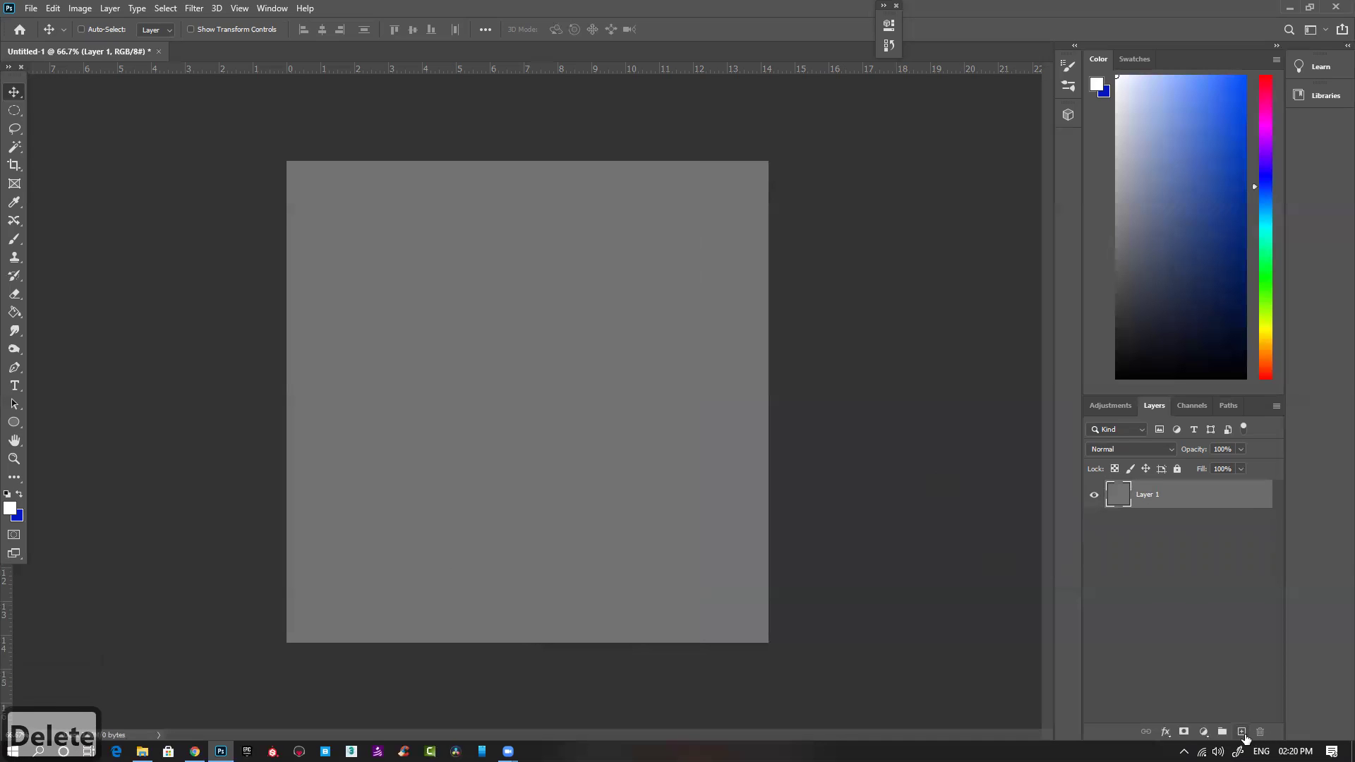
# Step: Add a new layer and choose the Hard Round brush
pyautogui.click(1241, 732)
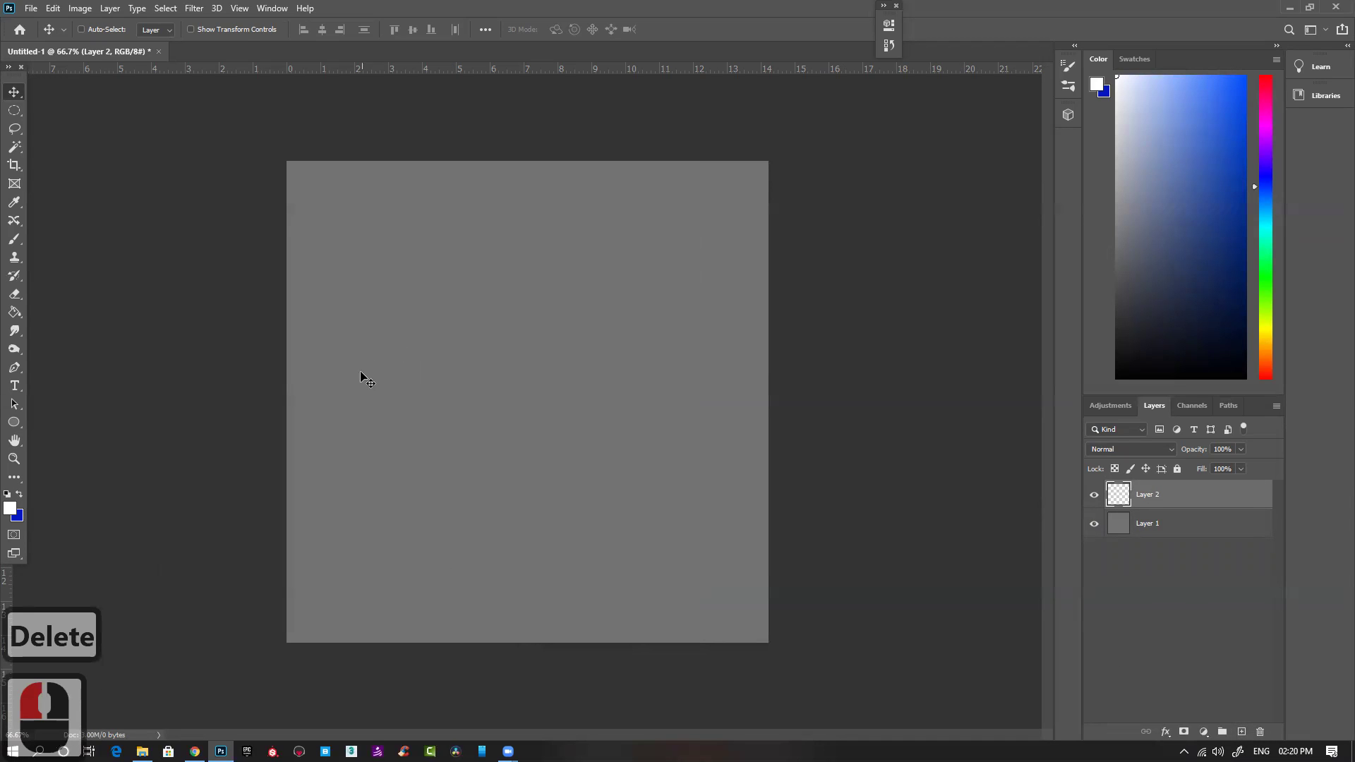
pyautogui.press('b')
pyautogui.rightClick(565, 330)
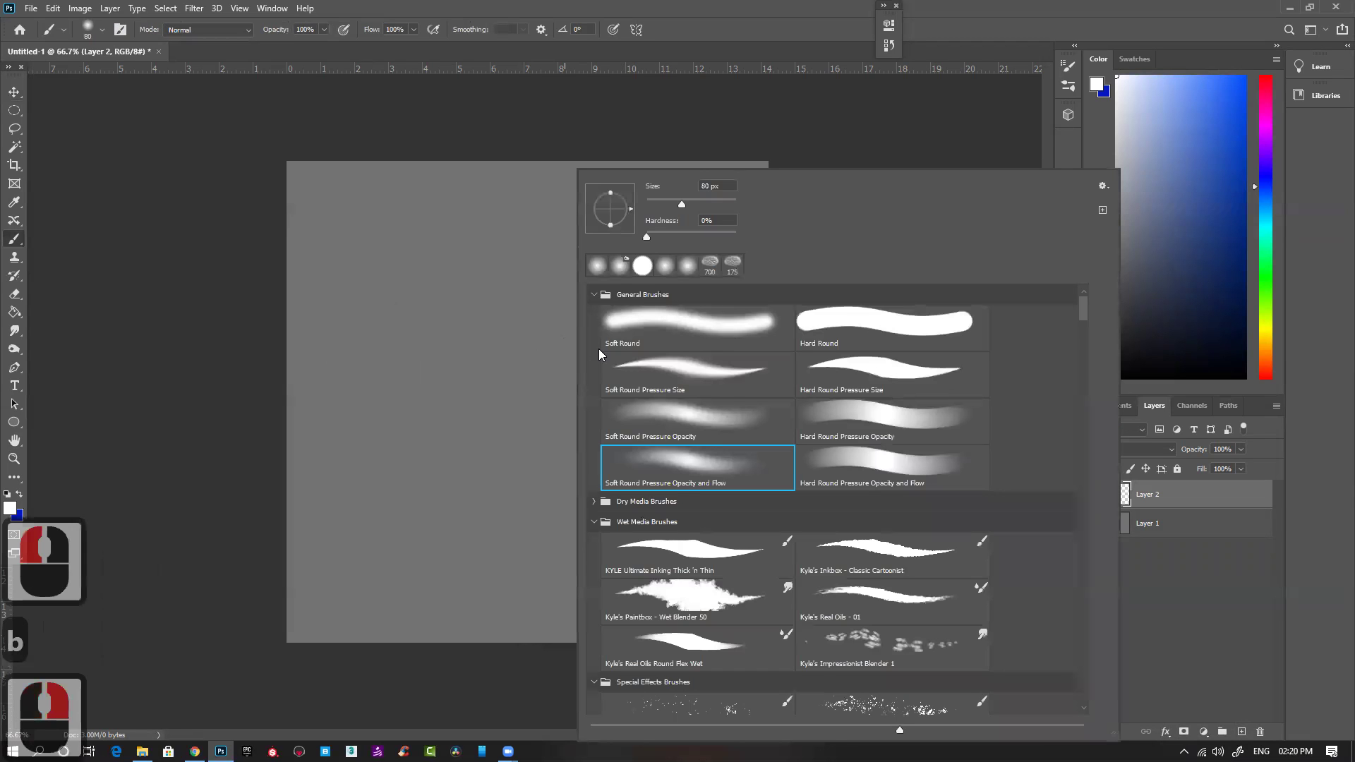
pyautogui.click(849, 327)
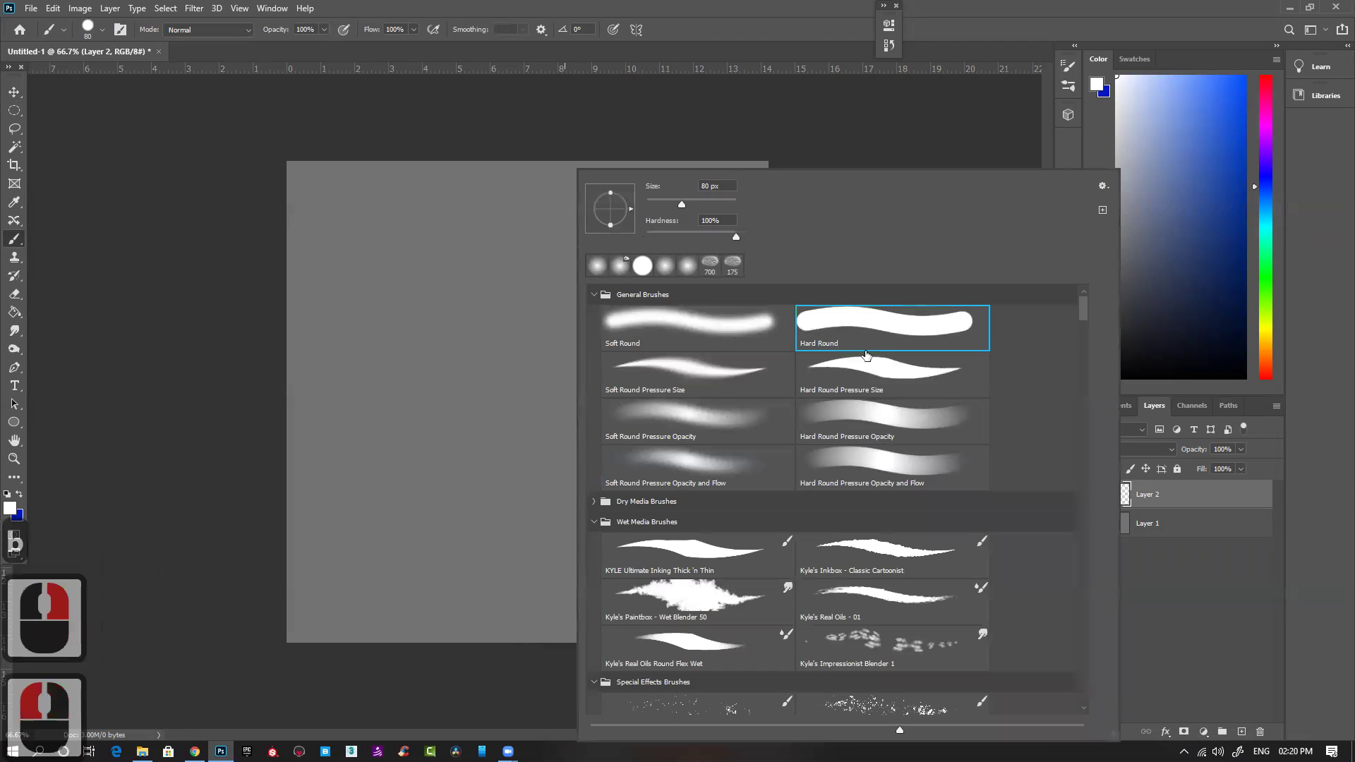
pyautogui.click(890, 382)
pyautogui.doubleClick(824, 322)
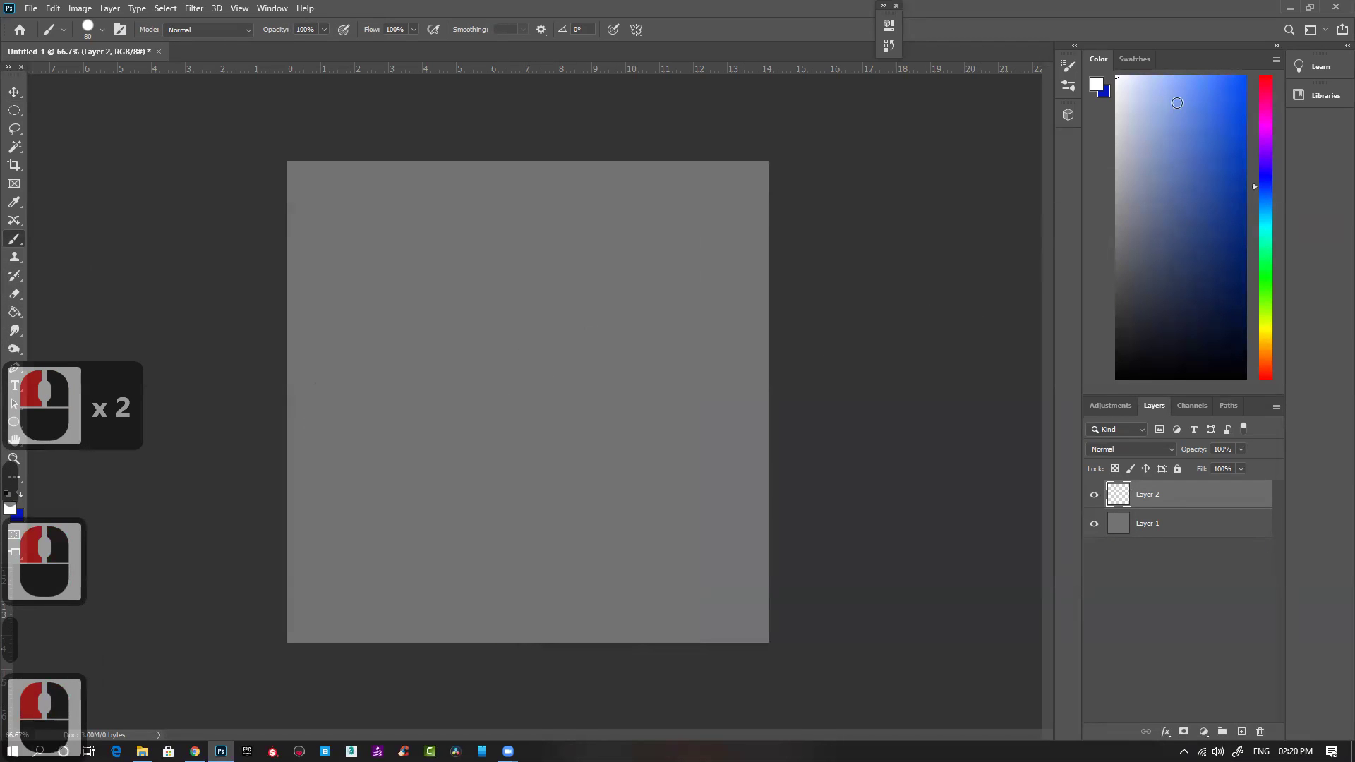
# Step: Paint a bright red zigzag of mostly horizontal strokes across the middle of the canvas
pyautogui.click(1268, 76)
pyautogui.click(1245, 76)
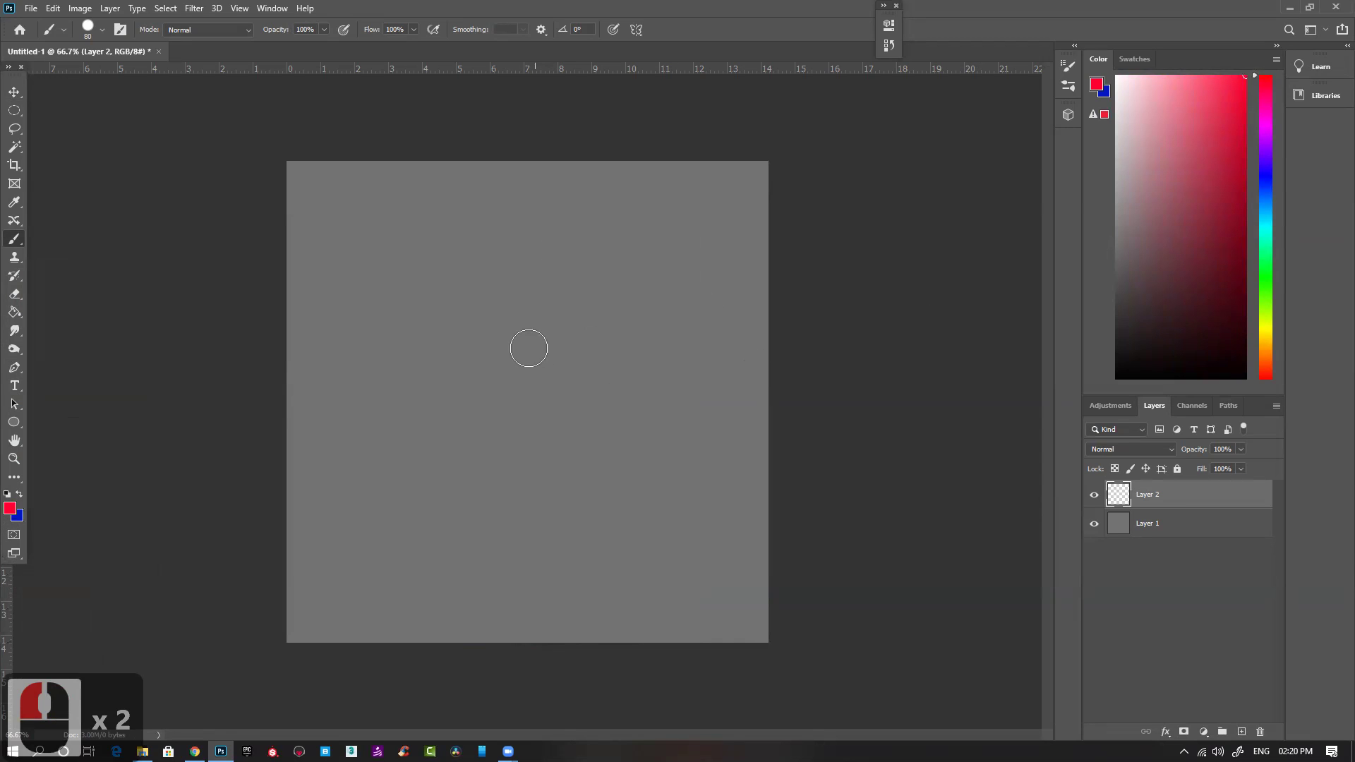
pyautogui.moveTo(400, 298)
pyautogui.mouseDown()
pyautogui.moveTo(689, 396)
pyautogui.moveTo(620, 544)
pyautogui.moveTo(569, 539)
pyautogui.mouseUp()
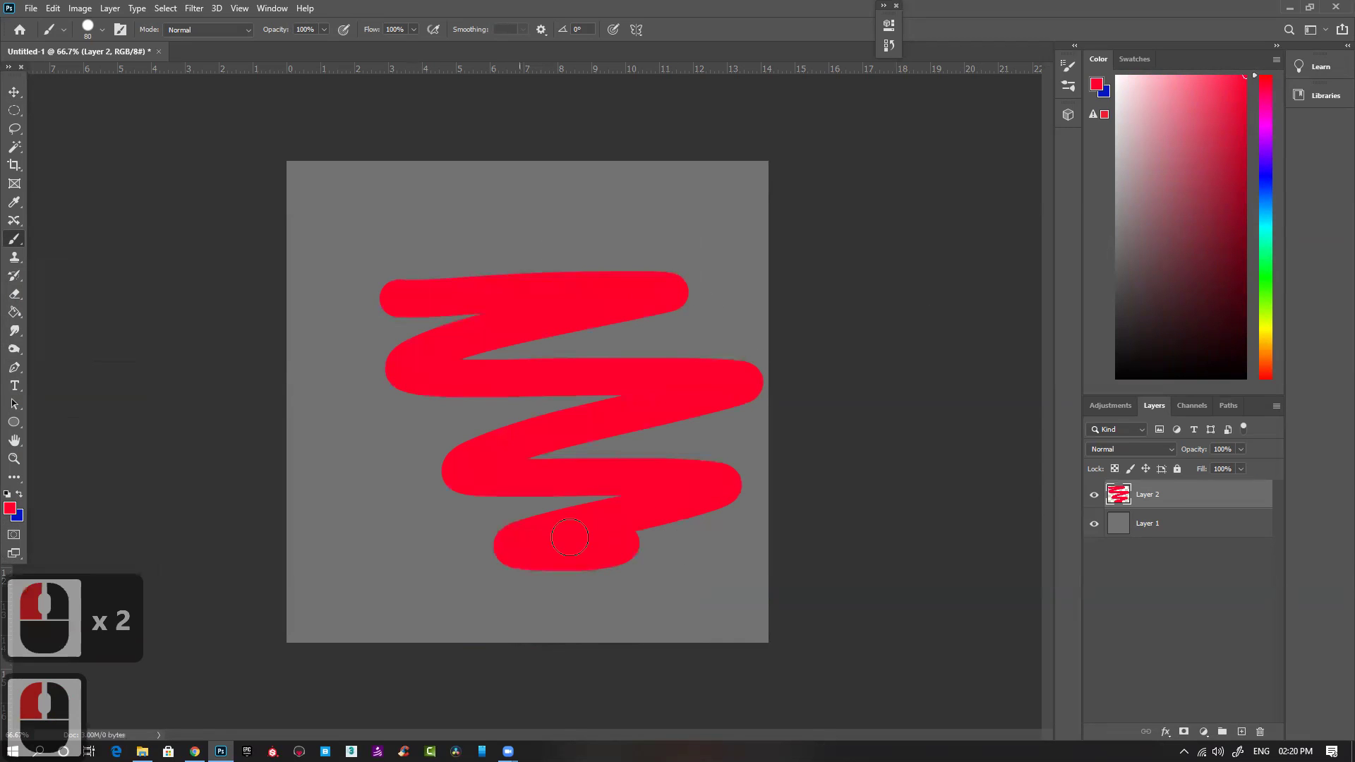
# Step: Add another layer and paint a blue zigzag of tall vertical strokes over the red one
pyautogui.click(1242, 732)
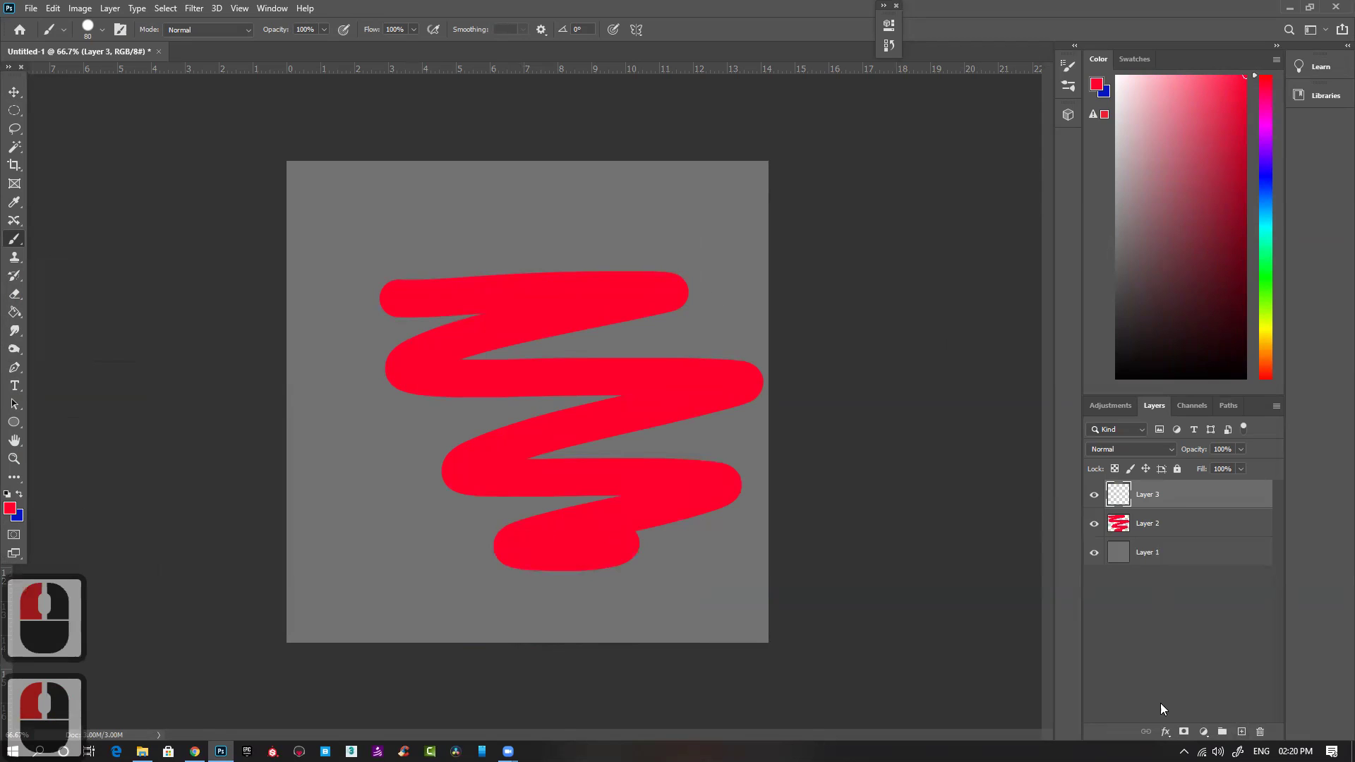
pyautogui.click(1266, 162)
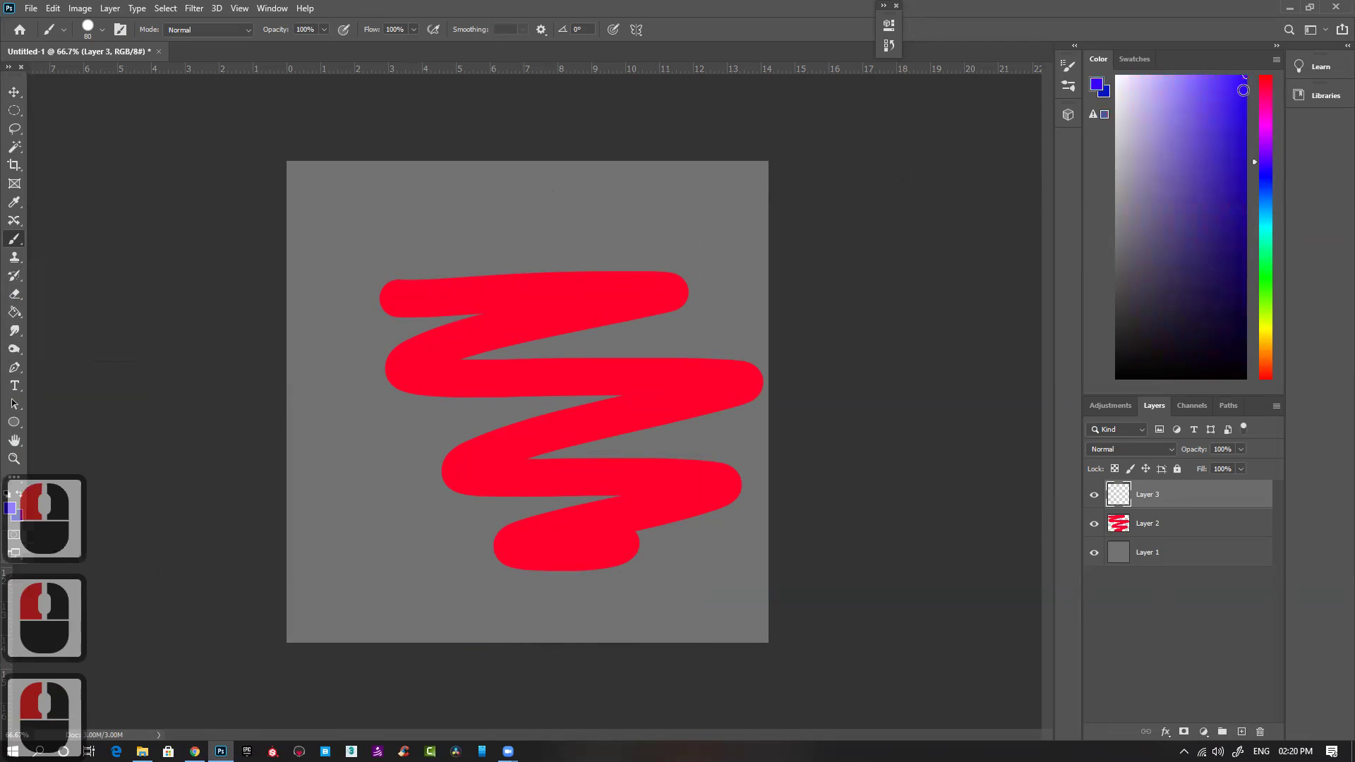
pyautogui.moveTo(451, 557)
pyautogui.mouseDown()
pyautogui.moveTo(627, 510)
pyautogui.moveTo(822, 512)
pyautogui.mouseUp()
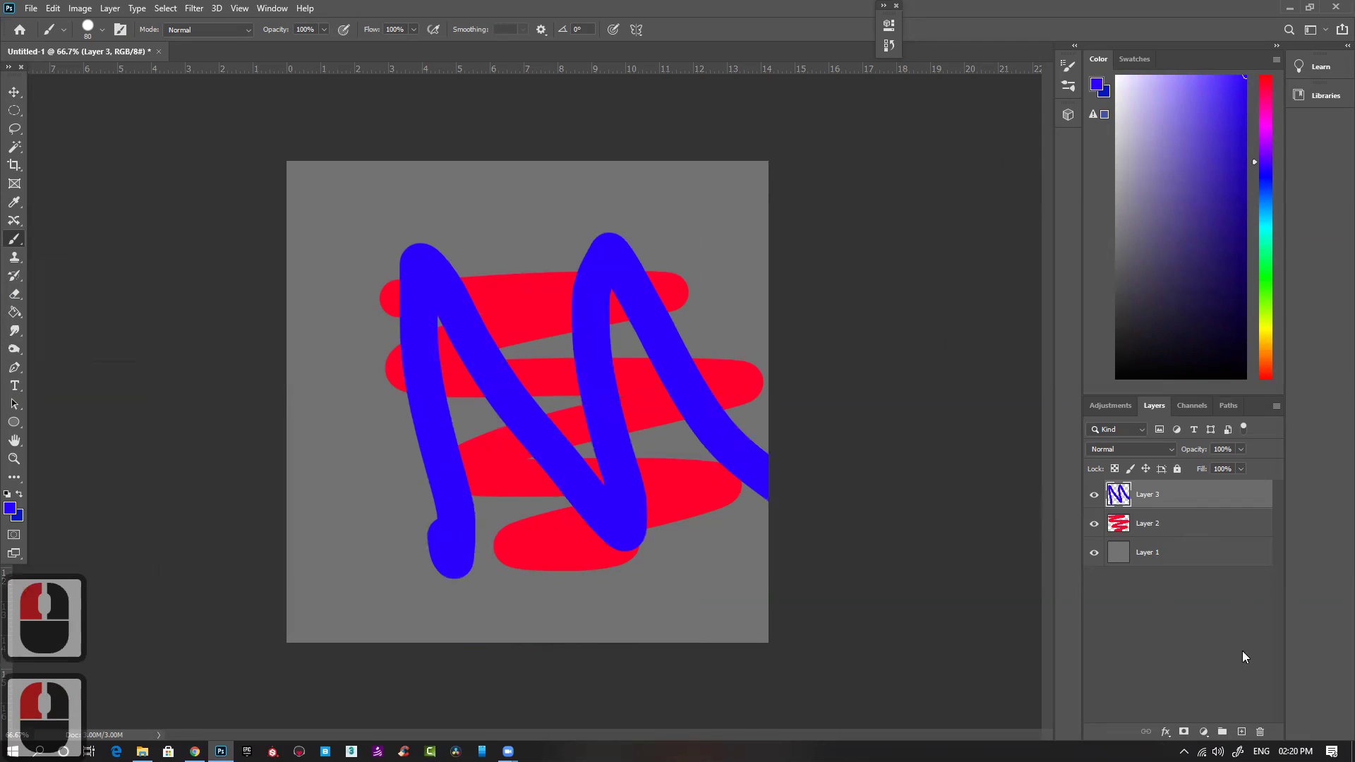
# Step: Add a third stroke layer and paint a pure green zigzag crossing the red and blue strokes
pyautogui.click(1240, 732)
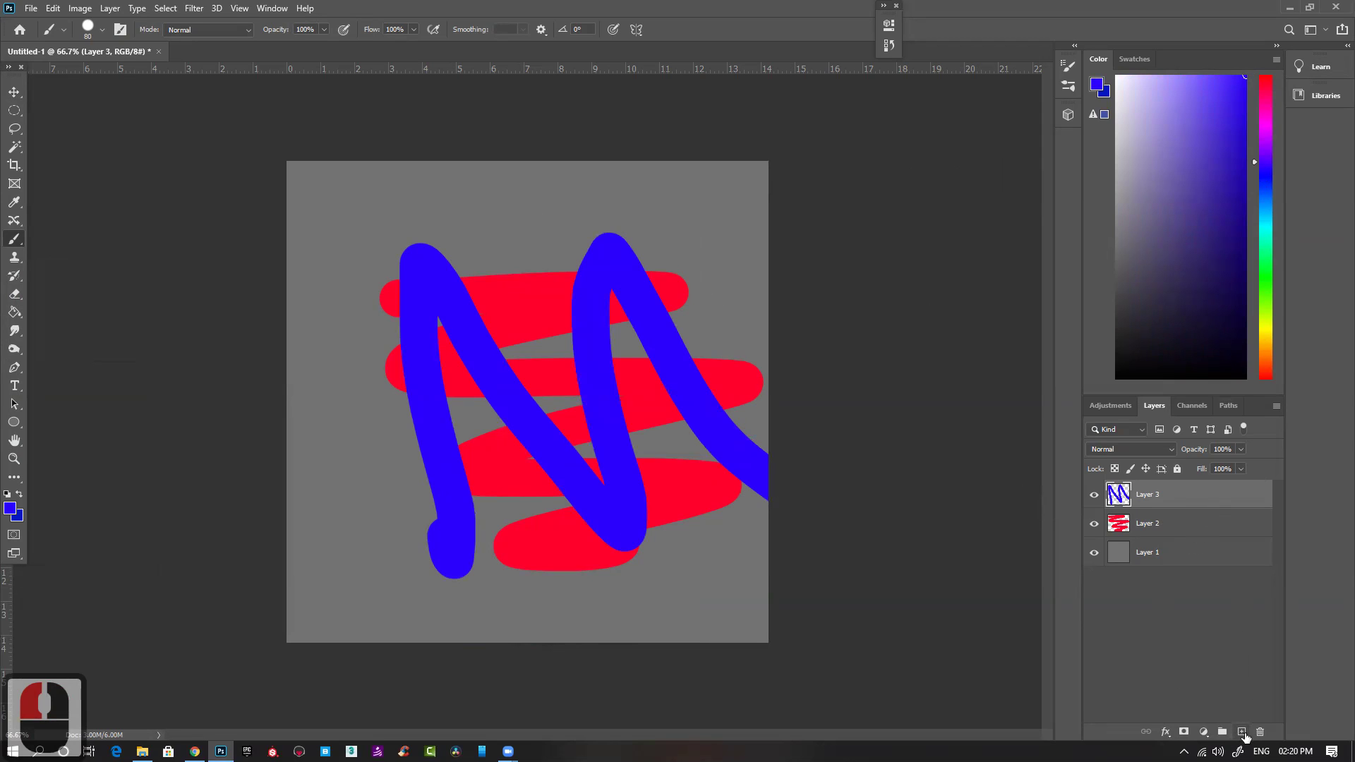
pyautogui.click(1267, 291)
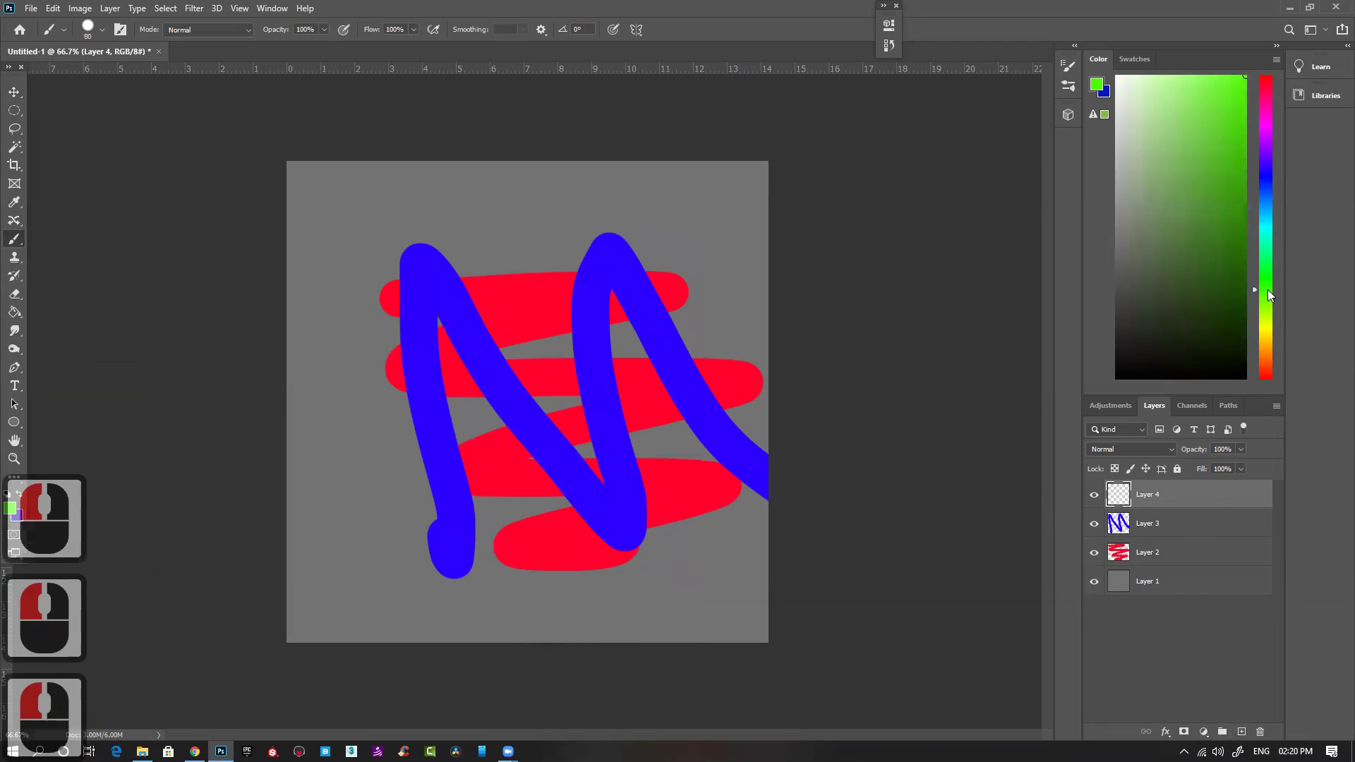
pyautogui.moveTo(1264, 288); pyautogui.dragTo(1266, 281)
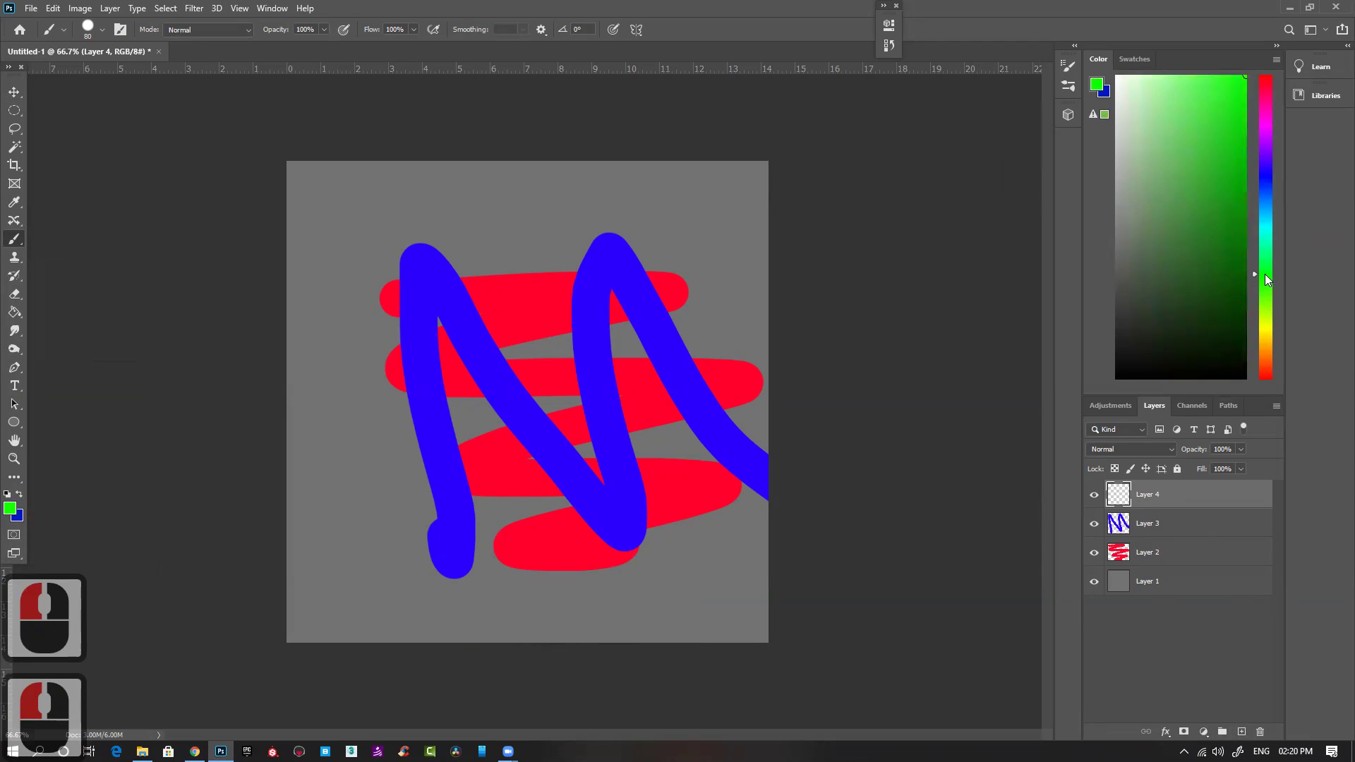
pyautogui.click(1264, 272)
pyautogui.moveTo(603, 255)
pyautogui.mouseDown()
pyautogui.moveTo(624, 378)
pyautogui.moveTo(756, 494)
pyautogui.mouseUp()
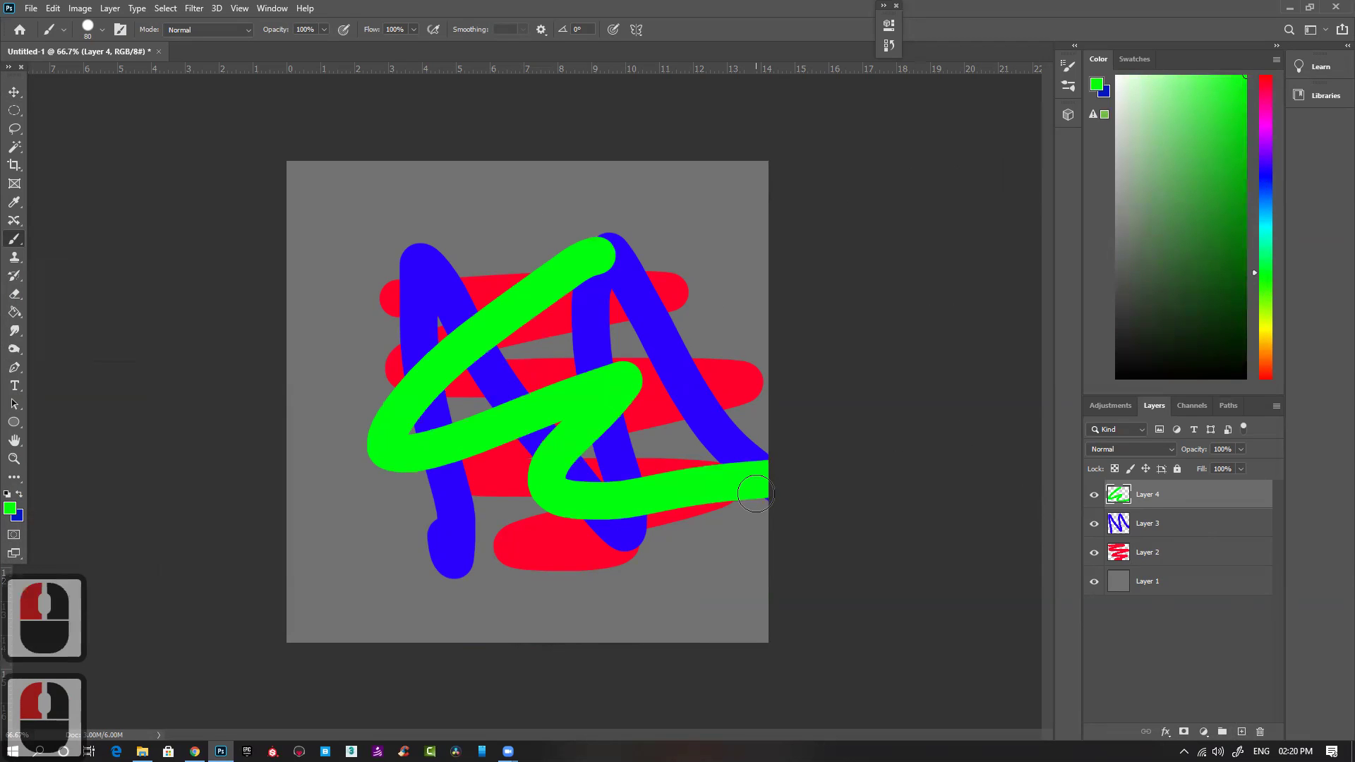
# Step: Select the green, blue and red stroke layers together and move them slightly to the left
pyautogui.keyDown('ctrl'); pyautogui.click(1165, 523); pyautogui.keyUp('ctrl')
pyautogui.keyDown('ctrl'); pyautogui.click(1158, 552); pyautogui.keyUp('ctrl')
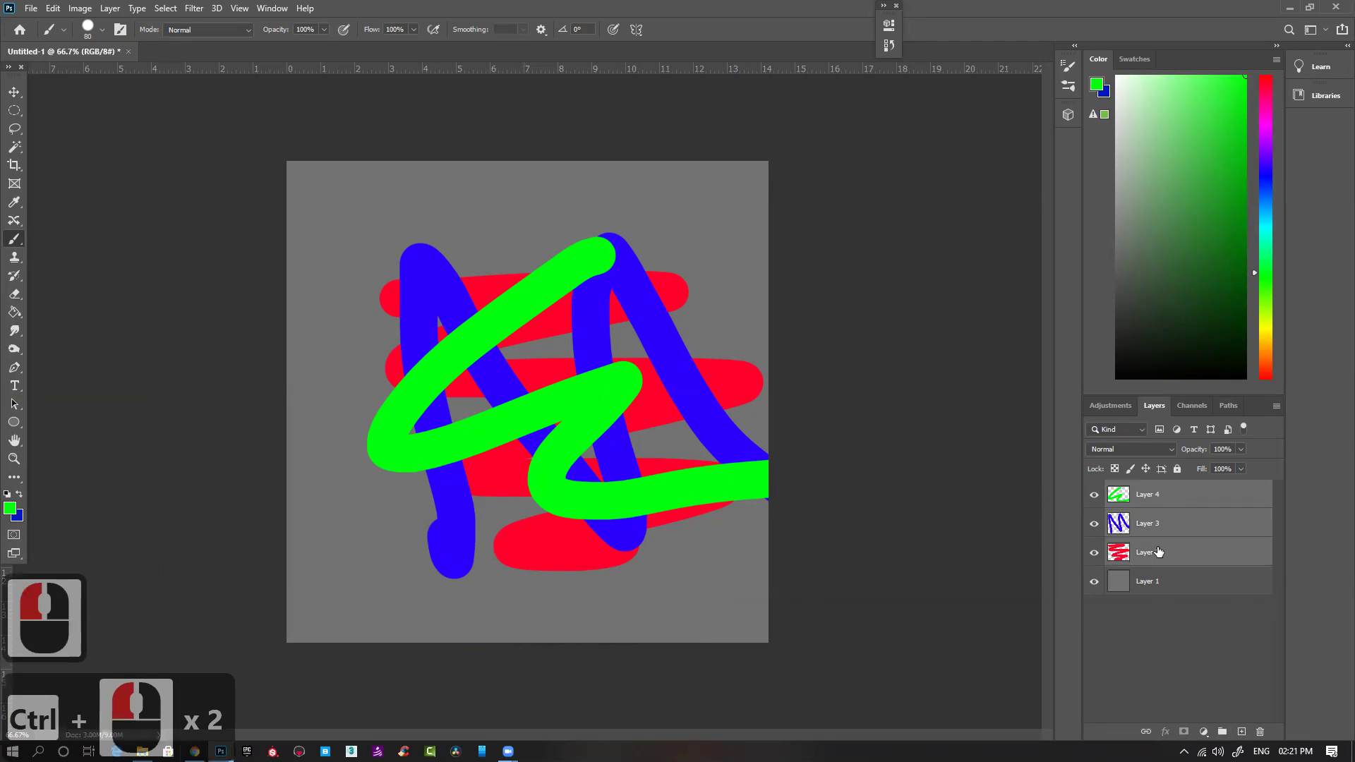
pyautogui.press('v')
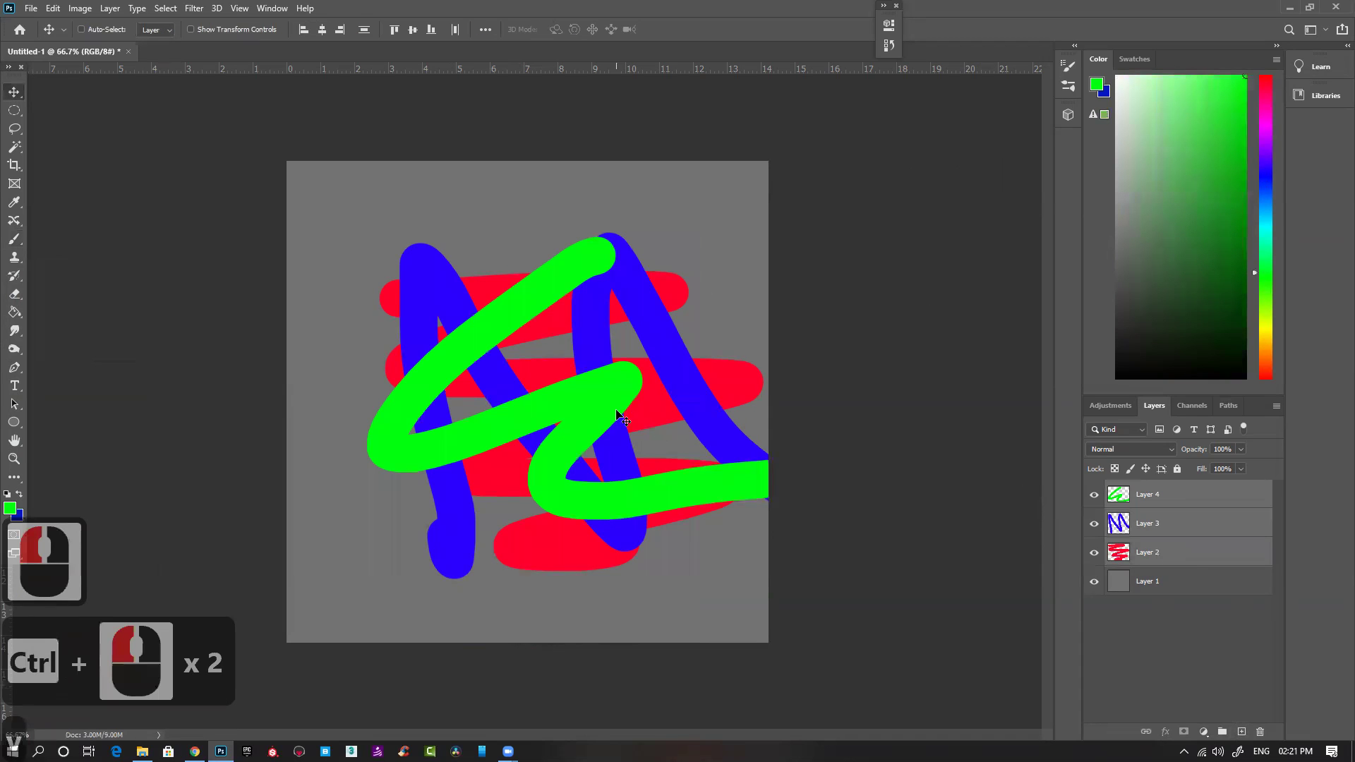
pyautogui.moveTo(615, 414); pyautogui.dragTo(576, 413)
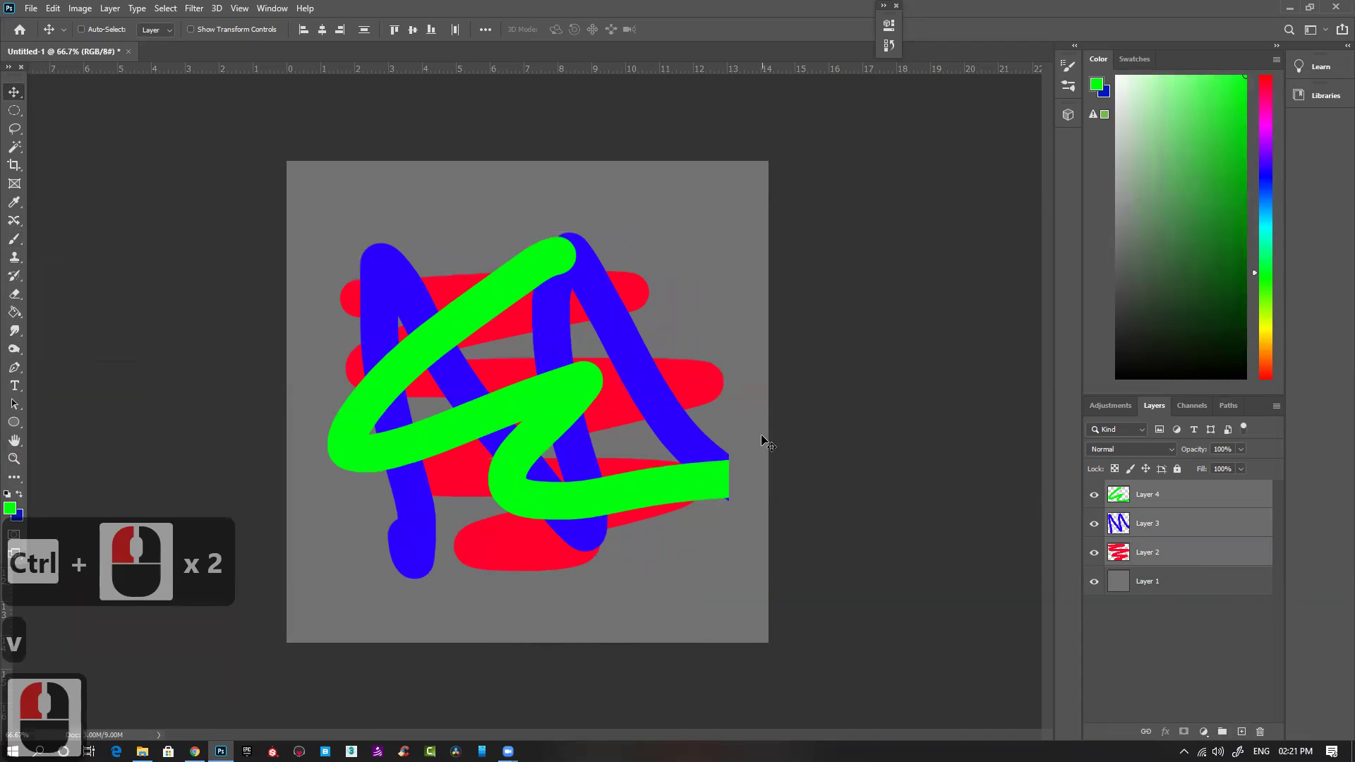
# Step: Hide the green stroke layer and step the blue layer's blend mode through the darkening modes to Linear Burn
pyautogui.click(1180, 534)
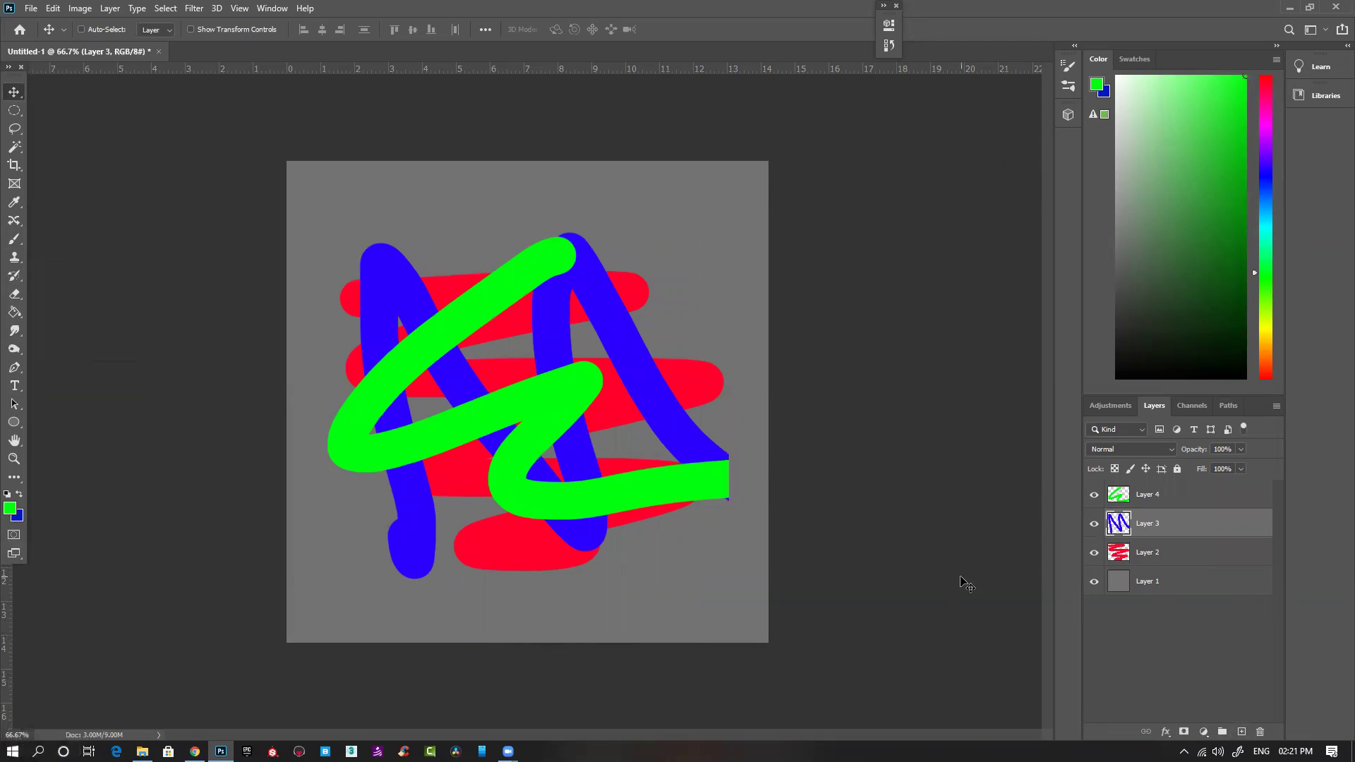
pyautogui.click(1095, 496)
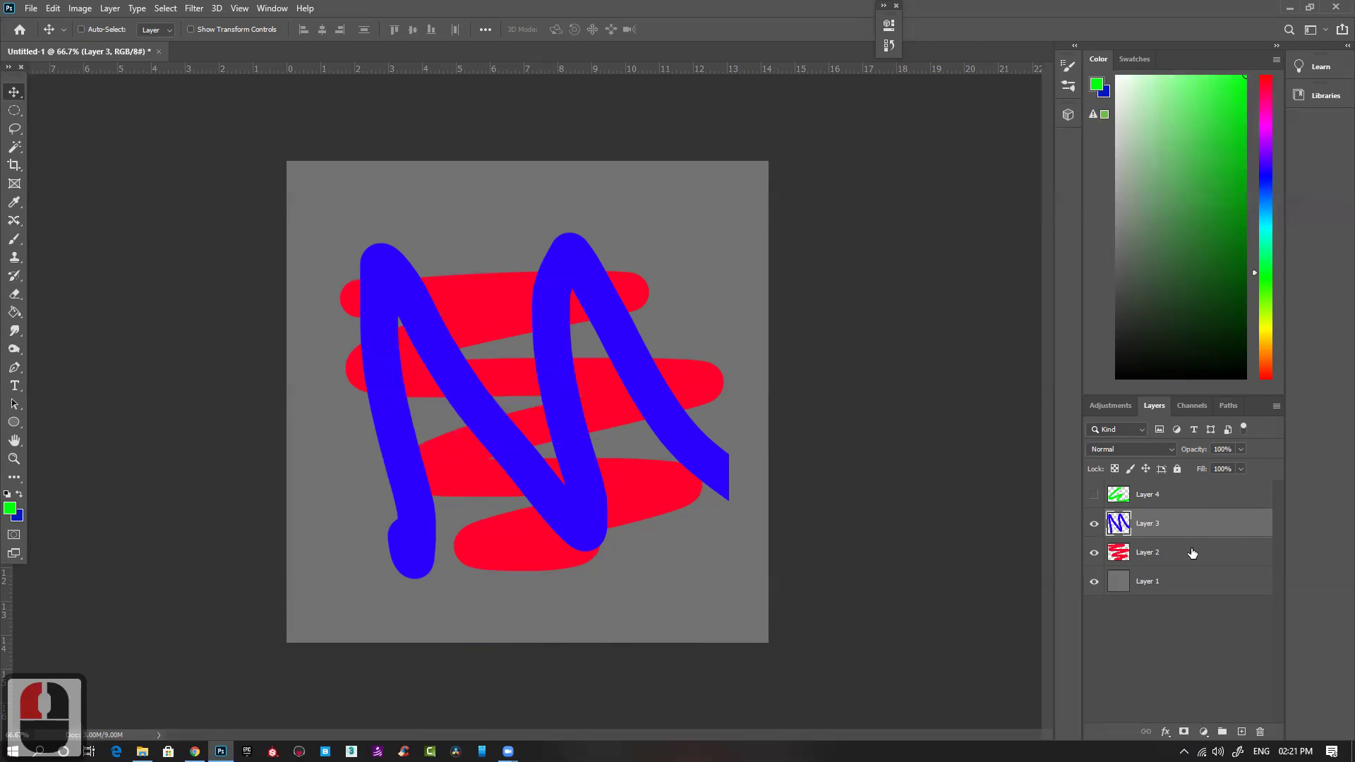
pyautogui.click(1121, 447)
pyautogui.click(1124, 402)
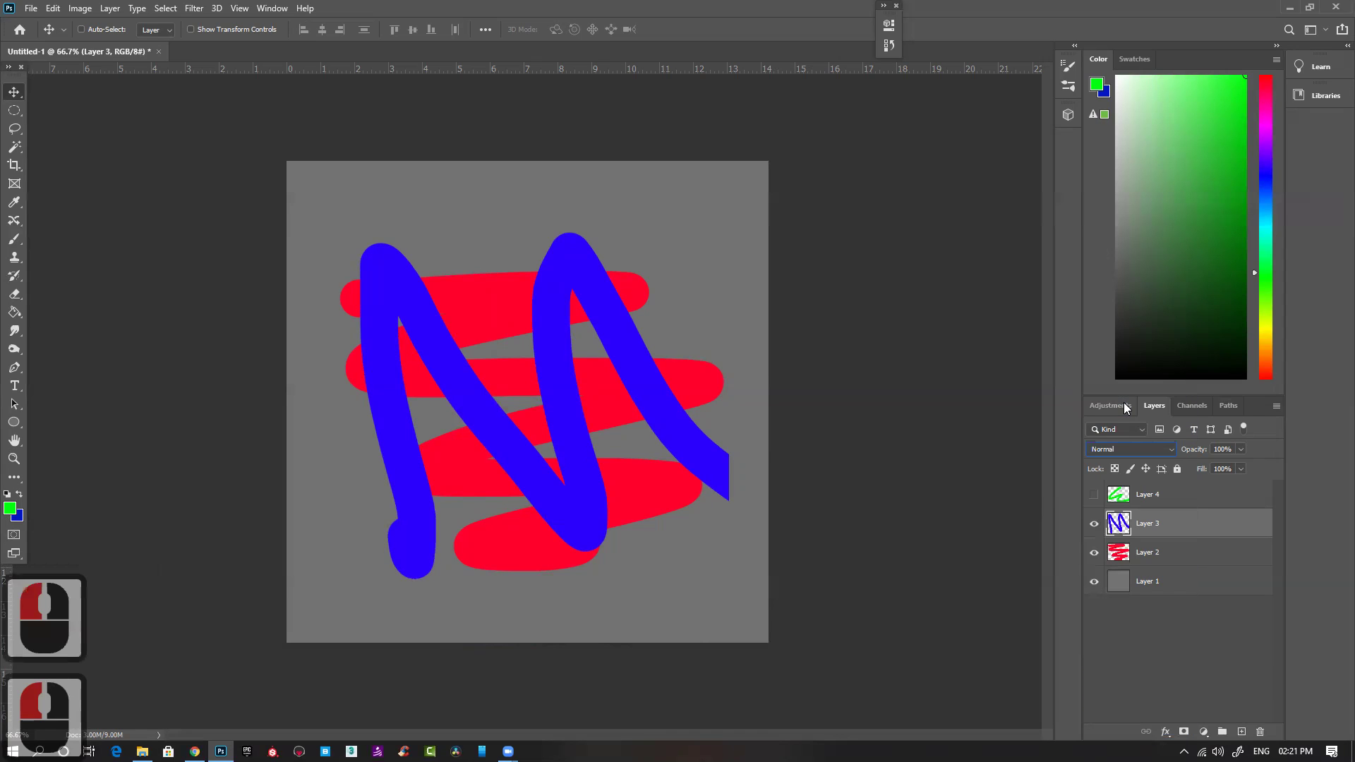
pyautogui.press('Down')
pyautogui.press('Down')
pyautogui.press('Down')
pyautogui.press('Down')
pyautogui.press('Down')
pyautogui.press('Up')
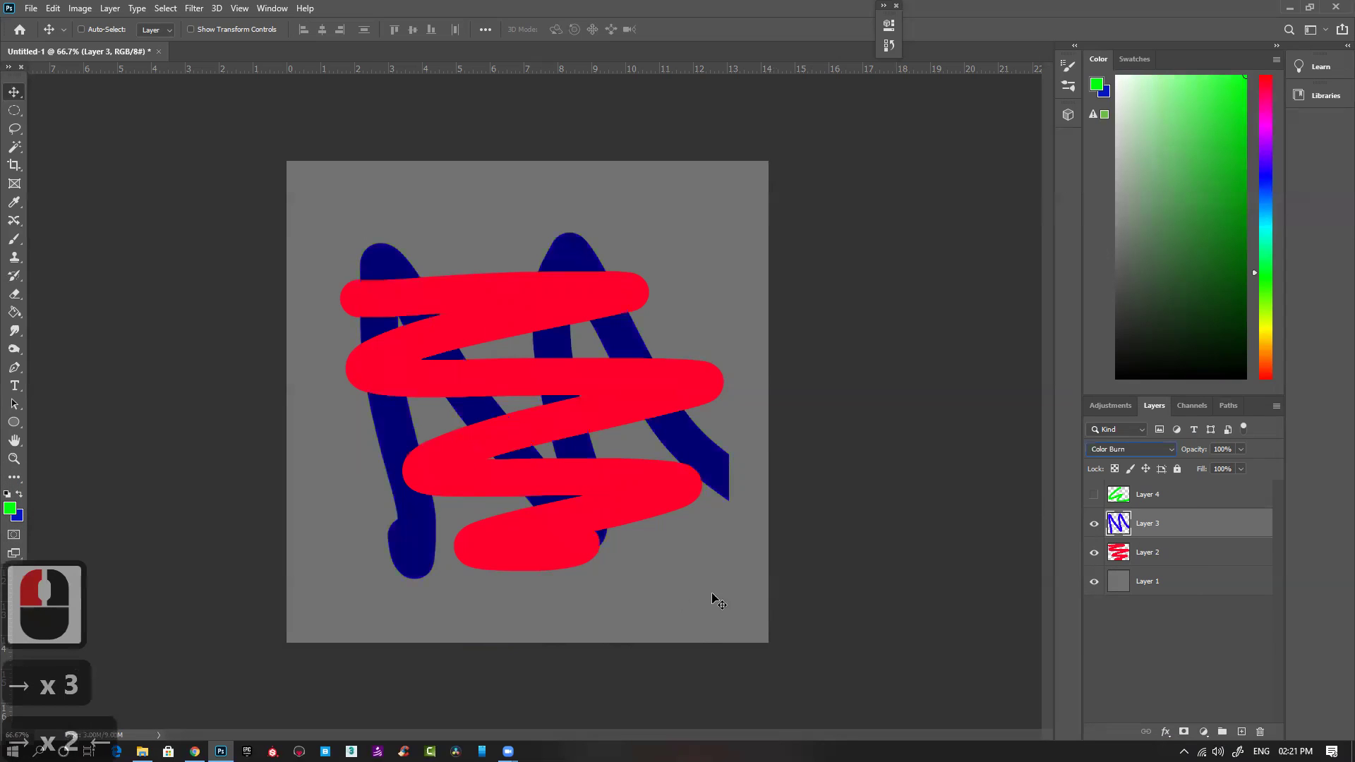
pyautogui.press('Down')
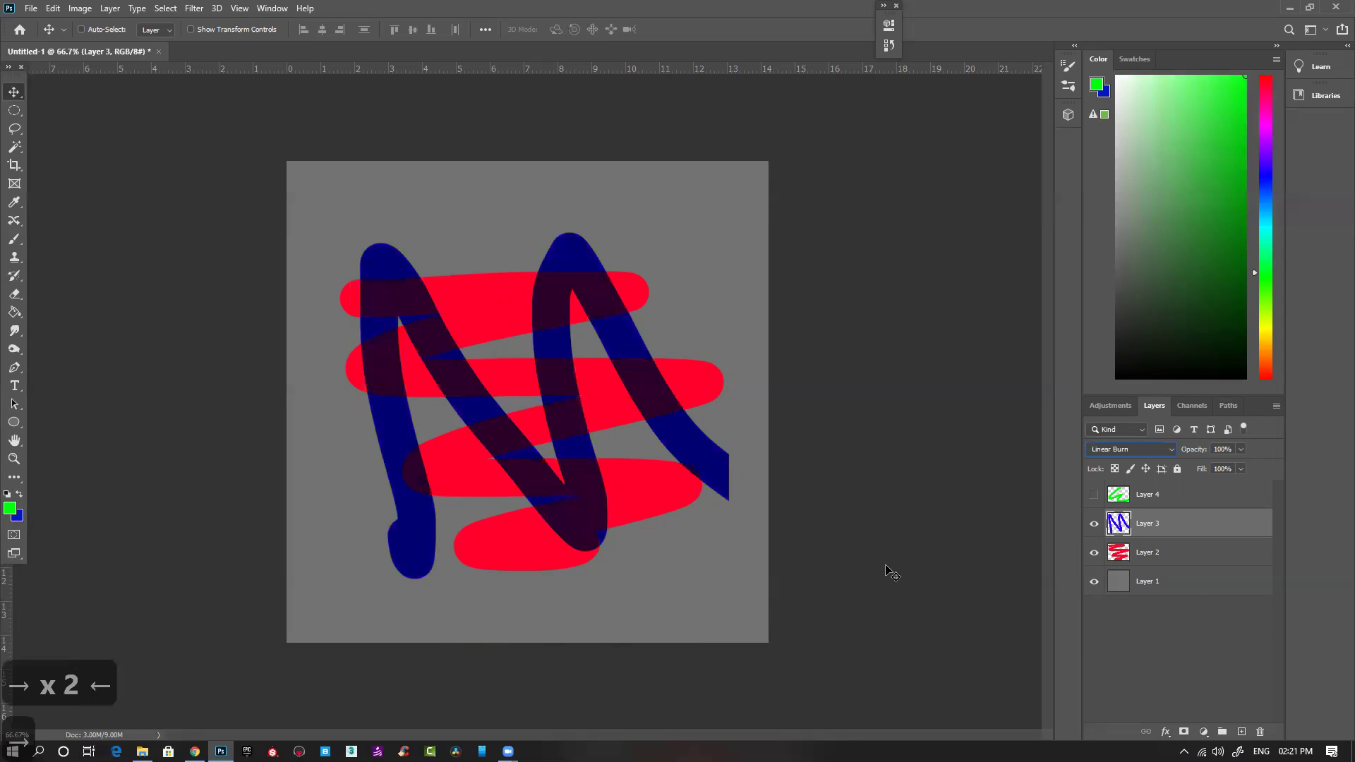
# Step: Step the blue layer's blend mode through Lighten and the other lightening modes to Overlay
pyautogui.press('Down')
pyautogui.press('Down')
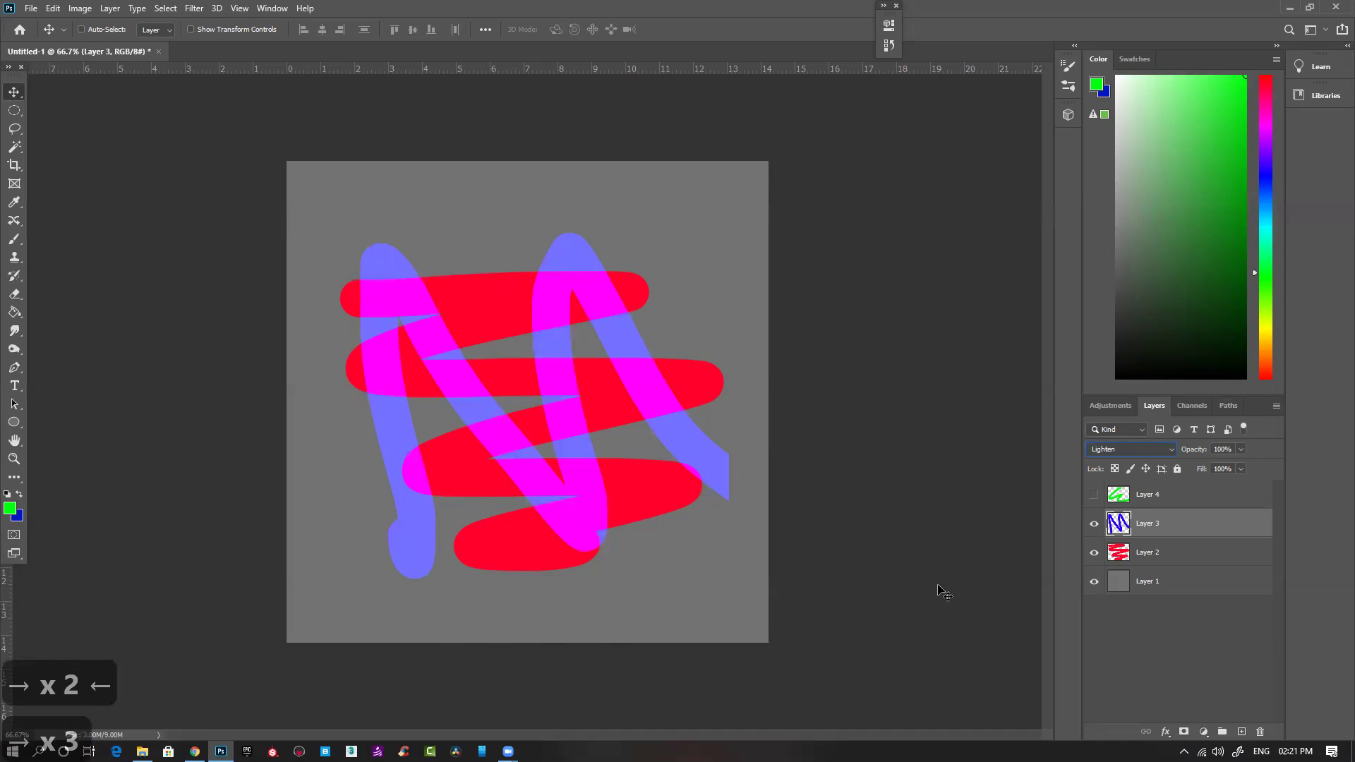
pyautogui.press('Down')
pyautogui.press('Down')
pyautogui.press('Down')
pyautogui.press('Down')
pyautogui.press('Down')
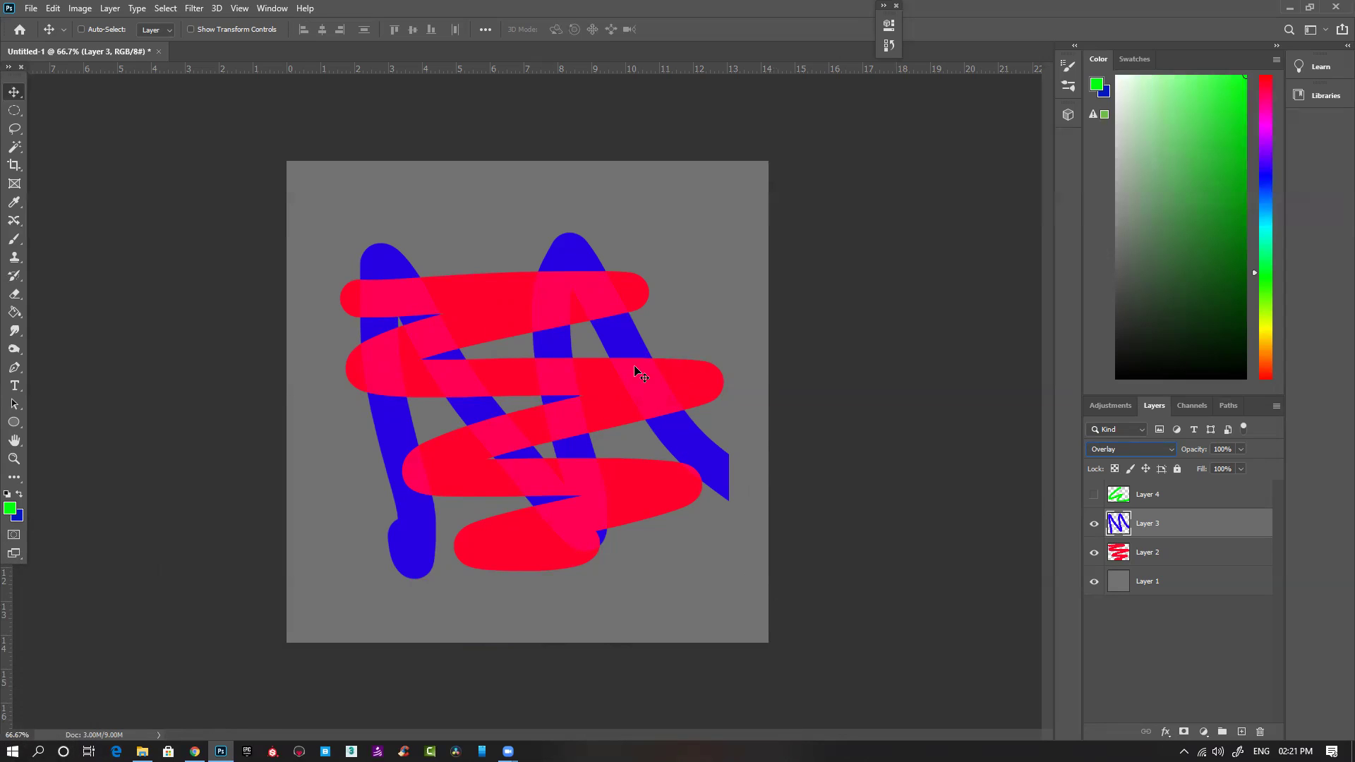
# Step: Step the blue layer's blend mode through Soft Light, Vivid Light and the following modes to Exclusion
pyautogui.press('Down')
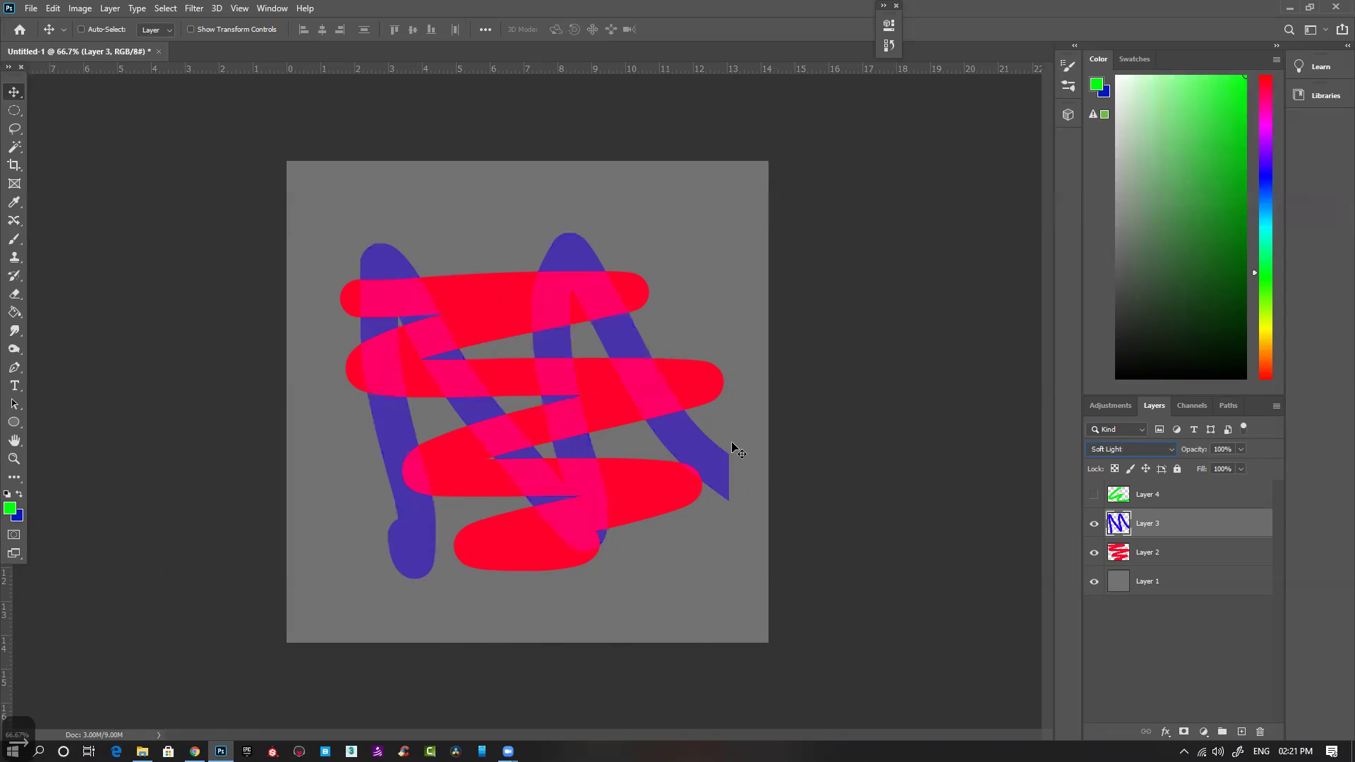
pyautogui.press('Down')
pyautogui.press('Down')
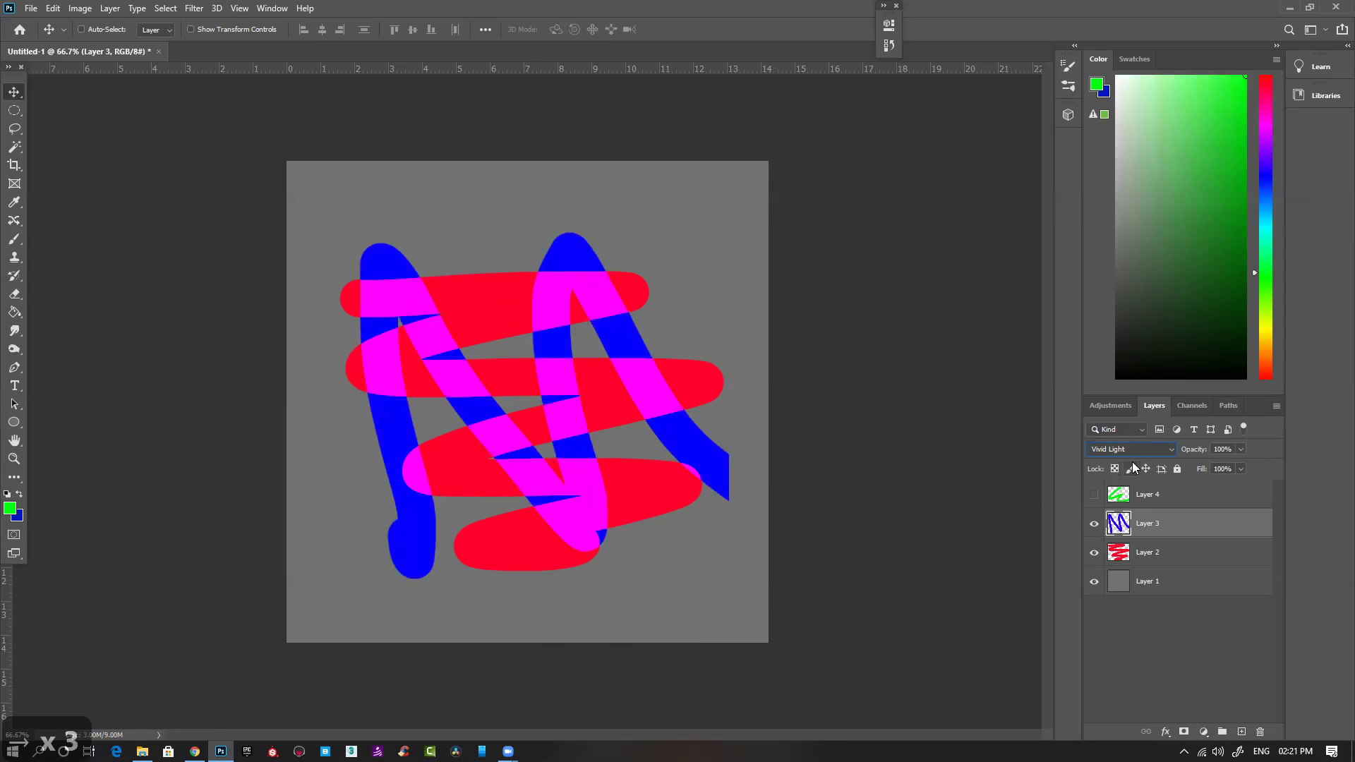
pyautogui.press('Down')
pyautogui.press('Down')
pyautogui.press('Down')
pyautogui.press('Down')
pyautogui.press('Down')
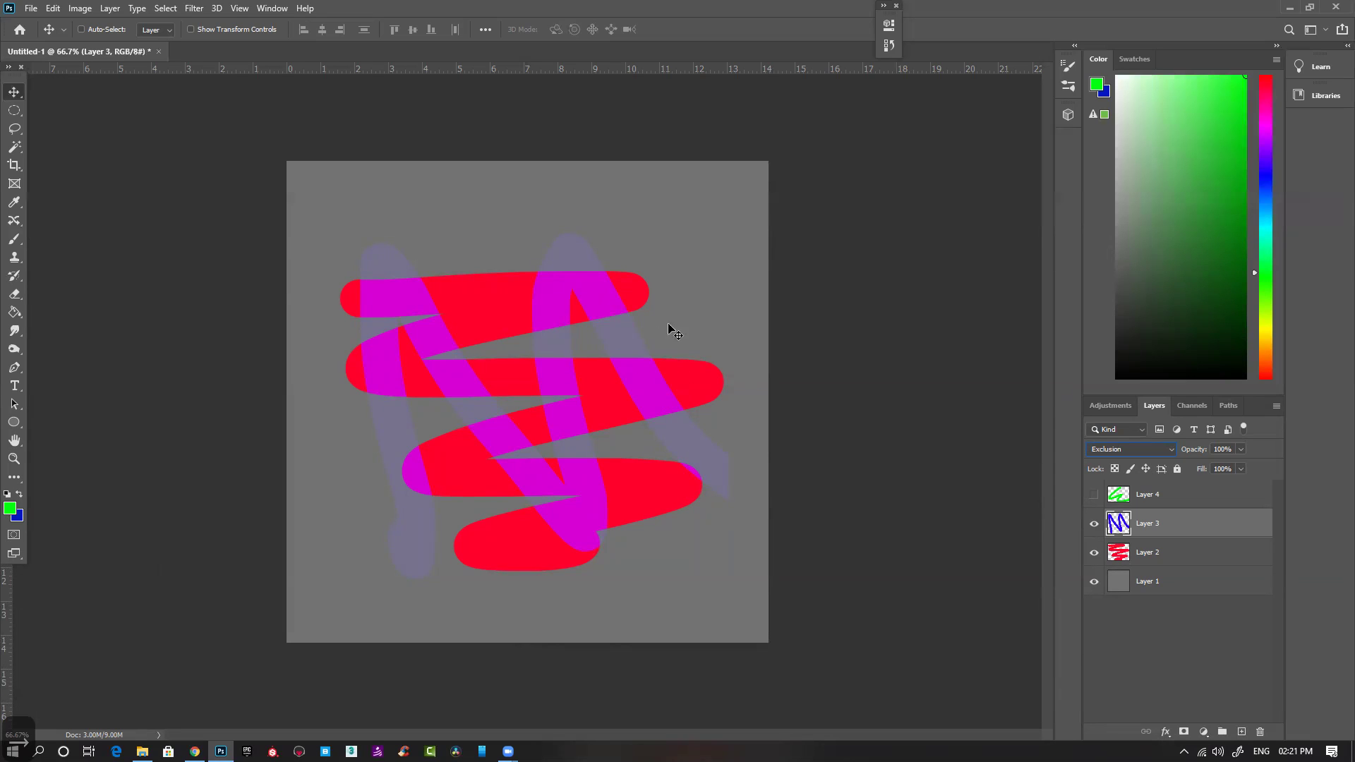
# Step: Set the blue layer's blend mode to Subtract and hide the gray background layer
pyautogui.press('Down')
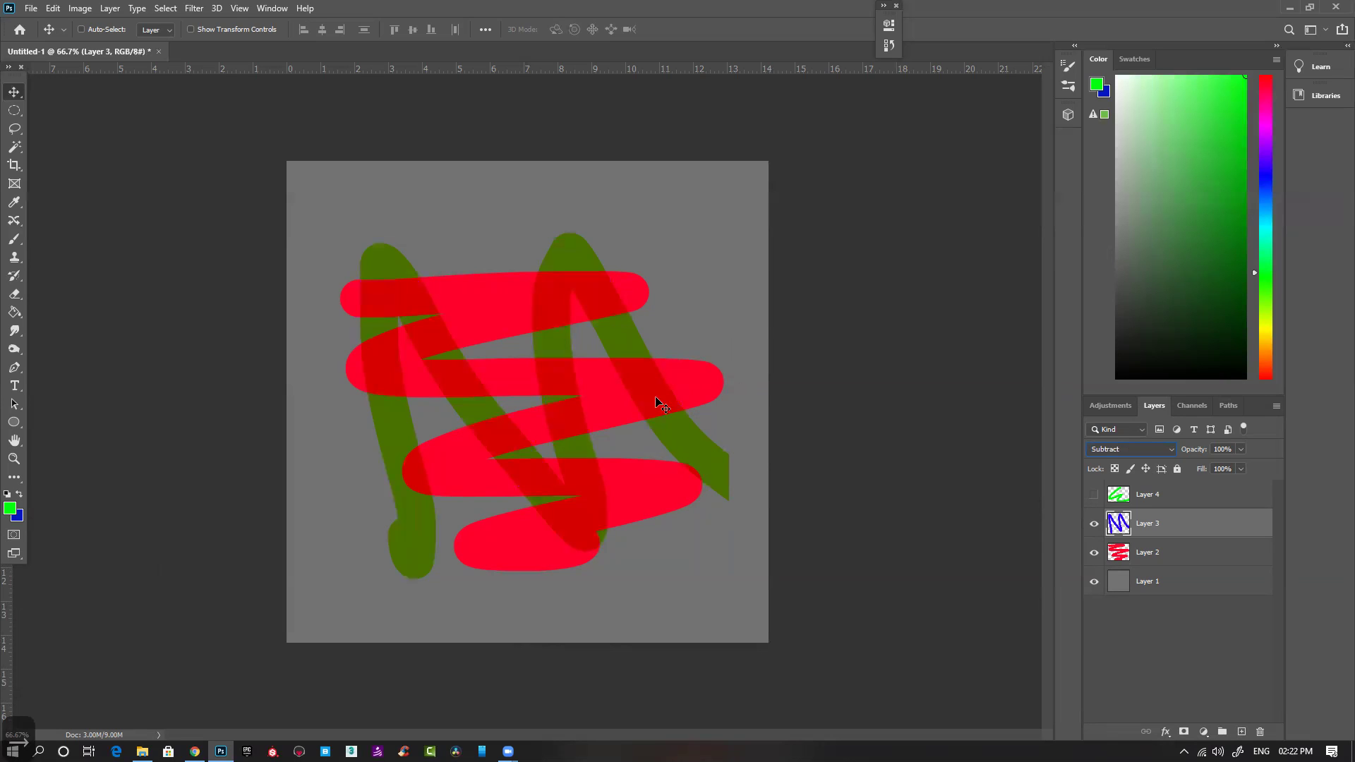
pyautogui.click(1095, 583)
pyautogui.click(1094, 583)
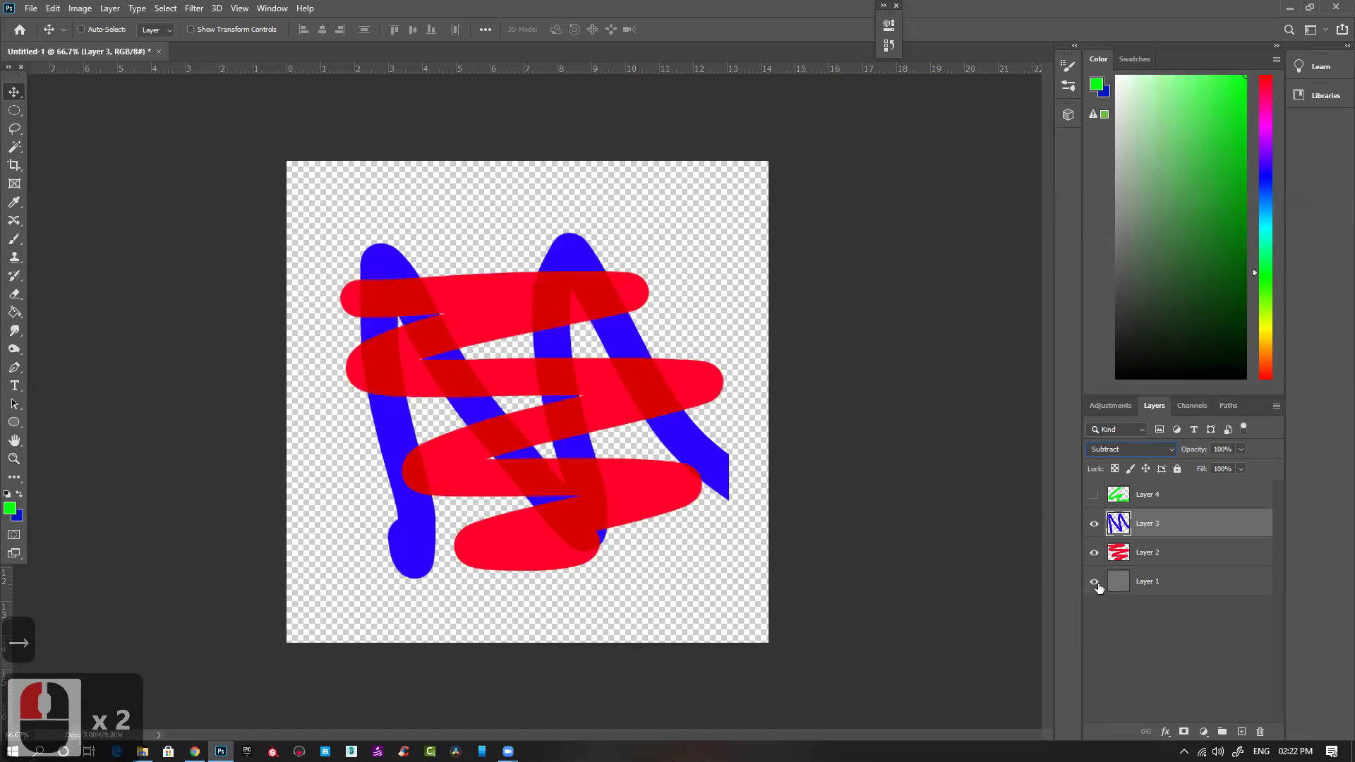
# Step: Toggle the gray background layer's visibility to compare the Subtract blend with and without it, leaving the layer shown
pyautogui.click(1095, 582)
pyautogui.click(1094, 583)
pyautogui.click(1095, 582)
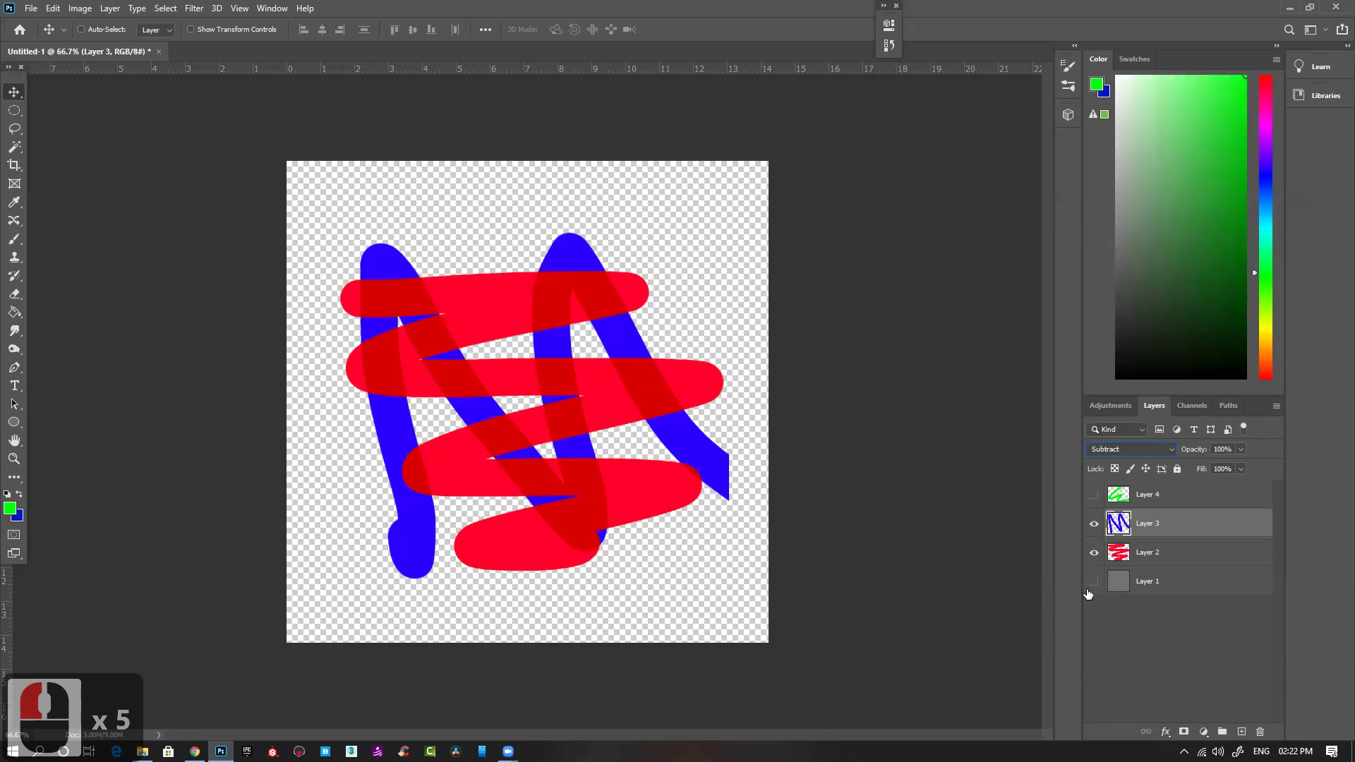
pyautogui.click(1095, 583)
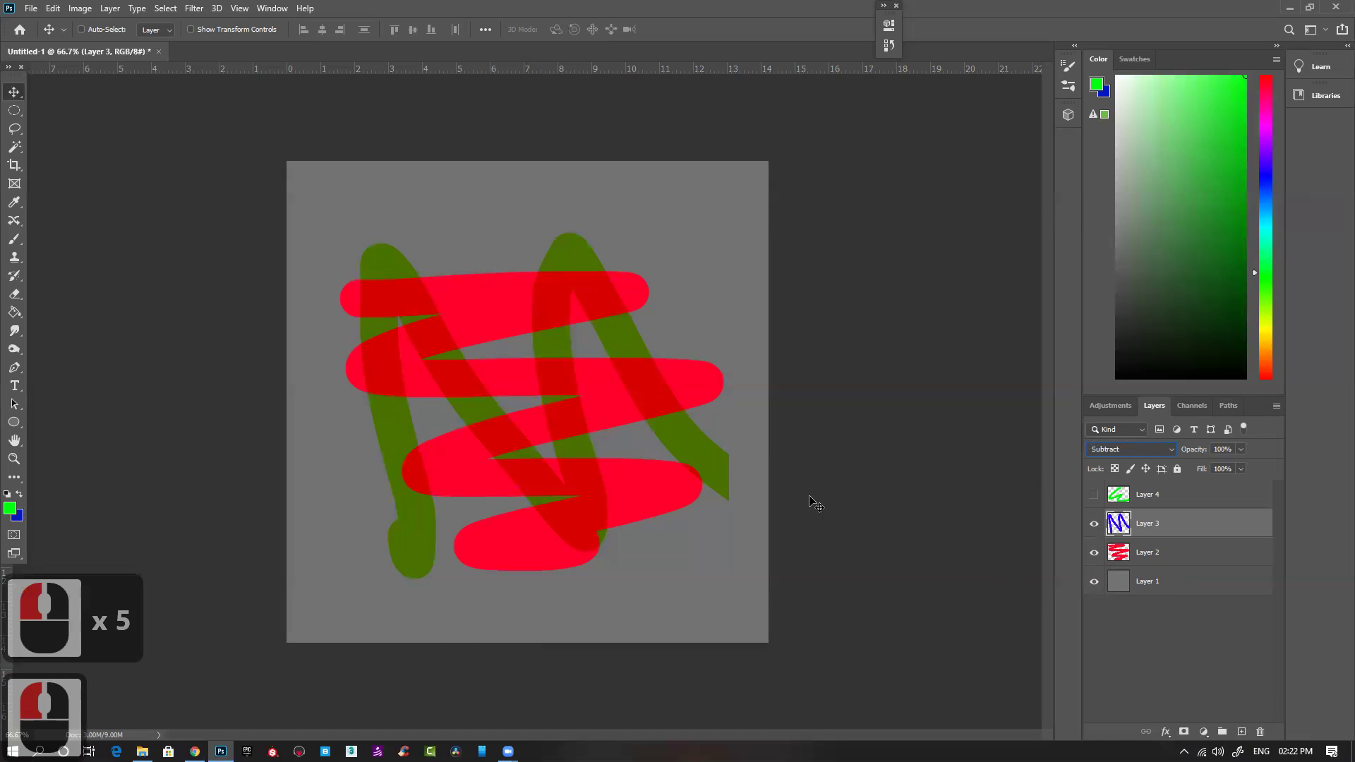
# Step: Change the blue layer's blend mode to Color Burn and finally Divide, and hide the gray background layer
pyautogui.click(1175, 450)
pyautogui.click(1145, 452)
pyautogui.click(1145, 452)
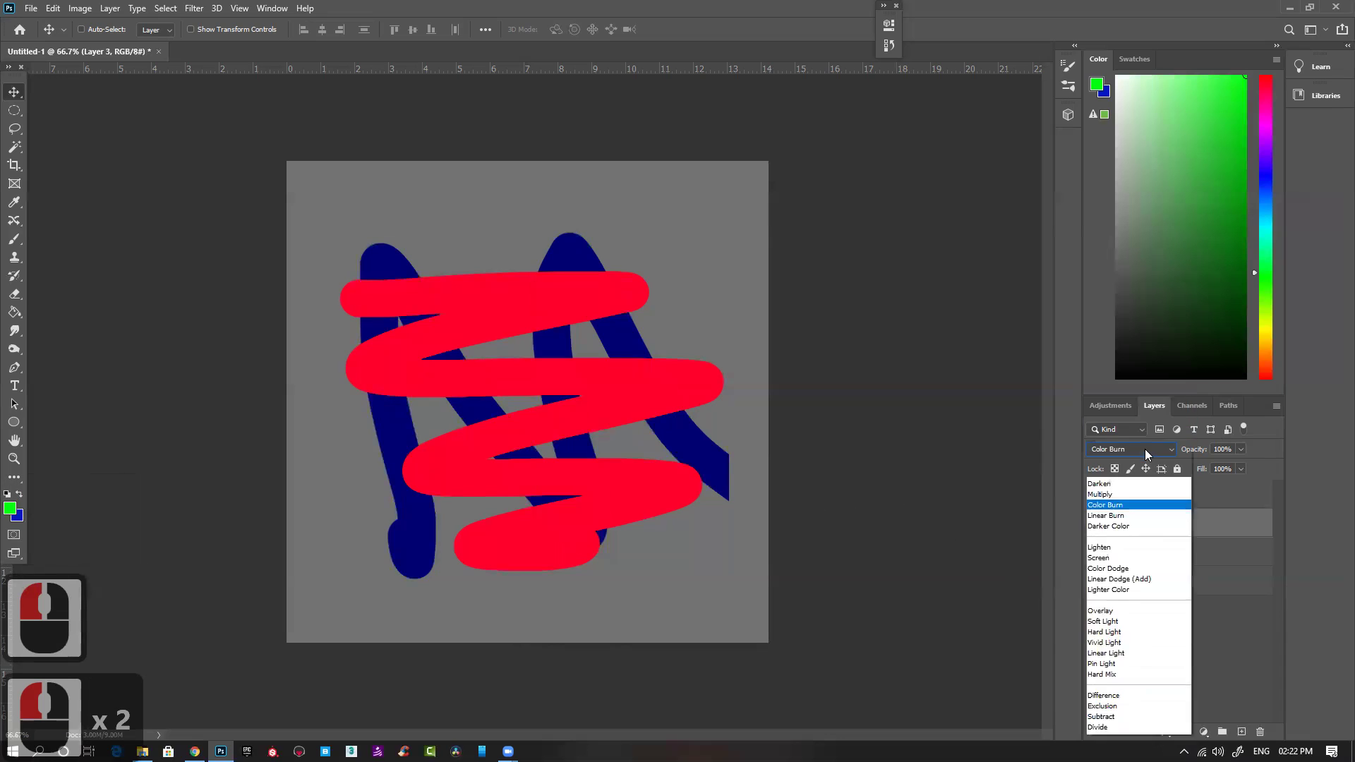
pyautogui.click(1143, 676)
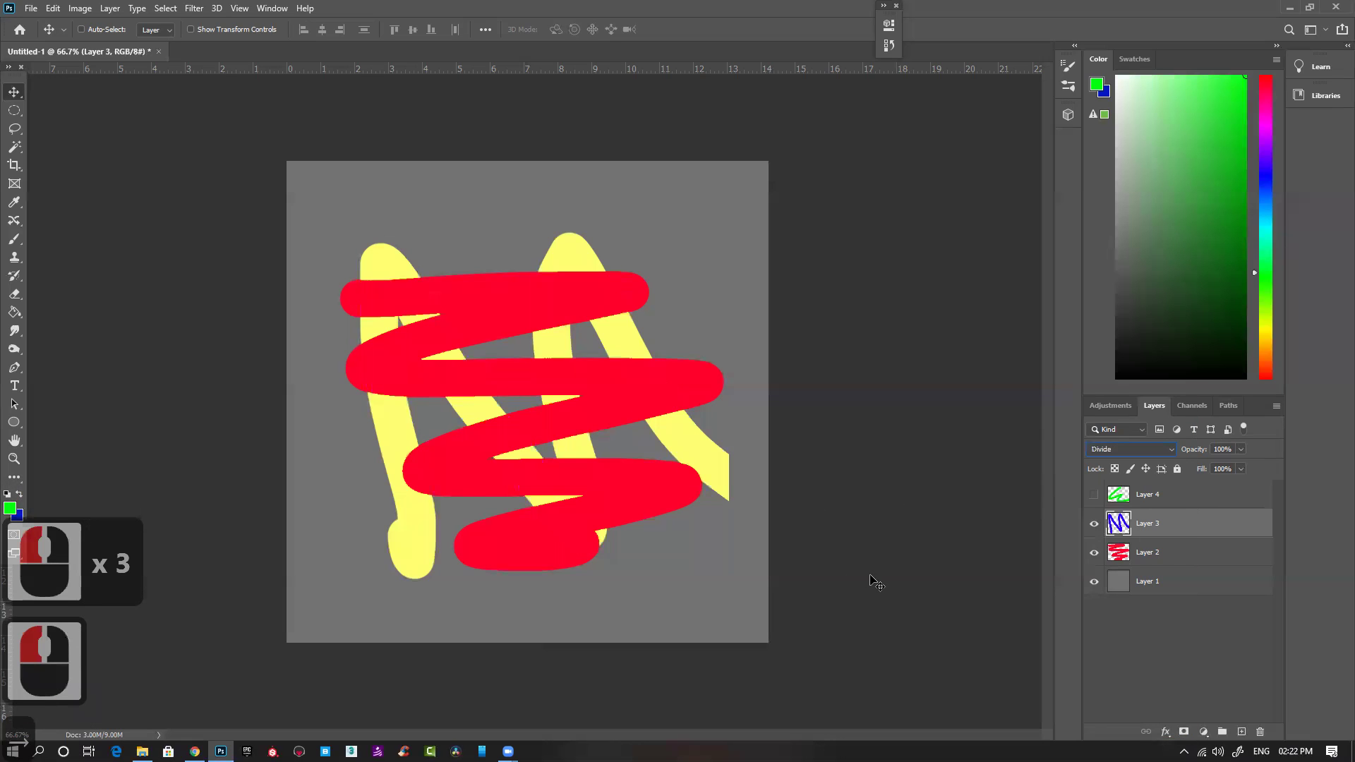
pyautogui.click(1094, 581)
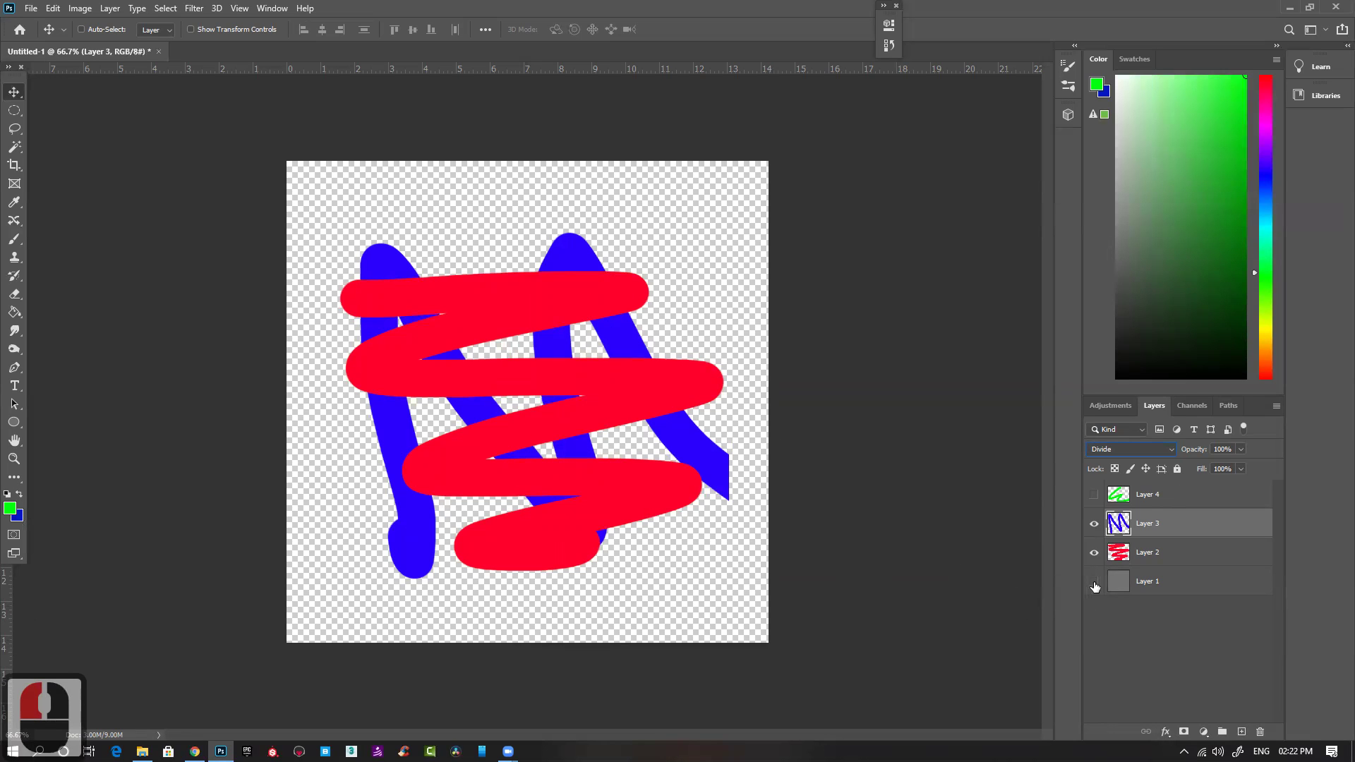
# Step: Step the blue layer's blend mode through Hue and Saturation to Color
pyautogui.hotkey('shift', '+')
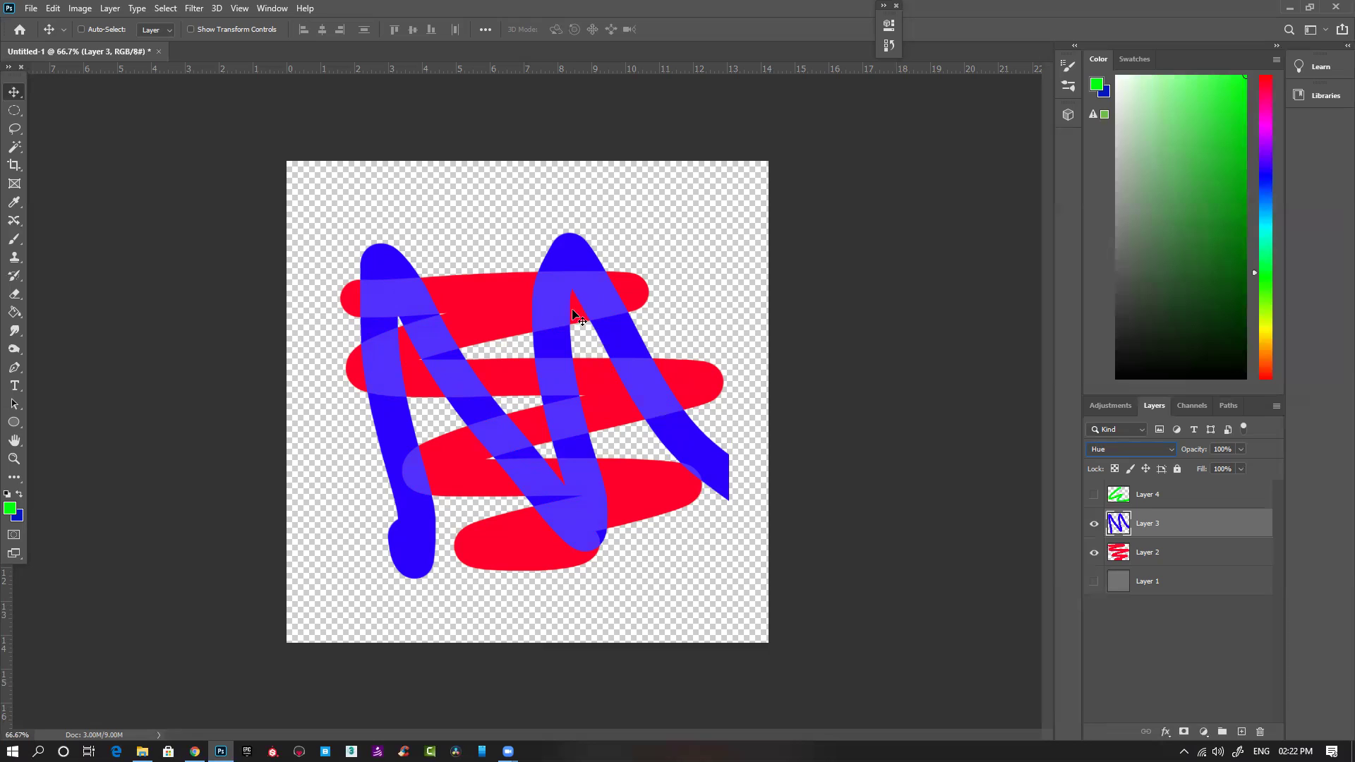
pyautogui.press('Down')
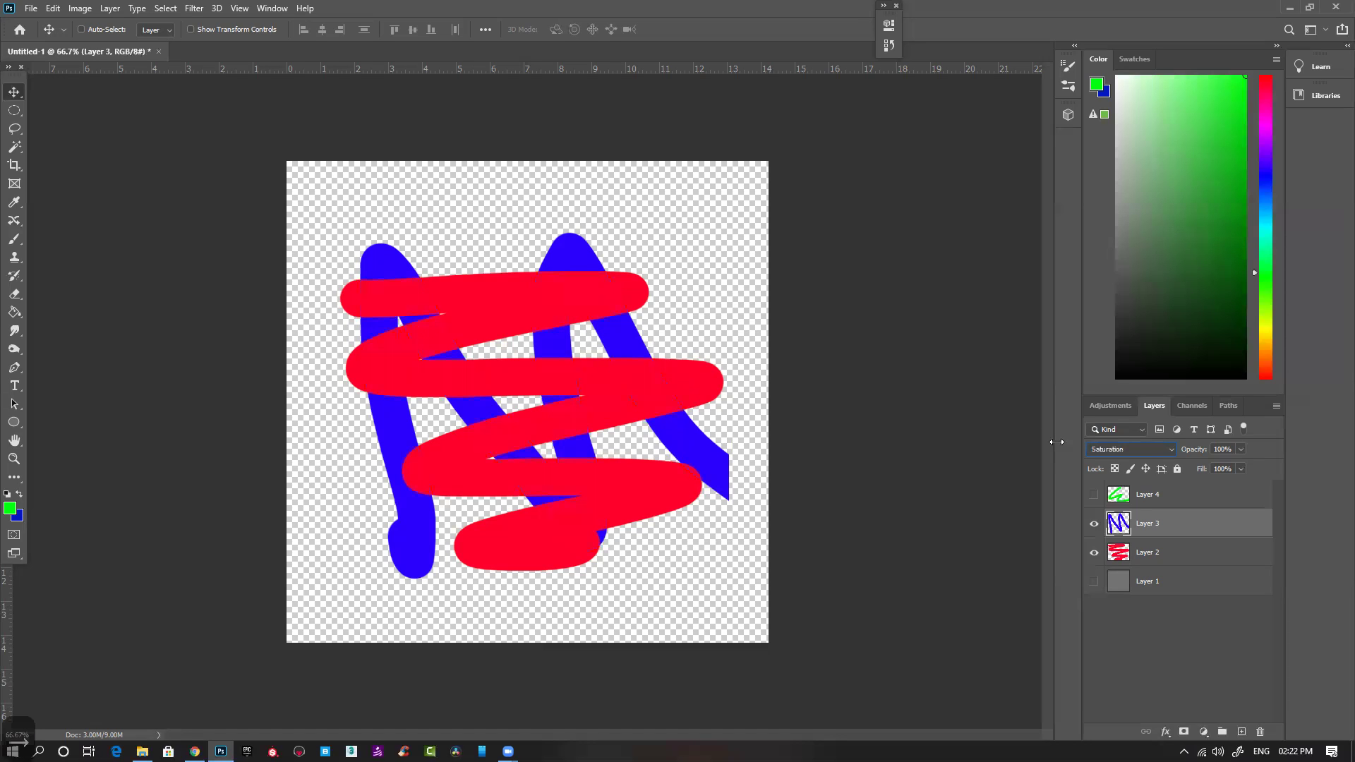
pyautogui.click(1158, 450)
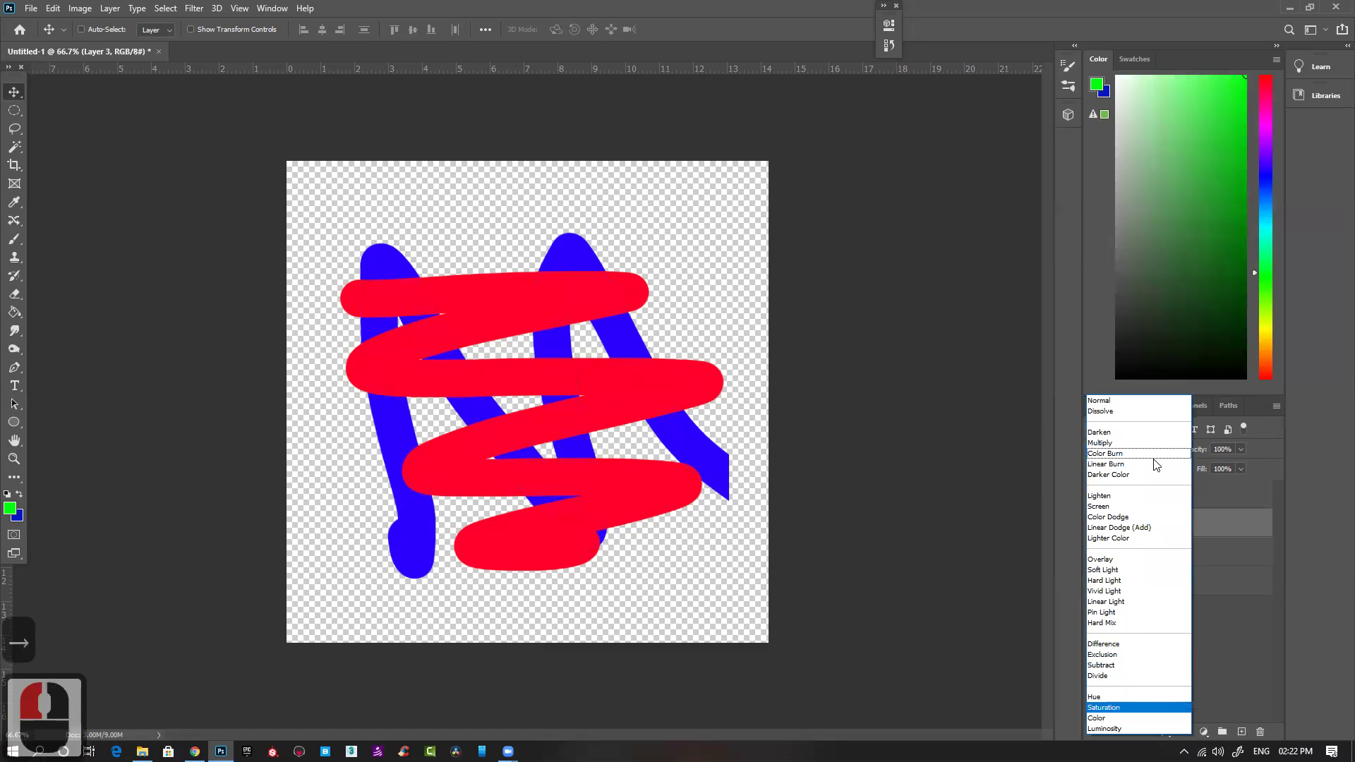
pyautogui.click(1120, 718)
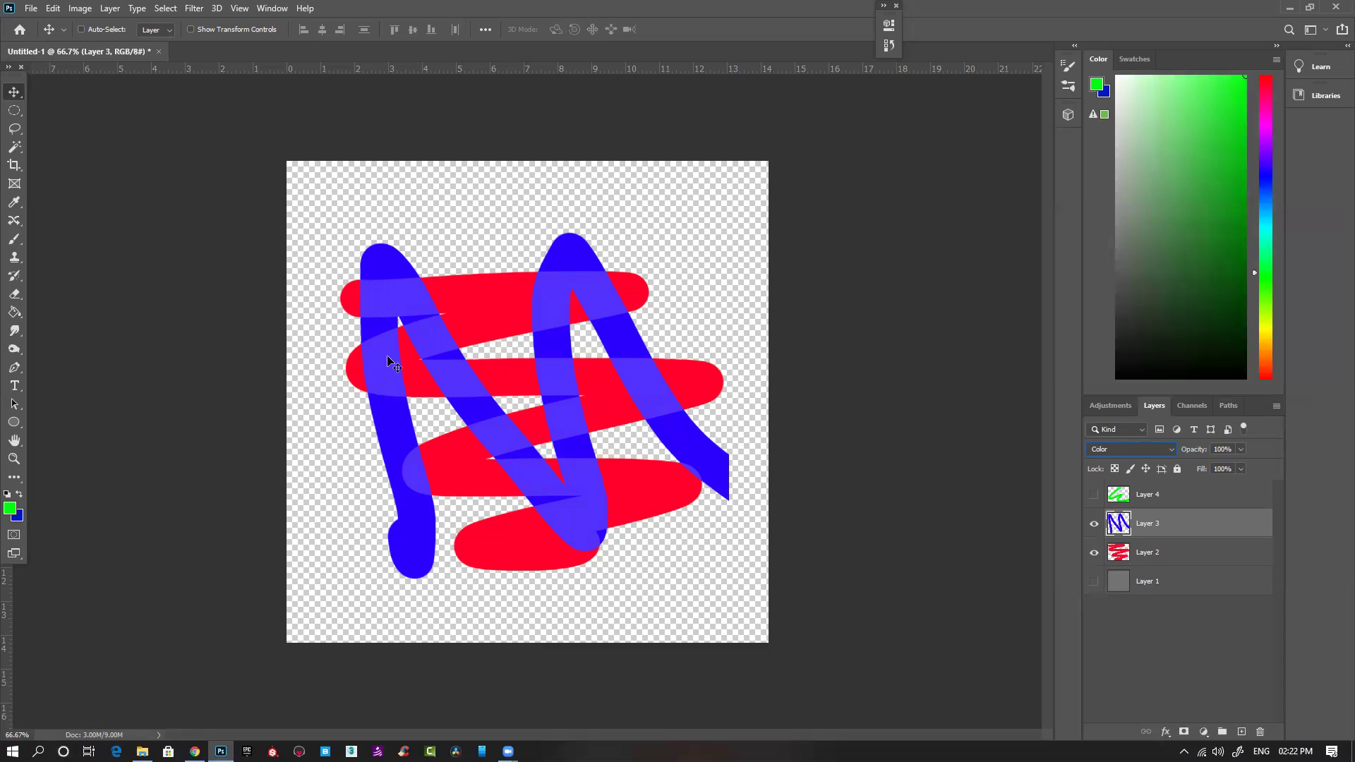
# Step: Show the green stroke layer and reset the blue layer's blend mode to Normal
pyautogui.click(1094, 496)
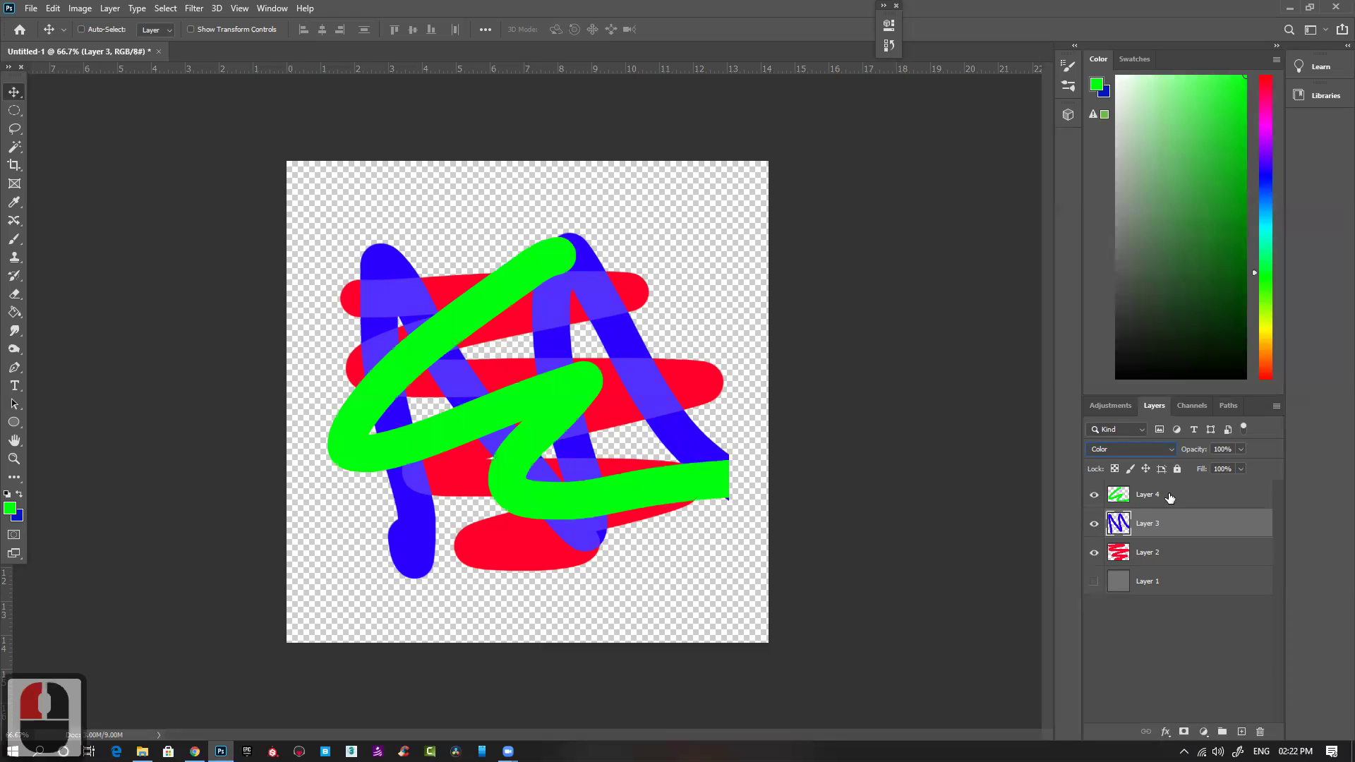
pyautogui.click(1129, 495)
pyautogui.click(1117, 451)
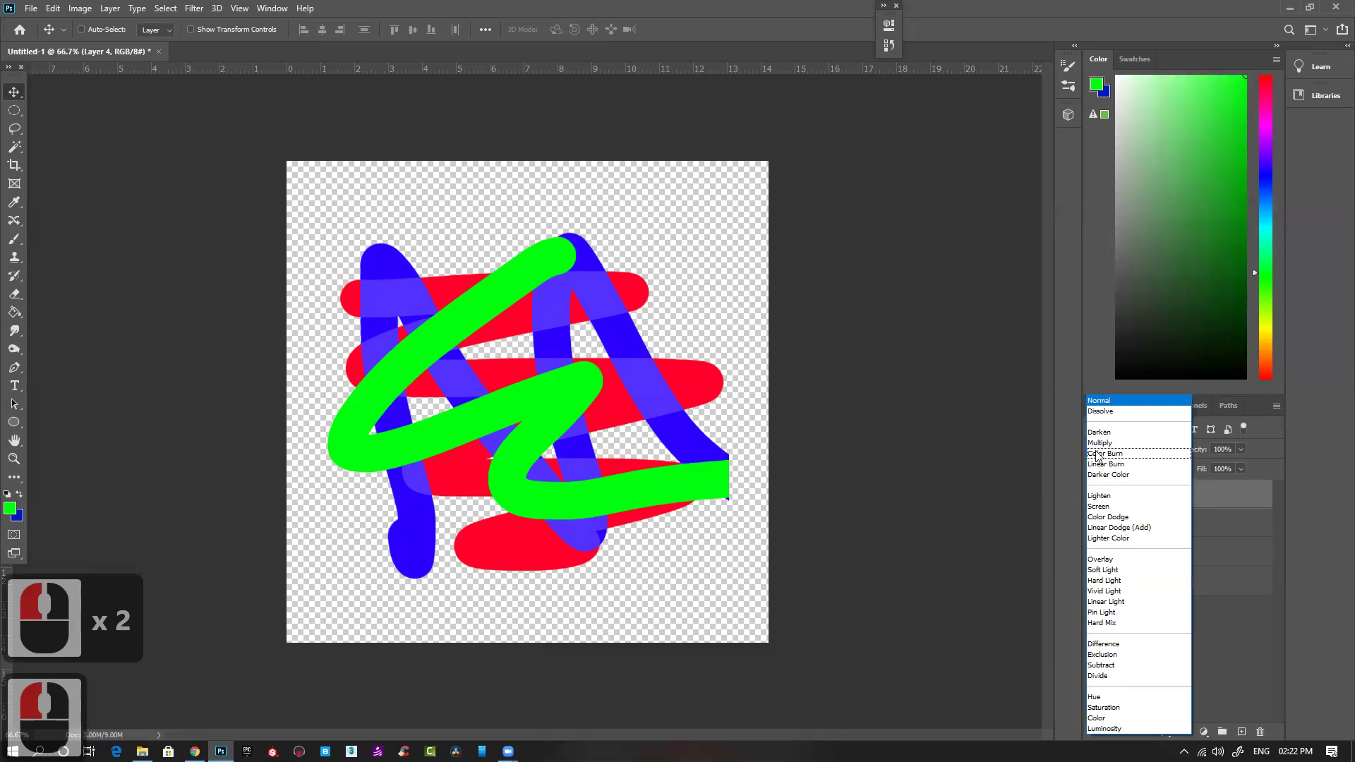
pyautogui.click(1103, 524)
pyautogui.click(1148, 451)
pyautogui.click(1145, 473)
pyautogui.click(1196, 526)
pyautogui.click(1126, 444)
pyautogui.click(1127, 444)
pyautogui.click(1121, 401)
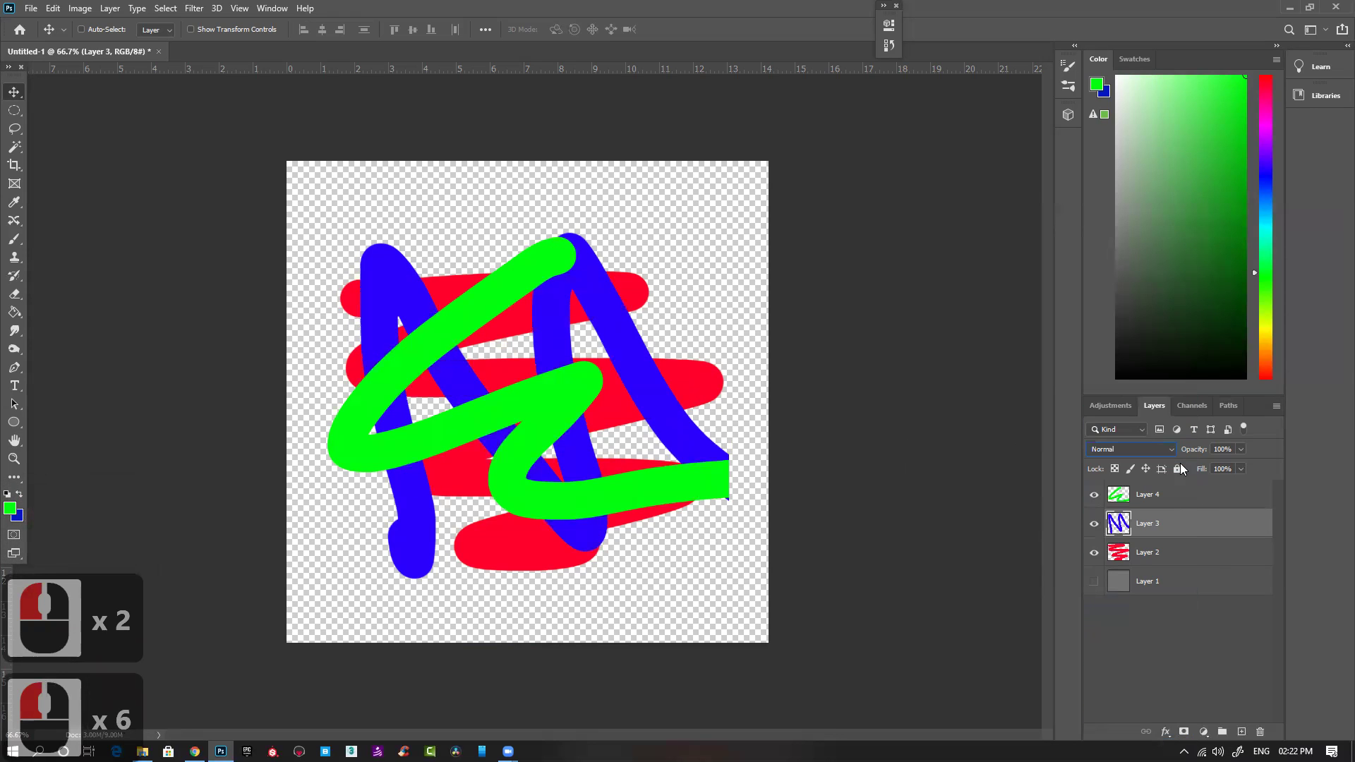
# Step: Restrict the blue stroke layer to the B channel by turning off its R and G channels in the advanced blending options
pyautogui.doubleClick(1117, 528)
pyautogui.click(1002, 254)
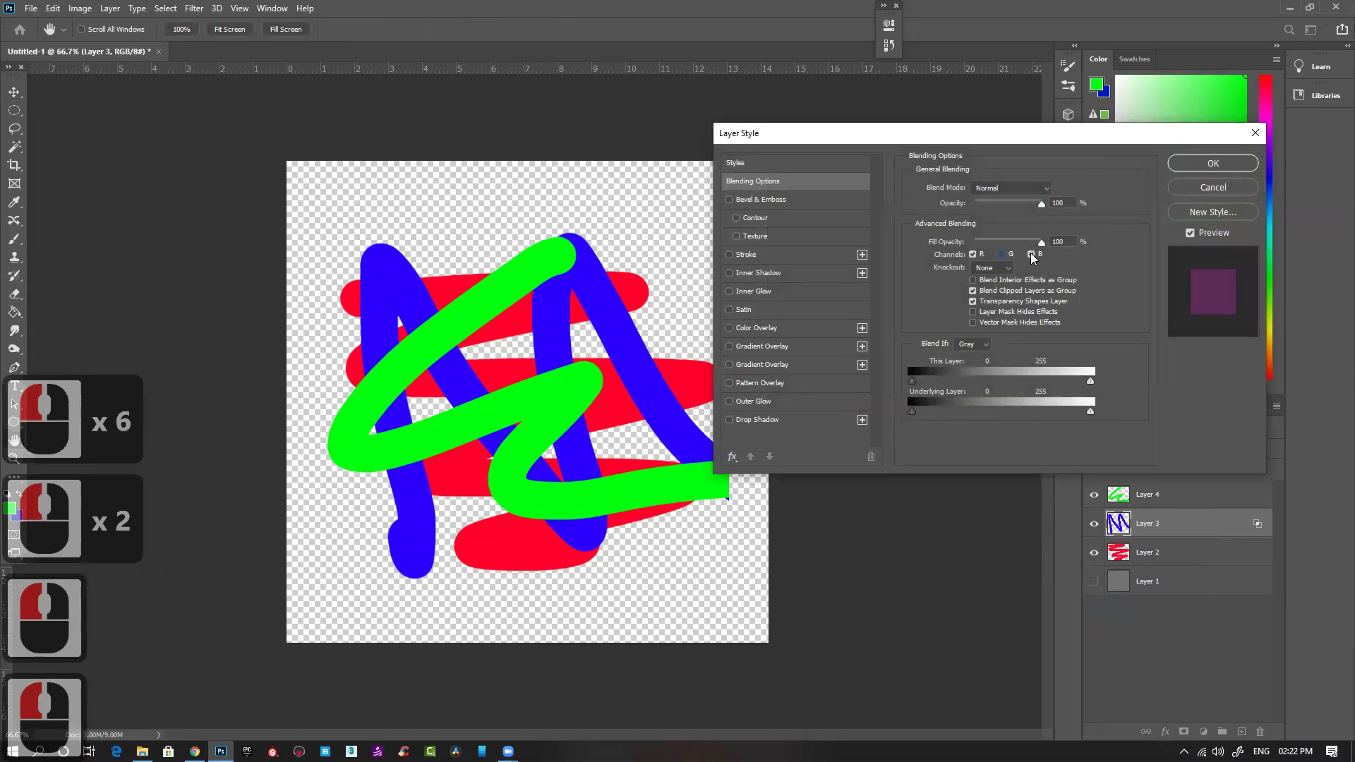
pyautogui.click(974, 254)
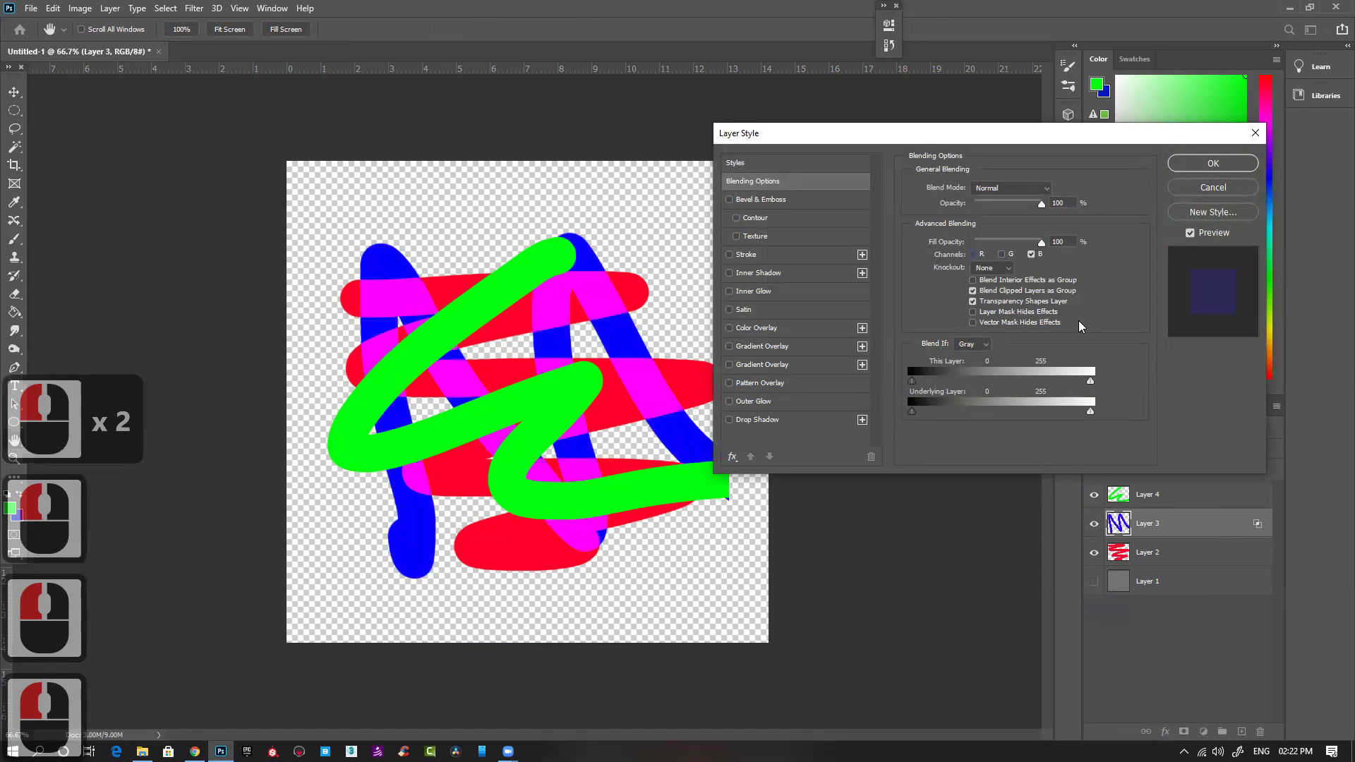
pyautogui.click(1221, 163)
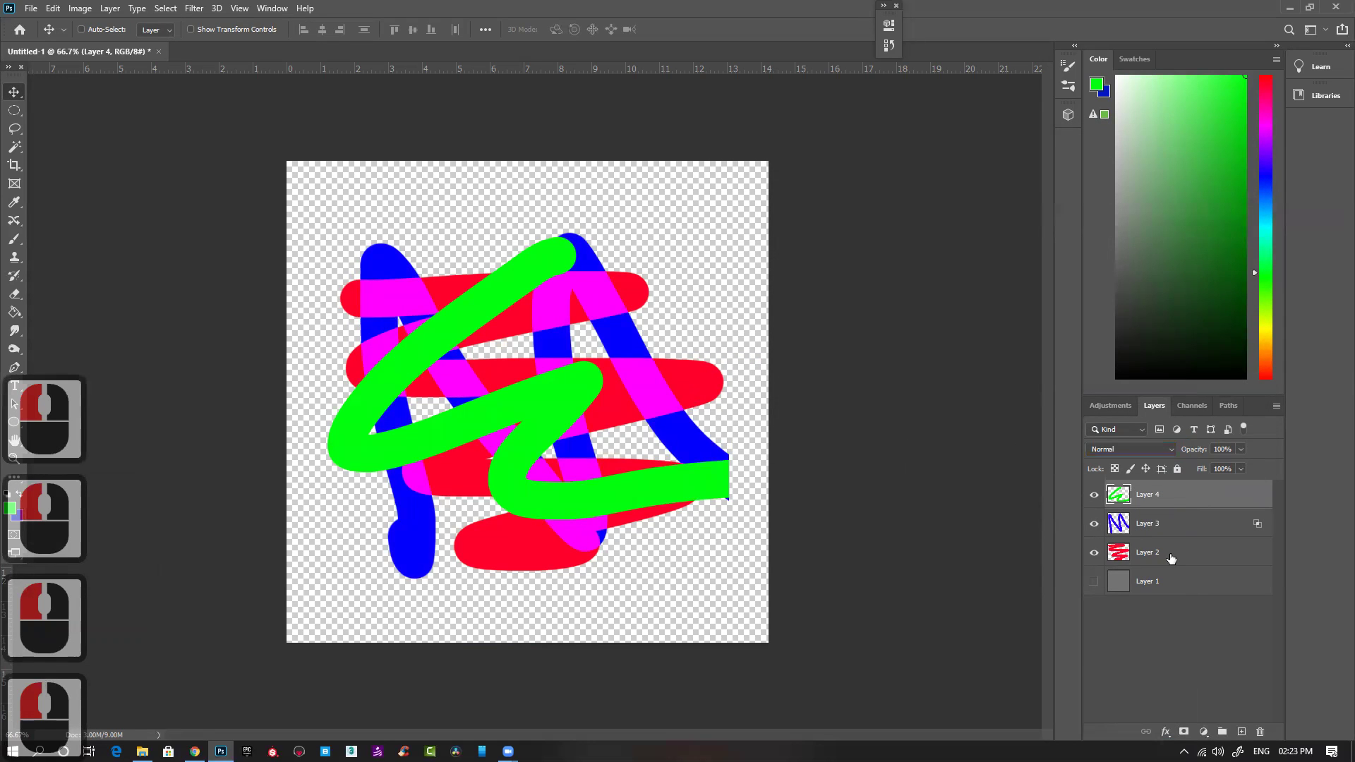
# Step: Restrict the green stroke layer to the G channel by turning off its R and B channels
pyautogui.doubleClick(1200, 494)
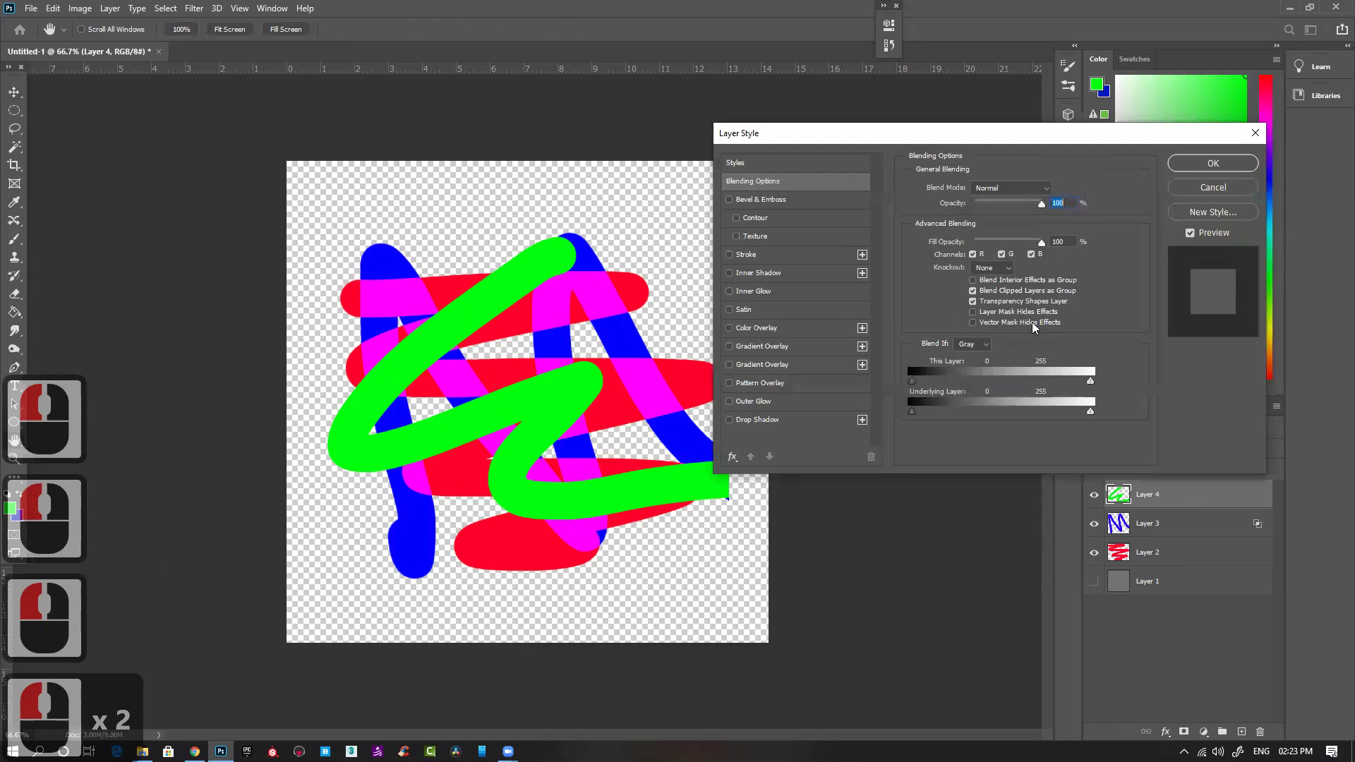
pyautogui.click(974, 254)
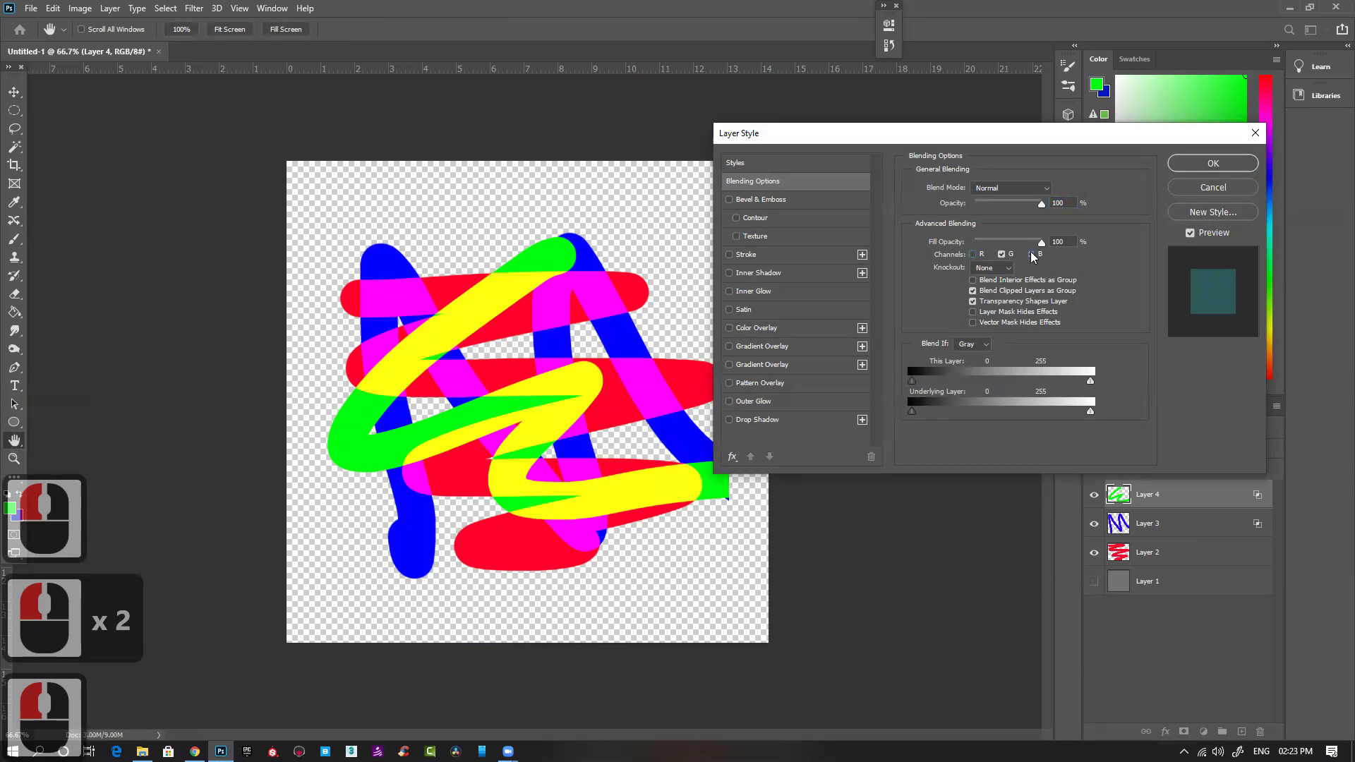
pyautogui.click(1033, 254)
pyautogui.click(1211, 165)
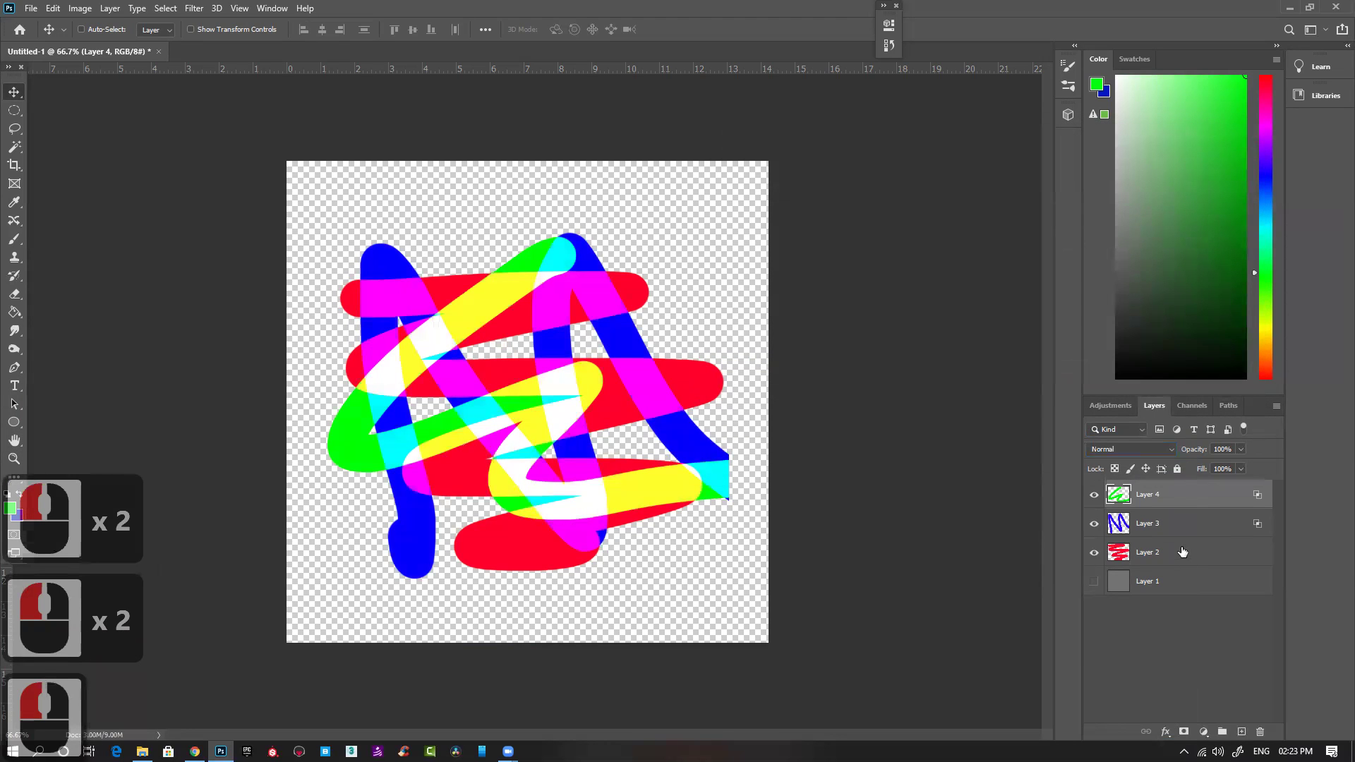
# Step: Restrict the red stroke layer to the R channel by turning off its G and B channels
pyautogui.doubleClick(1182, 552)
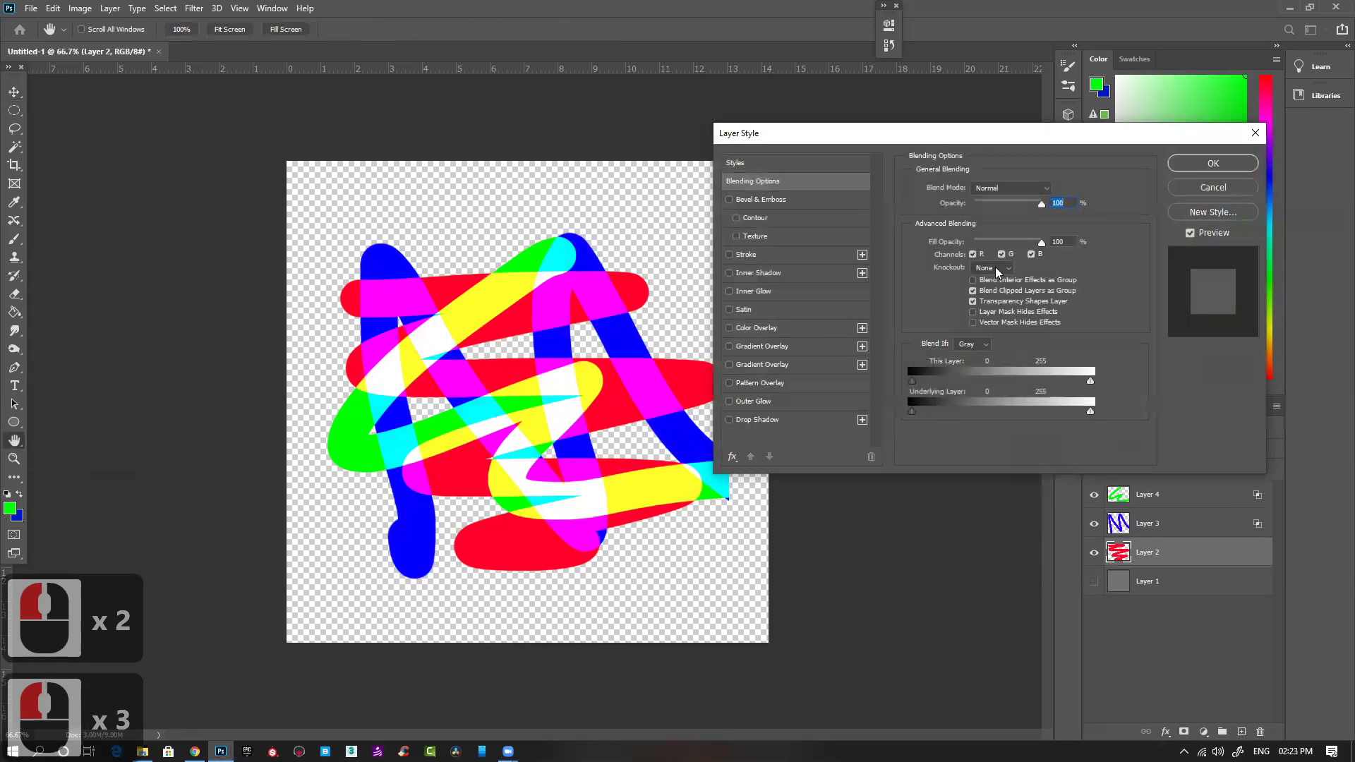
pyautogui.click(1003, 255)
pyautogui.click(1033, 255)
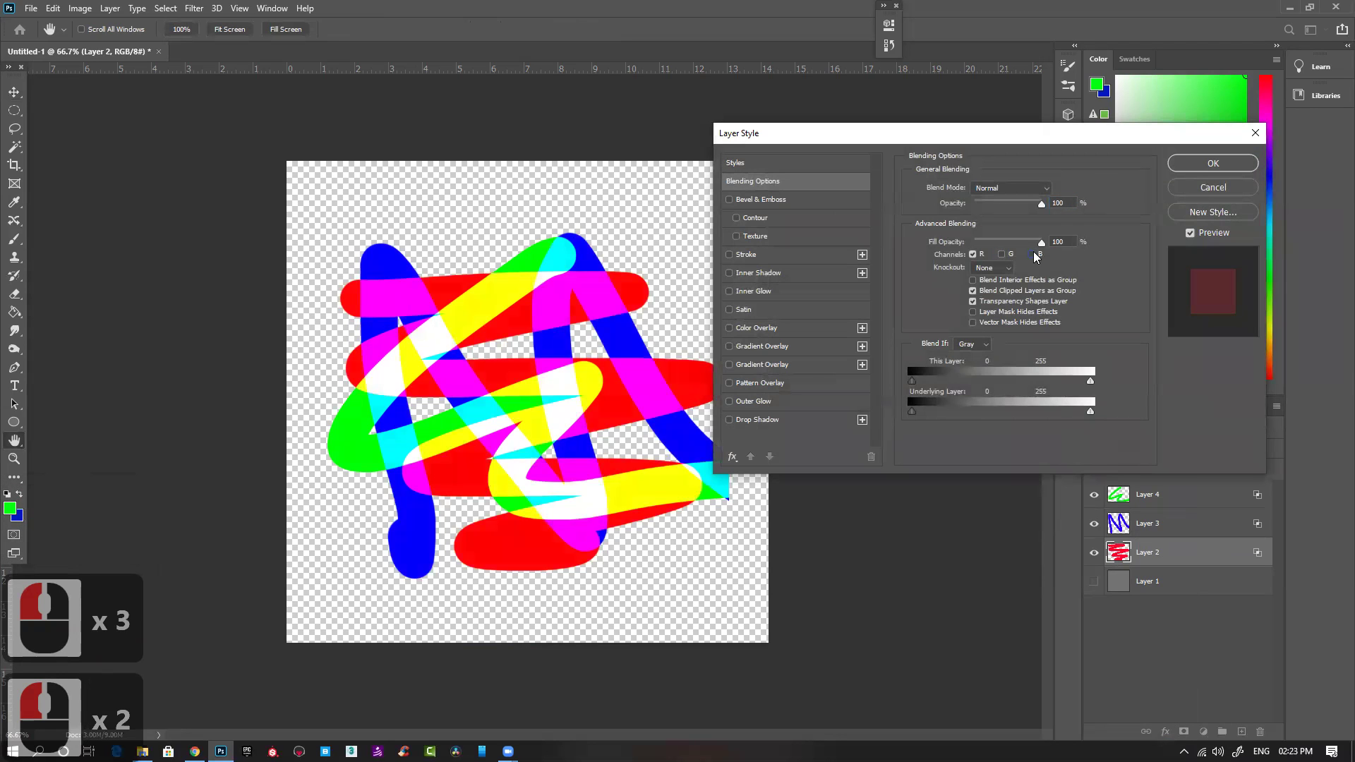
pyautogui.click(1211, 164)
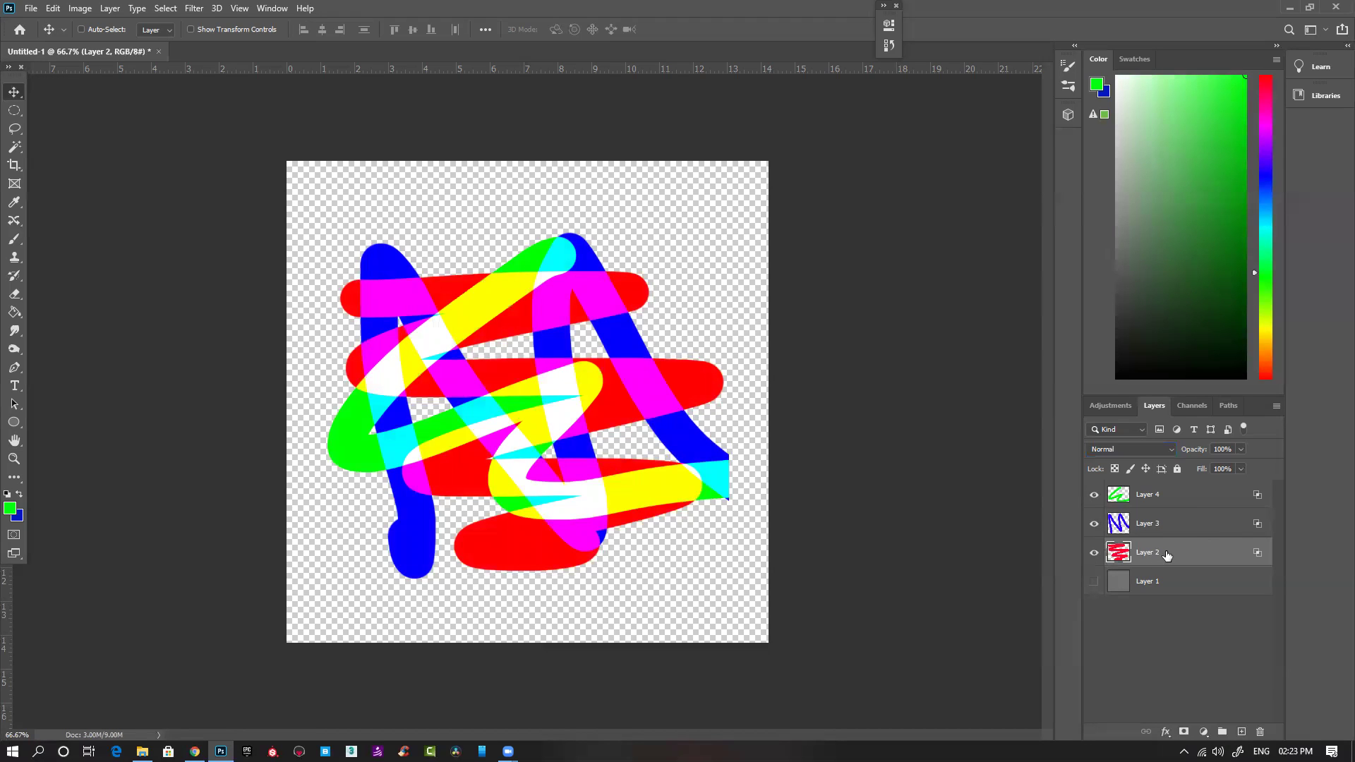
# Step: Delete the green, blue and red stroke layers and show the gray background layer again
pyautogui.click(1226, 526)
pyautogui.click(1172, 502)
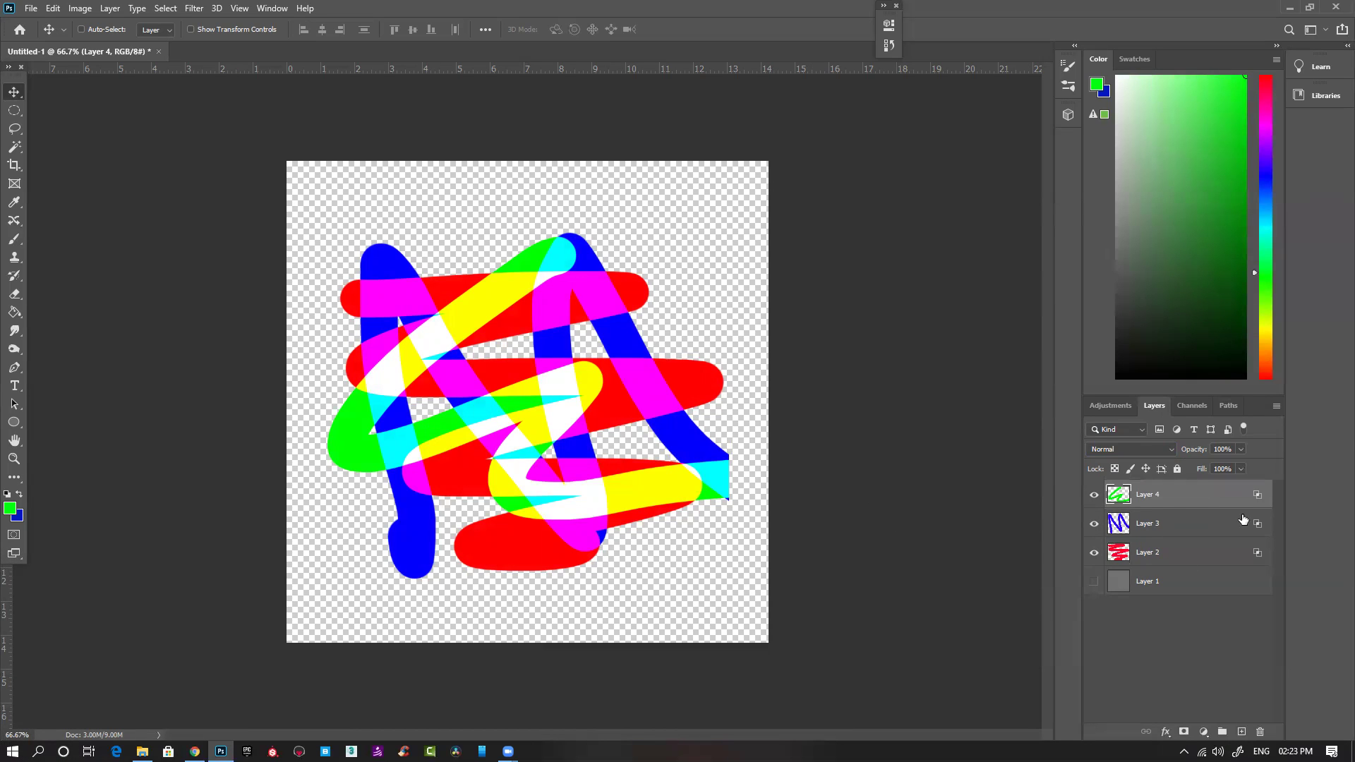
pyautogui.press('Delete')
pyautogui.press('Delete')
pyautogui.press('Delete')
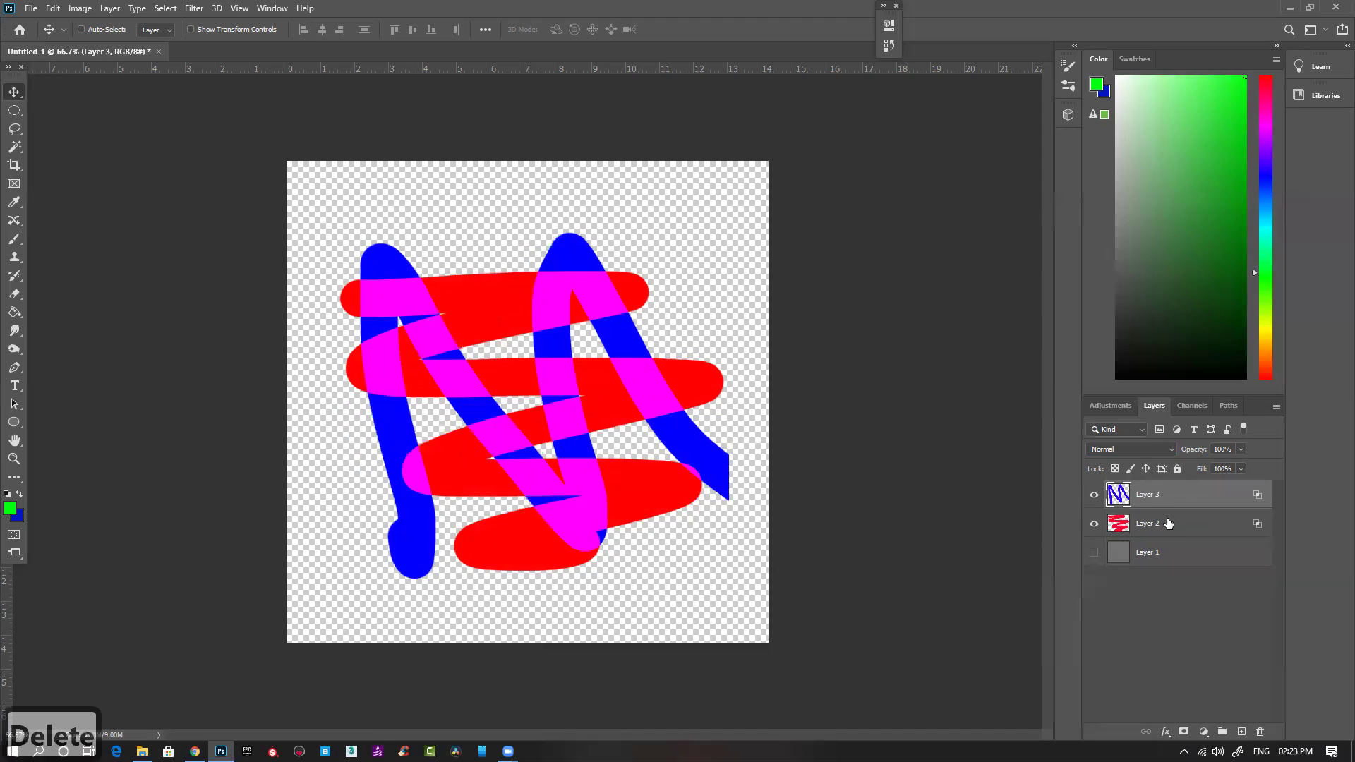
pyautogui.click(1095, 496)
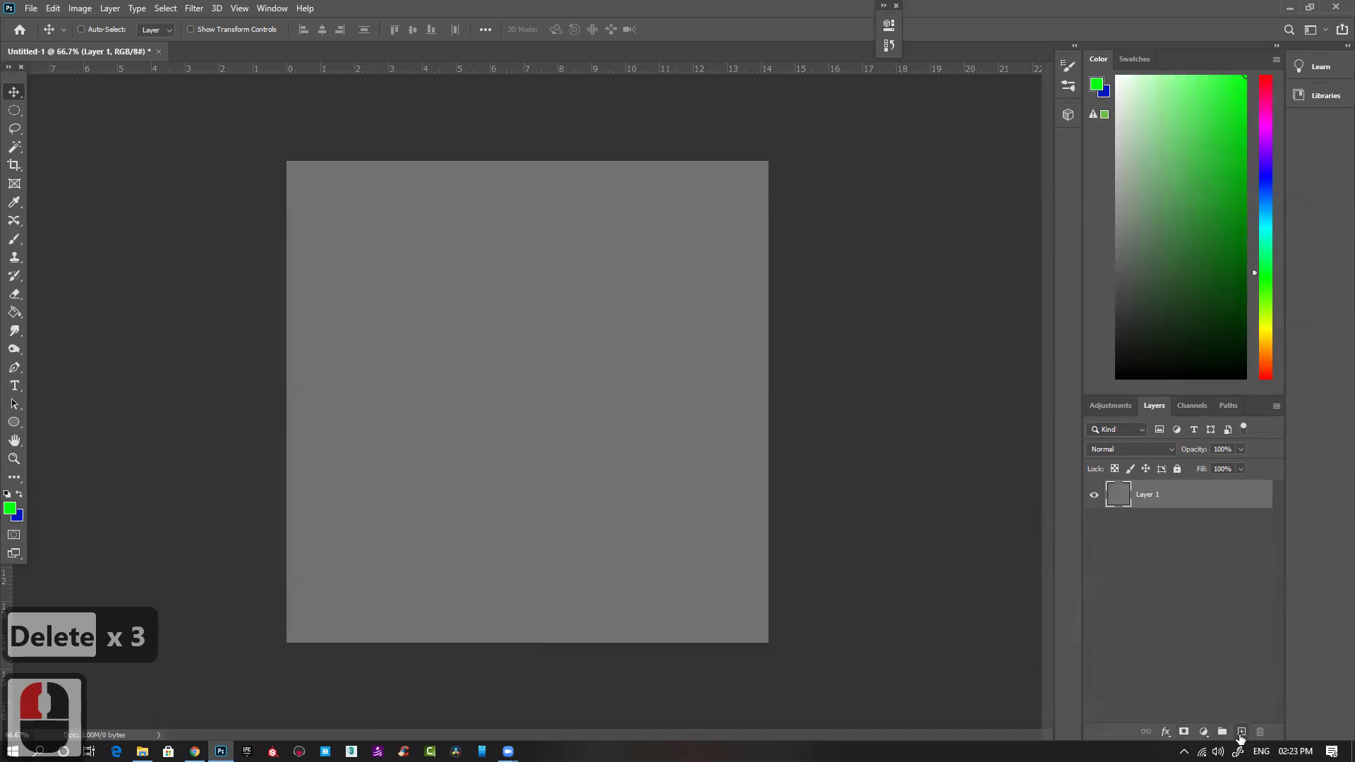
# Step: Add a new empty layer above the gray background and set the foreground color to a bright orange-red
pyautogui.click(1241, 732)
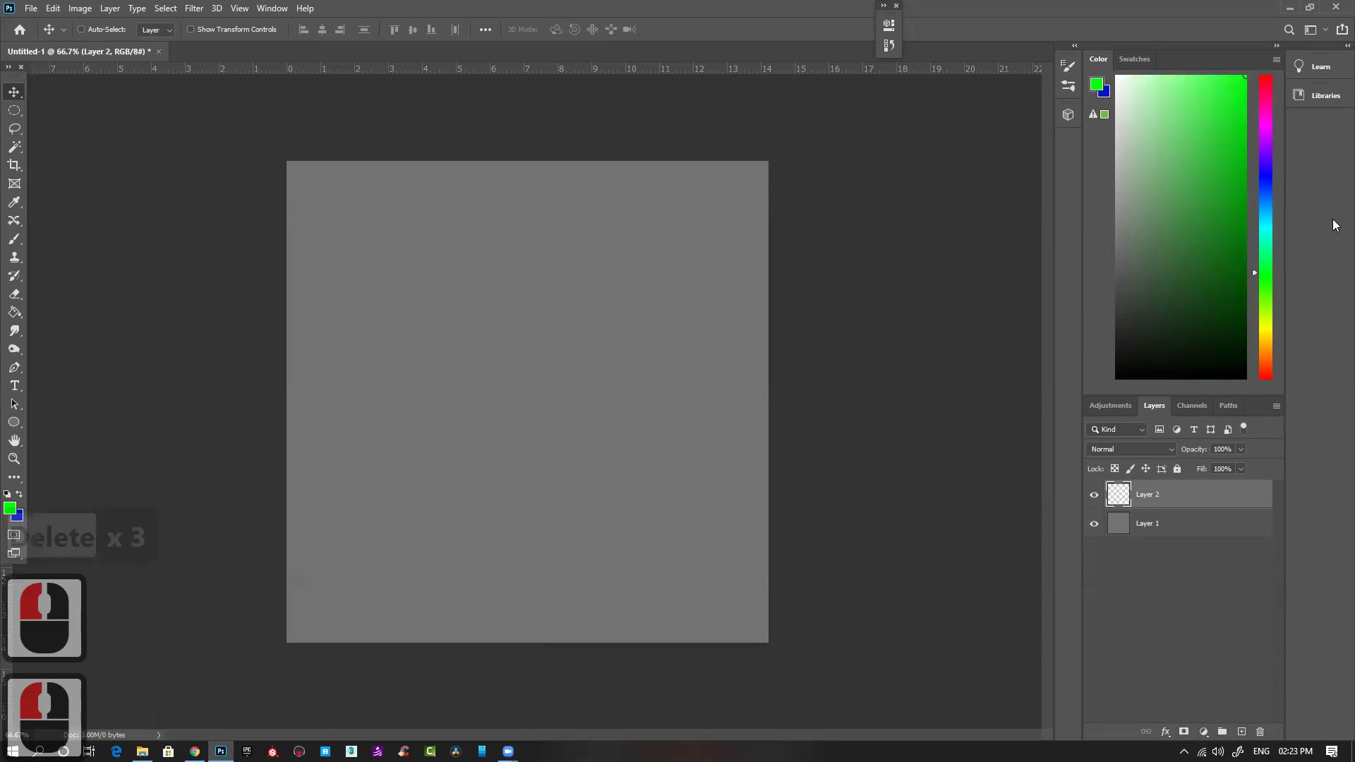
pyautogui.click(1266, 76)
pyautogui.moveTo(1268, 355); pyautogui.dragTo(1266, 366)
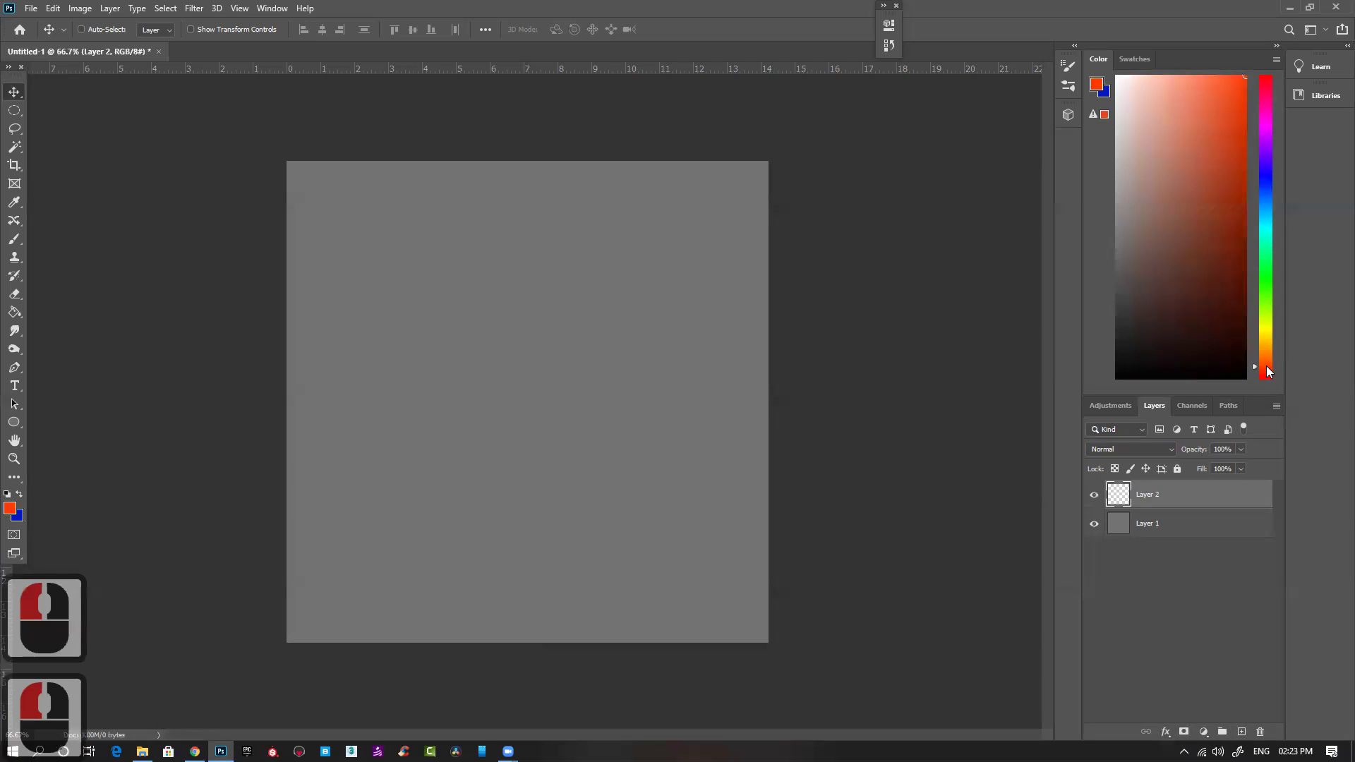
pyautogui.click(1254, 77)
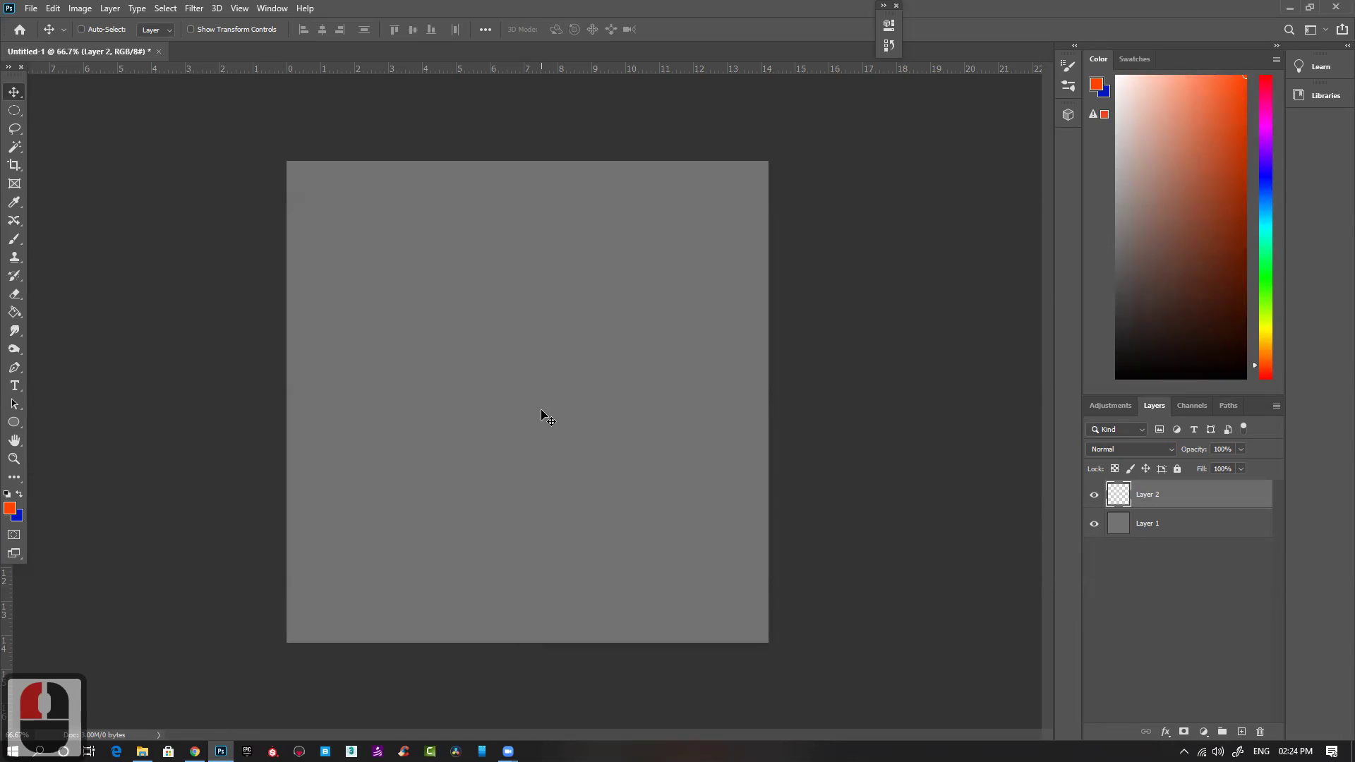
# Step: Activate the Brush tool and reduce its size to 30 px
pyautogui.press('b')
pyautogui.press('[')
pyautogui.press('[')
pyautogui.press('[')
pyautogui.press('[')
pyautogui.press('[')
pyautogui.press('[')
pyautogui.press('[')
pyautogui.press('[')
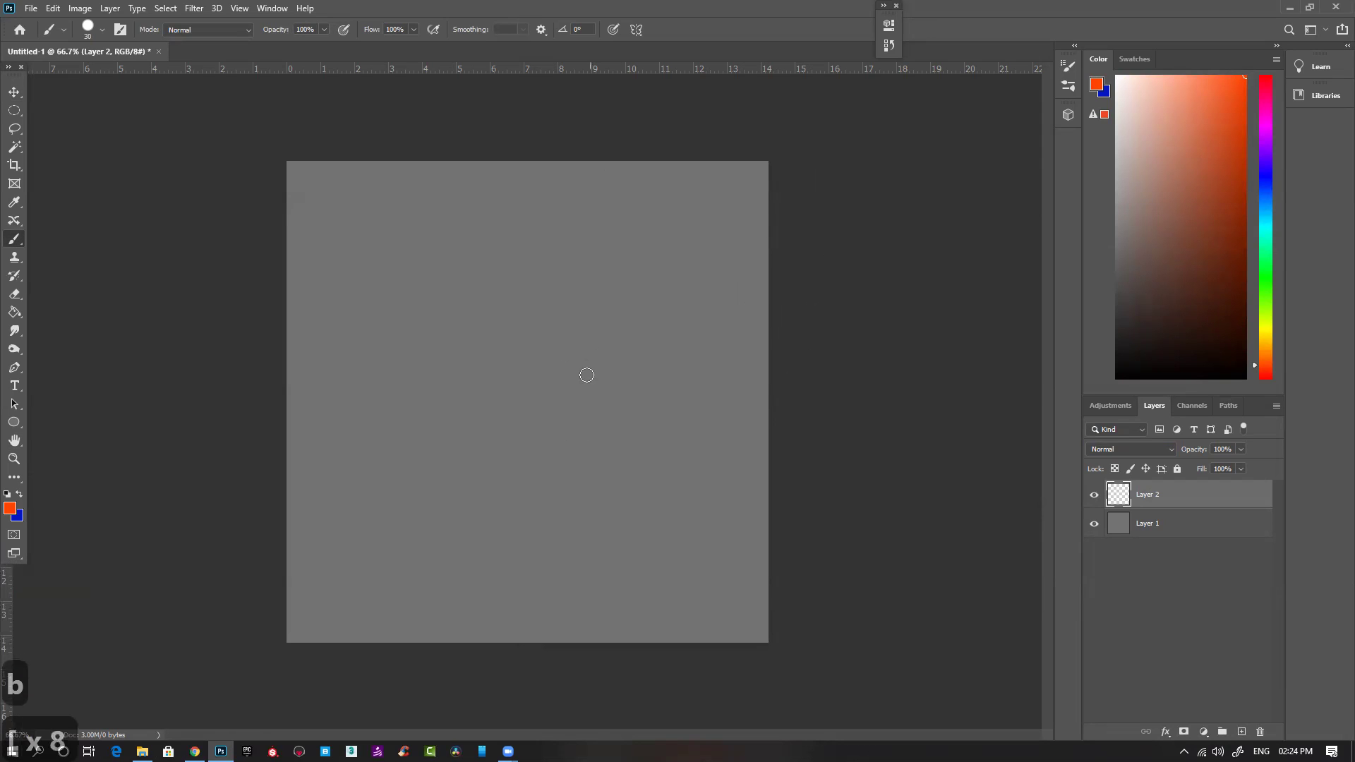
# Step: Try a vertical orange-red test stroke and a short dab with the Hard Round brush in the canvas's upper-left area
pyautogui.click(615, 335)
pyautogui.hotkey('ctrl', 'z')
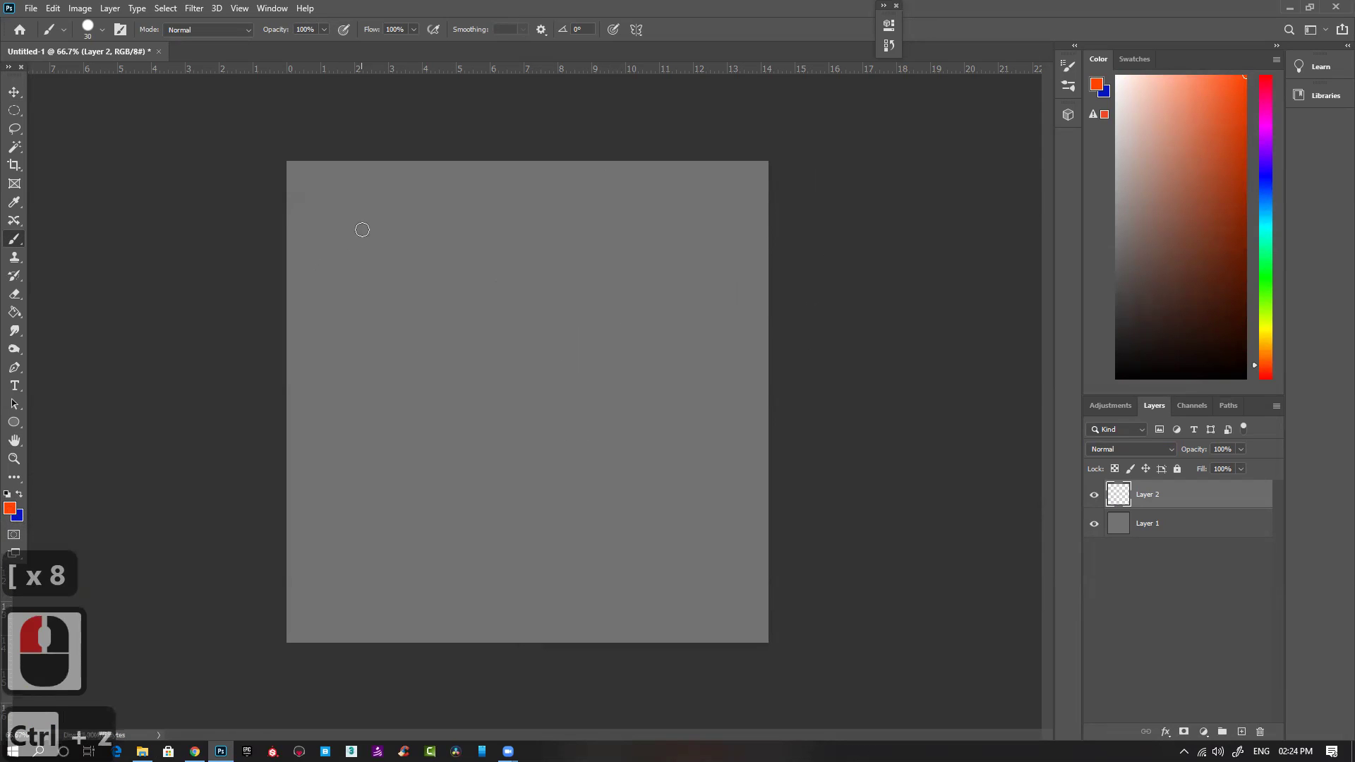
pyautogui.moveTo(361, 227); pyautogui.dragTo(375, 384)
pyautogui.click(381, 385)
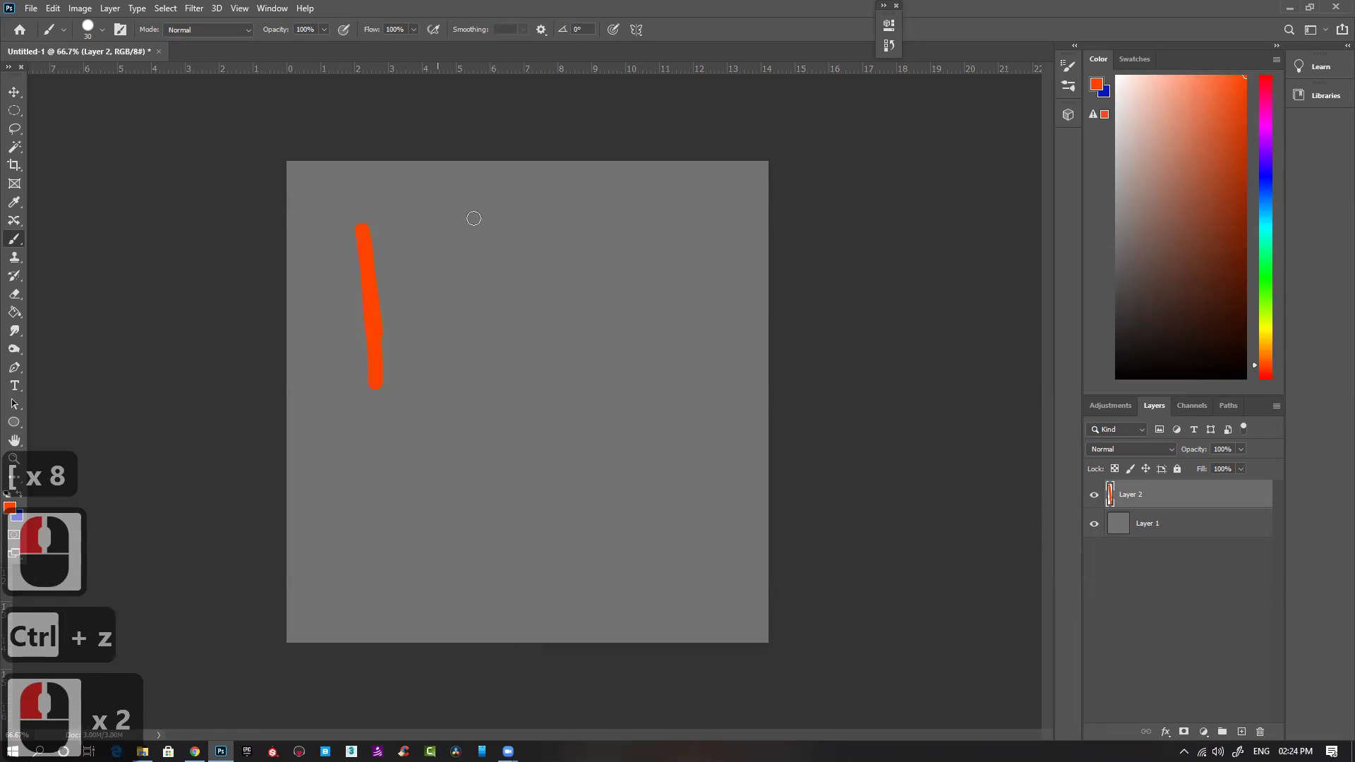
pyautogui.rightClick(422, 242)
pyautogui.click(424, 370)
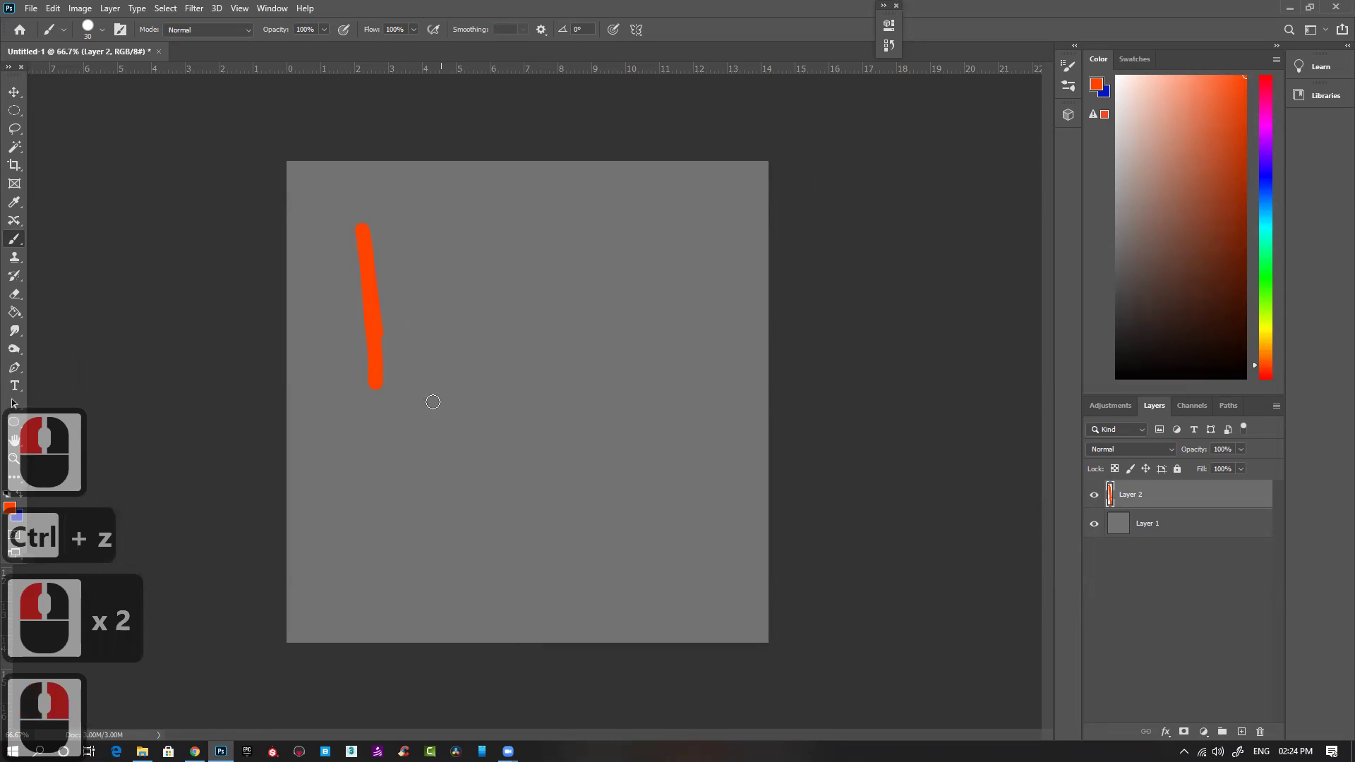
pyautogui.moveTo(430, 402); pyautogui.dragTo(443, 406)
# Step: Switch to the Soft Round Pressure Opacity and Flow brush and clear everything painted on the new layer
pyautogui.rightClick(485, 402)
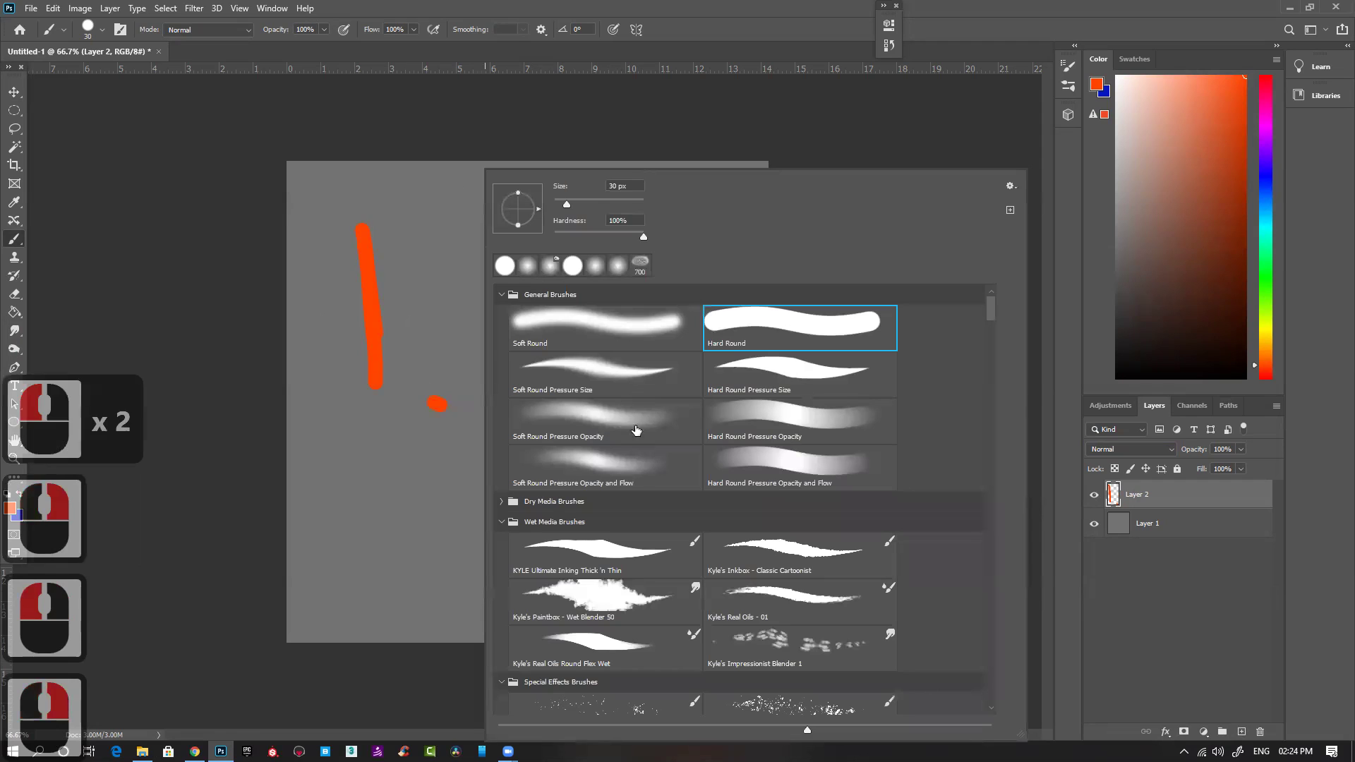
pyautogui.click(619, 464)
pyautogui.click(352, 278)
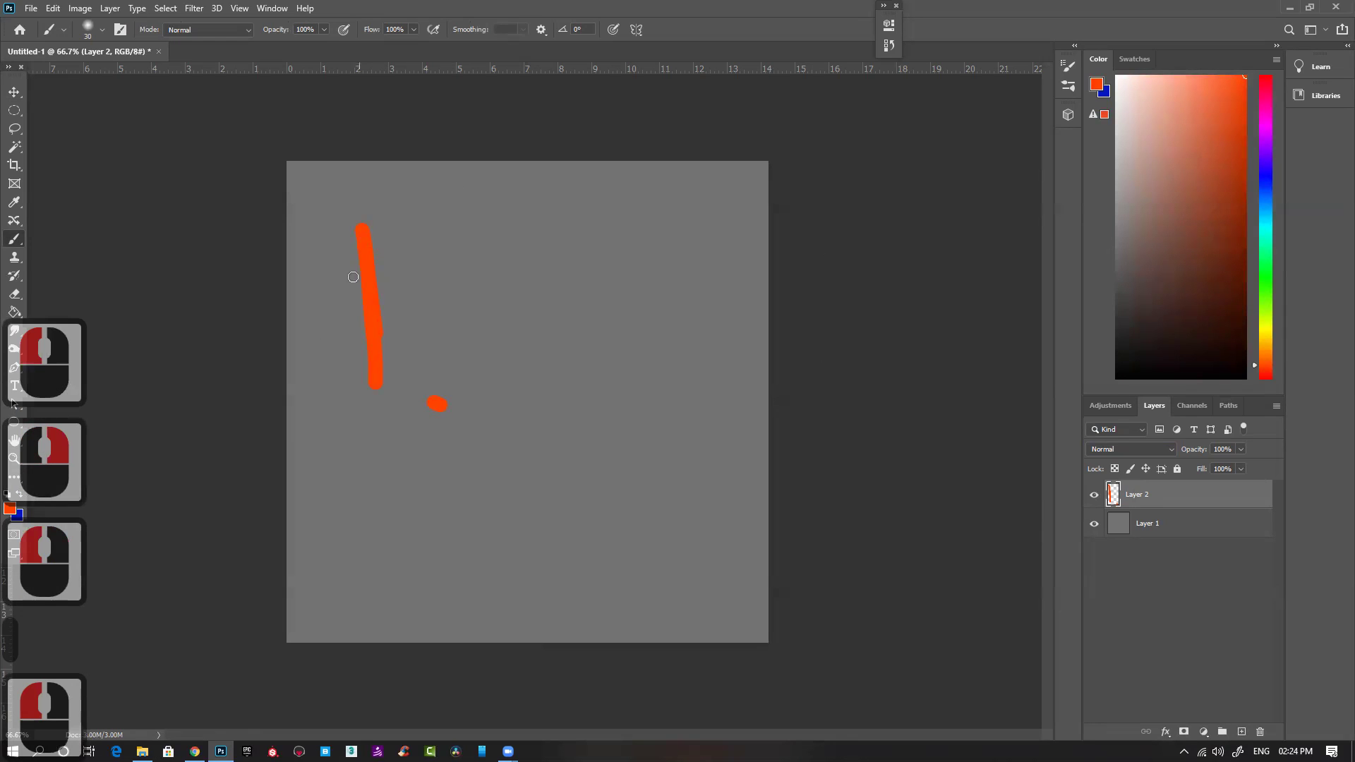
pyautogui.hotkey('ctrl', 'a')
pyautogui.press('Delete')
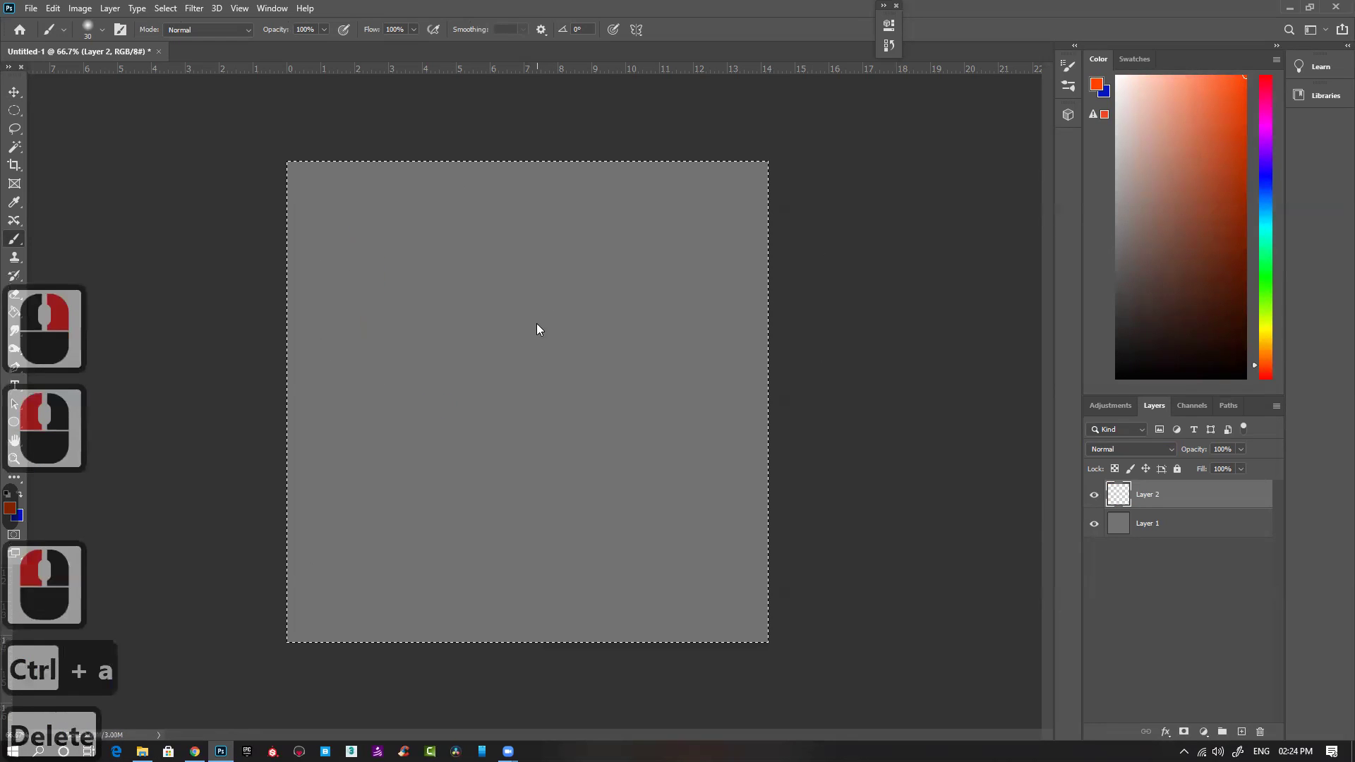
pyautogui.hotkey('ctrl', 'd')
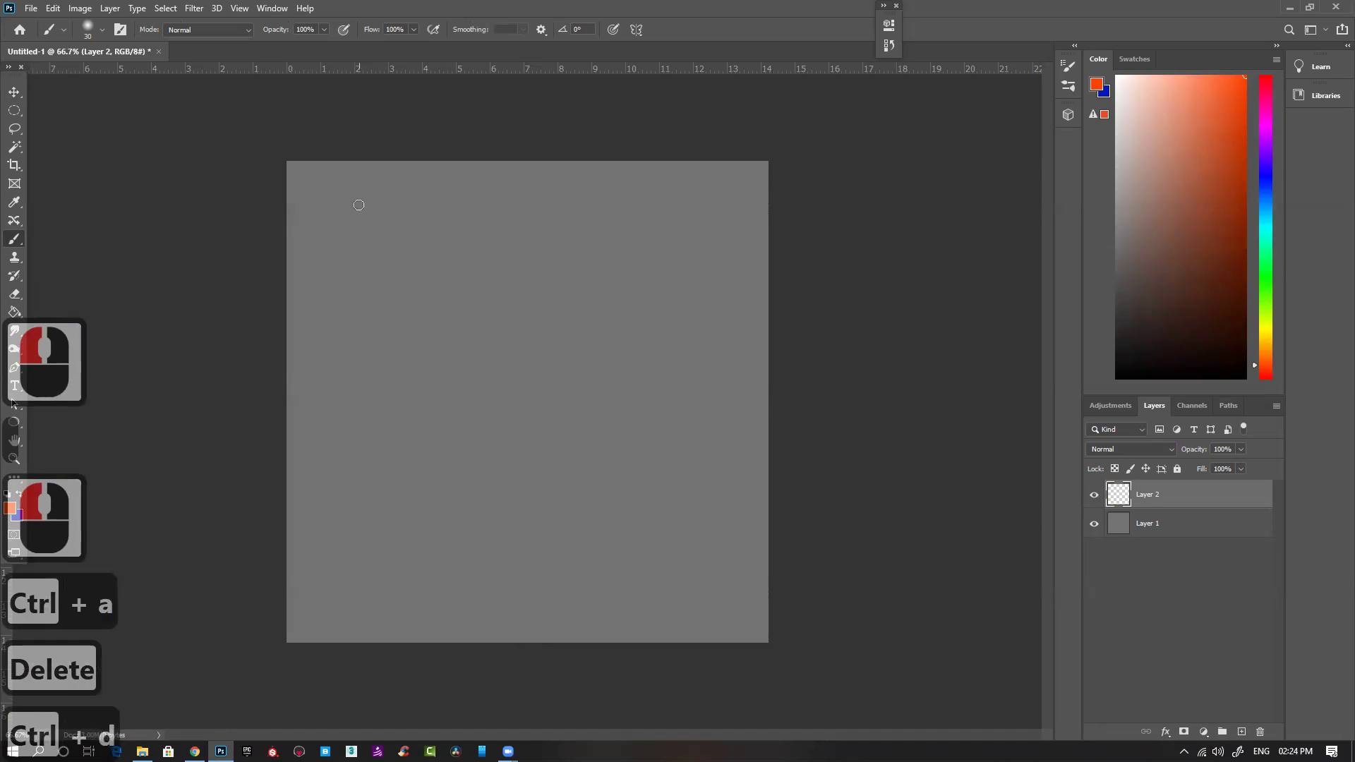
# Step: Paint a horizontal orange-red stroke in the canvas's upper-left area and brighten its middle with yellow-orange
pyautogui.moveTo(358, 204); pyautogui.dragTo(438, 199)
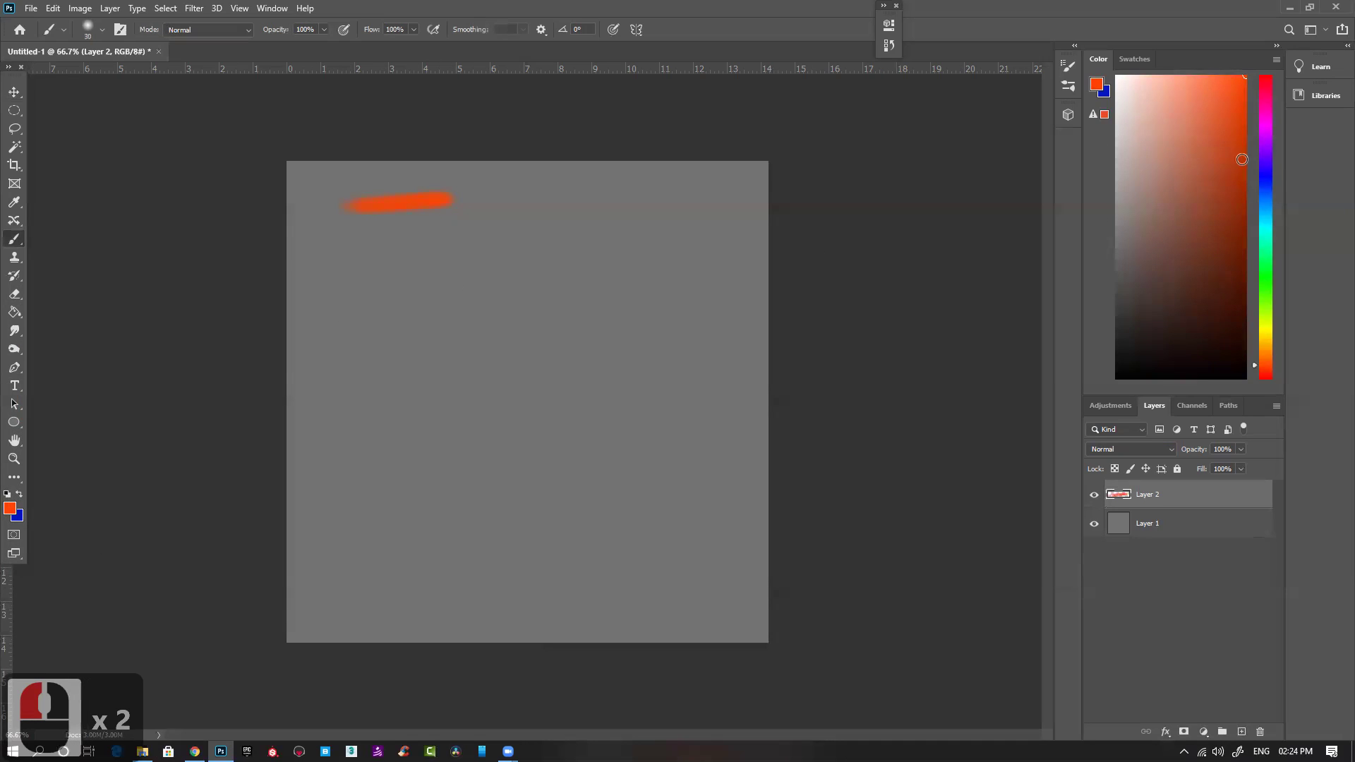
pyautogui.click(1268, 345)
pyautogui.click(1229, 87)
pyautogui.moveTo(376, 205); pyautogui.dragTo(428, 199)
pyautogui.moveTo(377, 203); pyautogui.dragTo(438, 197)
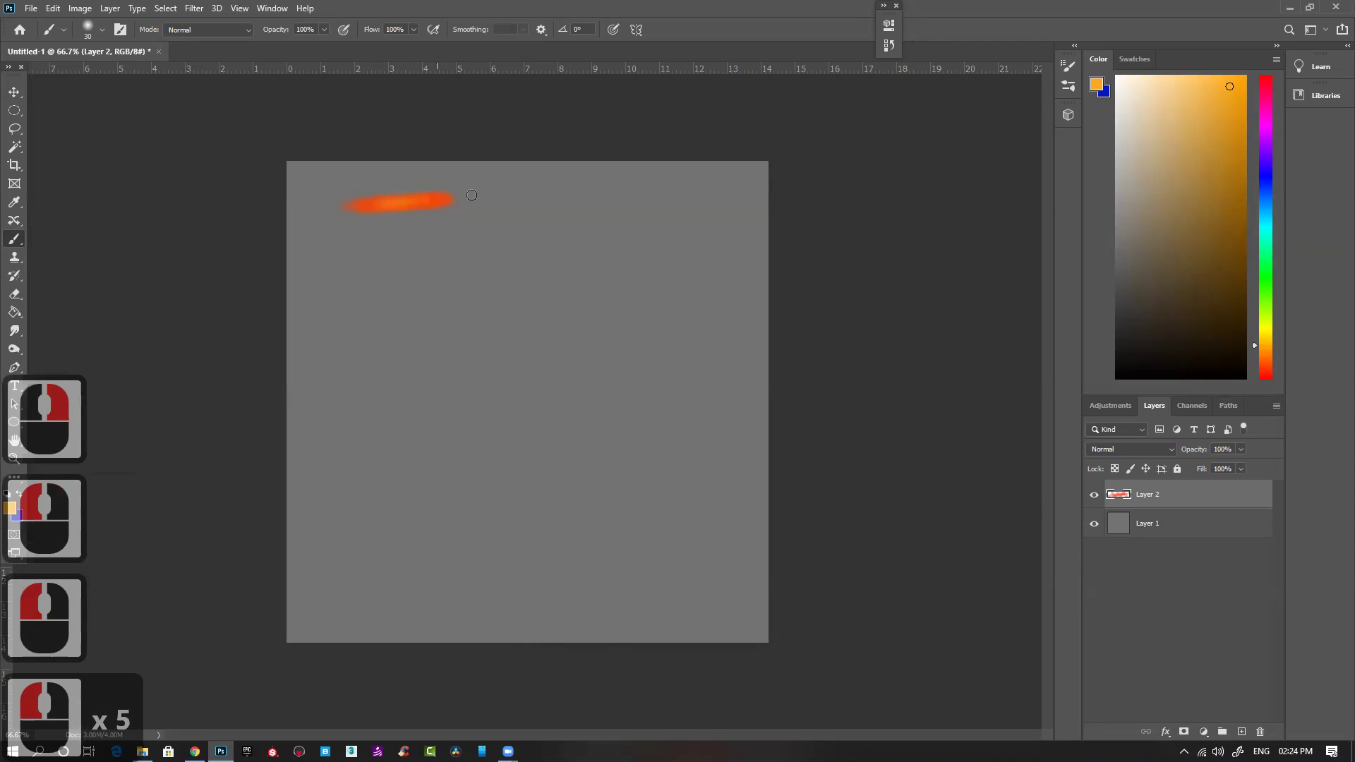
# Step: Enlarge the brush to 125 px and dab a faint yellow-orange glow around the middle of the stroke
pyautogui.press(']')
pyautogui.press(']')
pyautogui.press(']')
pyautogui.press(']')
pyautogui.press(']')
pyautogui.press(']')
pyautogui.press(']')
pyautogui.press(']')
pyautogui.press(']')
pyautogui.press(']')
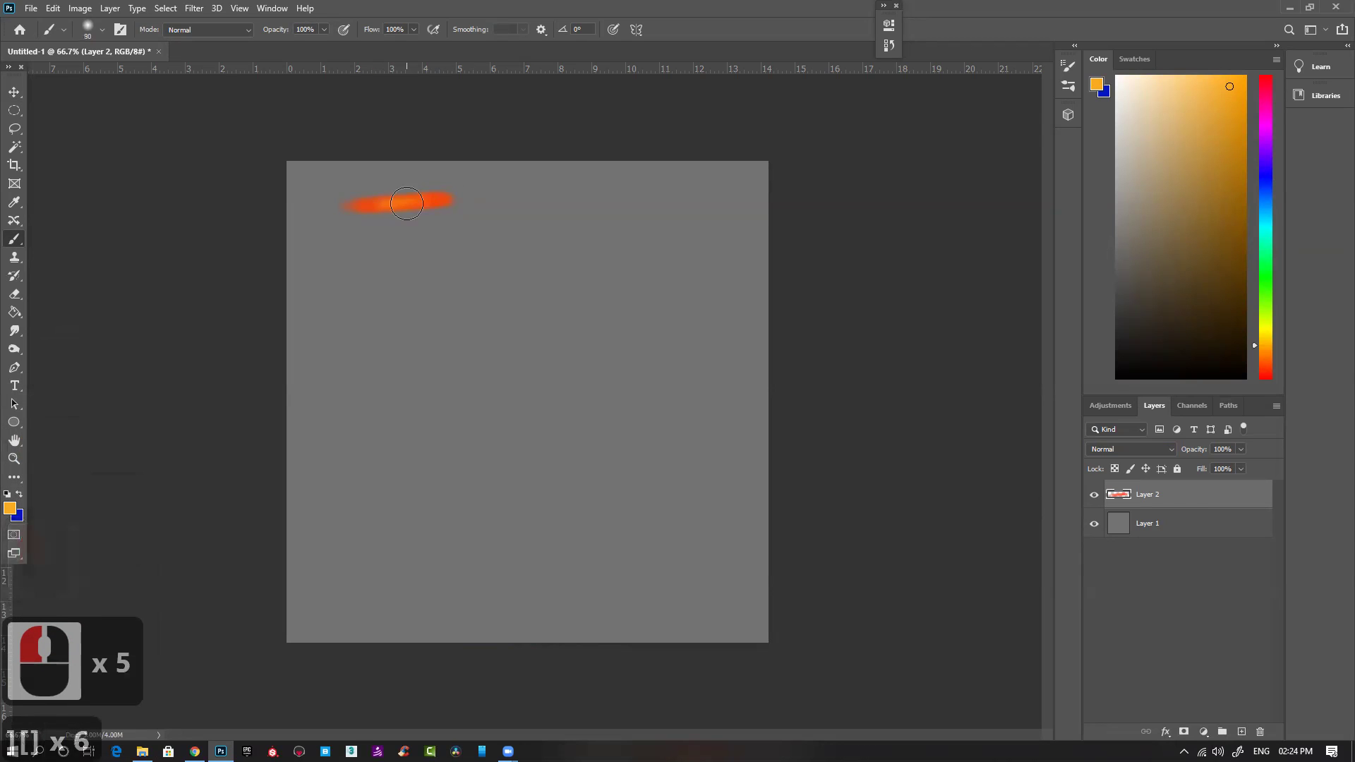
pyautogui.click(391, 197)
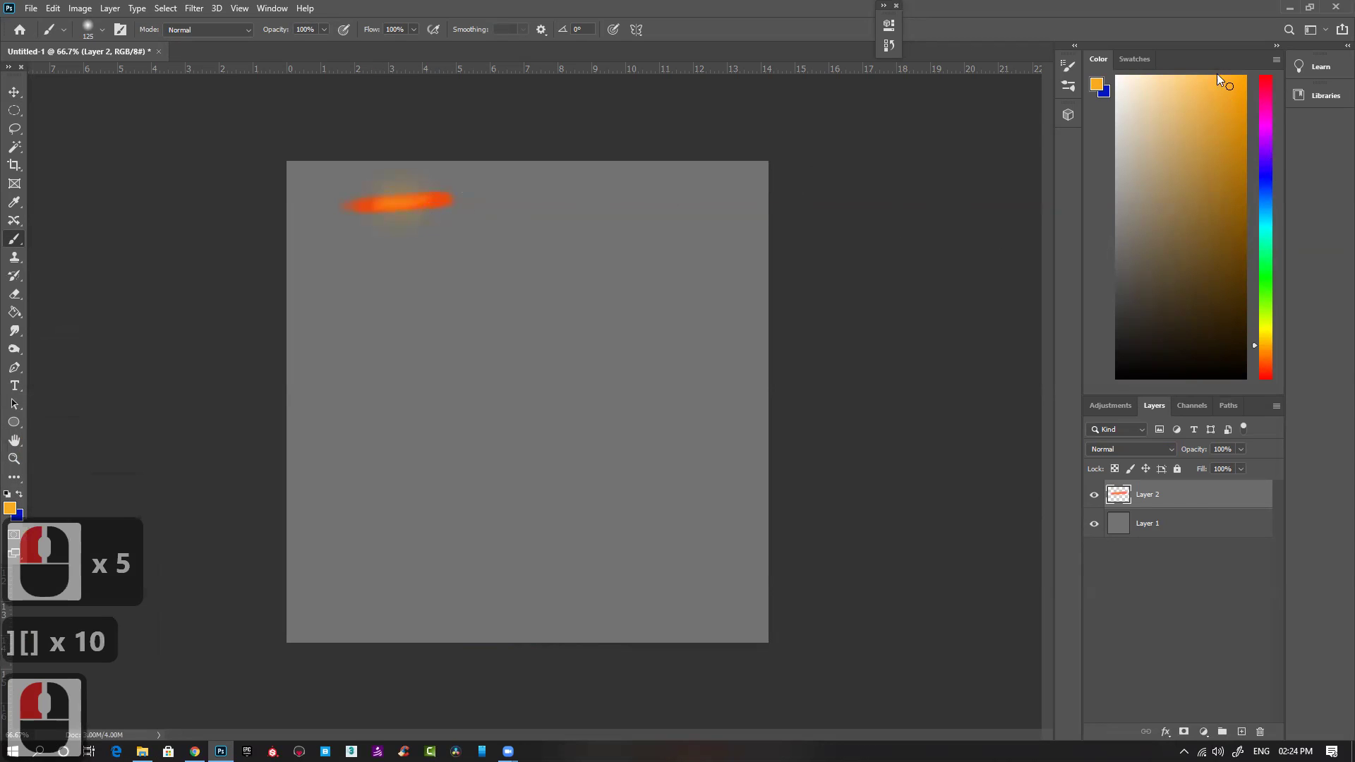
# Step: Change the foreground color to pale yellow and build up a bright core along the stroke's middle with small brush dabs
pyautogui.click(1263, 330)
pyautogui.press('[')
pyautogui.press('[')
pyautogui.press('[')
pyautogui.press('[')
pyautogui.press('[')
pyautogui.press('[')
pyautogui.press('[')
pyautogui.press('[')
pyautogui.press('[')
pyautogui.press('[')
pyautogui.press('[')
pyautogui.press('[')
pyautogui.press('[')
pyautogui.press('[')
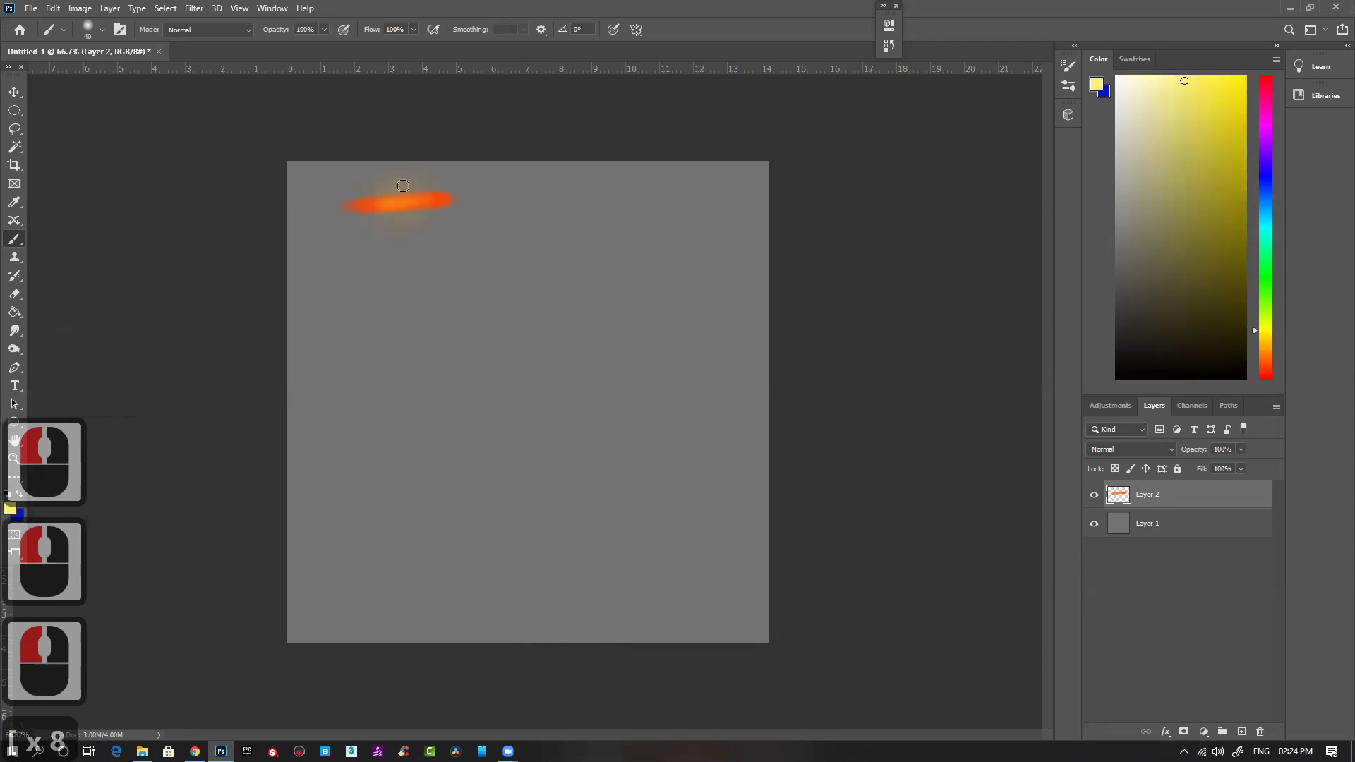
pyautogui.click(387, 202)
pyautogui.click(388, 203)
pyautogui.press(']')
pyautogui.press(']')
pyautogui.press(']')
pyautogui.click(387, 204)
pyautogui.click(390, 203)
pyautogui.click(395, 204)
pyautogui.click(397, 201)
pyautogui.click(398, 201)
pyautogui.click(401, 201)
pyautogui.click(438, 198)
pyautogui.click(380, 203)
pyautogui.click(403, 200)
pyautogui.click(384, 203)
pyautogui.click(439, 197)
pyautogui.click(409, 201)
pyautogui.click(415, 200)
# Step: Enlarge the brush to 80 px and soften the core with two broader pale yellow dabs
pyautogui.press(']')
pyautogui.press(']')
pyautogui.press(']')
pyautogui.press(']')
pyautogui.press(']')
pyautogui.press(']')
pyautogui.click(374, 204)
pyautogui.click(419, 201)
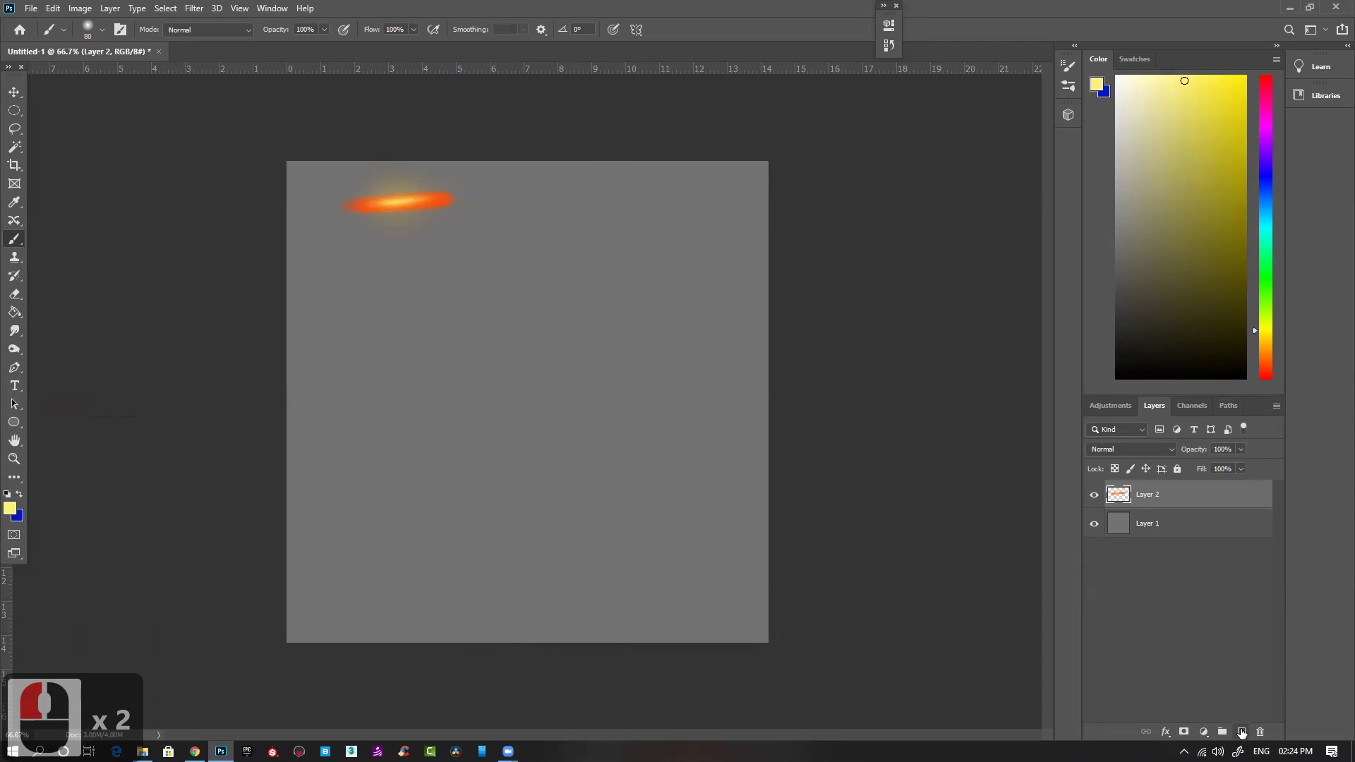
# Step: Set the foreground color to bright orange-red and the brush's painting mode to Screen, staying on the same layer
pyautogui.click(1242, 732)
pyautogui.hotkey('ctrl', 'z')
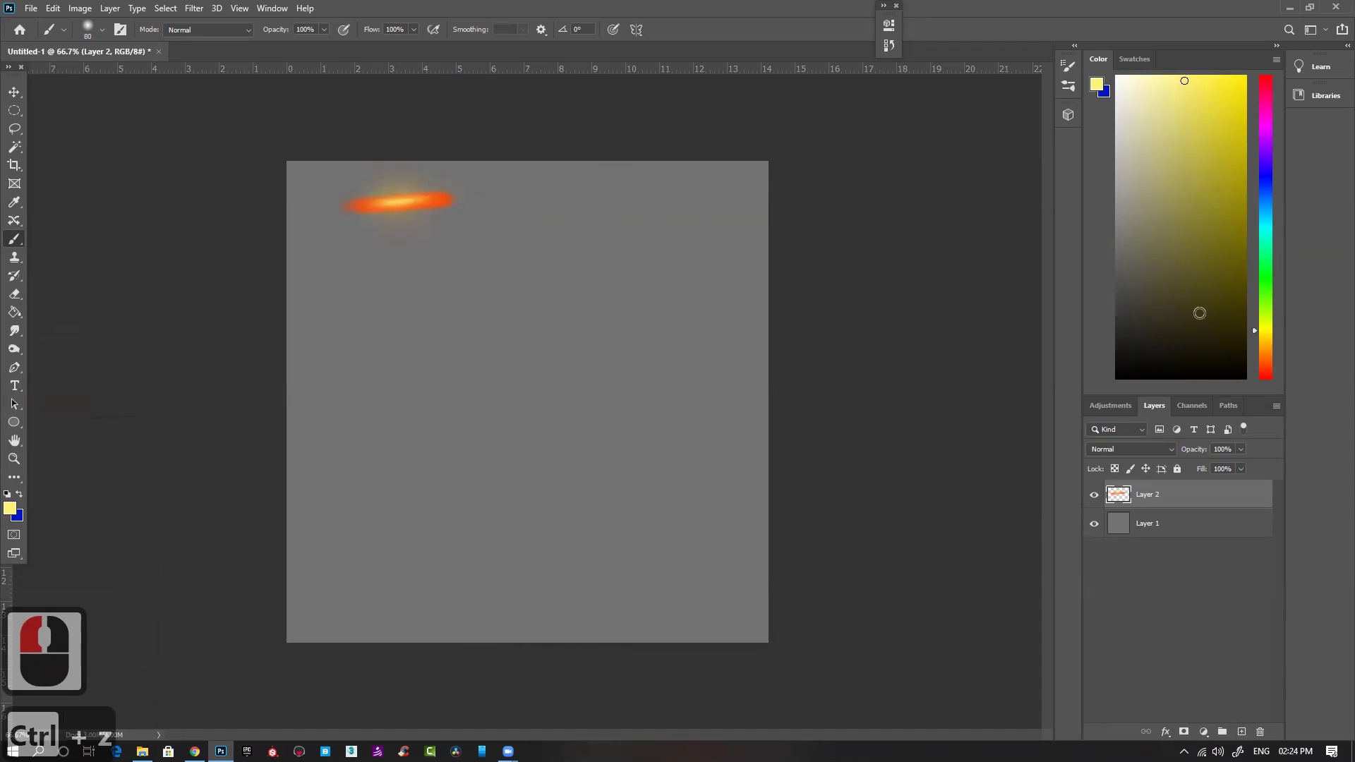
pyautogui.click(1268, 365)
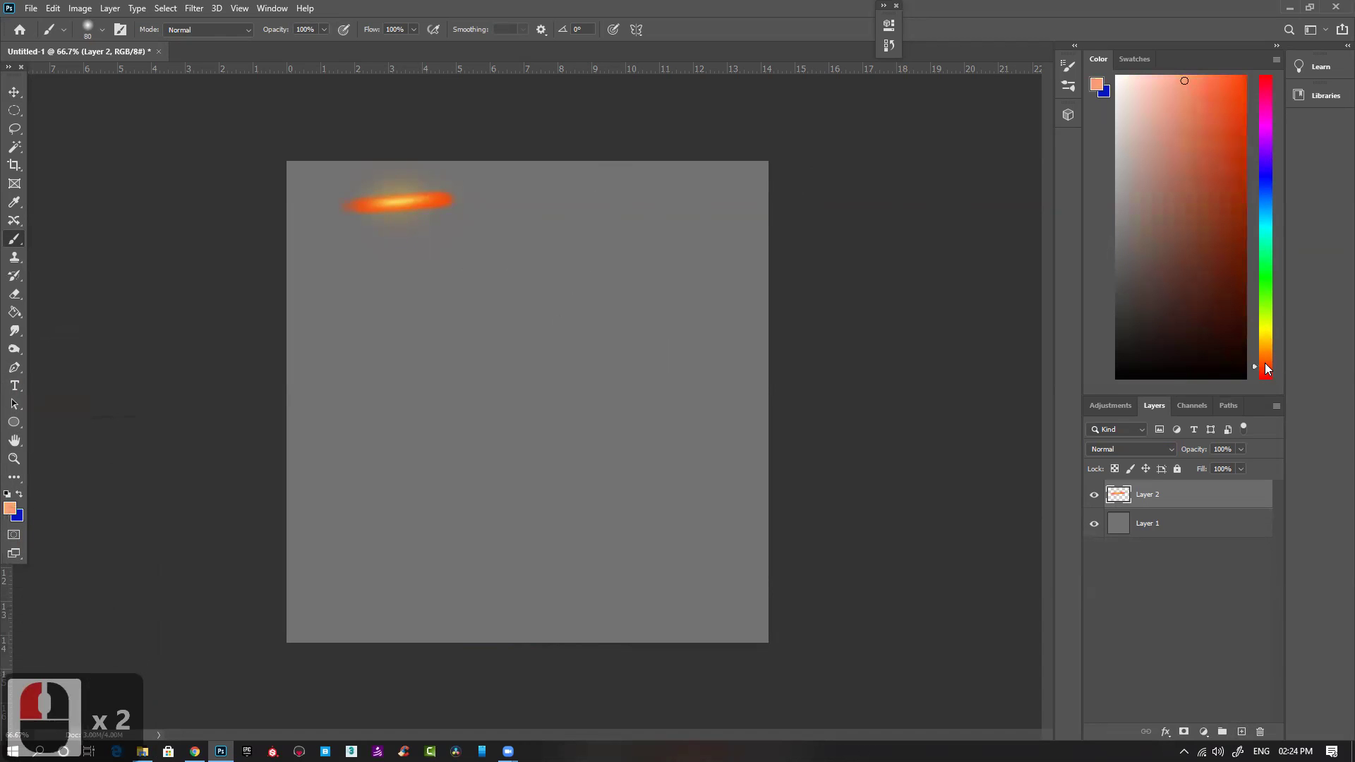
pyautogui.click(1267, 362)
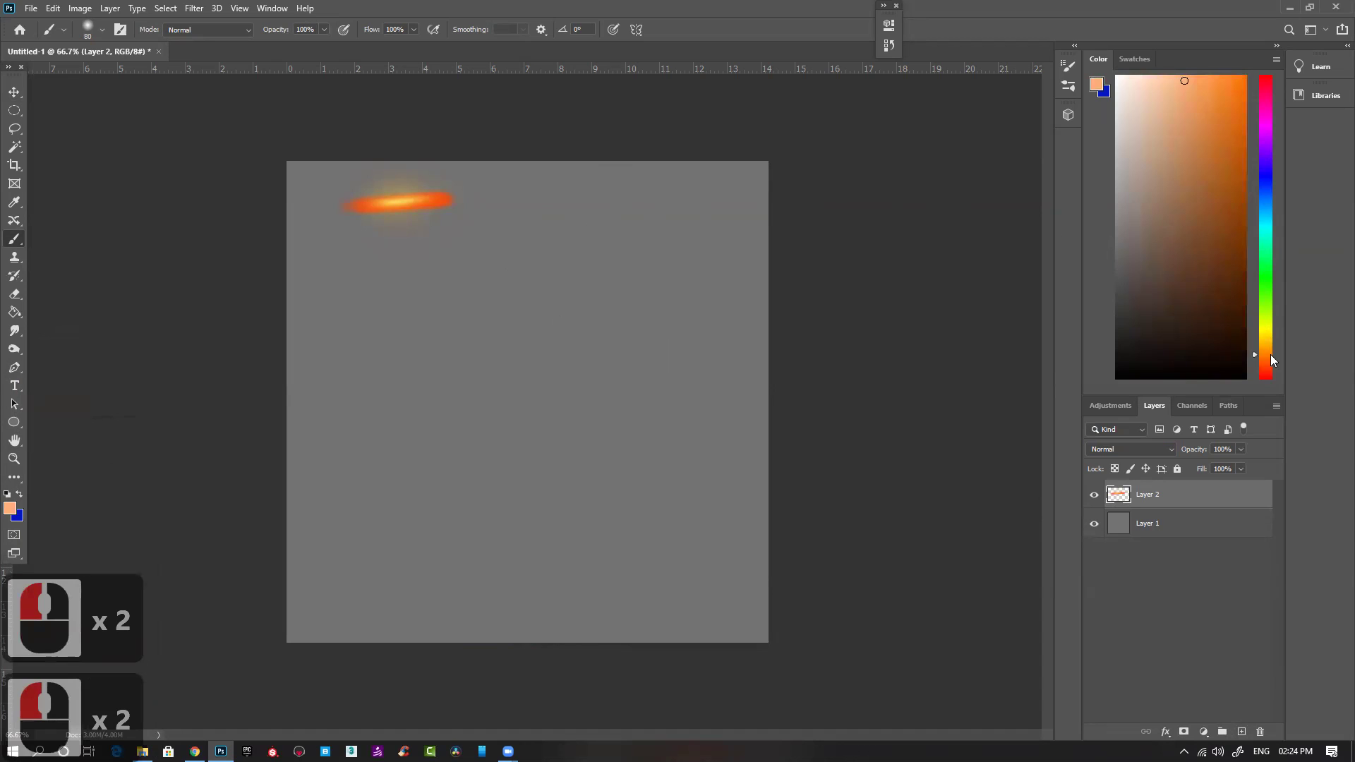
pyautogui.click(1267, 363)
pyautogui.click(1244, 88)
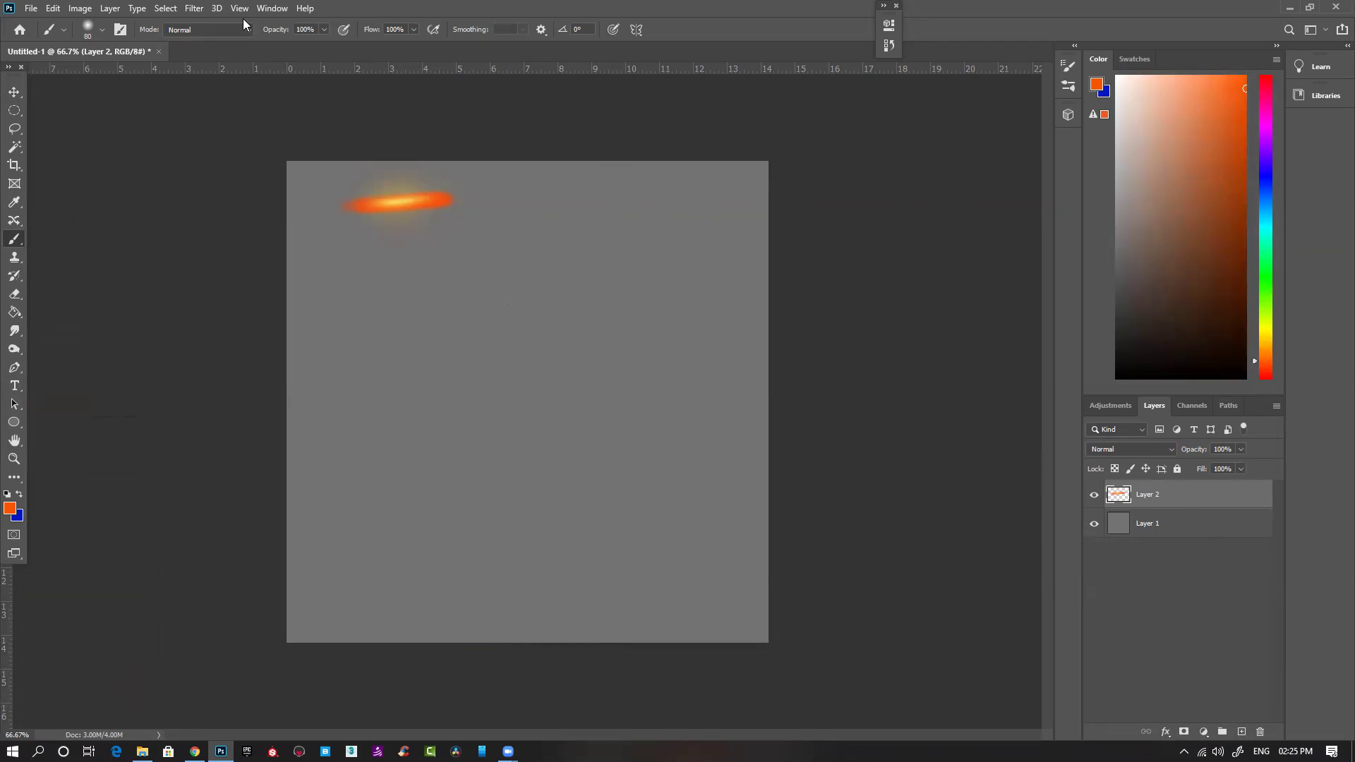
pyautogui.click(215, 30)
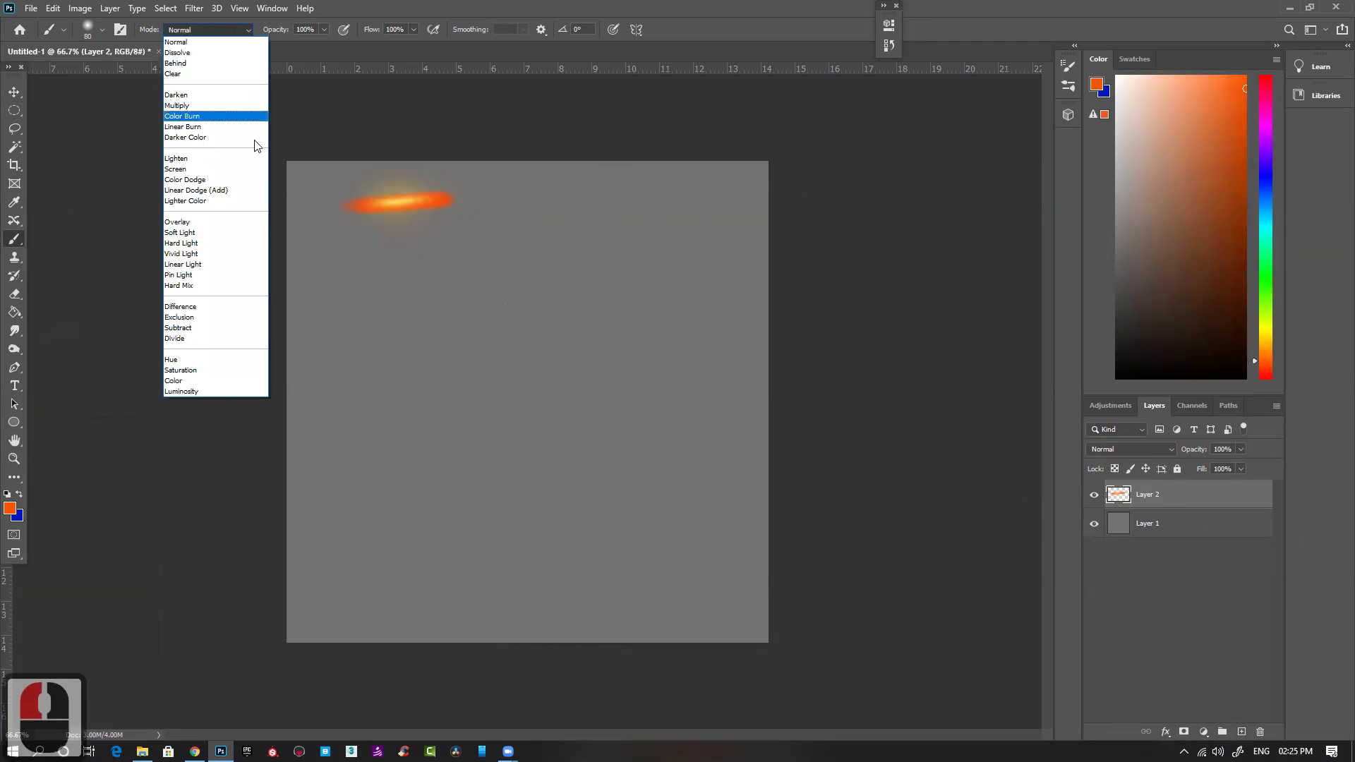
pyautogui.click(207, 171)
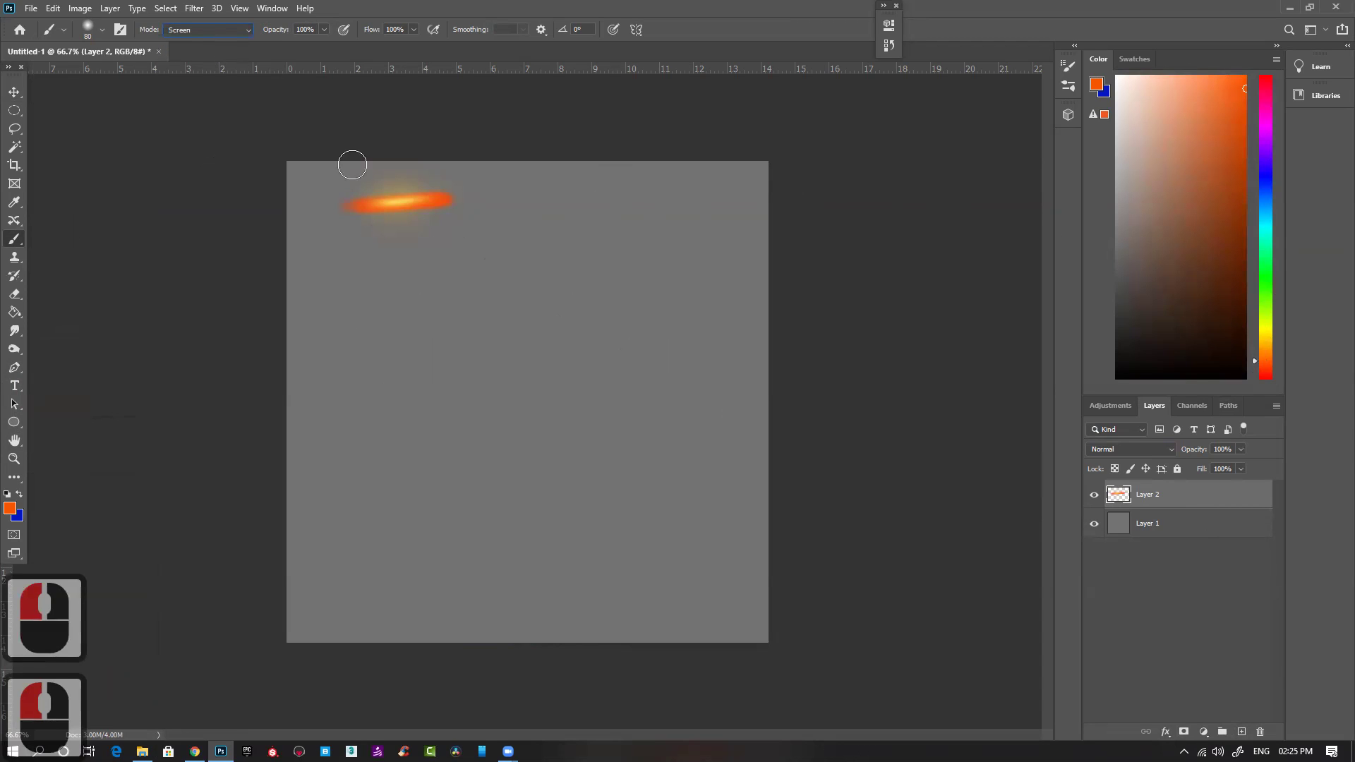
# Step: Build up a glowing diagonal streak below the first stroke with overlapping Screen strokes, adjusting the brush size between them
pyautogui.press('space')
pyautogui.moveTo(902, 305); pyautogui.dragTo(545, 338)
pyautogui.press('[')
pyautogui.press('[')
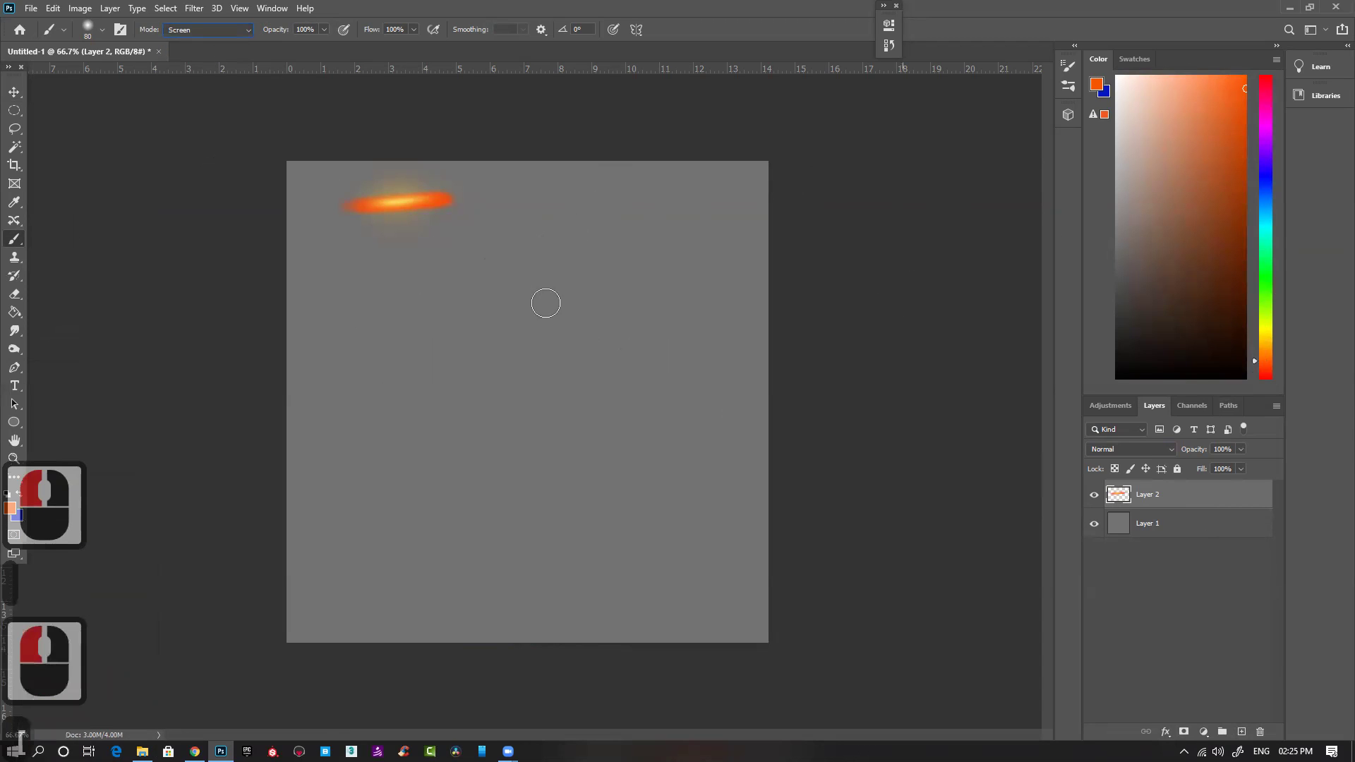
pyautogui.press('[')
pyautogui.press('[')
pyautogui.press('[')
pyautogui.press('[')
pyautogui.press('[')
pyautogui.press('[')
pyautogui.press('[')
pyautogui.press('[')
pyautogui.press('[')
pyautogui.press(']')
pyautogui.press(']')
pyautogui.press(']')
pyautogui.moveTo(407, 322)
pyautogui.mouseDown()
pyautogui.moveTo(525, 293)
pyautogui.moveTo(390, 325)
pyautogui.moveTo(554, 288)
pyautogui.moveTo(365, 330)
pyautogui.moveTo(599, 277)
pyautogui.mouseUp()
pyautogui.press(']')
pyautogui.press(']')
pyautogui.press(']')
pyautogui.moveTo(381, 328); pyautogui.dragTo(613, 276)
pyautogui.press(']')
pyautogui.moveTo(346, 338); pyautogui.dragTo(608, 278)
pyautogui.moveTo(351, 324); pyautogui.dragTo(620, 270)
# Step: Paint a wide, soft orange glow in the lower half of the canvas with a progressively larger brush
pyautogui.press(']')
pyautogui.press(']')
pyautogui.press(']')
pyautogui.moveTo(575, 390)
pyautogui.mouseDown()
pyautogui.moveTo(601, 482)
pyautogui.moveTo(557, 540)
pyautogui.mouseUp()
pyautogui.press(']')
pyautogui.press(']')
pyautogui.press(']')
pyautogui.press(']')
pyautogui.press(']')
pyautogui.press(']')
pyautogui.press(']')
pyautogui.press(']')
pyautogui.press(']')
pyautogui.press(']')
pyautogui.moveTo(529, 432)
pyautogui.mouseDown()
pyautogui.moveTo(534, 486)
pyautogui.moveTo(449, 496)
pyautogui.mouseUp()
pyautogui.moveTo(553, 431); pyautogui.dragTo(626, 438)
# Step: Layer brighter curved strokes along the glow's lower and side edges with a progressively smaller brush
pyautogui.press('[')
pyautogui.press('[')
pyautogui.press('[')
pyautogui.press('[')
pyautogui.moveTo(573, 480)
pyautogui.mouseDown()
pyautogui.moveTo(538, 522)
pyautogui.moveTo(565, 487)
pyautogui.mouseUp()
pyautogui.press('[')
pyautogui.press('[')
pyautogui.press('[')
pyautogui.moveTo(489, 471); pyautogui.dragTo(519, 544)
pyautogui.moveTo(397, 452)
pyautogui.mouseDown()
pyautogui.moveTo(449, 544)
pyautogui.moveTo(468, 520)
pyautogui.moveTo(506, 550)
pyautogui.mouseUp()
pyautogui.press('[')
pyautogui.press('[')
pyautogui.press('[')
pyautogui.press('[')
pyautogui.moveTo(585, 432)
pyautogui.mouseDown()
pyautogui.moveTo(553, 522)
pyautogui.moveTo(554, 418)
pyautogui.moveTo(489, 495)
pyautogui.moveTo(494, 544)
pyautogui.moveTo(427, 432)
pyautogui.moveTo(499, 541)
pyautogui.moveTo(444, 506)
pyautogui.mouseUp()
# Step: Paint overlapping flame wisps up the glow's left side and brighten its lower-left edge with a smaller brush
pyautogui.press('[')
pyautogui.press('[')
pyautogui.moveTo(367, 427)
pyautogui.mouseDown()
pyautogui.moveTo(377, 456)
pyautogui.moveTo(405, 324)
pyautogui.moveTo(365, 452)
pyautogui.mouseUp()
pyautogui.moveTo(406, 502); pyautogui.dragTo(459, 557)
pyautogui.moveTo(385, 526)
pyautogui.mouseDown()
pyautogui.moveTo(394, 516)
pyautogui.moveTo(306, 435)
pyautogui.mouseUp()
pyautogui.moveTo(398, 516); pyautogui.dragTo(441, 549)
pyautogui.moveTo(406, 519); pyautogui.dragTo(367, 535)
pyautogui.moveTo(367, 536)
pyautogui.mouseDown()
pyautogui.moveTo(376, 514)
pyautogui.moveTo(328, 508)
pyautogui.mouseUp()
pyautogui.moveTo(391, 464); pyautogui.dragTo(433, 526)
pyautogui.click(435, 439)
# Step: Reduce the brush size and paint thin flame tongues through the glow's middle and up its right side
pyautogui.press('[')
pyautogui.press('[')
pyautogui.press('[')
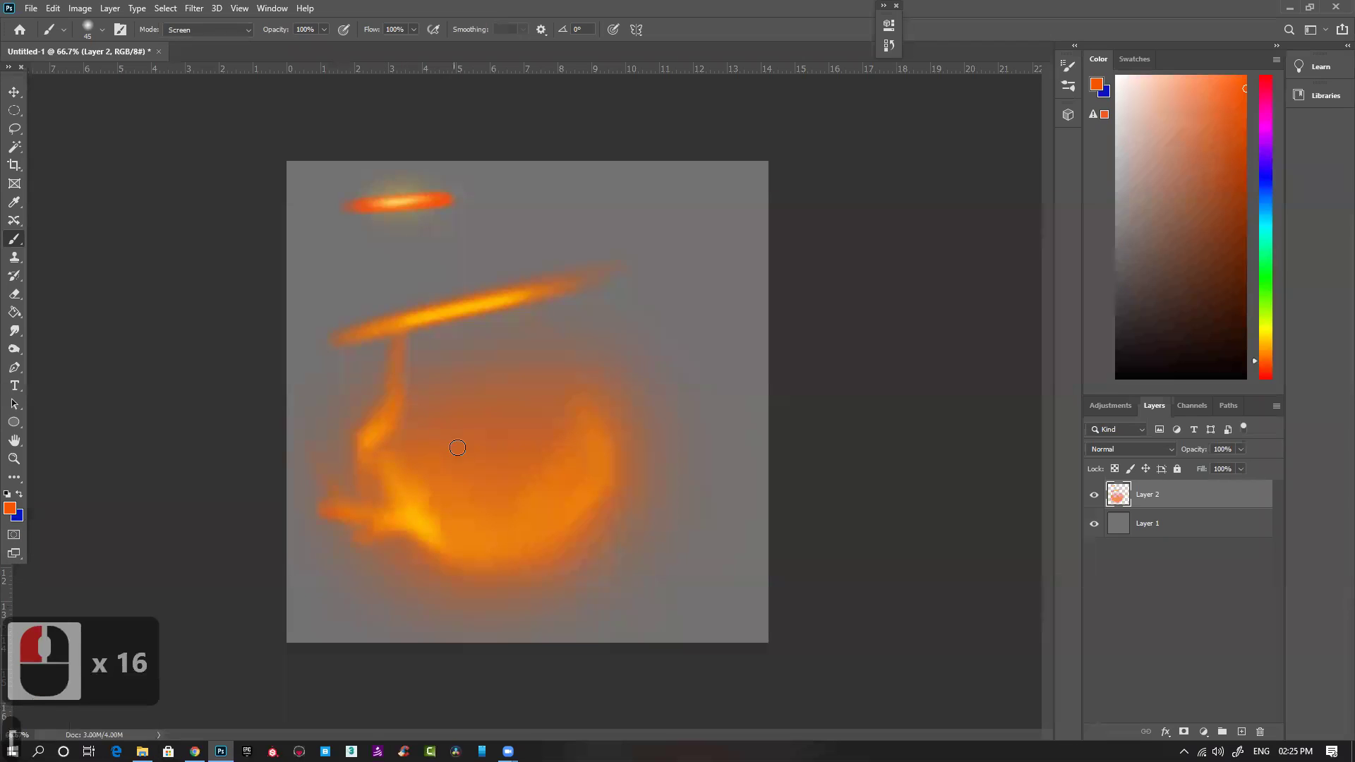
pyautogui.moveTo(451, 441)
pyautogui.mouseDown()
pyautogui.moveTo(472, 496)
pyautogui.moveTo(450, 520)
pyautogui.moveTo(464, 561)
pyautogui.moveTo(461, 523)
pyautogui.moveTo(494, 535)
pyautogui.moveTo(497, 519)
pyautogui.moveTo(462, 521)
pyautogui.moveTo(467, 464)
pyautogui.moveTo(474, 534)
pyautogui.moveTo(513, 552)
pyautogui.mouseUp()
pyautogui.moveTo(517, 545); pyautogui.dragTo(555, 395)
pyautogui.moveTo(514, 503); pyautogui.dragTo(542, 542)
pyautogui.moveTo(540, 544)
pyautogui.mouseDown()
pyautogui.moveTo(504, 562)
pyautogui.moveTo(540, 548)
pyautogui.mouseUp()
pyautogui.moveTo(542, 548)
pyautogui.mouseDown()
pyautogui.moveTo(601, 475)
pyautogui.moveTo(603, 422)
pyautogui.mouseUp()
pyautogui.moveTo(595, 460); pyautogui.dragTo(571, 508)
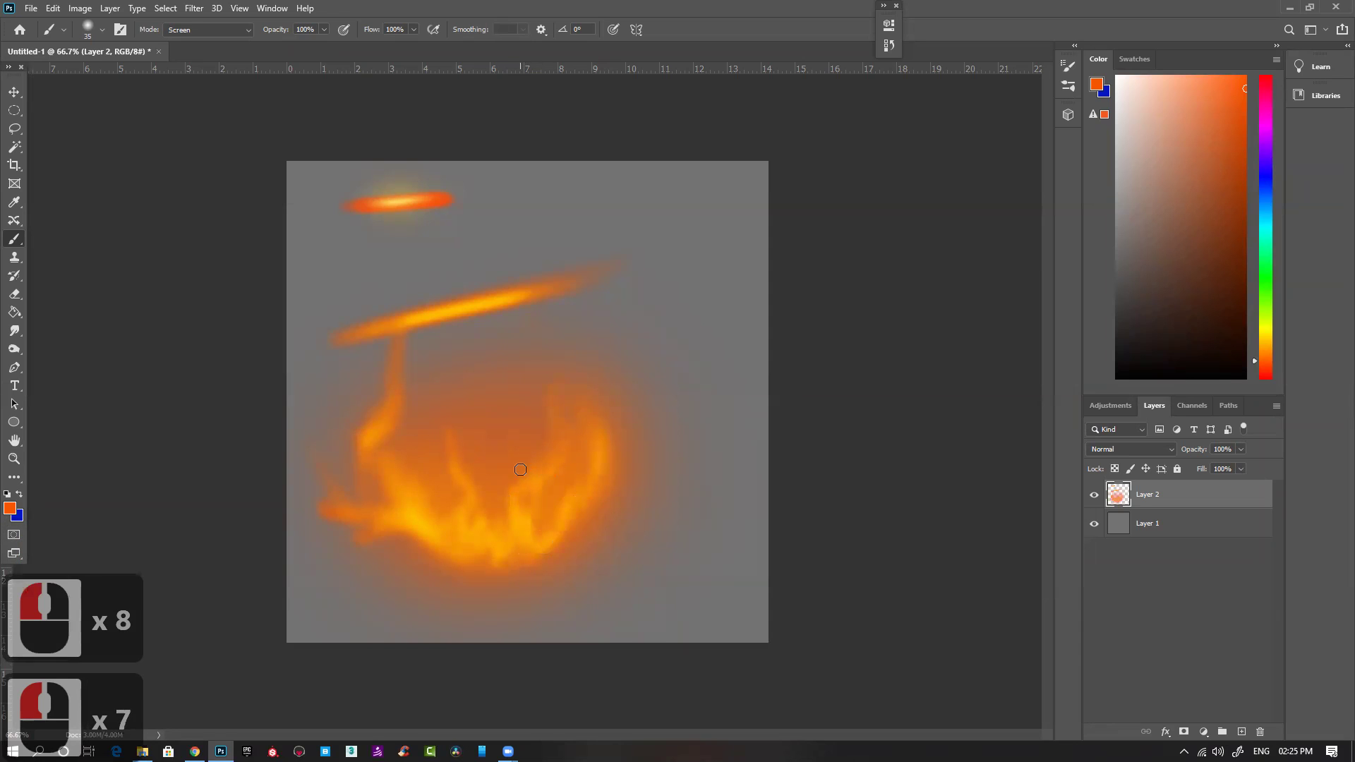
# Step: Add a tall flame tongue at the glow's center and bright detail strokes at lower left, reducing the brush to 25 px
pyautogui.moveTo(498, 363); pyautogui.dragTo(525, 455)
pyautogui.moveTo(420, 415)
pyautogui.mouseDown()
pyautogui.moveTo(395, 473)
pyautogui.moveTo(412, 519)
pyautogui.mouseUp()
pyautogui.moveTo(416, 529)
pyautogui.mouseDown()
pyautogui.moveTo(462, 547)
pyautogui.moveTo(401, 523)
pyautogui.moveTo(440, 496)
pyautogui.moveTo(469, 526)
pyautogui.moveTo(424, 540)
pyautogui.mouseUp()
pyautogui.click(446, 487)
pyautogui.press('[')
pyautogui.press('[')
pyautogui.moveTo(423, 540); pyautogui.dragTo(446, 550)
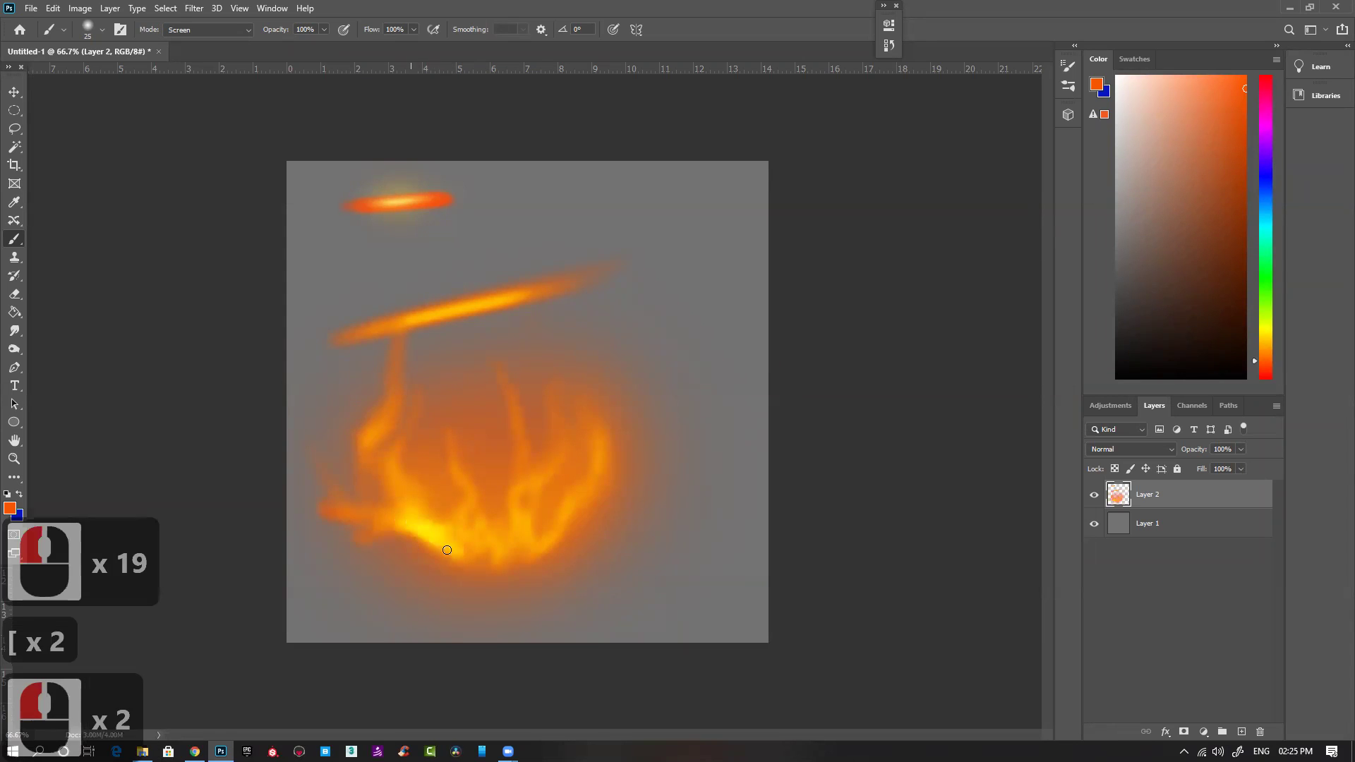
pyautogui.moveTo(465, 479)
pyautogui.mouseDown()
pyautogui.moveTo(477, 520)
pyautogui.moveTo(459, 525)
pyautogui.mouseUp()
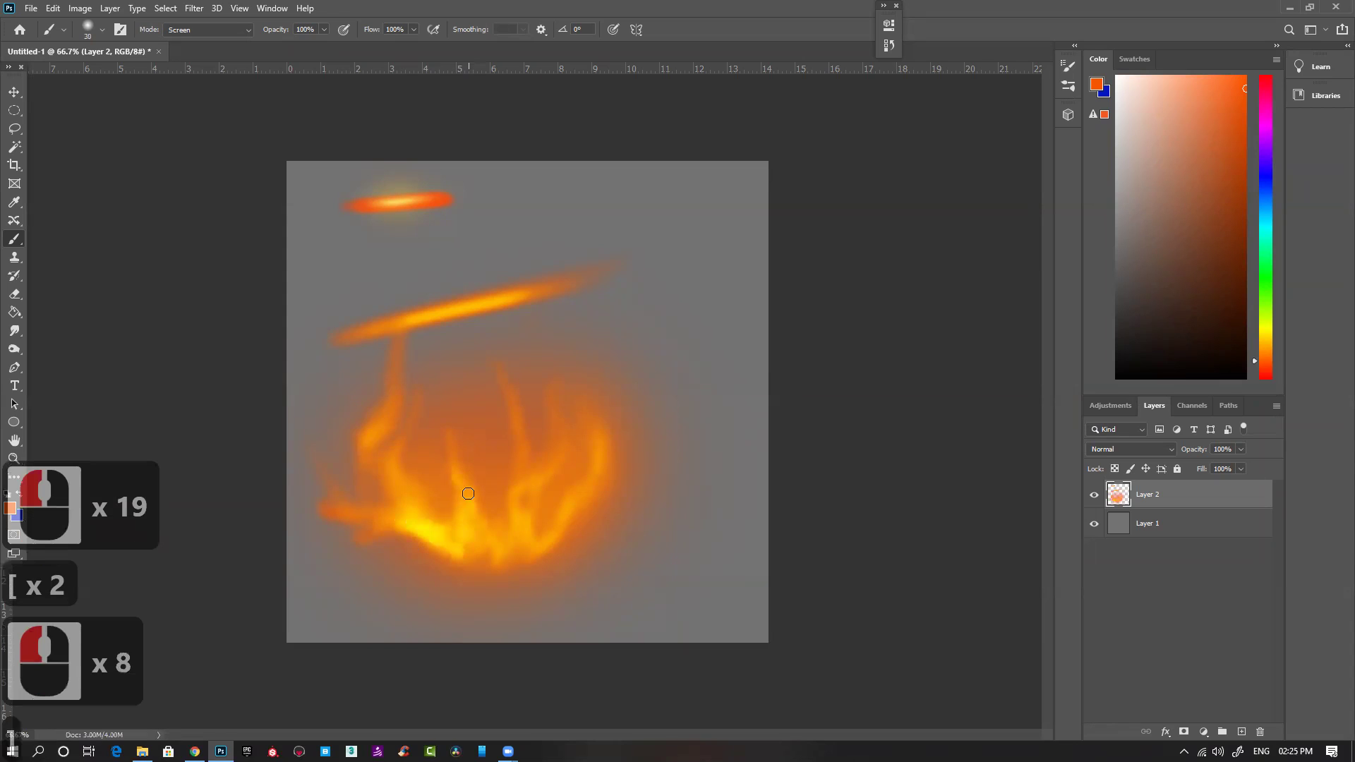
# Step: Enlarge the brush to 35 px and paint bright flame tongues through the center and right of the fire's base
pyautogui.press(']')
pyautogui.press(']')
pyautogui.click(463, 489)
pyautogui.click(509, 498)
pyautogui.moveTo(523, 494); pyautogui.dragTo(518, 530)
pyautogui.moveTo(525, 509); pyautogui.dragTo(511, 552)
pyautogui.moveTo(517, 533); pyautogui.dragTo(509, 560)
pyautogui.moveTo(535, 552); pyautogui.dragTo(512, 562)
pyautogui.moveTo(567, 506); pyautogui.dragTo(545, 541)
pyautogui.moveTo(575, 498)
pyautogui.mouseDown()
pyautogui.moveTo(551, 536)
pyautogui.moveTo(537, 501)
pyautogui.moveTo(534, 531)
pyautogui.mouseUp()
pyautogui.moveTo(546, 496)
pyautogui.mouseDown()
pyautogui.moveTo(542, 530)
pyautogui.moveTo(513, 554)
pyautogui.moveTo(526, 544)
pyautogui.mouseUp()
pyautogui.moveTo(502, 510)
pyautogui.mouseDown()
pyautogui.moveTo(491, 554)
pyautogui.moveTo(493, 542)
pyautogui.mouseUp()
pyautogui.moveTo(485, 502); pyautogui.dragTo(488, 537)
pyautogui.moveTo(480, 413)
pyautogui.mouseDown()
pyautogui.moveTo(485, 516)
pyautogui.moveTo(478, 535)
pyautogui.moveTo(472, 484)
pyautogui.moveTo(477, 557)
pyautogui.mouseUp()
pyautogui.moveTo(475, 516); pyautogui.dragTo(470, 546)
# Step: Brighten the fire's lower-left side and its curved bottom edge with short overlapping strokes
pyautogui.moveTo(395, 487); pyautogui.dragTo(418, 525)
pyautogui.moveTo(414, 487); pyautogui.dragTo(436, 530)
pyautogui.moveTo(455, 527); pyautogui.dragTo(462, 552)
pyautogui.moveTo(368, 535); pyautogui.dragTo(430, 556)
pyautogui.moveTo(418, 554)
pyautogui.mouseDown()
pyautogui.moveTo(487, 563)
pyautogui.moveTo(458, 566)
pyautogui.mouseUp()
pyautogui.moveTo(441, 564); pyautogui.dragTo(507, 564)
pyautogui.moveTo(497, 562); pyautogui.dragTo(540, 545)
pyautogui.moveTo(472, 575); pyautogui.dragTo(465, 563)
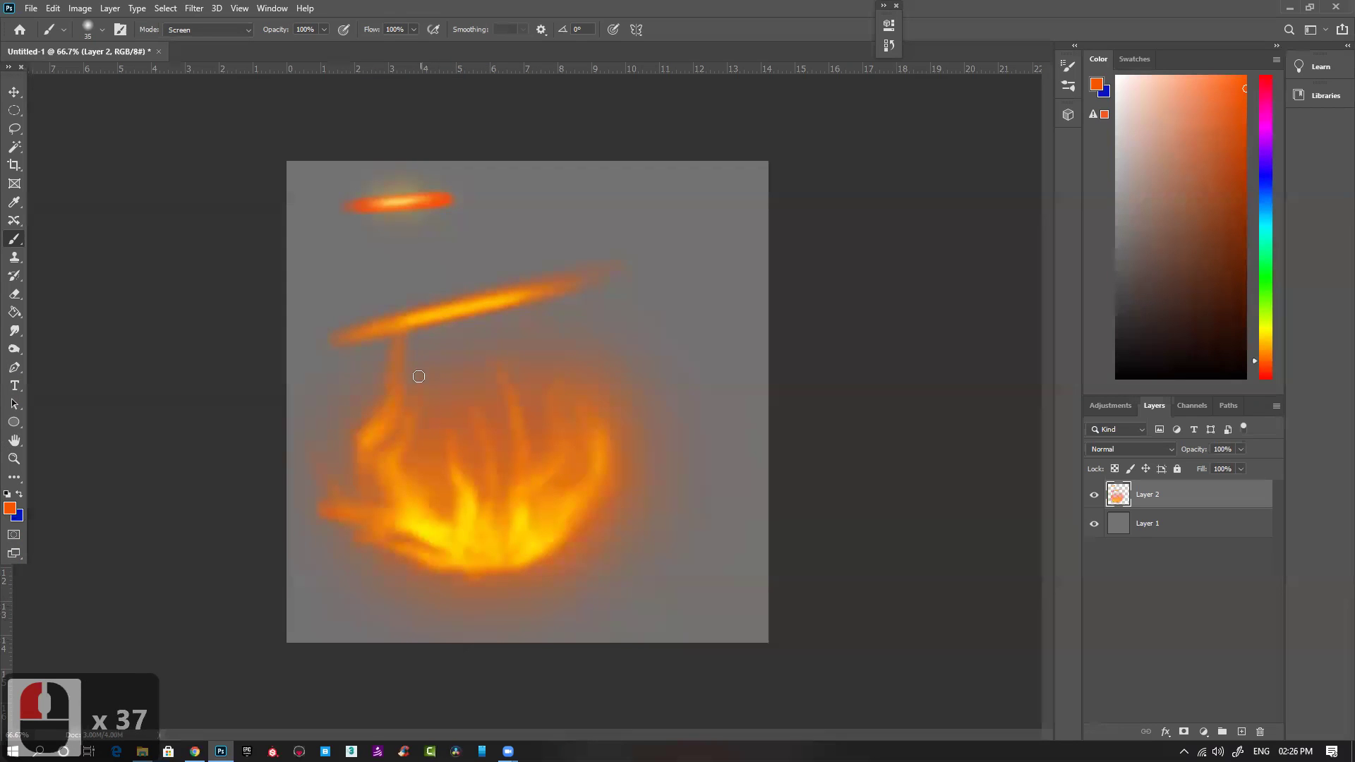
# Step: Paint thin flame tongues across the fire's upper part and extra wisps along its right and lower-left sides
pyautogui.moveTo(421, 340); pyautogui.dragTo(428, 470)
pyautogui.moveTo(445, 330); pyautogui.dragTo(472, 401)
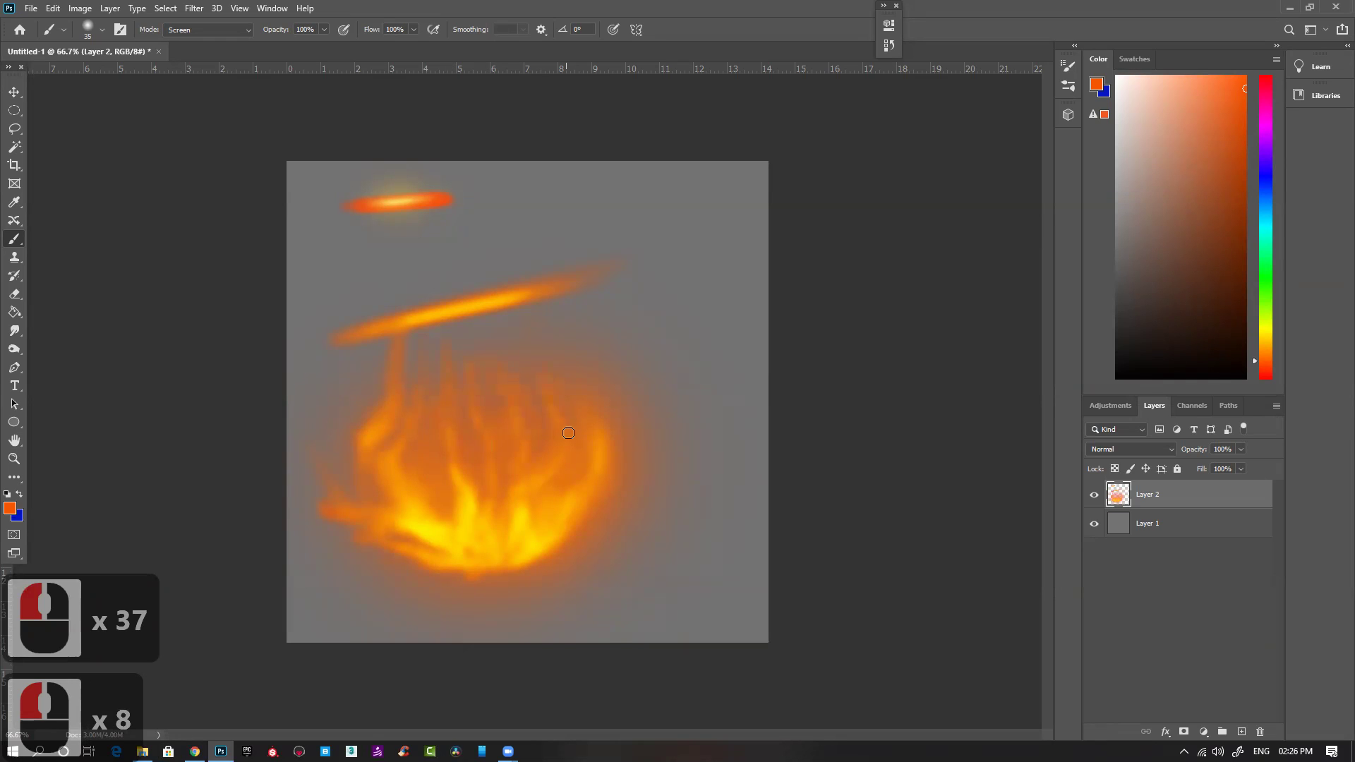
pyautogui.moveTo(598, 431)
pyautogui.mouseDown()
pyautogui.moveTo(559, 488)
pyautogui.moveTo(586, 480)
pyautogui.mouseUp()
pyautogui.moveTo(607, 494)
pyautogui.mouseDown()
pyautogui.moveTo(601, 539)
pyautogui.moveTo(583, 502)
pyautogui.moveTo(559, 562)
pyautogui.mouseUp()
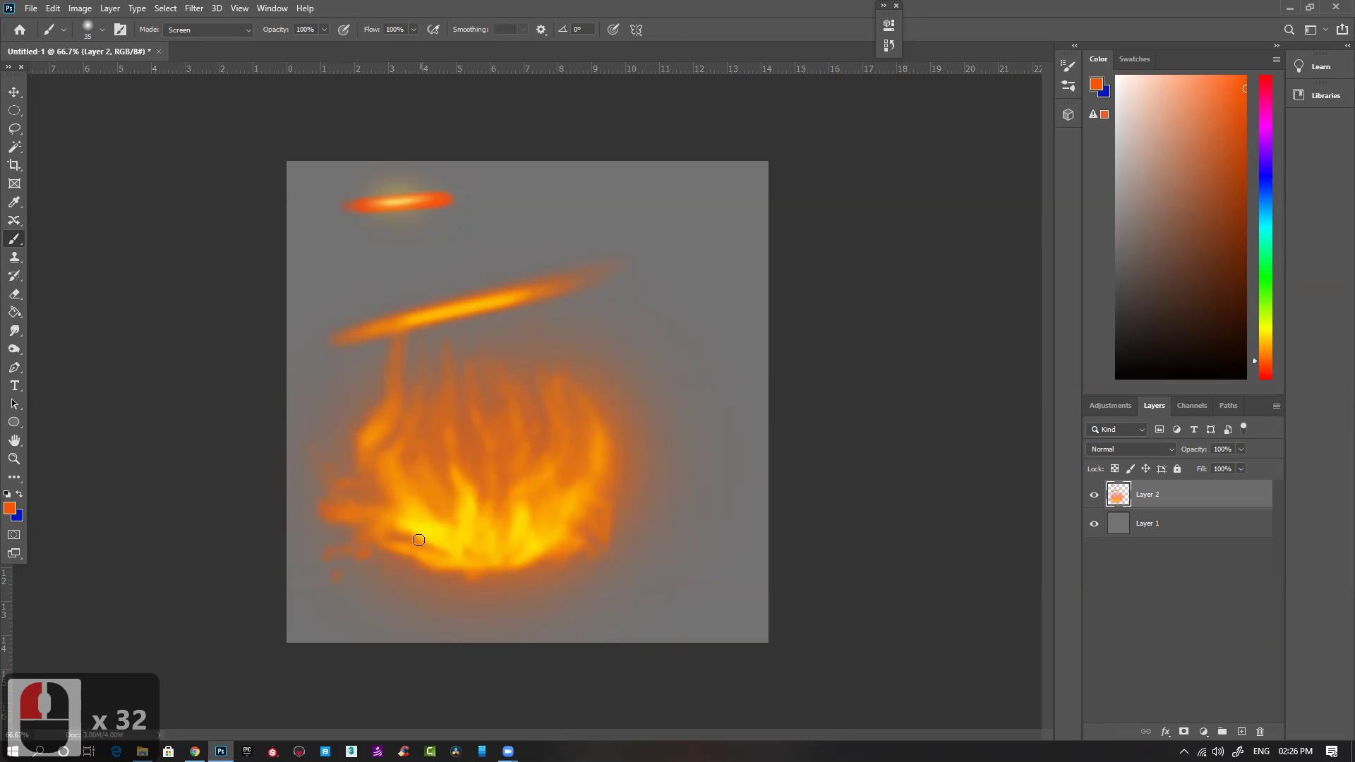
pyautogui.click(319, 642)
# Step: Add fine highlights at the fire's base with a 10 px brush, then touch up the flames at 20 px
pyautogui.press('[')
pyautogui.press('[')
pyautogui.press('[')
pyautogui.press('[')
pyautogui.press('[')
pyautogui.click(516, 541)
pyautogui.click(516, 542)
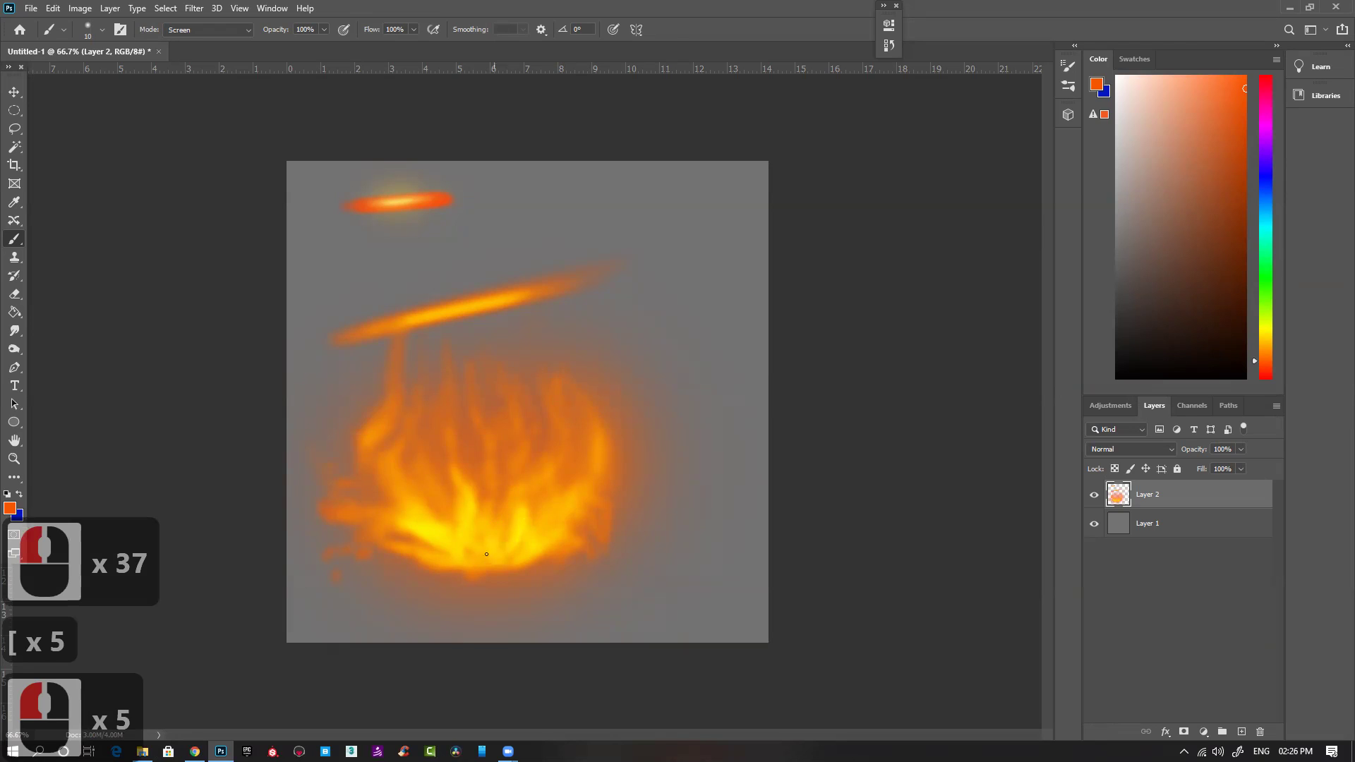
pyautogui.click(486, 554)
pyautogui.press(']')
pyautogui.press(']')
pyautogui.click(496, 552)
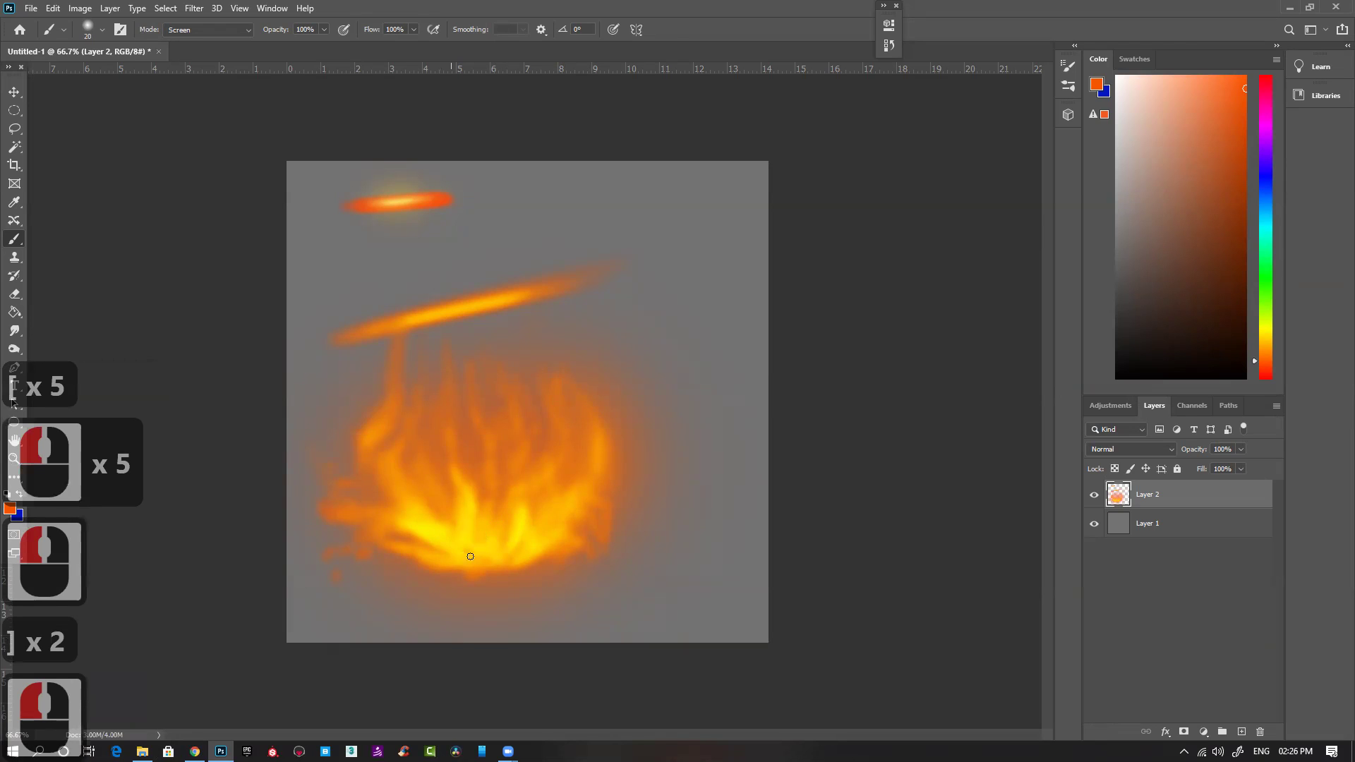
pyautogui.click(393, 370)
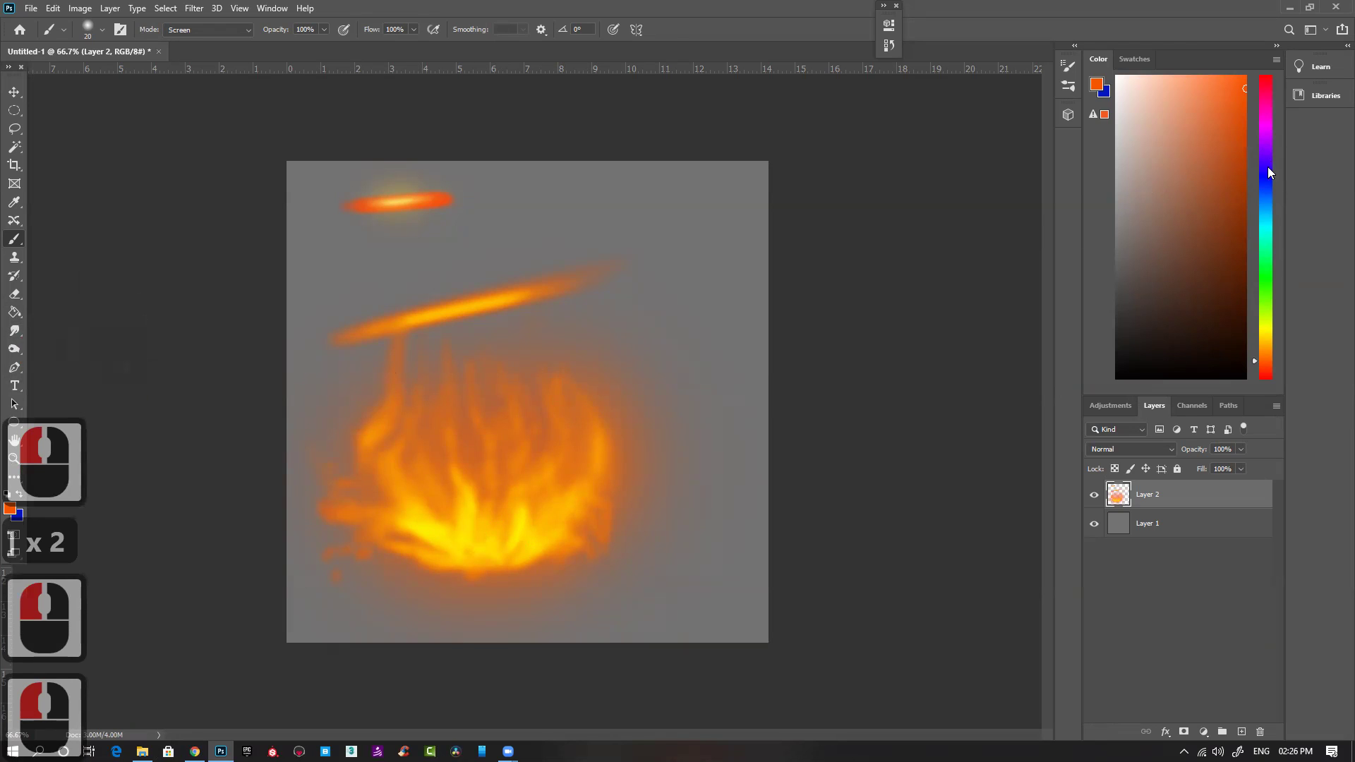
# Step: Switch the foreground color to blue and paint a jagged lightning bolt across the upper canvas with a branch crossing the orange streak
pyautogui.click(1268, 169)
pyautogui.click(1237, 100)
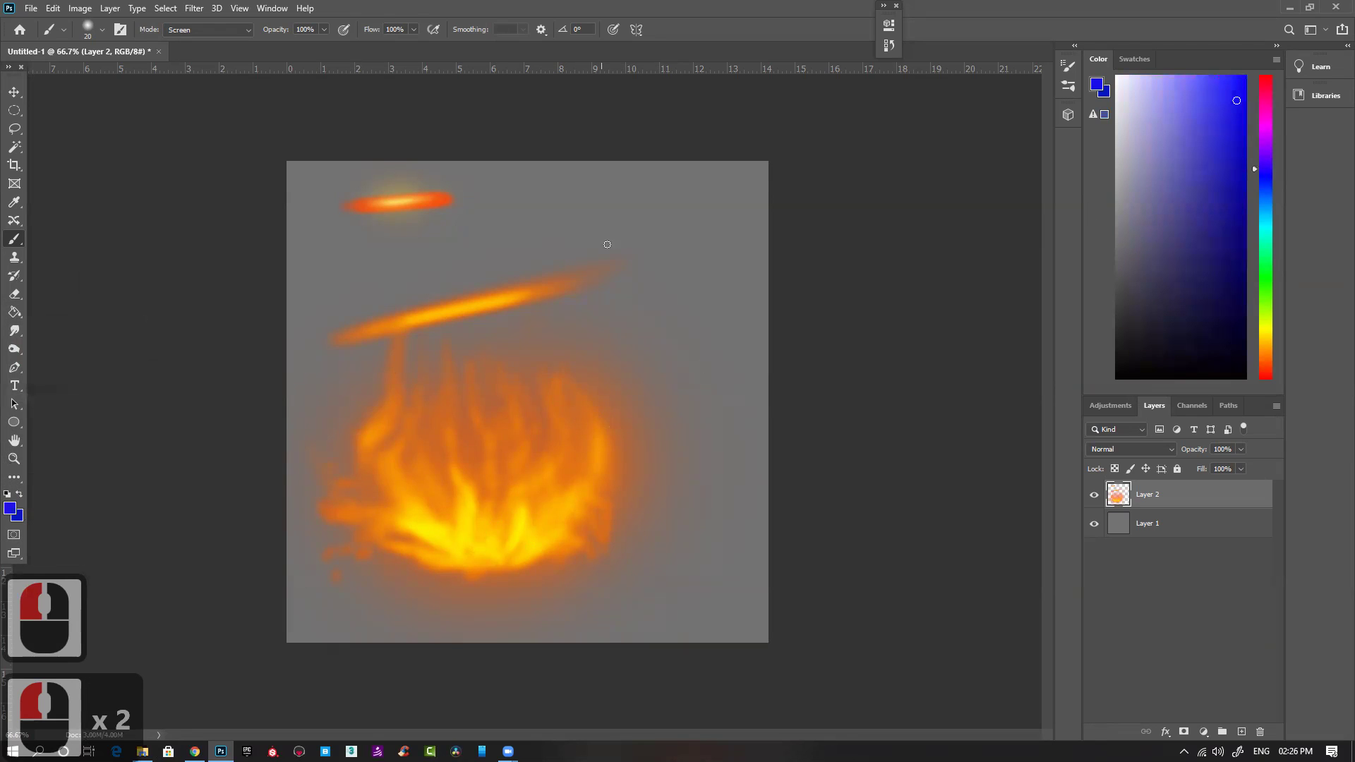
pyautogui.moveTo(736, 185)
pyautogui.mouseDown()
pyautogui.moveTo(620, 224)
pyautogui.moveTo(517, 230)
pyautogui.moveTo(437, 265)
pyautogui.mouseUp()
pyautogui.moveTo(577, 238)
pyautogui.mouseDown()
pyautogui.moveTo(555, 284)
pyautogui.moveTo(453, 341)
pyautogui.mouseUp()
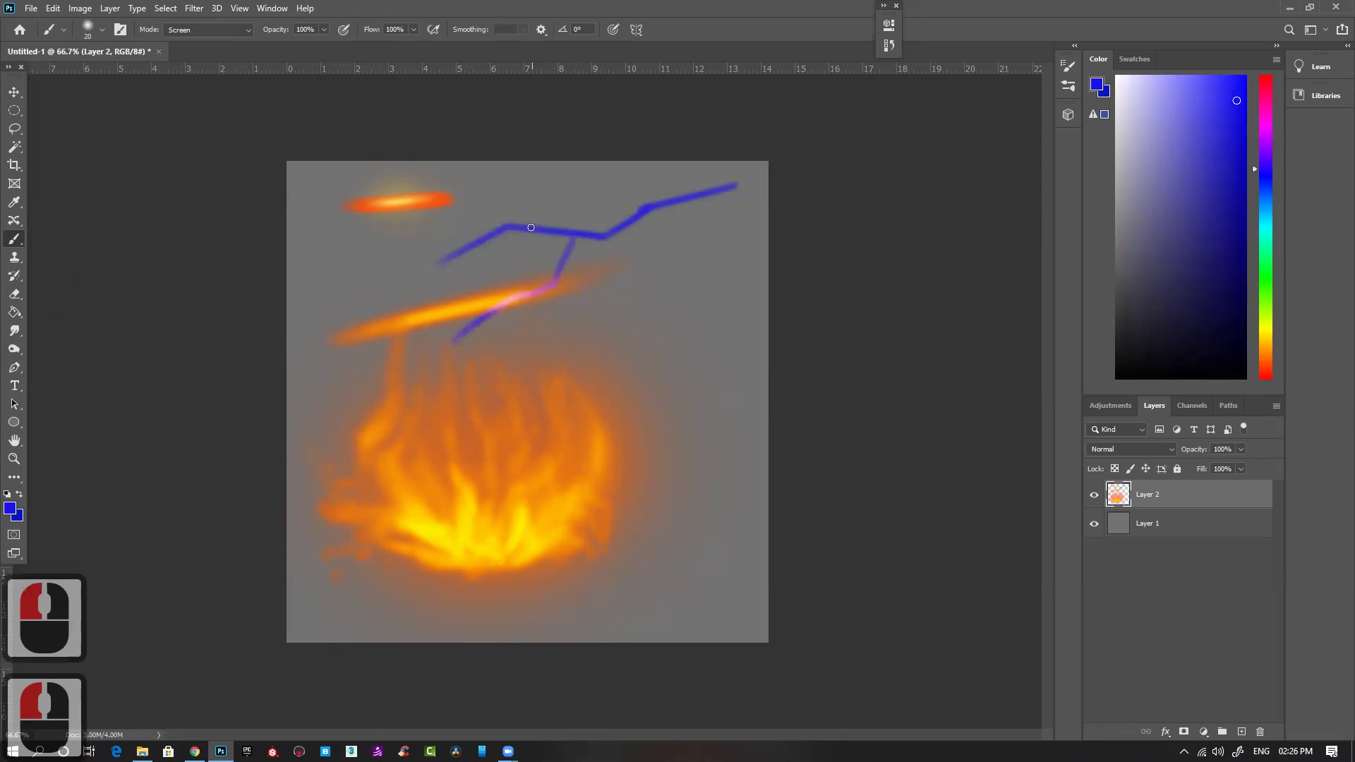
# Step: Add a lower-left branch to the lightning and build up brightness along its middle and the branch over the orange streak
pyautogui.moveTo(504, 228); pyautogui.dragTo(399, 282)
pyautogui.moveTo(460, 248); pyautogui.dragTo(375, 290)
pyautogui.moveTo(502, 229); pyautogui.dragTo(580, 230)
pyautogui.moveTo(529, 229)
pyautogui.mouseDown()
pyautogui.moveTo(579, 228)
pyautogui.moveTo(523, 230)
pyautogui.moveTo(604, 235)
pyautogui.mouseUp()
pyautogui.moveTo(510, 226)
pyautogui.mouseDown()
pyautogui.moveTo(625, 231)
pyautogui.moveTo(567, 233)
pyautogui.moveTo(620, 231)
pyautogui.mouseUp()
pyautogui.moveTo(611, 230)
pyautogui.mouseDown()
pyautogui.moveTo(728, 186)
pyautogui.moveTo(644, 209)
pyautogui.mouseUp()
pyautogui.moveTo(640, 210); pyautogui.dragTo(551, 280)
pyautogui.moveTo(551, 281)
pyautogui.mouseDown()
pyautogui.moveTo(572, 240)
pyautogui.moveTo(552, 279)
pyautogui.mouseUp()
pyautogui.moveTo(553, 278)
pyautogui.mouseDown()
pyautogui.moveTo(575, 232)
pyautogui.moveTo(564, 254)
pyautogui.mouseUp()
pyautogui.moveTo(566, 253)
pyautogui.mouseDown()
pyautogui.moveTo(549, 293)
pyautogui.moveTo(562, 265)
pyautogui.mouseUp()
pyautogui.moveTo(563, 263); pyautogui.dragTo(528, 294)
# Step: Brighten the main lightning bolt with repeated strokes and extend it to the canvas's right edge
pyautogui.click(605, 239)
pyautogui.moveTo(556, 230); pyautogui.dragTo(605, 232)
pyautogui.moveTo(607, 230)
pyautogui.mouseDown()
pyautogui.moveTo(535, 230)
pyautogui.moveTo(615, 232)
pyautogui.mouseUp()
pyautogui.moveTo(536, 227); pyautogui.dragTo(598, 228)
pyautogui.moveTo(599, 228)
pyautogui.mouseDown()
pyautogui.moveTo(665, 194)
pyautogui.moveTo(636, 216)
pyautogui.mouseUp()
pyautogui.moveTo(637, 214); pyautogui.dragTo(744, 180)
pyautogui.moveTo(766, 175); pyautogui.dragTo(700, 193)
pyautogui.moveTo(676, 200); pyautogui.dragTo(705, 190)
# Step: Thicken the bolt's lower-left branch, extend a second branch to the upper left, and add one running down on the right
pyautogui.moveTo(515, 228); pyautogui.dragTo(373, 302)
pyautogui.moveTo(378, 296); pyautogui.dragTo(336, 317)
pyautogui.moveTo(408, 270); pyautogui.dragTo(338, 309)
pyautogui.moveTo(473, 222); pyautogui.dragTo(369, 225)
pyautogui.moveTo(498, 225); pyautogui.dragTo(477, 229)
pyautogui.moveTo(311, 212); pyautogui.dragTo(380, 225)
pyautogui.moveTo(321, 219); pyautogui.dragTo(489, 229)
pyautogui.moveTo(489, 228); pyautogui.dragTo(523, 227)
pyautogui.moveTo(656, 217); pyautogui.dragTo(670, 257)
pyautogui.moveTo(659, 215); pyautogui.dragTo(663, 296)
pyautogui.moveTo(660, 272)
pyautogui.mouseDown()
pyautogui.moveTo(658, 325)
pyautogui.moveTo(617, 378)
pyautogui.mouseUp()
# Step: Set the brush mode to Multiply and paint darker blue strokes beside the lightning's right-hand branch
pyautogui.click(209, 30)
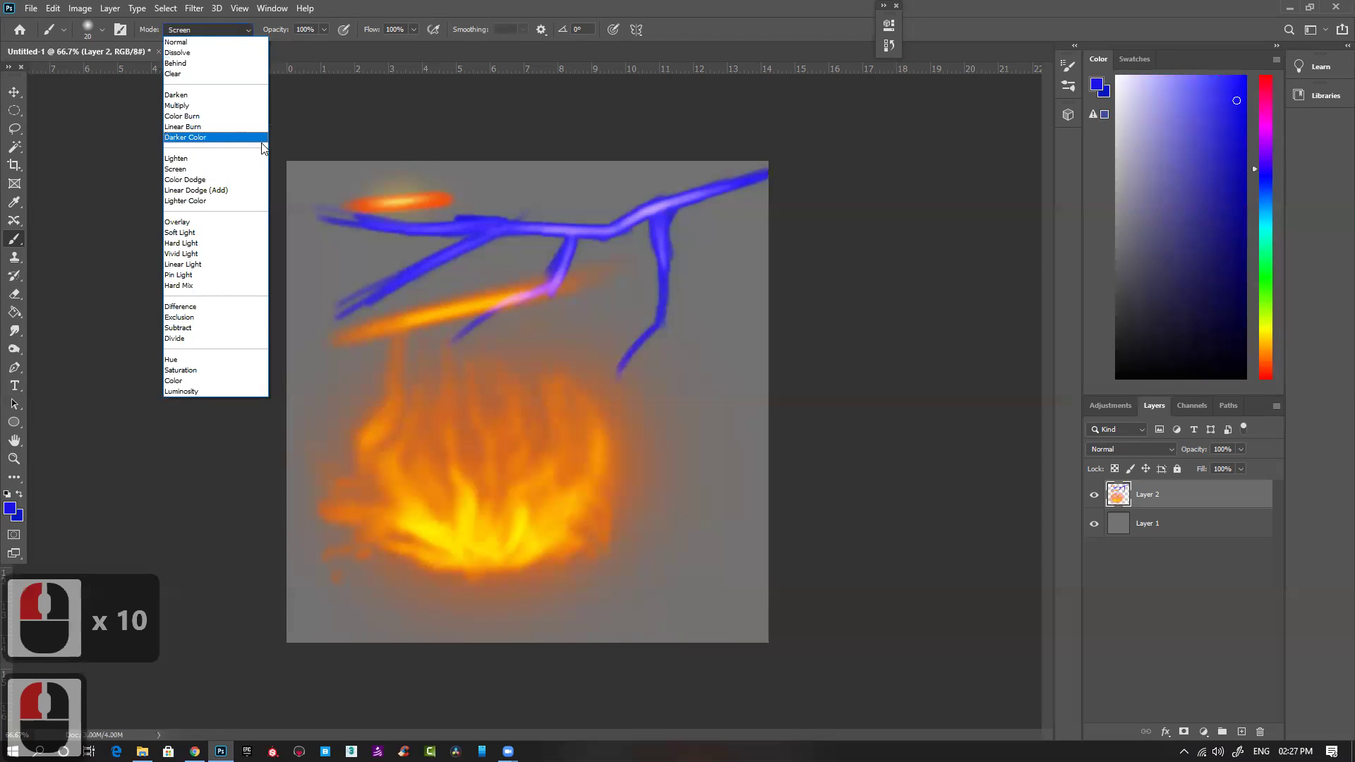
pyautogui.click(207, 105)
pyautogui.moveTo(675, 214); pyautogui.dragTo(674, 269)
pyautogui.moveTo(674, 215); pyautogui.dragTo(671, 315)
pyautogui.moveTo(673, 267); pyautogui.dragTo(671, 323)
pyautogui.moveTo(677, 214); pyautogui.dragTo(680, 311)
pyautogui.moveTo(680, 212); pyautogui.dragTo(737, 194)
pyautogui.moveTo(686, 209)
pyautogui.mouseDown()
pyautogui.moveTo(713, 199)
pyautogui.moveTo(679, 229)
pyautogui.moveTo(679, 265)
pyautogui.mouseUp()
pyautogui.moveTo(670, 223); pyautogui.dragTo(672, 237)
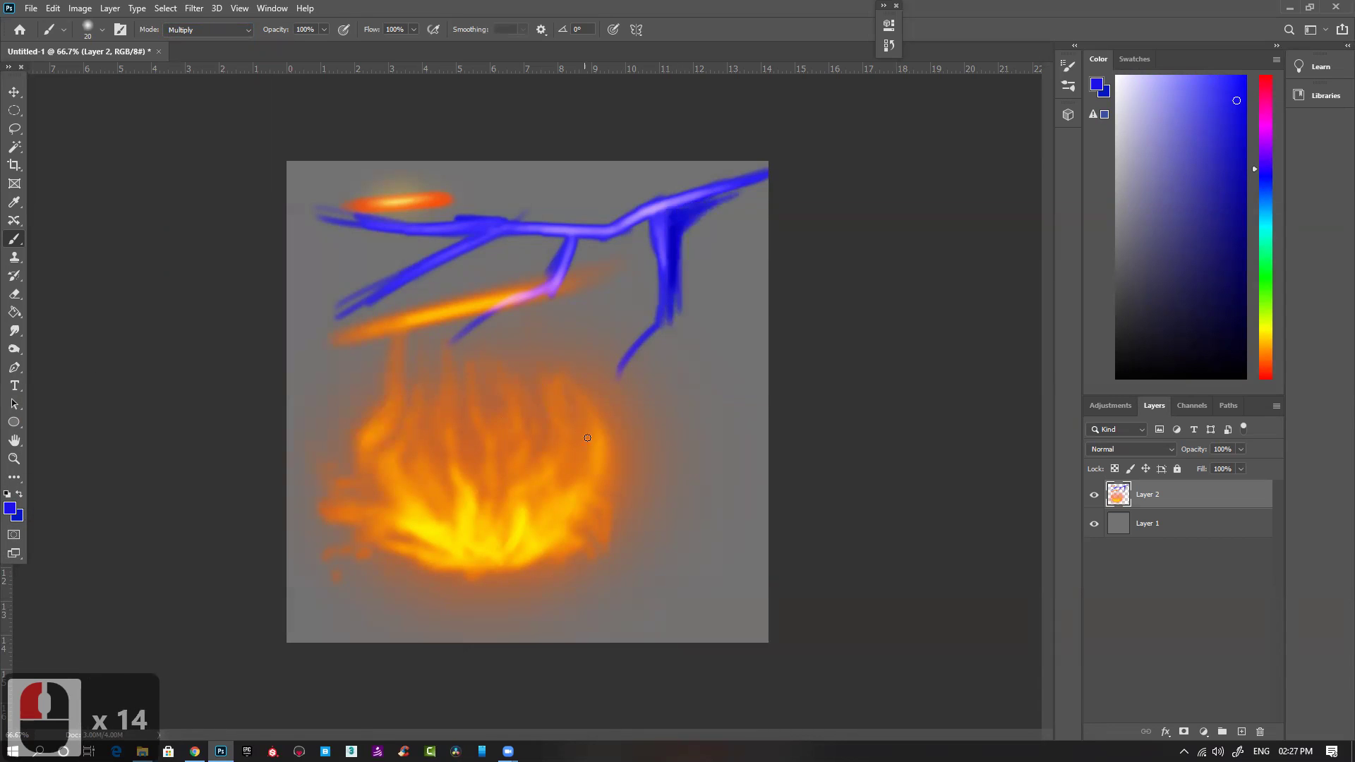
# Step: Enlarge the brush to 40 px and paint dark Multiply strokes between the flames across the fire
pyautogui.press(']')
pyautogui.press(']')
pyautogui.press(']')
pyautogui.press(']')
pyautogui.press(']')
pyautogui.moveTo(530, 526); pyautogui.dragTo(508, 563)
pyautogui.moveTo(502, 521); pyautogui.dragTo(494, 561)
pyautogui.moveTo(494, 524); pyautogui.dragTo(469, 568)
pyautogui.moveTo(479, 550)
pyautogui.mouseDown()
pyautogui.moveTo(455, 568)
pyautogui.moveTo(437, 562)
pyautogui.mouseUp()
pyautogui.moveTo(448, 543)
pyautogui.mouseDown()
pyautogui.moveTo(444, 515)
pyautogui.moveTo(402, 450)
pyautogui.moveTo(412, 467)
pyautogui.moveTo(446, 370)
pyautogui.moveTo(445, 494)
pyautogui.mouseUp()
pyautogui.moveTo(483, 423)
pyautogui.mouseDown()
pyautogui.moveTo(471, 474)
pyautogui.moveTo(487, 501)
pyautogui.mouseUp()
pyautogui.moveTo(512, 469)
pyautogui.mouseDown()
pyautogui.moveTo(502, 506)
pyautogui.moveTo(528, 494)
pyautogui.moveTo(550, 515)
pyautogui.mouseUp()
pyautogui.moveTo(563, 498)
pyautogui.mouseDown()
pyautogui.moveTo(565, 544)
pyautogui.moveTo(580, 506)
pyautogui.mouseUp()
pyautogui.moveTo(587, 459); pyautogui.dragTo(583, 470)
pyautogui.moveTo(578, 406); pyautogui.dragTo(583, 466)
pyautogui.moveTo(616, 473); pyautogui.dragTo(594, 497)
pyautogui.moveTo(450, 500)
pyautogui.mouseDown()
pyautogui.moveTo(436, 514)
pyautogui.moveTo(379, 501)
pyautogui.mouseUp()
pyautogui.moveTo(387, 459); pyautogui.dragTo(396, 474)
pyautogui.moveTo(402, 434); pyautogui.dragTo(385, 449)
# Step: Shade beneath the lightning's middle and fill around its right-hand branch with overlapping dark blue strokes
pyautogui.moveTo(533, 239)
pyautogui.mouseDown()
pyautogui.moveTo(542, 251)
pyautogui.moveTo(568, 238)
pyautogui.moveTo(543, 240)
pyautogui.mouseUp()
pyautogui.moveTo(581, 237); pyautogui.dragTo(554, 241)
pyautogui.moveTo(589, 235)
pyautogui.mouseDown()
pyautogui.moveTo(570, 242)
pyautogui.moveTo(631, 260)
pyautogui.mouseUp()
pyautogui.moveTo(647, 230); pyautogui.dragTo(647, 271)
pyautogui.moveTo(643, 236); pyautogui.dragTo(659, 302)
pyautogui.moveTo(650, 247)
pyautogui.mouseDown()
pyautogui.moveTo(654, 304)
pyautogui.moveTo(638, 307)
pyautogui.mouseUp()
pyautogui.moveTo(649, 259); pyautogui.dragTo(619, 361)
pyautogui.moveTo(622, 353)
pyautogui.mouseDown()
pyautogui.moveTo(654, 284)
pyautogui.moveTo(619, 360)
pyautogui.mouseUp()
pyautogui.moveTo(639, 273)
pyautogui.mouseDown()
pyautogui.moveTo(617, 353)
pyautogui.moveTo(610, 331)
pyautogui.moveTo(599, 343)
pyautogui.mouseUp()
pyautogui.moveTo(628, 260); pyautogui.dragTo(588, 326)
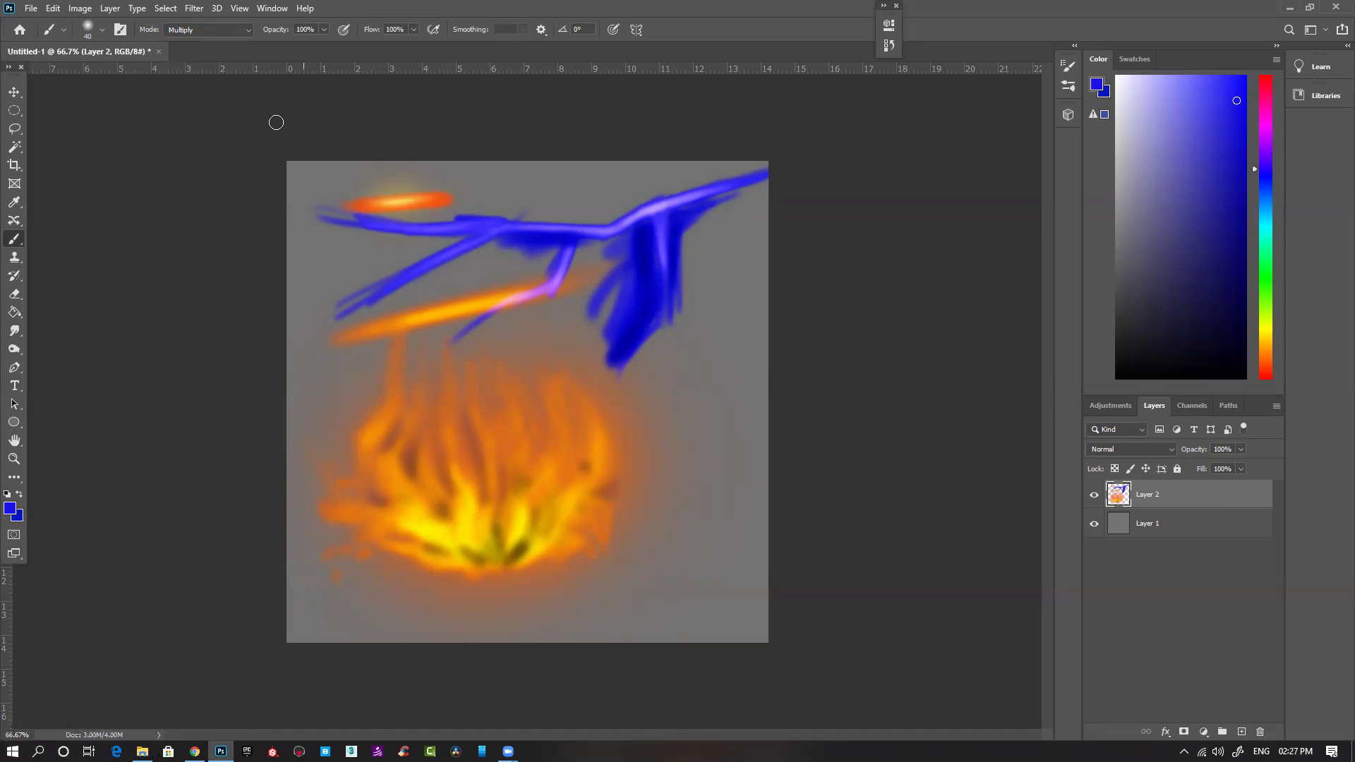
# Step: Fill the area between the lightning's left branches with dark blue, overlapping the orange streak
pyautogui.moveTo(520, 246)
pyautogui.mouseDown()
pyautogui.moveTo(431, 274)
pyautogui.moveTo(535, 238)
pyautogui.moveTo(544, 260)
pyautogui.moveTo(528, 285)
pyautogui.mouseUp()
pyautogui.click(431, 274)
pyautogui.moveTo(417, 323); pyautogui.dragTo(413, 326)
pyautogui.moveTo(512, 283)
pyautogui.mouseDown()
pyautogui.moveTo(325, 330)
pyautogui.moveTo(353, 332)
pyautogui.mouseUp()
pyautogui.moveTo(468, 285)
pyautogui.mouseDown()
pyautogui.moveTo(345, 321)
pyautogui.moveTo(535, 240)
pyautogui.moveTo(424, 291)
pyautogui.mouseUp()
pyautogui.moveTo(539, 256); pyautogui.dragTo(414, 293)
pyautogui.moveTo(548, 252)
pyautogui.mouseDown()
pyautogui.moveTo(419, 293)
pyautogui.moveTo(432, 280)
pyautogui.mouseUp()
pyautogui.moveTo(553, 250)
pyautogui.mouseDown()
pyautogui.moveTo(437, 276)
pyautogui.moveTo(474, 286)
pyautogui.mouseUp()
pyautogui.moveTo(573, 246); pyautogui.dragTo(491, 290)
pyautogui.moveTo(556, 274); pyautogui.dragTo(492, 303)
# Step: Paint overlapping diagonal Multiply strokes in blue on the empty gray area to the right of the fire
pyautogui.moveTo(720, 365)
pyautogui.mouseDown()
pyautogui.moveTo(712, 446)
pyautogui.moveTo(659, 584)
pyautogui.mouseUp()
pyautogui.moveTo(741, 391)
pyautogui.mouseDown()
pyautogui.moveTo(674, 580)
pyautogui.moveTo(648, 583)
pyautogui.mouseUp()
pyautogui.moveTo(706, 383); pyautogui.dragTo(633, 577)
pyautogui.press('\\')
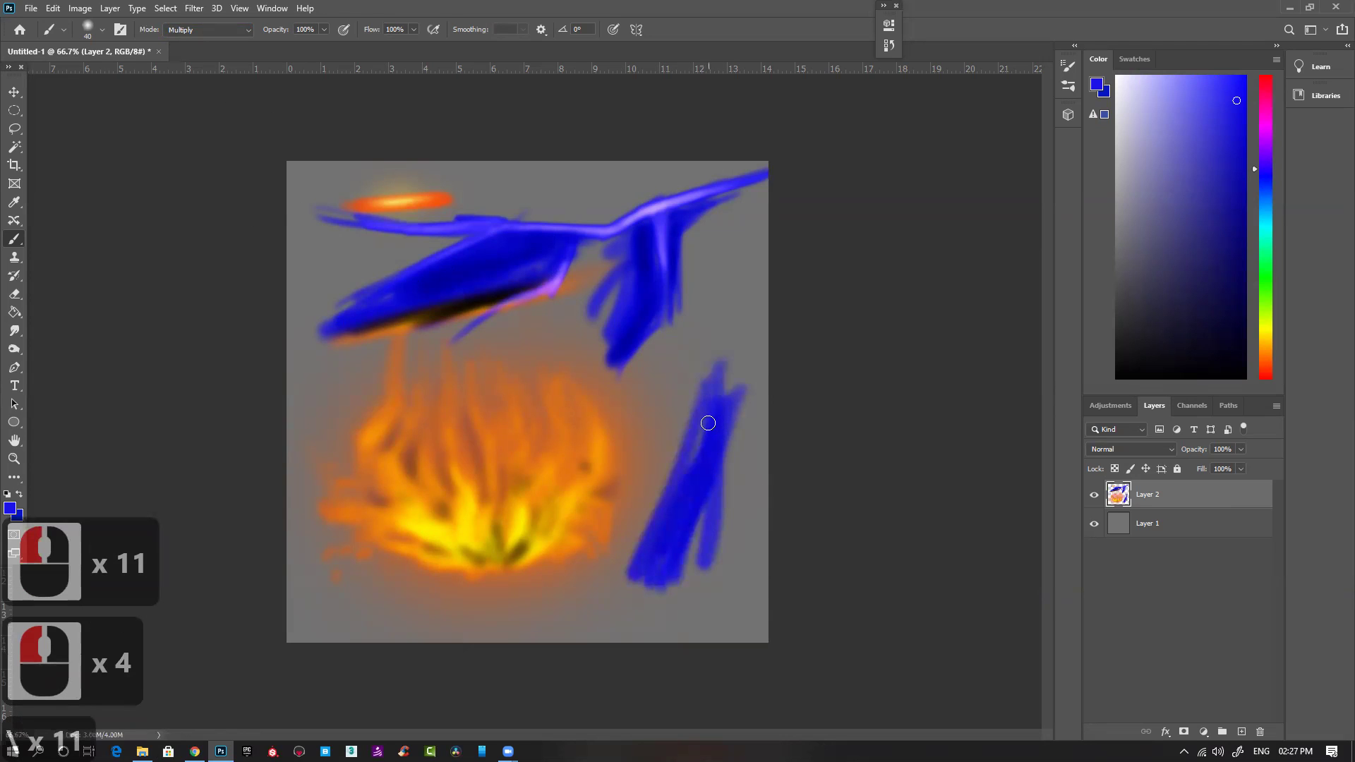
# Step: Enlarge the Multiply brush and spread soft blue over the area to the right of the fire
pyautogui.moveTo(739, 429)
pyautogui.mouseDown()
pyautogui.moveTo(715, 407)
pyautogui.moveTo(726, 384)
pyautogui.moveTo(686, 535)
pyautogui.moveTo(688, 410)
pyautogui.moveTo(690, 524)
pyautogui.mouseUp()
pyautogui.press(']')
pyautogui.press(']')
pyautogui.press(']')
pyautogui.press(']')
pyautogui.press(']')
pyautogui.press(']')
pyautogui.press(']')
pyautogui.press(']')
pyautogui.press(']')
pyautogui.press(']')
pyautogui.press(']')
pyautogui.press(']')
pyautogui.press(']')
# Step: Reduce the brush to 30 px and darken the blue patch beside the fire with overlapping Multiply strokes
pyautogui.press('[')
pyautogui.press('[')
pyautogui.press('[')
pyautogui.press('[')
pyautogui.press('[')
pyautogui.press('[')
pyautogui.press('[')
pyautogui.press('[')
pyautogui.press('[')
pyautogui.press('[')
pyautogui.press('[')
pyautogui.press('[')
pyautogui.press('[')
pyautogui.press('[')
pyautogui.press('[')
pyautogui.press('[')
pyautogui.moveTo(720, 416); pyautogui.dragTo(705, 463)
pyautogui.moveTo(748, 526)
pyautogui.mouseDown()
pyautogui.moveTo(753, 586)
pyautogui.moveTo(740, 575)
pyautogui.mouseUp()
pyautogui.moveTo(737, 596)
pyautogui.mouseDown()
pyautogui.moveTo(659, 602)
pyautogui.moveTo(742, 587)
pyautogui.mouseUp()
pyautogui.moveTo(734, 458); pyautogui.dragTo(706, 429)
pyautogui.moveTo(744, 535); pyautogui.dragTo(759, 467)
pyautogui.moveTo(759, 465)
pyautogui.mouseDown()
pyautogui.moveTo(734, 485)
pyautogui.moveTo(760, 510)
pyautogui.mouseUp()
pyautogui.moveTo(760, 510); pyautogui.dragTo(713, 473)
# Step: Change the brush mode to Overlay and paint a long blue streak from above the dark blue patch down along its left side
pyautogui.click(211, 30)
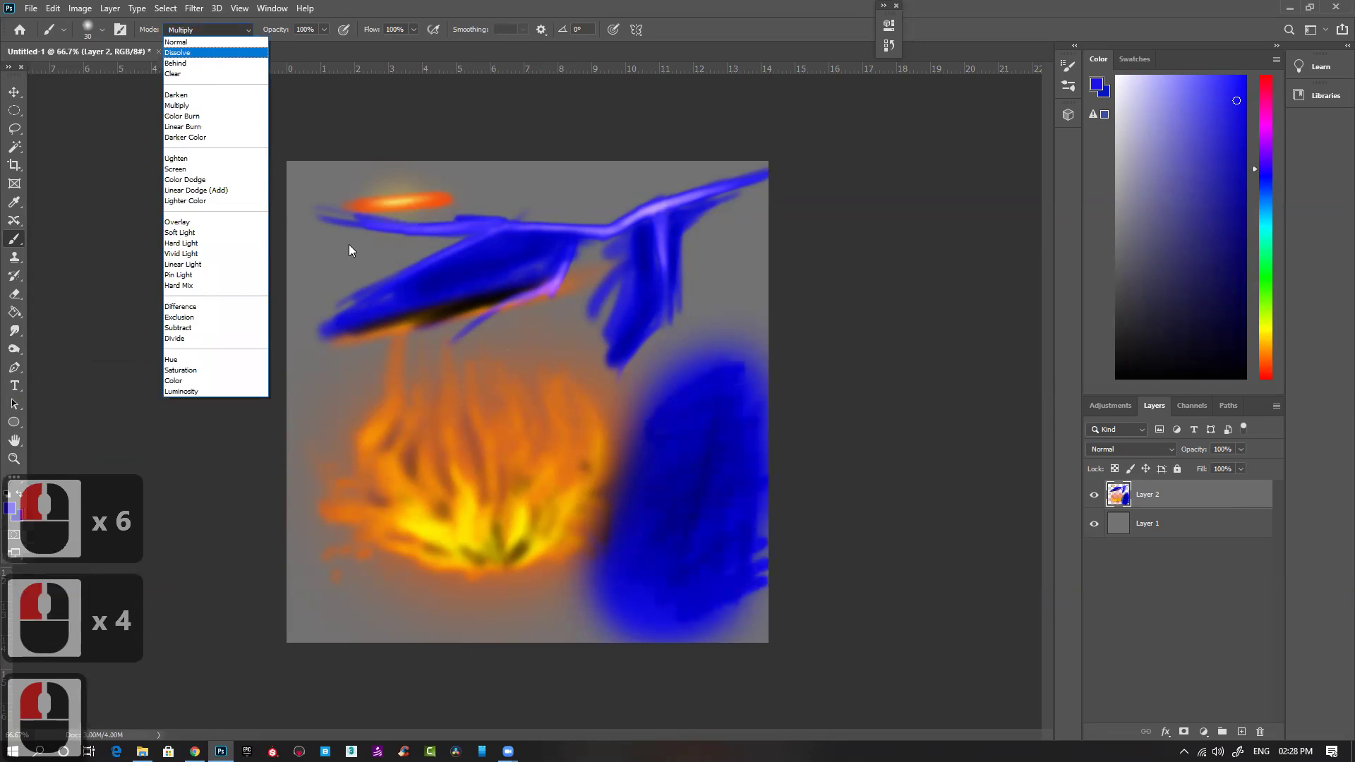
pyautogui.click(204, 225)
pyautogui.moveTo(715, 260); pyautogui.dragTo(658, 364)
pyautogui.moveTo(722, 260)
pyautogui.mouseDown()
pyautogui.moveTo(640, 429)
pyautogui.moveTo(642, 418)
pyautogui.mouseUp()
pyautogui.moveTo(643, 415); pyautogui.dragTo(641, 433)
pyautogui.moveTo(702, 274); pyautogui.dragTo(645, 517)
pyautogui.moveTo(698, 303)
pyautogui.mouseDown()
pyautogui.moveTo(635, 499)
pyautogui.moveTo(653, 423)
pyautogui.mouseUp()
pyautogui.moveTo(653, 424); pyautogui.dragTo(652, 526)
pyautogui.moveTo(664, 449); pyautogui.dragTo(643, 520)
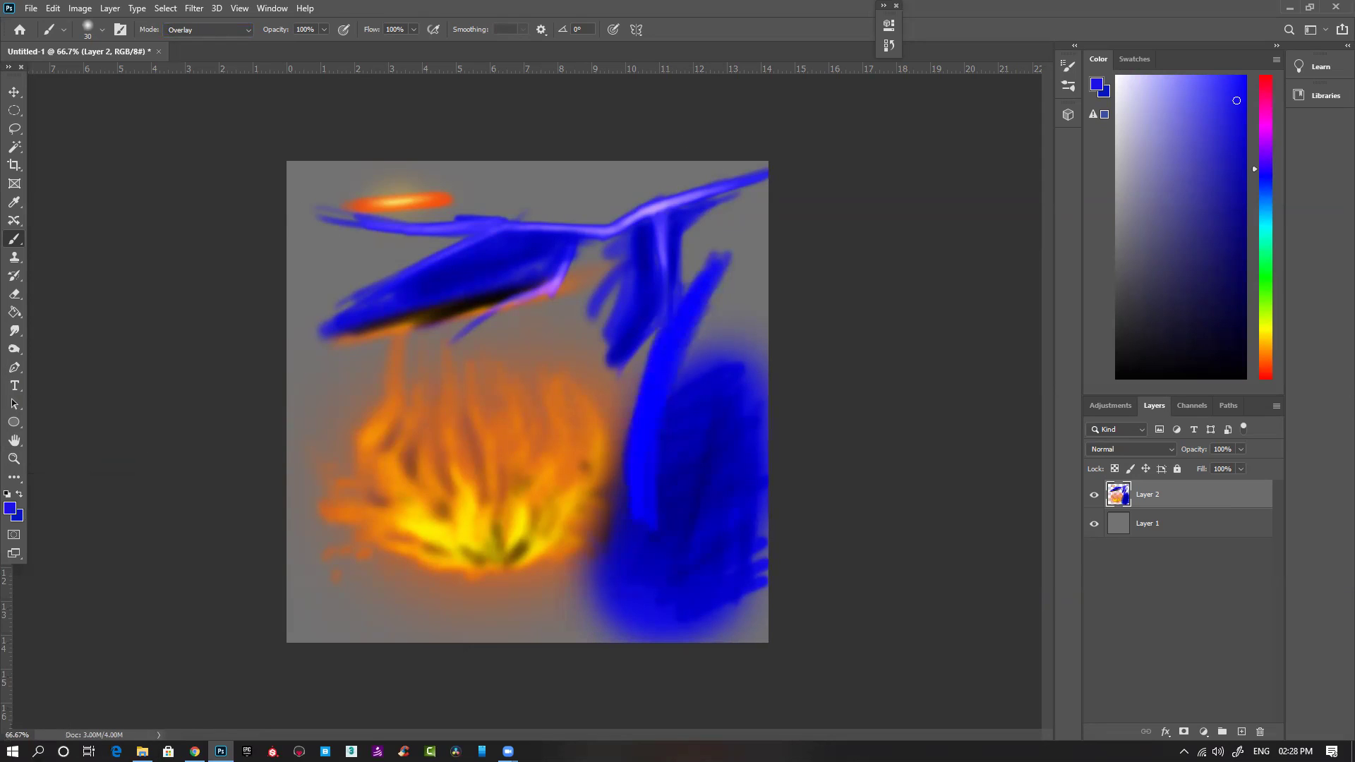
# Step: Switch to Chrome and search Google Images for "portrait front and side", shortening the query to "portrait"
pyautogui.click(194, 751)
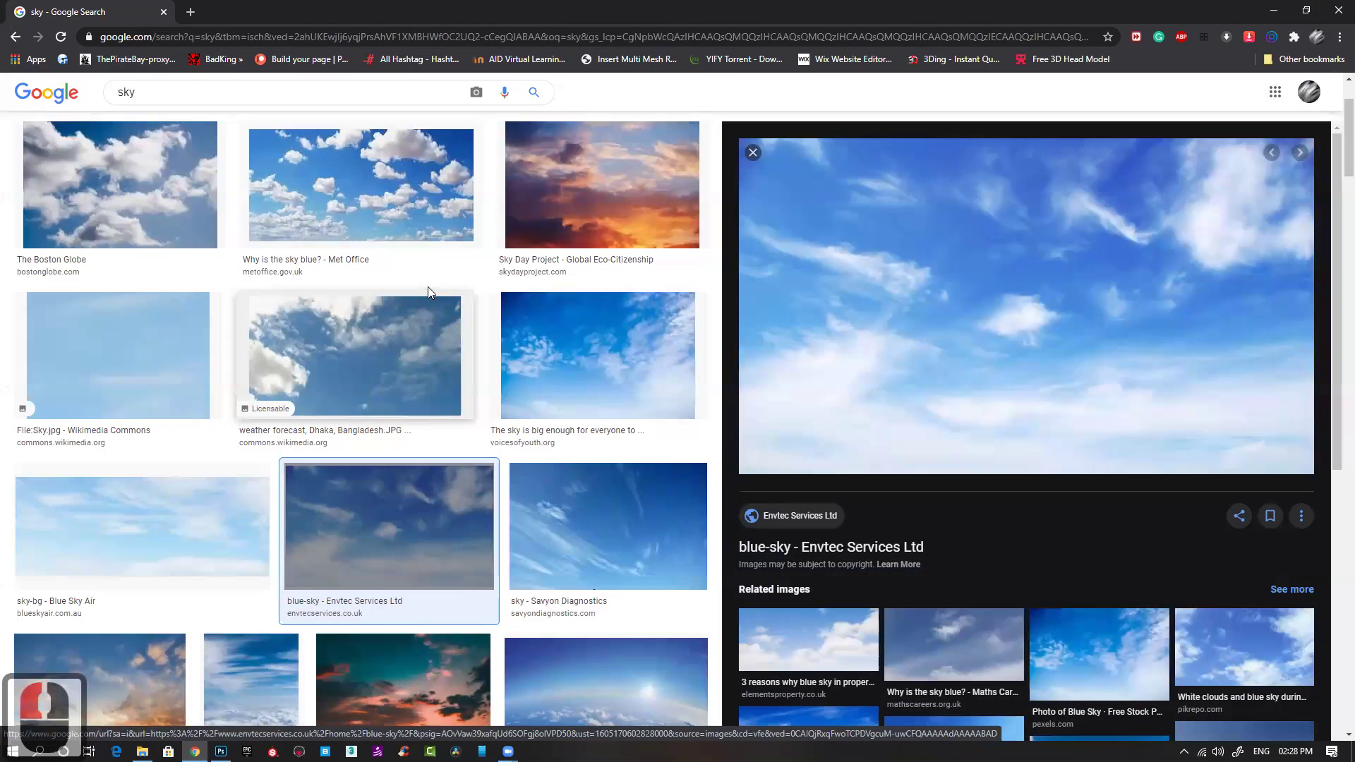
pyautogui.scroll(5, 428, 287)
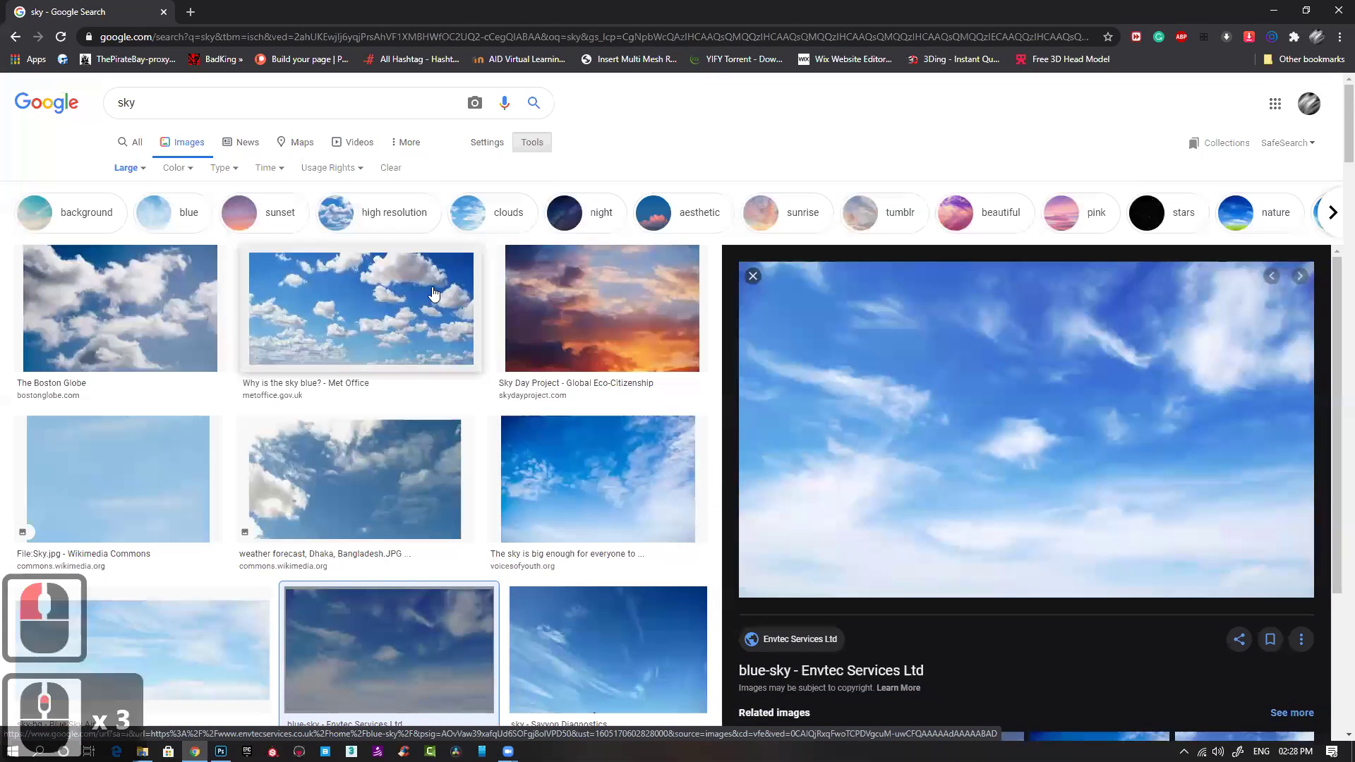
pyautogui.doubleClick(166, 102)
pyautogui.write('po')
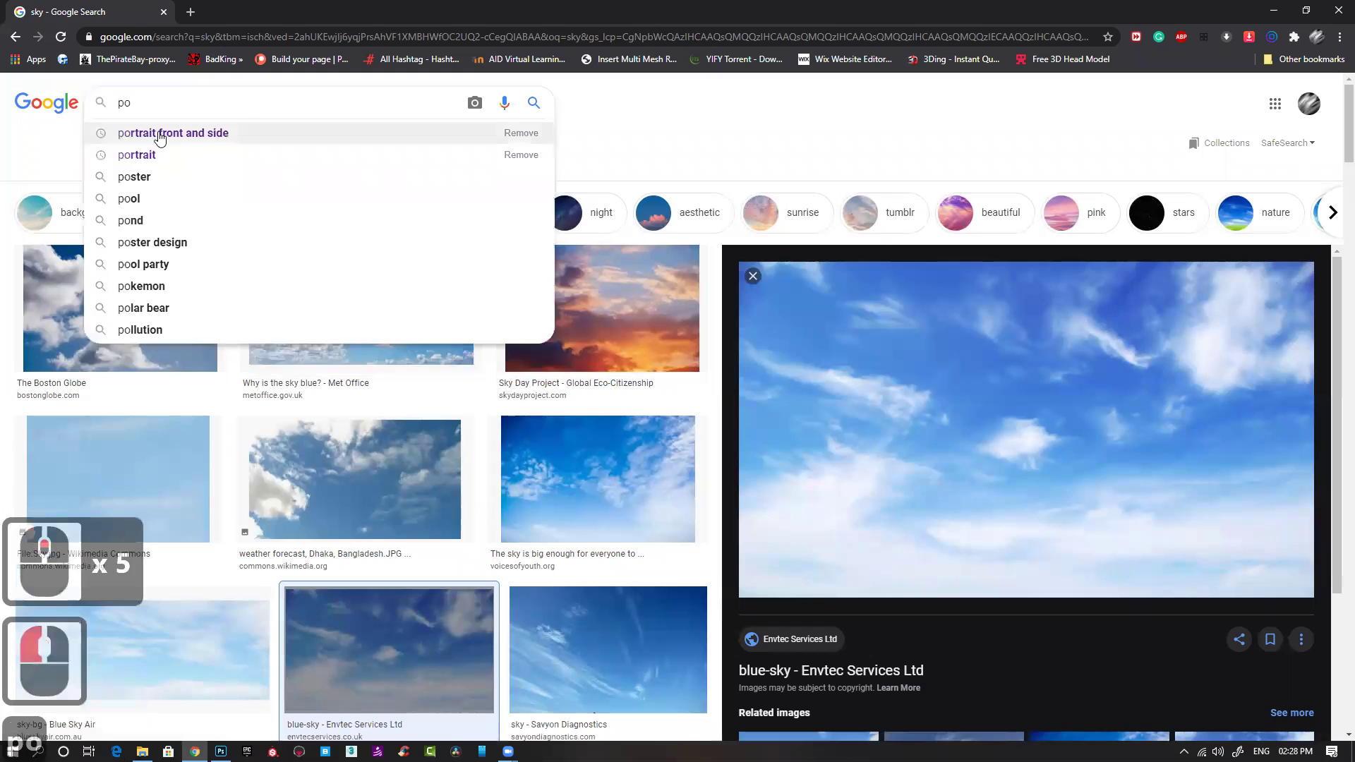
pyautogui.click(91, 136)
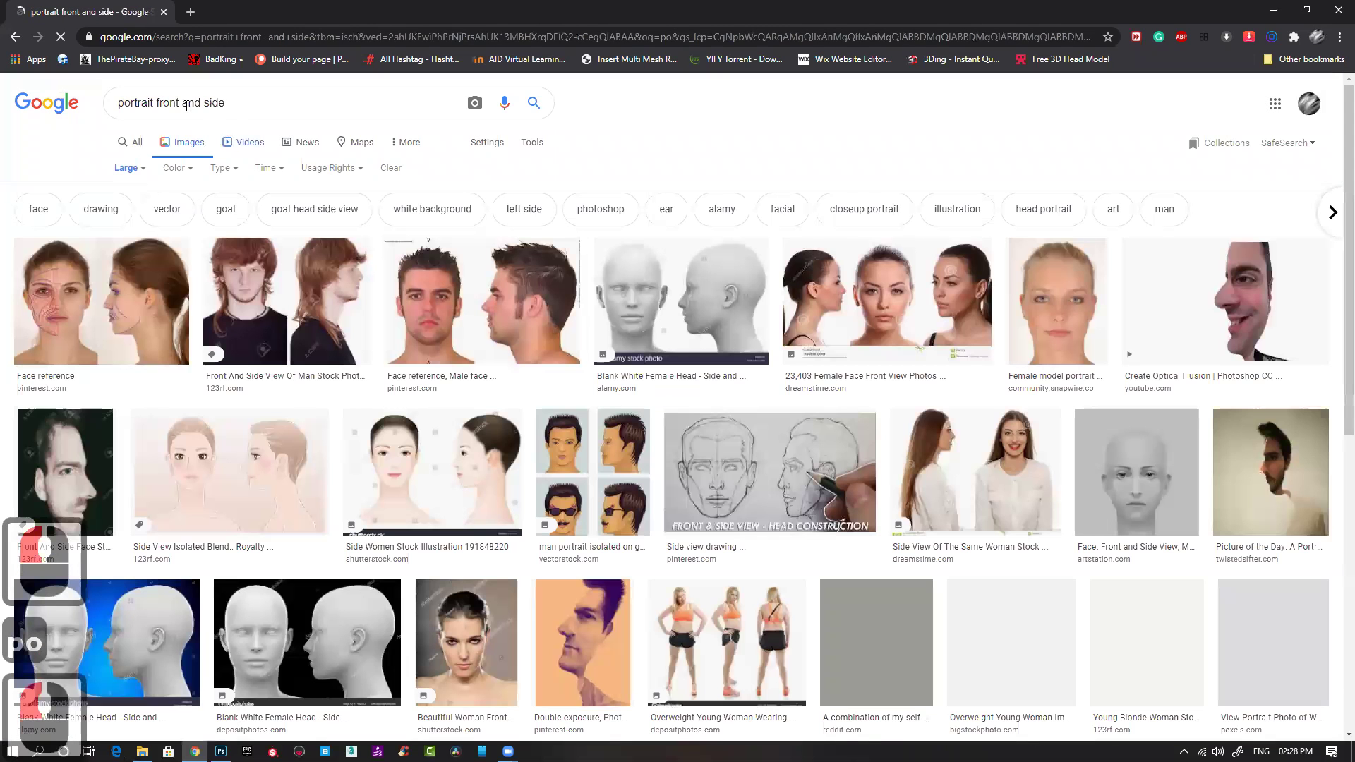
pyautogui.moveTo(157, 103); pyautogui.dragTo(360, 99)
pyautogui.press('BackSpace')
pyautogui.press('BackSpace')
pyautogui.press('Return')
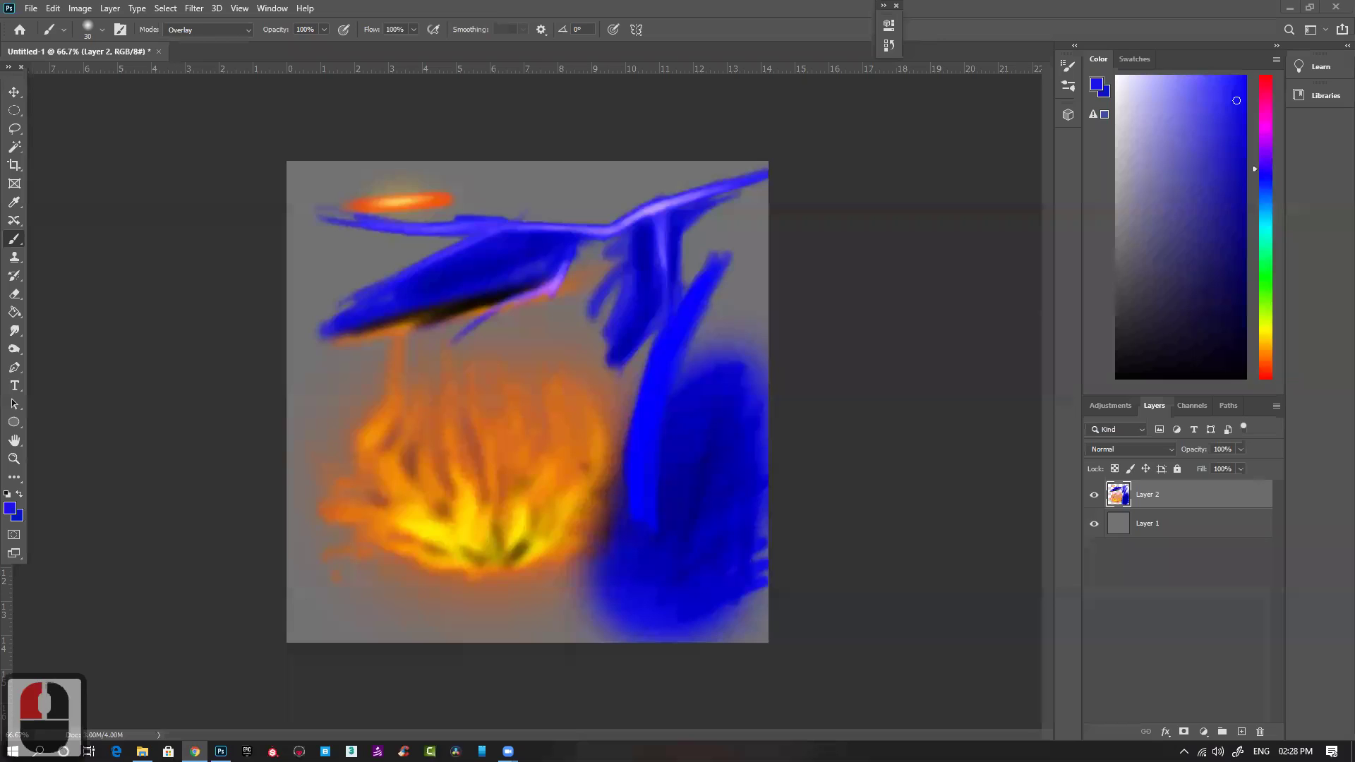
# Step: Copy a close-up front-facing portrait of a man from the image results and paste it into the Photoshop painting as a new layer
pyautogui.scroll(-3, 528, 402)
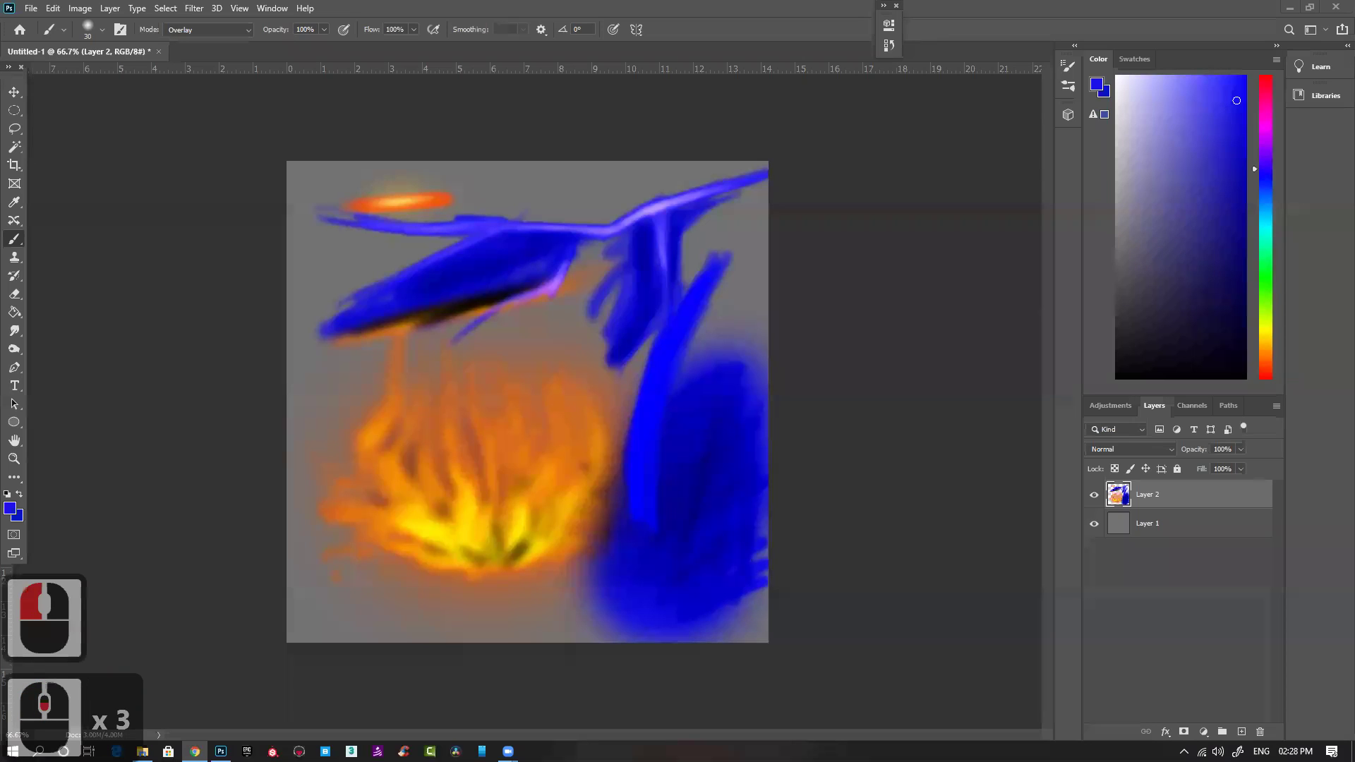
pyautogui.rightClick(527, 401)
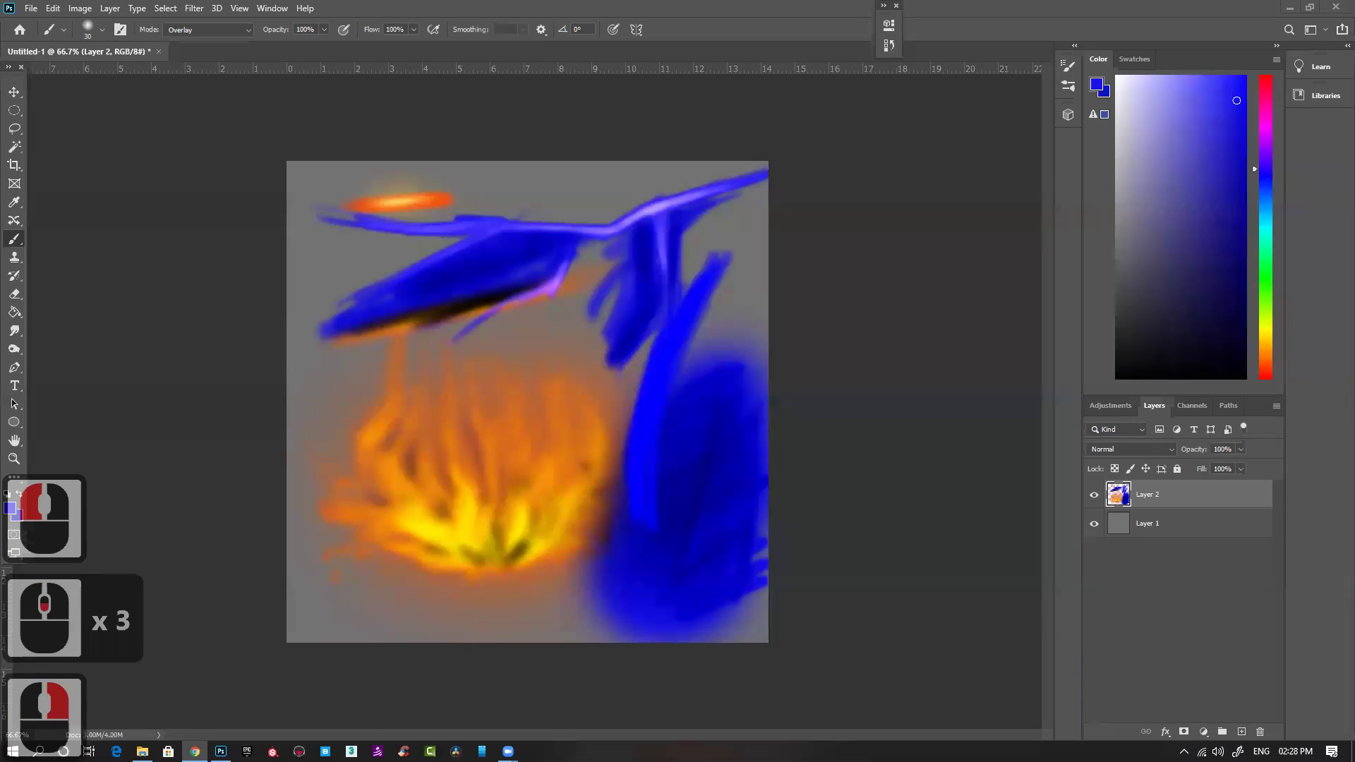
pyautogui.scroll(-3, 527, 402)
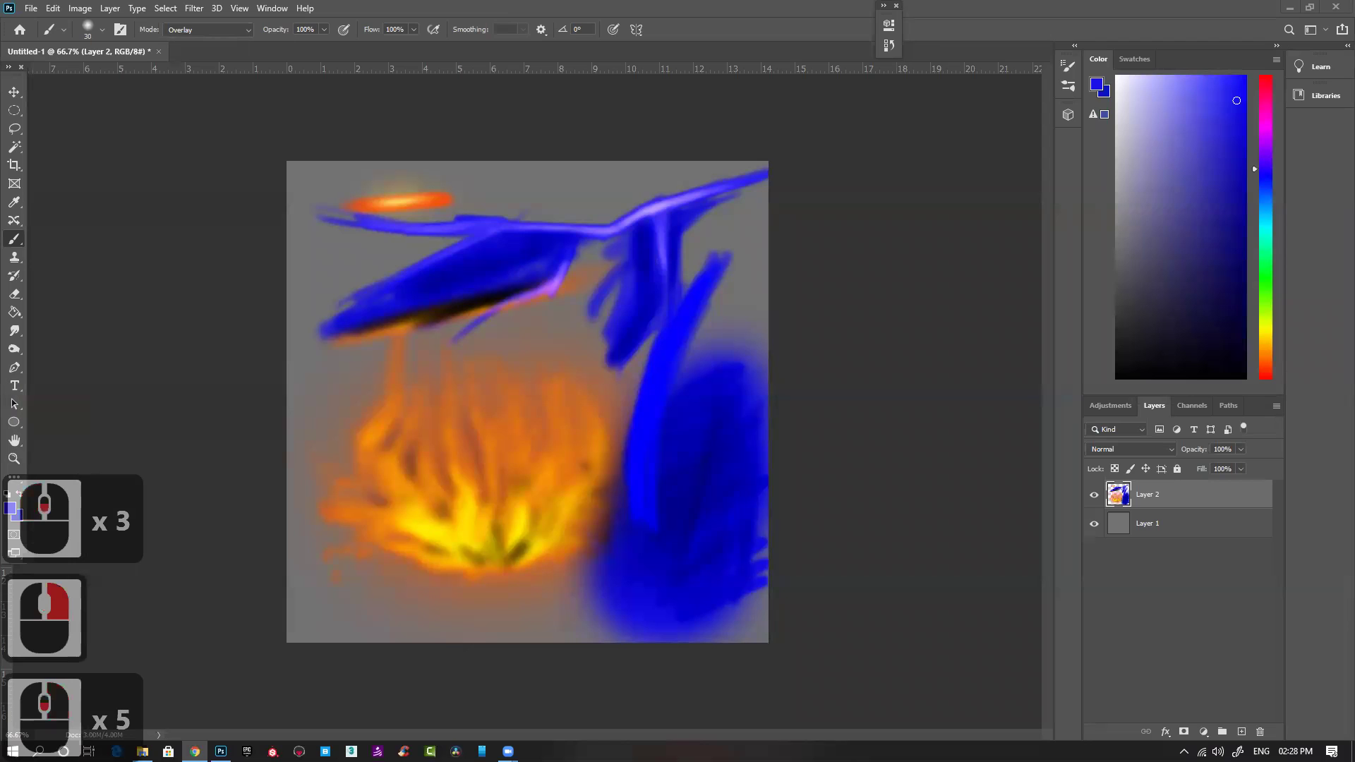
pyautogui.rightClick(528, 402)
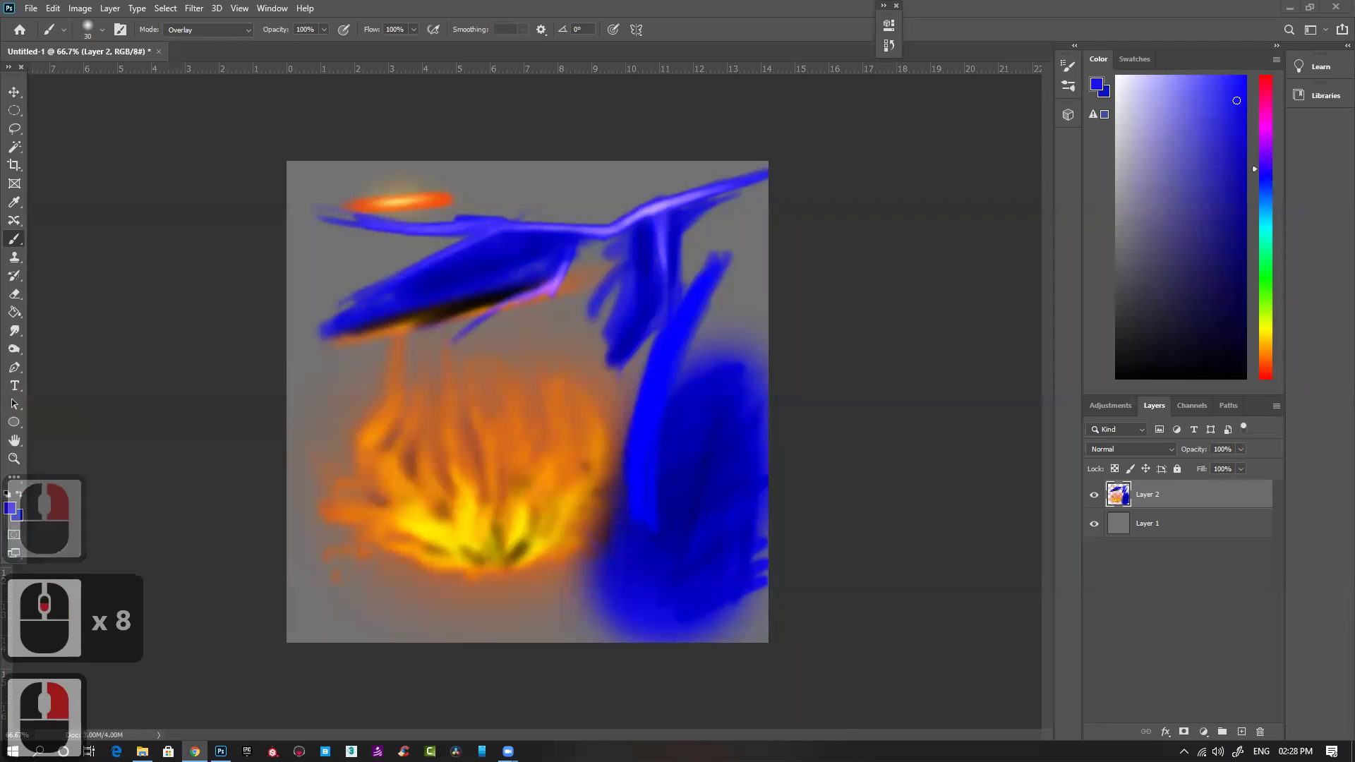
pyautogui.rightClick(527, 401)
pyautogui.rightClick(528, 401)
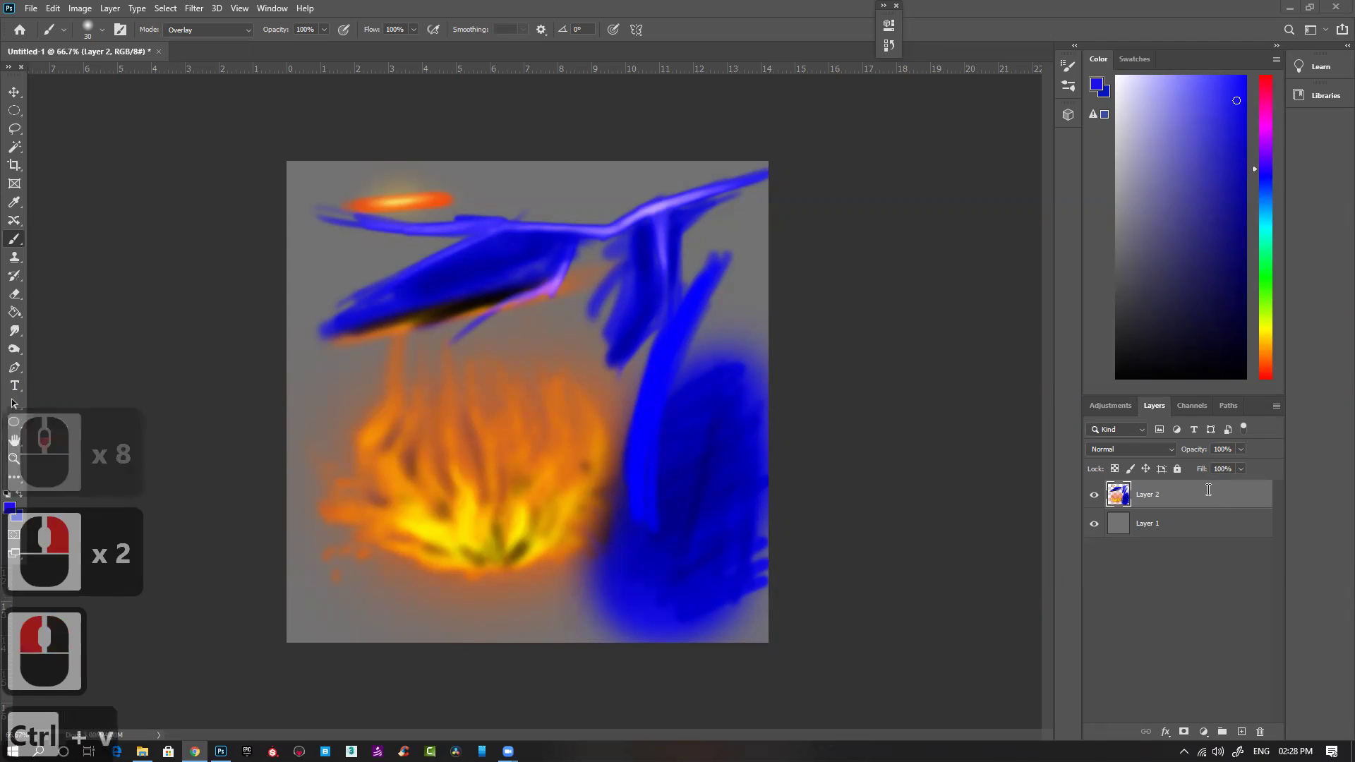
pyautogui.hotkey('ctrl', 'v')
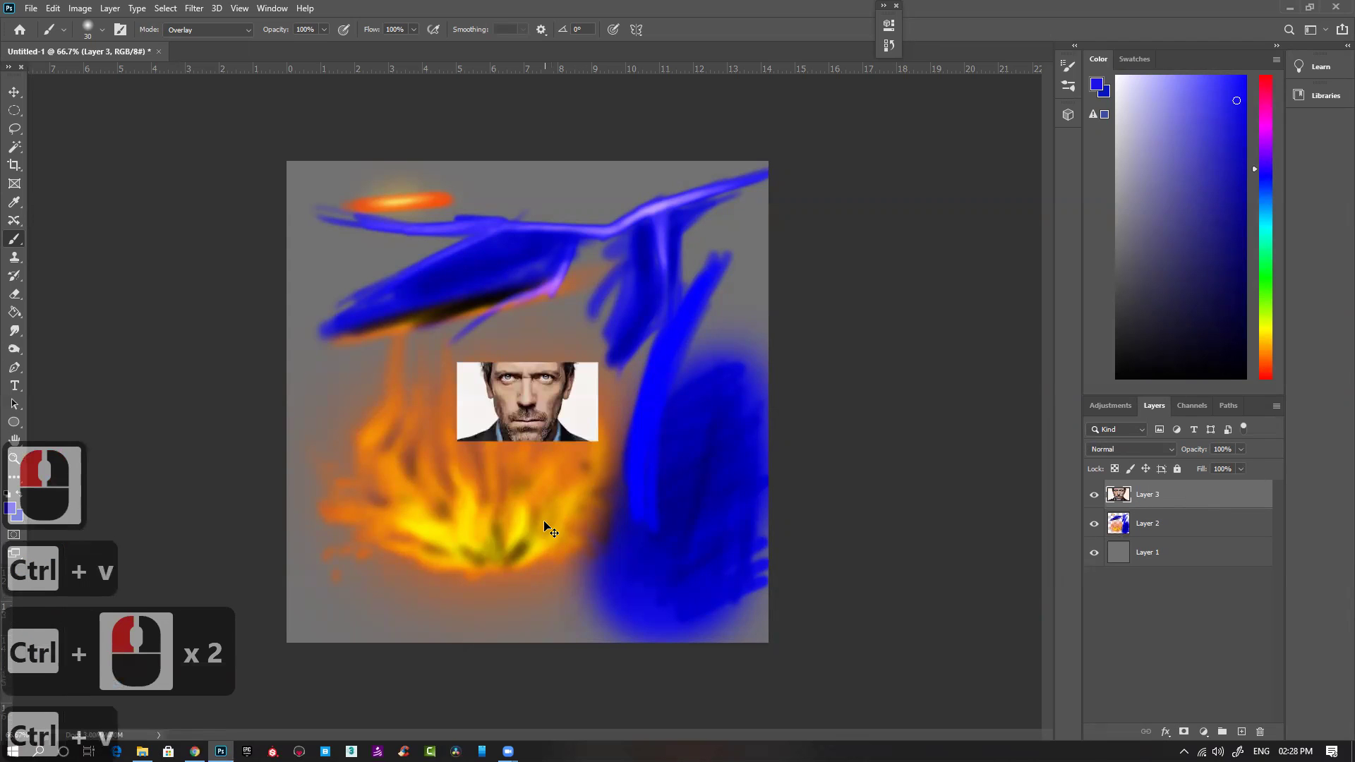
pyautogui.press('ctrl')
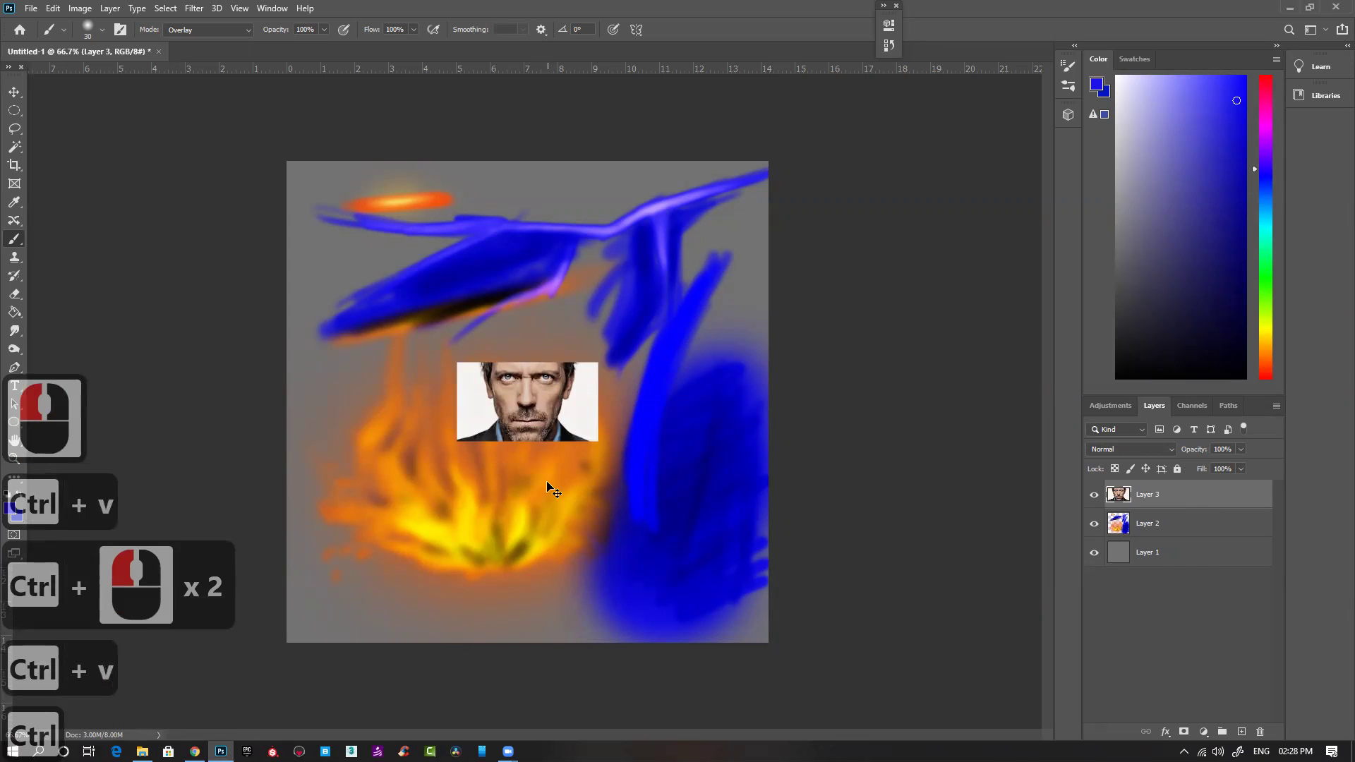
# Step: Scale the pasted portrait to about 449% so it spans the full canvas width, and return to the Brush tool
pyautogui.hotkey('ctrl', 't')
pyautogui.moveTo(598, 363); pyautogui.dragTo(847, 221)
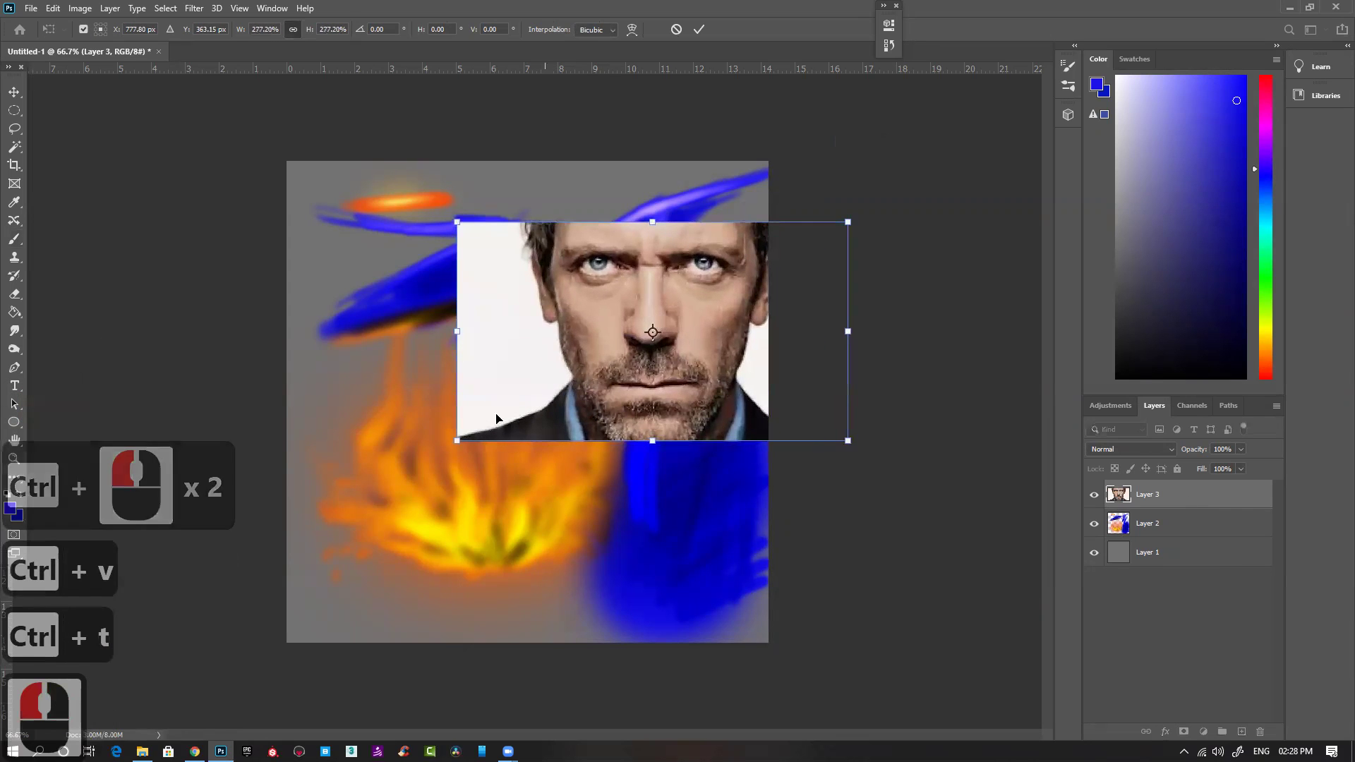
pyautogui.moveTo(457, 440); pyautogui.dragTo(214, 577)
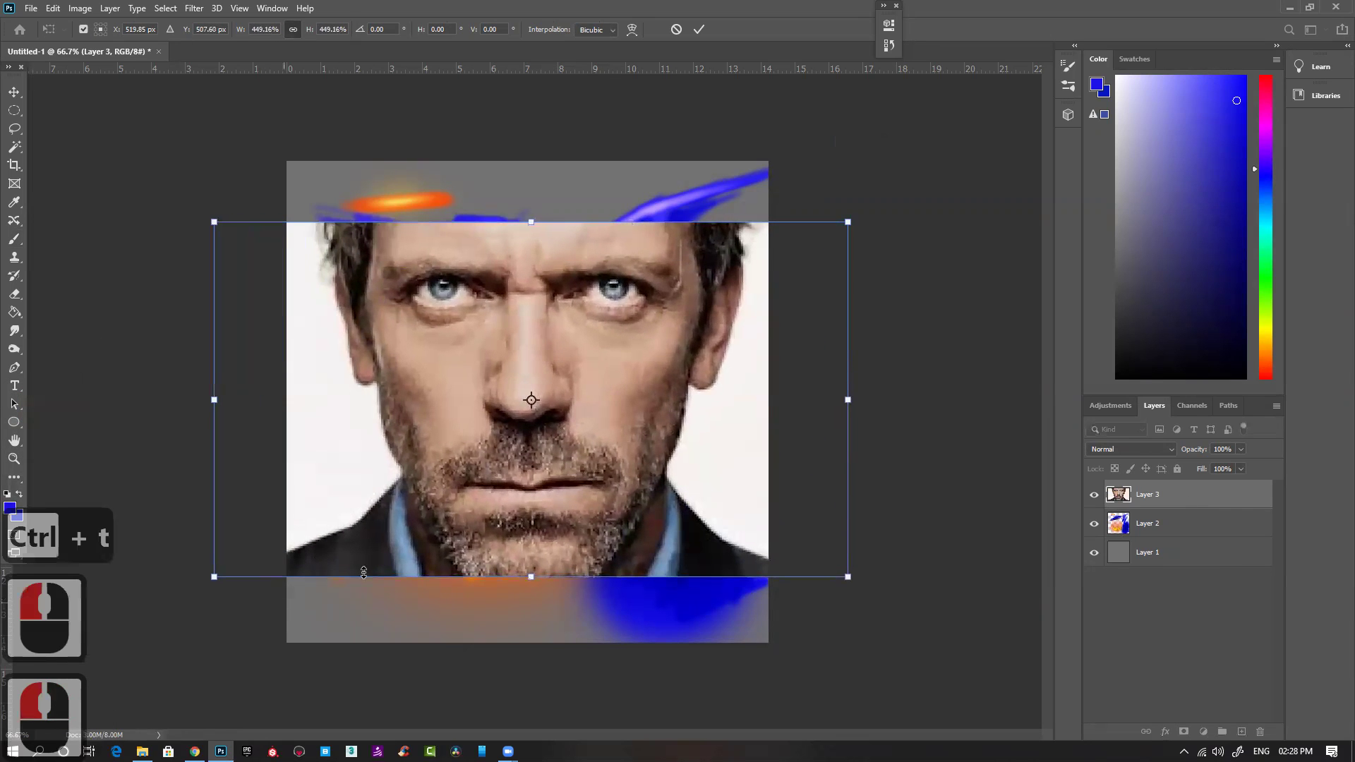
pyautogui.doubleClick(607, 456)
pyautogui.press('b')
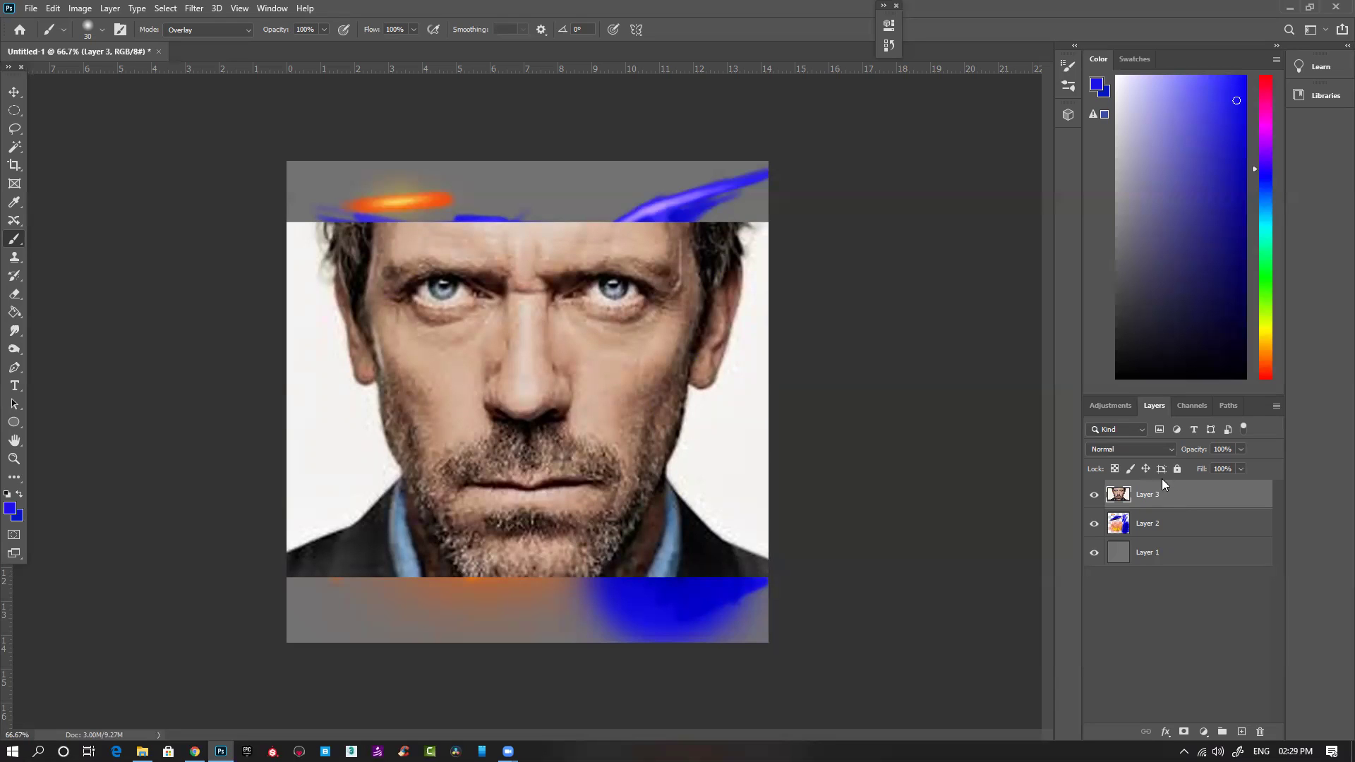
# Step: Hide and show the painted Layer 2 beneath the portrait, and set the portrait layer's blending mode to Darken
pyautogui.click(1095, 526)
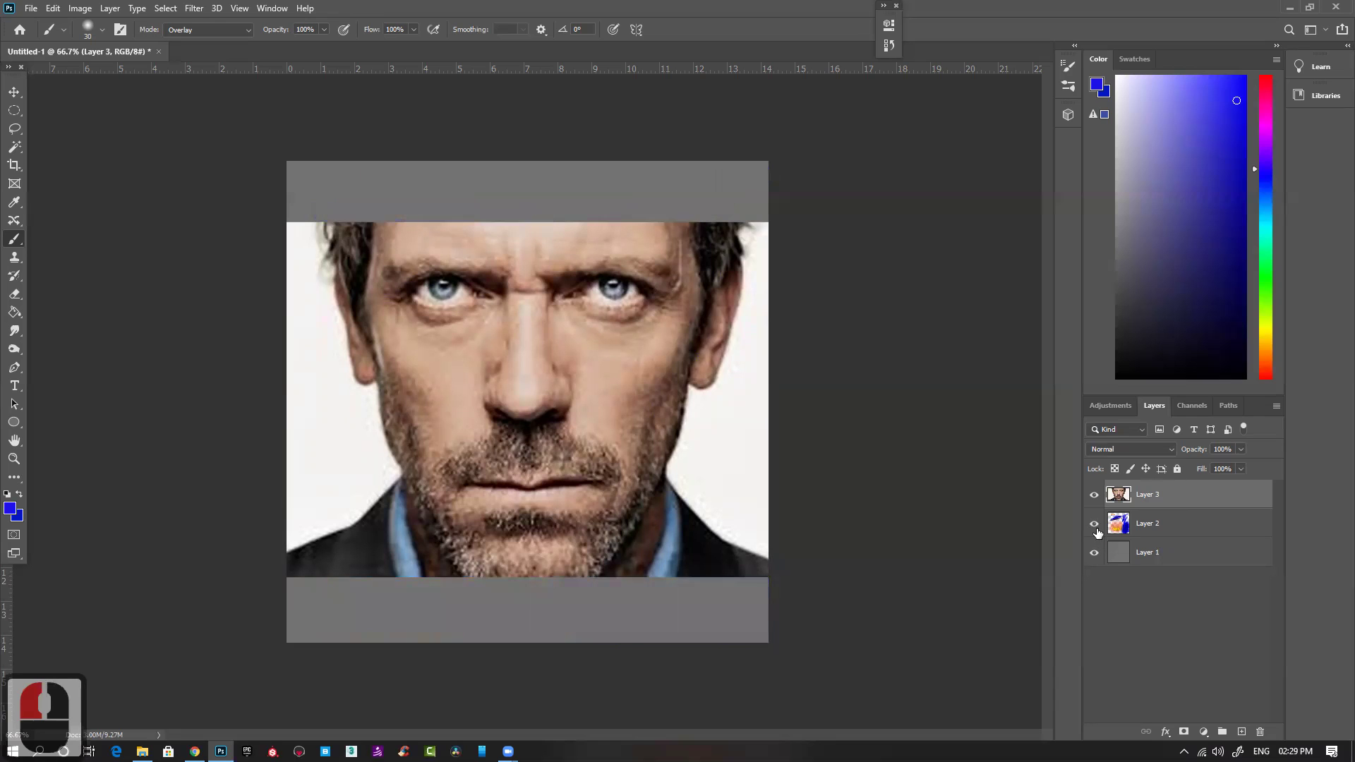
pyautogui.click(1094, 526)
pyautogui.click(1140, 450)
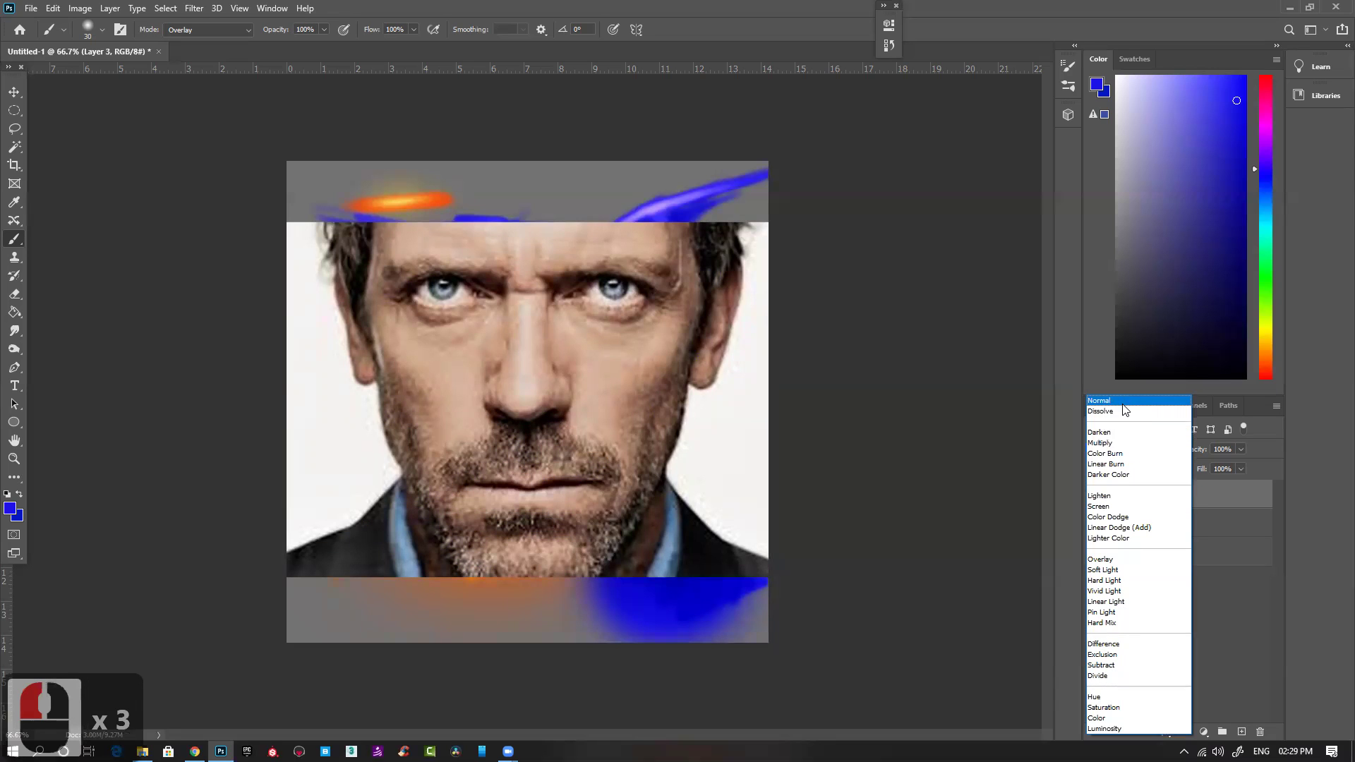
pyautogui.click(1125, 431)
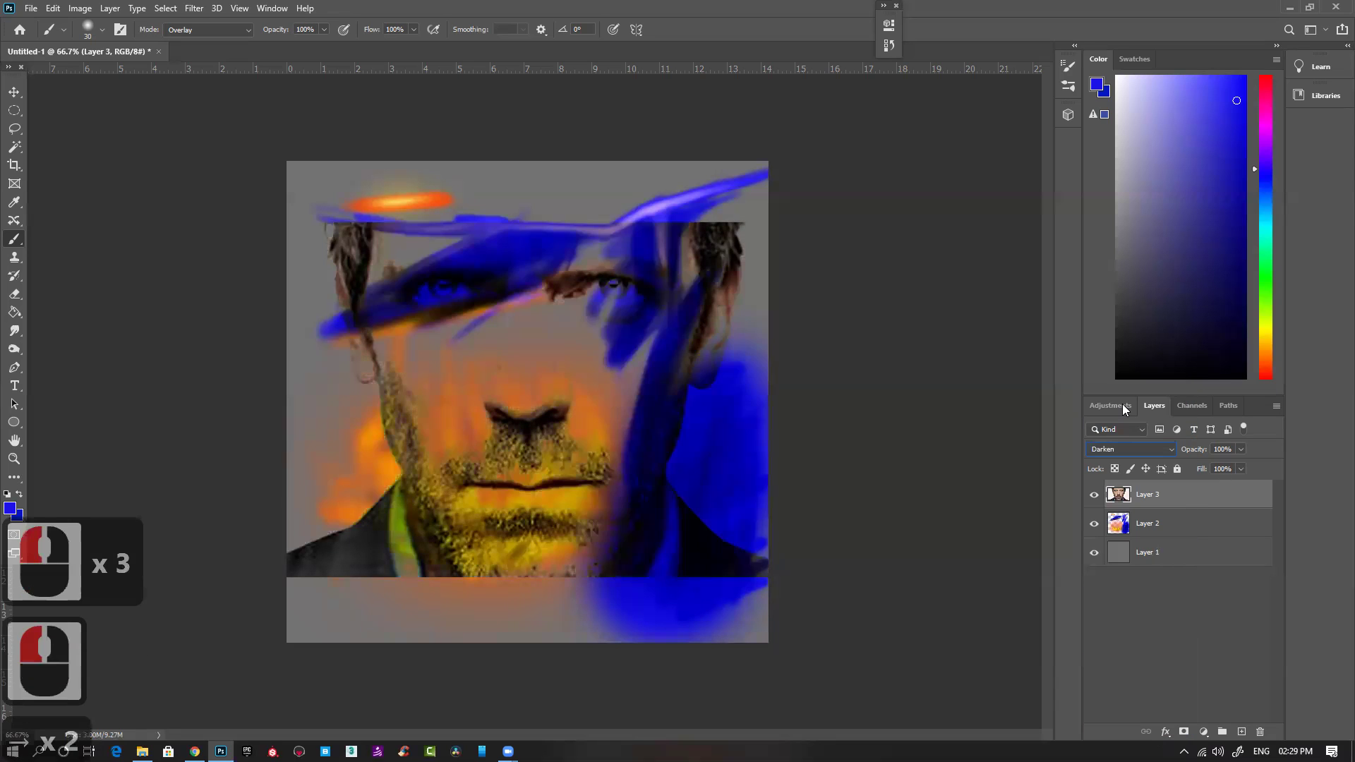
# Step: Cycle the portrait layer's blending mode onward from Darken through Linear Burn to Screen
pyautogui.press('Down')
pyautogui.press('Down')
pyautogui.press('Down')
pyautogui.press('Down')
pyautogui.press('Down')
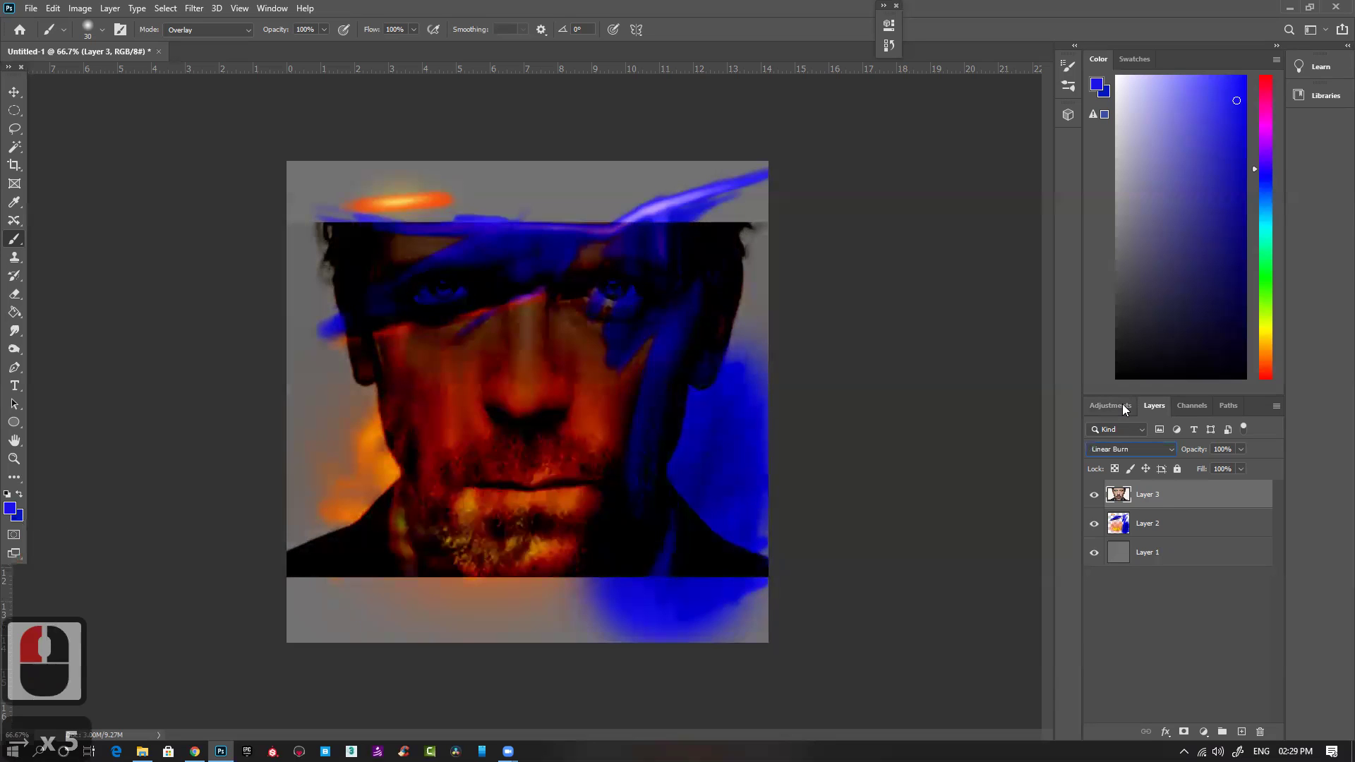
pyautogui.press('Down')
pyautogui.press('Down')
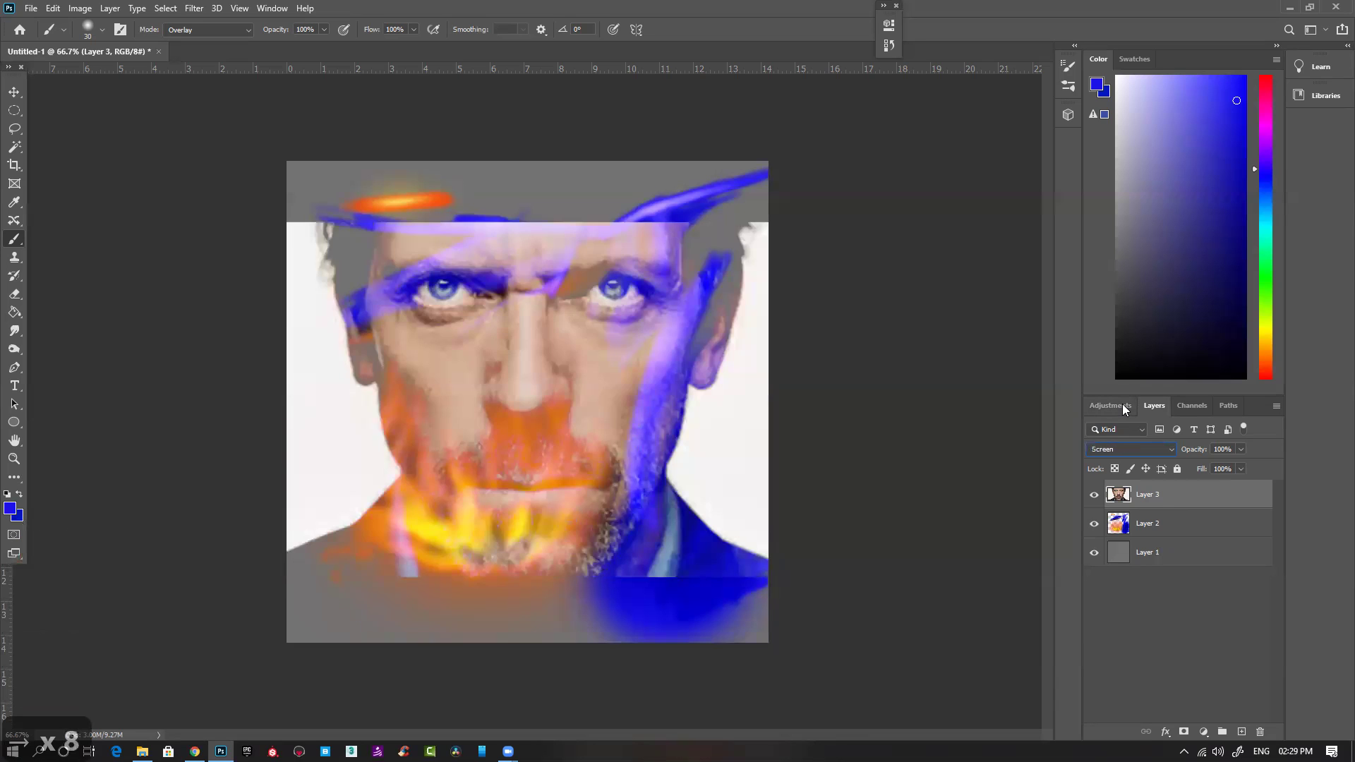
# Step: Cycle Layer 3 through the Linear Dodge (Add), Soft Light and Hard Light blend modes, and set it to Normal
pyautogui.press('Down')
pyautogui.press('Down')
pyautogui.press('Down')
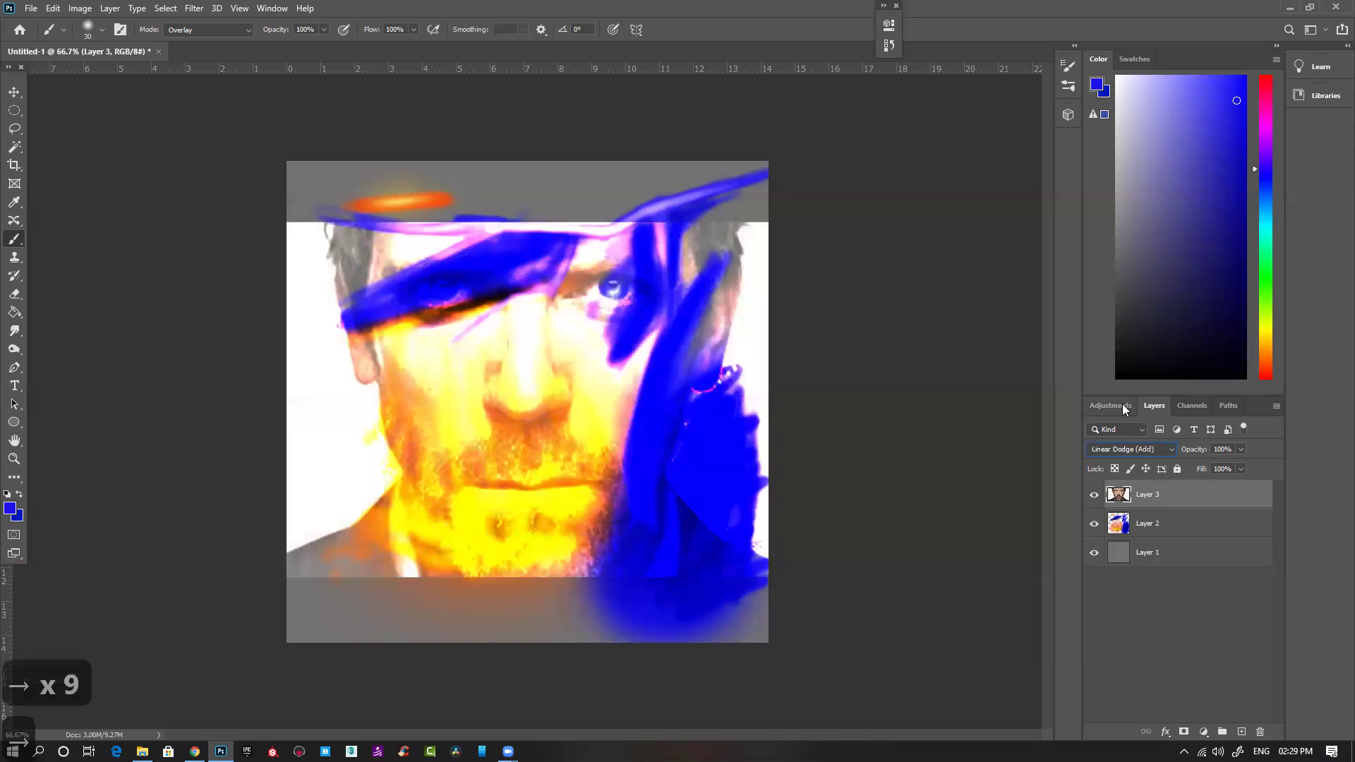
pyautogui.press('Down')
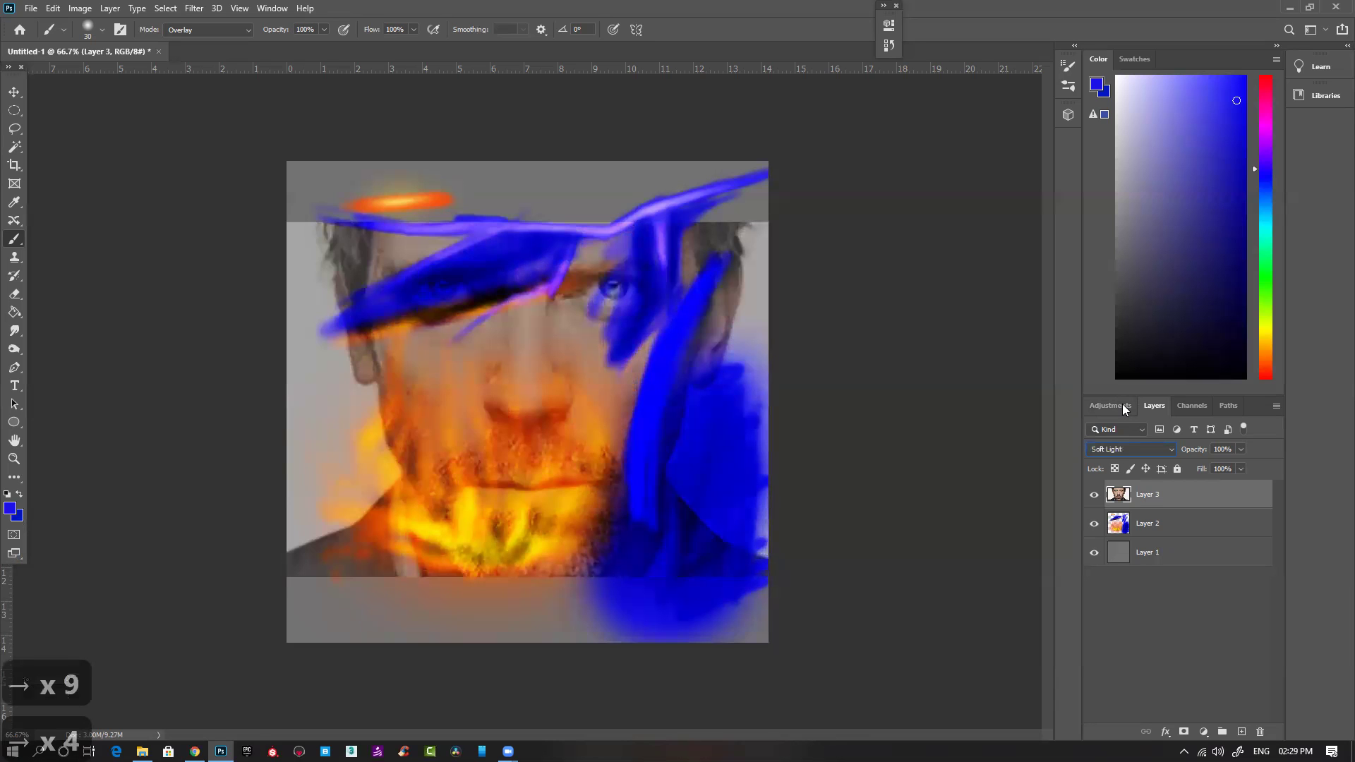
pyautogui.press('Down')
pyautogui.press('Down')
pyautogui.press('Up')
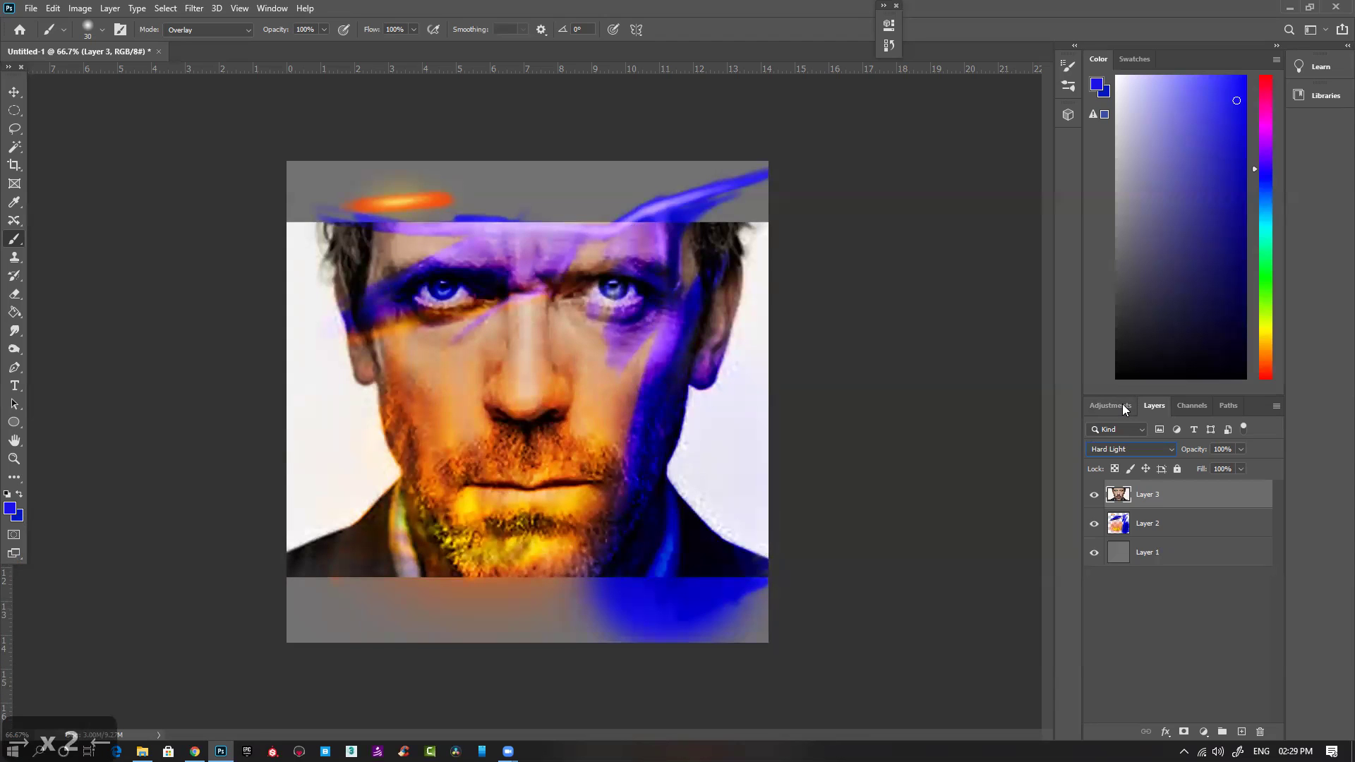
pyautogui.click(1122, 449)
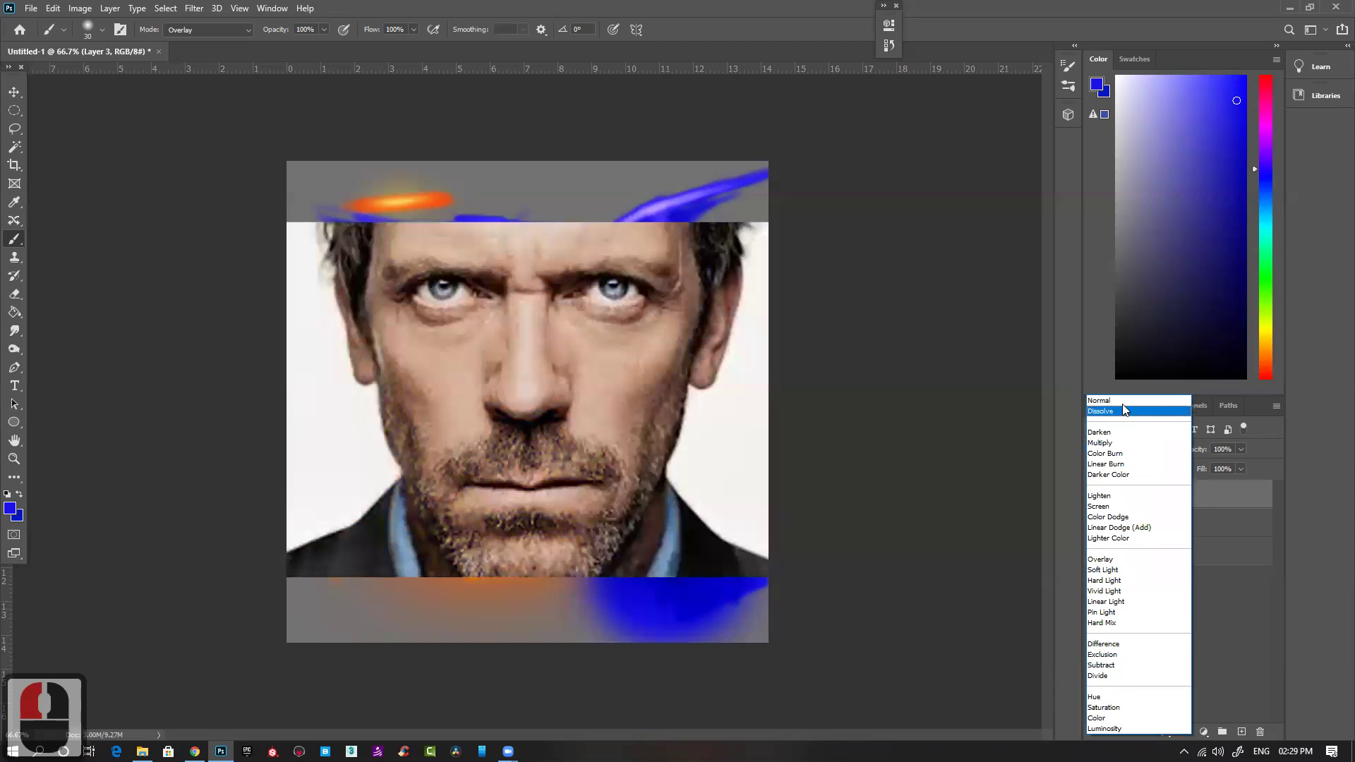
pyautogui.click(1122, 400)
# Step: Add a new layer above the portrait and choose a 125 px Hard Round brush
pyautogui.click(1243, 731)
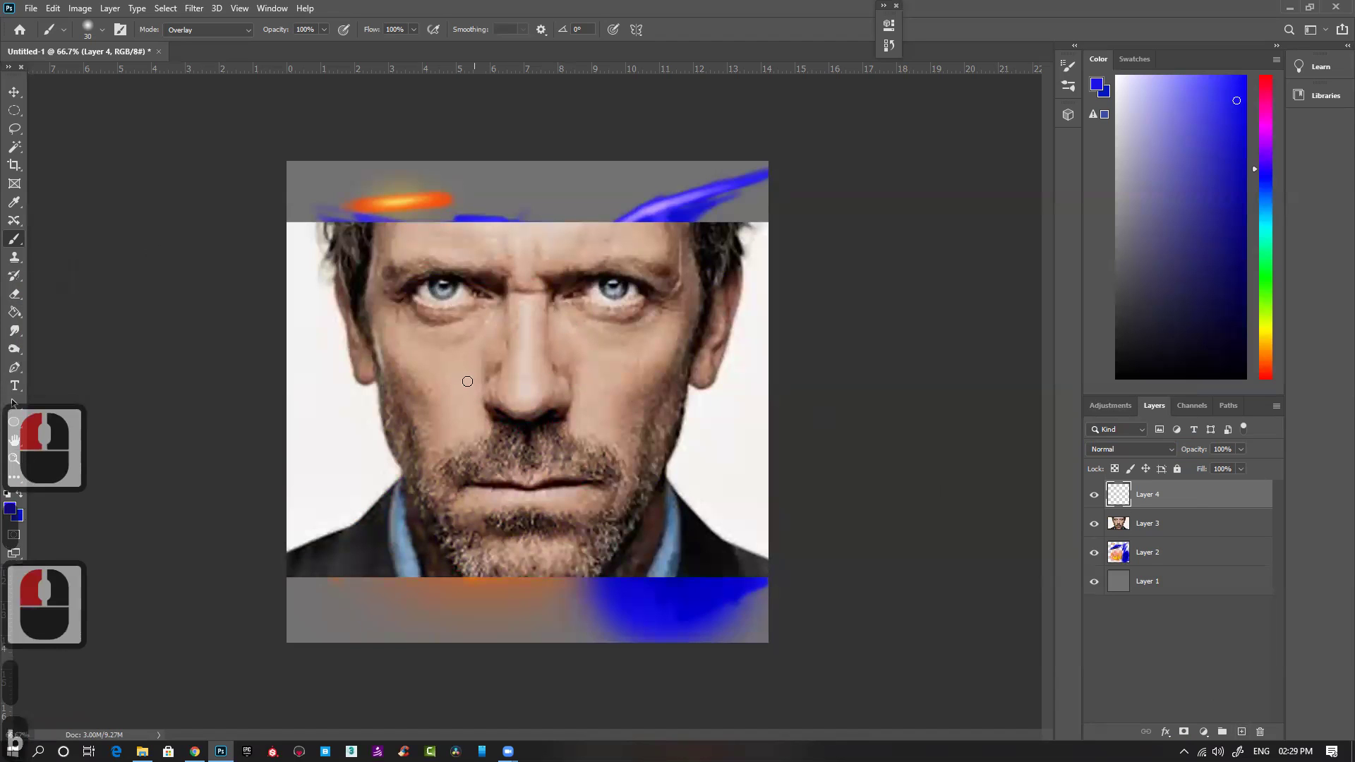
pyautogui.press('b')
pyautogui.press(']')
pyautogui.press(']')
pyautogui.press(']')
pyautogui.press(']')
pyautogui.press(']')
pyautogui.press(']')
pyautogui.press(']')
pyautogui.press(']')
pyautogui.press(']')
pyautogui.press(']')
pyautogui.press(']')
pyautogui.press(']')
pyautogui.press(']')
pyautogui.press(']')
pyautogui.press(']')
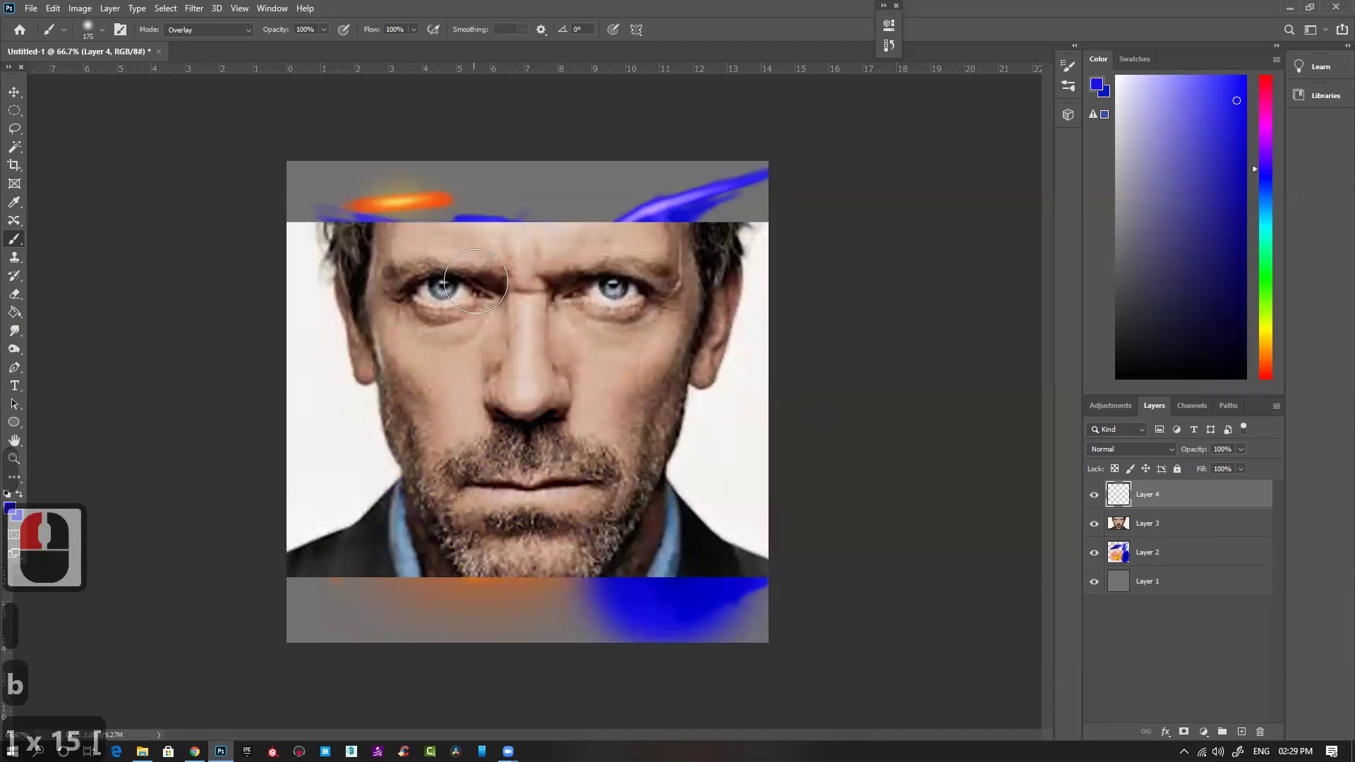
pyautogui.press('[')
pyautogui.press('[')
pyautogui.press('[')
pyautogui.rightClick(510, 182)
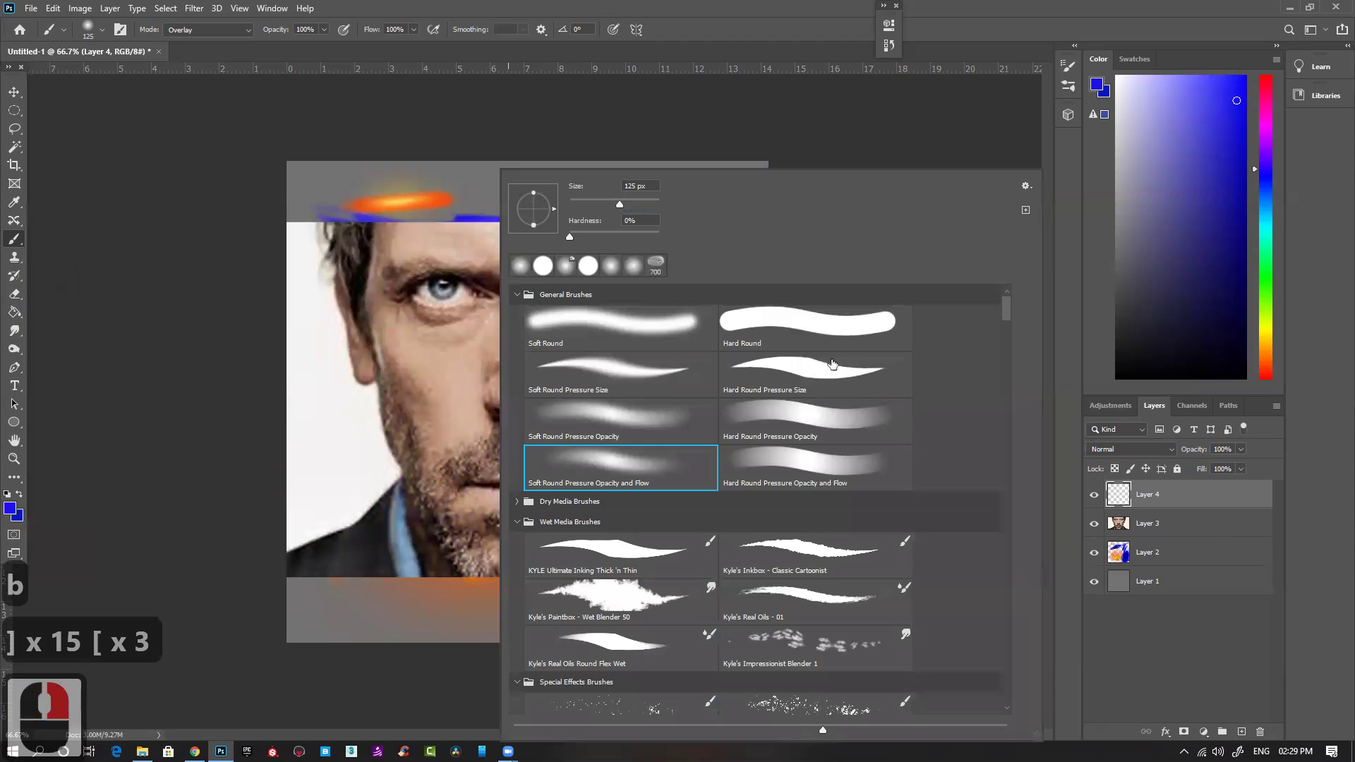
pyautogui.click(804, 321)
pyautogui.click(469, 341)
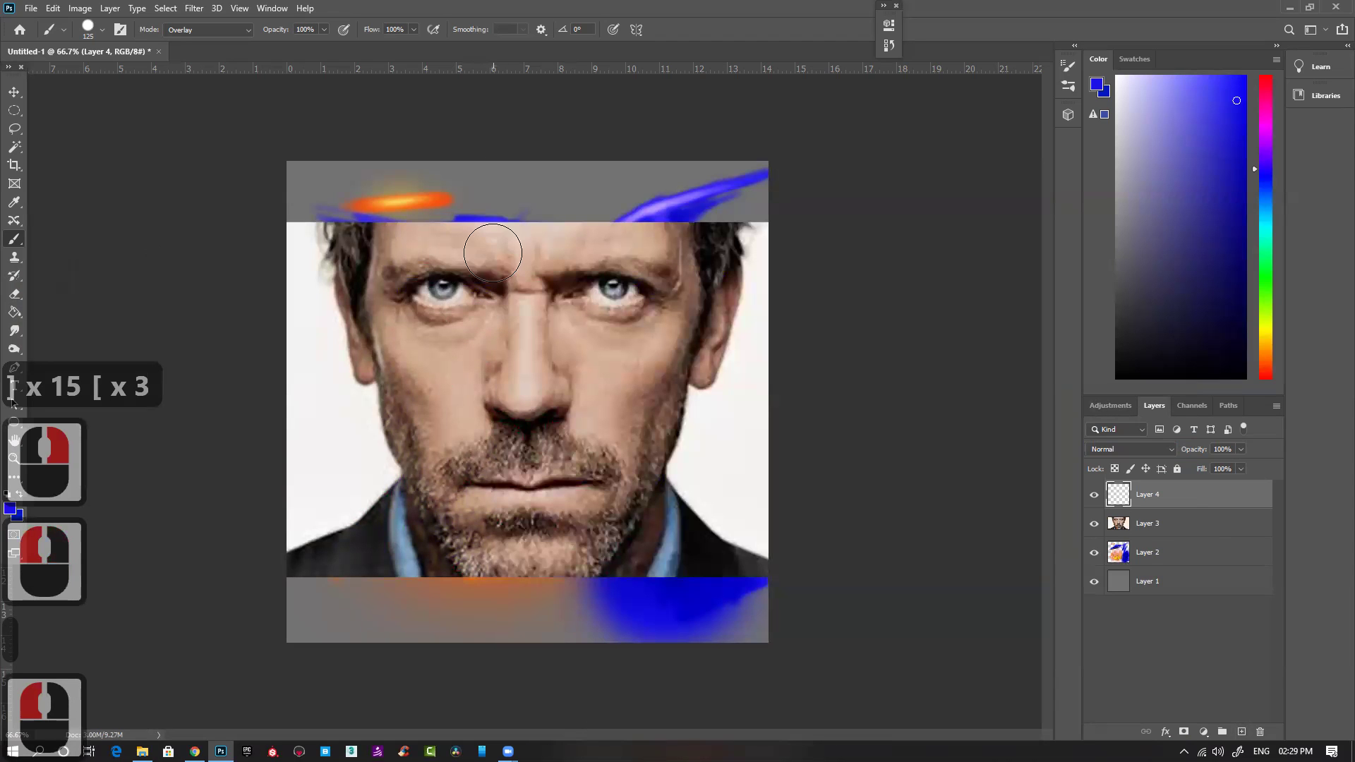
# Step: Paint solid blue diagonally across the forehead, one eye and the adjoining white background, with the brush mode set to Normal
pyautogui.moveTo(638, 205)
pyautogui.mouseDown()
pyautogui.moveTo(448, 306)
pyautogui.moveTo(280, 417)
pyautogui.moveTo(456, 258)
pyautogui.moveTo(524, 216)
pyautogui.moveTo(276, 365)
pyautogui.moveTo(398, 254)
pyautogui.moveTo(423, 213)
pyautogui.moveTo(408, 143)
pyautogui.moveTo(376, 128)
pyautogui.moveTo(740, 113)
pyautogui.moveTo(634, 181)
pyautogui.moveTo(503, 222)
pyautogui.moveTo(778, 164)
pyautogui.moveTo(437, 252)
pyautogui.moveTo(798, 158)
pyautogui.moveTo(621, 201)
pyautogui.mouseUp()
pyautogui.moveTo(355, 366)
pyautogui.mouseDown()
pyautogui.moveTo(364, 471)
pyautogui.moveTo(300, 533)
pyautogui.mouseUp()
pyautogui.hotkey('ctrl', 'z')
pyautogui.click(212, 28)
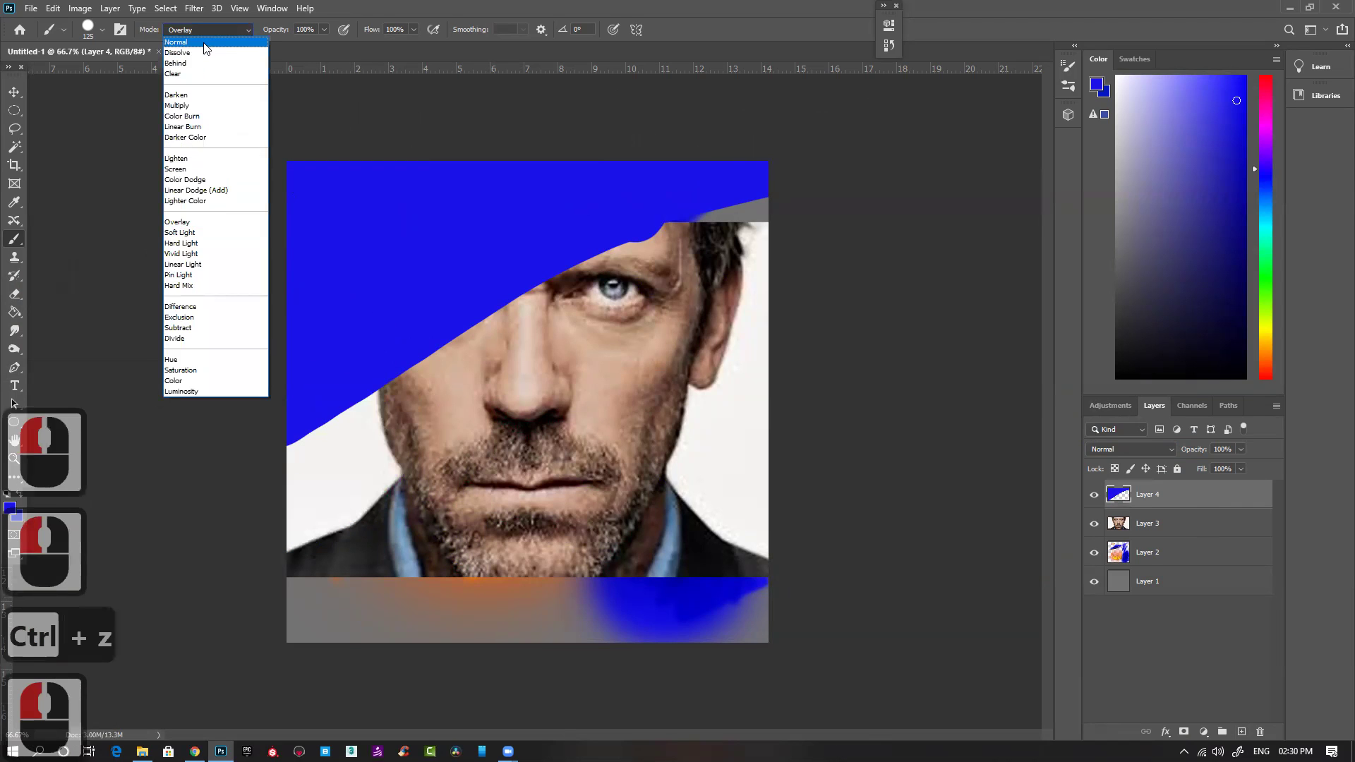
pyautogui.click(176, 42)
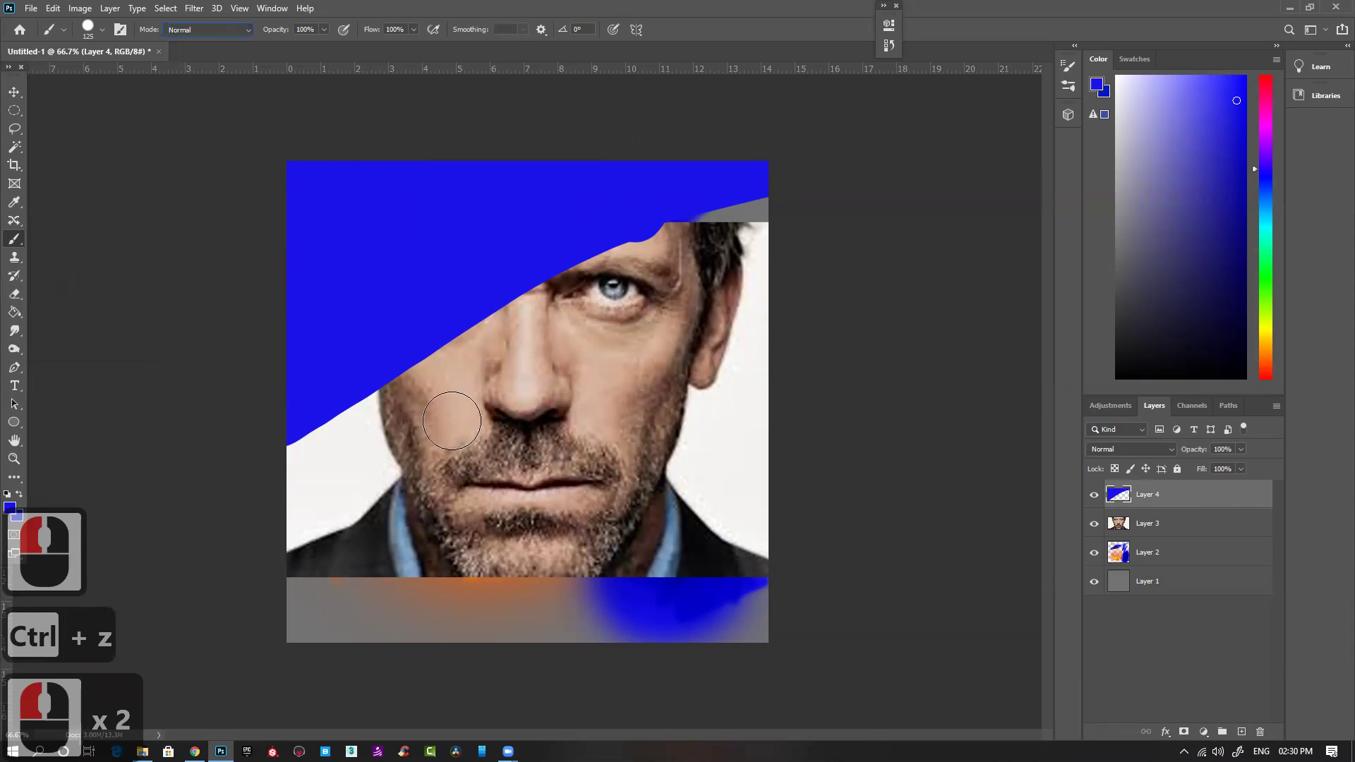
pyautogui.moveTo(341, 348)
pyautogui.mouseDown()
pyautogui.moveTo(369, 469)
pyautogui.moveTo(306, 520)
pyautogui.moveTo(239, 396)
pyautogui.mouseUp()
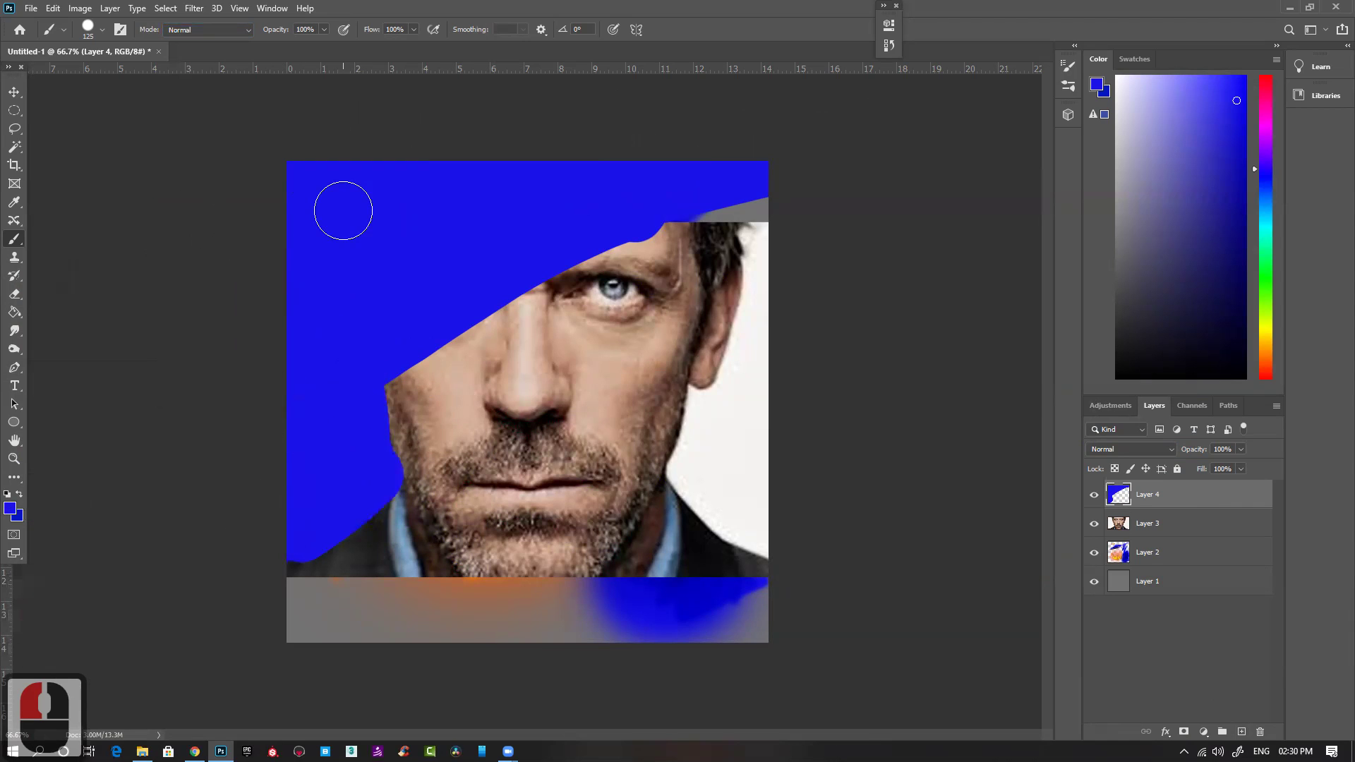
pyautogui.moveTo(650, 205); pyautogui.dragTo(711, 184)
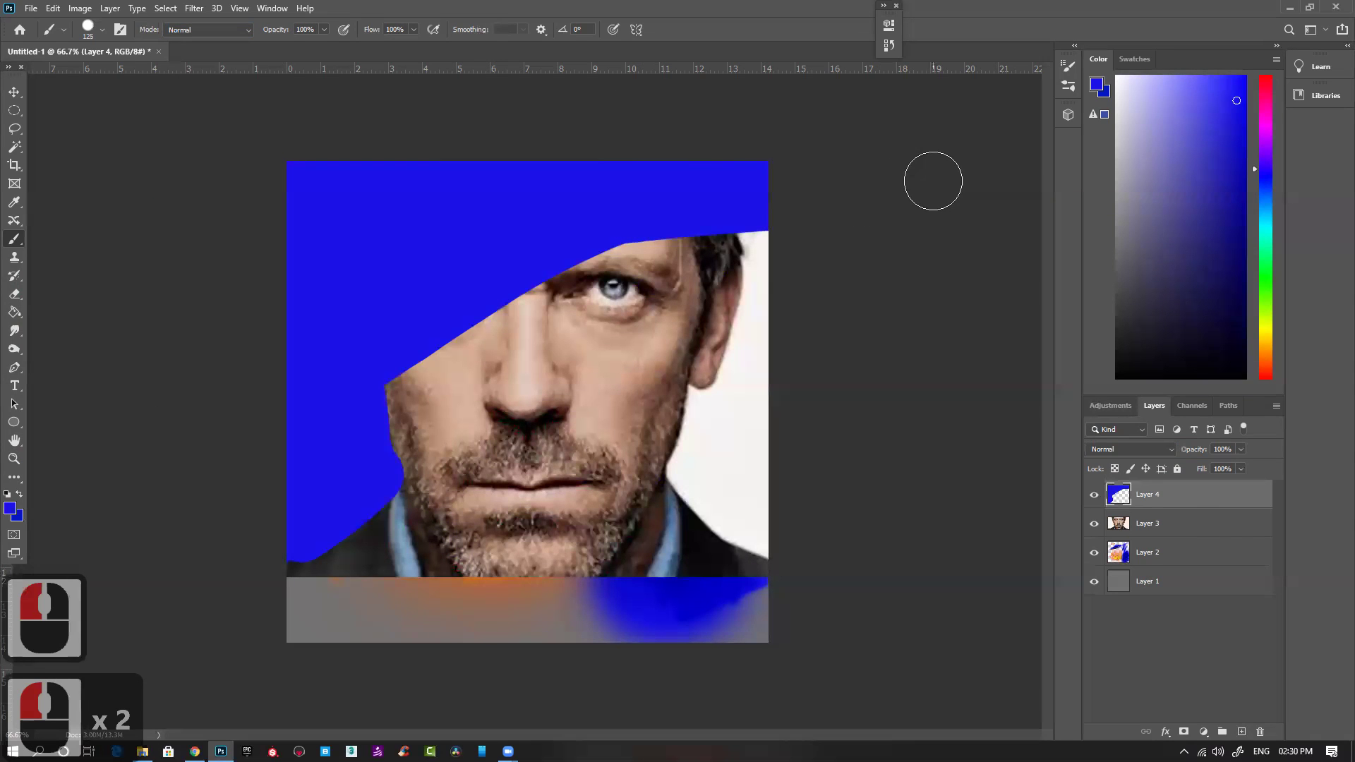
# Step: Set the blue layer's blend mode to Overlay, toggle its visibility to compare, and reduce its opacity to 34%
pyautogui.click(1110, 450)
pyautogui.click(1110, 452)
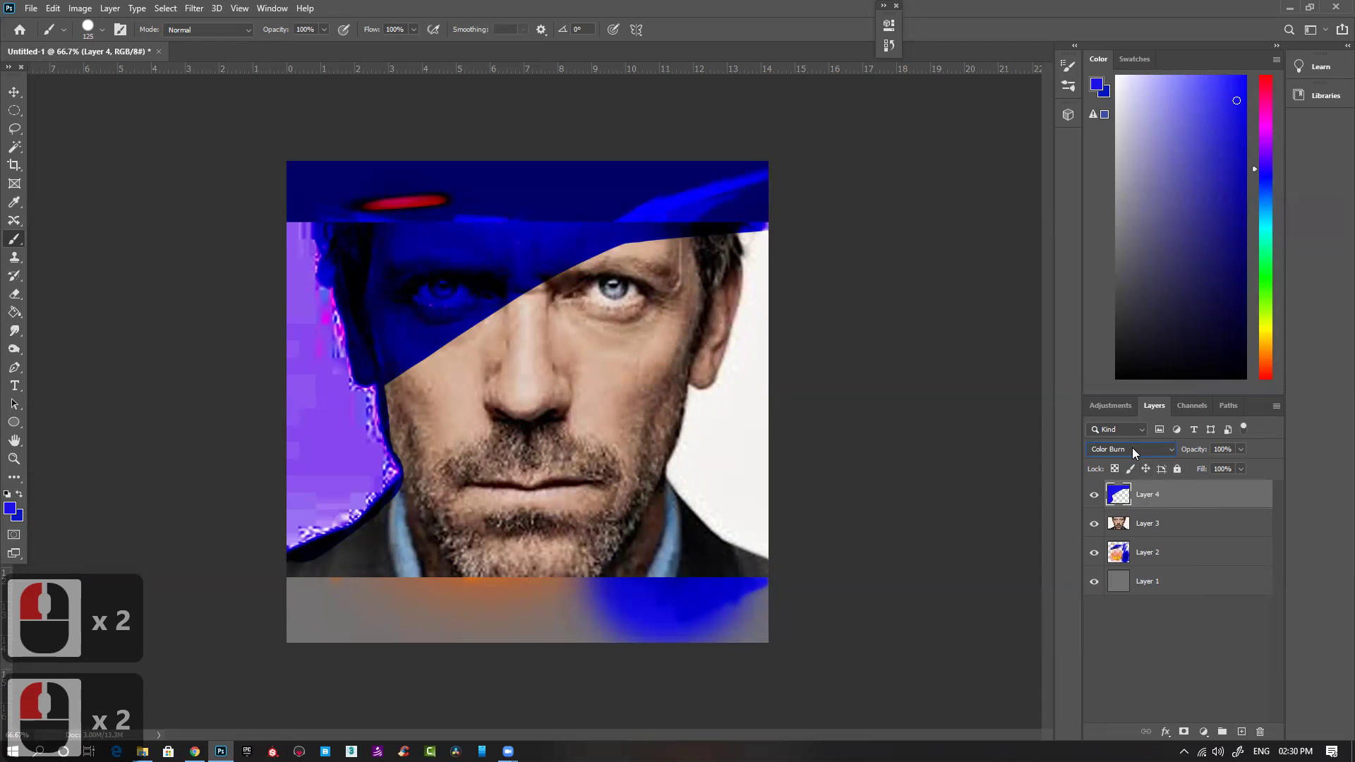
pyautogui.click(1134, 453)
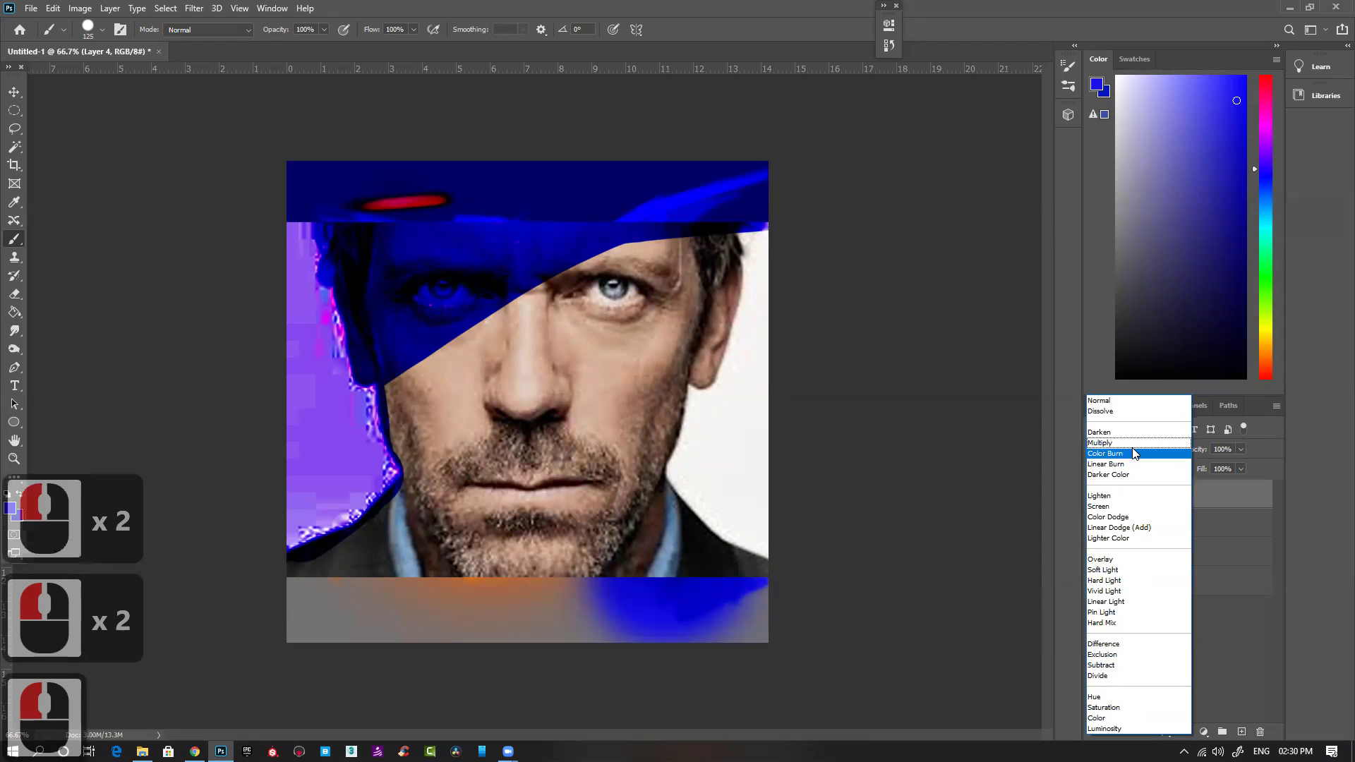
pyautogui.click(1106, 559)
pyautogui.click(1094, 495)
pyautogui.click(1094, 495)
pyautogui.click(1095, 495)
pyautogui.click(1094, 495)
pyautogui.click(1095, 496)
pyautogui.click(1095, 495)
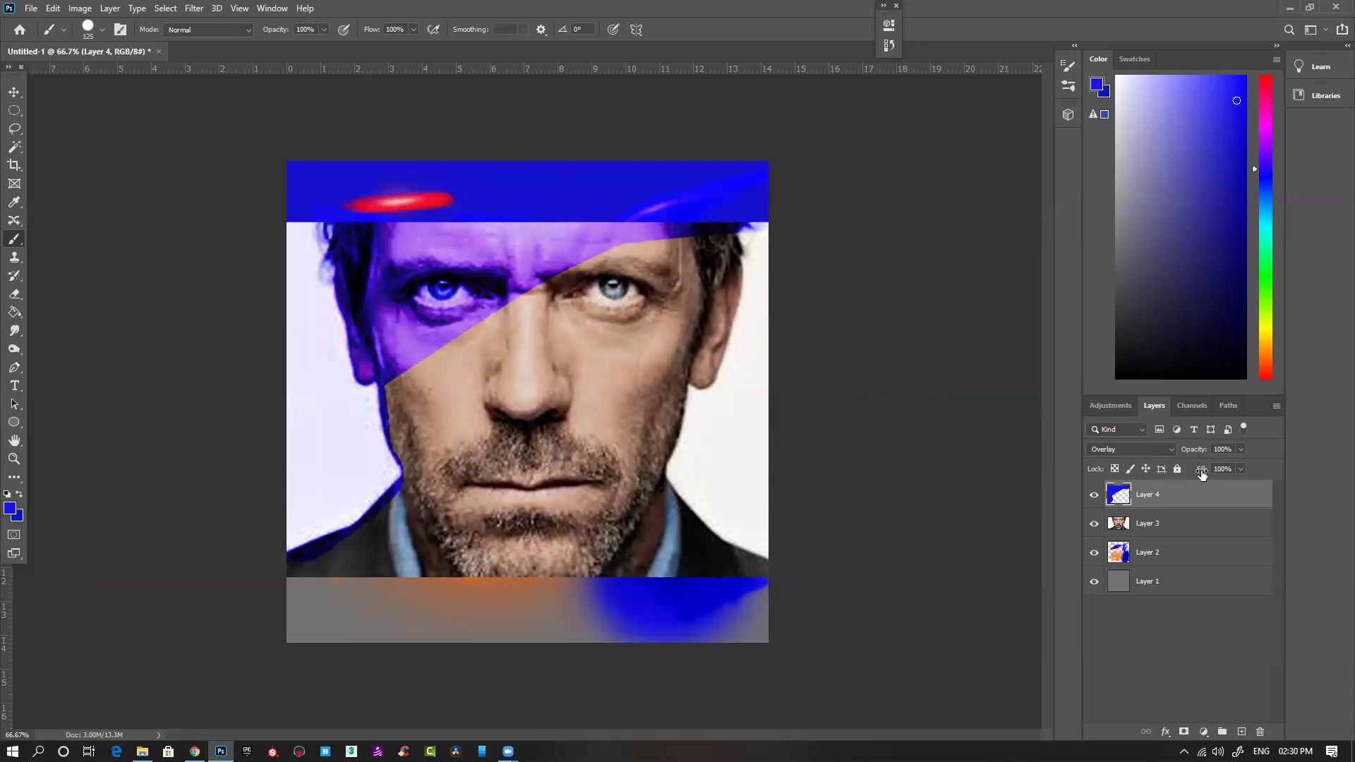
pyautogui.moveTo(1195, 454); pyautogui.dragTo(1166, 456)
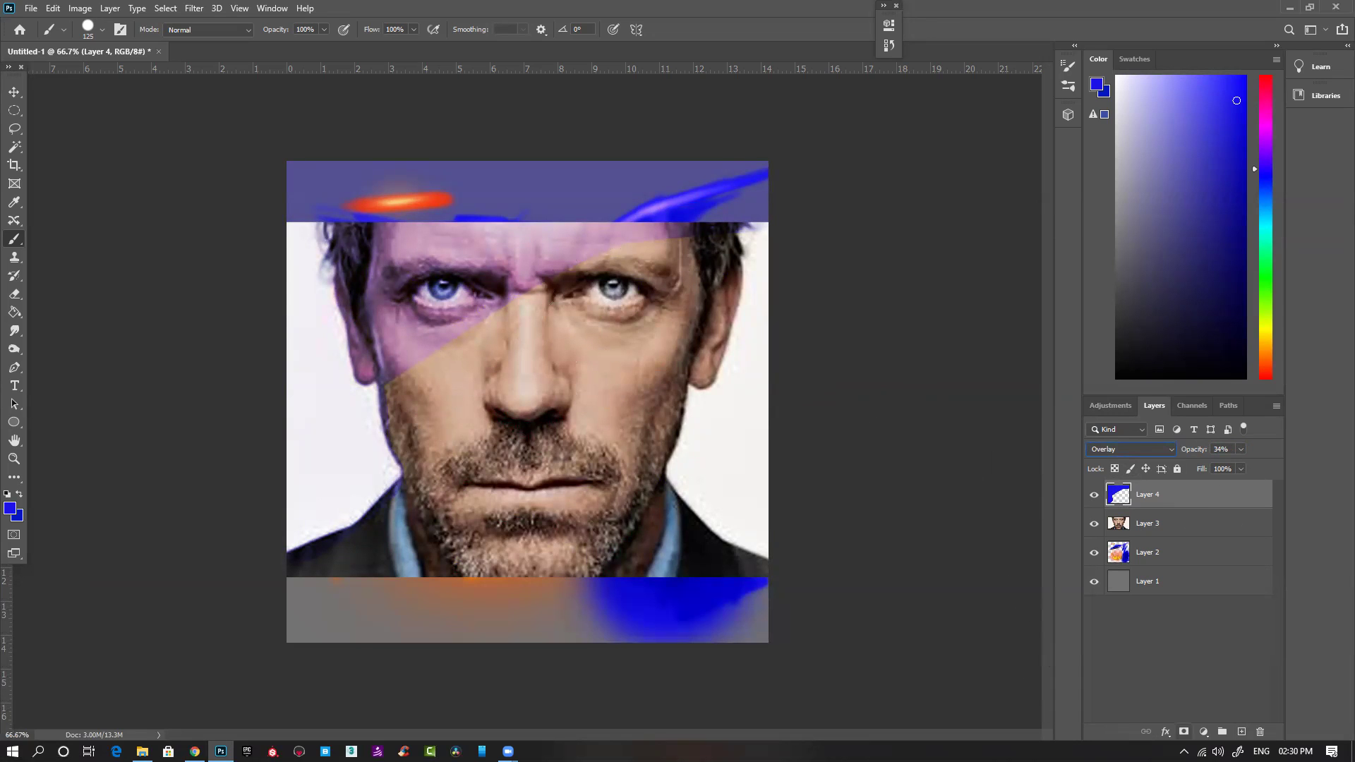
# Step: Add a layer mask to the blue layer and paint black with a 35 px hard brush to clear the tint from the eye
pyautogui.click(1184, 731)
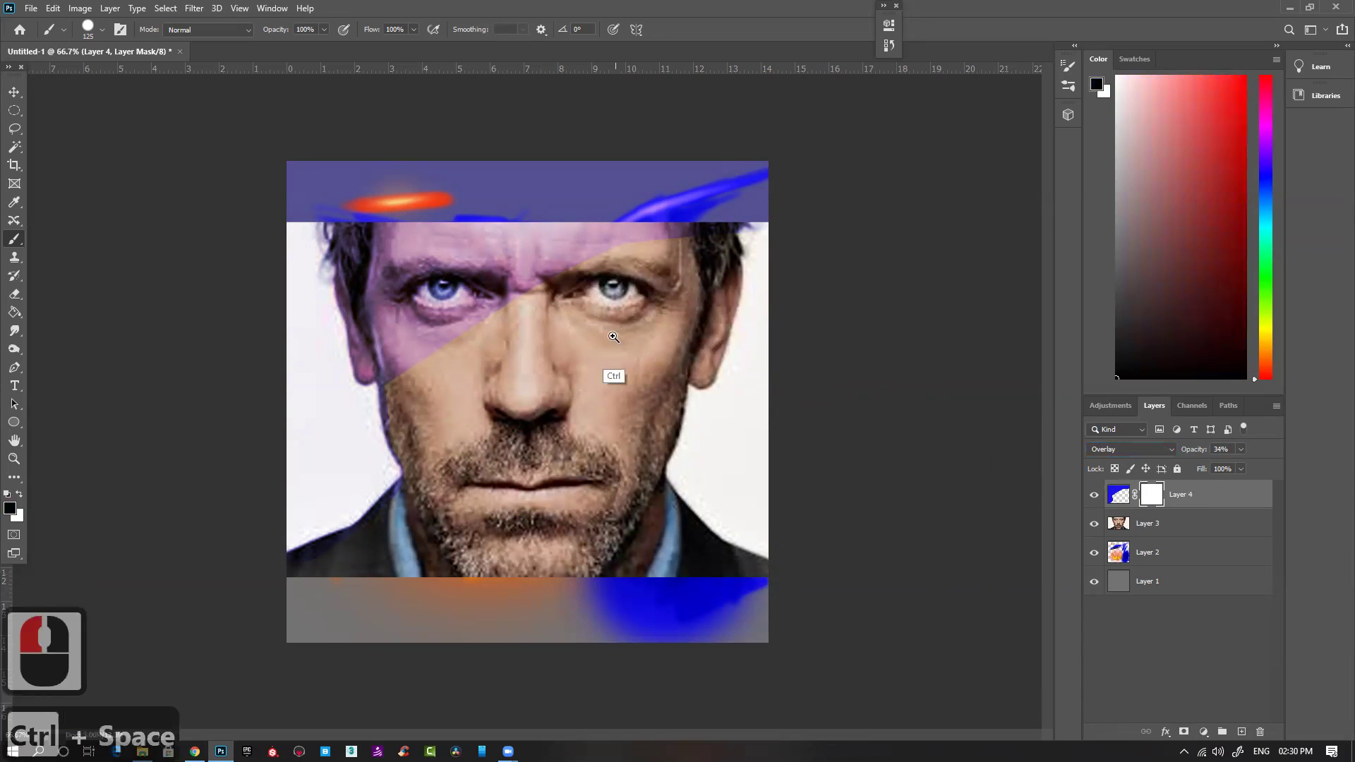
pyautogui.keyDown('ctrl'); pyautogui.click(447, 336); pyautogui.keyUp('ctrl')
pyautogui.press('[')
pyautogui.press('[')
pyautogui.press('[')
pyautogui.press('[')
pyautogui.press('[')
pyautogui.press('[')
pyautogui.press('[')
pyautogui.press('[')
pyautogui.press('[')
pyautogui.press('[')
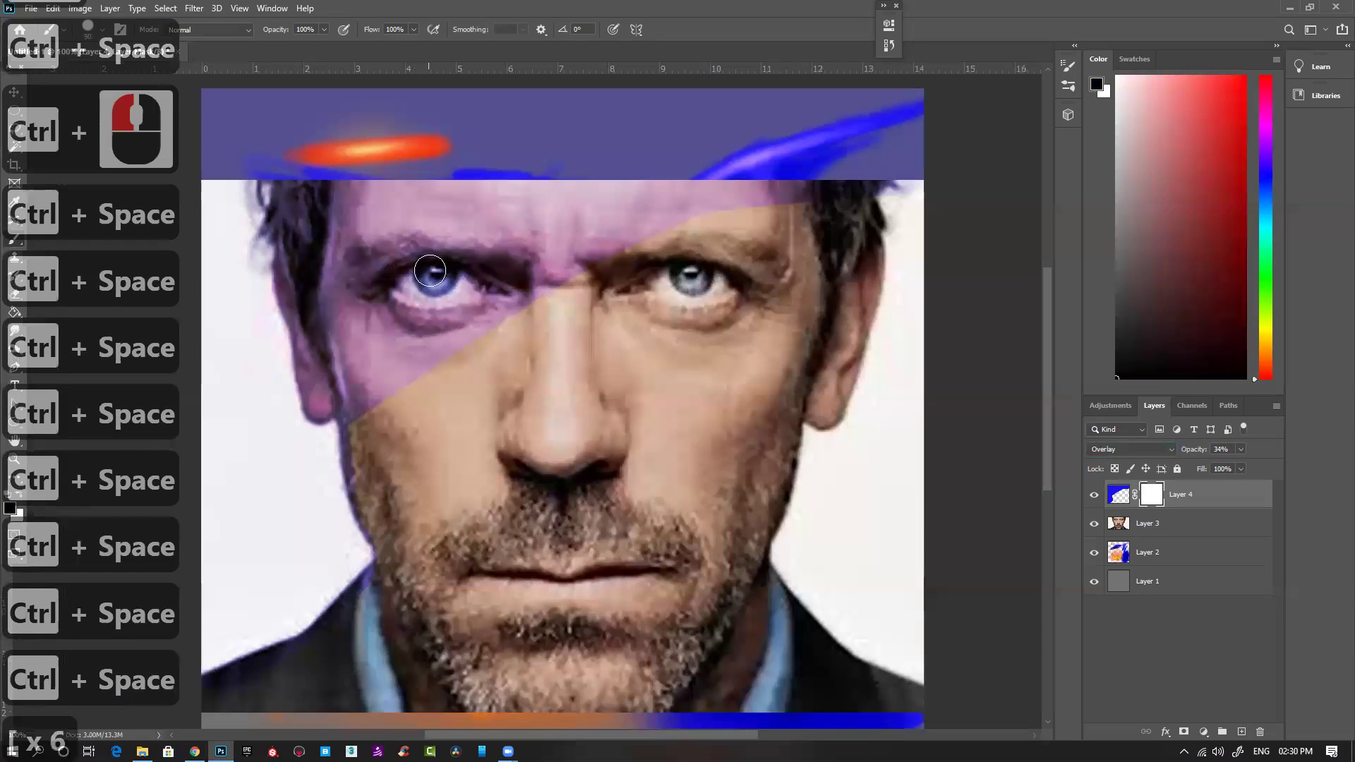
pyautogui.moveTo(453, 279)
pyautogui.mouseDown()
pyautogui.moveTo(395, 280)
pyautogui.moveTo(440, 268)
pyautogui.moveTo(507, 292)
pyautogui.moveTo(389, 298)
pyautogui.moveTo(449, 259)
pyautogui.moveTo(478, 260)
pyautogui.mouseUp()
pyautogui.click(476, 284)
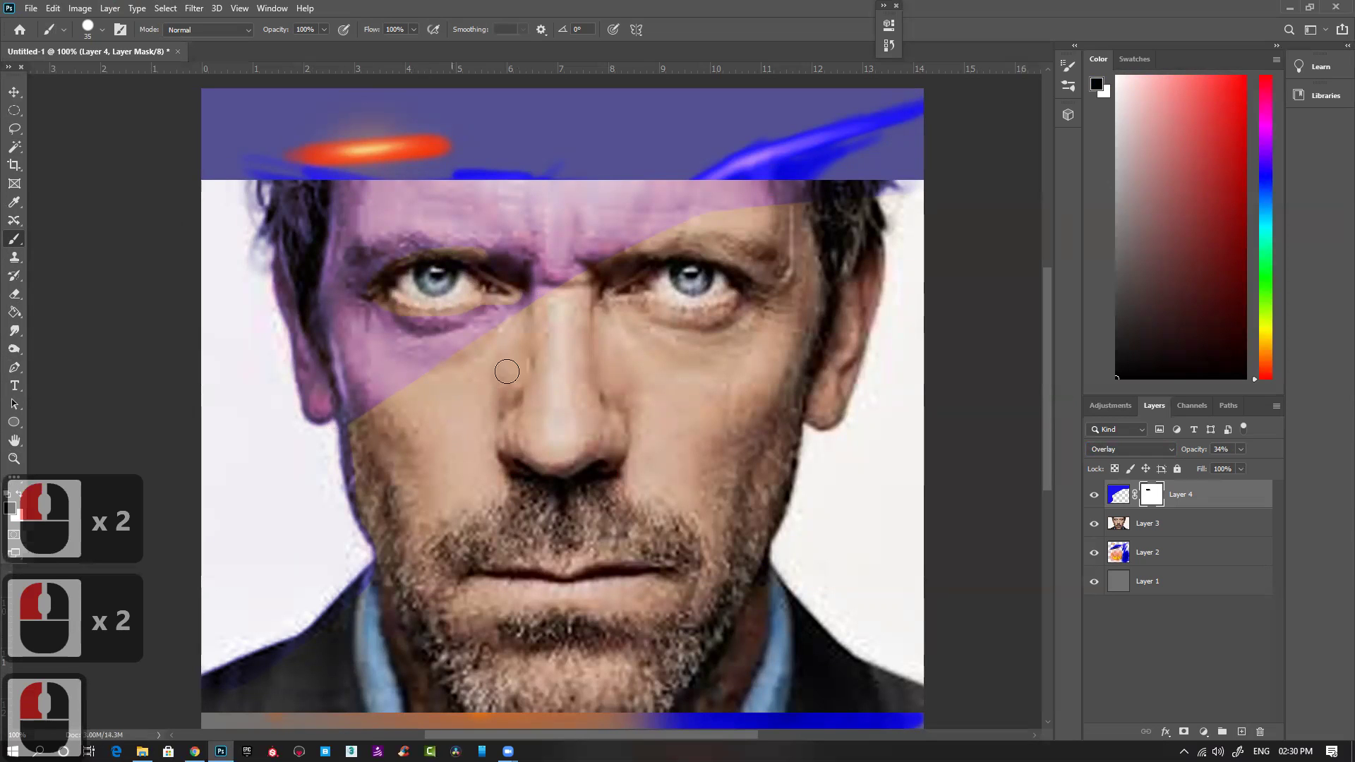
pyautogui.hotkey('ctrl', 'z')
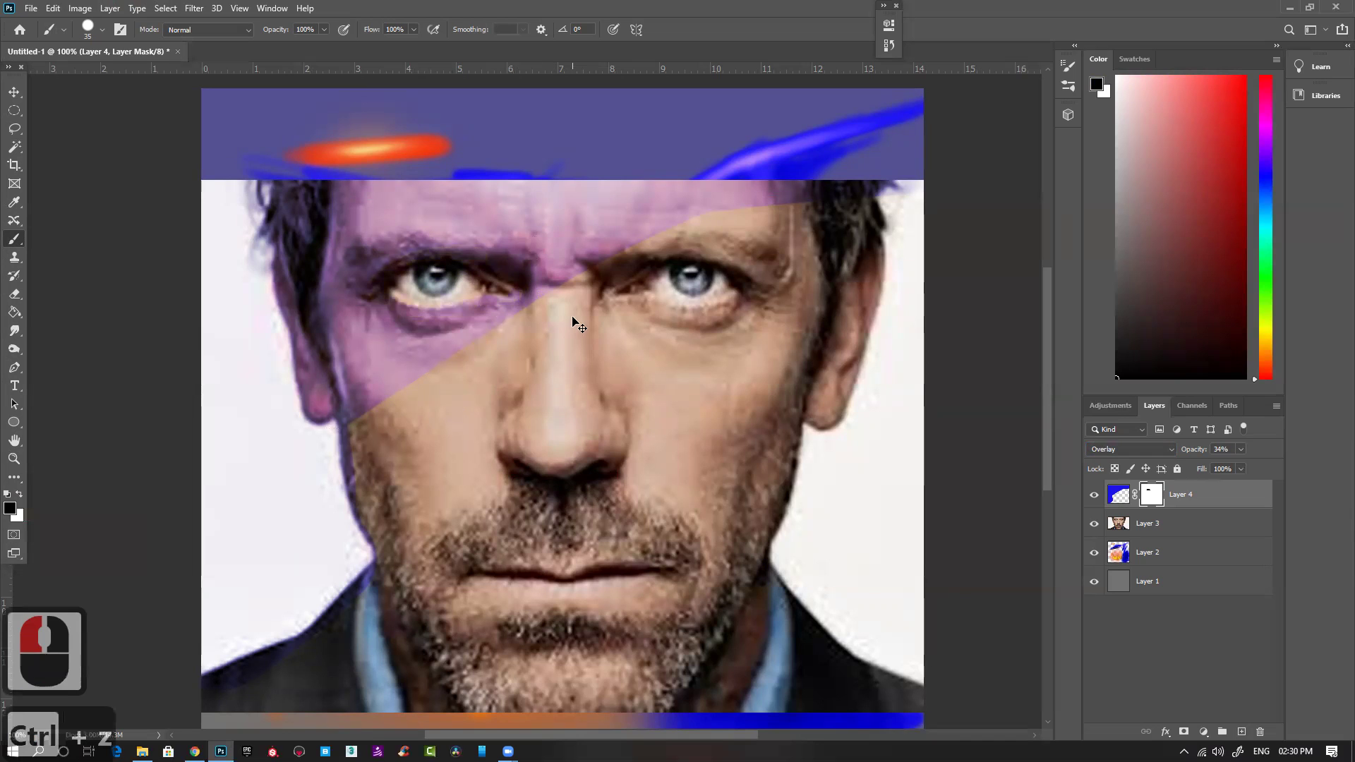
# Step: Refine the mask around the eye and along the cheek edge of the tint with the Soft Round Pressure Opacity and Flow brush
pyautogui.rightClick(573, 314)
pyautogui.click(717, 464)
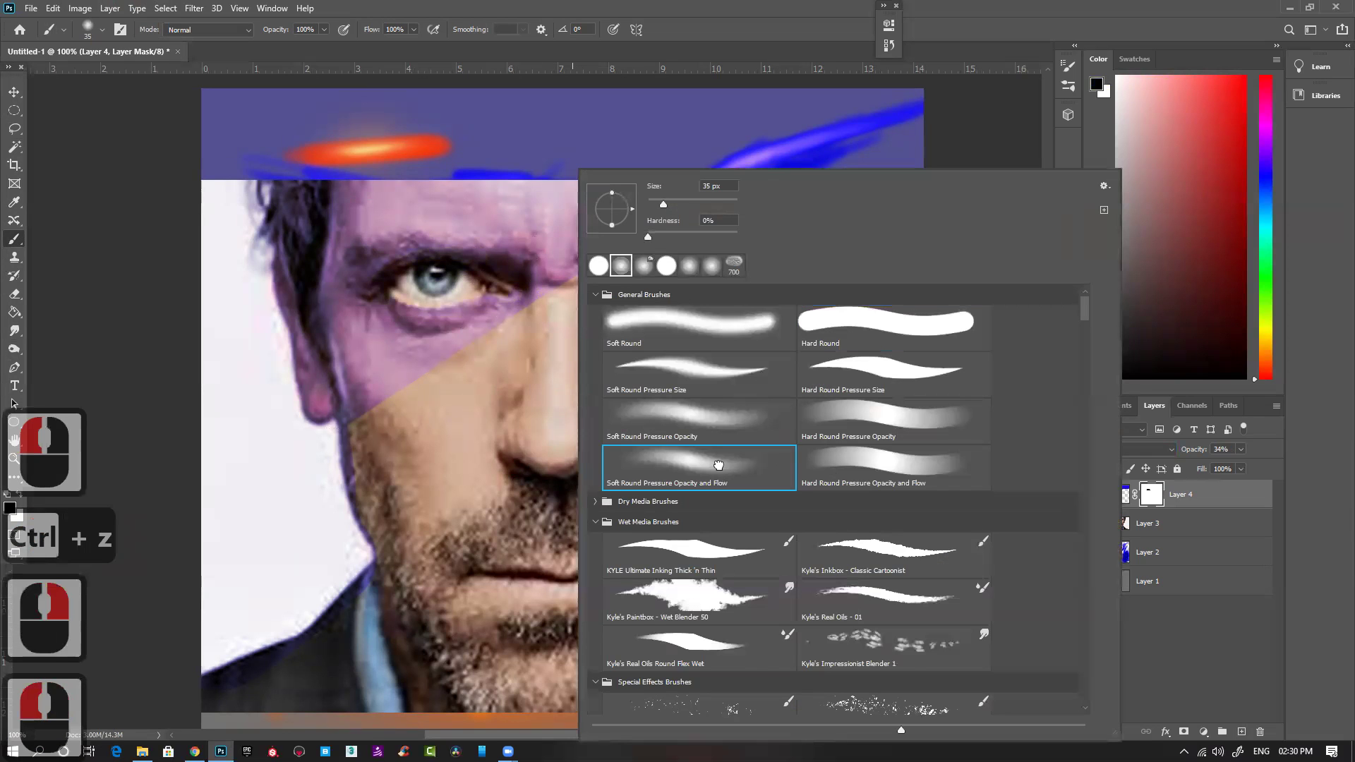
pyautogui.press('space')
pyautogui.click(459, 251)
pyautogui.moveTo(459, 251); pyautogui.dragTo(455, 252)
pyautogui.moveTo(380, 294); pyautogui.dragTo(435, 305)
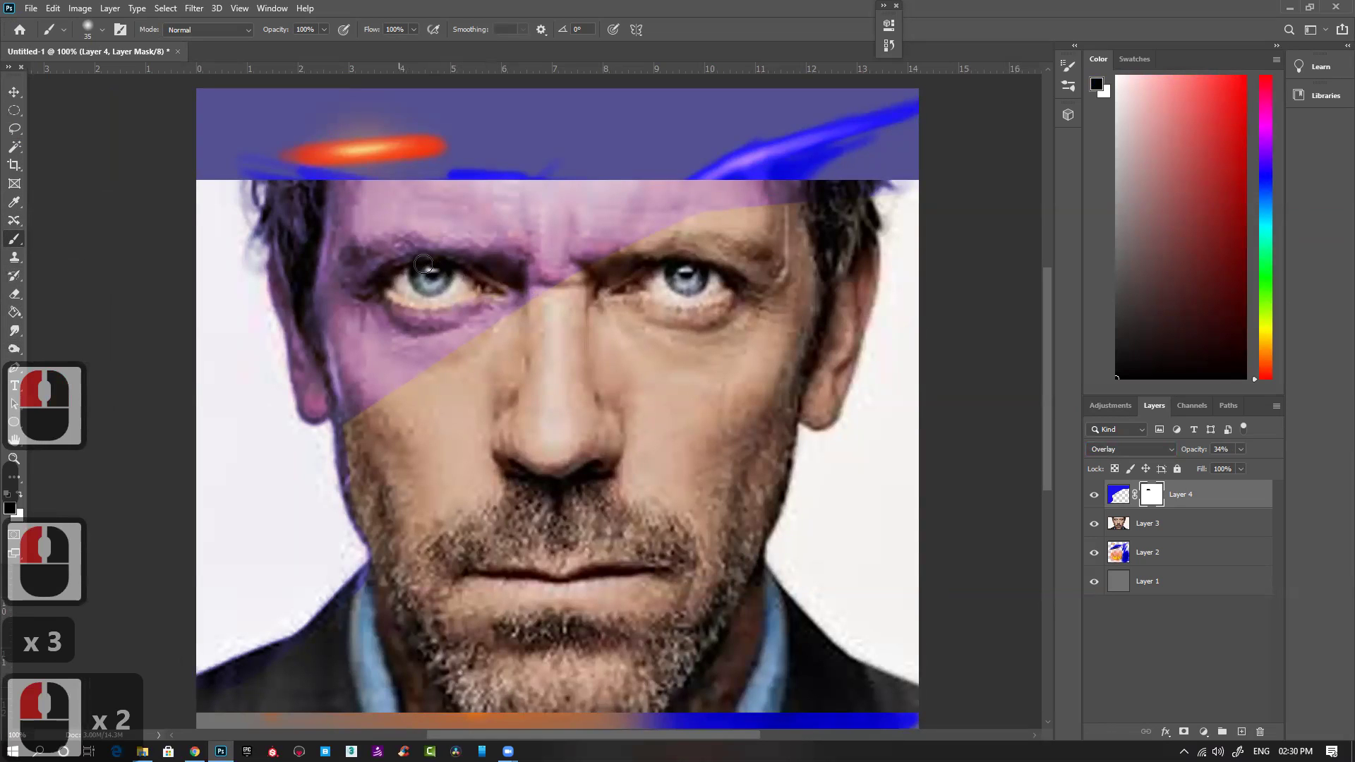
pyautogui.moveTo(484, 280)
pyautogui.mouseDown()
pyautogui.moveTo(566, 281)
pyautogui.moveTo(534, 326)
pyautogui.moveTo(510, 305)
pyautogui.moveTo(403, 401)
pyautogui.moveTo(461, 350)
pyautogui.moveTo(454, 364)
pyautogui.moveTo(322, 439)
pyautogui.mouseUp()
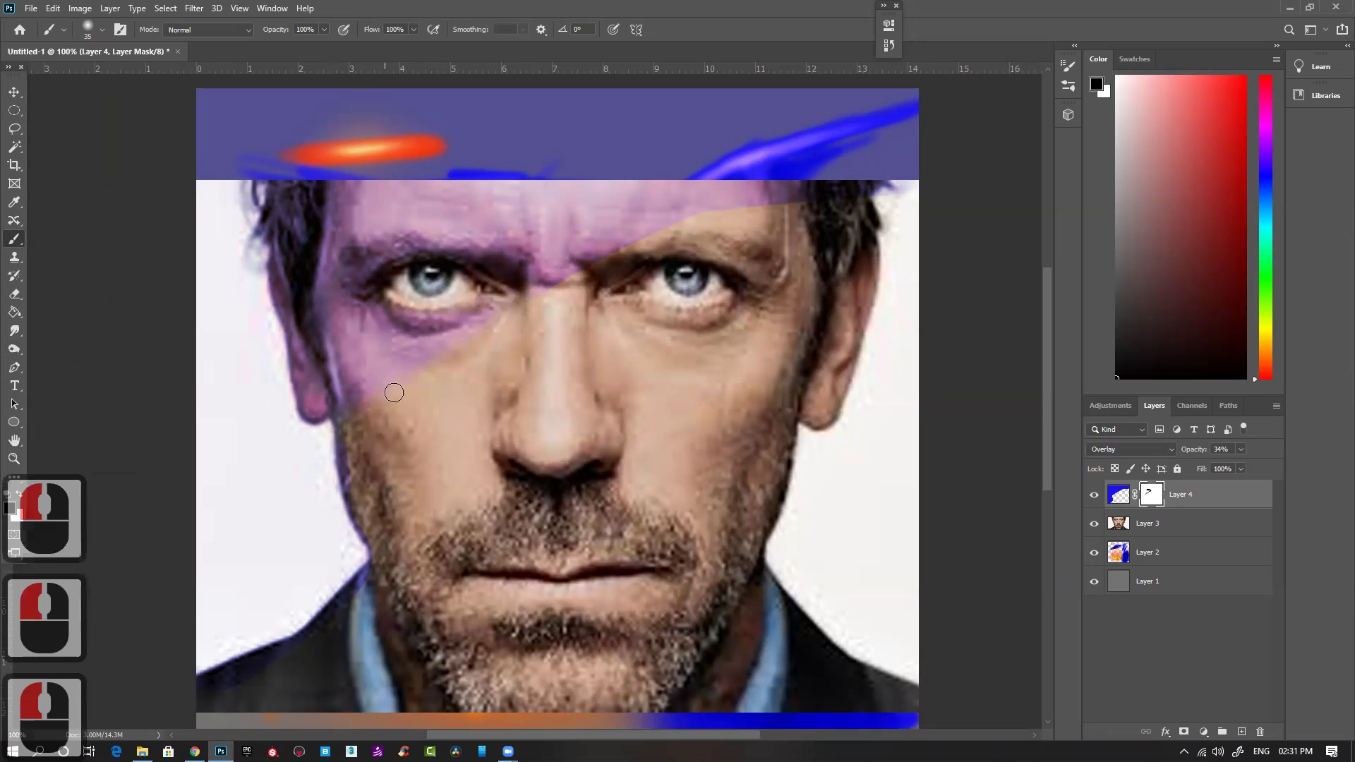
# Step: Enlarge the soft brush to 80 px and mask the tint's hard diagonal edge along the brow, nose, cheek and background
pyautogui.press(']')
pyautogui.press(']')
pyautogui.press(']')
pyautogui.press(']')
pyautogui.press(']')
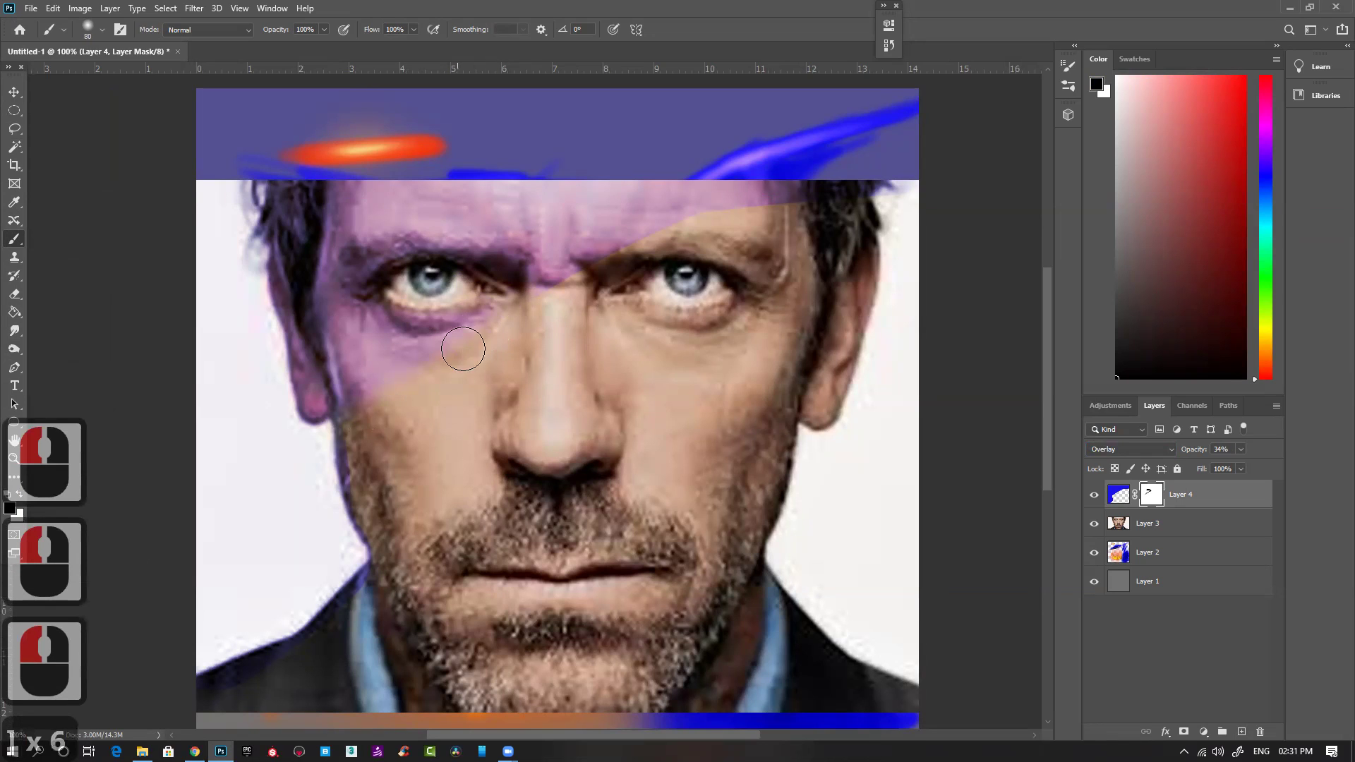
pyautogui.moveTo(567, 295); pyautogui.dragTo(669, 252)
pyautogui.moveTo(630, 274)
pyautogui.mouseDown()
pyautogui.moveTo(651, 245)
pyautogui.moveTo(820, 204)
pyautogui.moveTo(749, 216)
pyautogui.mouseUp()
pyautogui.moveTo(544, 317)
pyautogui.mouseDown()
pyautogui.moveTo(573, 299)
pyautogui.moveTo(540, 309)
pyautogui.moveTo(518, 362)
pyautogui.mouseUp()
pyautogui.moveTo(519, 362)
pyautogui.mouseDown()
pyautogui.moveTo(520, 331)
pyautogui.moveTo(472, 343)
pyautogui.mouseUp()
pyautogui.moveTo(472, 343)
pyautogui.mouseDown()
pyautogui.moveTo(380, 396)
pyautogui.moveTo(354, 436)
pyautogui.moveTo(368, 484)
pyautogui.moveTo(355, 510)
pyautogui.moveTo(387, 572)
pyautogui.moveTo(363, 598)
pyautogui.mouseUp()
pyautogui.moveTo(246, 656); pyautogui.dragTo(211, 688)
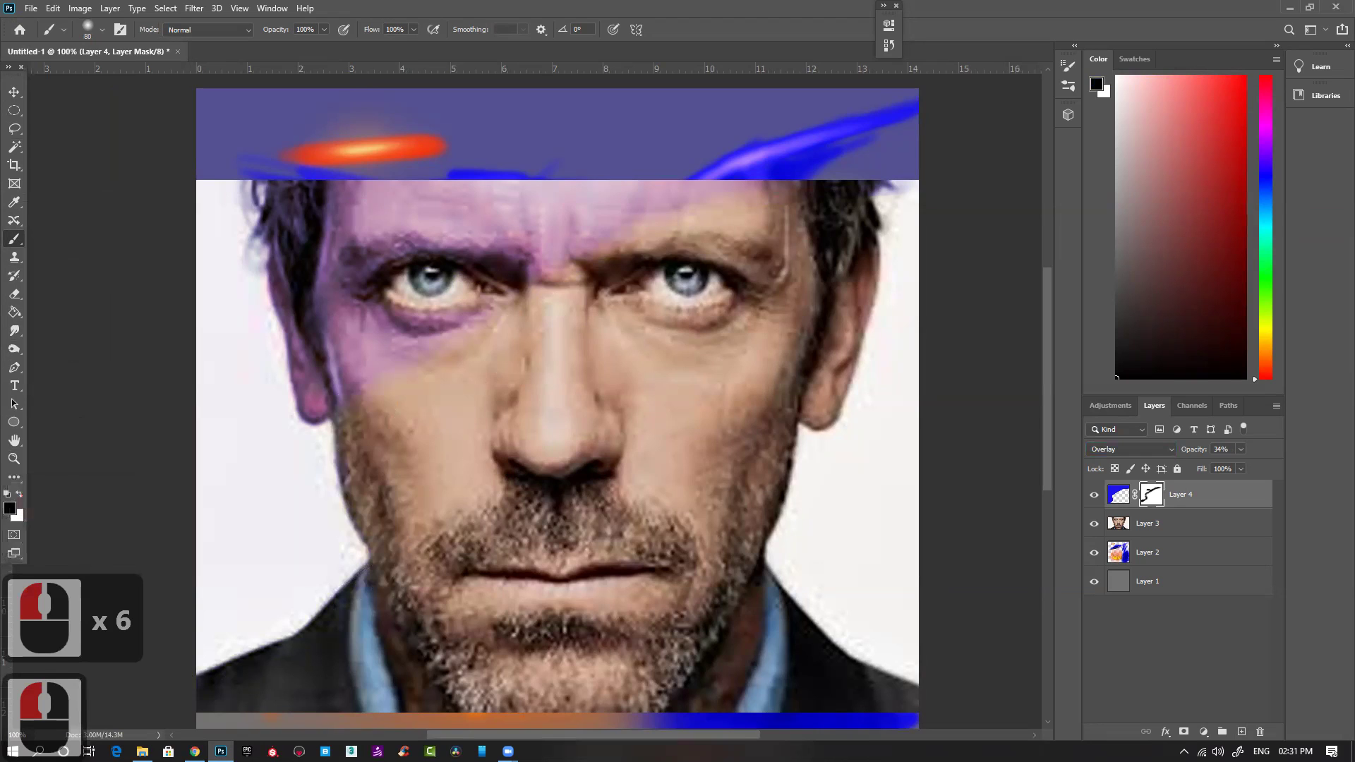
# Step: Delete the masked blue layer, Layer 4
pyautogui.hotkey('ctrl', '-')
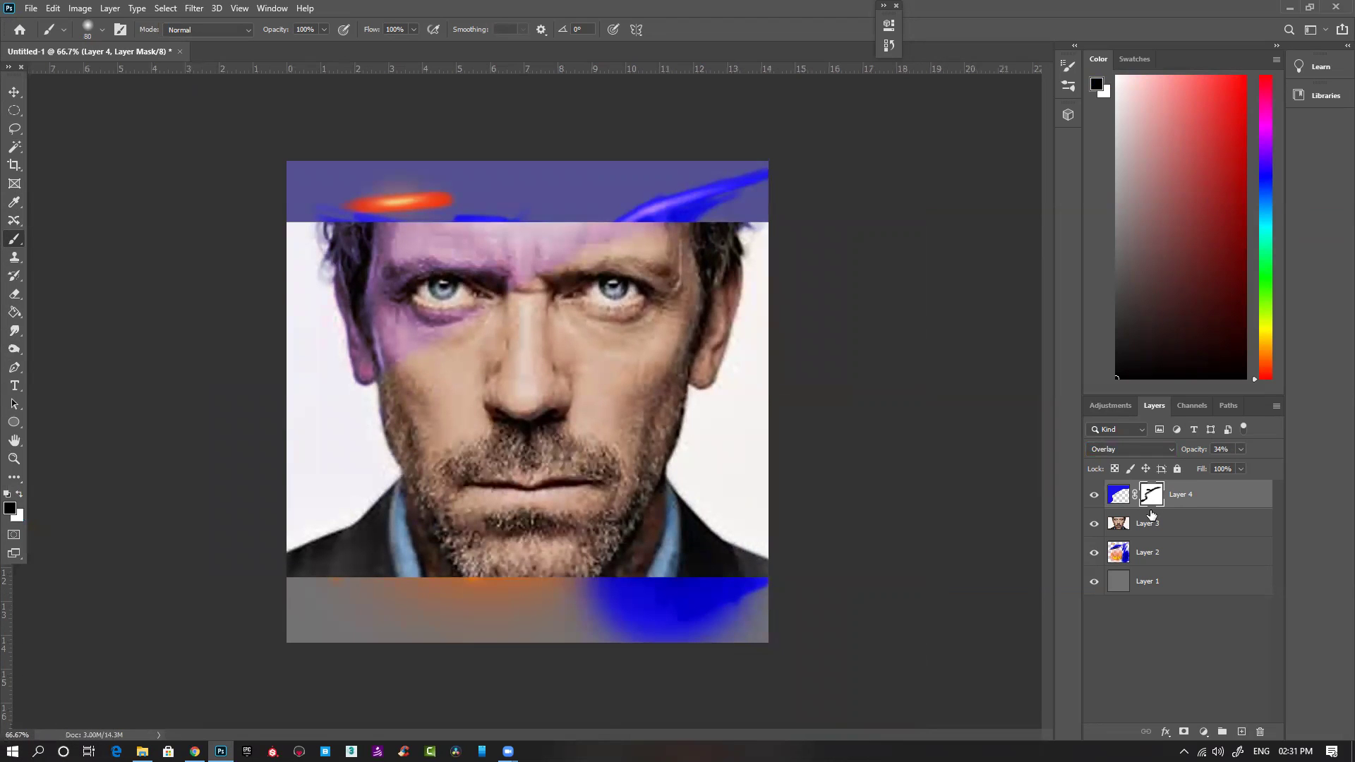
pyautogui.press('Delete')
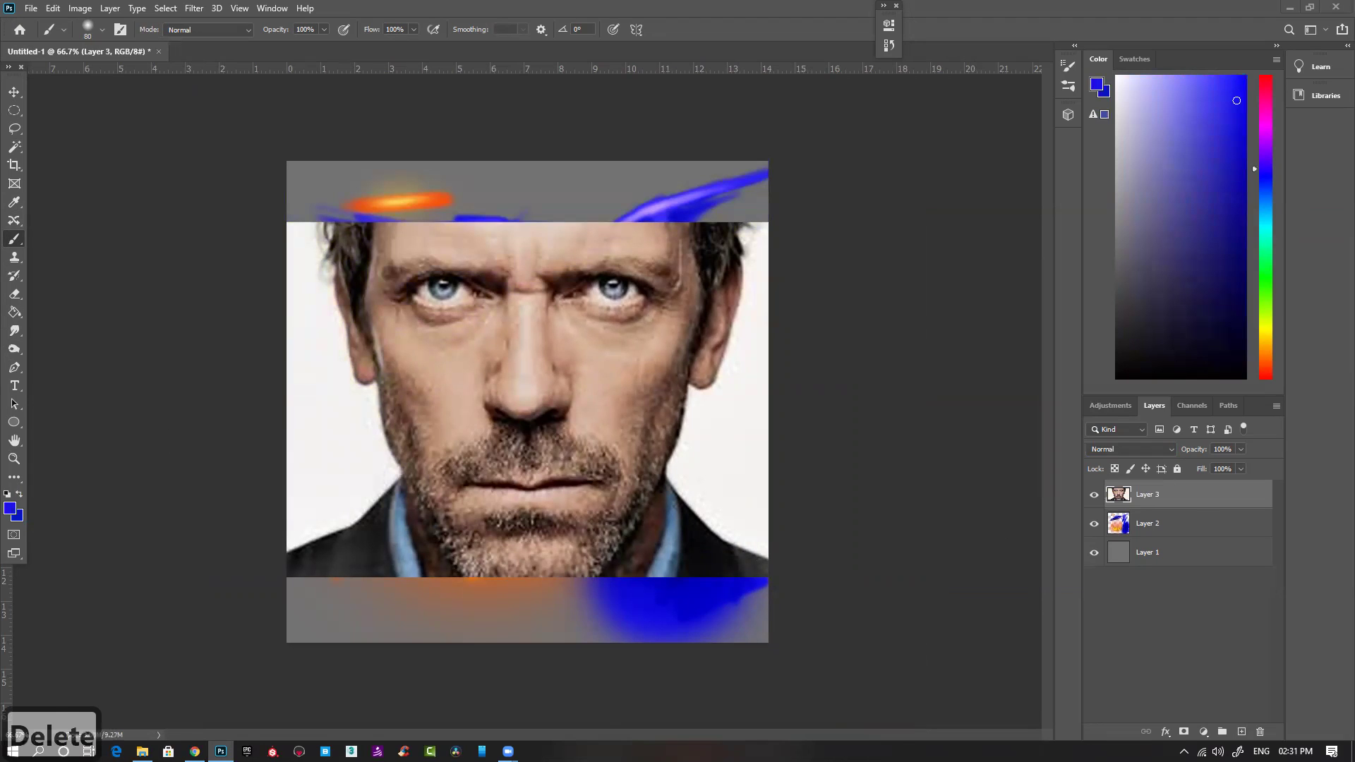
# Step: Copy the larger portrait from the browser, paste it as a new layer and delete the old portrait on Layer 3
pyautogui.click(195, 752)
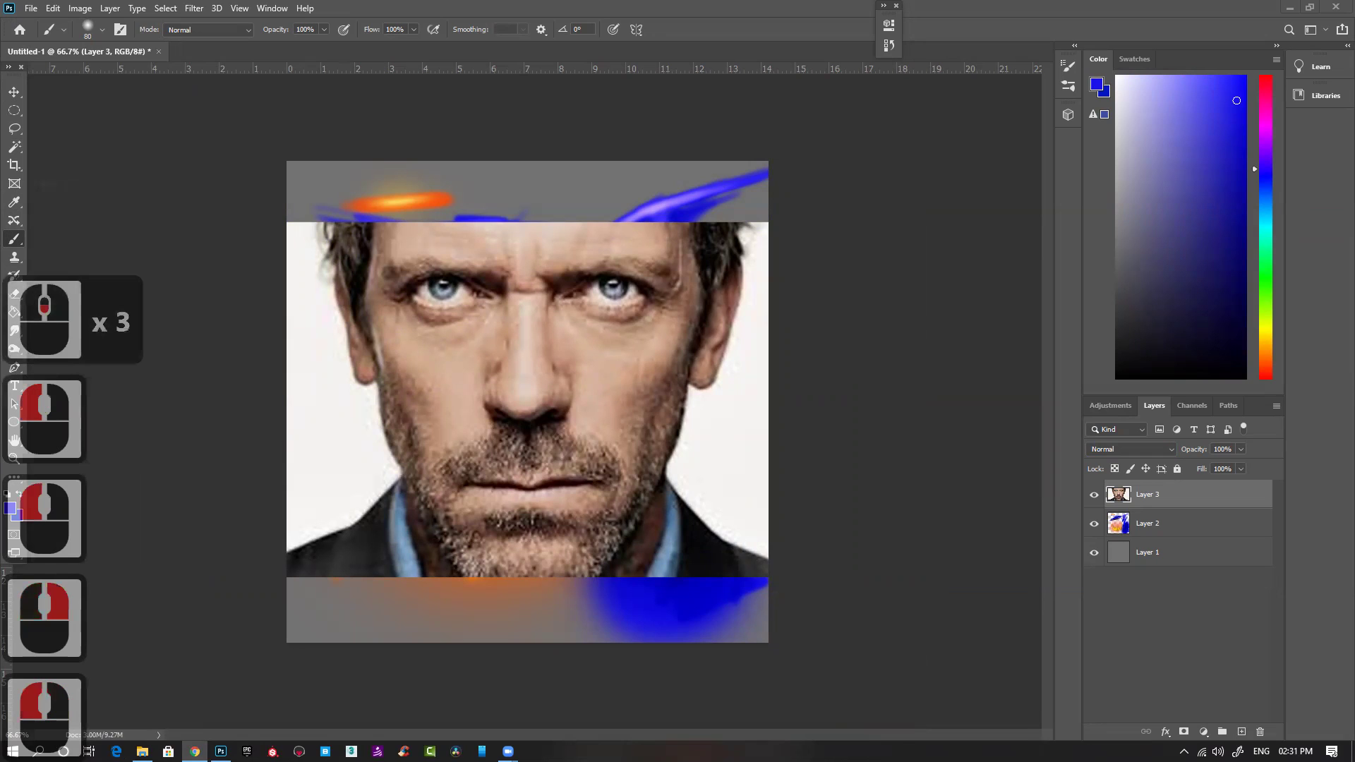
pyautogui.hotkey('ctrl', 'v')
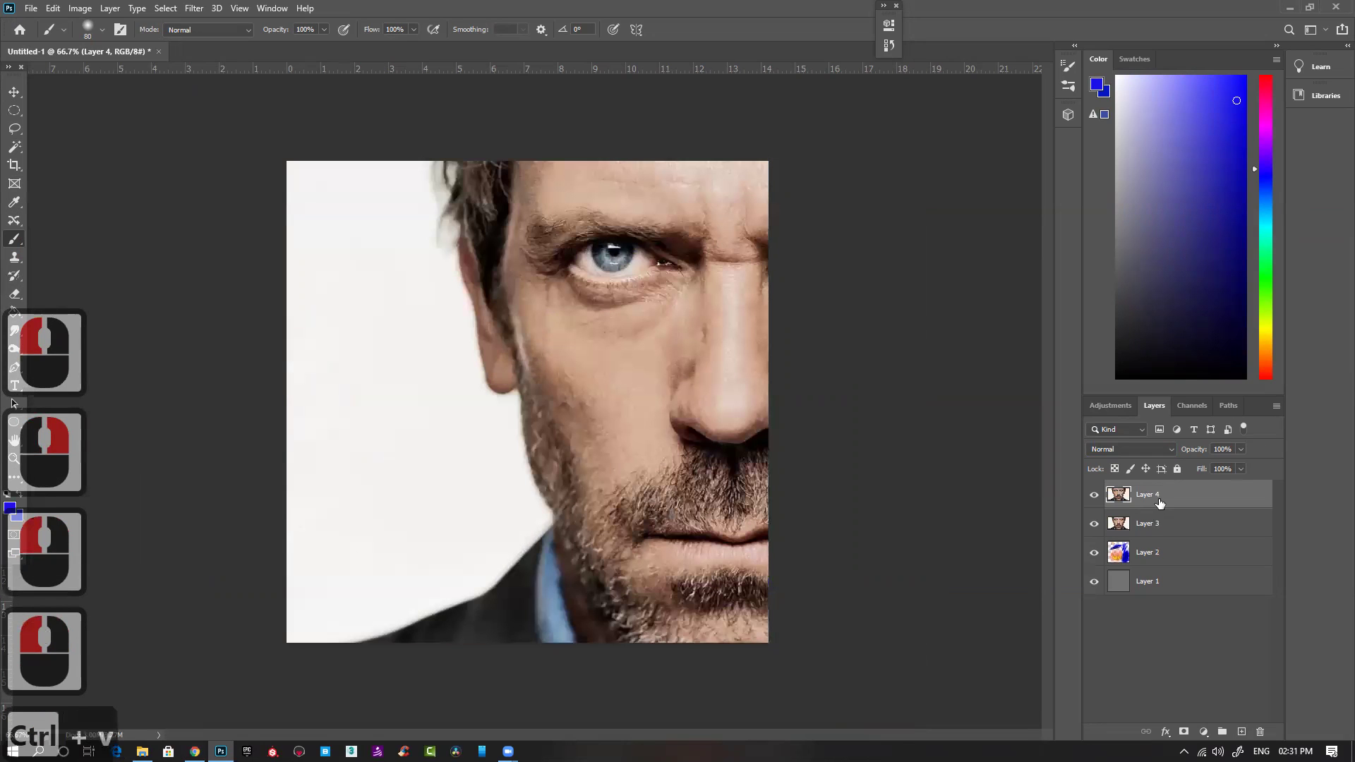
pyautogui.click(1160, 526)
pyautogui.press('Delete')
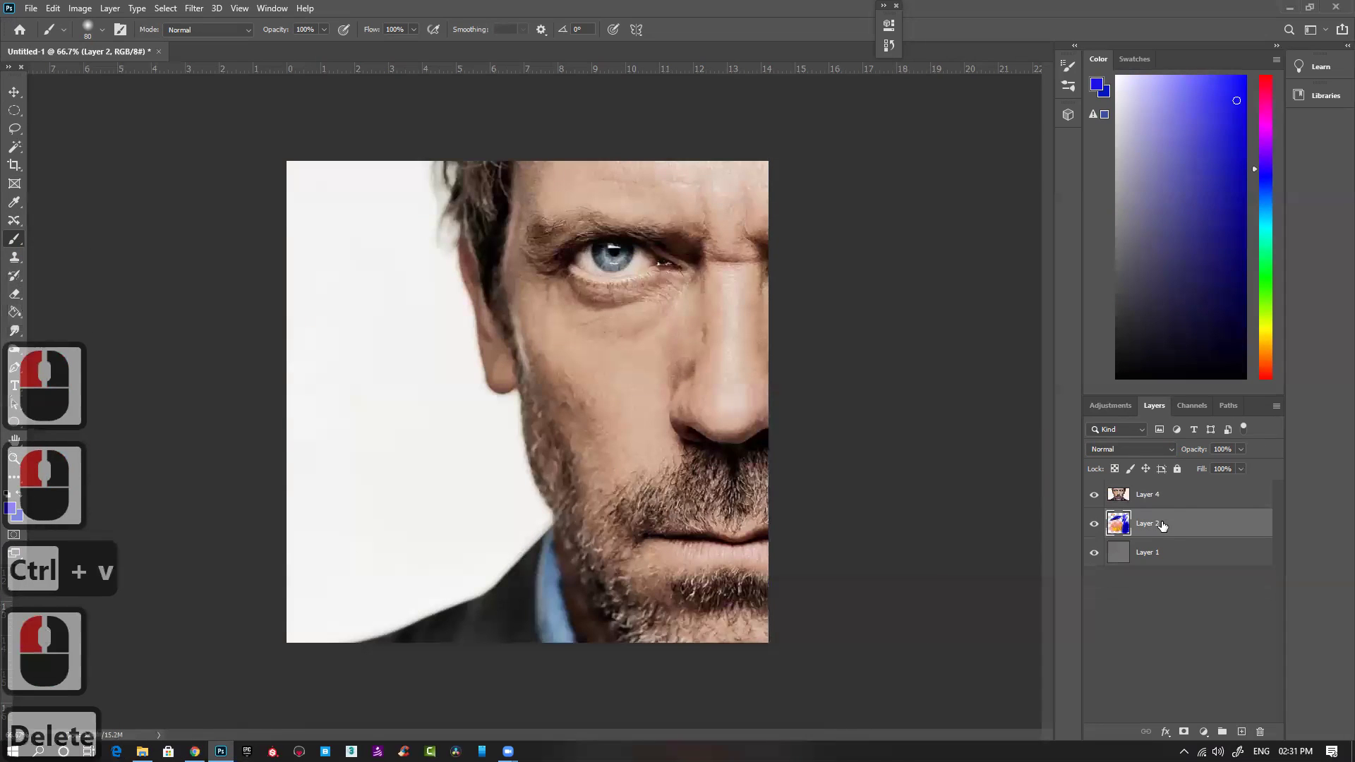
# Step: Move the pasted portrait on Layer 4 horizontally so that both eyes fit within the canvas
pyautogui.click(1175, 500)
pyautogui.press('v')
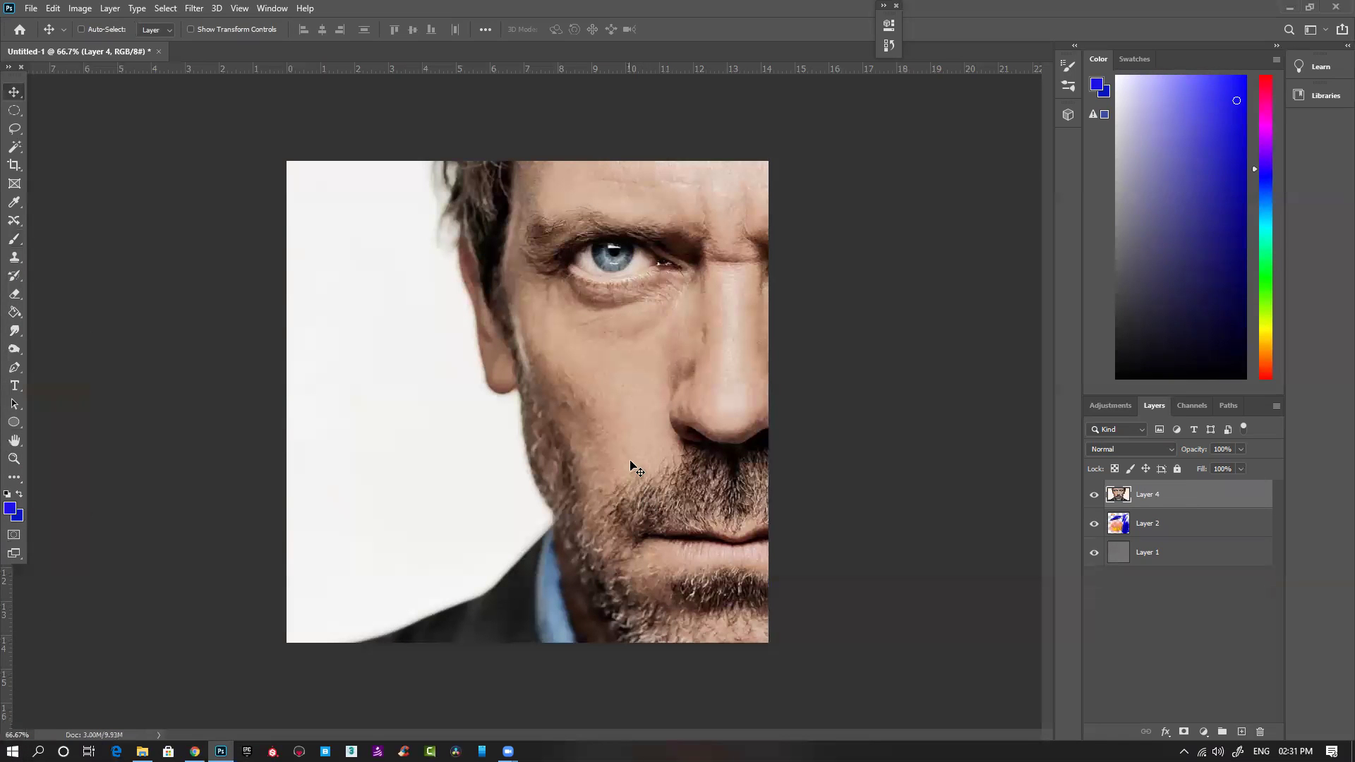
pyautogui.moveTo(686, 393); pyautogui.dragTo(539, 389)
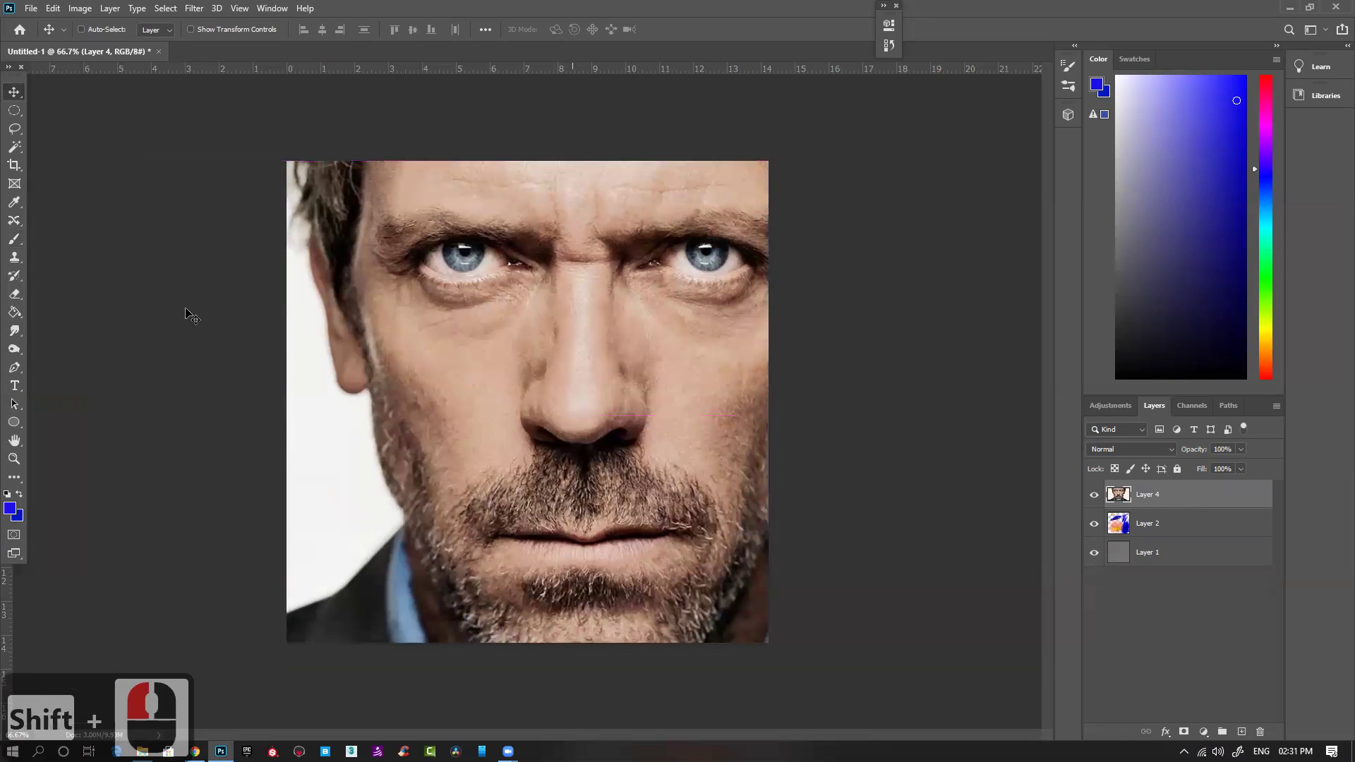
pyautogui.scroll(-3, 539, 390)
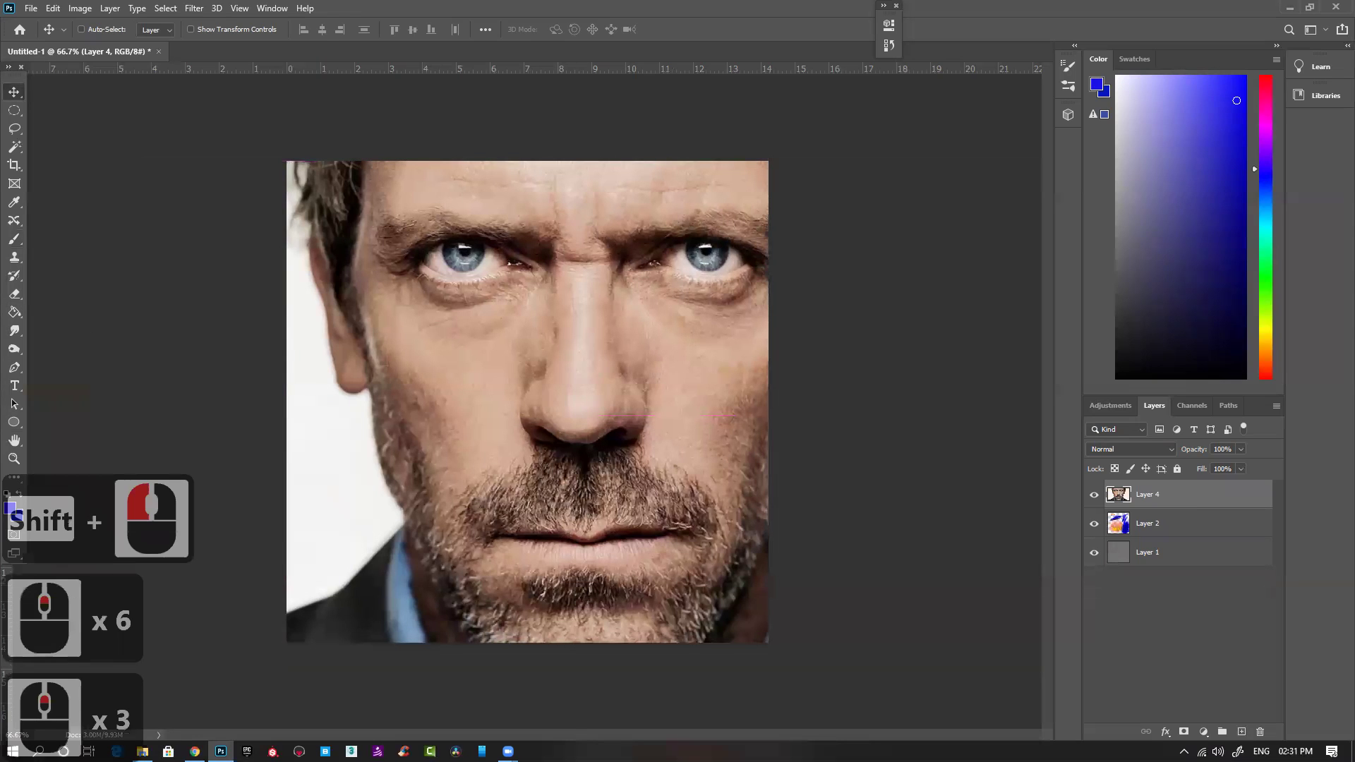
# Step: Switch to Chrome and search Google Images for "wound"
pyautogui.click(195, 751)
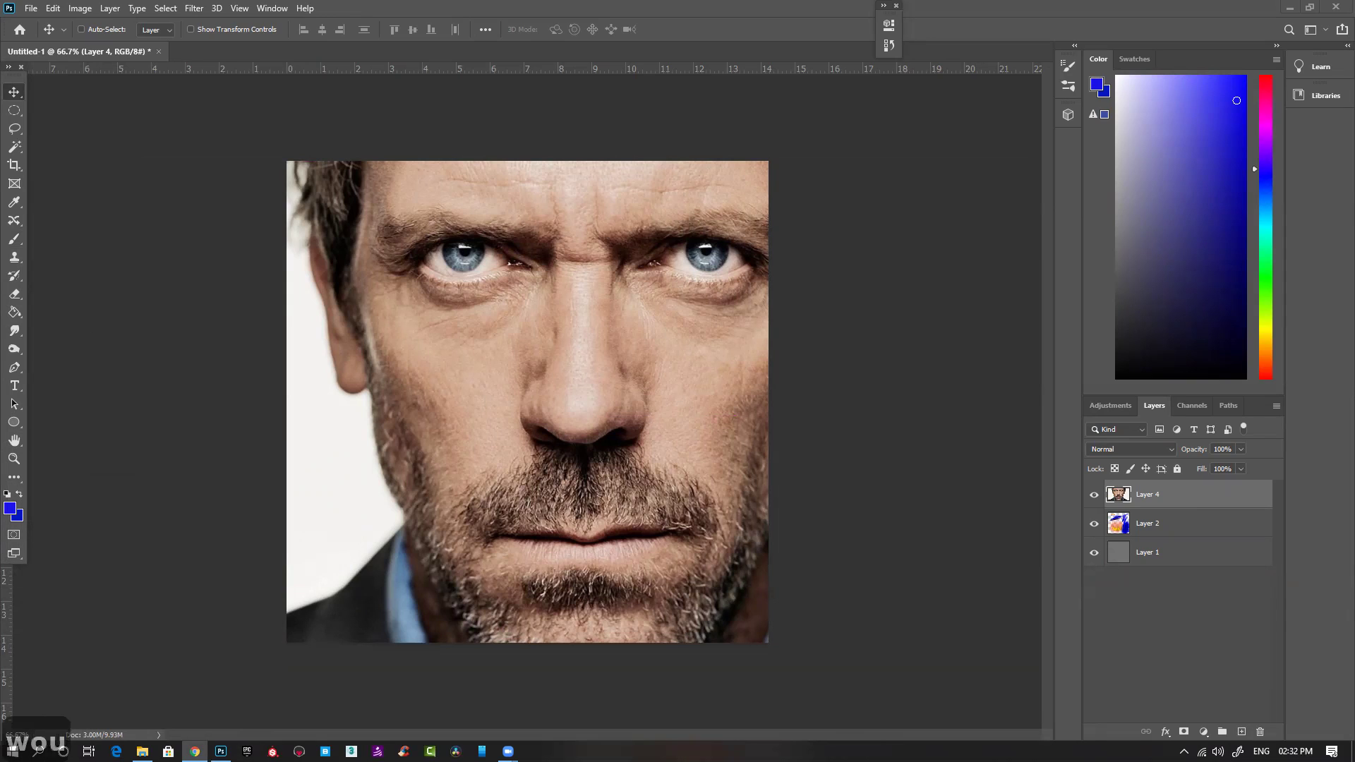
pyautogui.press('Return')
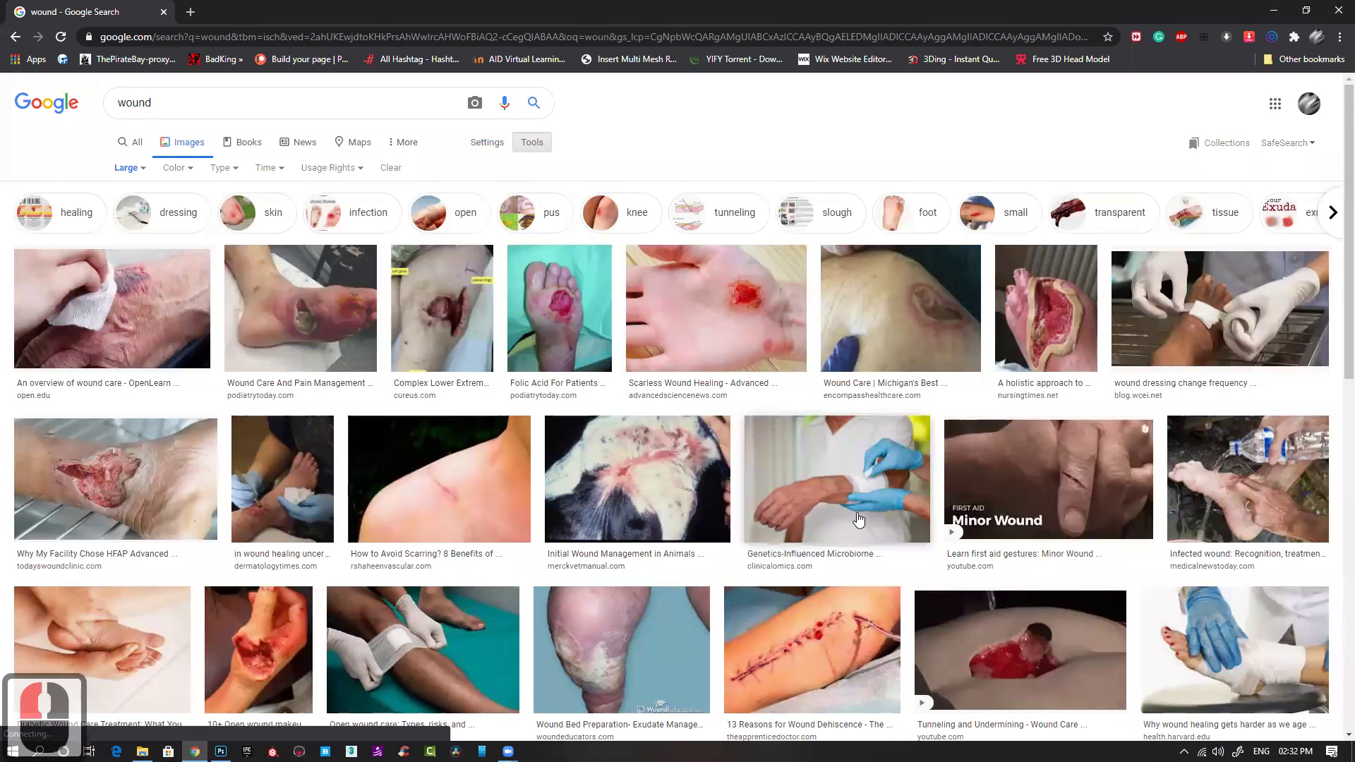
# Step: Browse the wound image results for a close-up suitable for blending onto the face
pyautogui.scroll(-3, 847, 526)
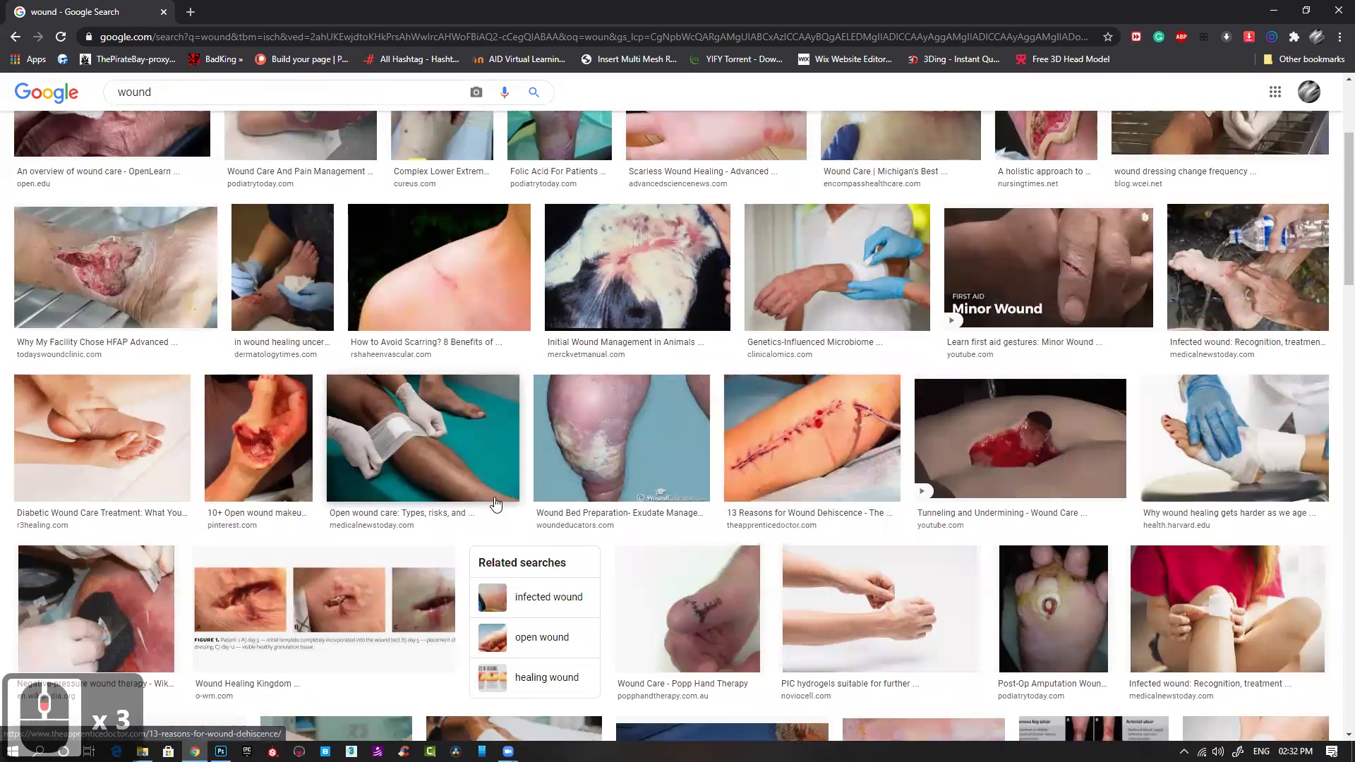
pyautogui.scroll(-2, 547, 526)
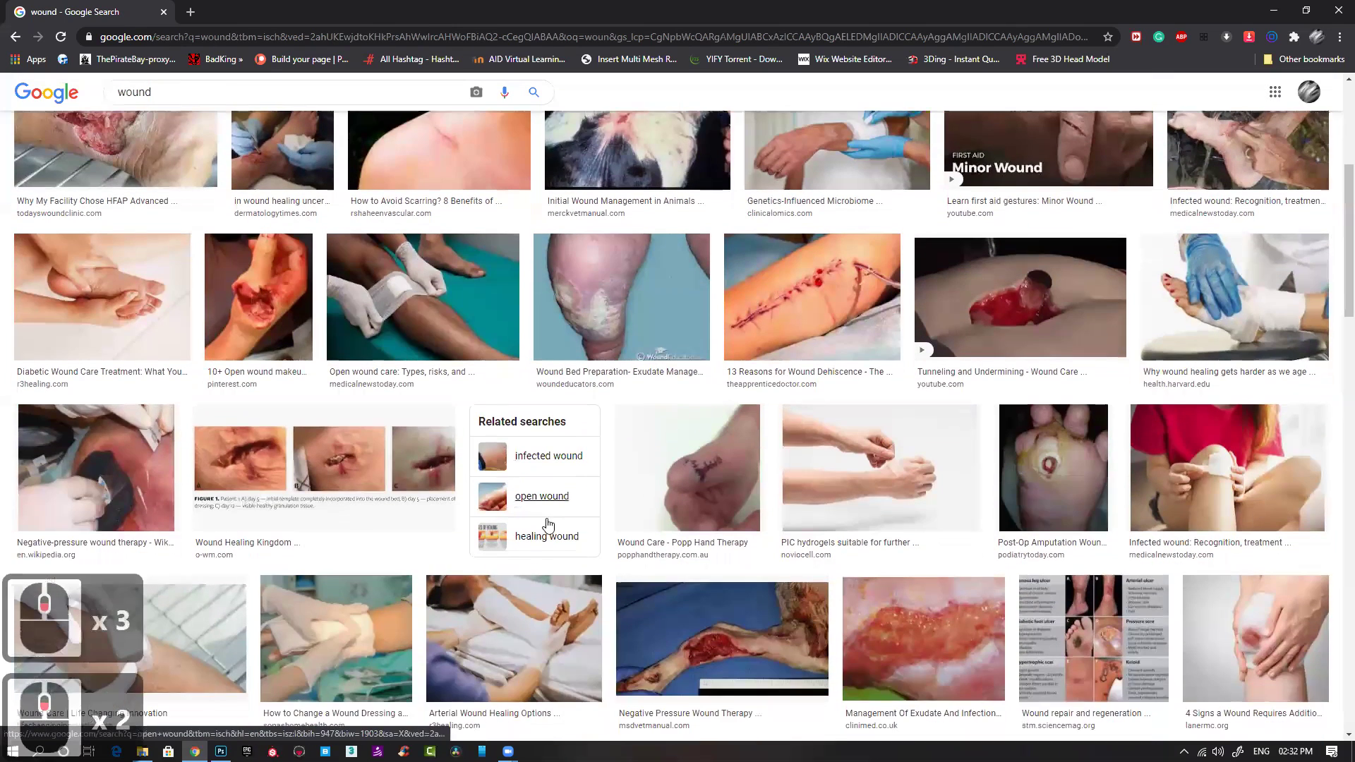
pyautogui.scroll(-7, 548, 547)
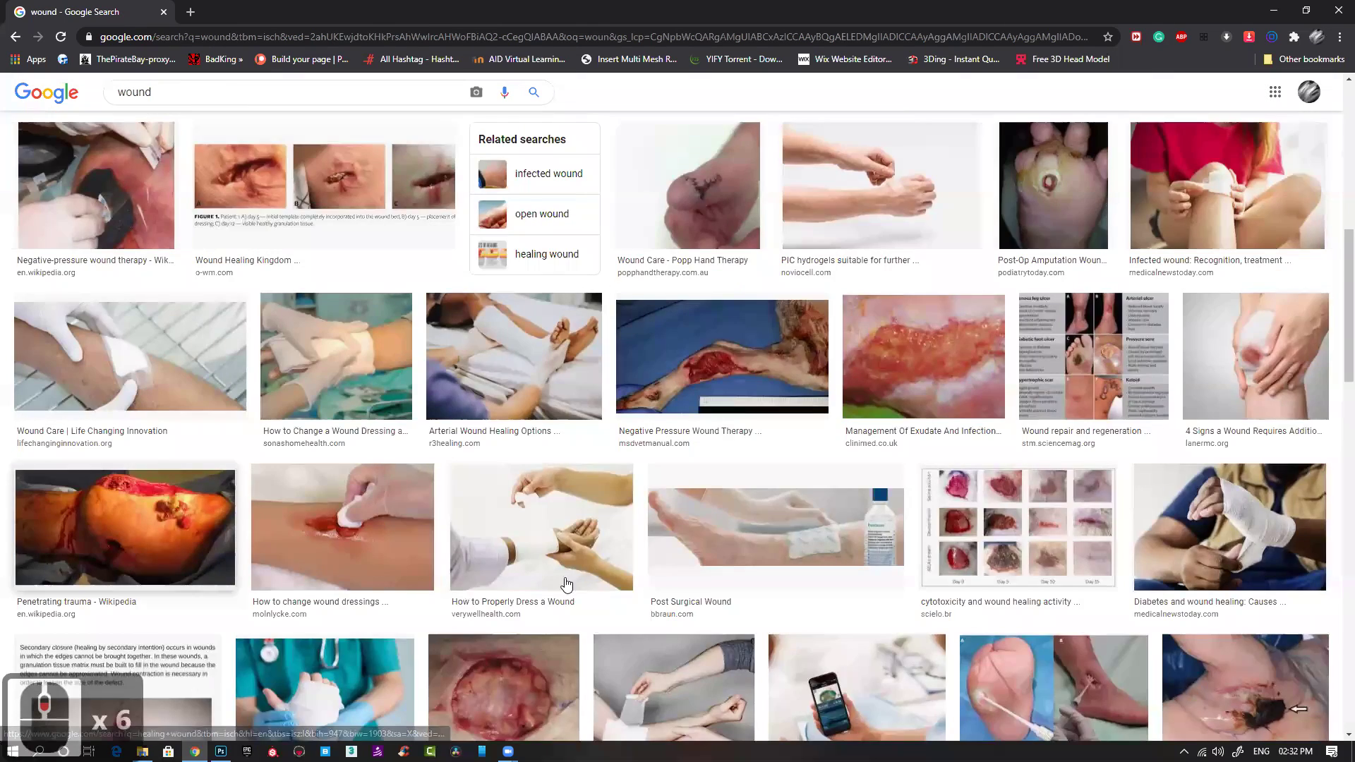
pyautogui.scroll(-2, 440, 542)
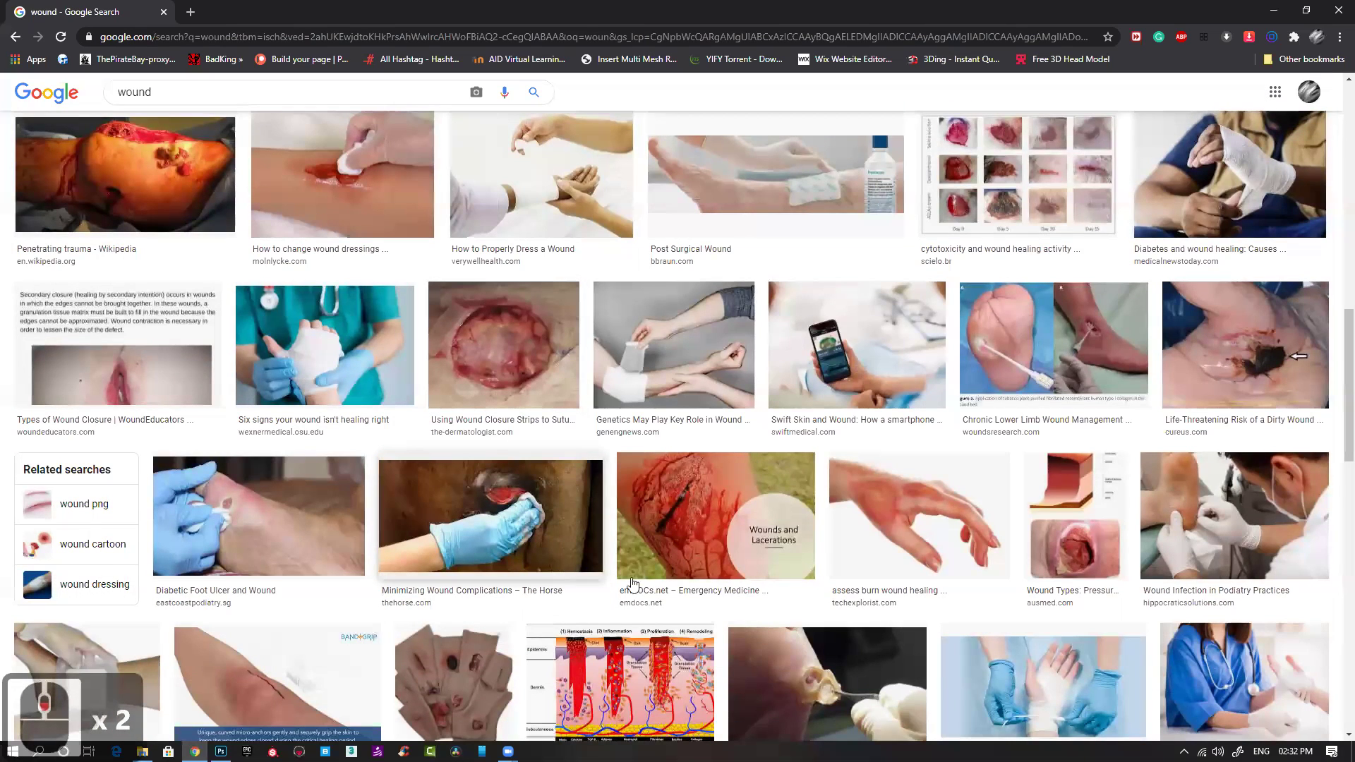
pyautogui.scroll(-5, 663, 607)
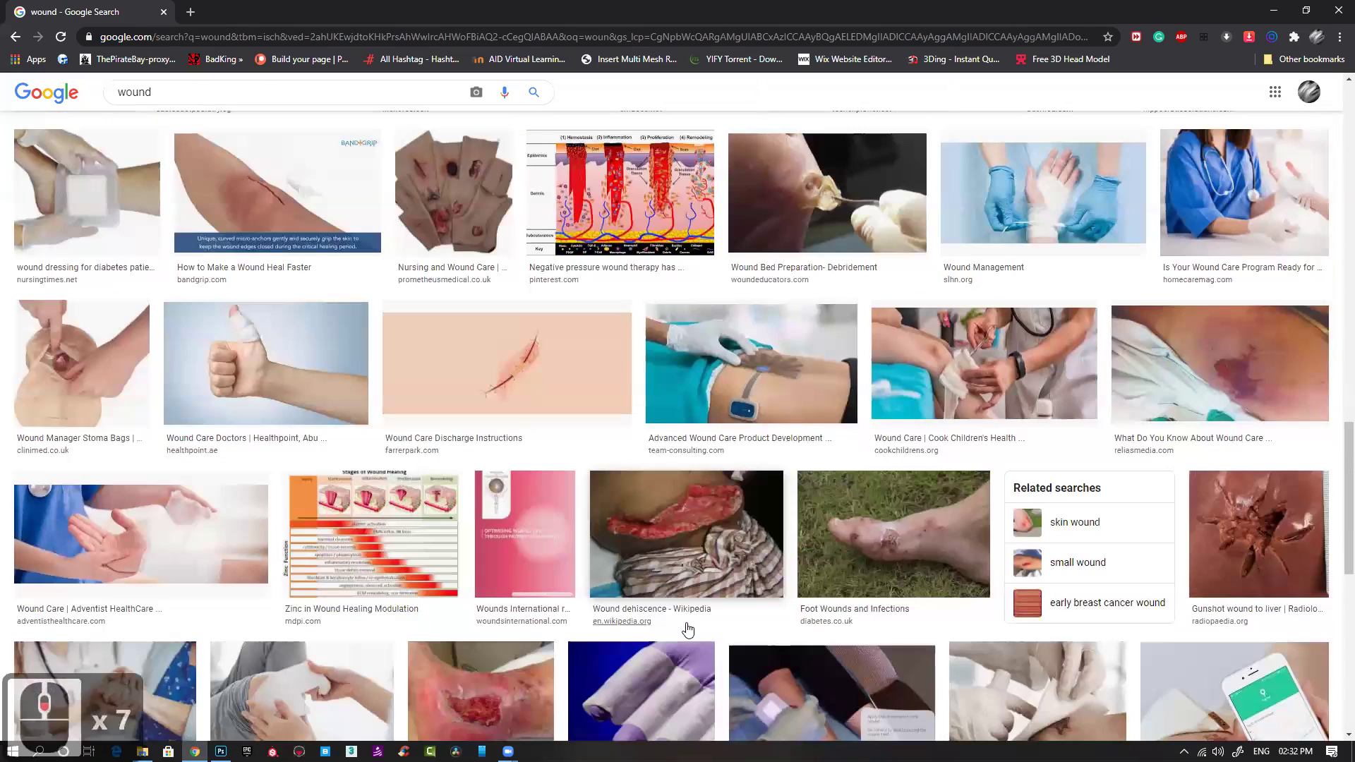
pyautogui.scroll(-8, 796, 626)
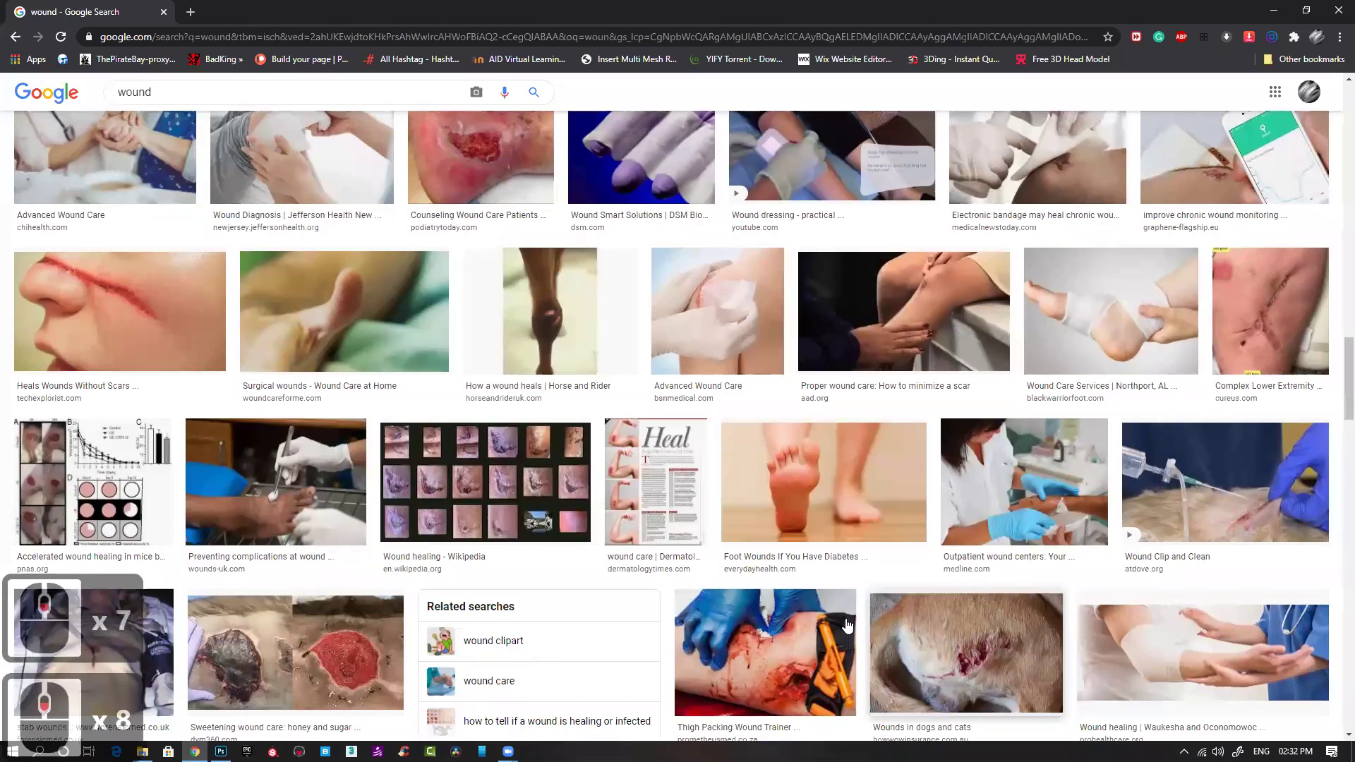
pyautogui.scroll(-3, 847, 625)
pyautogui.scroll(-4, 614, 598)
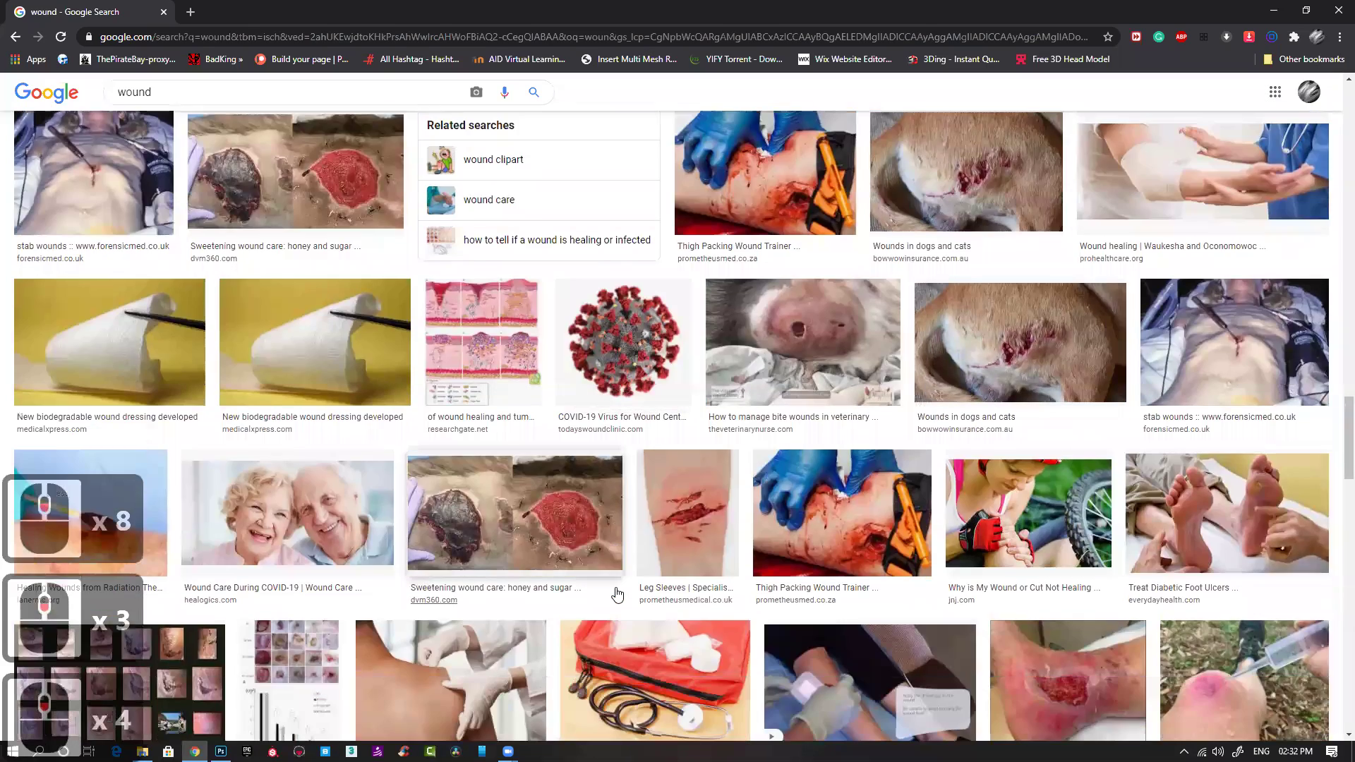
pyautogui.scroll(-3, 617, 594)
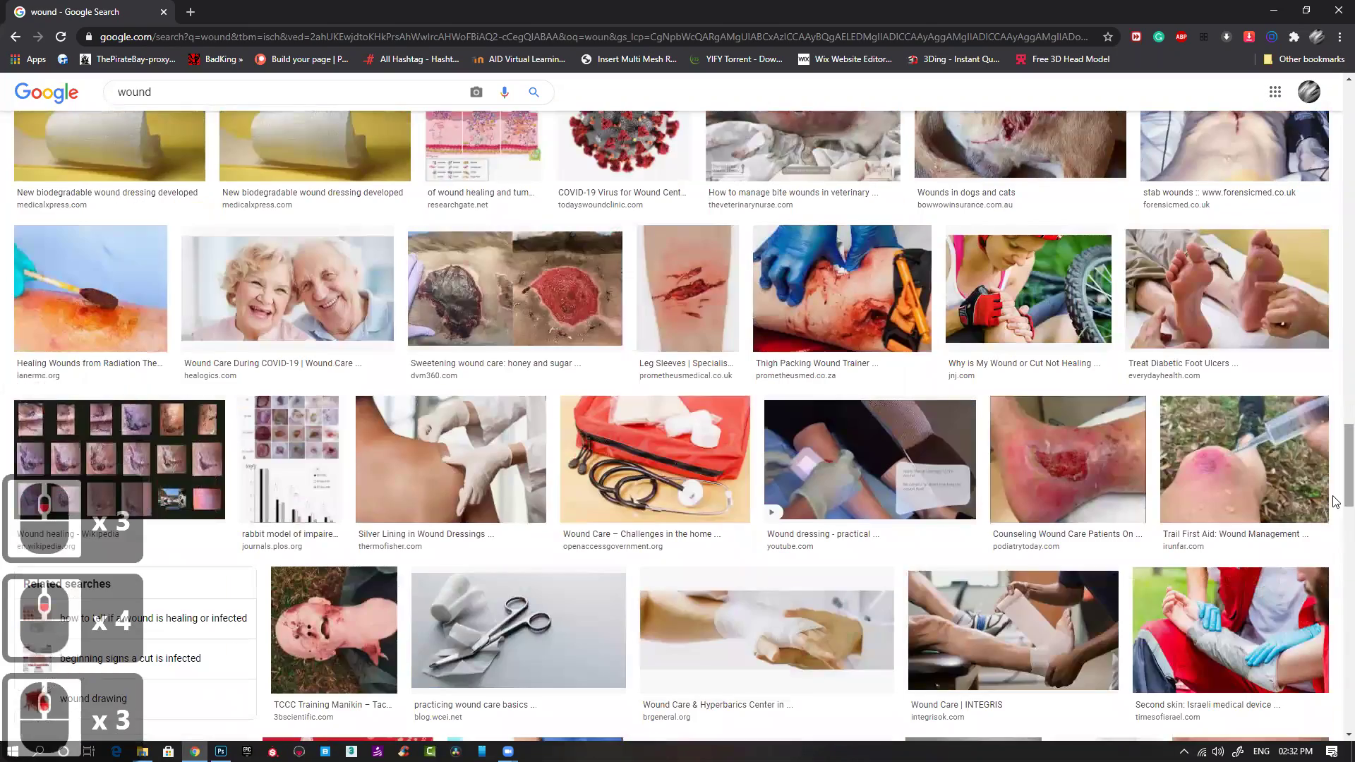
pyautogui.moveTo(1346, 494); pyautogui.dragTo(1335, 320)
pyautogui.moveTo(1333, 147); pyautogui.dragTo(1332, 149)
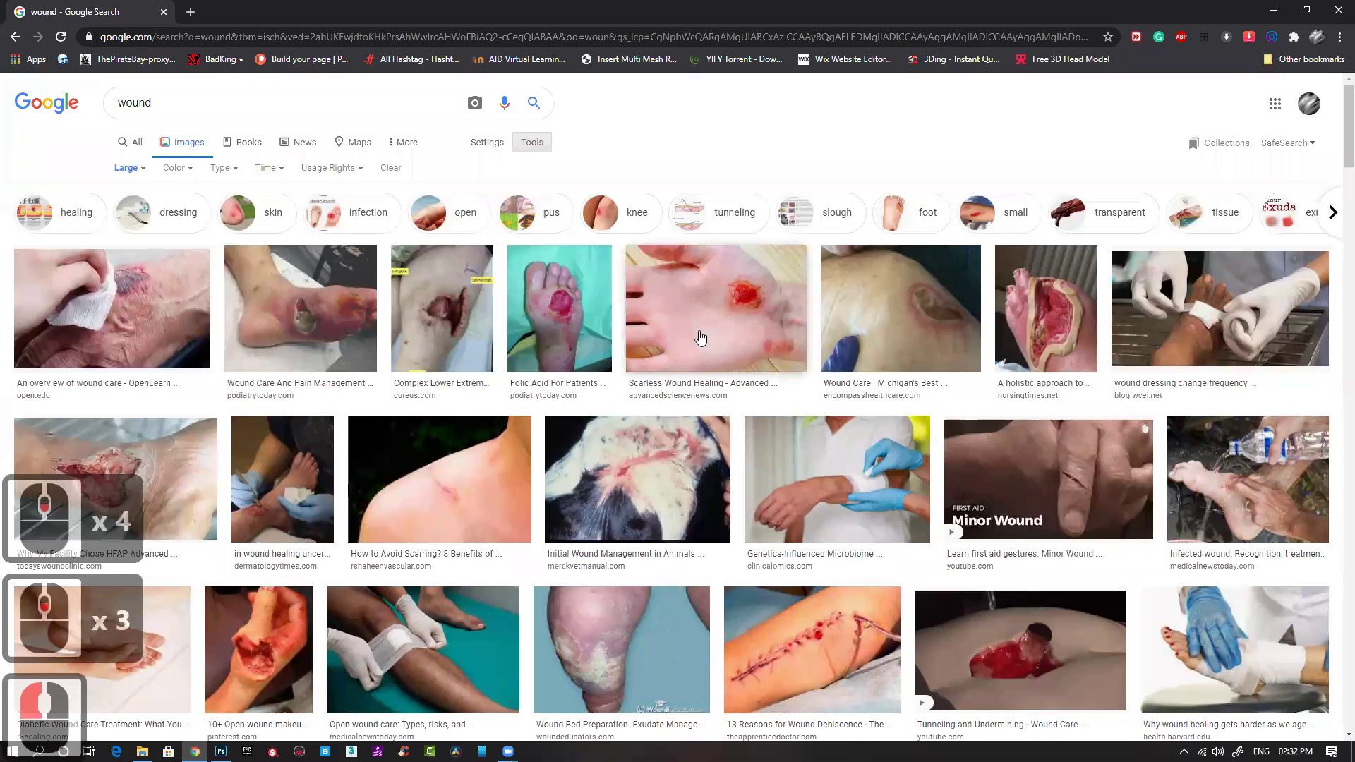
# Step: Copy the palm wound image titled "Scarless Wound Healing" and paste it as a new layer above the portrait in Photoshop
pyautogui.click(751, 293)
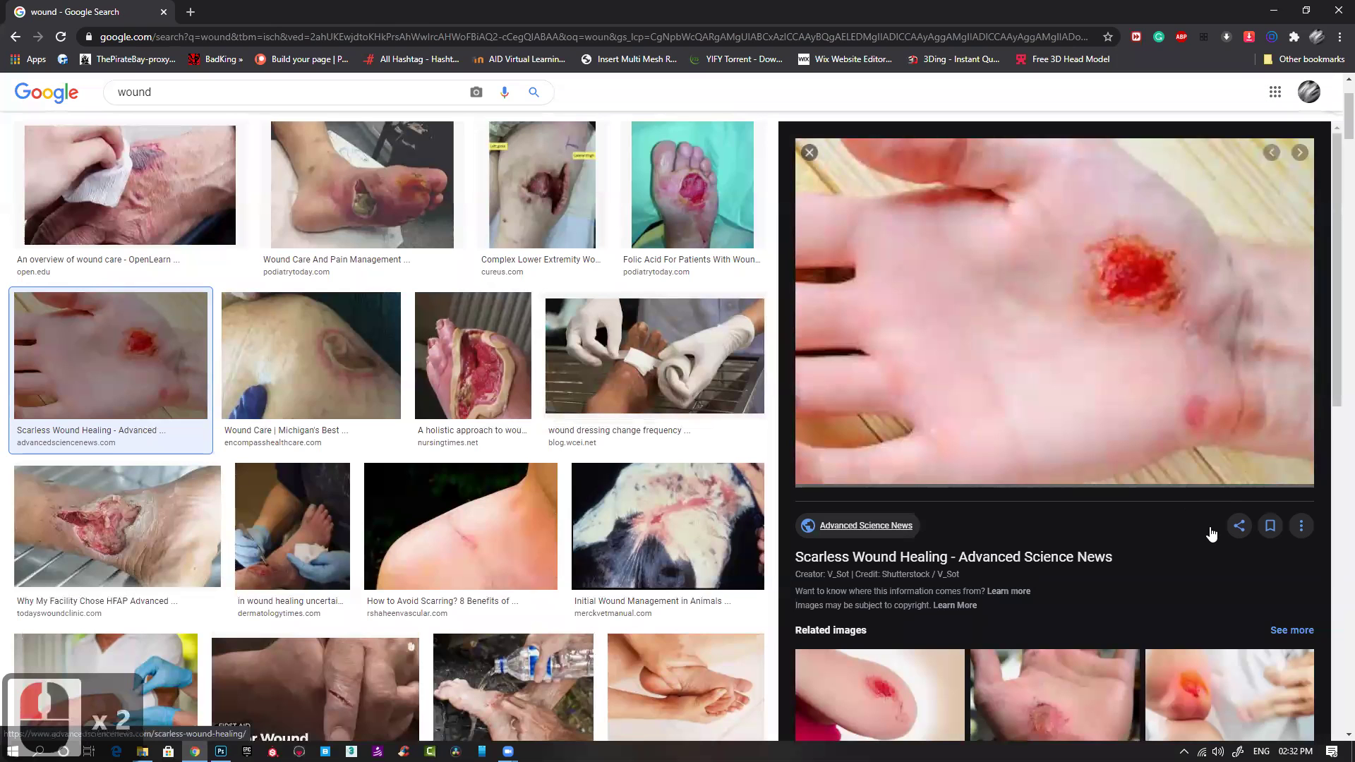
pyautogui.rightClick(1195, 353)
pyautogui.click(1214, 390)
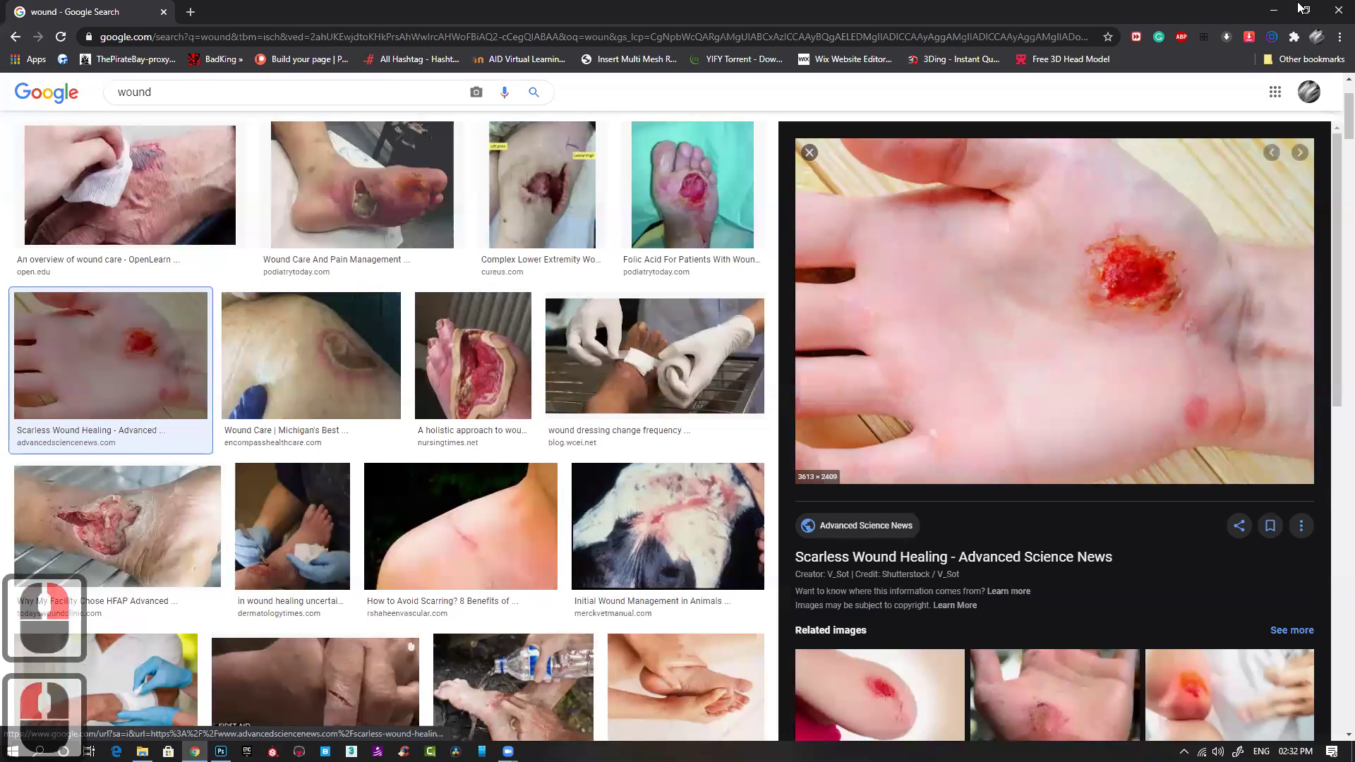
pyautogui.click(1274, 10)
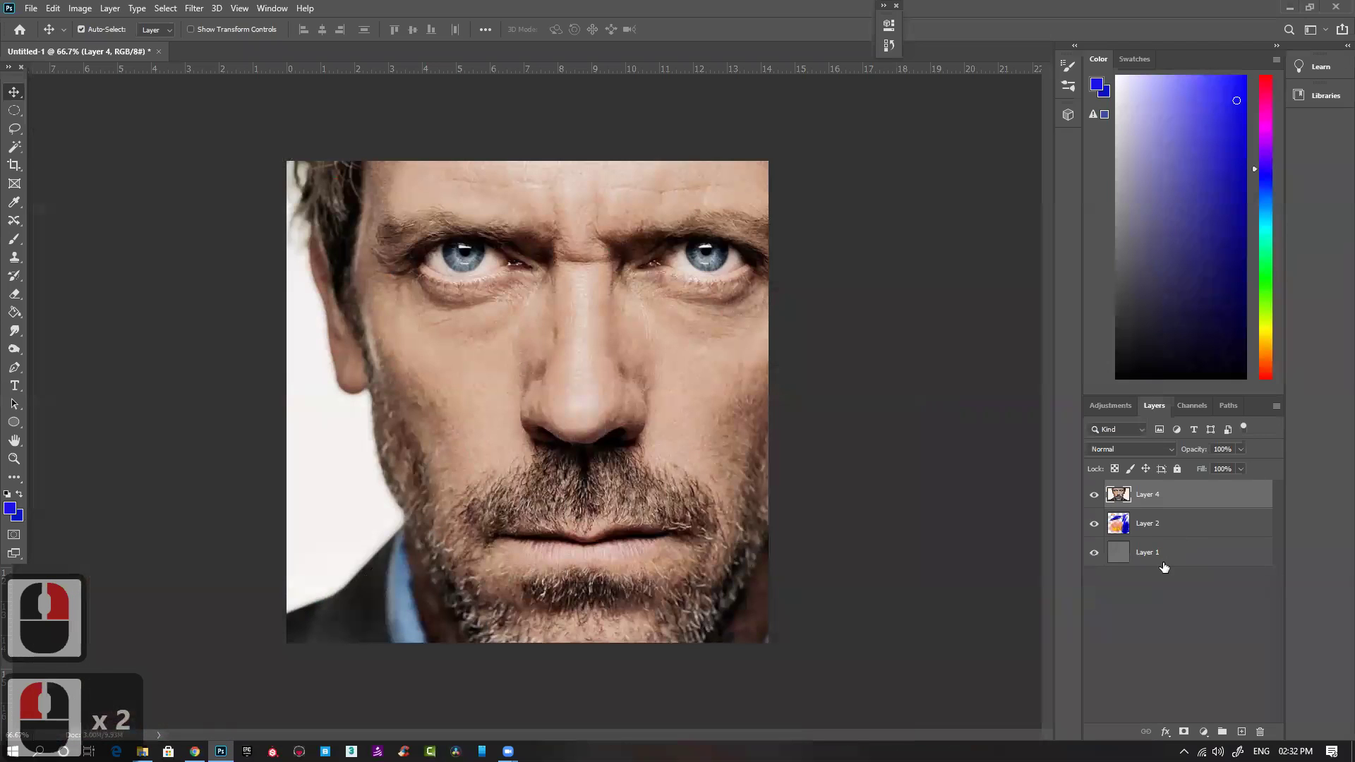
pyautogui.hotkey('ctrl', 'v')
pyautogui.press('v')
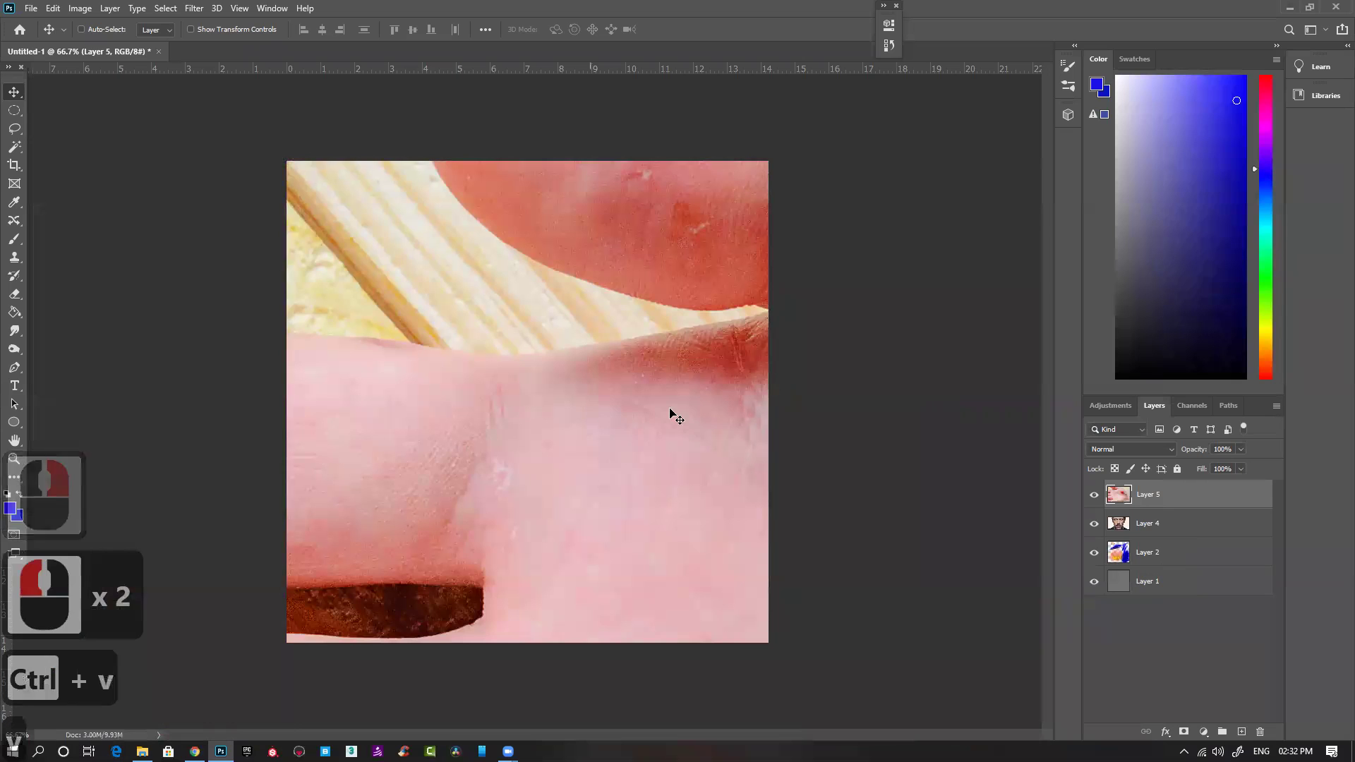
# Step: Move the wound into the canvas and scale down the pasted hand layer around the portrait's cheek
pyautogui.moveTo(674, 408); pyautogui.dragTo(357, 419)
pyautogui.moveTo(640, 391); pyautogui.dragTo(316, 381)
pyautogui.moveTo(611, 429)
pyautogui.mouseDown()
pyautogui.moveTo(468, 257)
pyautogui.moveTo(508, 297)
pyautogui.mouseUp()
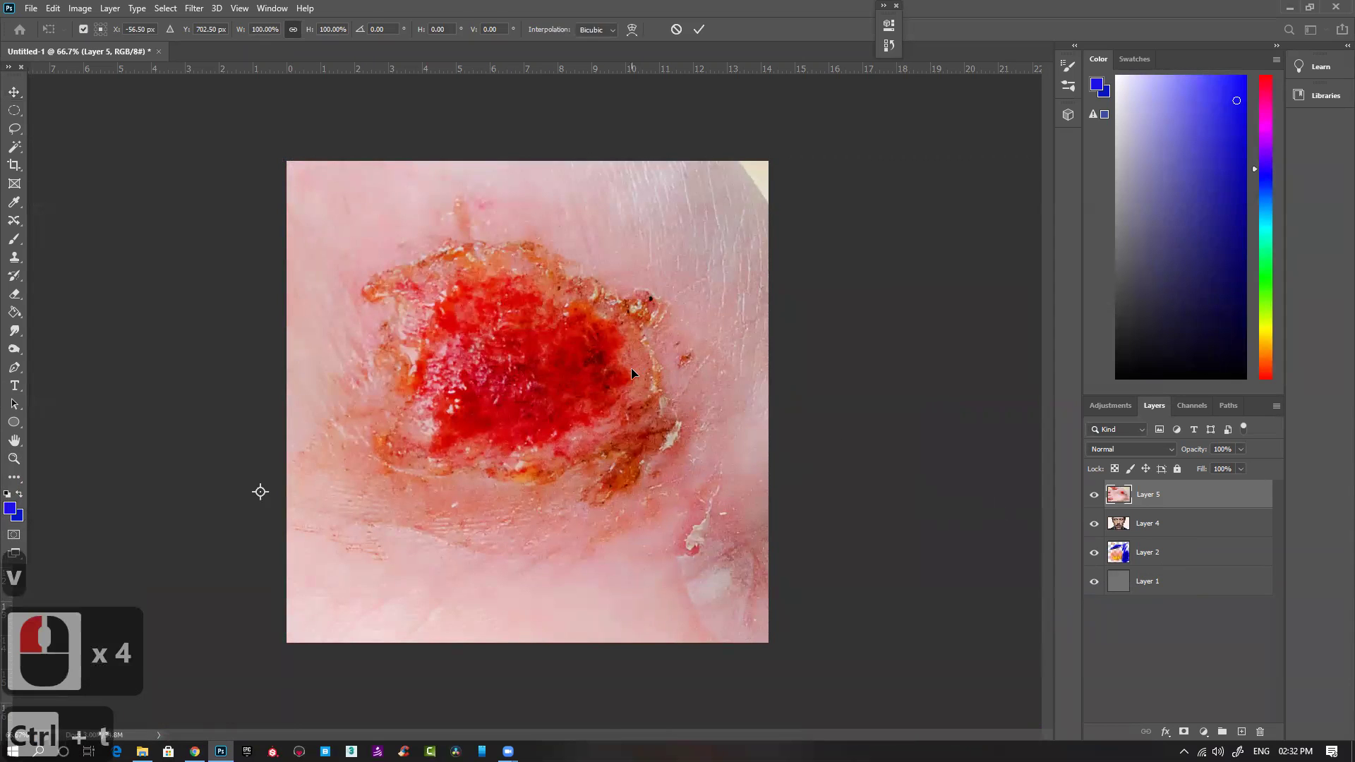
pyautogui.hotkey('ctrl', 't')
pyautogui.hotkey('ctrl', '-')
pyautogui.hotkey('ctrl', '-')
pyautogui.hotkey('ctrl', '-')
pyautogui.hotkey('ctrl', '-')
pyautogui.moveTo(671, 280); pyautogui.dragTo(575, 373)
pyautogui.moveTo(492, 421); pyautogui.dragTo(524, 391)
pyautogui.doubleClick(523, 391)
# Step: Rotate the wound layer to follow the cheek and shift it slightly upward
pyautogui.hotkey('ctrl', 't')
pyautogui.moveTo(702, 312); pyautogui.dragTo(656, 496)
pyautogui.moveTo(514, 438); pyautogui.dragTo(515, 415)
pyautogui.doubleClick(519, 414)
pyautogui.hotkey('ctrl', 'space')
pyautogui.keyDown('ctrl'); pyautogui.click(523, 415); pyautogui.keyUp('ctrl')
pyautogui.keyDown('ctrl'); pyautogui.click(523, 415); pyautogui.keyUp('ctrl')
pyautogui.keyDown('ctrl'); pyautogui.click(524, 415); pyautogui.keyUp('ctrl')
# Step: Temporarily lower Layer 5's opacity to position the wound over the left-hand cheek, and restore the opacity to 100%
pyautogui.moveTo(1199, 450); pyautogui.dragTo(1176, 455)
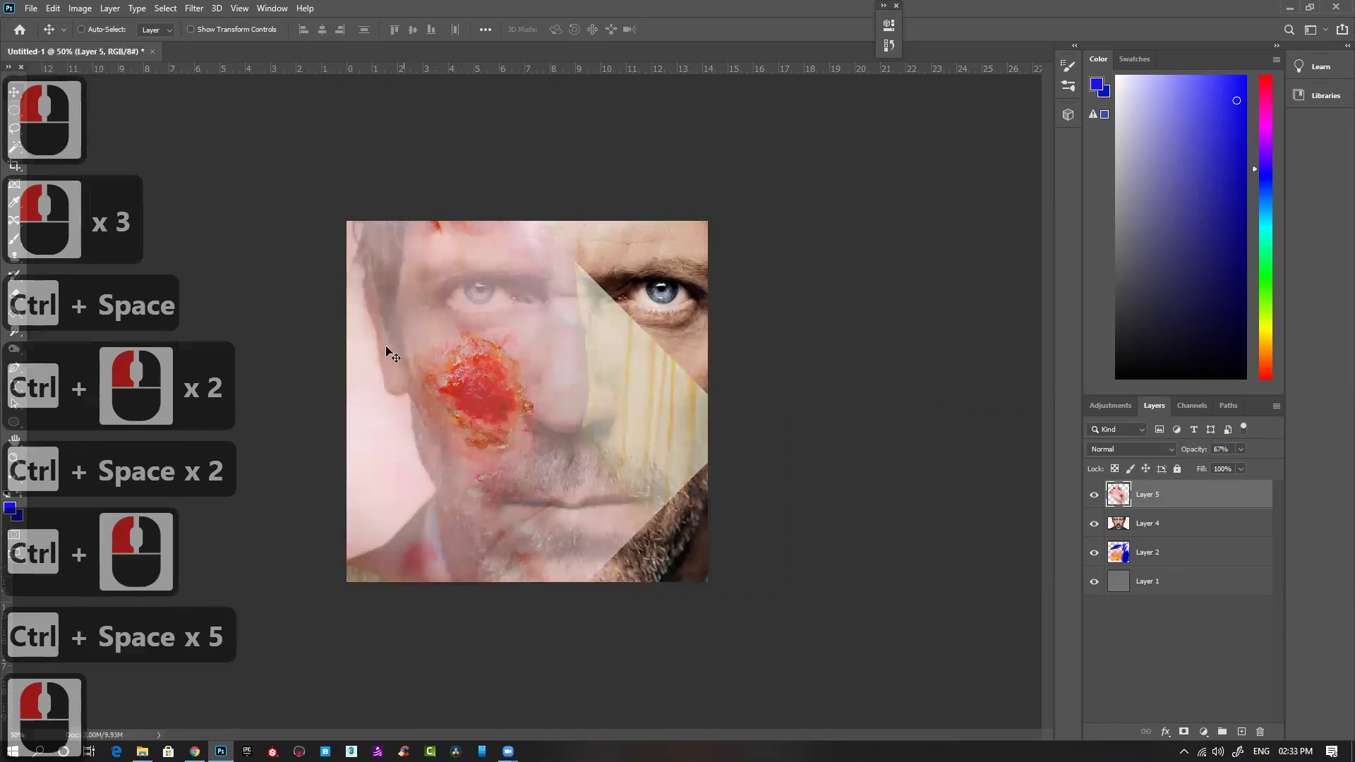
pyautogui.moveTo(533, 414); pyautogui.dragTo(518, 413)
pyautogui.press('v')
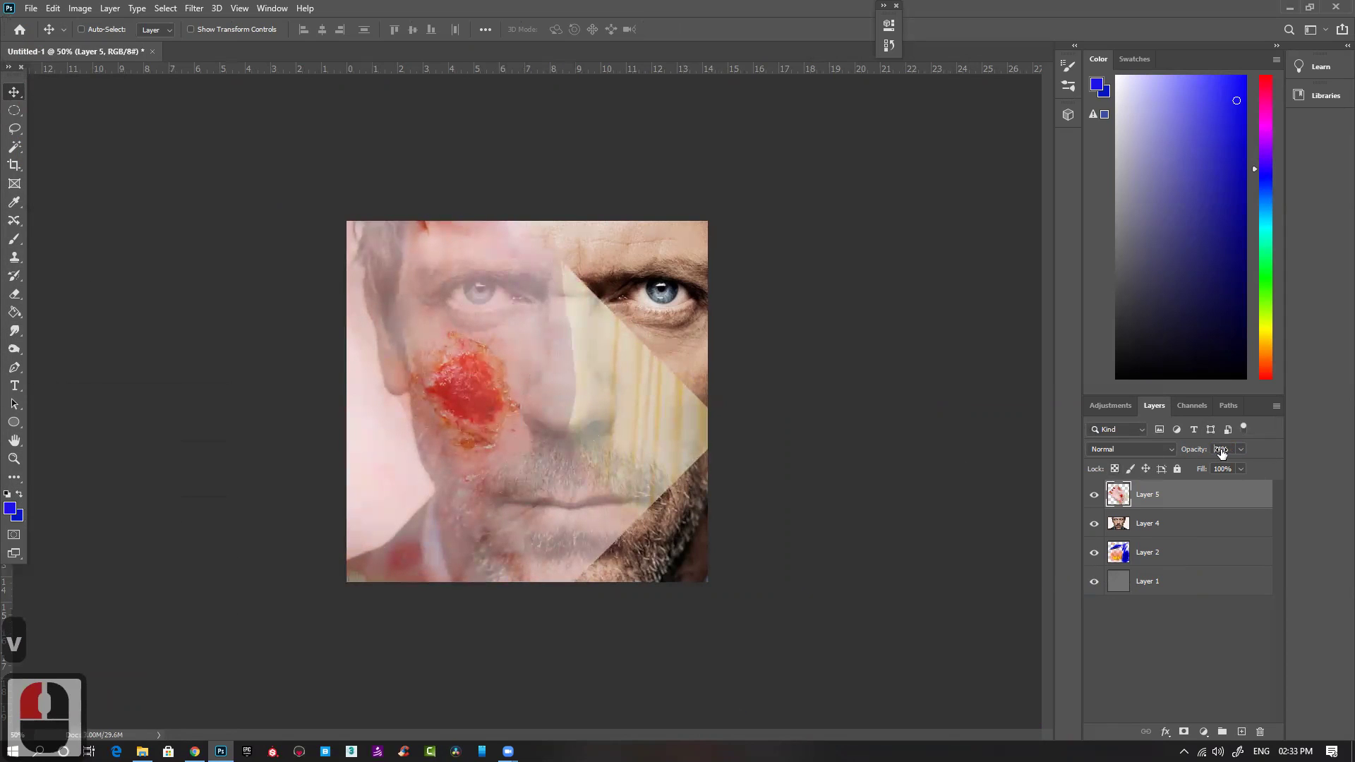
pyautogui.moveTo(1223, 453); pyautogui.dragTo(1339, 459)
pyautogui.click(662, 496)
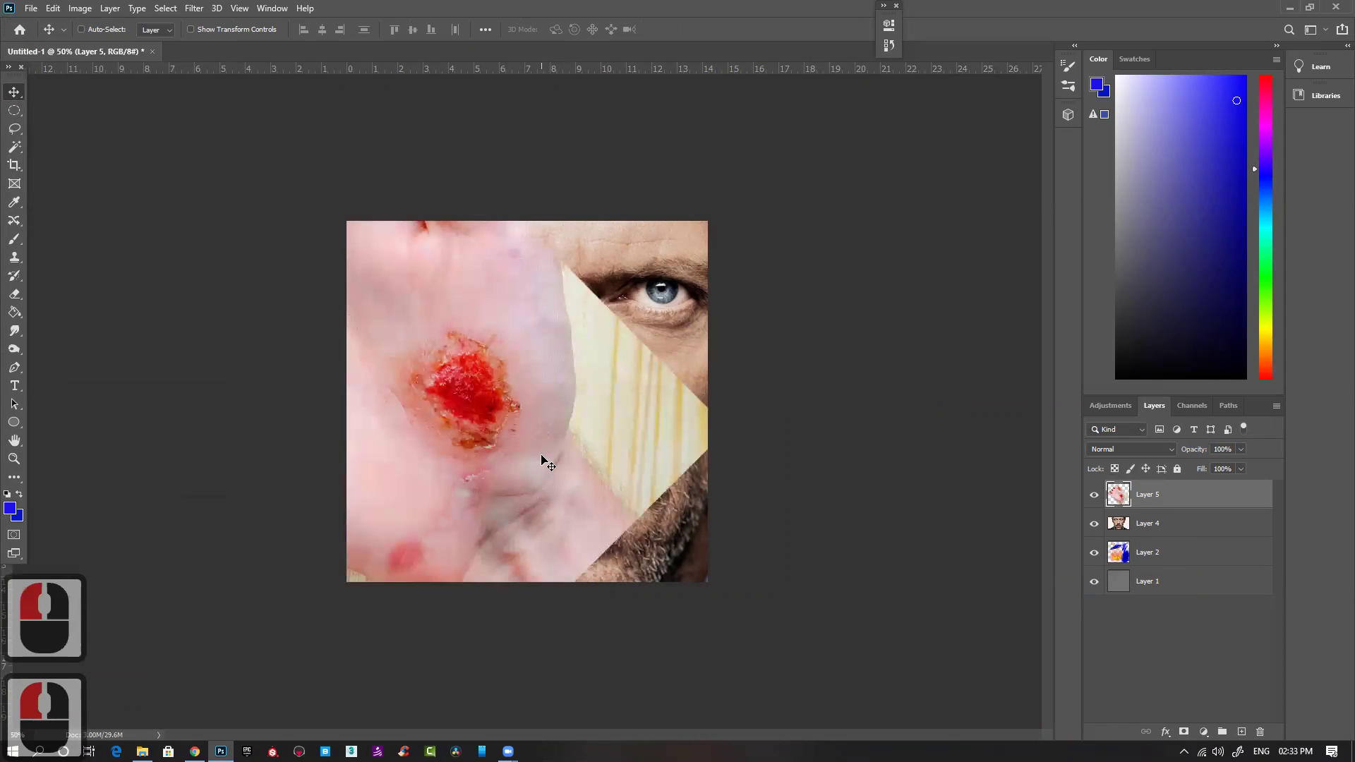
# Step: Add a layer mask to Layer 5 and fill it with black to hide the whole hand image
pyautogui.click(1185, 734)
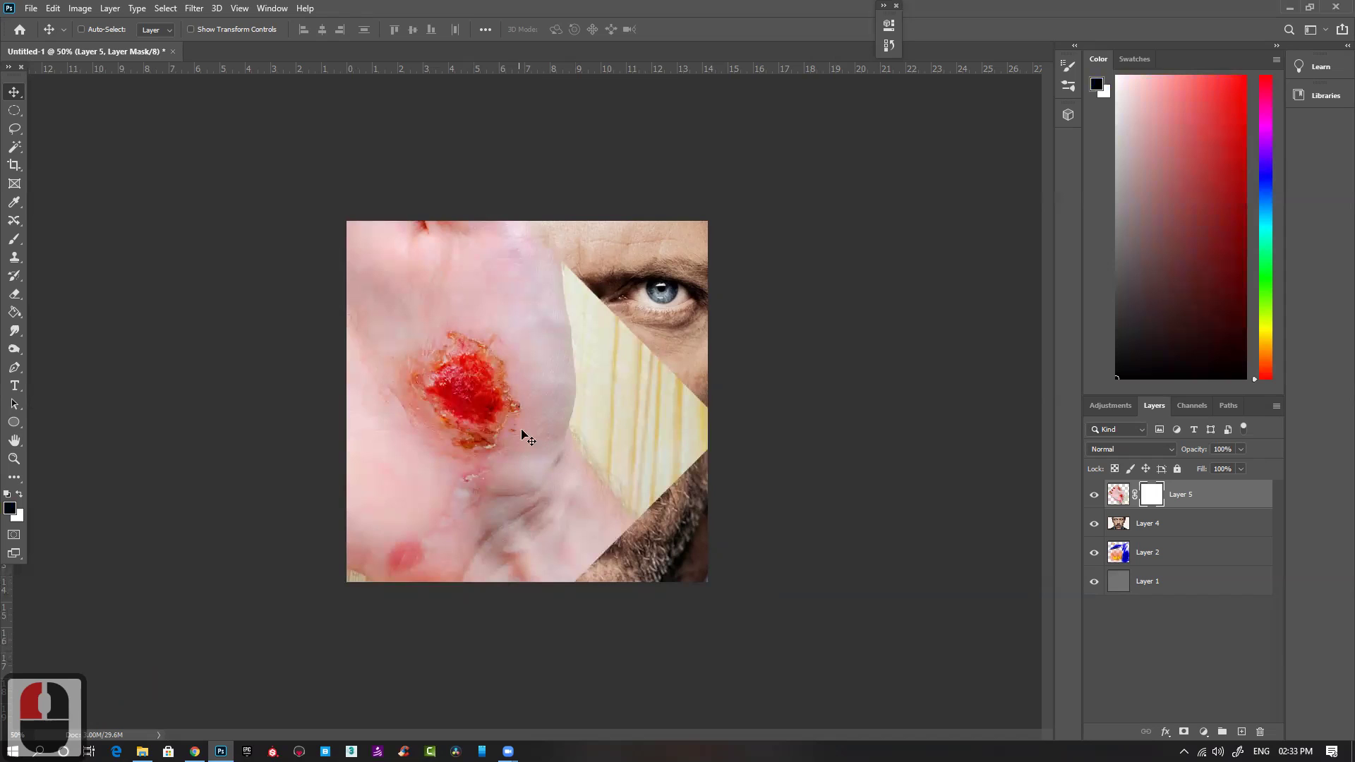
pyautogui.hotkey('alt', 'Delete')
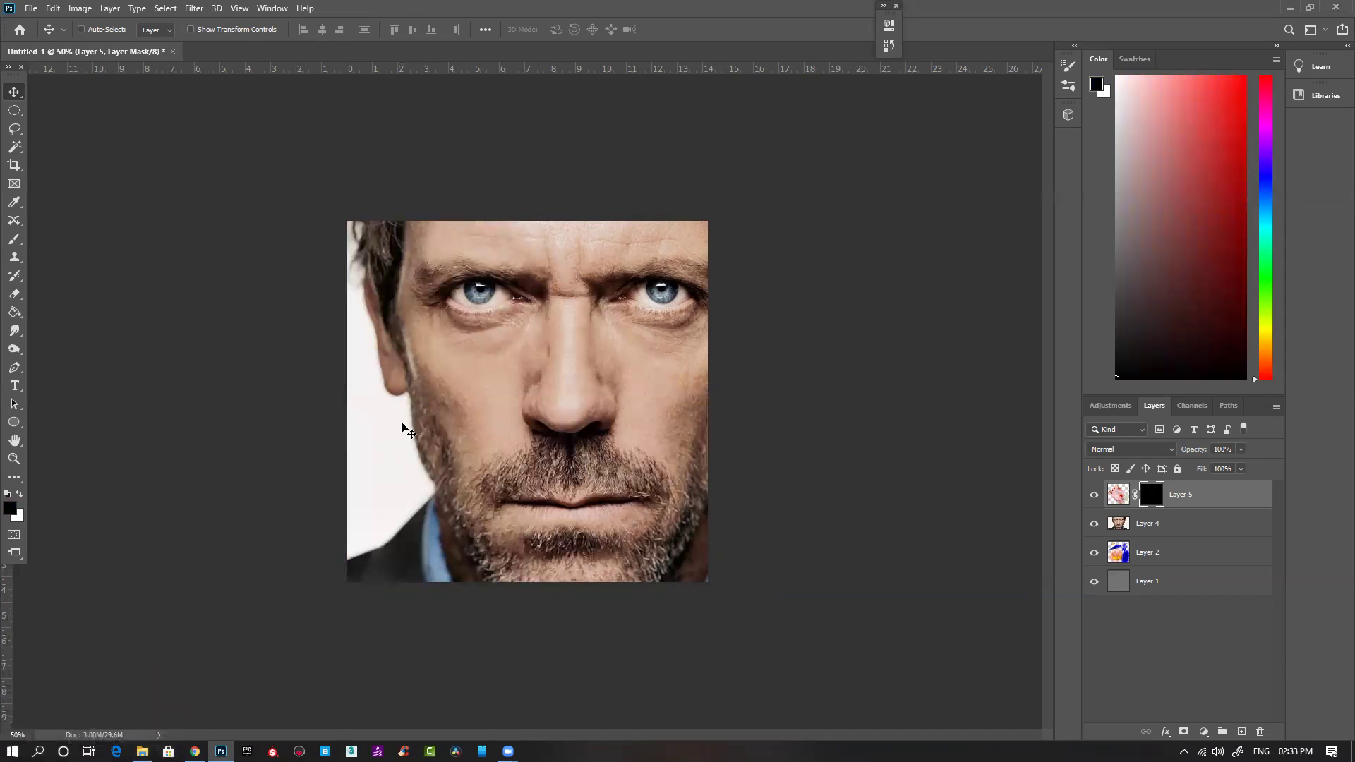
# Step: Paint white on Layer 5's mask with a soft 80 px brush to reveal the centre of the wound on the cheek
pyautogui.press('b')
pyautogui.moveTo(461, 393); pyautogui.dragTo(468, 394)
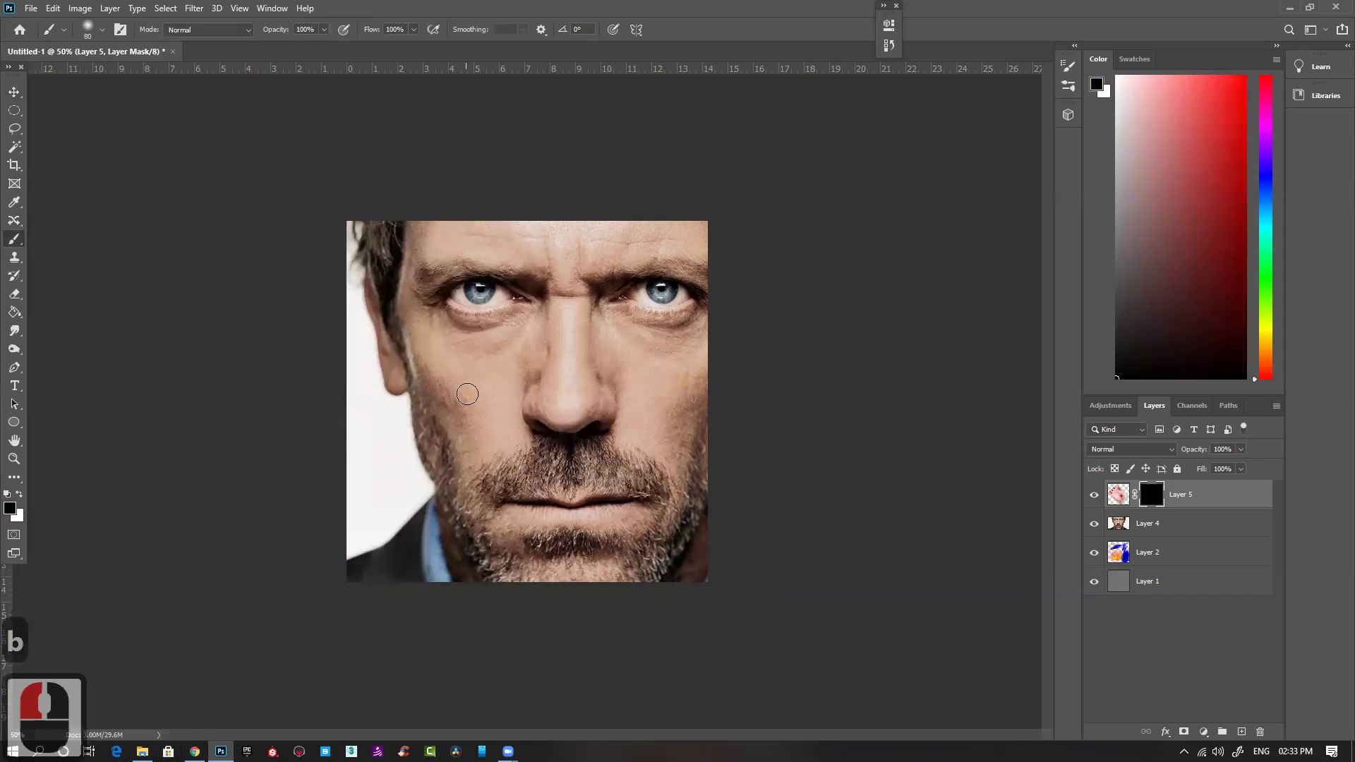
pyautogui.press('c')
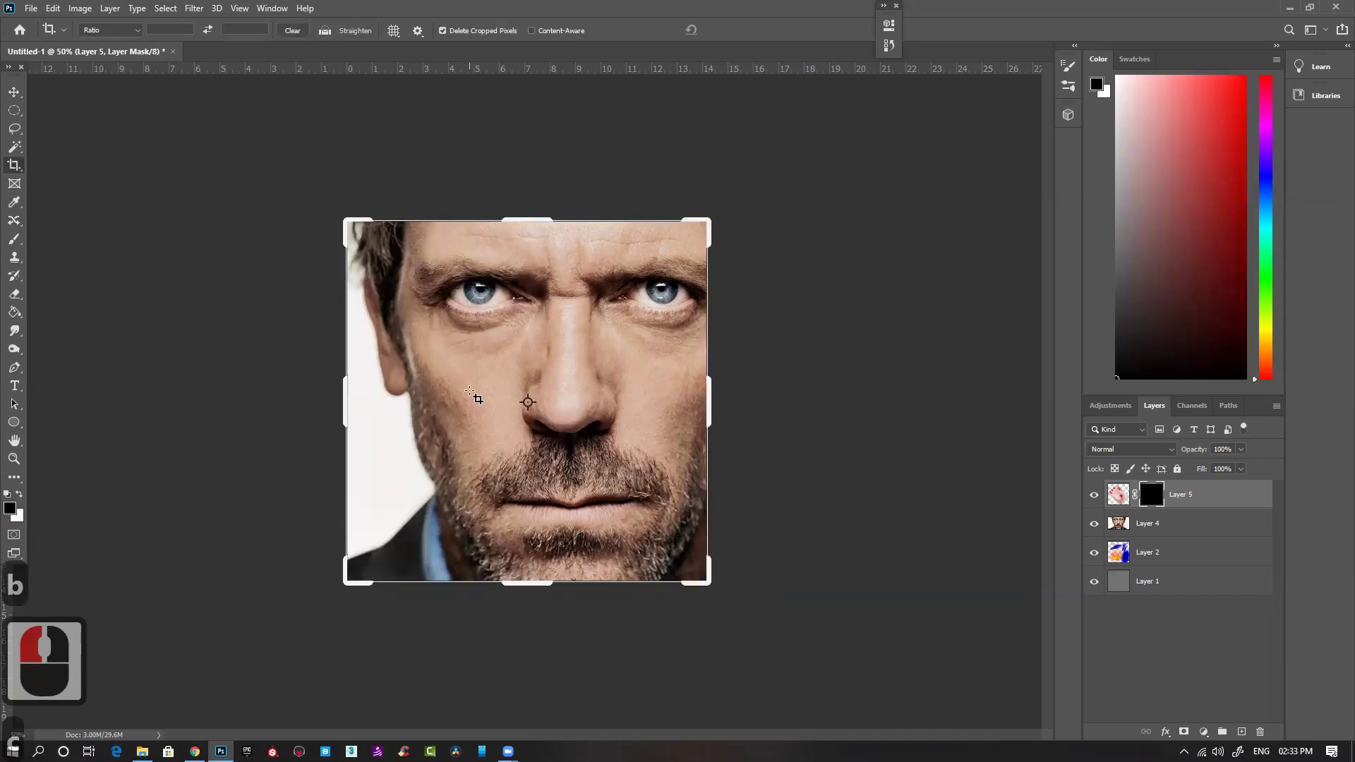
pyautogui.press('b')
pyautogui.press('x')
pyautogui.moveTo(447, 369)
pyautogui.mouseDown()
pyautogui.moveTo(474, 395)
pyautogui.moveTo(463, 400)
pyautogui.mouseUp()
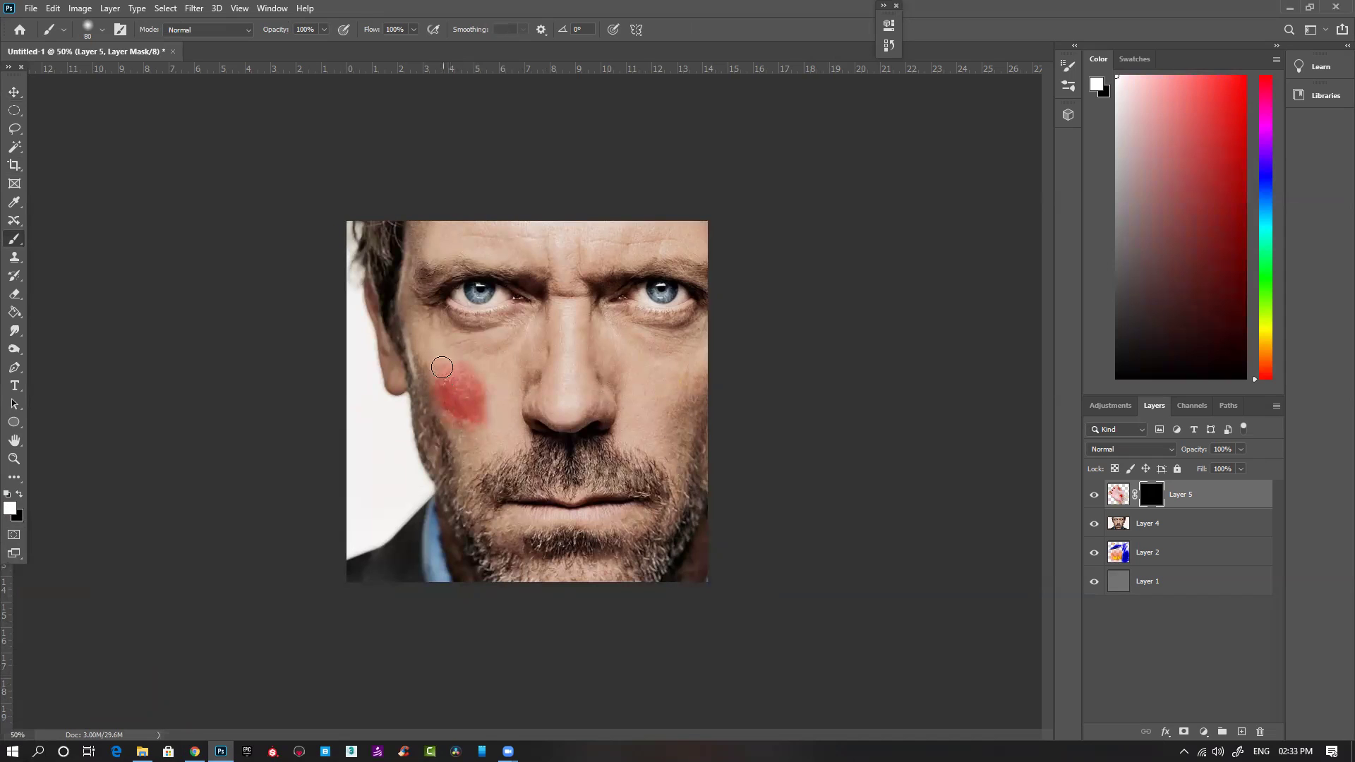
pyautogui.moveTo(479, 397)
pyautogui.mouseDown()
pyautogui.moveTo(456, 368)
pyautogui.moveTo(475, 369)
pyautogui.moveTo(485, 402)
pyautogui.mouseUp()
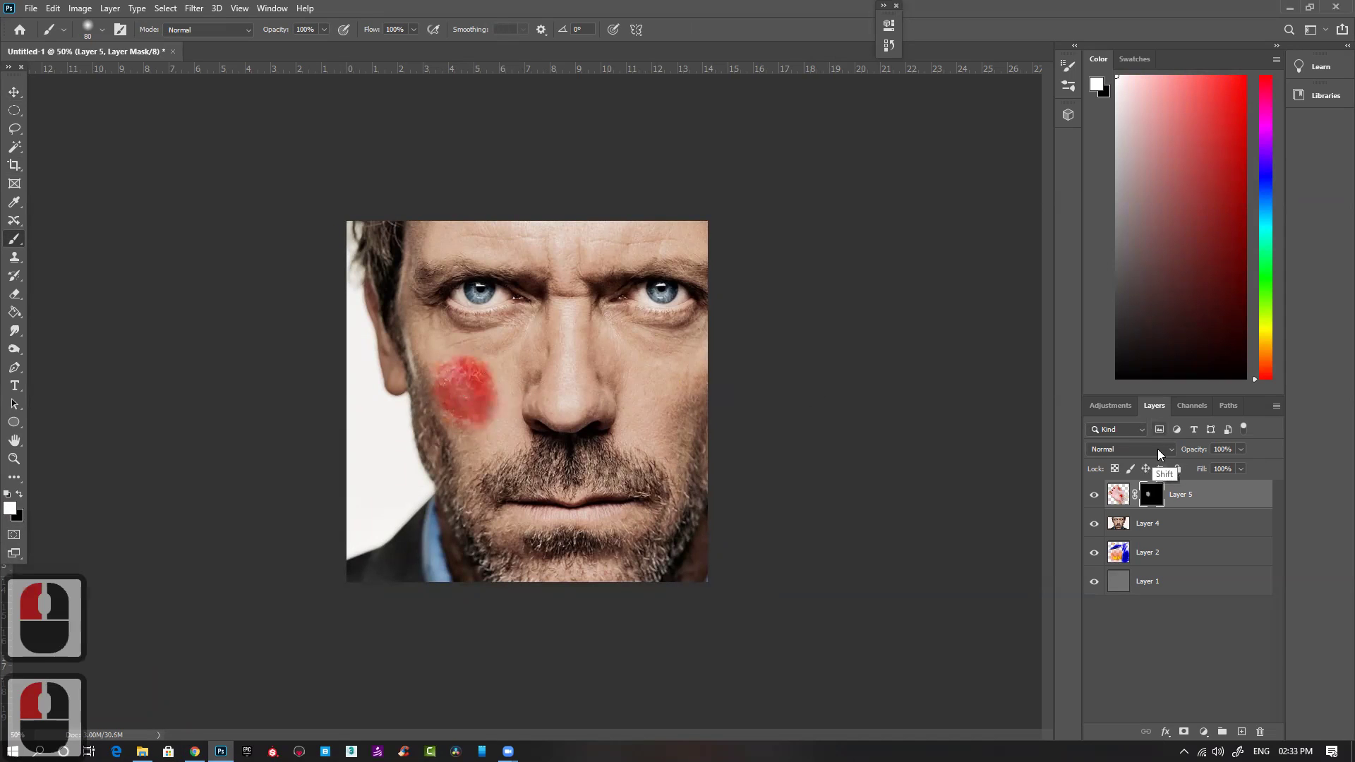
# Step: Temporarily disable Layer 5's mask as a guide, paint white over the full wound area on it, and re-enable the mask
pyautogui.keyDown('shift'); pyautogui.click(1153, 500); pyautogui.keyUp('shift')
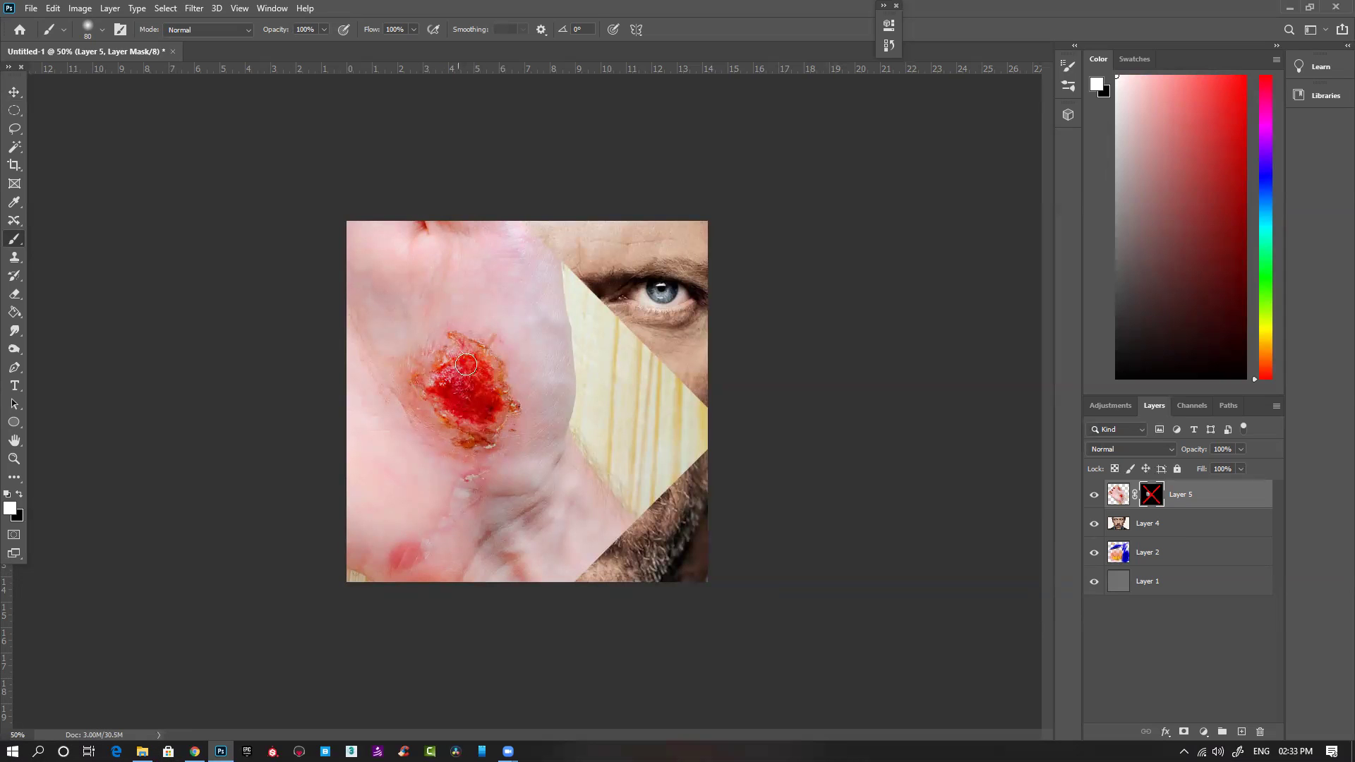
pyautogui.click(1134, 493)
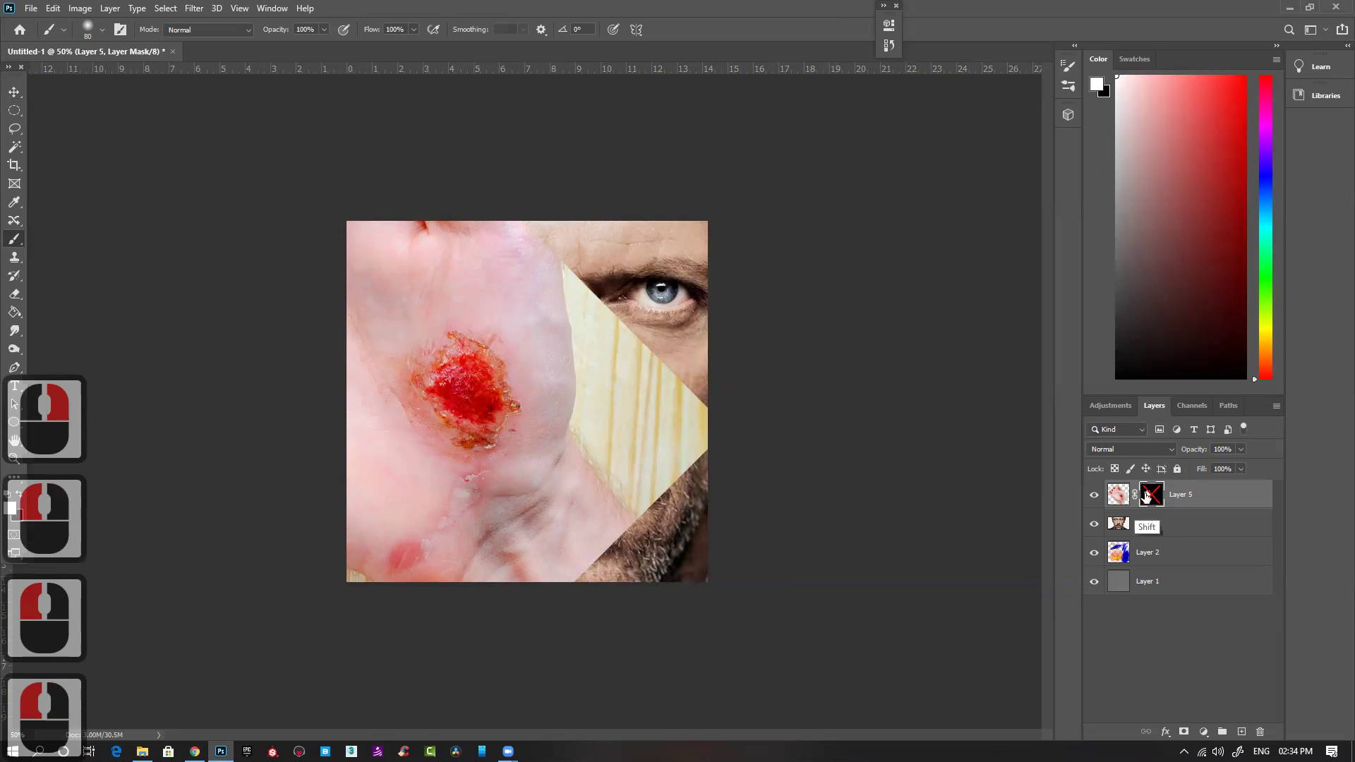
pyautogui.keyDown('shift'); pyautogui.click(1153, 497); pyautogui.keyUp('shift')
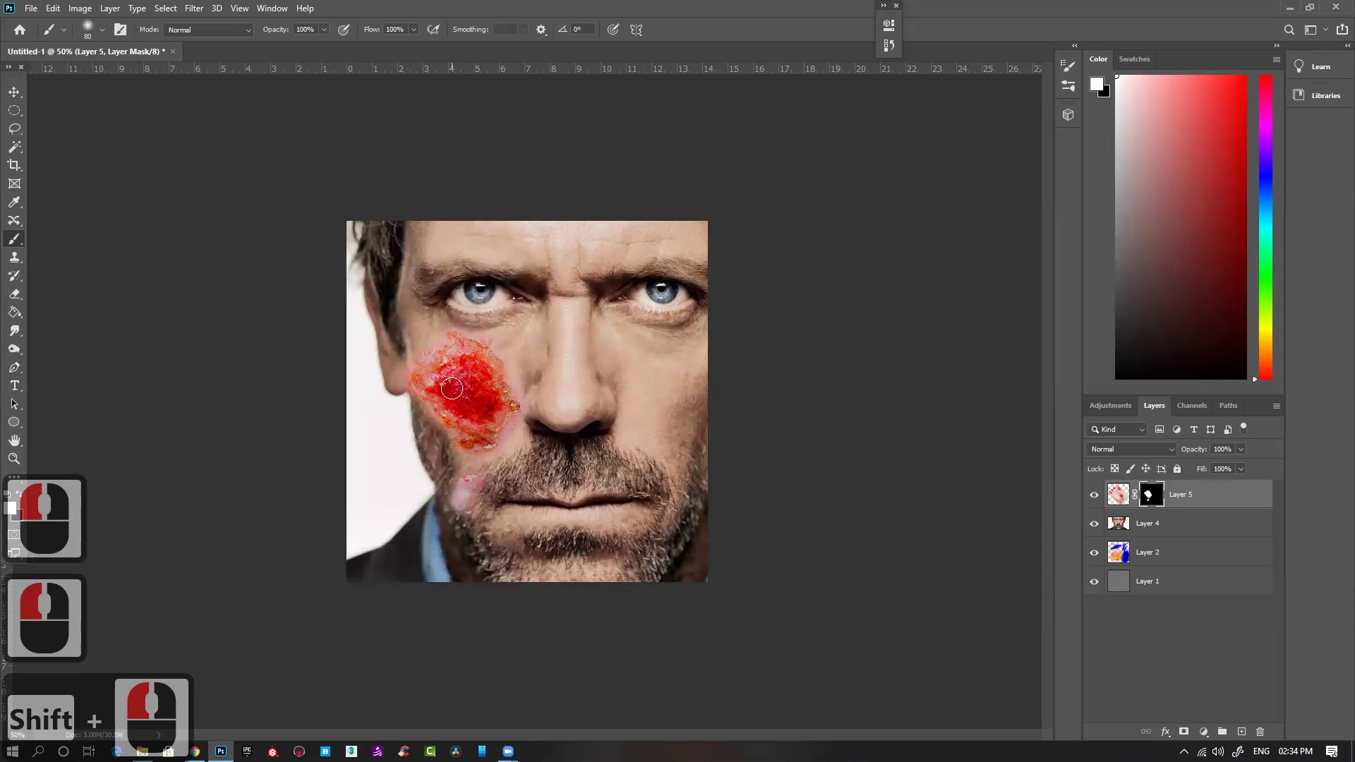
# Step: Paint black on Layer 5's mask with a 70 px brush to remove the pale skin around the wound's edges
pyautogui.keyDown('ctrl'); pyautogui.click(452, 386); pyautogui.keyUp('ctrl')
pyautogui.keyDown('ctrl'); pyautogui.click(452, 386); pyautogui.keyUp('ctrl')
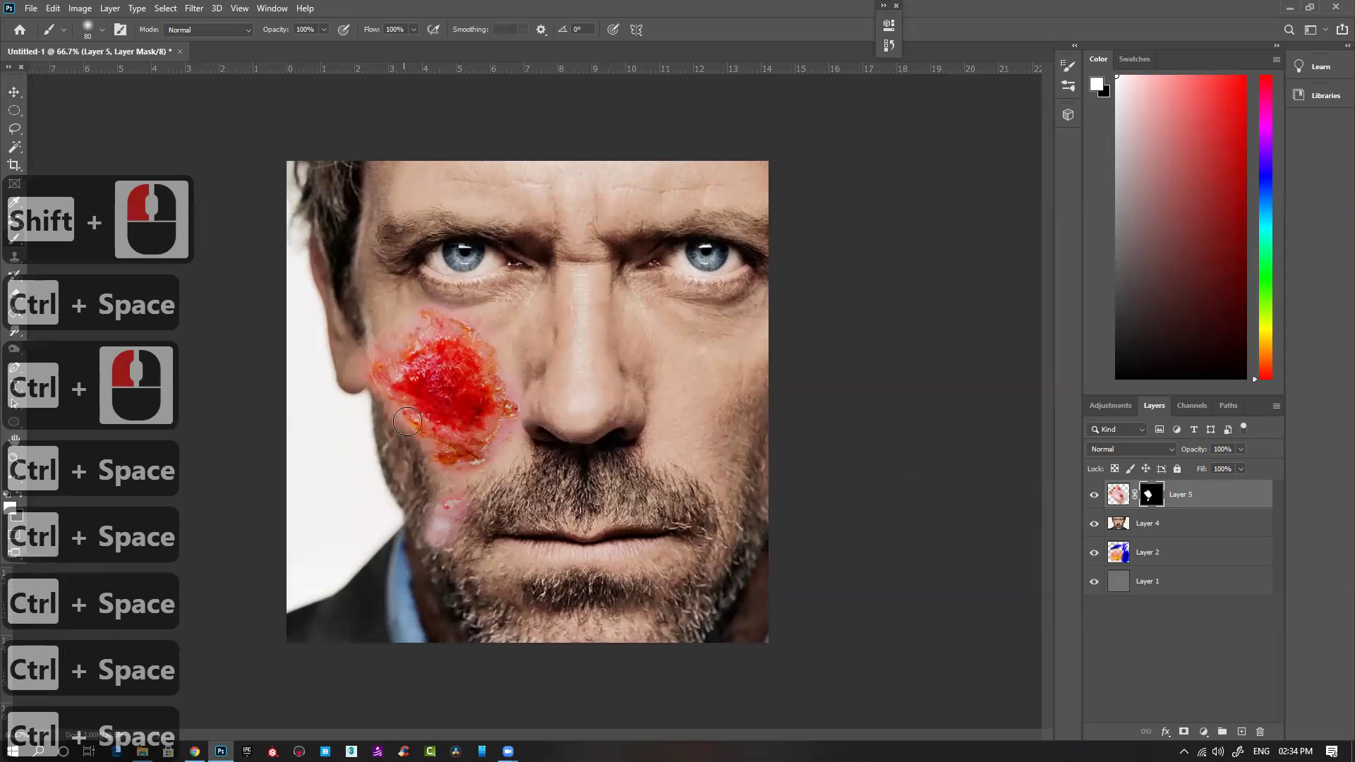
pyautogui.click(510, 472)
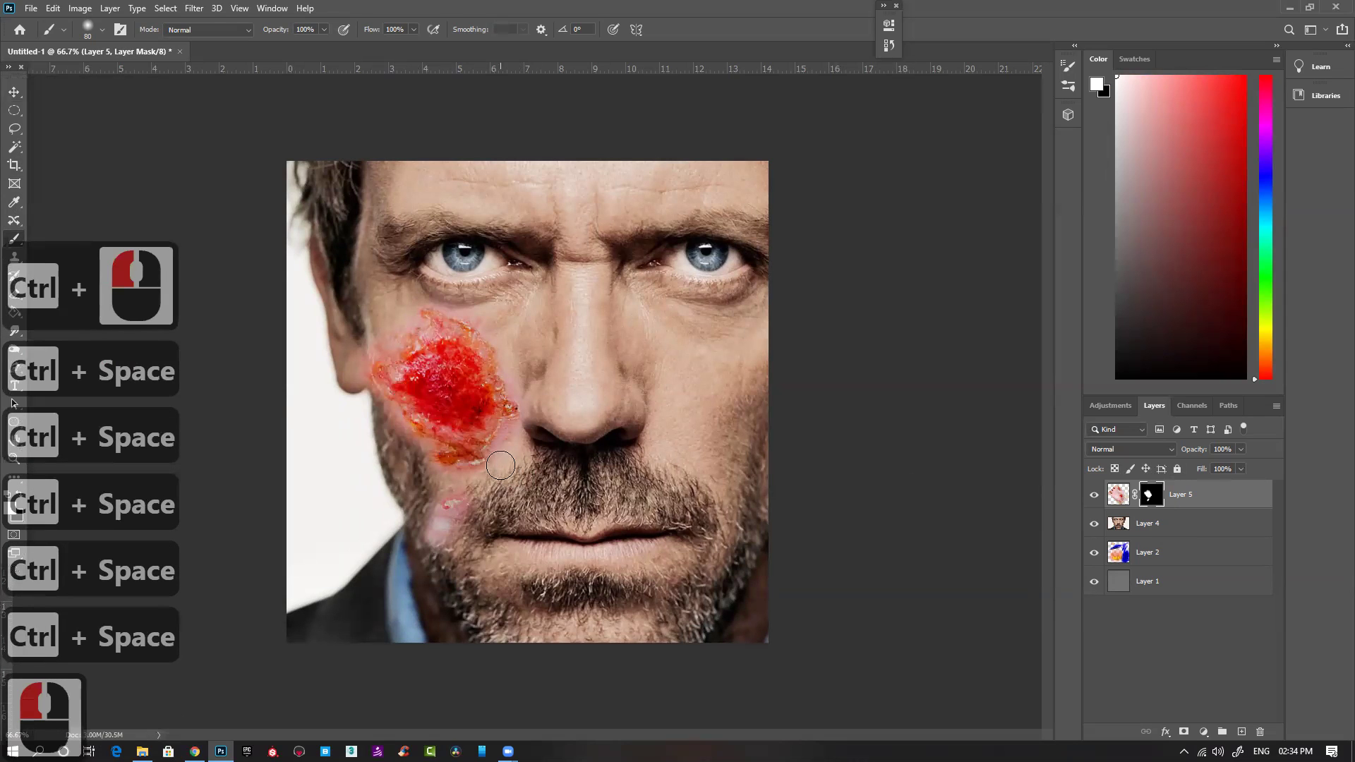
pyautogui.press('x')
pyautogui.moveTo(510, 448)
pyautogui.mouseDown()
pyautogui.moveTo(506, 345)
pyautogui.moveTo(529, 415)
pyautogui.moveTo(480, 475)
pyautogui.moveTo(433, 479)
pyautogui.mouseUp()
pyautogui.press('[')
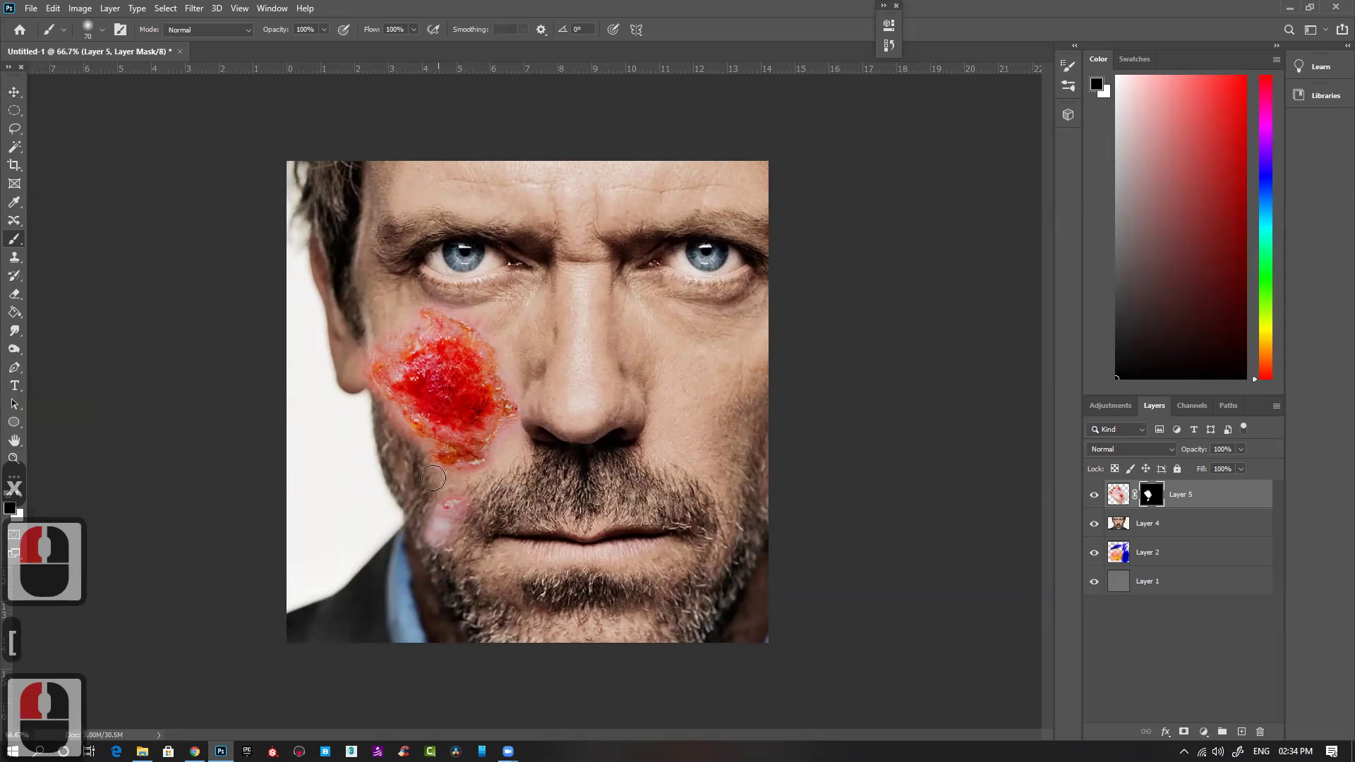
pyautogui.moveTo(372, 410)
pyautogui.mouseDown()
pyautogui.moveTo(356, 365)
pyautogui.moveTo(371, 349)
pyautogui.mouseUp()
pyautogui.moveTo(477, 477)
pyautogui.mouseDown()
pyautogui.moveTo(439, 523)
pyautogui.moveTo(435, 503)
pyautogui.moveTo(490, 471)
pyautogui.moveTo(456, 485)
pyautogui.moveTo(543, 433)
pyautogui.mouseUp()
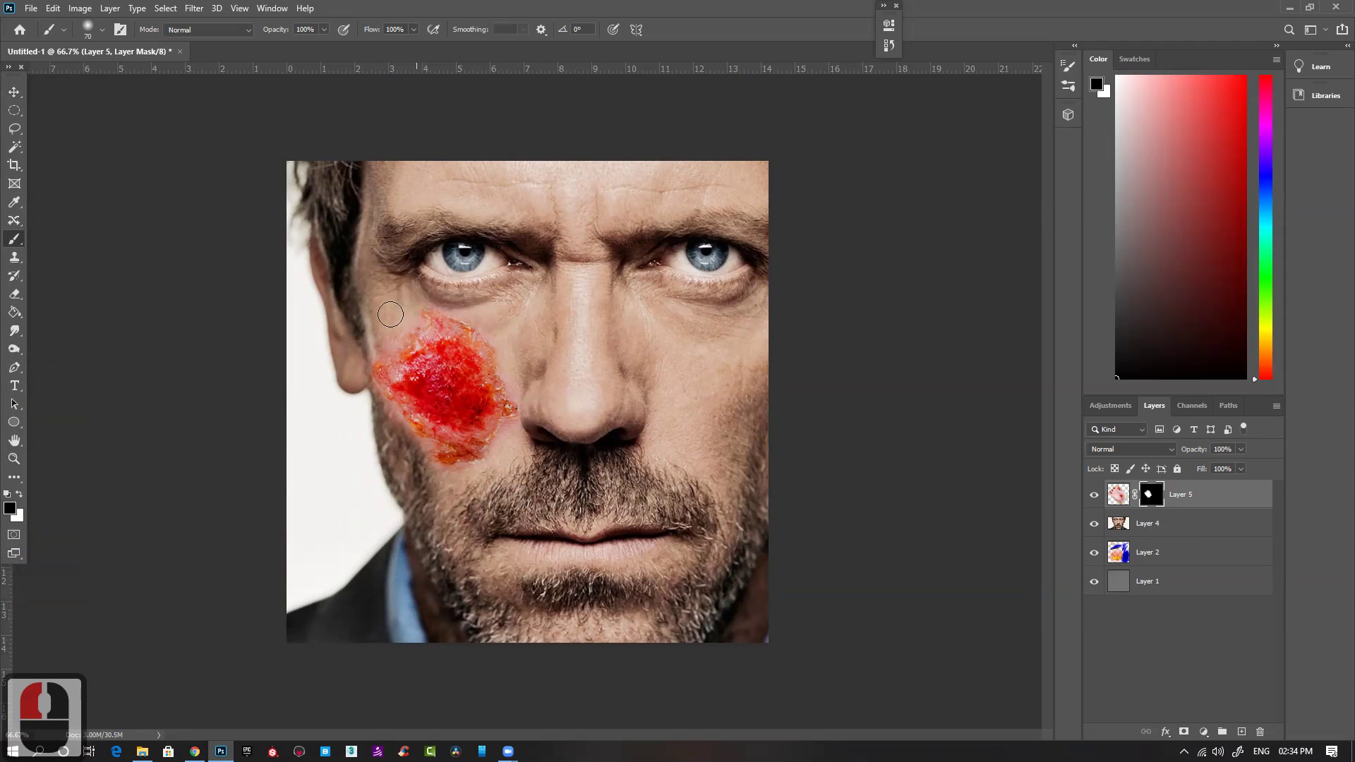
pyautogui.click(417, 481)
pyautogui.hotkey('ctrl', '-')
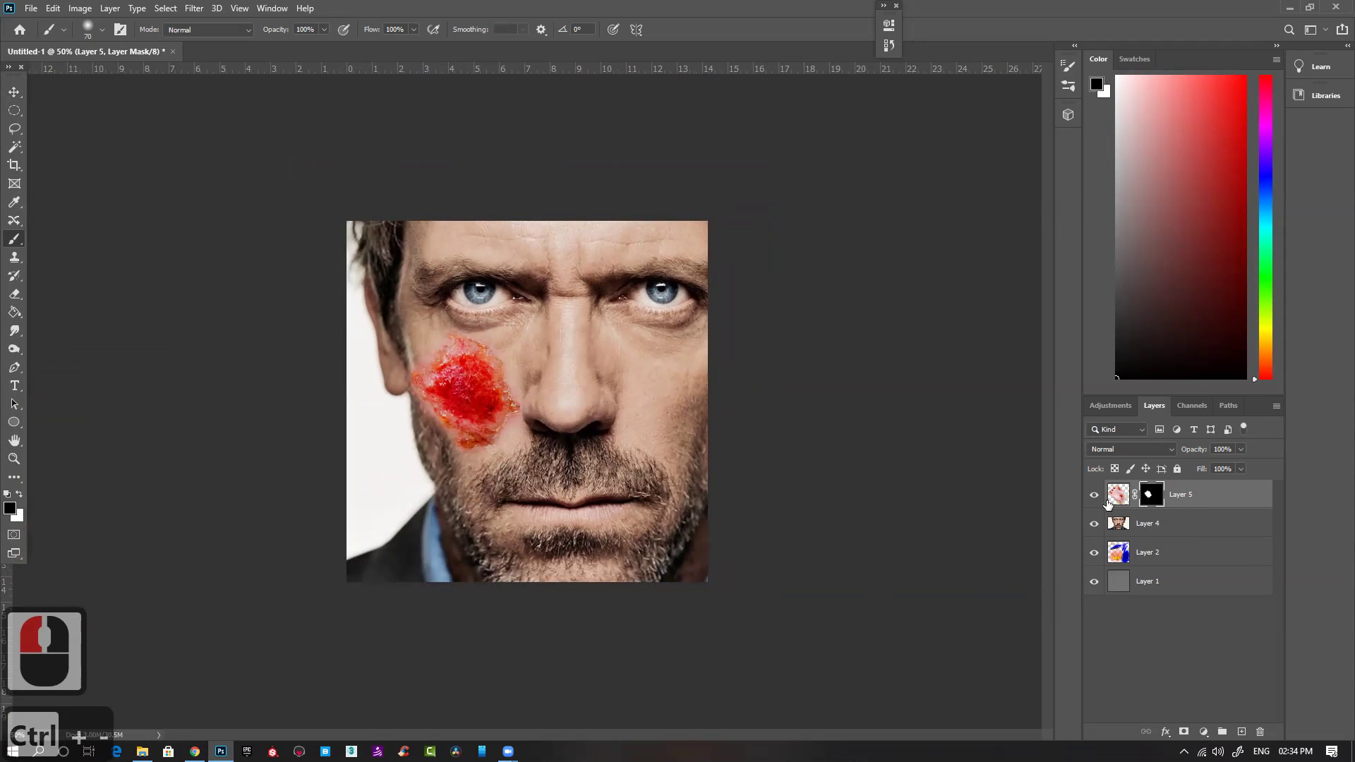
# Step: Preview the Overlay blend mode on Layer 5, keep Normal, and compare the portrait with the wound layer hidden and shown
pyautogui.click(1119, 450)
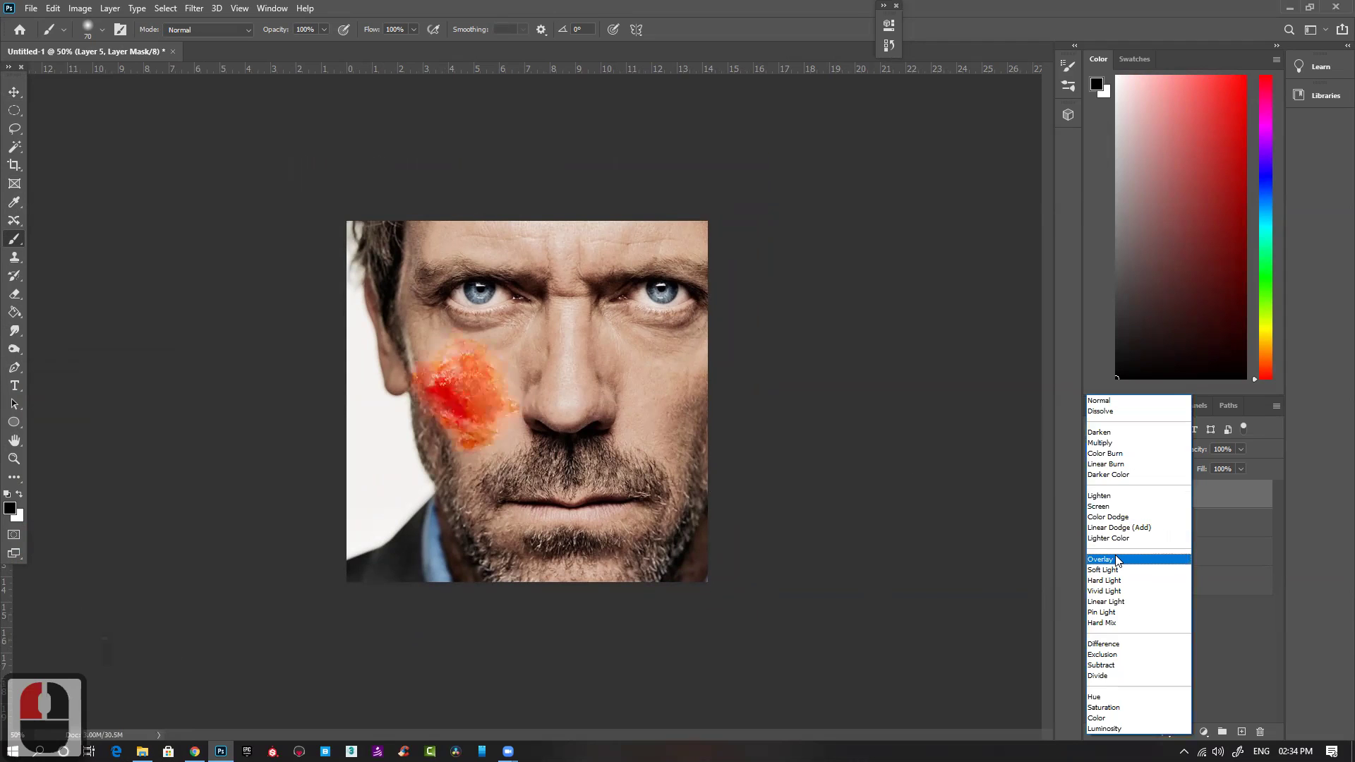
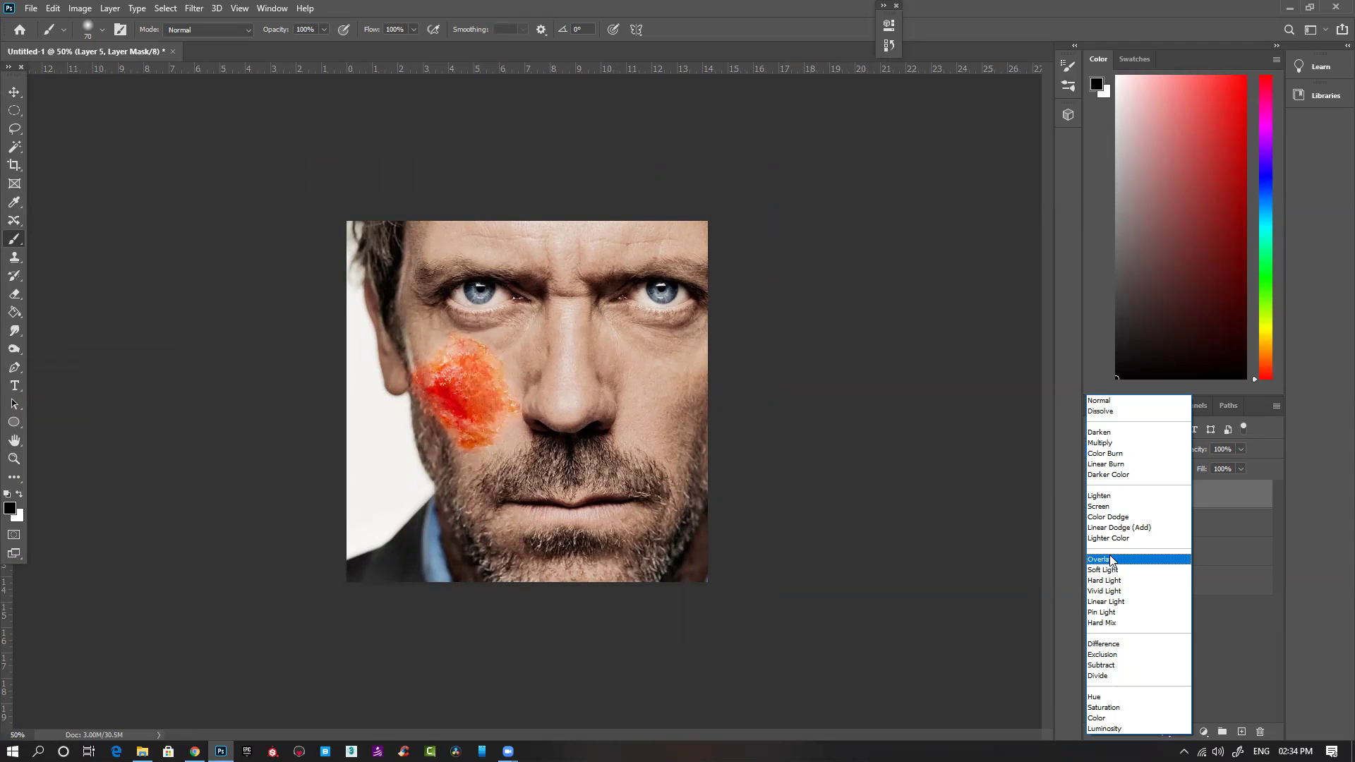
pyautogui.click(1112, 402)
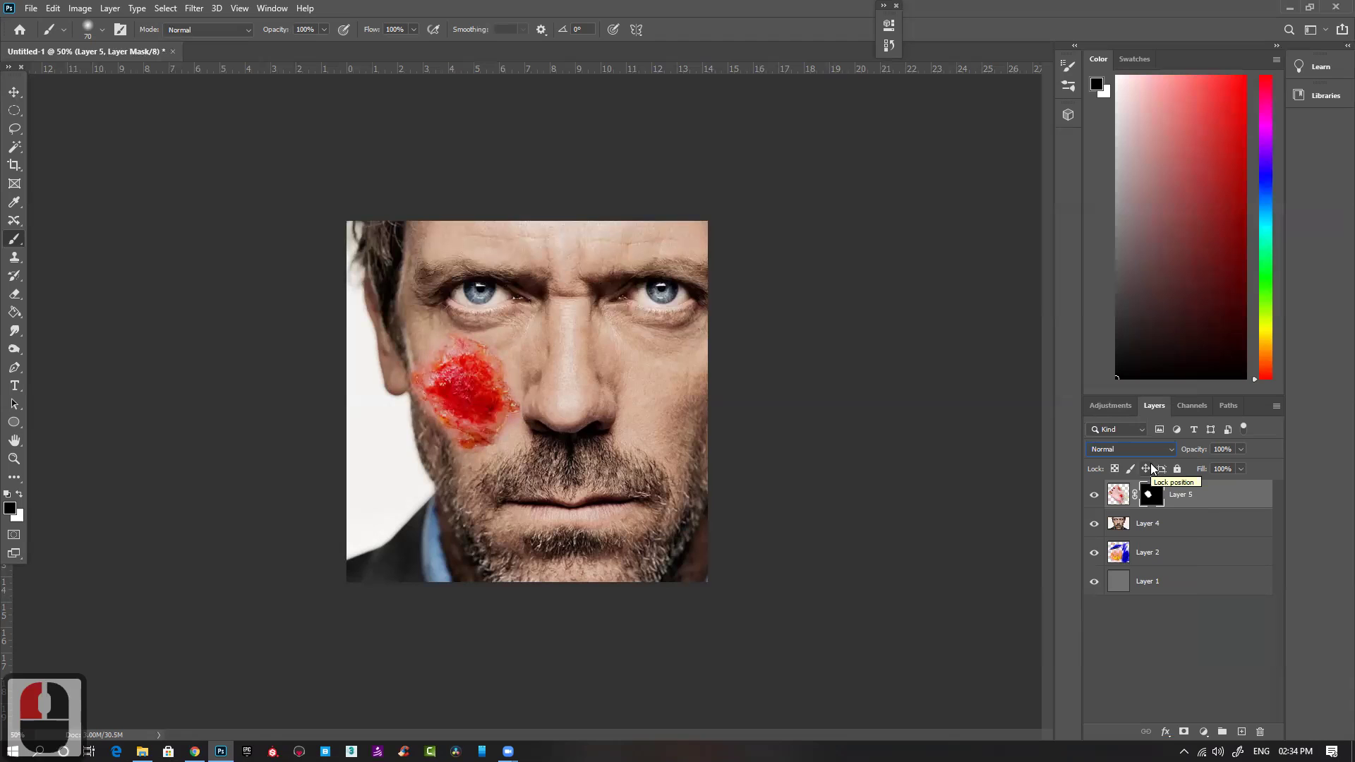
pyautogui.click(1095, 497)
pyautogui.click(1094, 498)
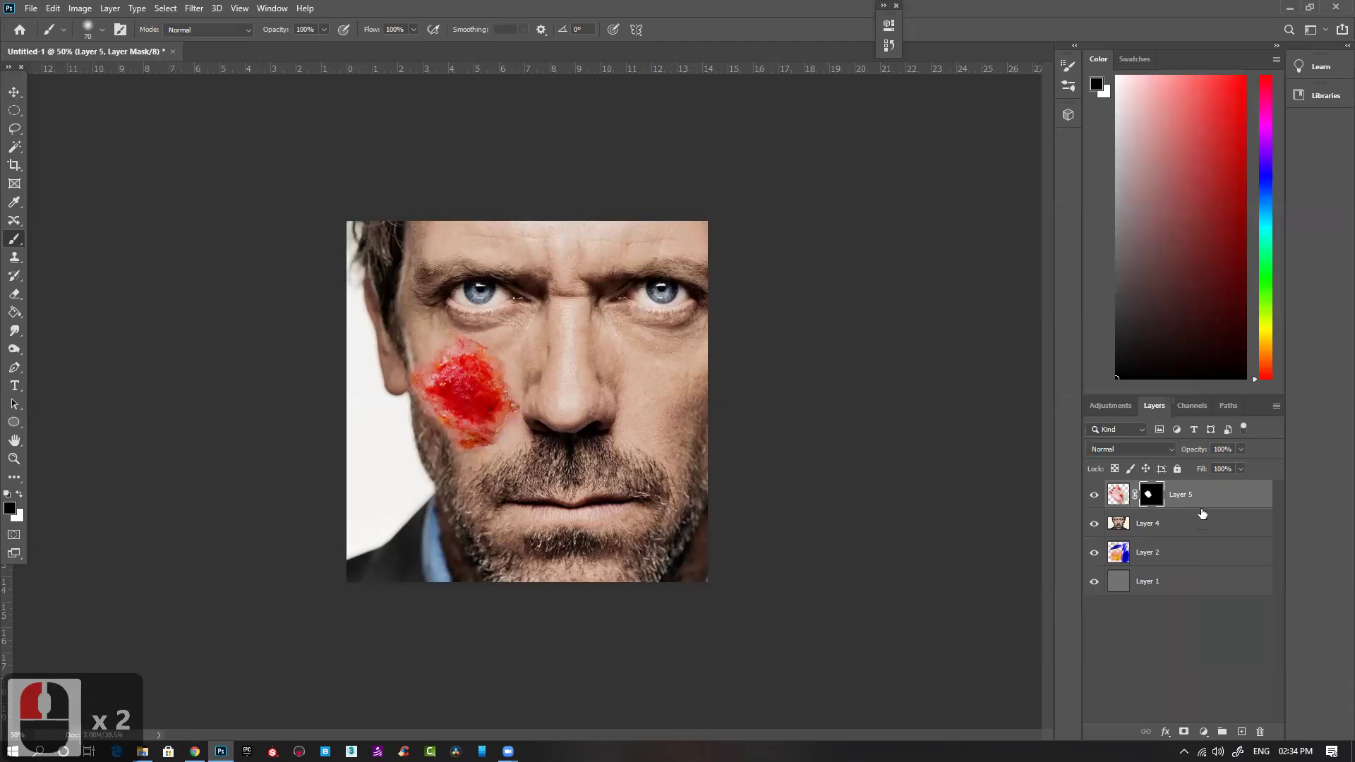
# Step: Add a new layer above Layer 5 and clip it to the wound layer
pyautogui.click(1243, 733)
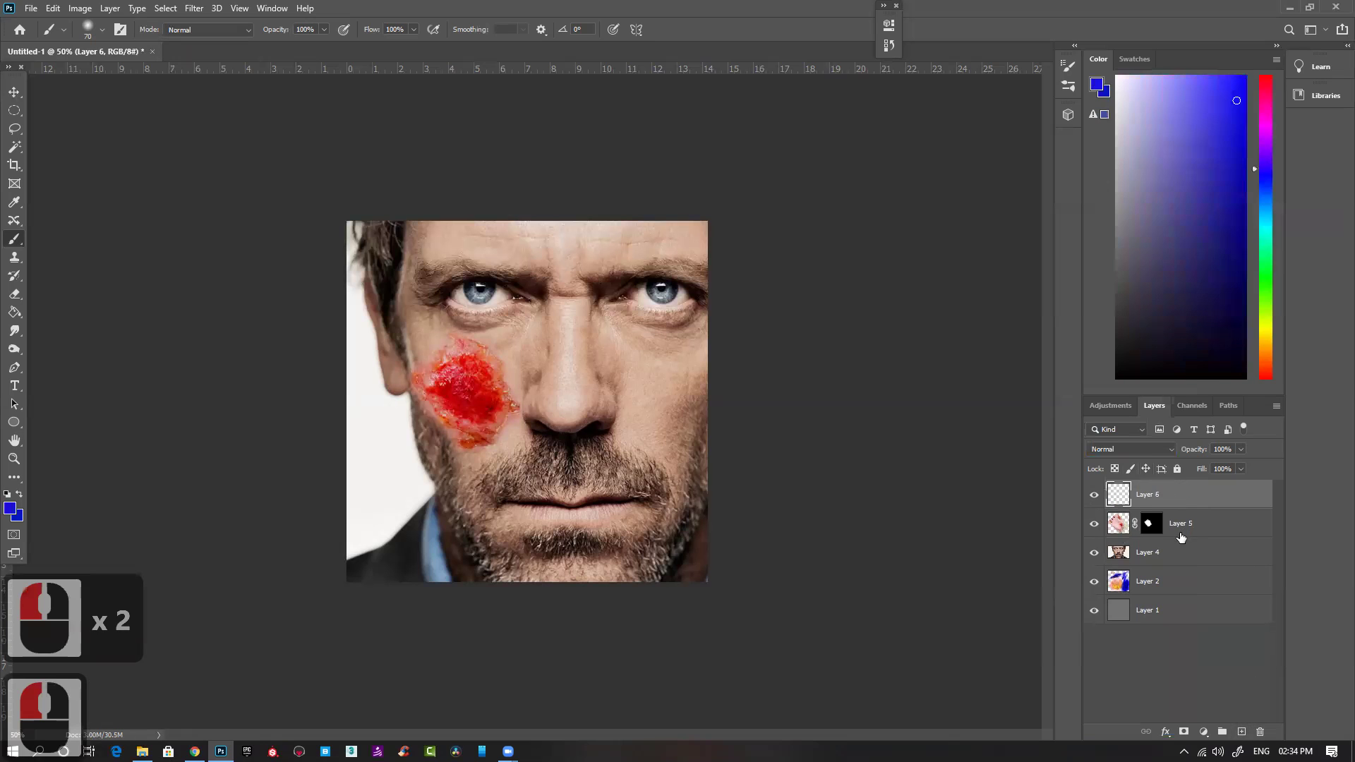
pyautogui.keyDown('alt'); pyautogui.click(1195, 505); pyautogui.keyUp('alt')
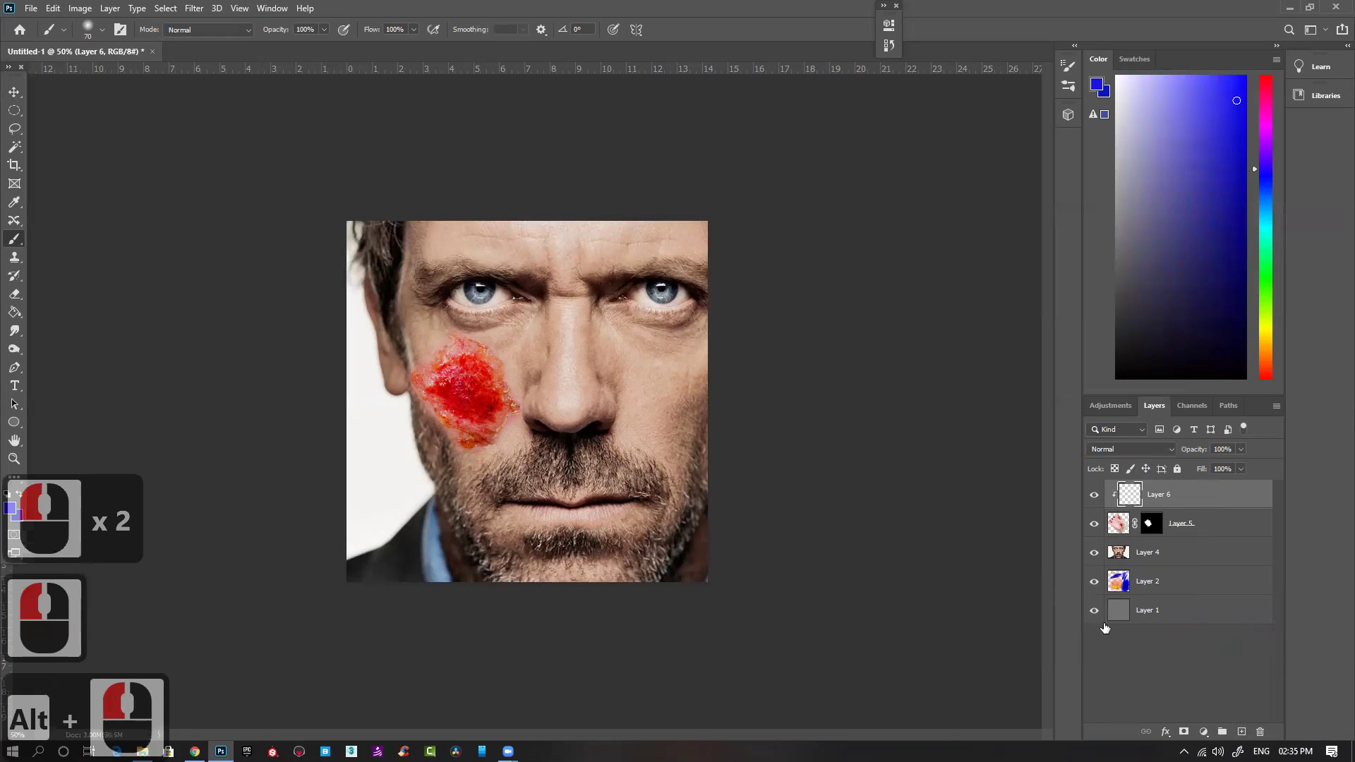
# Step: Paint skin tones sampled from the cheek on the clipped Layer 6 along the wound's ear-side edge with a 100 px brush
pyautogui.keyDown('ctrl'); pyautogui.click(453, 358); pyautogui.keyUp('ctrl')
pyautogui.keyDown('ctrl'); pyautogui.click(453, 358); pyautogui.keyUp('ctrl')
pyautogui.moveTo(460, 409); pyautogui.dragTo(515, 427)
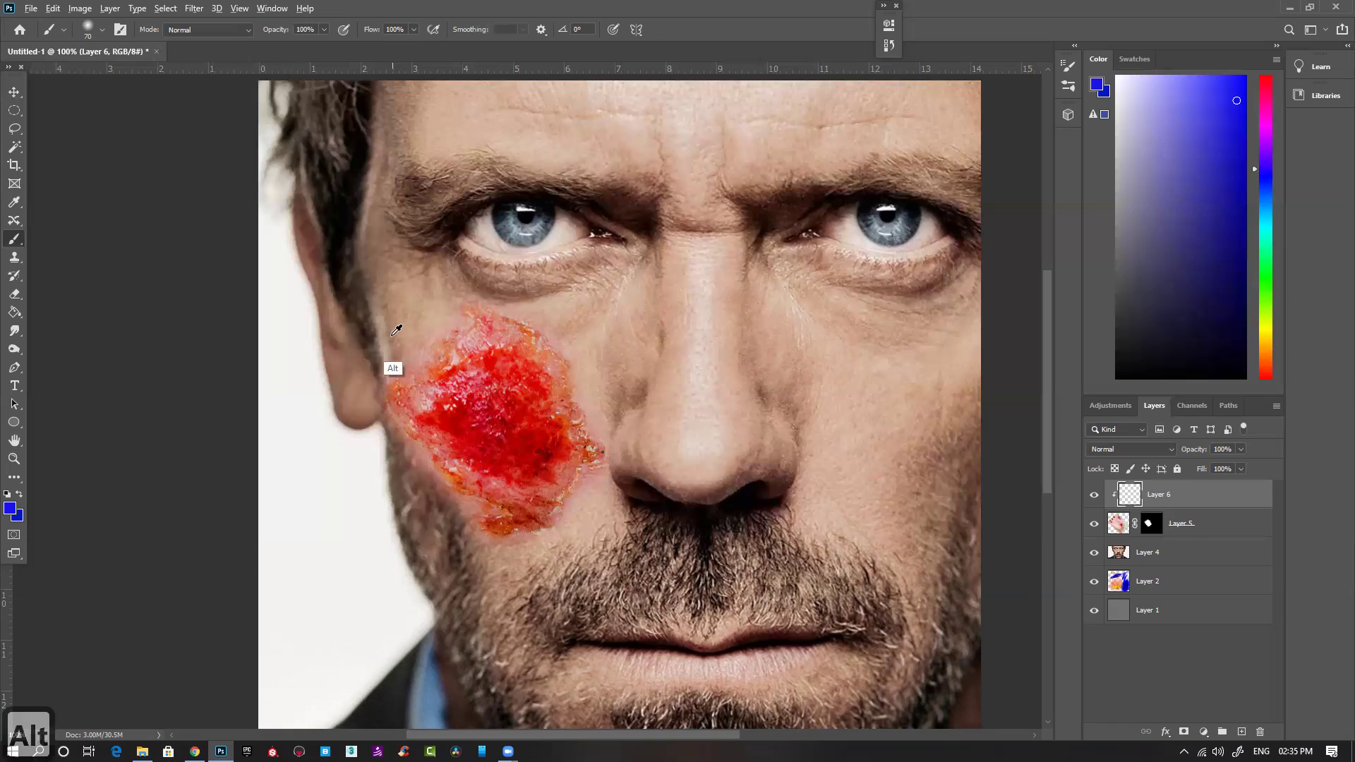
pyautogui.keyDown('alt'); pyautogui.click(427, 378); pyautogui.keyUp('alt')
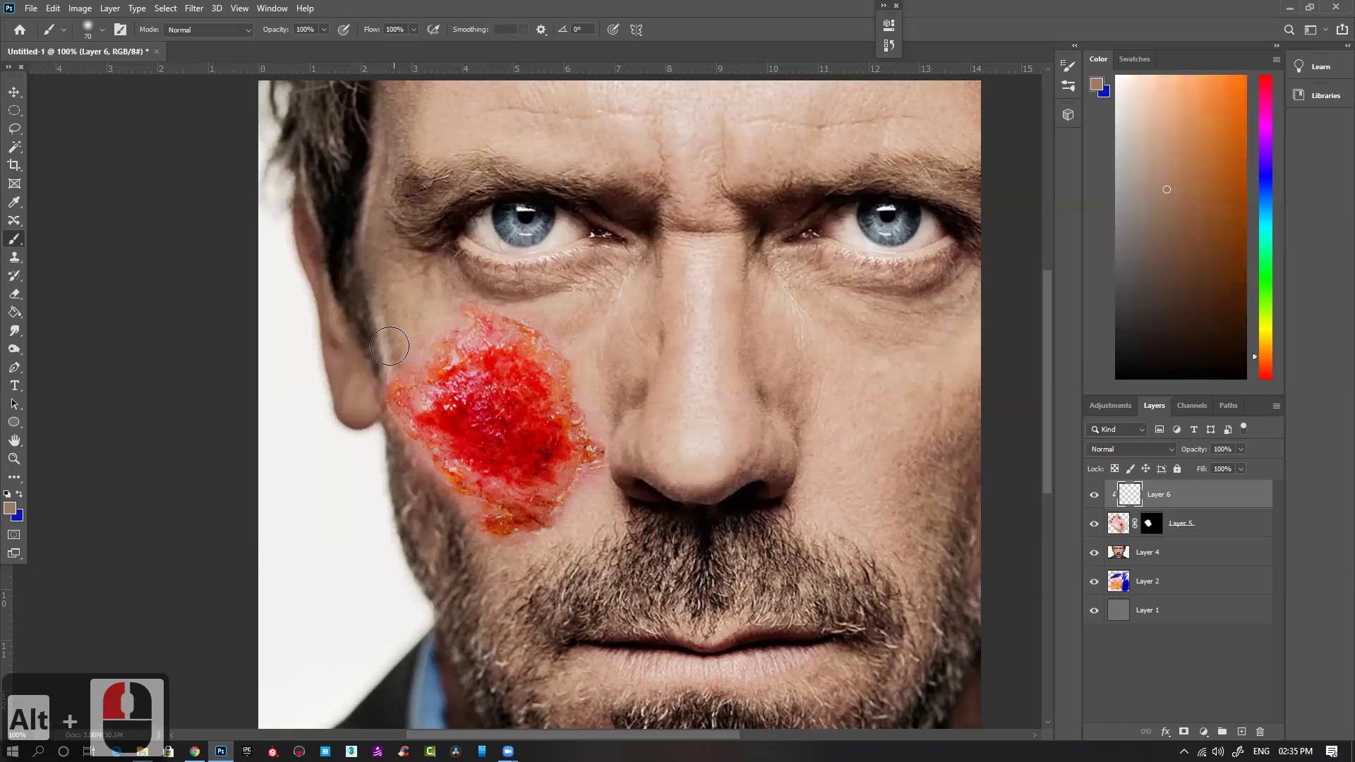
pyautogui.press(']')
pyautogui.press(']')
pyautogui.press(']')
pyautogui.press('alt')
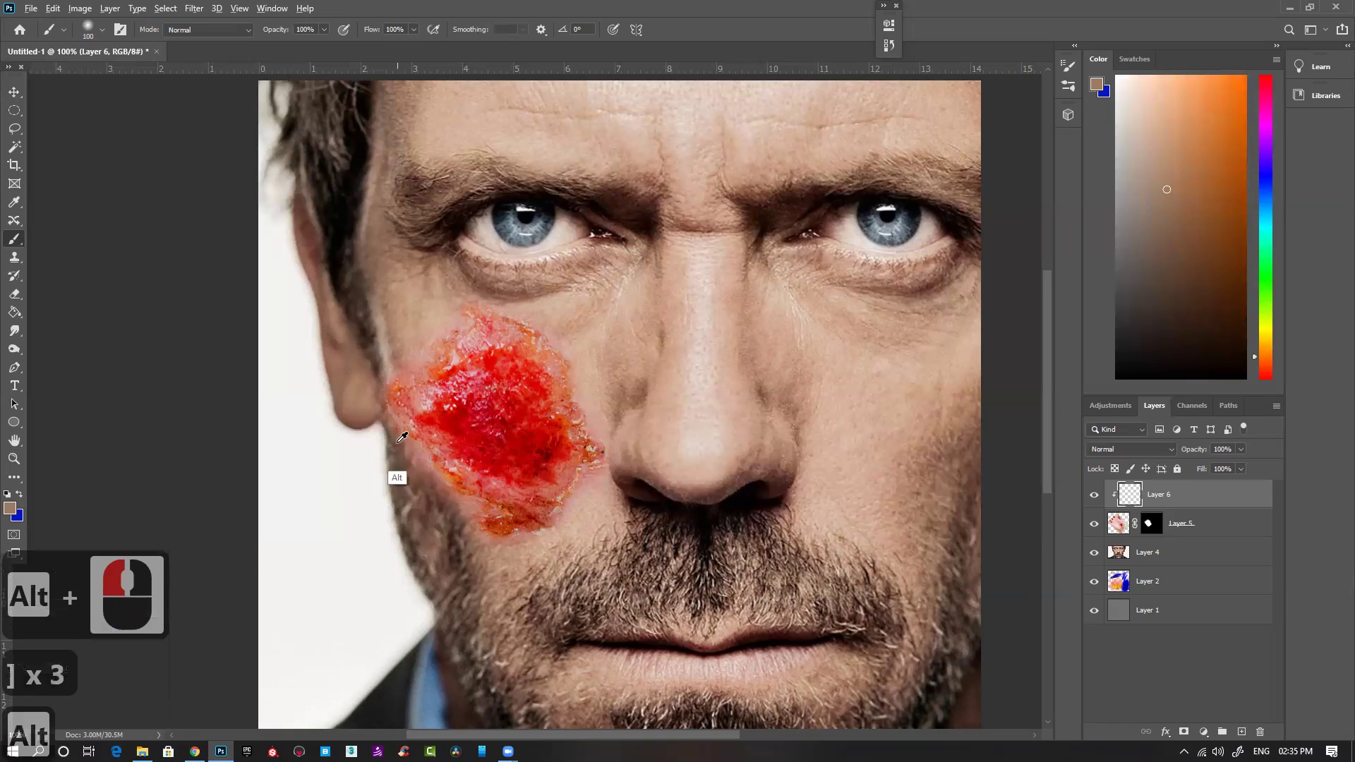
pyautogui.keyDown('alt'); pyautogui.click(410, 350); pyautogui.keyUp('alt')
pyautogui.click(401, 375)
pyautogui.click(395, 508)
pyautogui.click(387, 499)
pyautogui.click(393, 520)
pyautogui.click(393, 520)
pyautogui.click(396, 520)
pyautogui.click(414, 514)
# Step: Blend the wound's upper ear-side edge on Layer 6 with the sampled skin tone and an 80 px brush
pyautogui.press('[')
pyautogui.press('[')
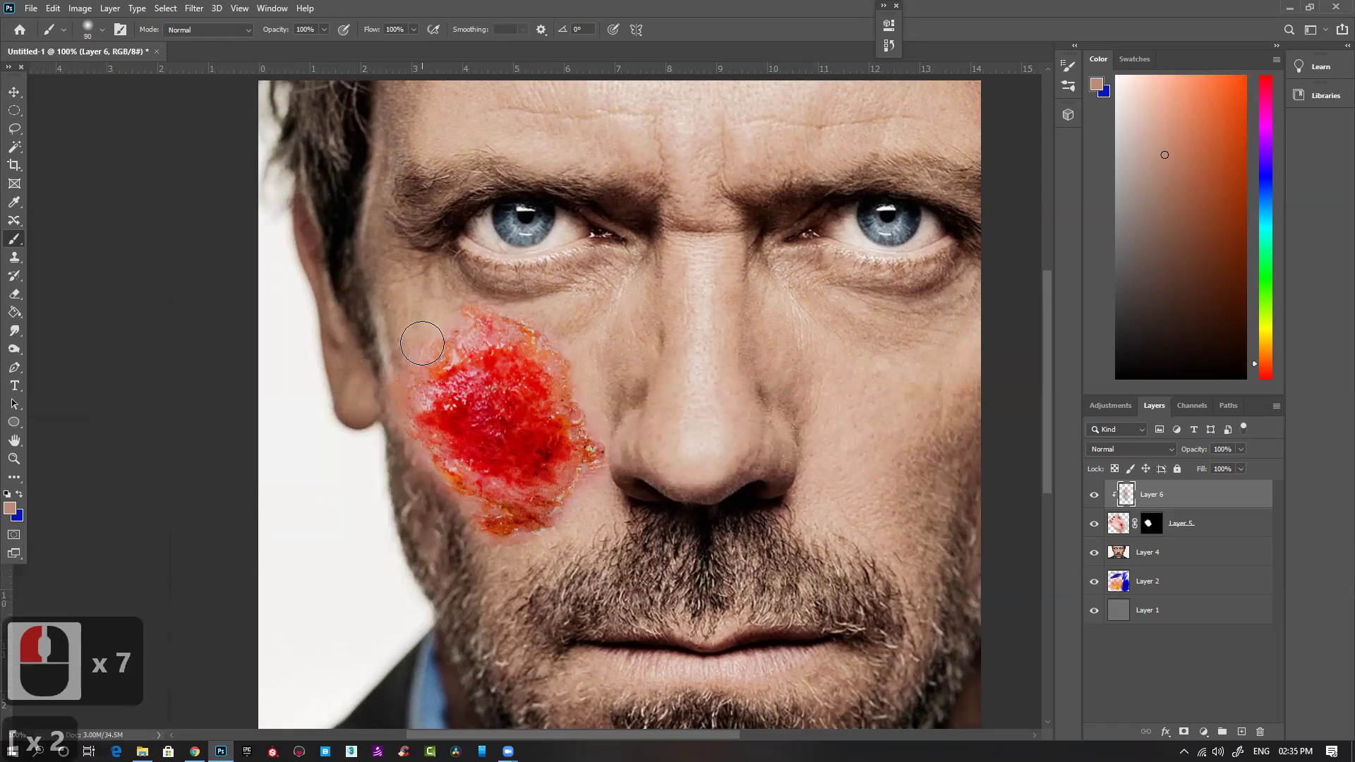
pyautogui.click(433, 311)
pyautogui.click(422, 334)
# Step: Paint sampled skin tones on Layer 6 over the wound's nose-side and upper edges with a 60 px brush
pyautogui.press('[')
pyautogui.press('[')
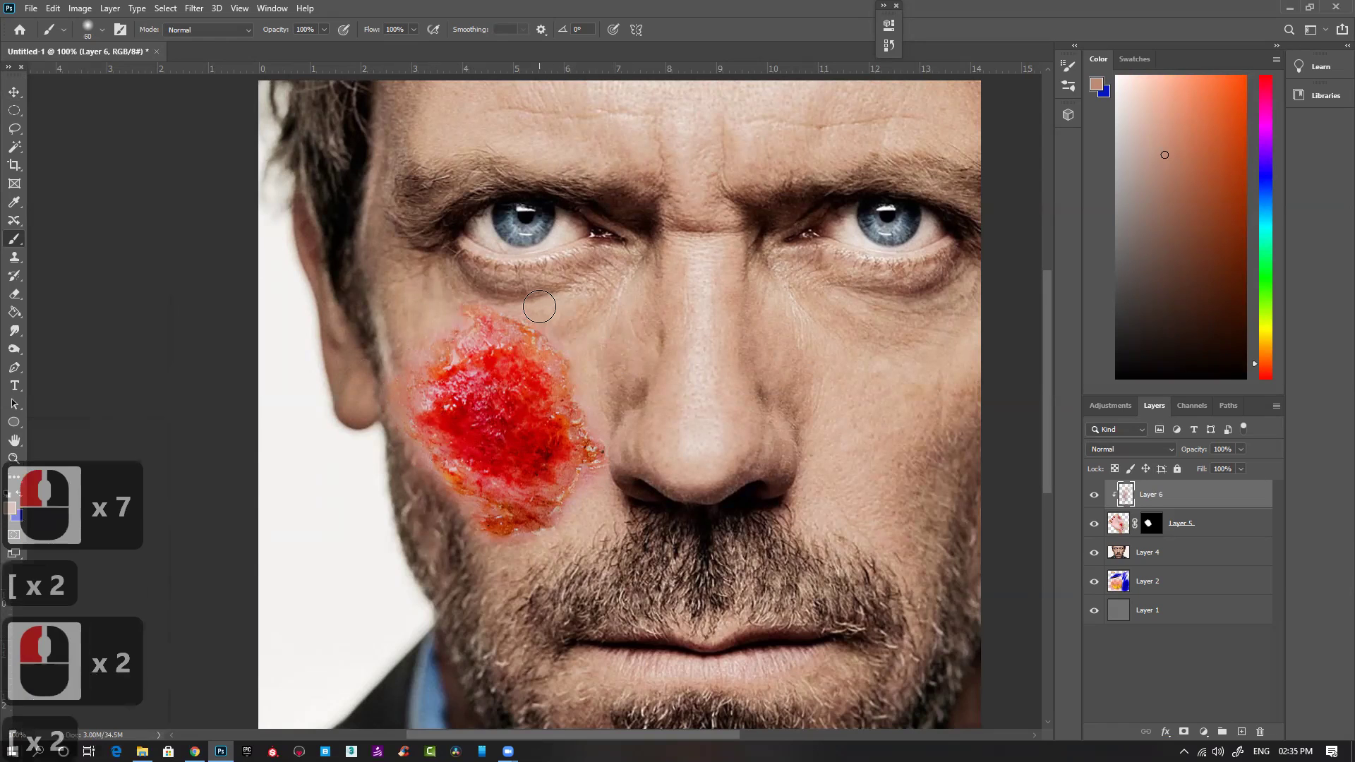
pyautogui.click(618, 427)
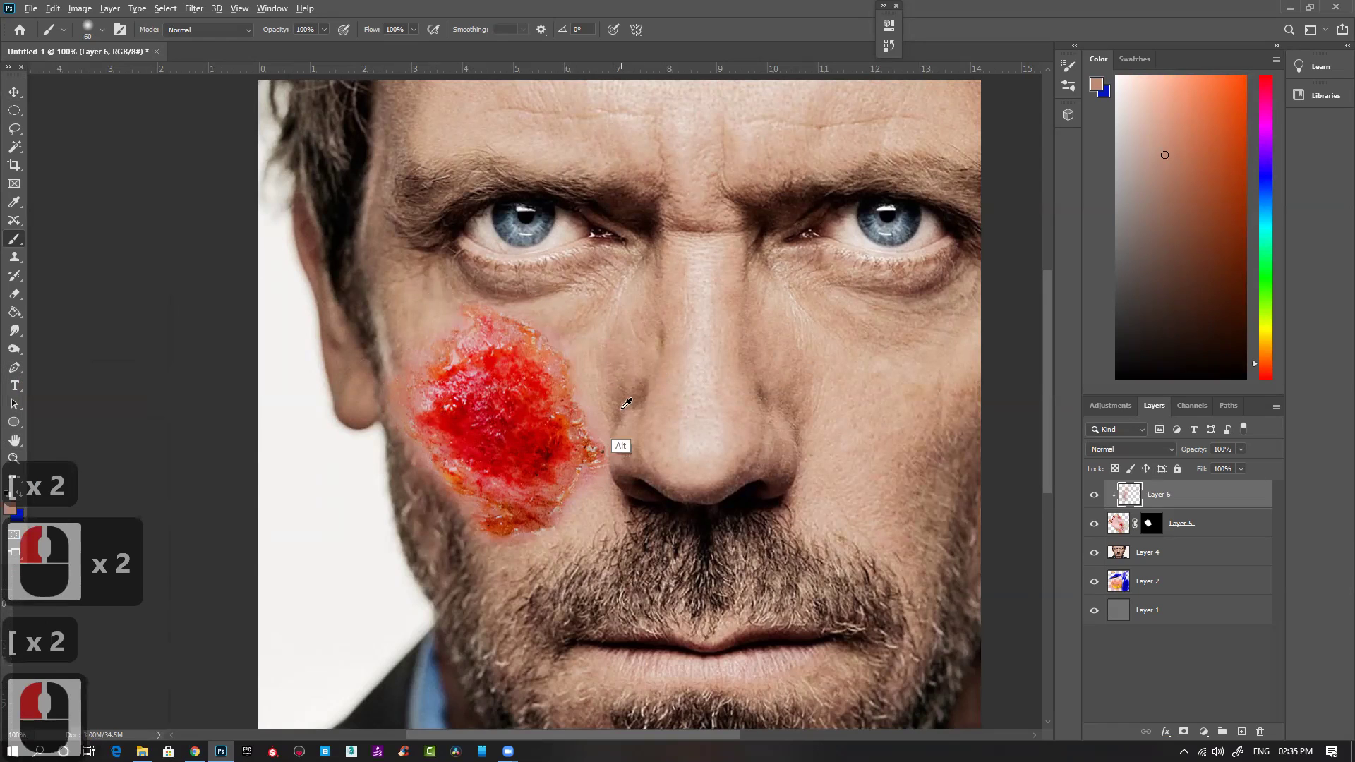
pyautogui.keyDown('alt'); pyautogui.click(597, 433); pyautogui.keyUp('alt')
pyautogui.click(589, 385)
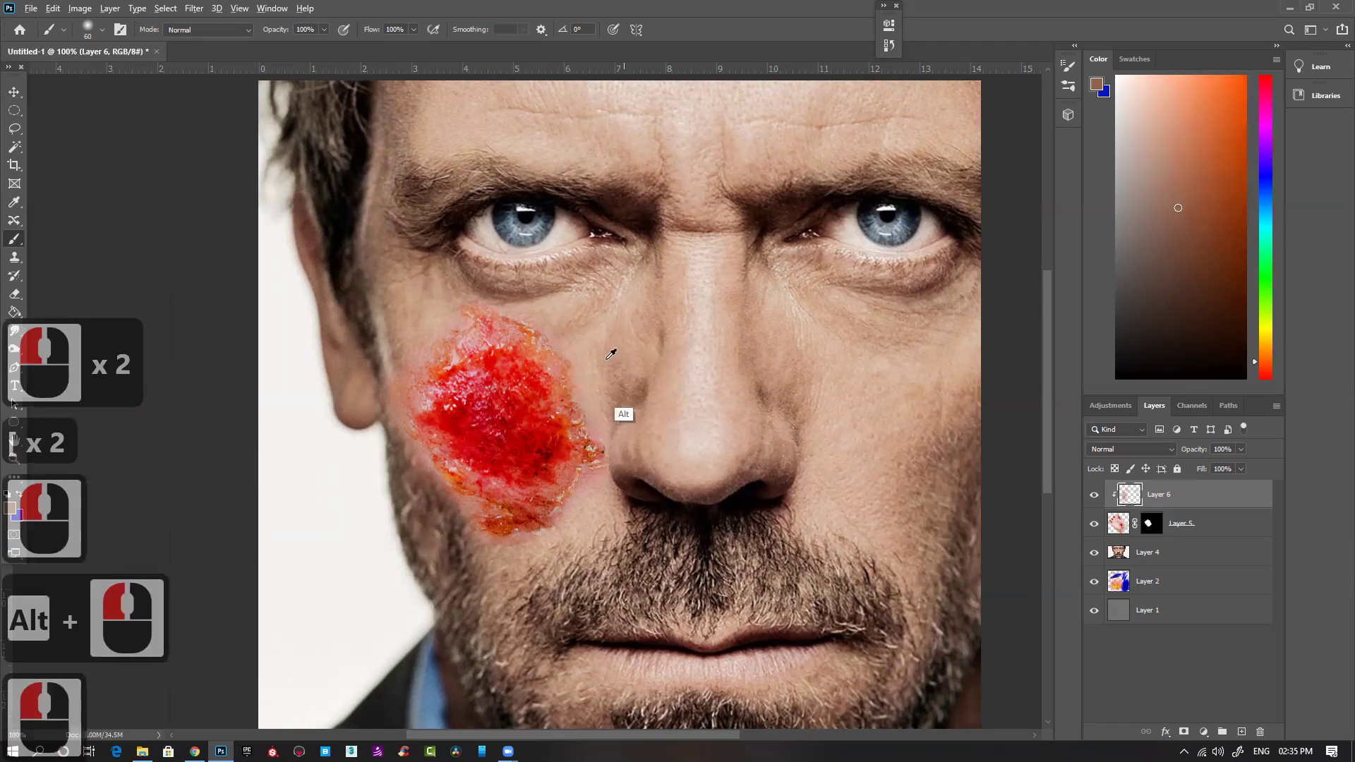
pyautogui.keyDown('alt'); pyautogui.click(568, 339); pyautogui.keyUp('alt')
pyautogui.click(546, 342)
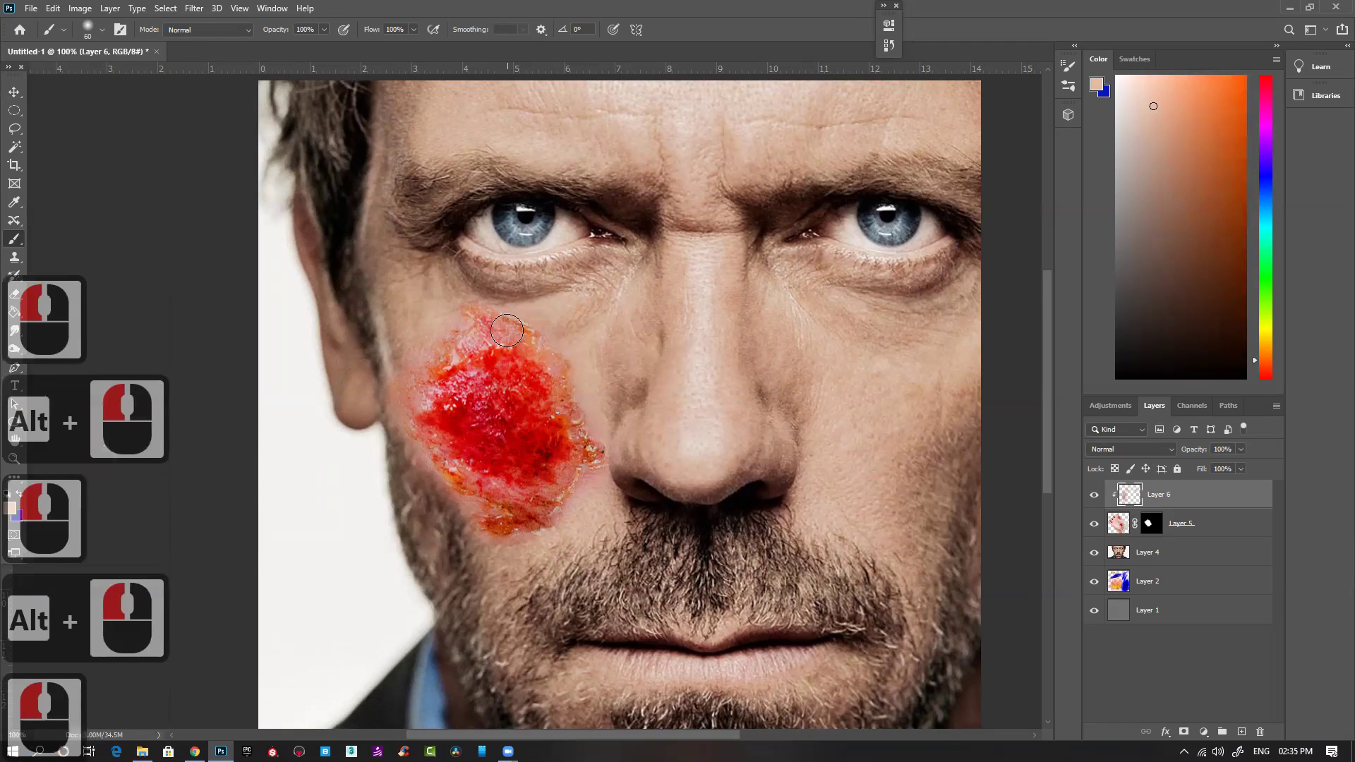
pyautogui.click(515, 347)
# Step: Blend the wound's lower edge on Layer 6, resampling nearby skin tones between the 60 px brush strokes
pyautogui.keyDown('alt'); pyautogui.click(575, 483); pyautogui.keyUp('alt')
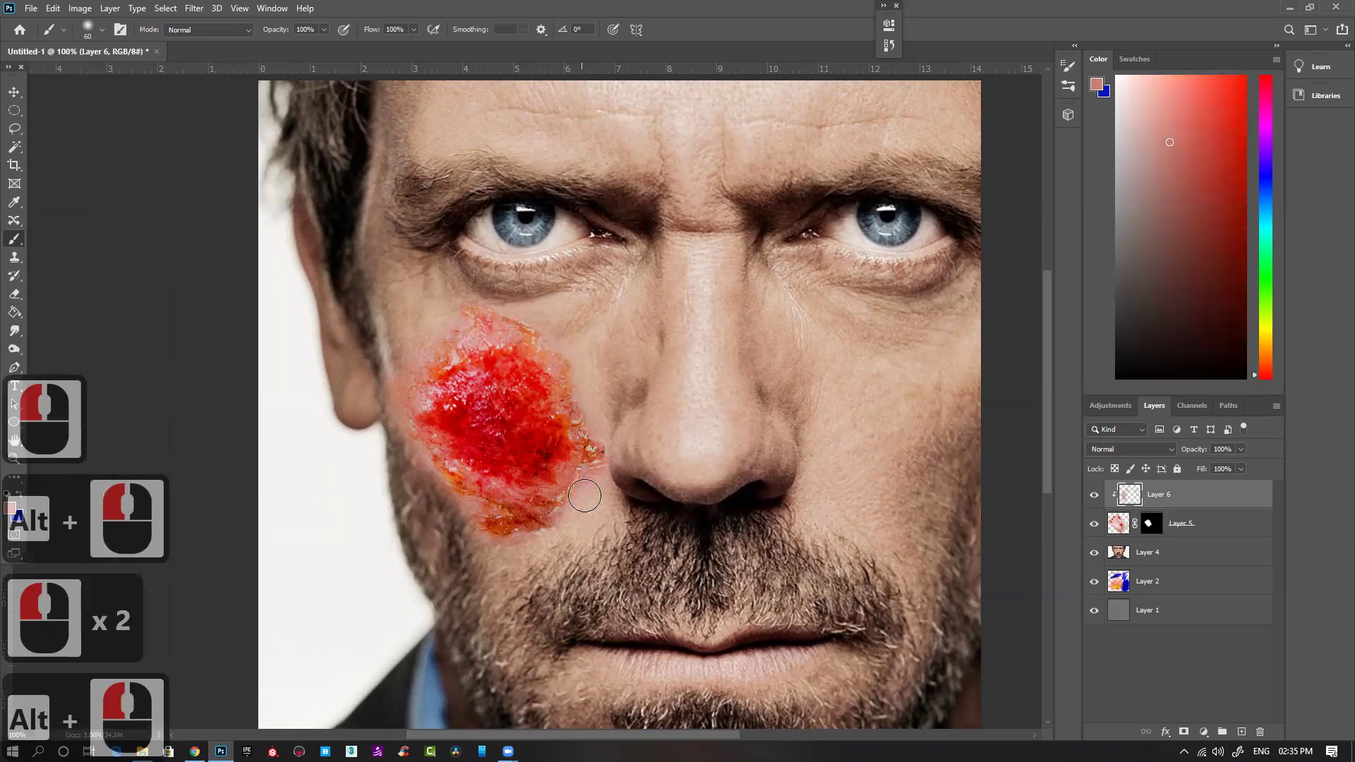
pyautogui.click(586, 491)
pyautogui.keyDown('alt'); pyautogui.click(583, 519); pyautogui.keyUp('alt')
pyautogui.moveTo(585, 480)
pyautogui.mouseDown()
pyautogui.moveTo(569, 515)
pyautogui.moveTo(513, 540)
pyautogui.mouseUp()
pyautogui.keyDown('alt'); pyautogui.click(538, 549); pyautogui.keyUp('alt')
pyautogui.keyDown('alt'); pyautogui.click(478, 565); pyautogui.keyUp('alt')
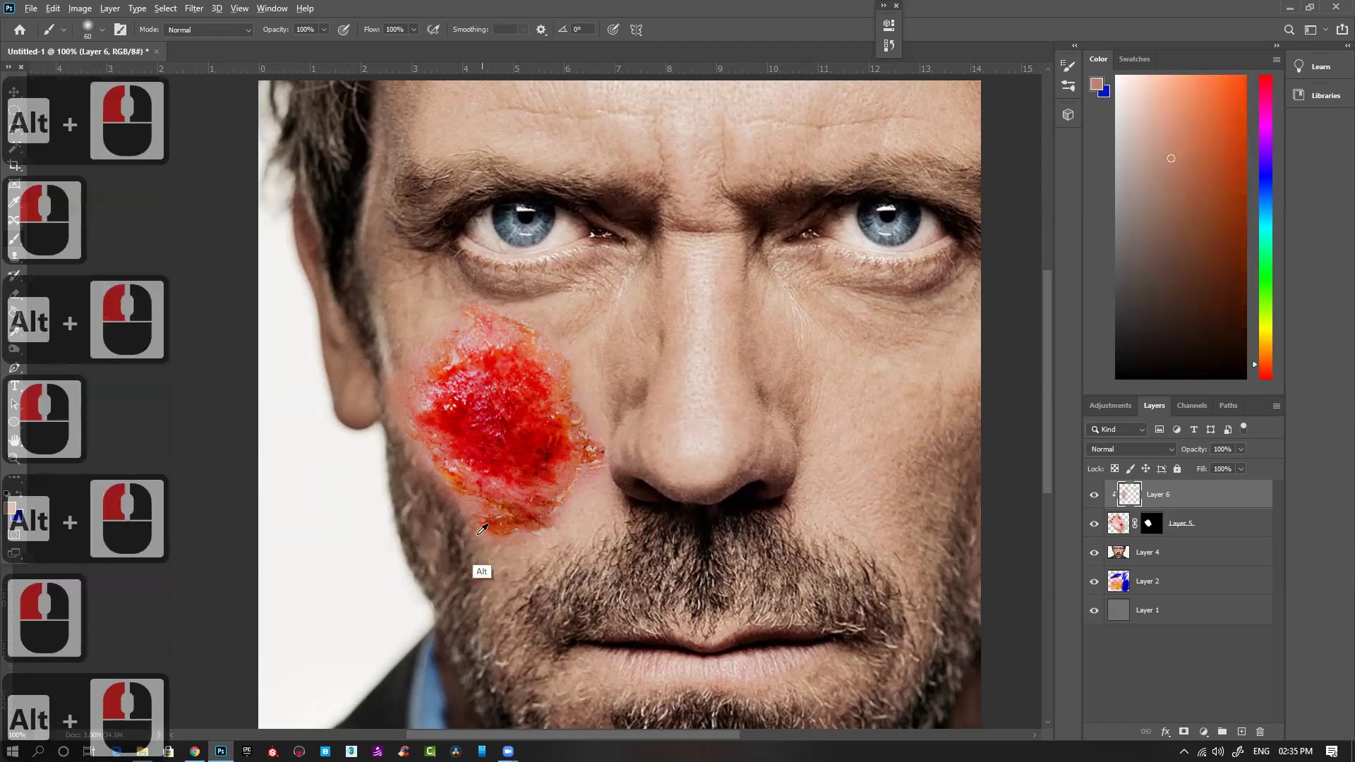
pyautogui.click(483, 525)
pyautogui.keyDown('alt'); pyautogui.click(420, 462); pyautogui.keyUp('alt')
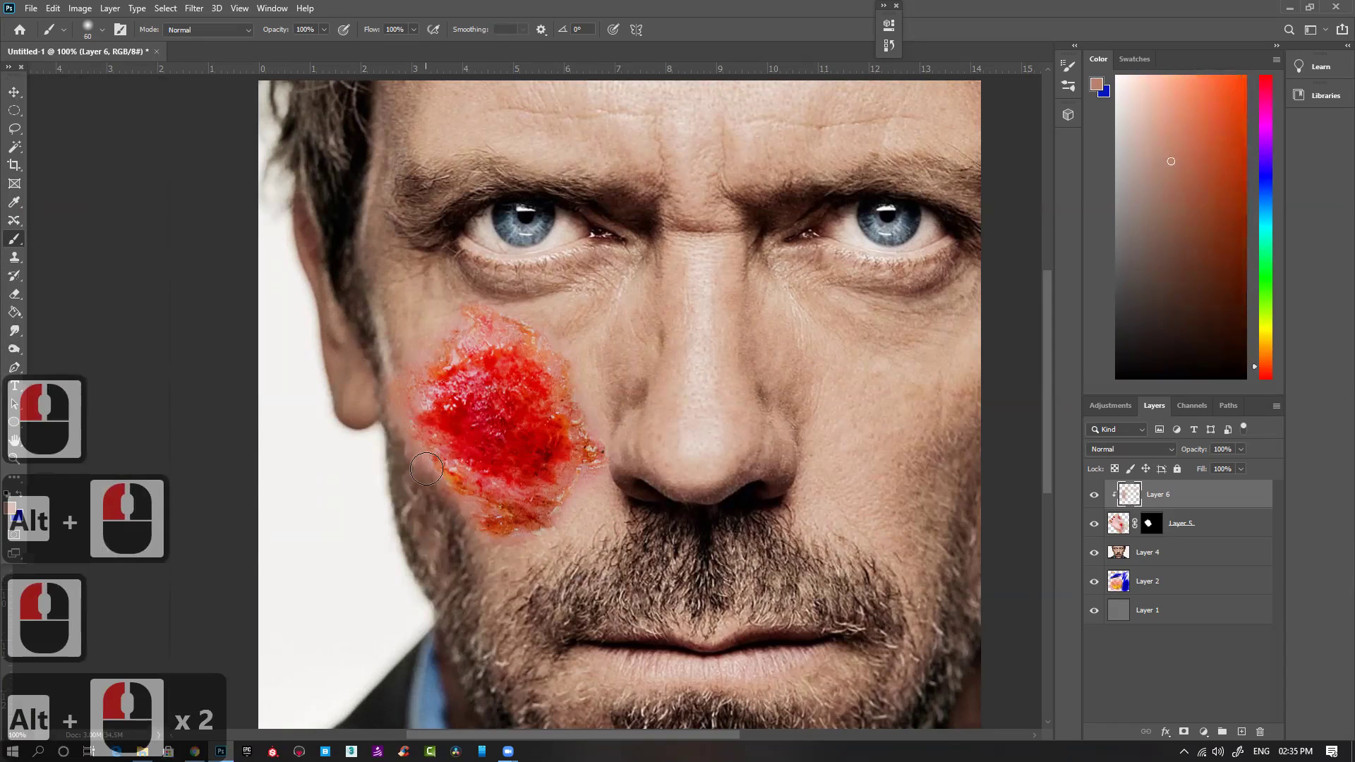
pyautogui.keyDown('alt'); pyautogui.click(444, 480); pyautogui.keyUp('alt')
pyautogui.click(443, 483)
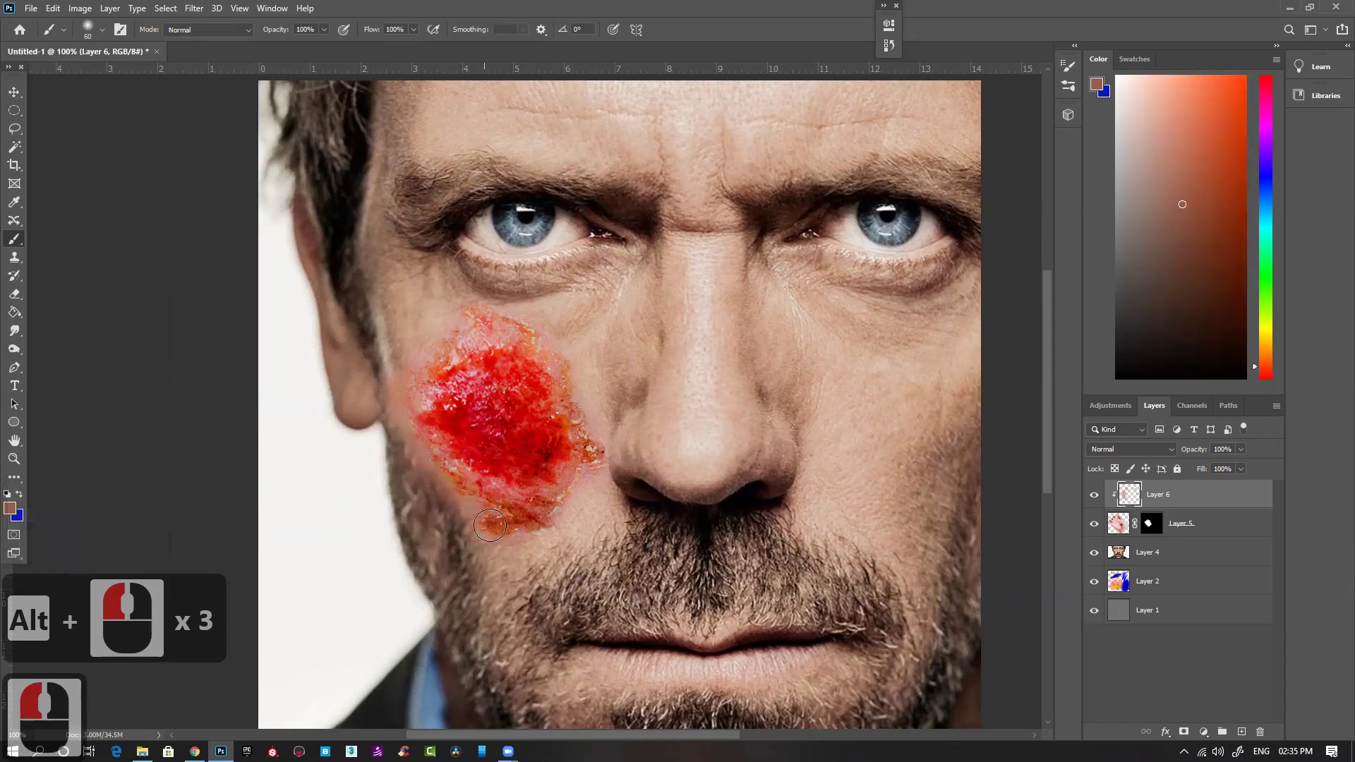
# Step: Touch up the wound's ear-side edge on Layer 6, and soften its nose-side edge with freshly sampled skin tone
pyautogui.click(427, 444)
pyautogui.click(401, 383)
pyautogui.click(406, 382)
pyautogui.click(421, 376)
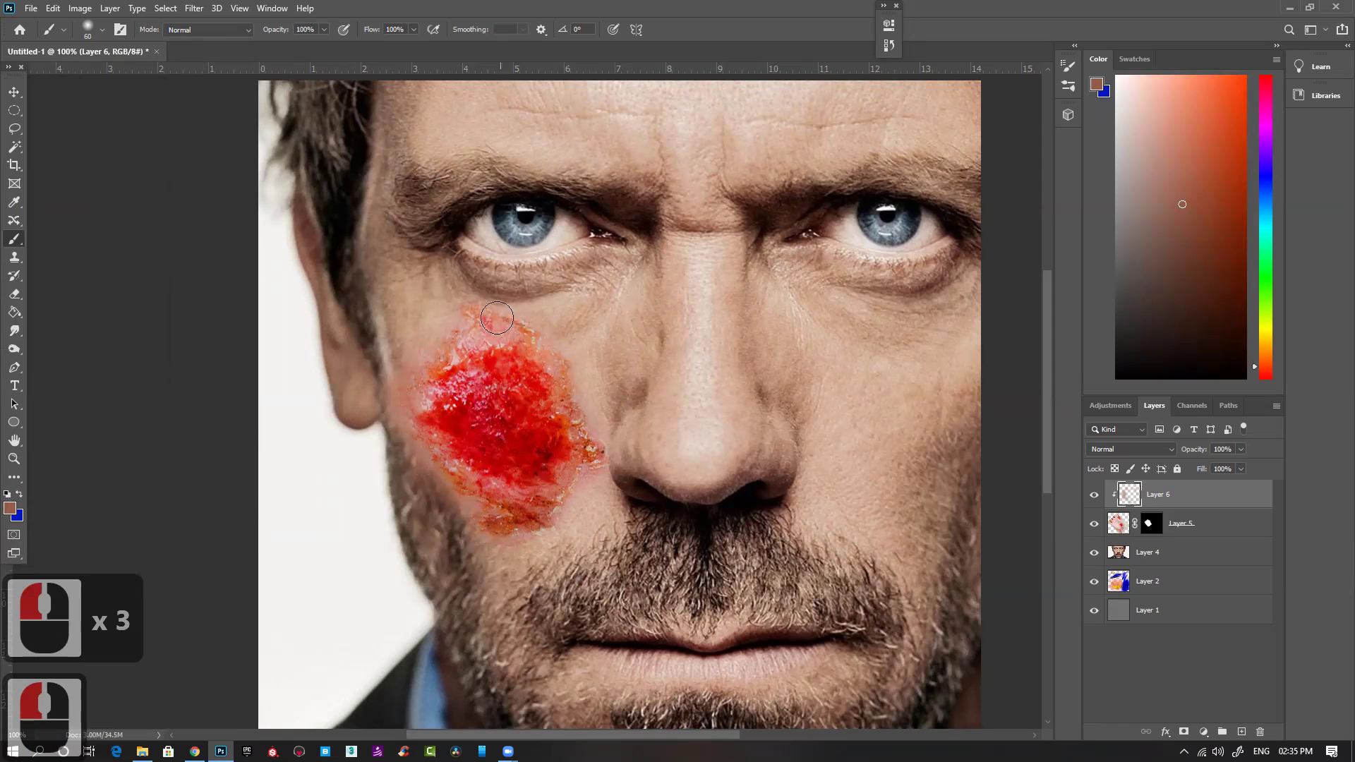
pyautogui.keyDown('alt'); pyautogui.click(549, 316); pyautogui.keyUp('alt')
pyautogui.keyDown('alt'); pyautogui.click(557, 350); pyautogui.keyUp('alt')
pyautogui.click(525, 318)
pyautogui.moveTo(525, 317)
pyautogui.mouseDown()
pyautogui.moveTo(458, 310)
pyautogui.moveTo(502, 312)
pyautogui.moveTo(563, 348)
pyautogui.moveTo(607, 447)
pyautogui.moveTo(579, 492)
pyautogui.mouseUp()
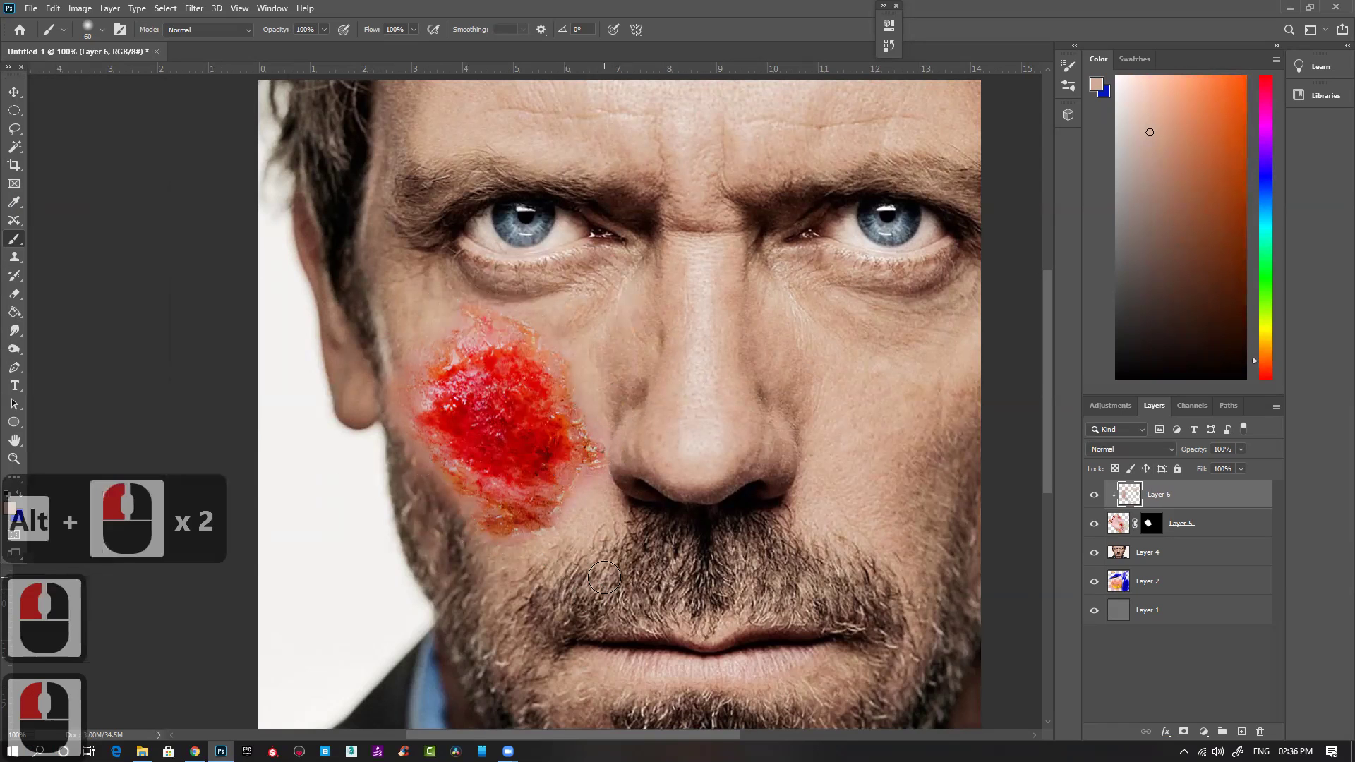
# Step: Add a new unclipped layer above Layer 6 and sample a dark red from the wound as the foreground colour
pyautogui.hotkey('ctrl', '-')
pyautogui.hotkey('ctrl', '-')
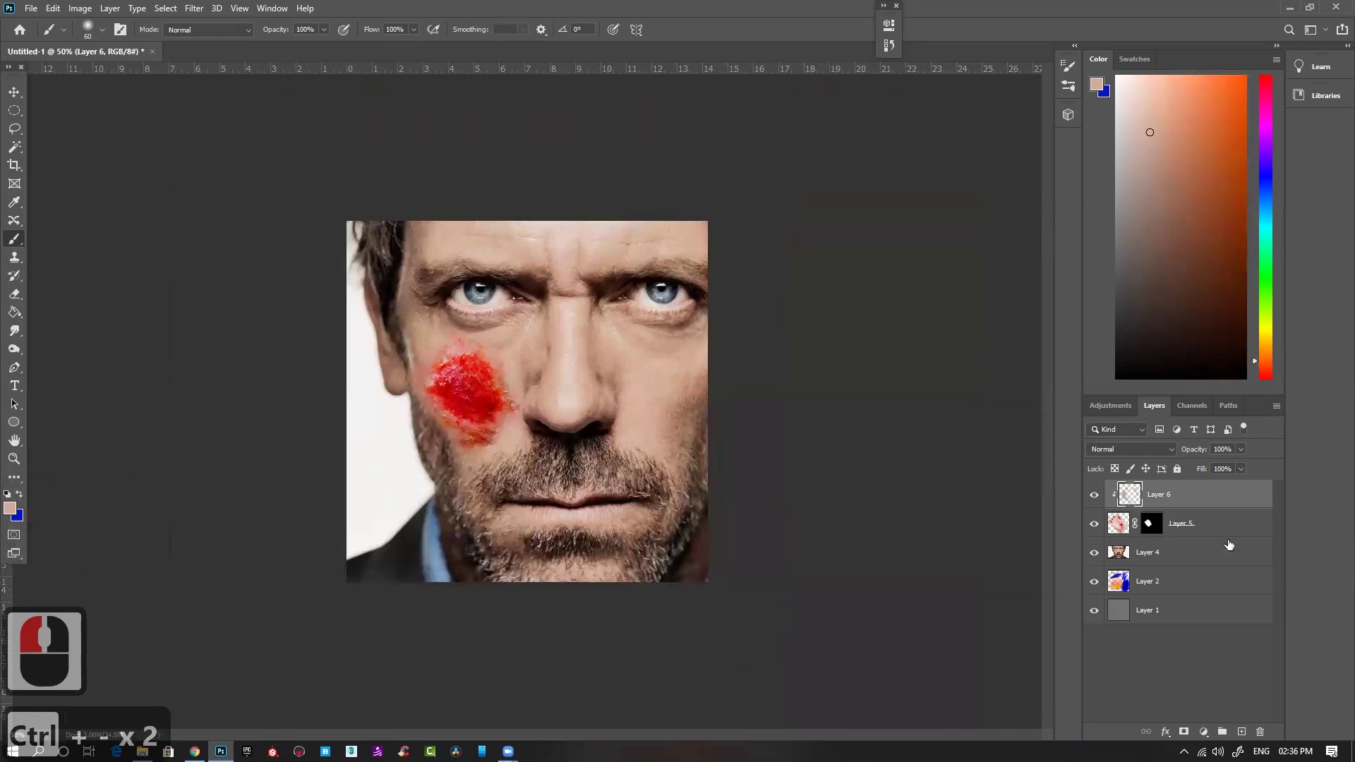
pyautogui.click(1242, 733)
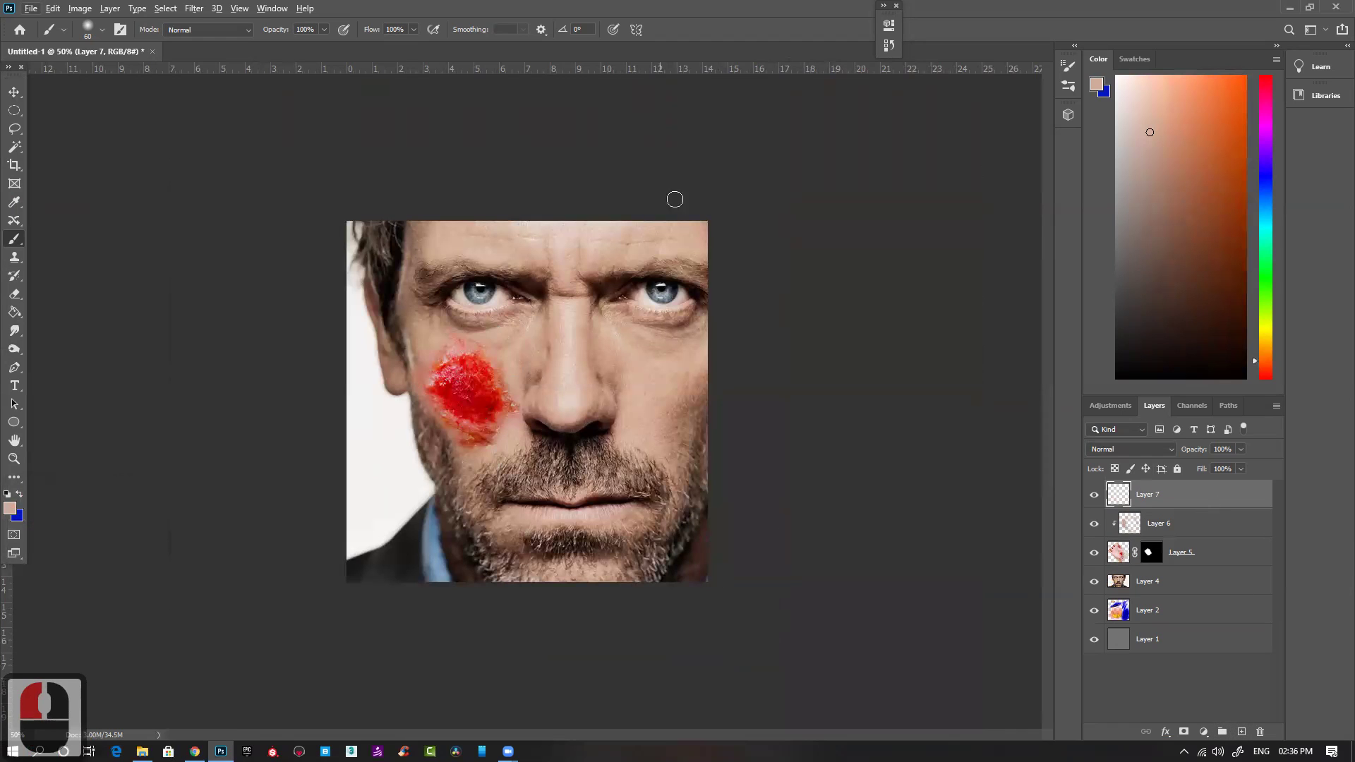
pyautogui.keyDown('ctrl'); pyautogui.click(514, 404); pyautogui.keyUp('ctrl')
pyautogui.keyDown('ctrl'); pyautogui.click(499, 431); pyautogui.keyUp('ctrl')
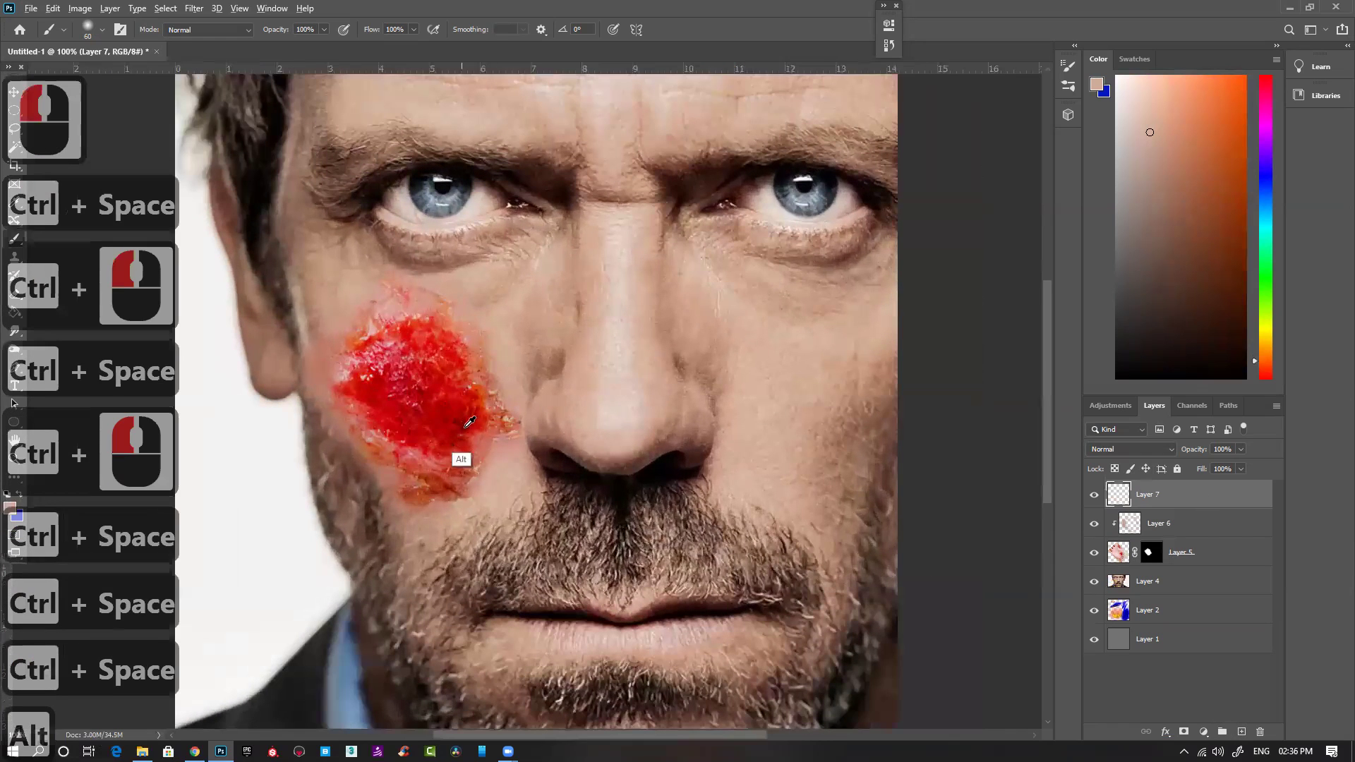
pyautogui.keyDown('alt'); pyautogui.click(470, 422); pyautogui.keyUp('alt')
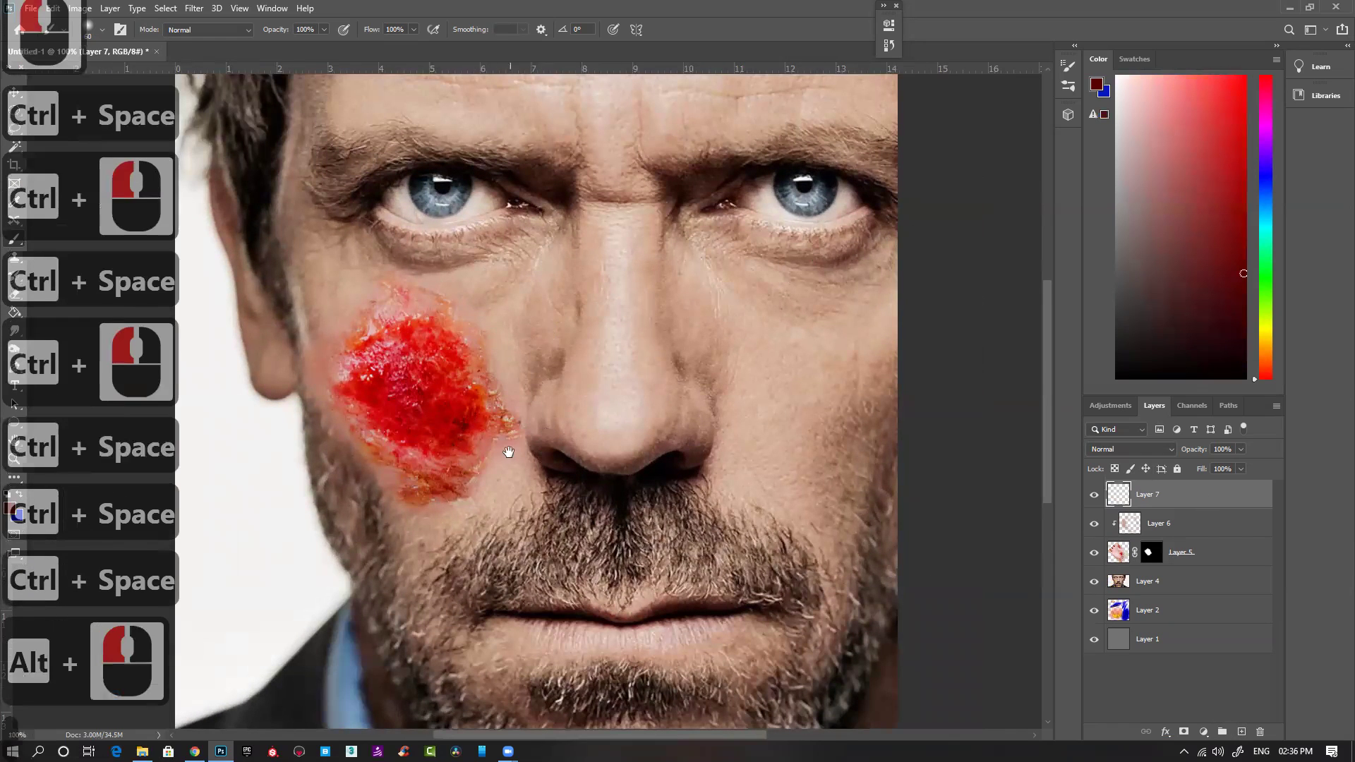
# Step: Paint a faint dark red shade on Layer 7 around the whole wound with a soft 80 px brush
pyautogui.moveTo(508, 452); pyautogui.dragTo(588, 415)
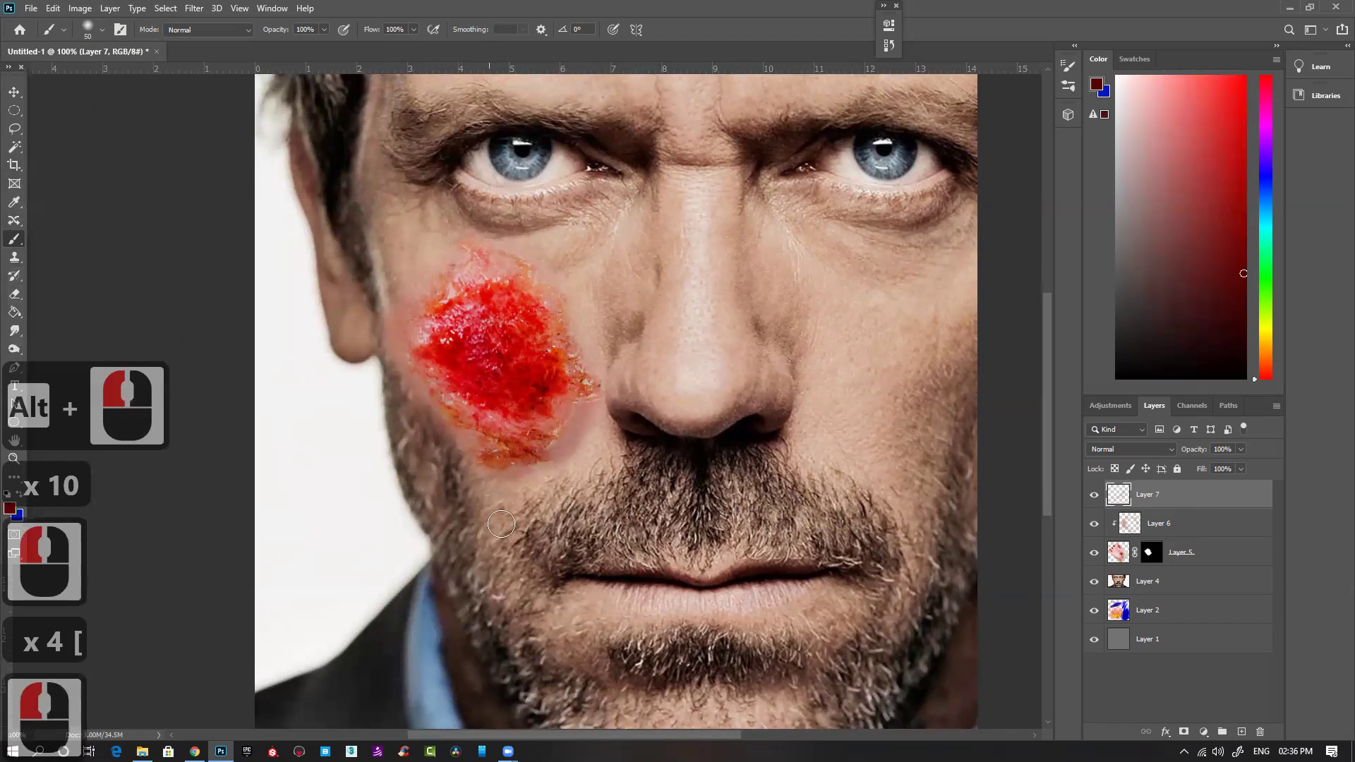
pyautogui.press(']')
pyautogui.press(']')
pyautogui.press(']')
pyautogui.moveTo(557, 301)
pyautogui.mouseDown()
pyautogui.moveTo(527, 249)
pyautogui.moveTo(483, 237)
pyautogui.moveTo(455, 252)
pyautogui.mouseUp()
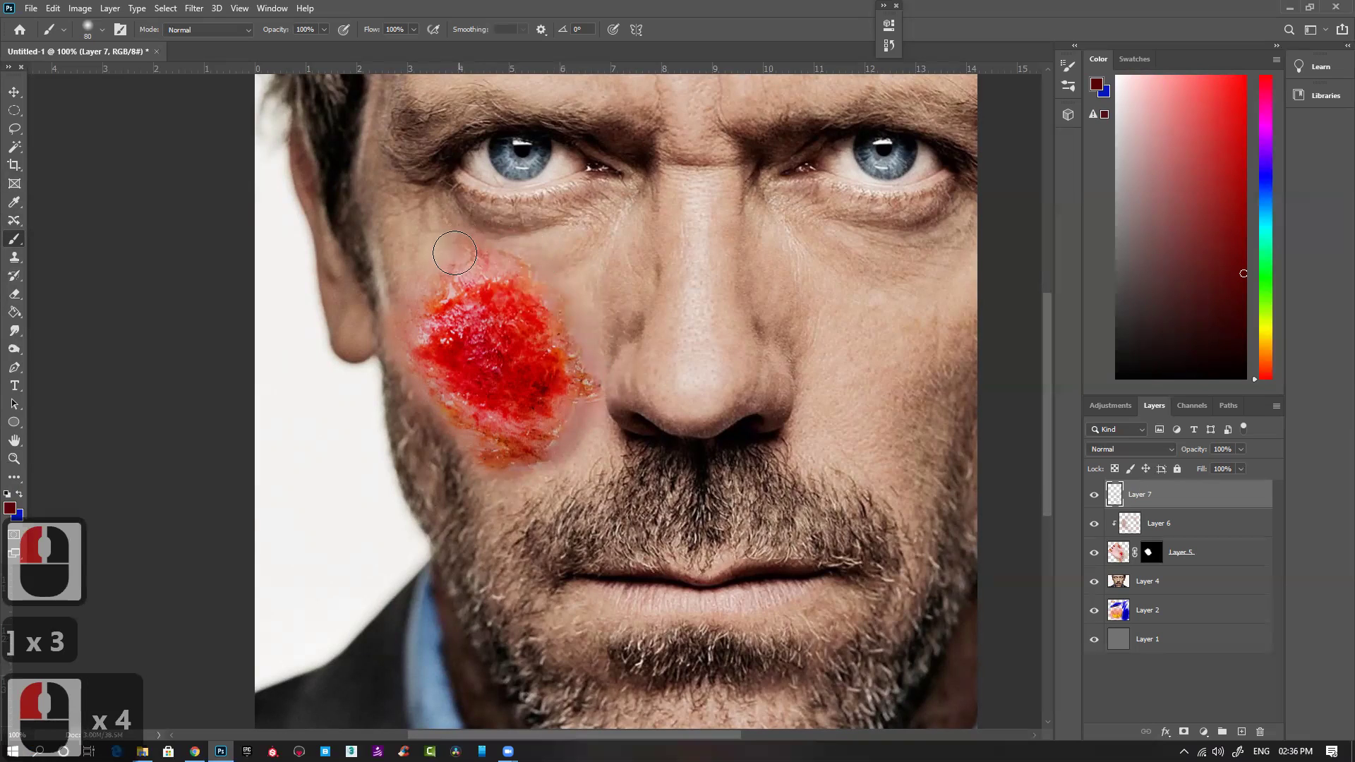
pyautogui.moveTo(409, 282)
pyautogui.mouseDown()
pyautogui.moveTo(403, 330)
pyautogui.moveTo(430, 420)
pyautogui.moveTo(480, 457)
pyautogui.moveTo(479, 494)
pyautogui.mouseUp()
pyautogui.moveTo(483, 497)
pyautogui.mouseDown()
pyautogui.moveTo(549, 458)
pyautogui.moveTo(581, 480)
pyautogui.moveTo(573, 442)
pyautogui.moveTo(603, 442)
pyautogui.moveTo(599, 349)
pyautogui.mouseUp()
pyautogui.moveTo(597, 423)
pyautogui.mouseDown()
pyautogui.moveTo(583, 454)
pyautogui.moveTo(584, 482)
pyautogui.moveTo(524, 487)
pyautogui.mouseUp()
pyautogui.moveTo(508, 488)
pyautogui.mouseDown()
pyautogui.moveTo(553, 463)
pyautogui.moveTo(615, 461)
pyautogui.moveTo(560, 446)
pyautogui.moveTo(473, 483)
pyautogui.moveTo(512, 466)
pyautogui.moveTo(456, 434)
pyautogui.moveTo(422, 383)
pyautogui.moveTo(419, 275)
pyautogui.moveTo(402, 302)
pyautogui.moveTo(402, 356)
pyautogui.moveTo(409, 301)
pyautogui.mouseUp()
pyautogui.moveTo(410, 296); pyautogui.dragTo(463, 240)
pyautogui.click(435, 228)
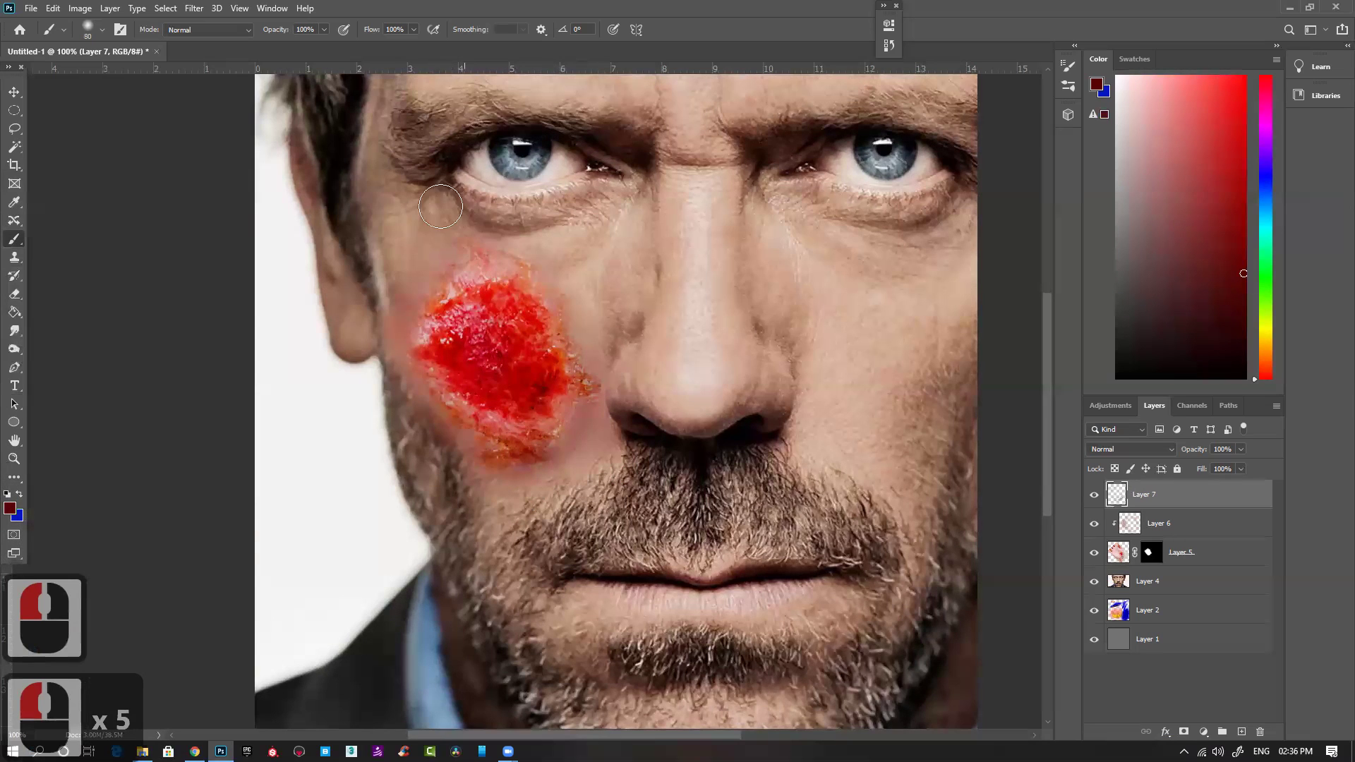
# Step: Shrink the brush to a very small size and paint fine dark red veins at the wound's upper edge on Layer 7
pyautogui.press('[')
pyautogui.press('[')
pyautogui.press('[')
pyautogui.press('[')
pyautogui.press('[')
pyautogui.press('[')
pyautogui.press('[')
pyautogui.press('[')
pyautogui.press('[')
pyautogui.press('[')
pyautogui.press('[')
pyautogui.press('[')
pyautogui.press('[')
pyautogui.press('[')
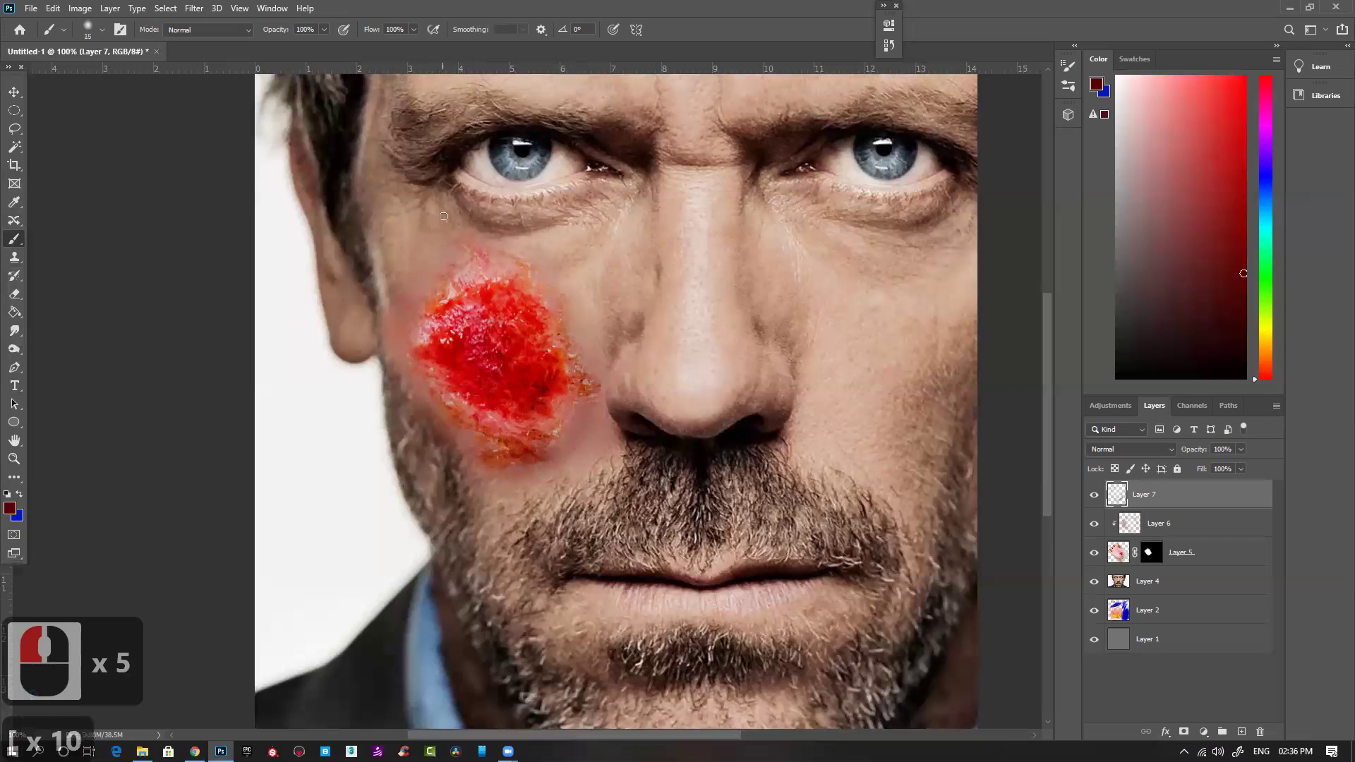
pyautogui.click(462, 238)
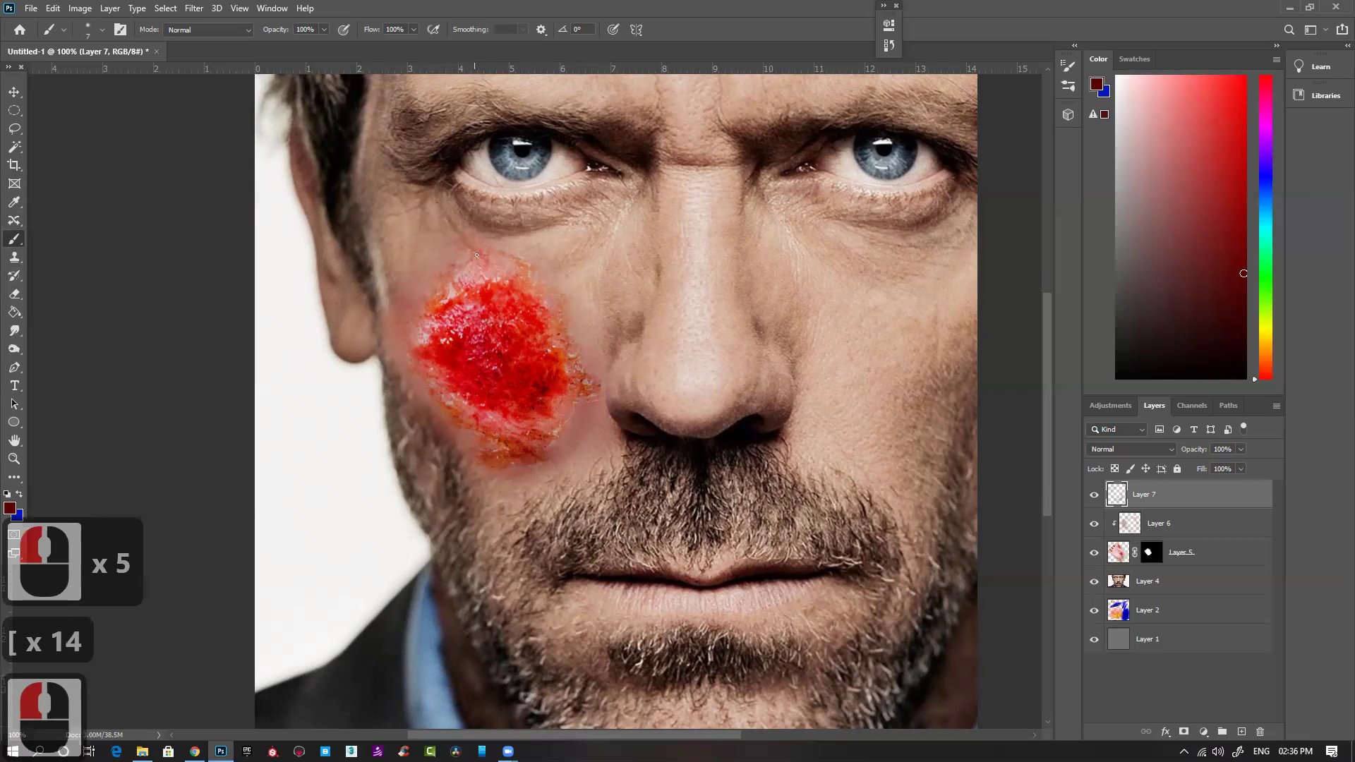
pyautogui.click(475, 256)
pyautogui.click(469, 258)
pyautogui.click(463, 262)
pyautogui.click(454, 265)
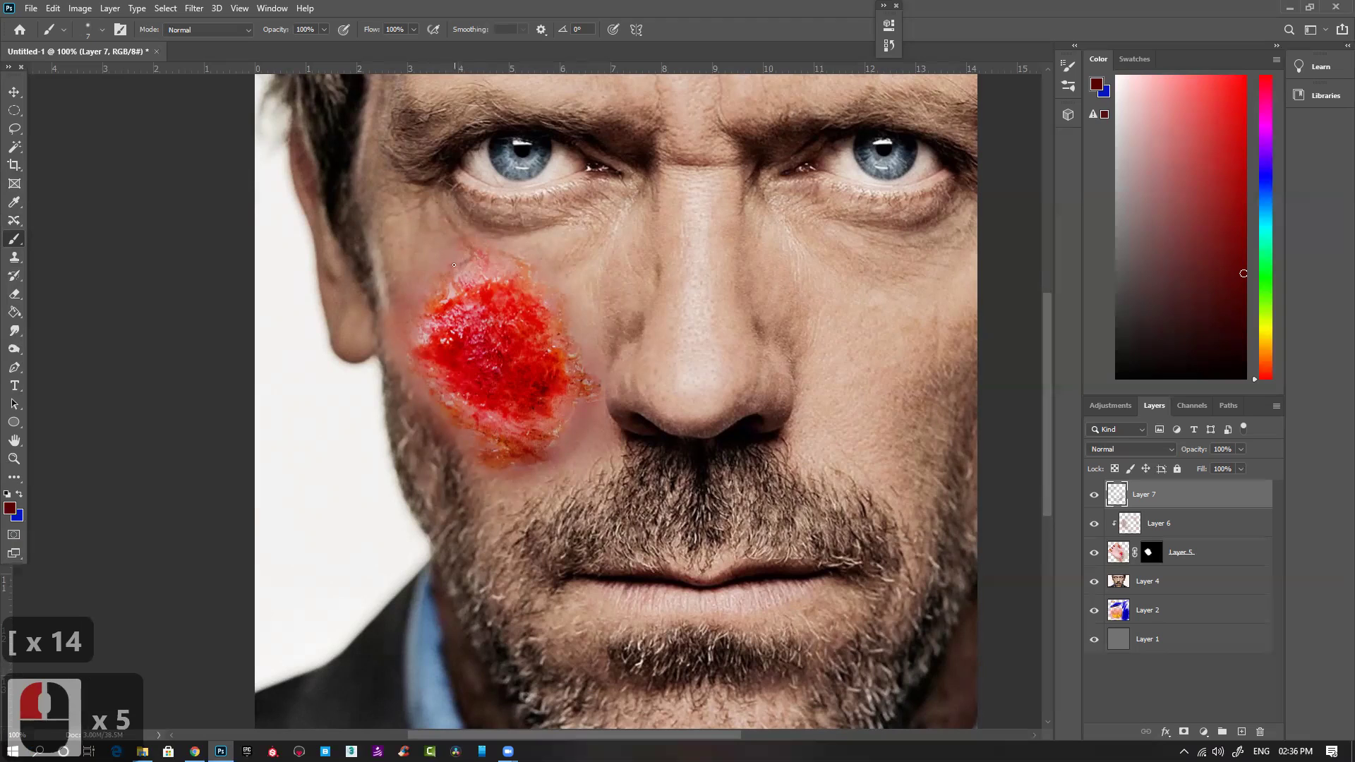
# Step: Add fine dark red strokes on Layer 7 along the wound's ear-side edge
pyautogui.click(432, 287)
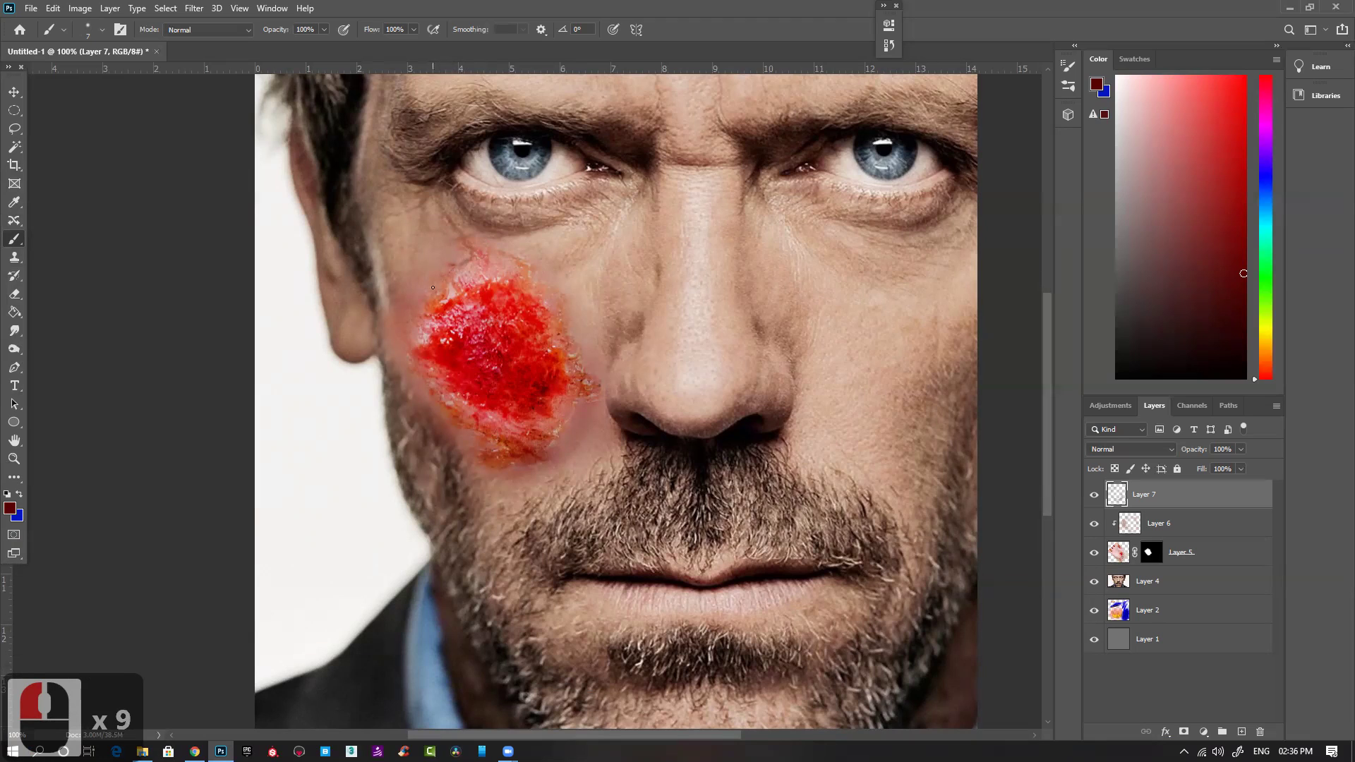
pyautogui.click(421, 300)
pyautogui.click(428, 281)
pyautogui.click(431, 287)
pyautogui.click(421, 329)
pyautogui.click(435, 351)
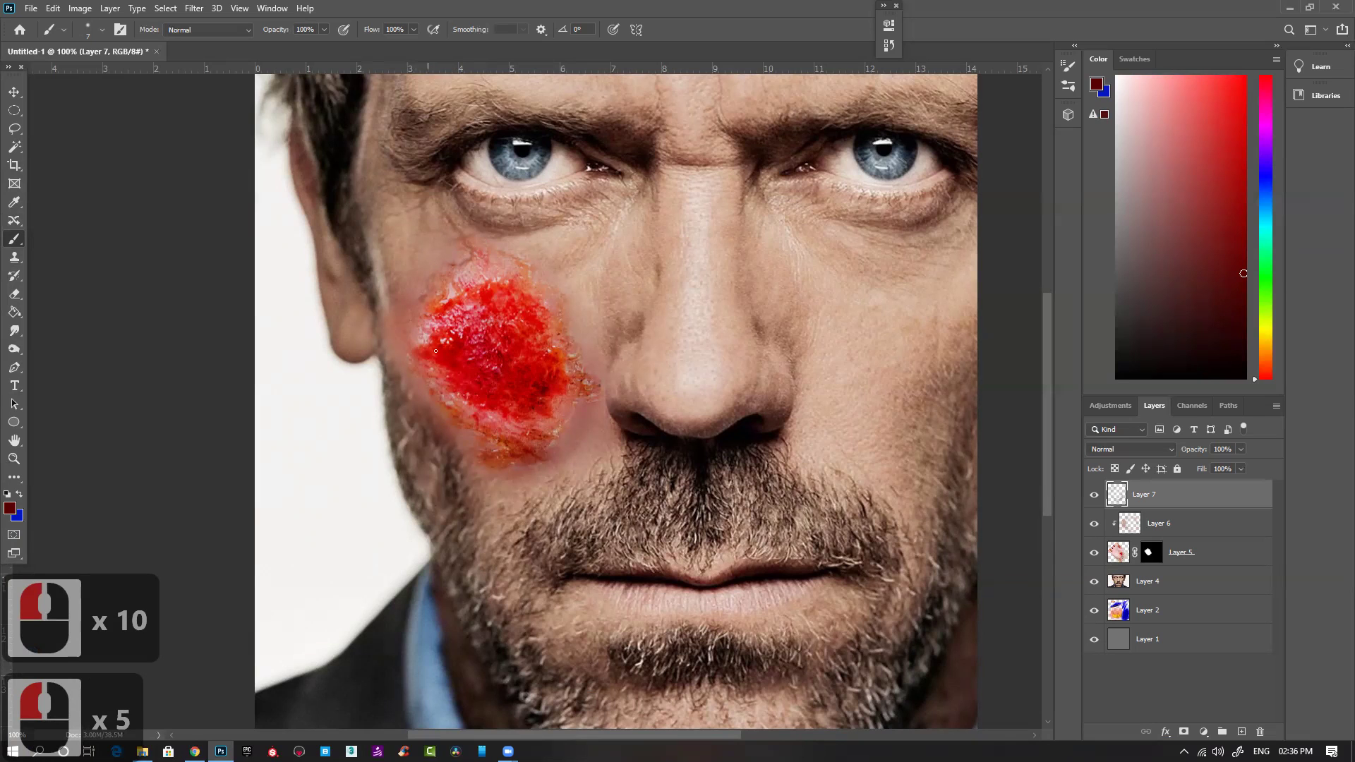
# Step: Add fine dark red strokes on Layer 7 along the wound's lower edge above the beard
pyautogui.click(479, 434)
pyautogui.click(487, 445)
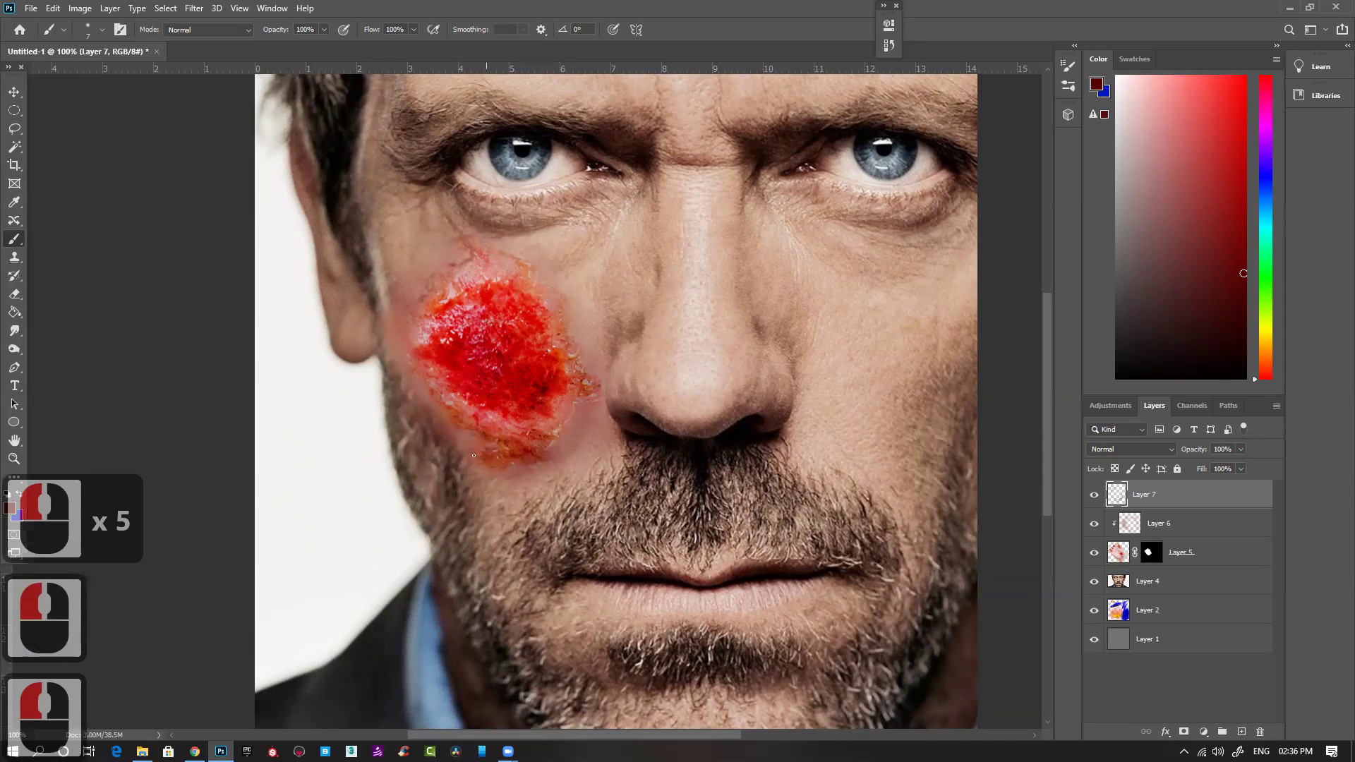
pyautogui.click(547, 473)
pyautogui.click(544, 466)
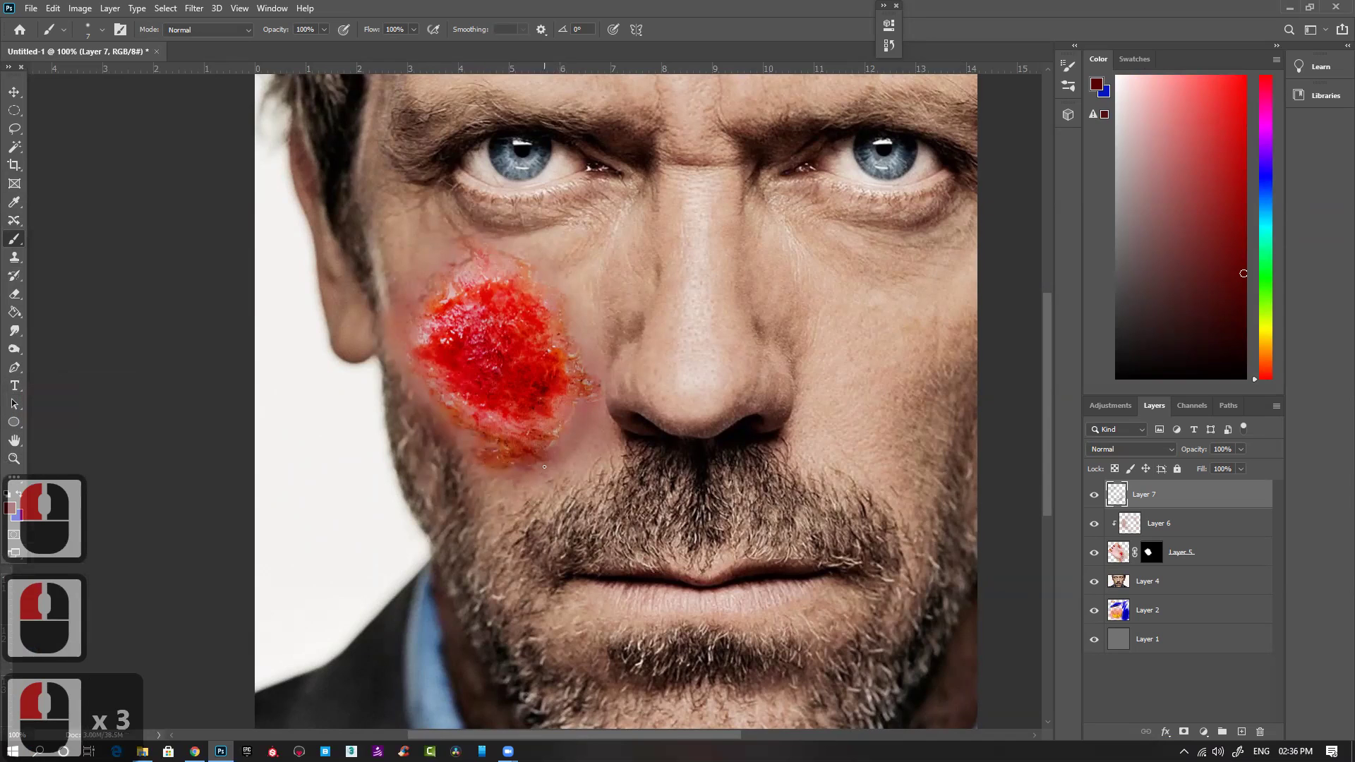
pyautogui.click(565, 457)
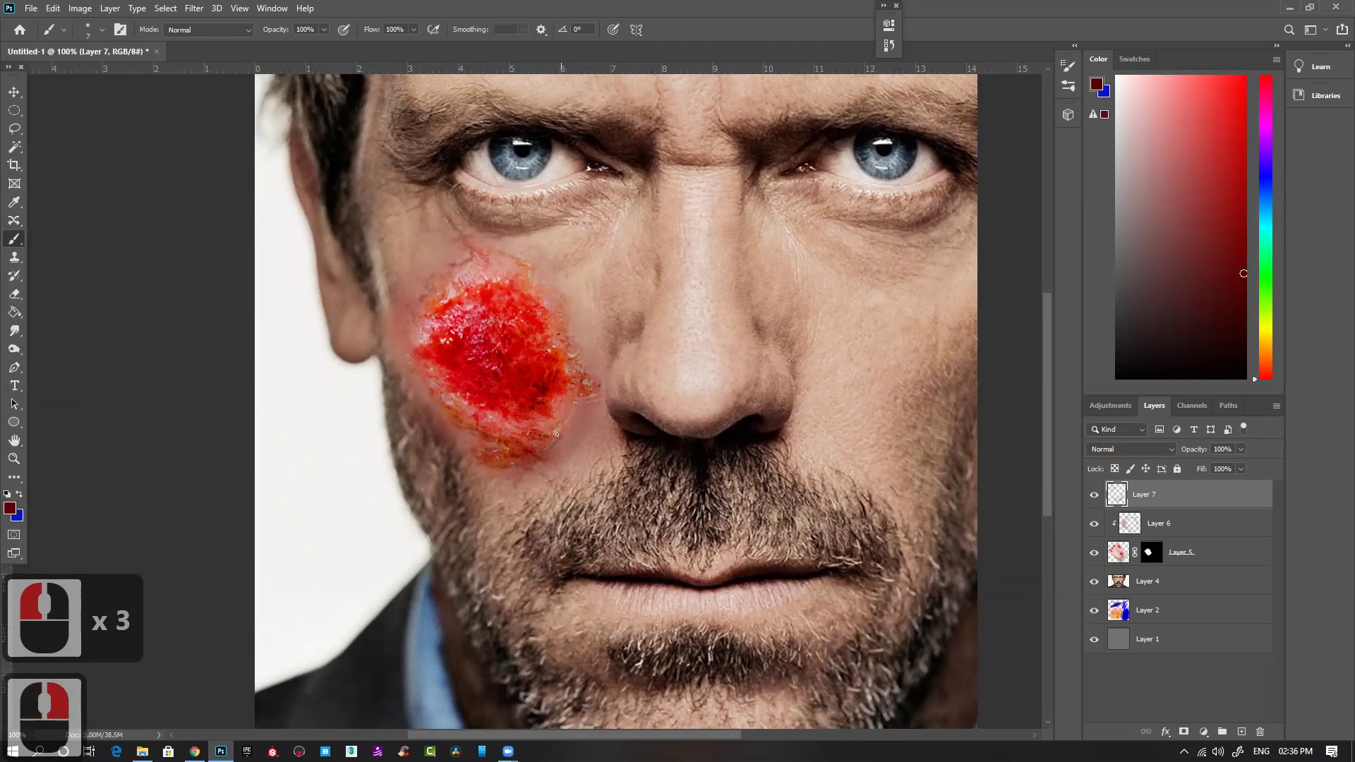
# Step: Dab small dark red details on Layer 7 at the wound's lower corner beside the nostril
pyautogui.doubleClick(563, 423)
pyautogui.doubleClick(584, 400)
pyautogui.doubleClick(578, 410)
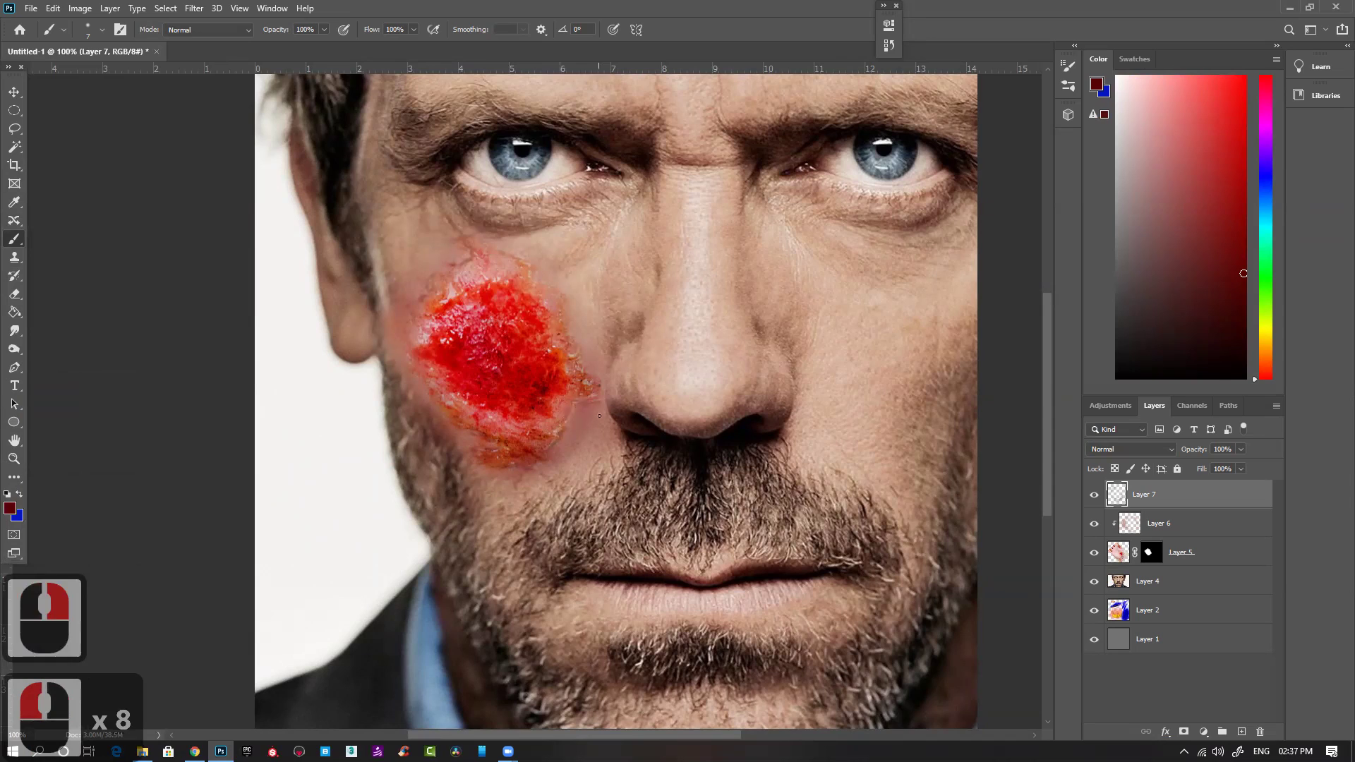
pyautogui.doubleClick(580, 415)
pyautogui.click(582, 421)
pyautogui.click(584, 427)
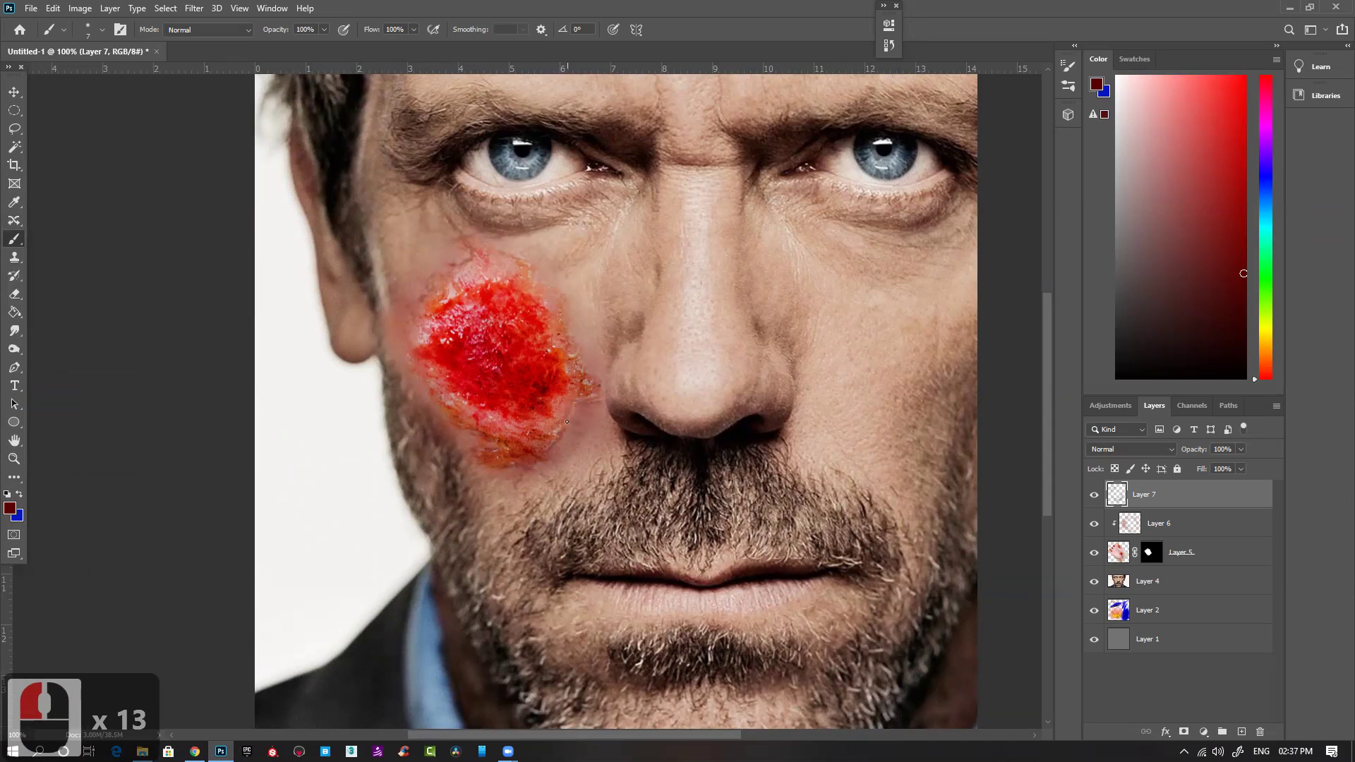
pyautogui.click(567, 422)
pyautogui.click(575, 412)
# Step: Paint fine dark red marks on Layer 7 up the wound's nose-side edge and onto the adjoining cheek skin
pyautogui.click(595, 376)
pyautogui.click(583, 340)
pyautogui.click(574, 338)
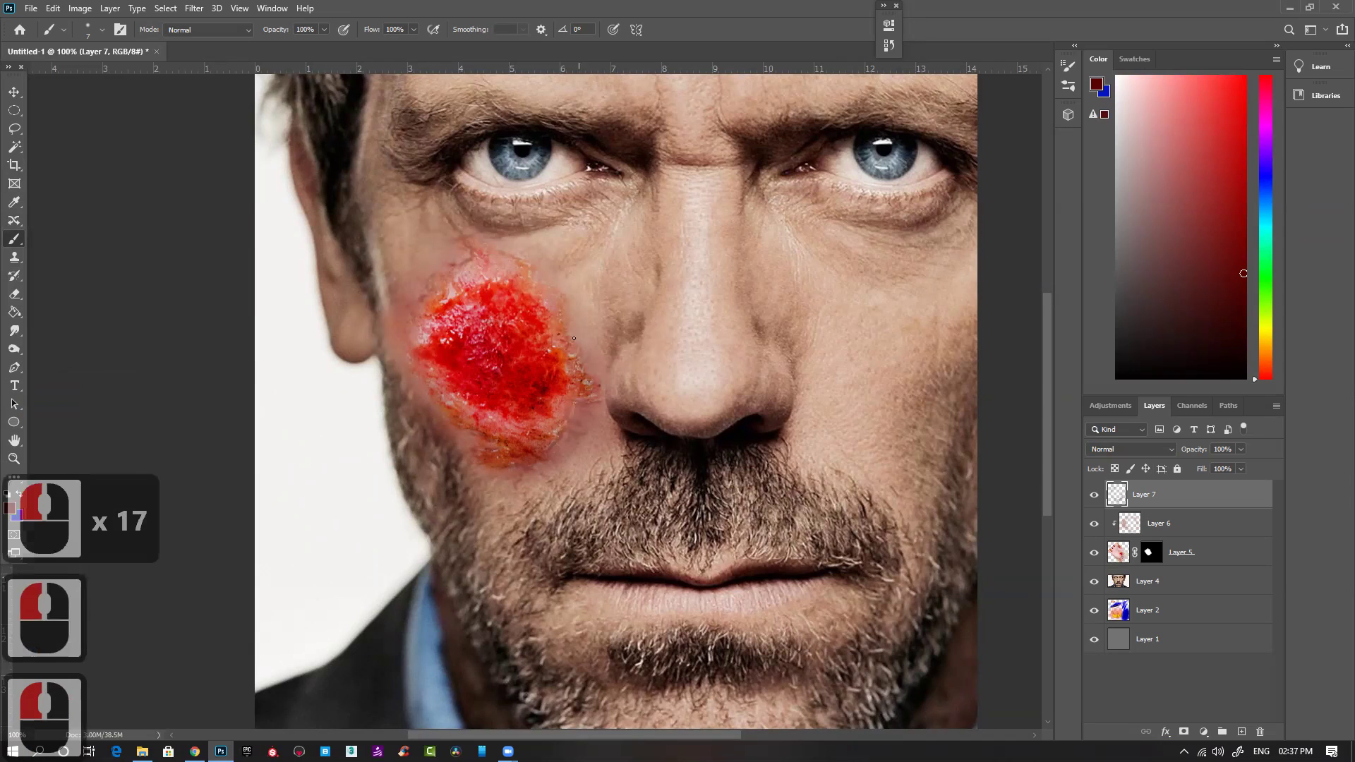
pyautogui.click(570, 311)
pyautogui.click(573, 306)
pyautogui.click(577, 305)
pyautogui.click(583, 305)
pyautogui.click(587, 304)
pyautogui.click(590, 304)
pyautogui.click(590, 317)
pyautogui.click(588, 329)
pyautogui.click(587, 341)
pyautogui.click(607, 336)
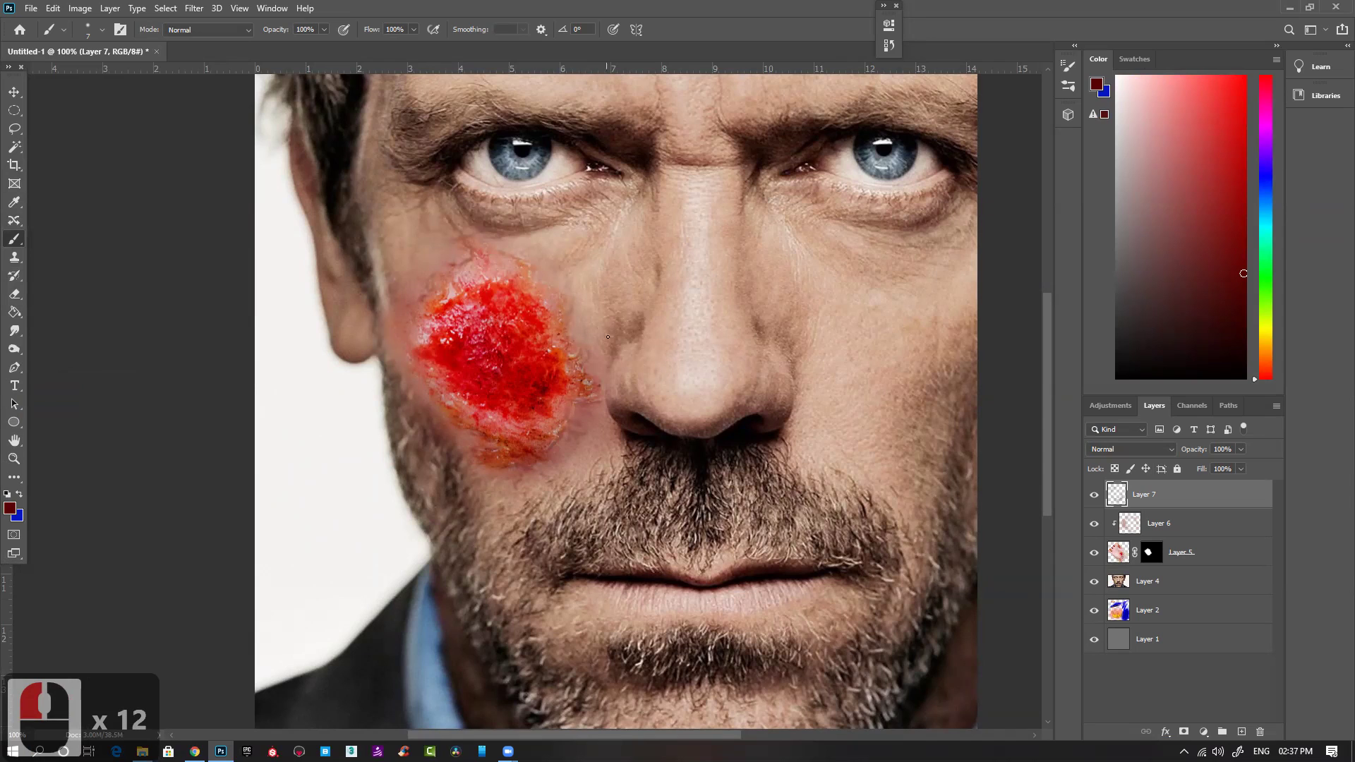
# Step: Dab fine dark red marks on Layer 7 along the upper part of the wound's nose-side edge
pyautogui.click(574, 333)
pyautogui.click(572, 322)
pyautogui.click(568, 311)
pyautogui.click(564, 299)
pyautogui.click(558, 285)
pyautogui.click(552, 286)
pyautogui.click(547, 280)
pyautogui.click(540, 275)
pyautogui.click(533, 268)
# Step: Dab fine dark red marks on Layer 7 across the wound's top edge below the eye
pyautogui.click(524, 260)
pyautogui.click(528, 251)
pyautogui.click(526, 252)
pyautogui.click(521, 251)
pyautogui.click(515, 248)
pyautogui.click(494, 251)
pyautogui.click(477, 264)
pyautogui.click(438, 291)
pyautogui.click(460, 269)
# Step: Sample the reddish skin tone beside the ear and paint it on Layer 7 along the wound's ear-side and lower edges
pyautogui.keyDown('alt'); pyautogui.click(395, 353); pyautogui.keyUp('alt')
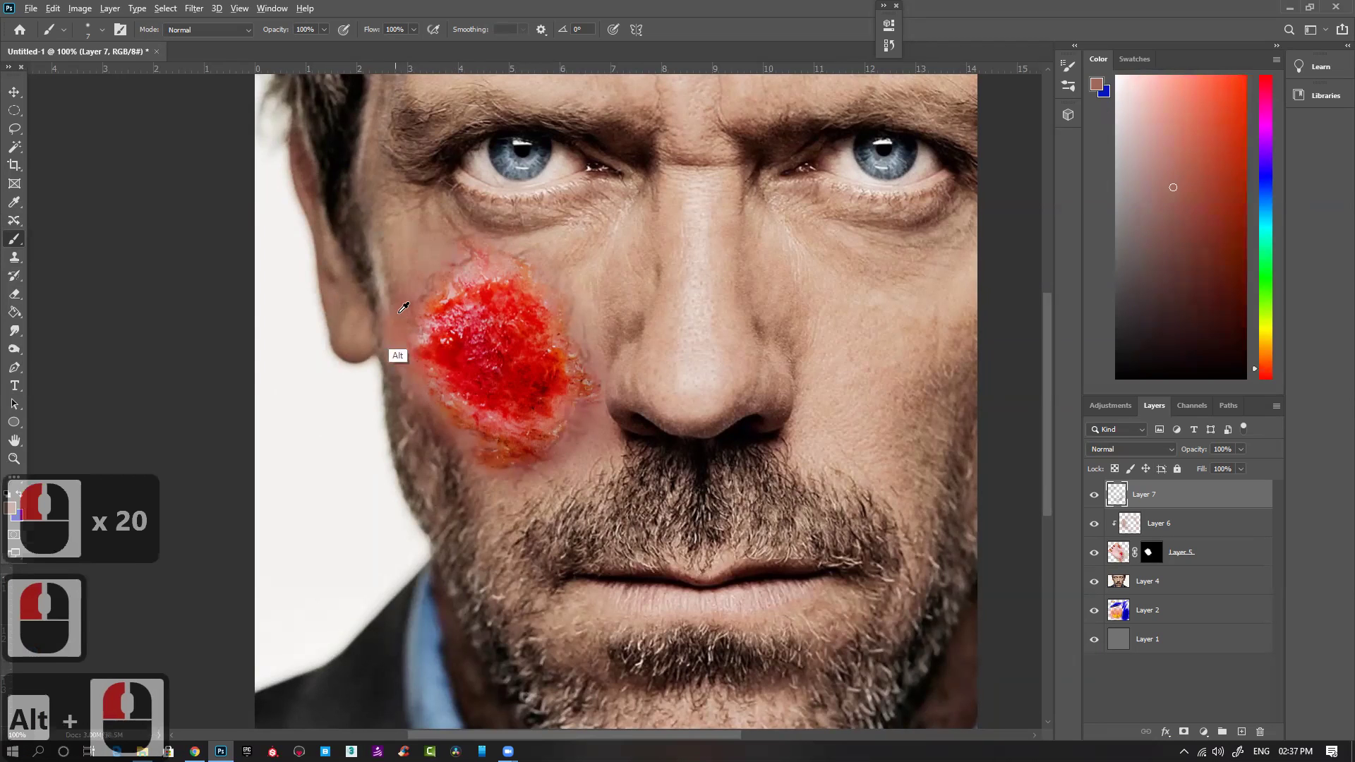
pyautogui.keyDown('alt'); pyautogui.click(399, 319); pyautogui.keyUp('alt')
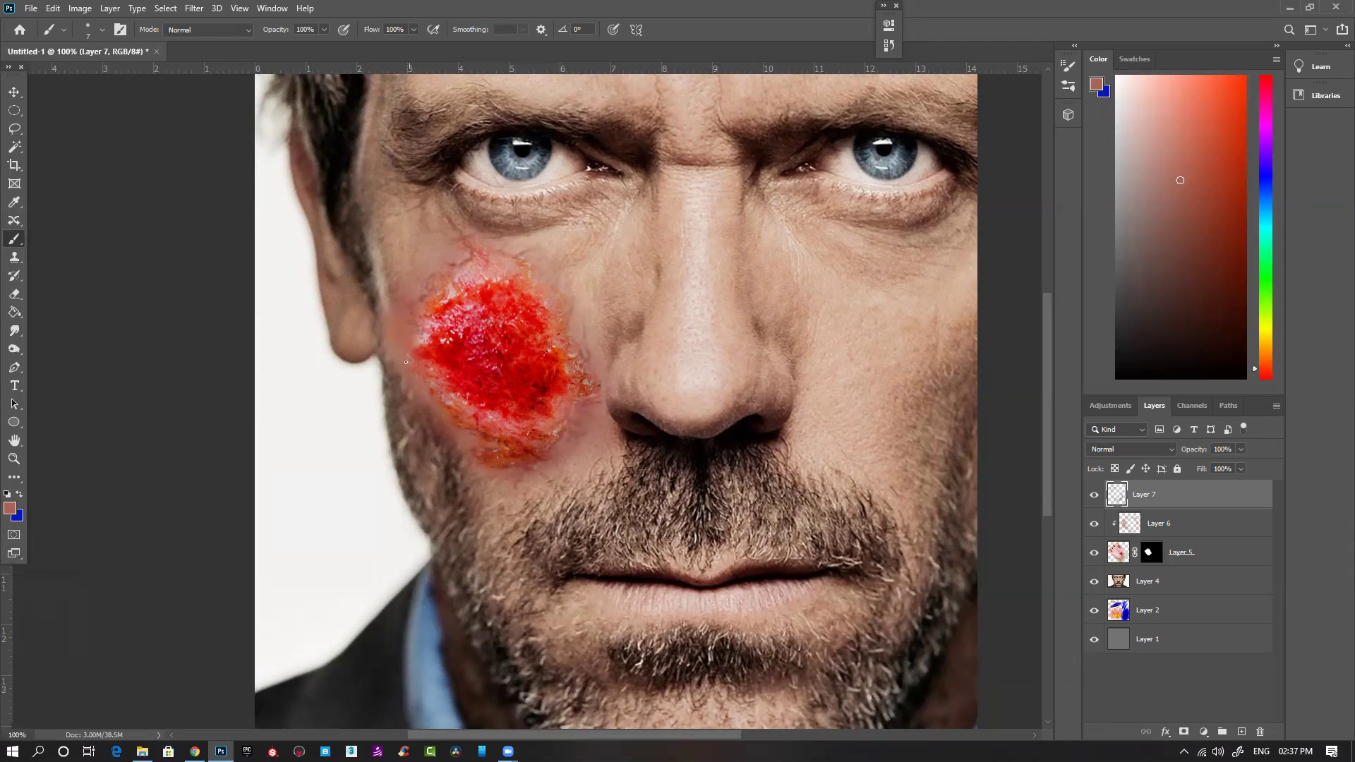
pyautogui.moveTo(425, 381); pyautogui.dragTo(433, 394)
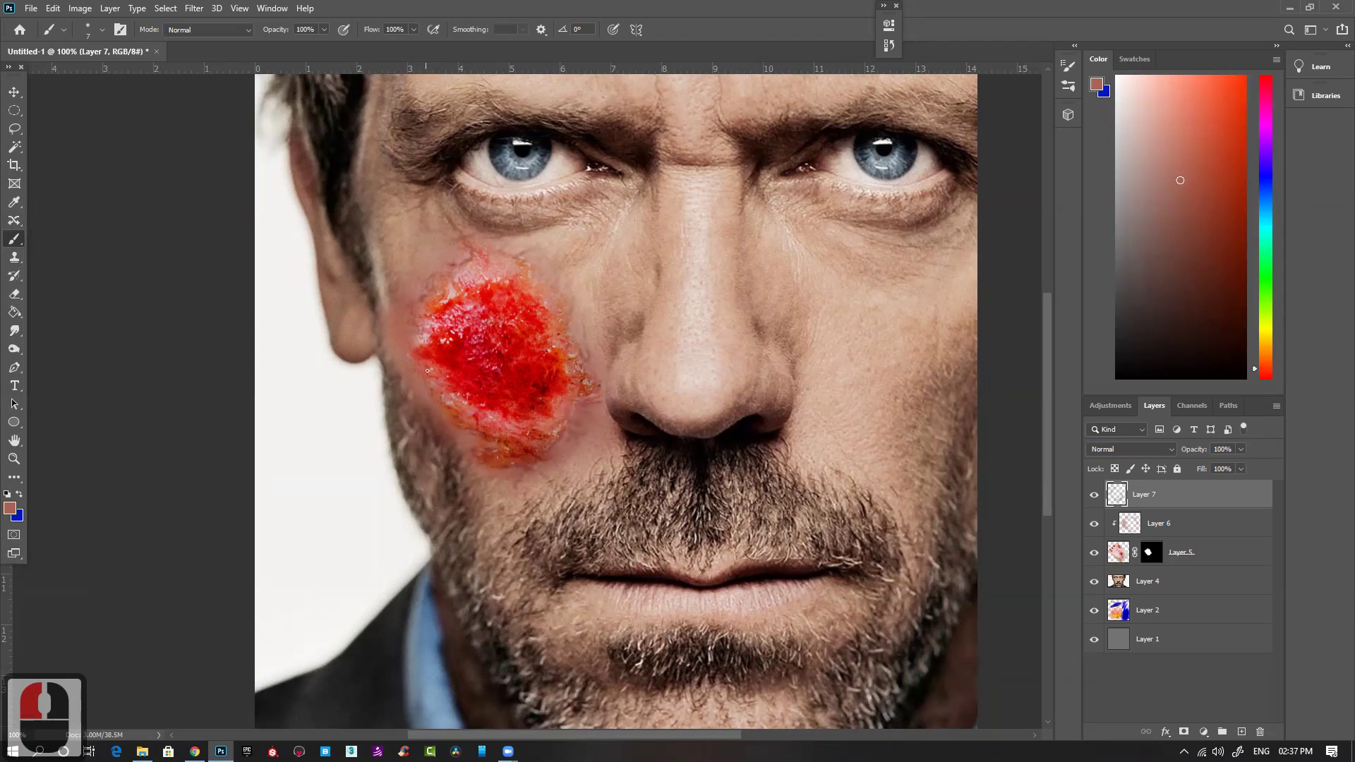
pyautogui.moveTo(446, 414)
pyautogui.mouseDown()
pyautogui.moveTo(488, 425)
pyautogui.moveTo(462, 408)
pyautogui.moveTo(489, 449)
pyautogui.moveTo(476, 465)
pyautogui.moveTo(561, 446)
pyautogui.mouseUp()
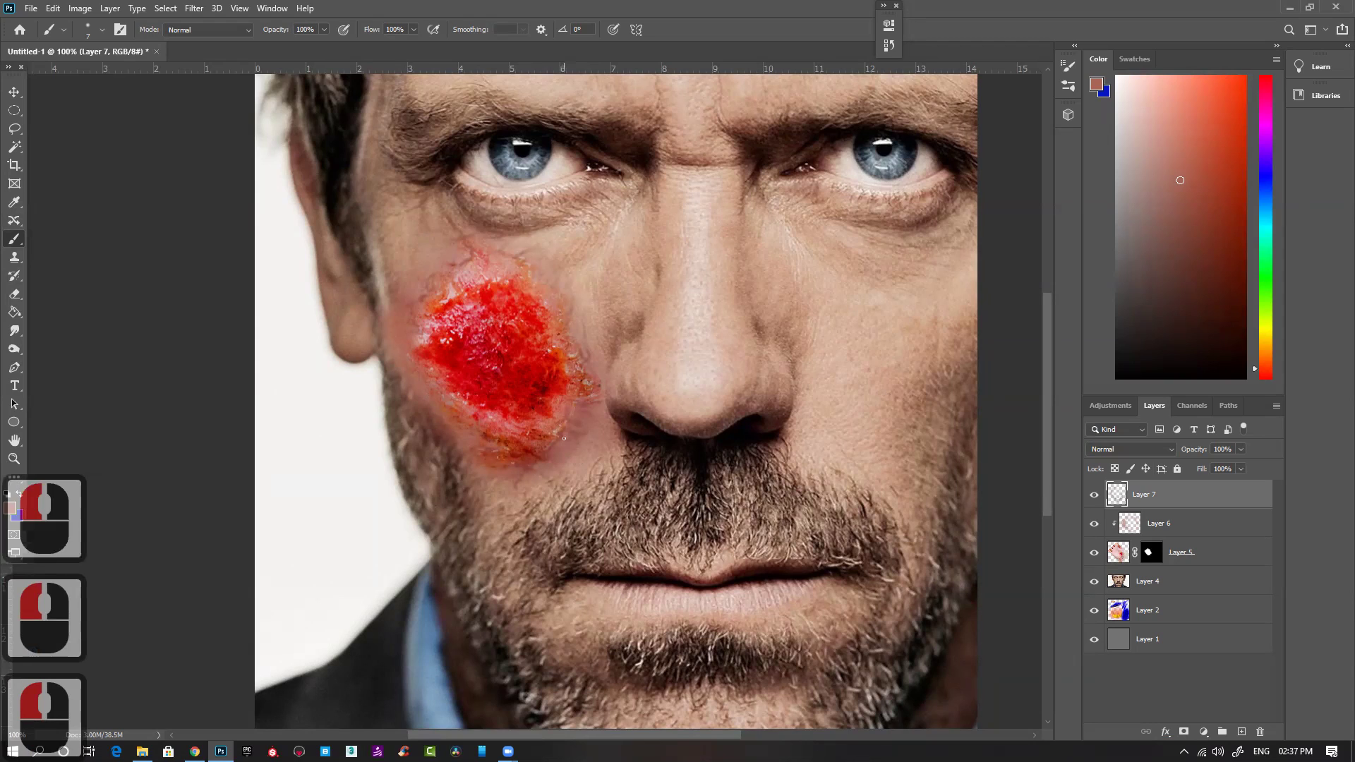
# Step: Sample the skin tone below the wound's nostril-side corner, undo the last strokes, and dab that corner again on Layer 7
pyautogui.keyDown('alt'); pyautogui.click(568, 452); pyautogui.keyUp('alt')
pyautogui.moveTo(568, 452); pyautogui.dragTo(586, 442)
pyautogui.hotkey('ctrl', 'z')
pyautogui.hotkey('ctrl', 'z')
pyautogui.hotkey('ctrl', 'z')
pyautogui.hotkey('ctrl', 'z')
pyautogui.click(568, 443)
pyautogui.click(560, 450)
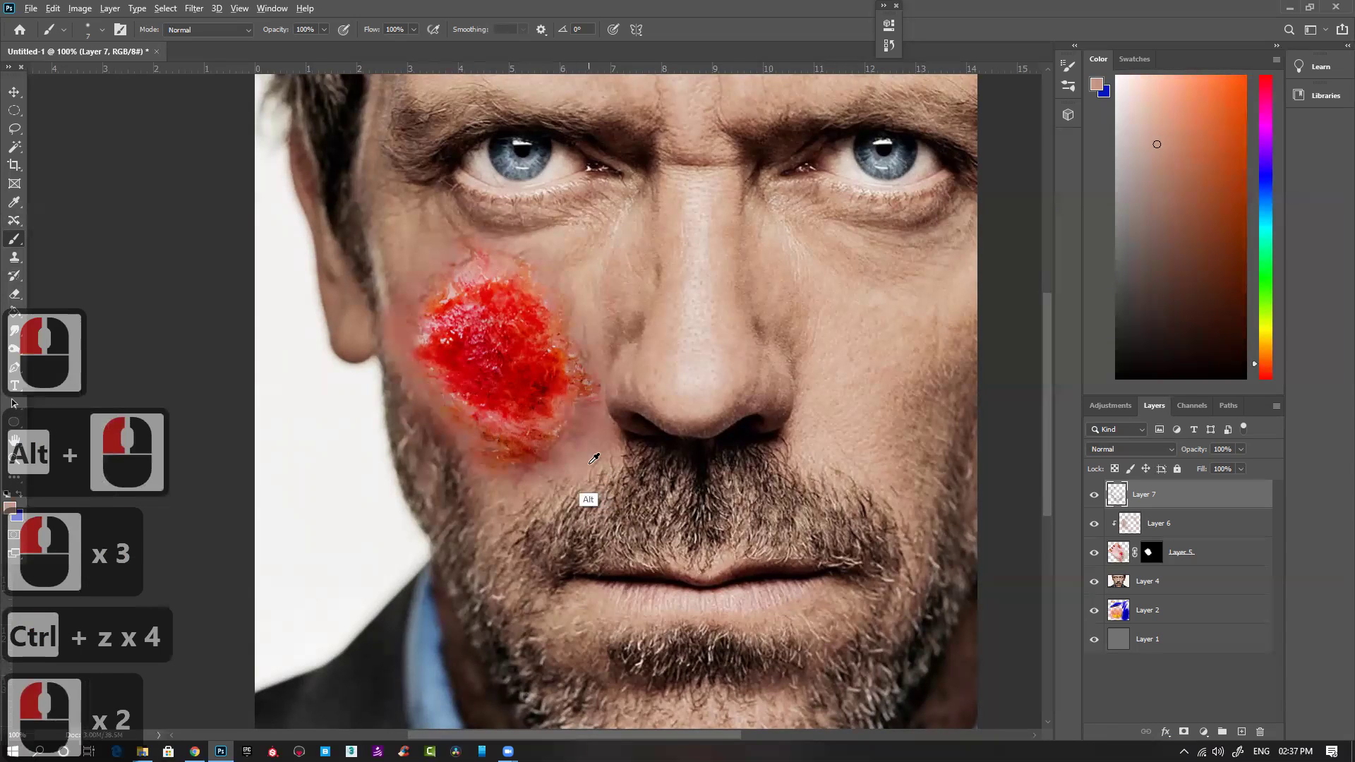
# Step: Sample a lighter skin tone near the moustache and paint it on Layer 7 up the wound's nose-side edge
pyautogui.keyDown('alt'); pyautogui.click(589, 494); pyautogui.keyUp('alt')
pyautogui.click(586, 423)
pyautogui.click(590, 419)
pyautogui.moveTo(583, 417); pyautogui.dragTo(580, 406)
pyautogui.moveTo(588, 408); pyautogui.dragTo(583, 395)
pyautogui.moveTo(590, 396); pyautogui.dragTo(585, 364)
pyautogui.moveTo(590, 362); pyautogui.dragTo(588, 317)
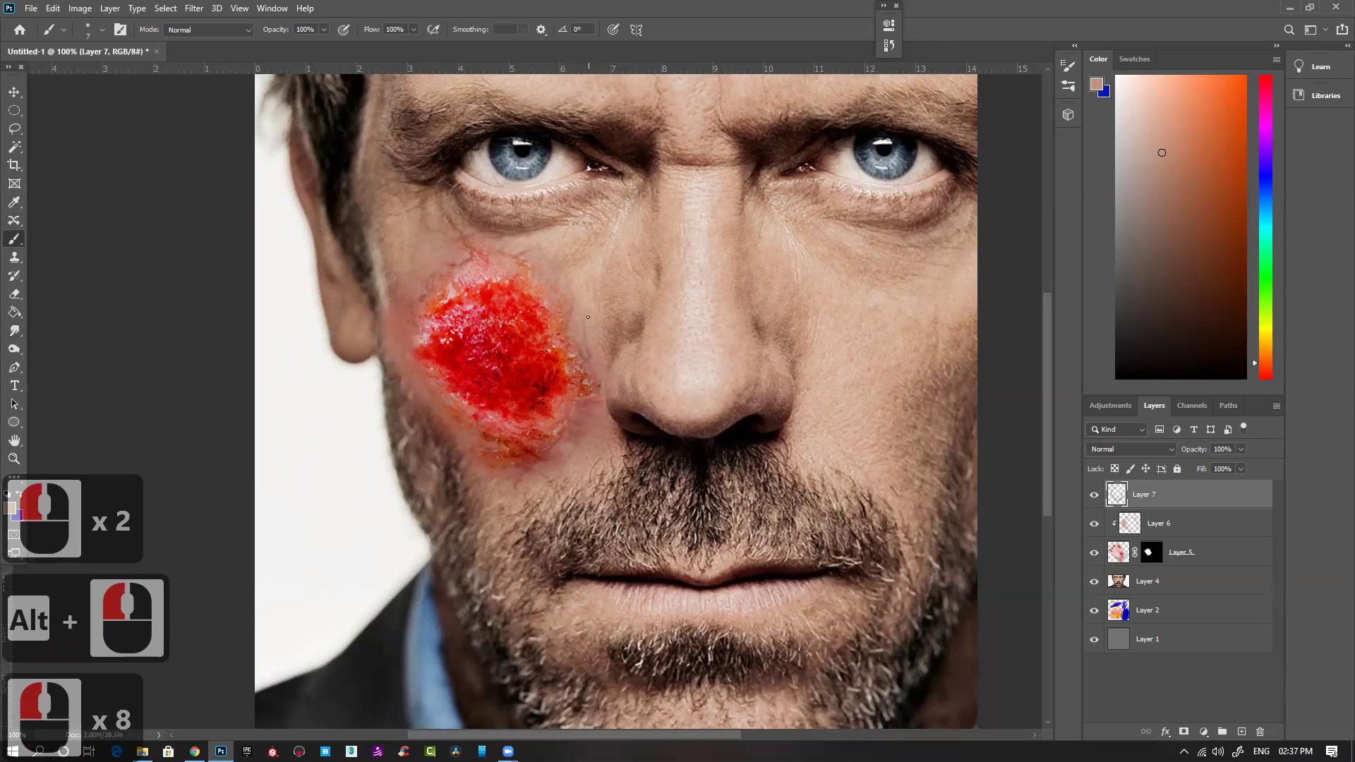
# Step: Duplicate Layer 5 with its mask and move the copy above Layer 7 to the top of the layer stack
pyautogui.hotkey('ctrl', '-')
pyautogui.hotkey('ctrl', '-')
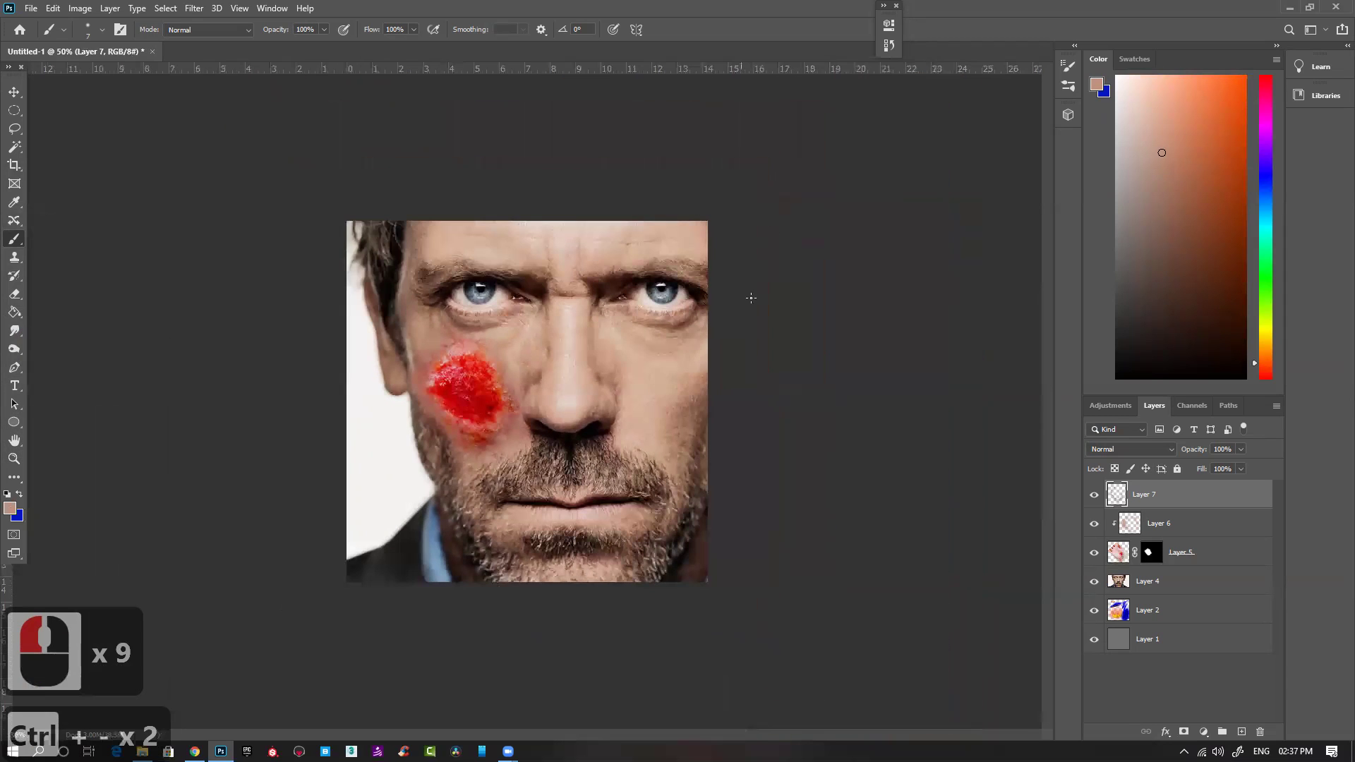
pyautogui.click(1226, 561)
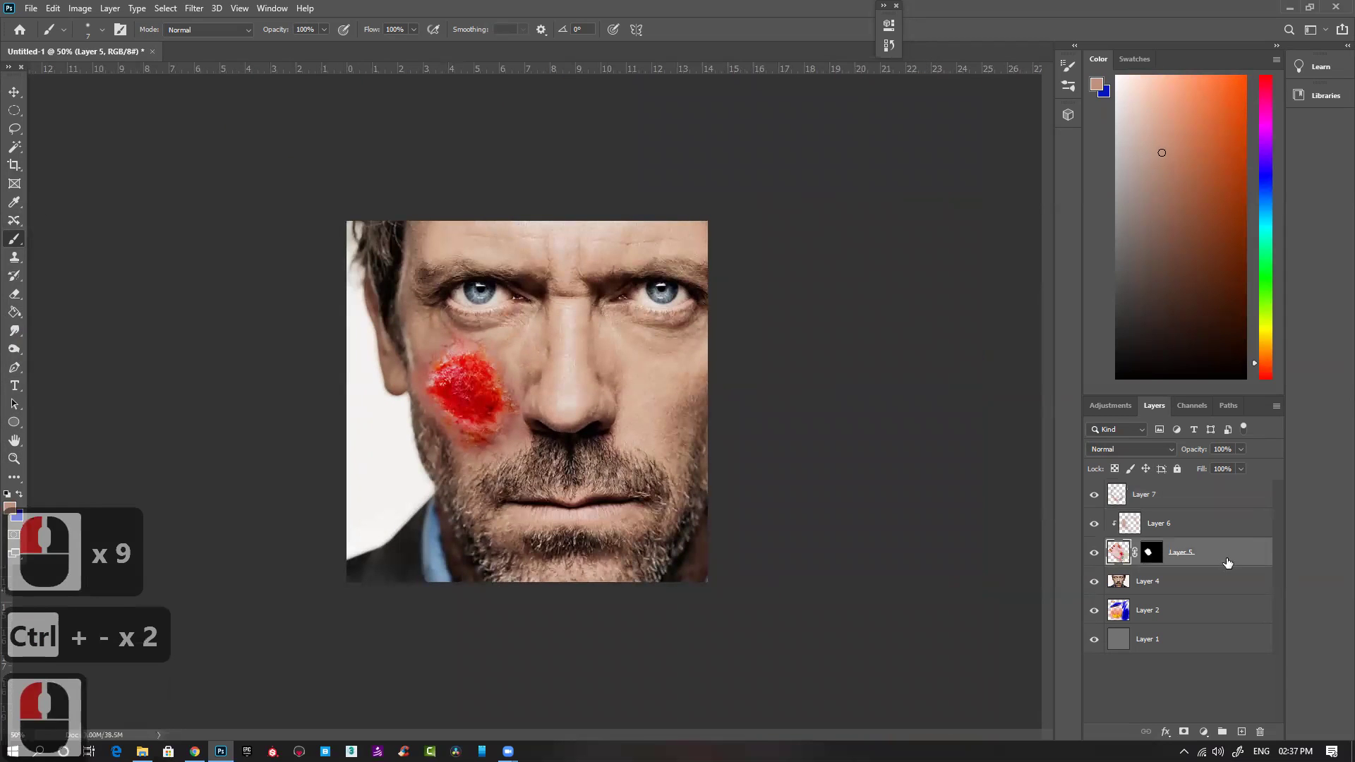
pyautogui.hotkey('ctrl', 'j')
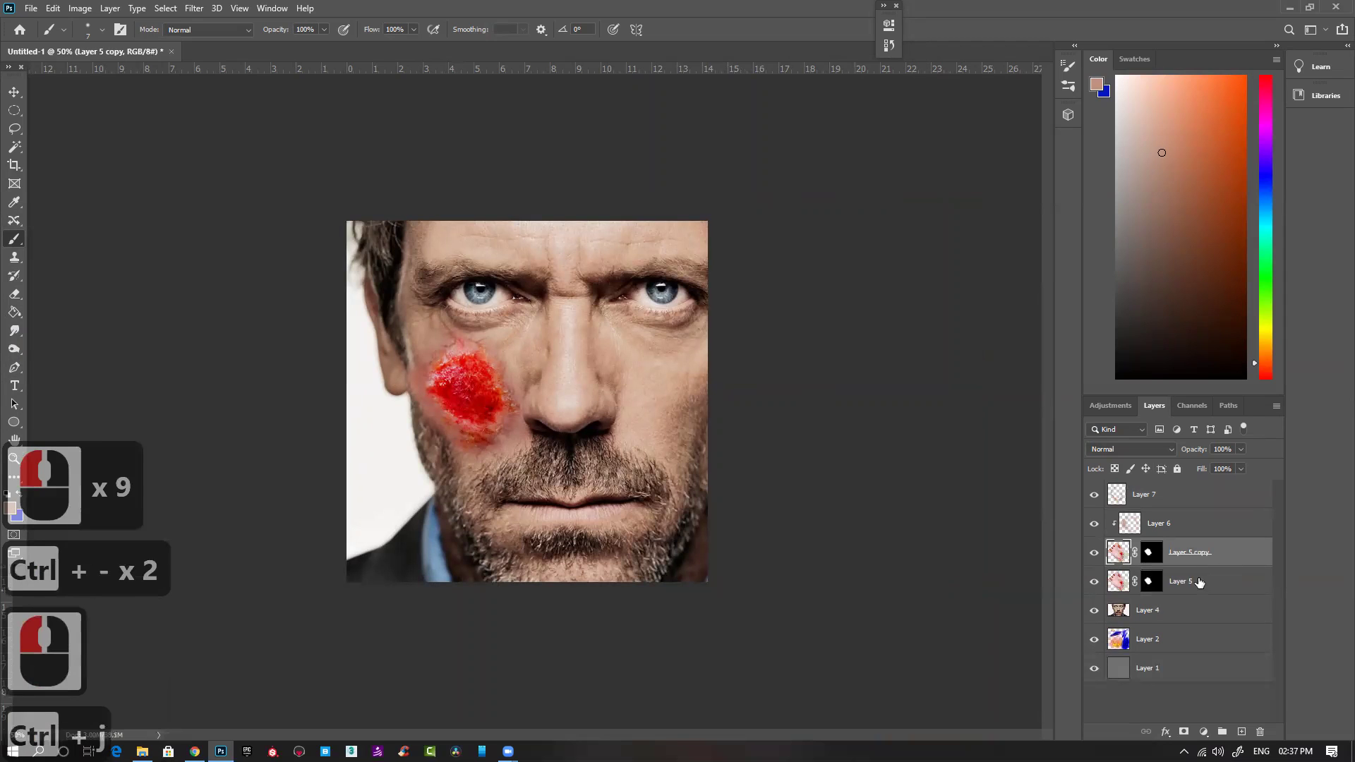
pyautogui.click(1200, 582)
pyautogui.moveTo(1240, 553); pyautogui.dragTo(1200, 483)
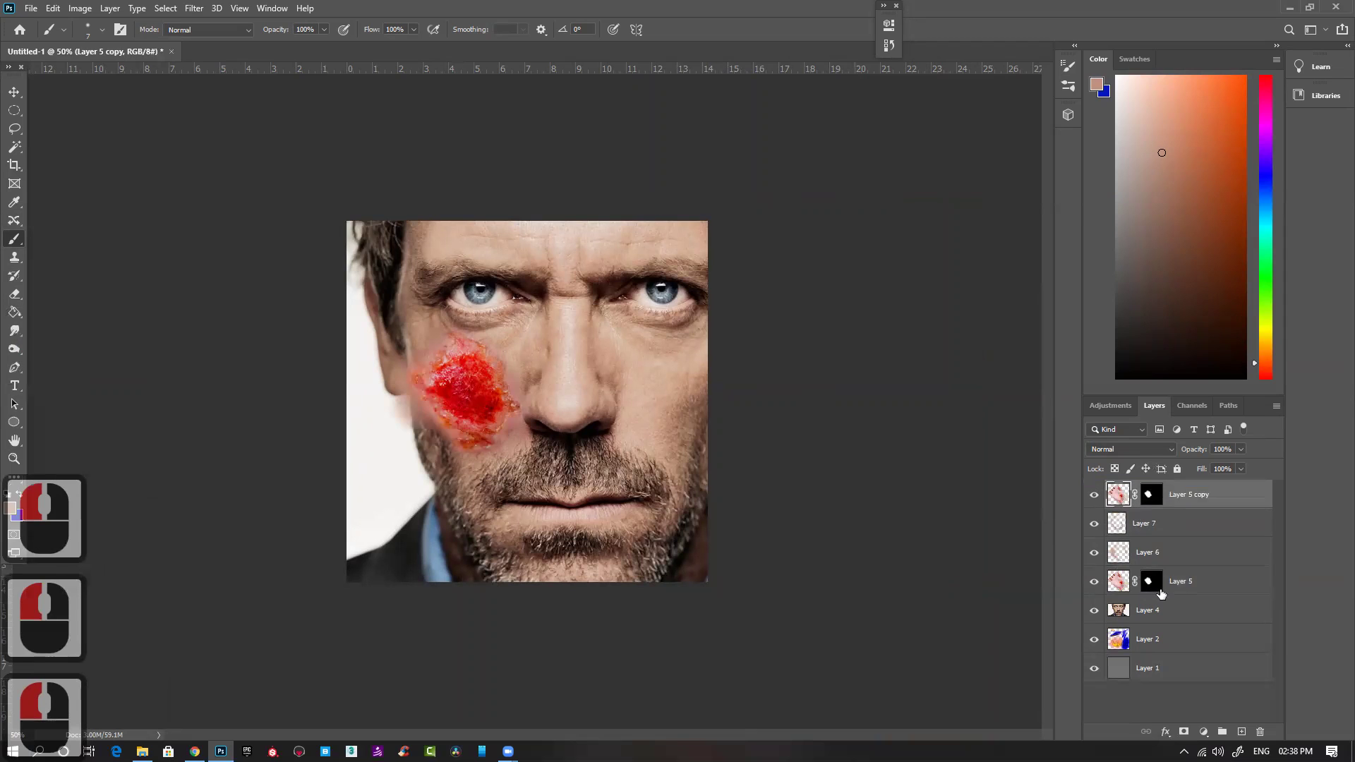
# Step: Set the original Layer 5's blend mode to Overlay
pyautogui.click(1158, 590)
pyautogui.click(1126, 450)
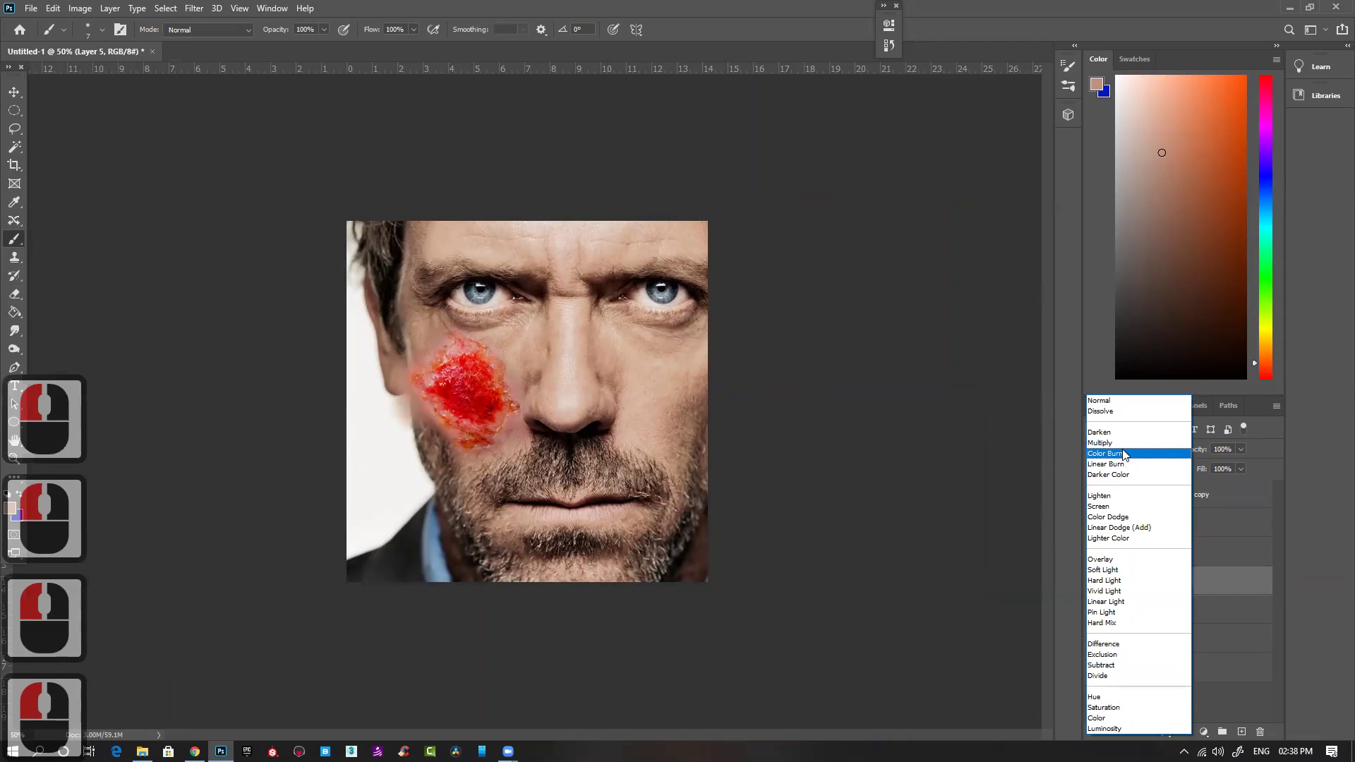
pyautogui.click(1122, 560)
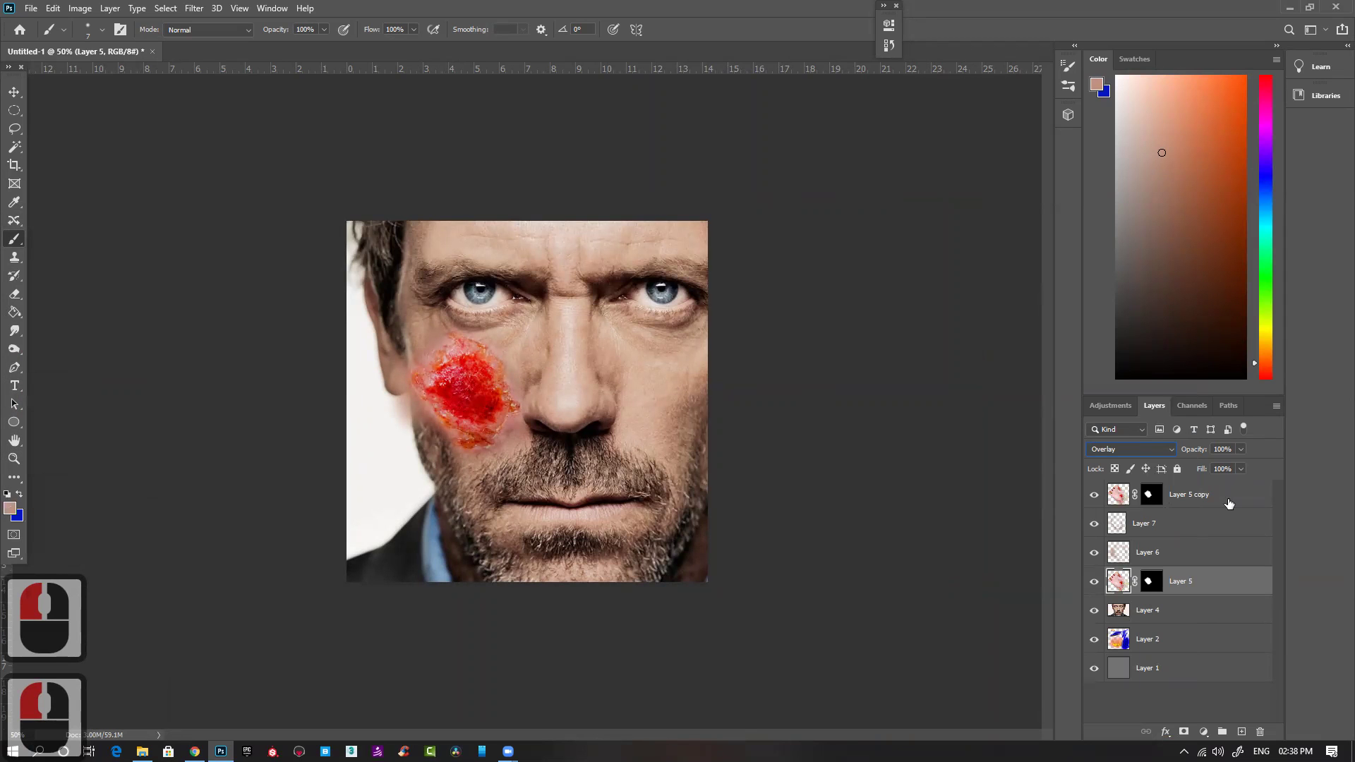
# Step: Paint black with a 125 px soft brush on the Layer 5 copy mask to hide the wound's outer edges
pyautogui.click(1149, 496)
pyautogui.keyDown('ctrl'); pyautogui.click(471, 399); pyautogui.keyUp('ctrl')
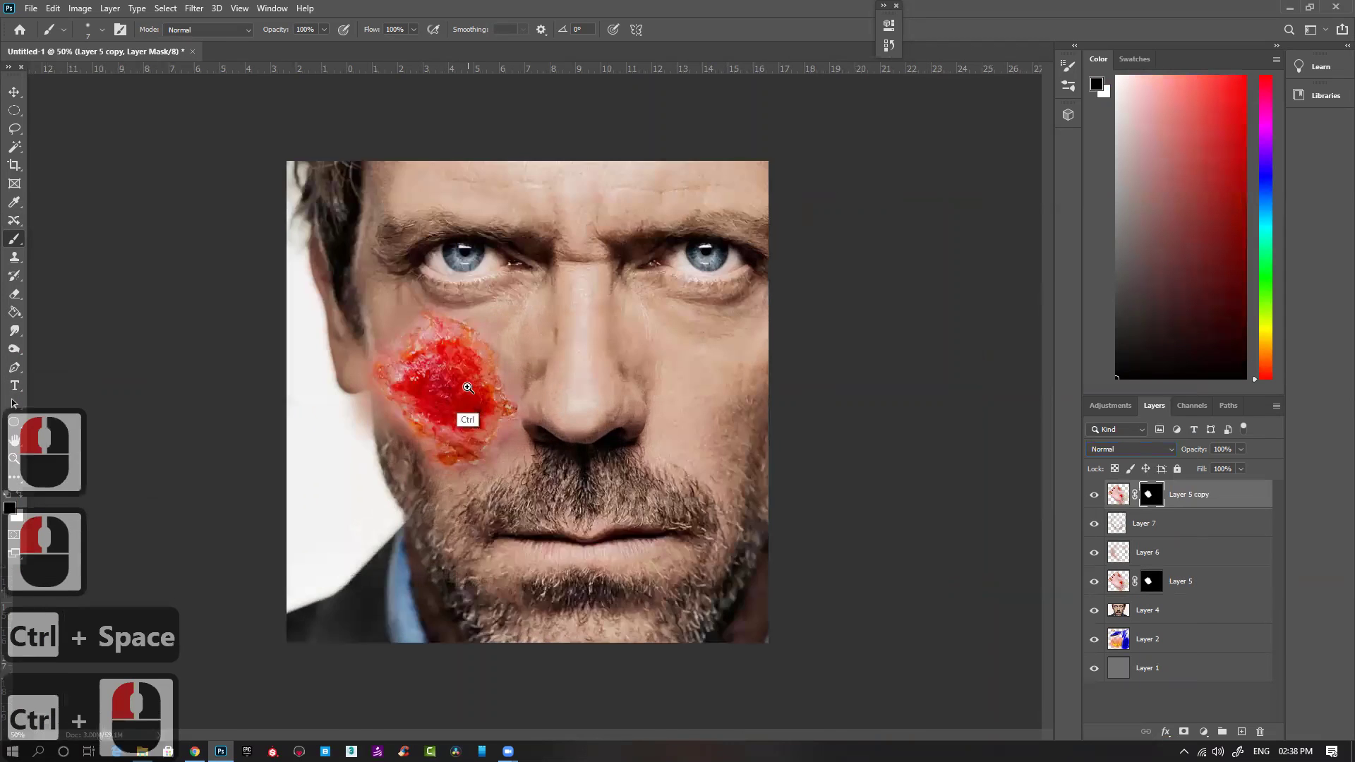
pyautogui.keyDown('ctrl'); pyautogui.click(461, 238); pyautogui.keyUp('ctrl')
pyautogui.press(']')
pyautogui.press(']')
pyautogui.press(']')
pyautogui.press(']')
pyautogui.press(']')
pyautogui.press(']')
pyautogui.press(']')
pyautogui.press(']')
pyautogui.press(']')
pyautogui.press(']')
pyautogui.press(']')
pyautogui.press(']')
pyautogui.press(']')
pyautogui.press(']')
pyautogui.press(']')
pyautogui.press(']')
pyautogui.press(']')
pyautogui.press(']')
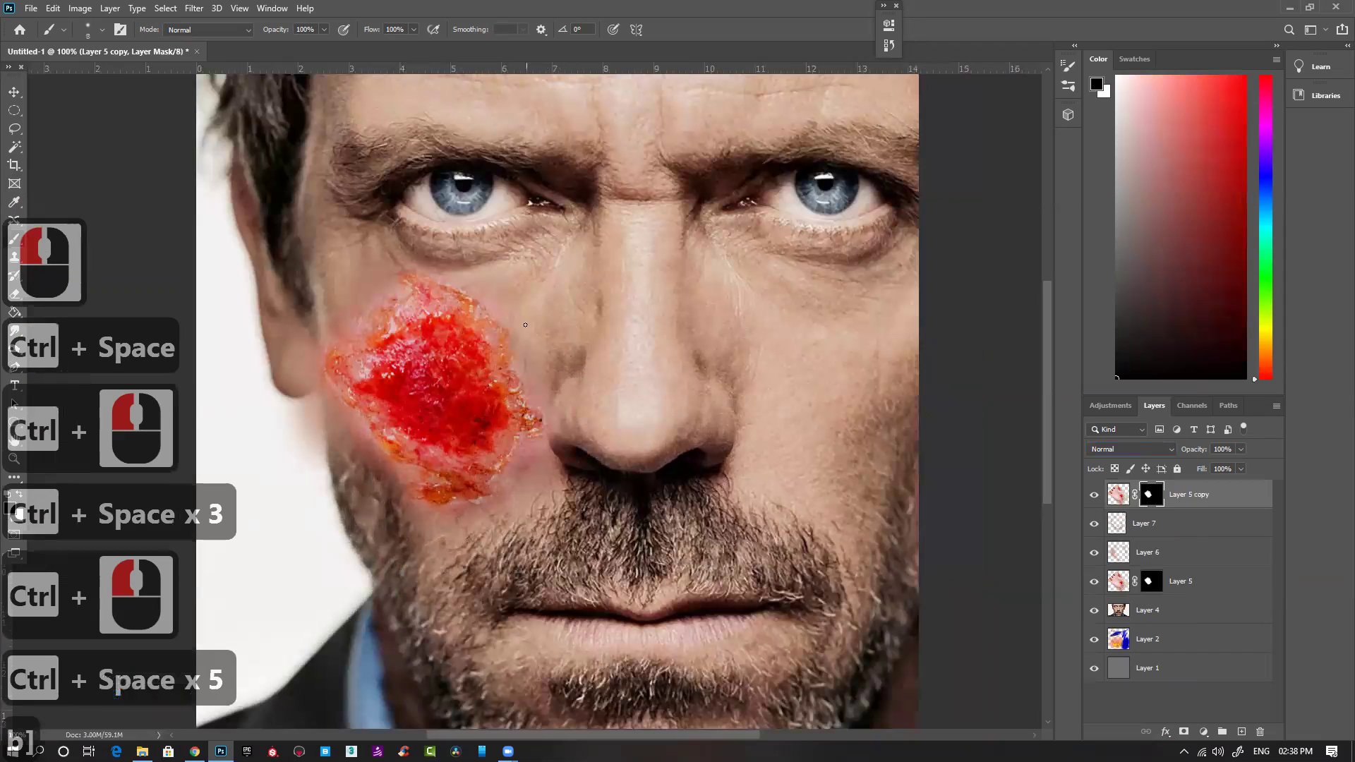
pyautogui.moveTo(387, 278)
pyautogui.mouseDown()
pyautogui.moveTo(354, 308)
pyautogui.moveTo(323, 433)
pyautogui.moveTo(334, 298)
pyautogui.moveTo(318, 367)
pyautogui.mouseUp()
pyautogui.moveTo(406, 302)
pyautogui.mouseDown()
pyautogui.moveTo(369, 388)
pyautogui.moveTo(365, 353)
pyautogui.moveTo(415, 466)
pyautogui.moveTo(480, 494)
pyautogui.moveTo(526, 452)
pyautogui.moveTo(522, 395)
pyautogui.mouseUp()
pyautogui.moveTo(544, 446); pyautogui.dragTo(485, 346)
pyautogui.moveTo(395, 289)
pyautogui.mouseDown()
pyautogui.moveTo(347, 280)
pyautogui.moveTo(470, 314)
pyautogui.moveTo(512, 406)
pyautogui.moveTo(452, 469)
pyautogui.mouseUp()
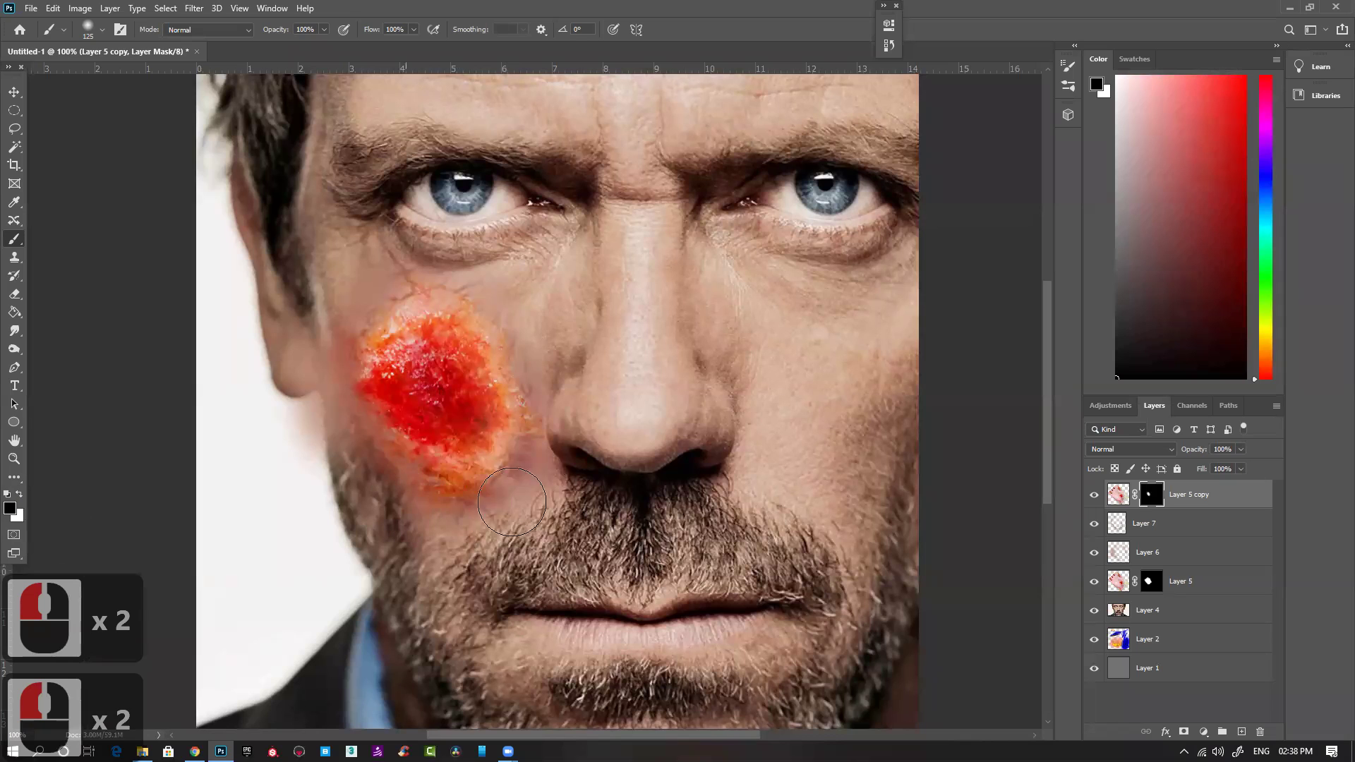
# Step: Lower the original Layer 5's opacity to 52%
pyautogui.hotkey('ctrl', '-')
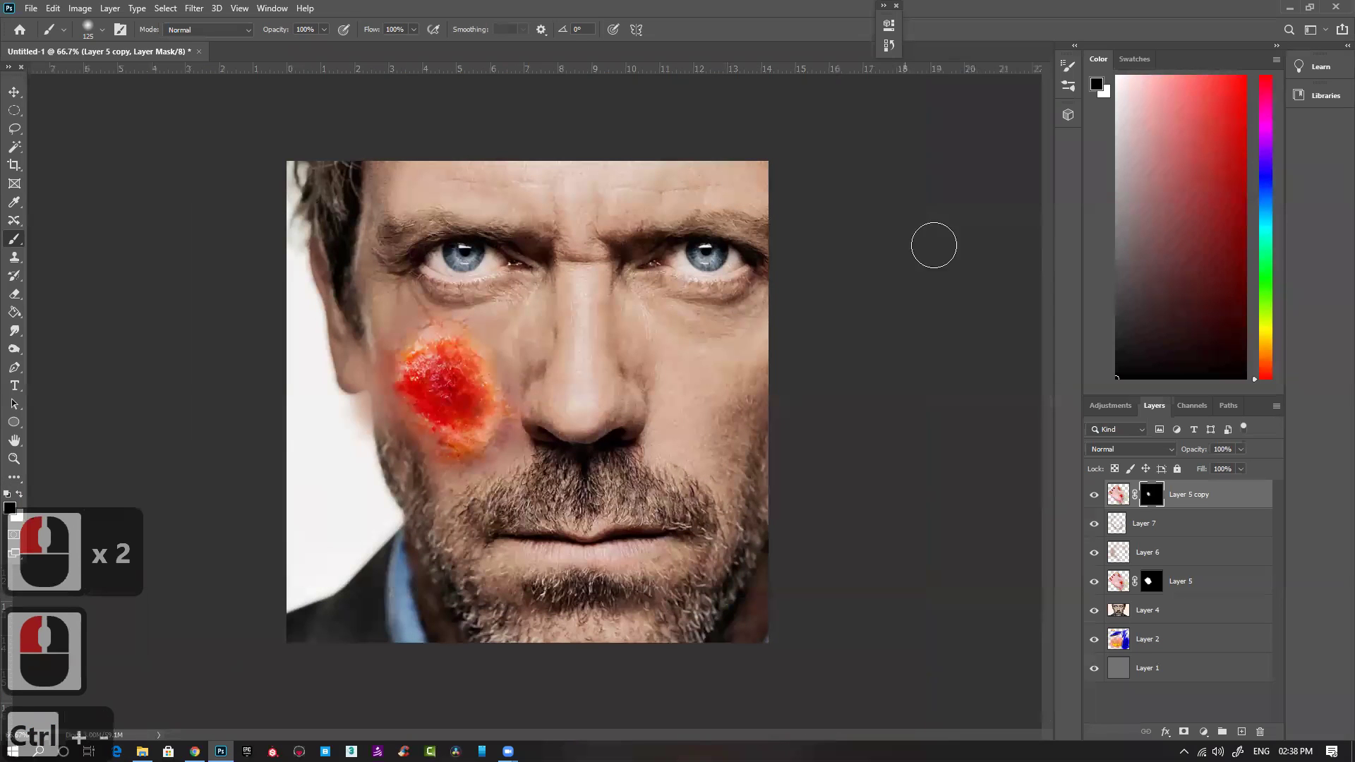
pyautogui.click(1224, 583)
pyautogui.moveTo(1196, 453); pyautogui.dragTo(1179, 453)
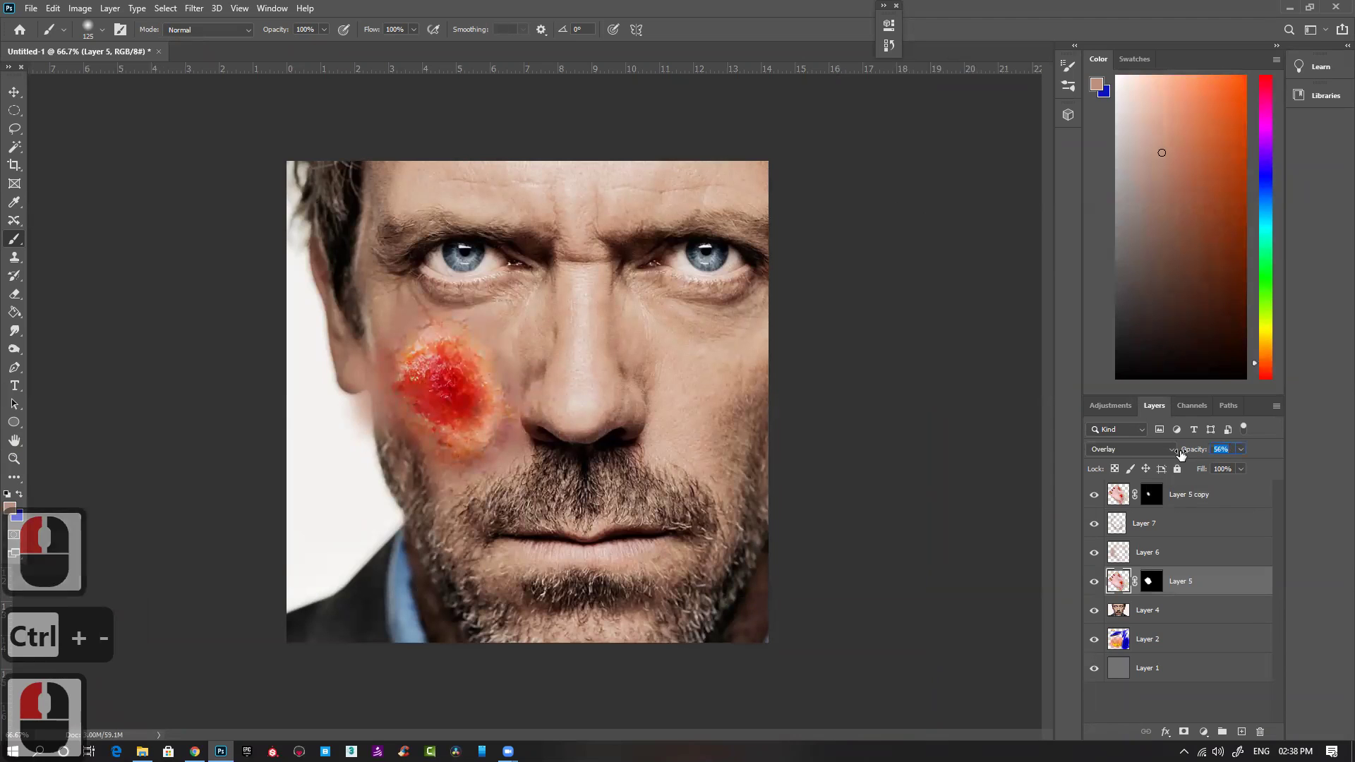
# Step: Clip Layer 6 to Layer 5 again, then try clipping Layer 7 as well and undo that clip
pyautogui.keyDown('alt'); pyautogui.click(1175, 563); pyautogui.keyUp('alt')
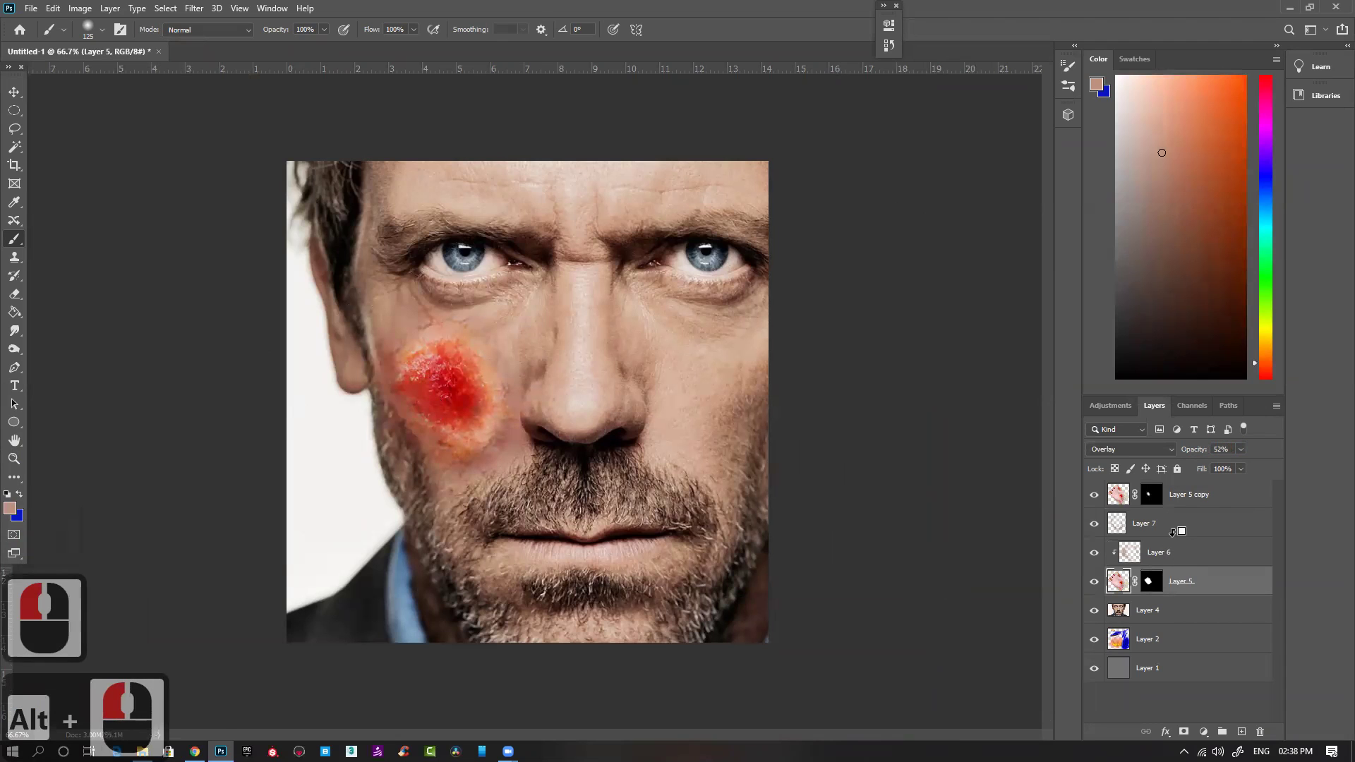
pyautogui.keyDown('alt'); pyautogui.click(1173, 530); pyautogui.keyUp('alt')
pyautogui.hotkey('ctrl', 'z')
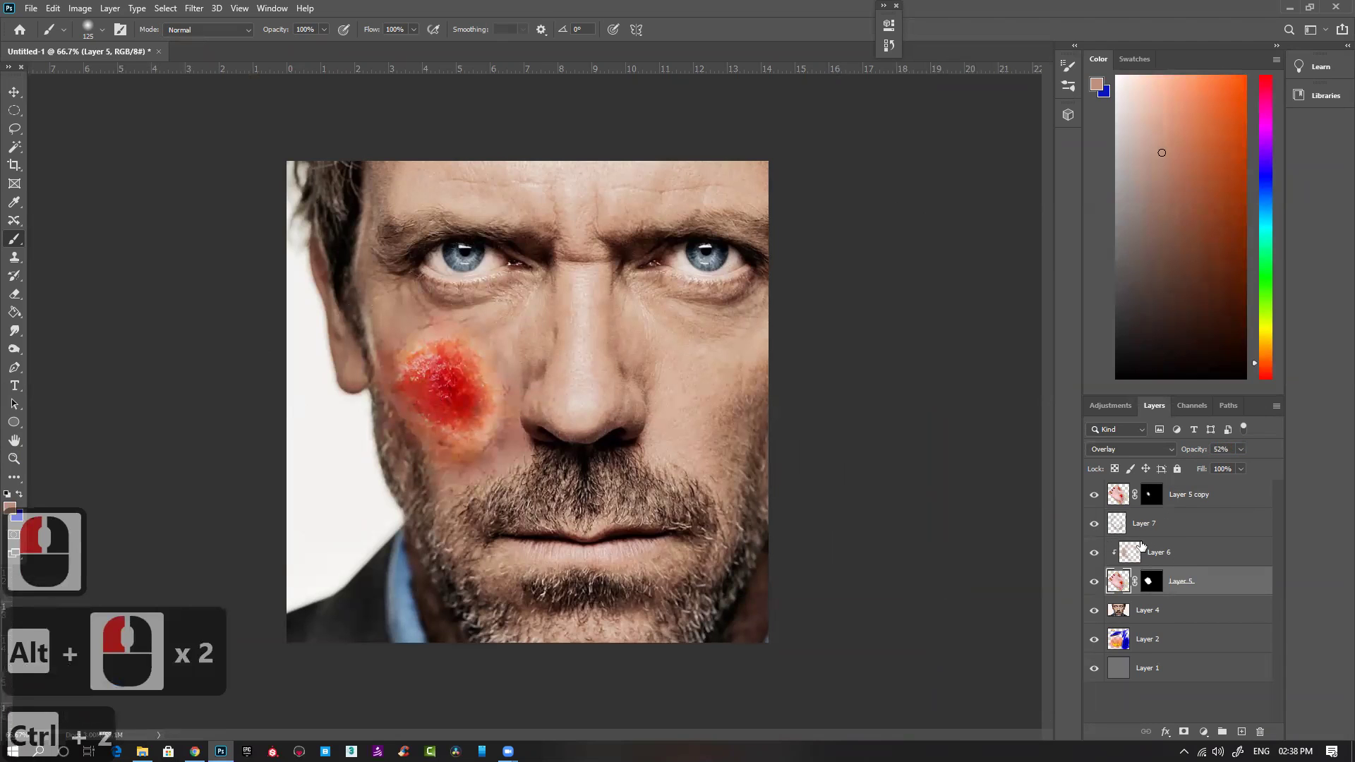
# Step: Toggle Layer 5's visibility to compare its effect and set its blend mode to Normal
pyautogui.click(1094, 582)
pyautogui.click(1093, 582)
pyautogui.click(1094, 582)
pyautogui.click(1094, 582)
pyautogui.click(1134, 448)
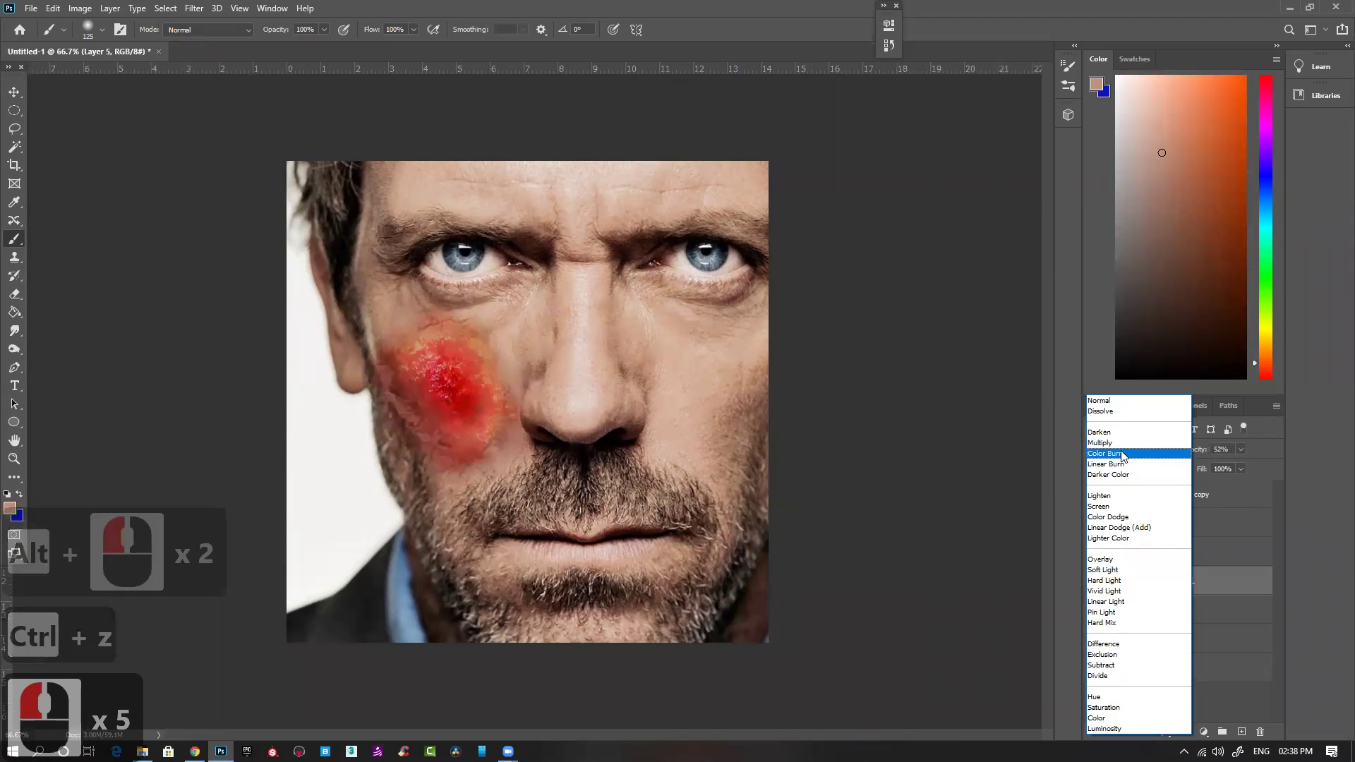
pyautogui.click(1119, 405)
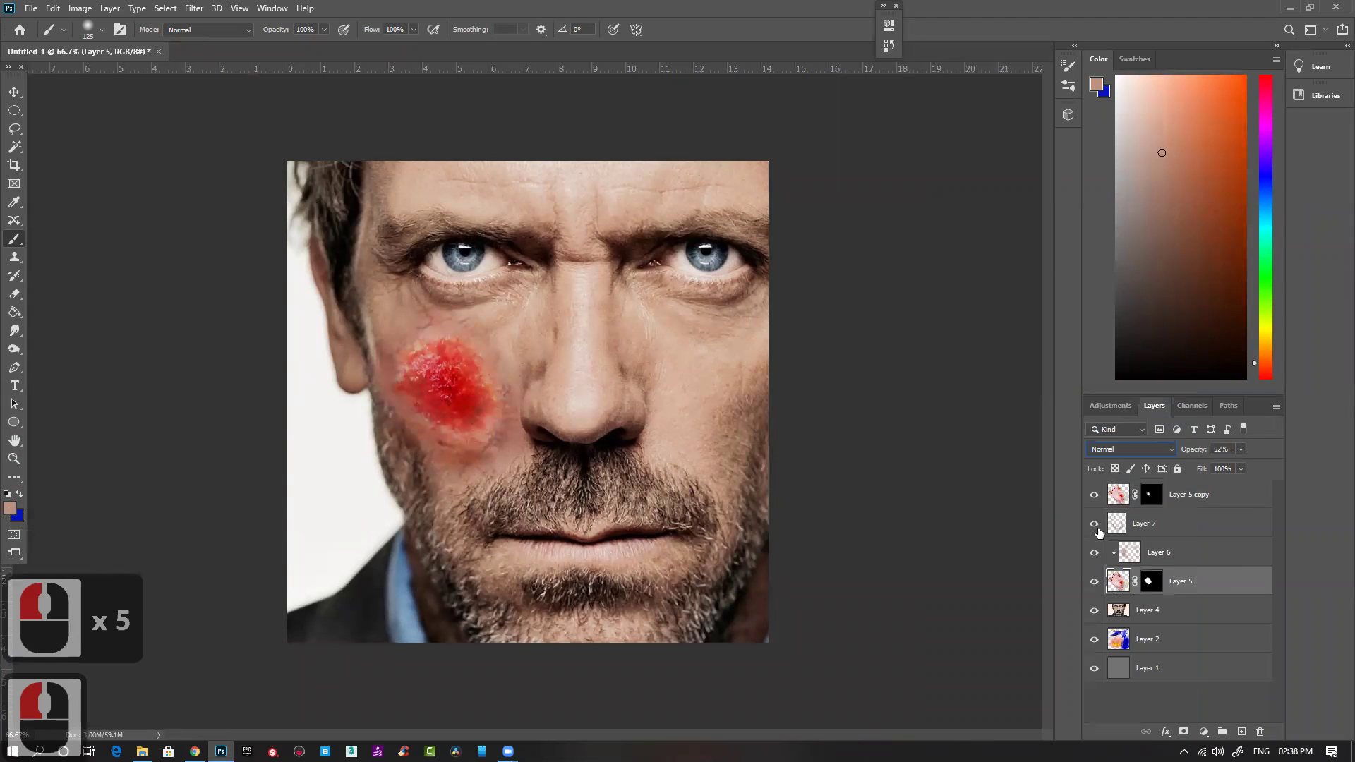
# Step: Lower Layer 5's opacity to about 30% and Layer 7's opacity to 92%
pyautogui.click(1094, 582)
pyautogui.click(1094, 582)
pyautogui.moveTo(1198, 452); pyautogui.dragTo(1190, 452)
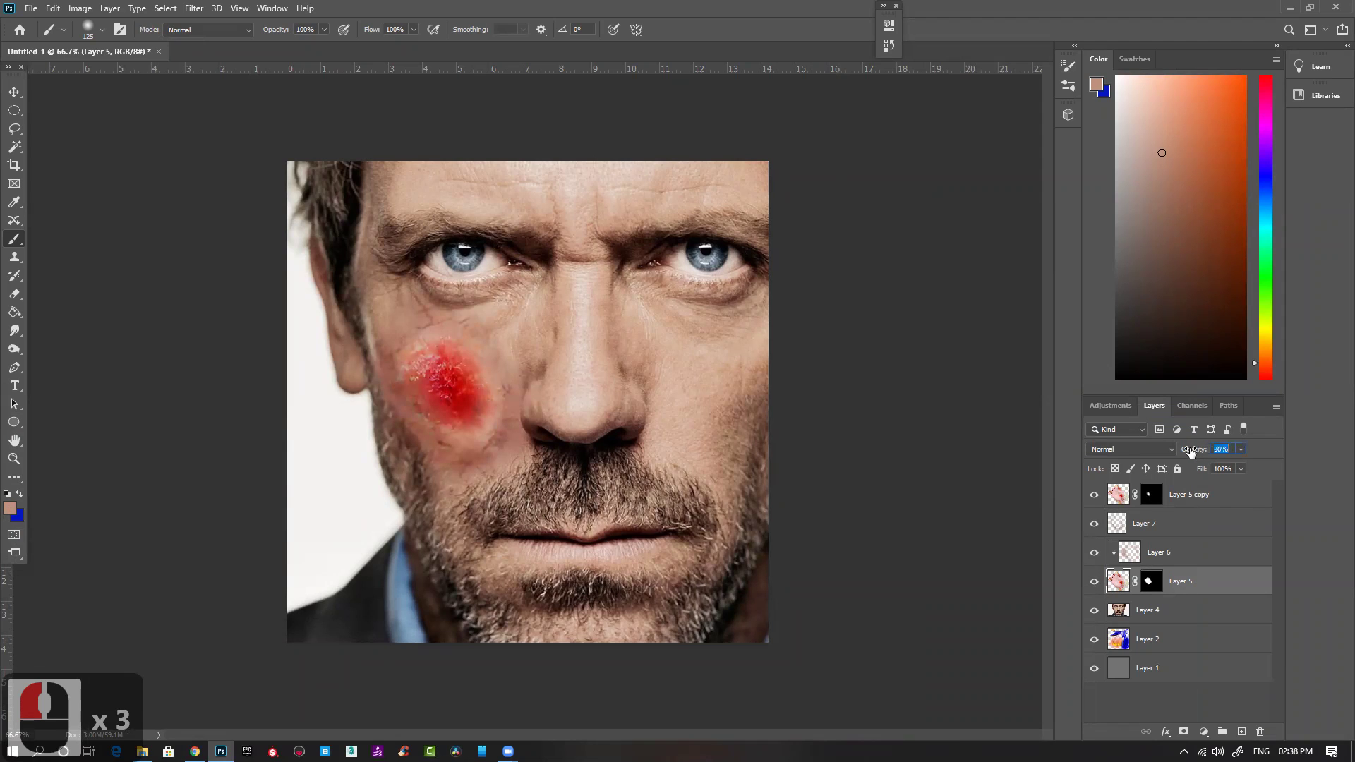
pyautogui.click(1187, 523)
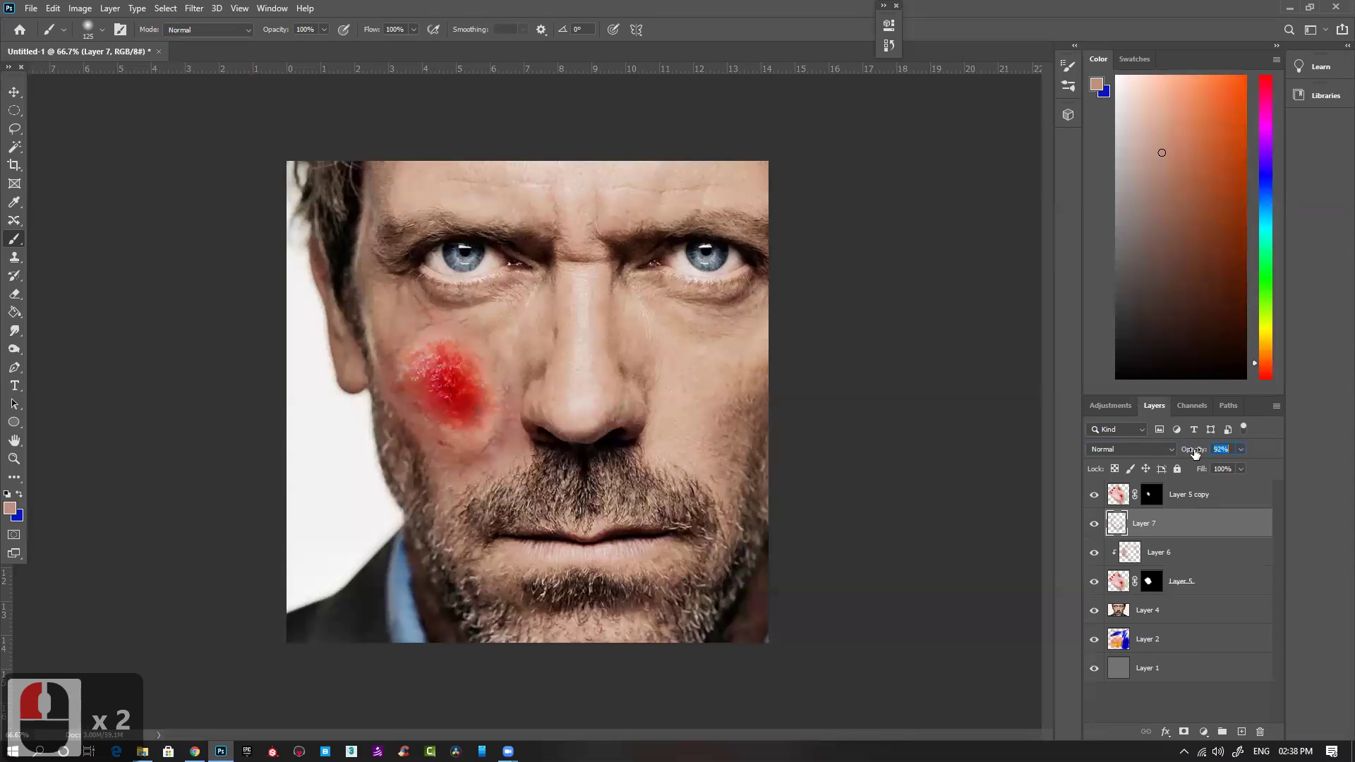
pyautogui.click(1195, 453)
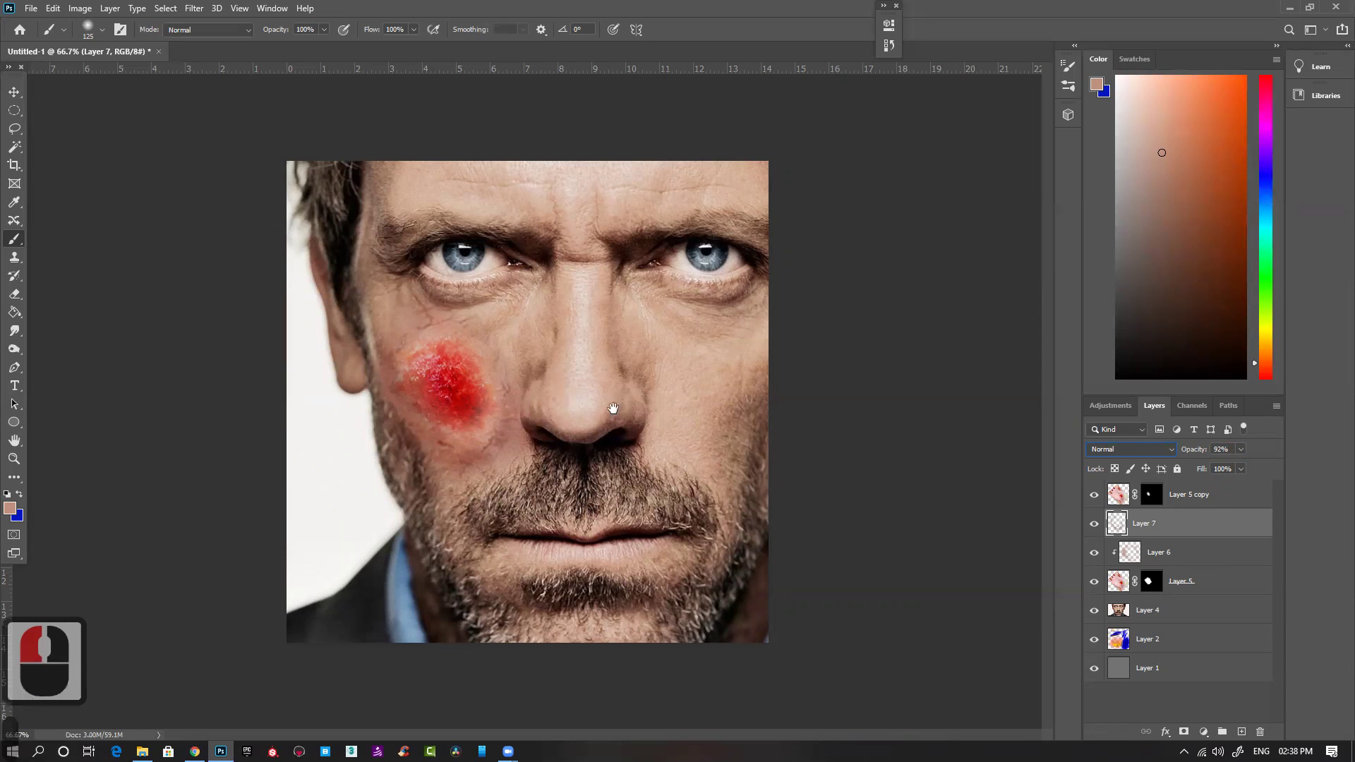
# Step: Sample the skin tone above the moustache and dab it on Layer 7 below the wound's nostril-side corner
pyautogui.keyDown('ctrl'); pyautogui.click(511, 447); pyautogui.keyUp('ctrl')
pyautogui.keyDown('ctrl'); pyautogui.click(473, 459); pyautogui.keyUp('ctrl')
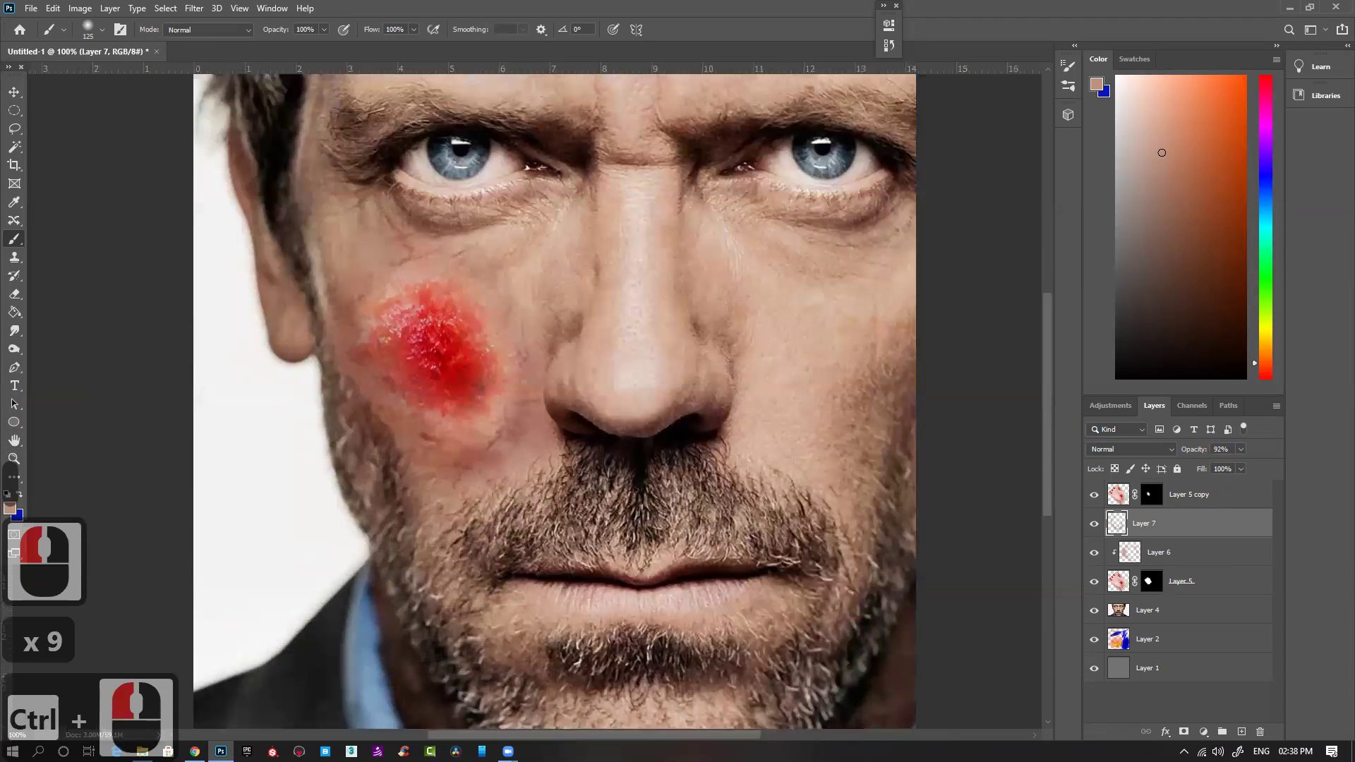
pyautogui.click(538, 315)
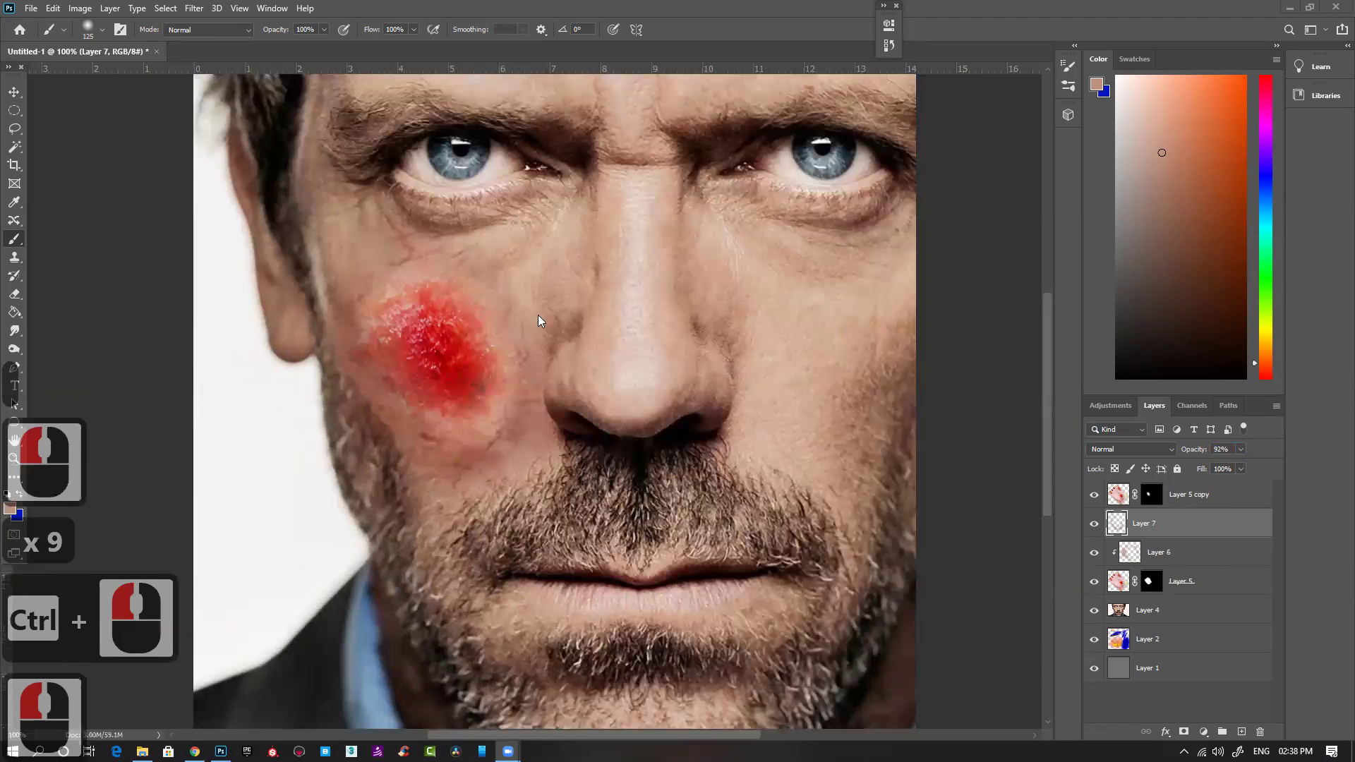
pyautogui.click(531, 327)
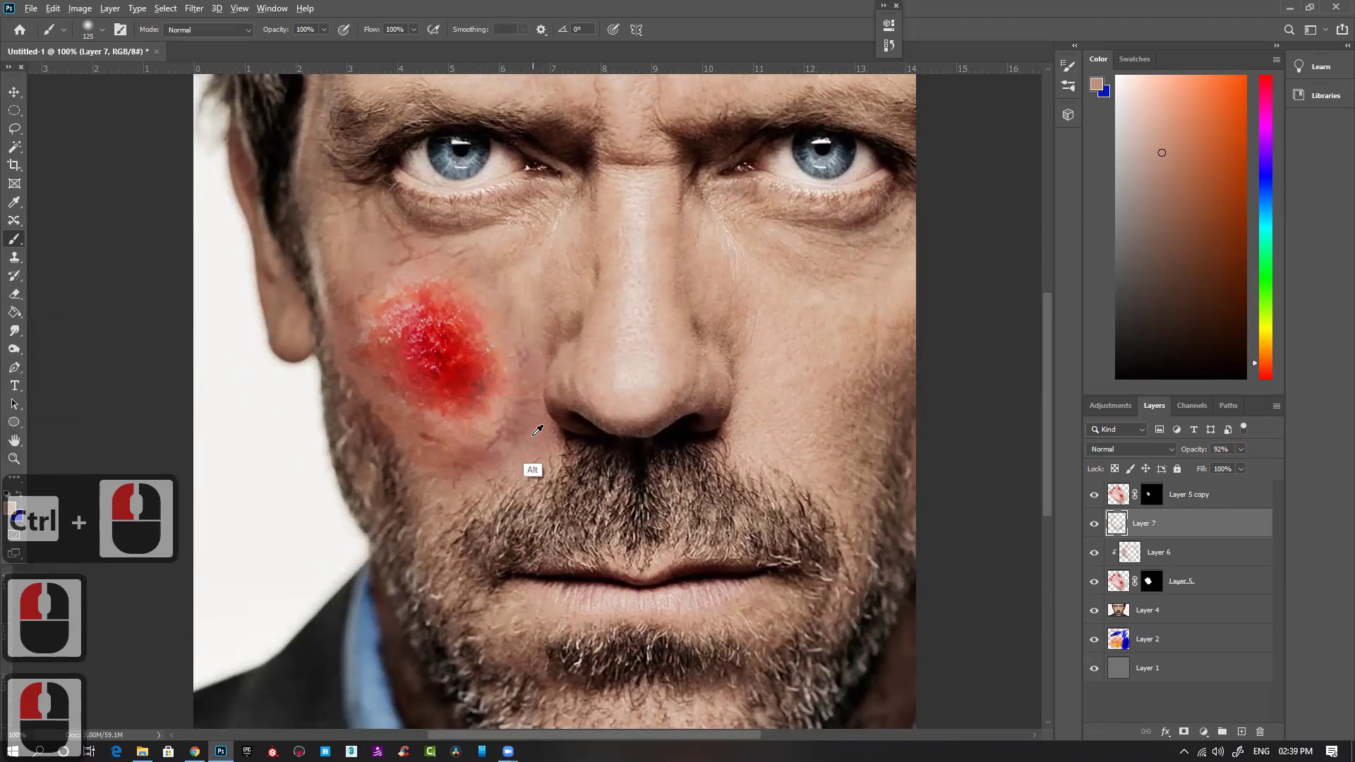
pyautogui.keyDown('alt'); pyautogui.click(534, 471); pyautogui.keyUp('alt')
pyautogui.click(510, 445)
# Step: Reduce the brush to 70 px and dab sampled skin tones on Layer 7 along the area beneath the wound
pyautogui.press('[')
pyautogui.press('[')
pyautogui.press('[')
pyautogui.press('[')
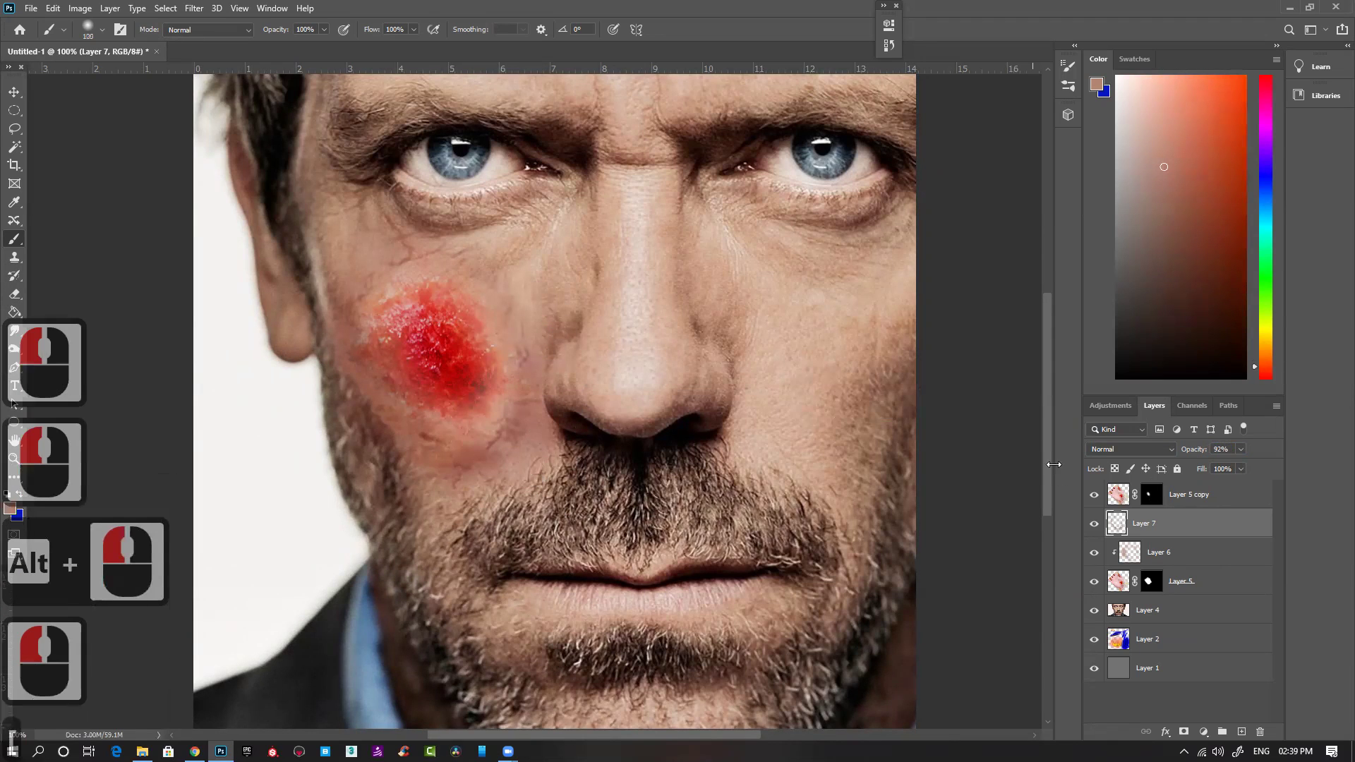
pyautogui.click(486, 423)
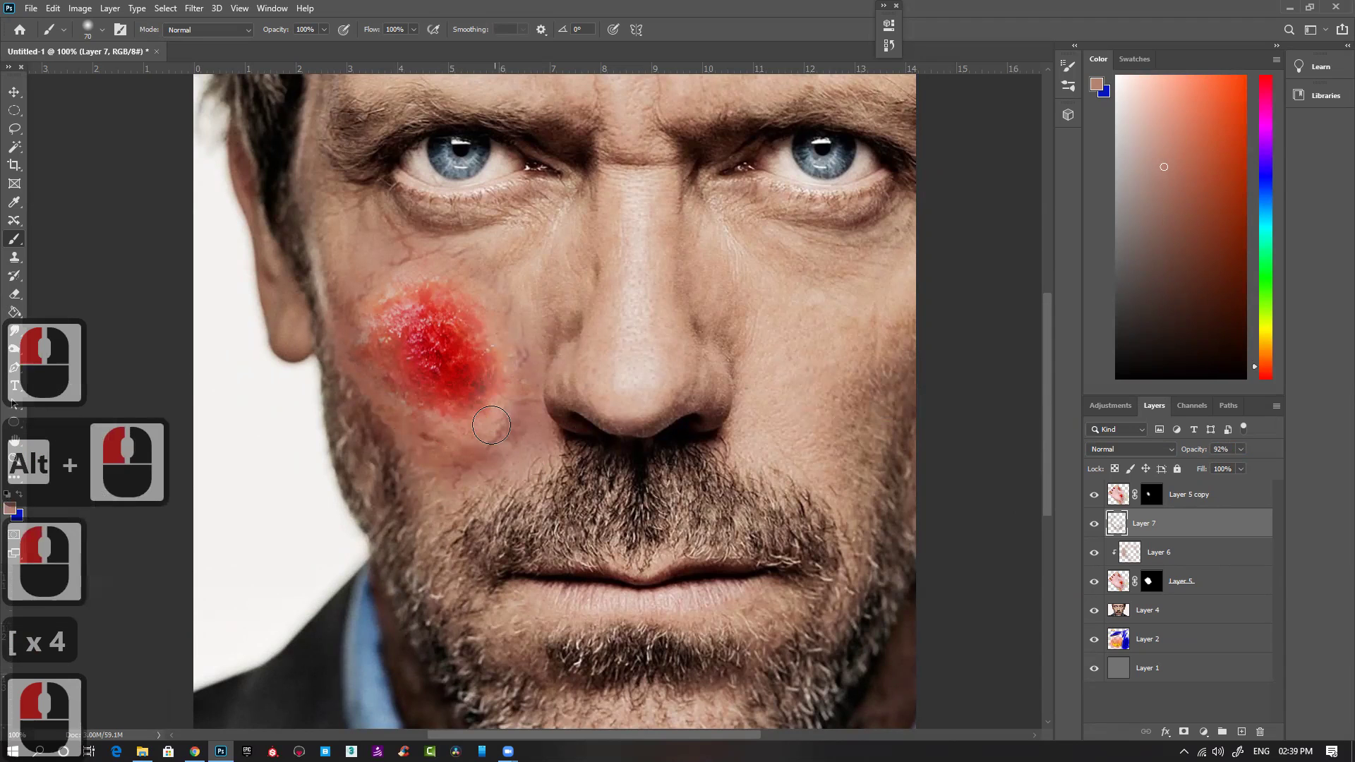
pyautogui.click(472, 431)
pyautogui.click(455, 434)
pyautogui.click(441, 434)
pyautogui.click(427, 432)
pyautogui.click(404, 431)
pyautogui.click(470, 438)
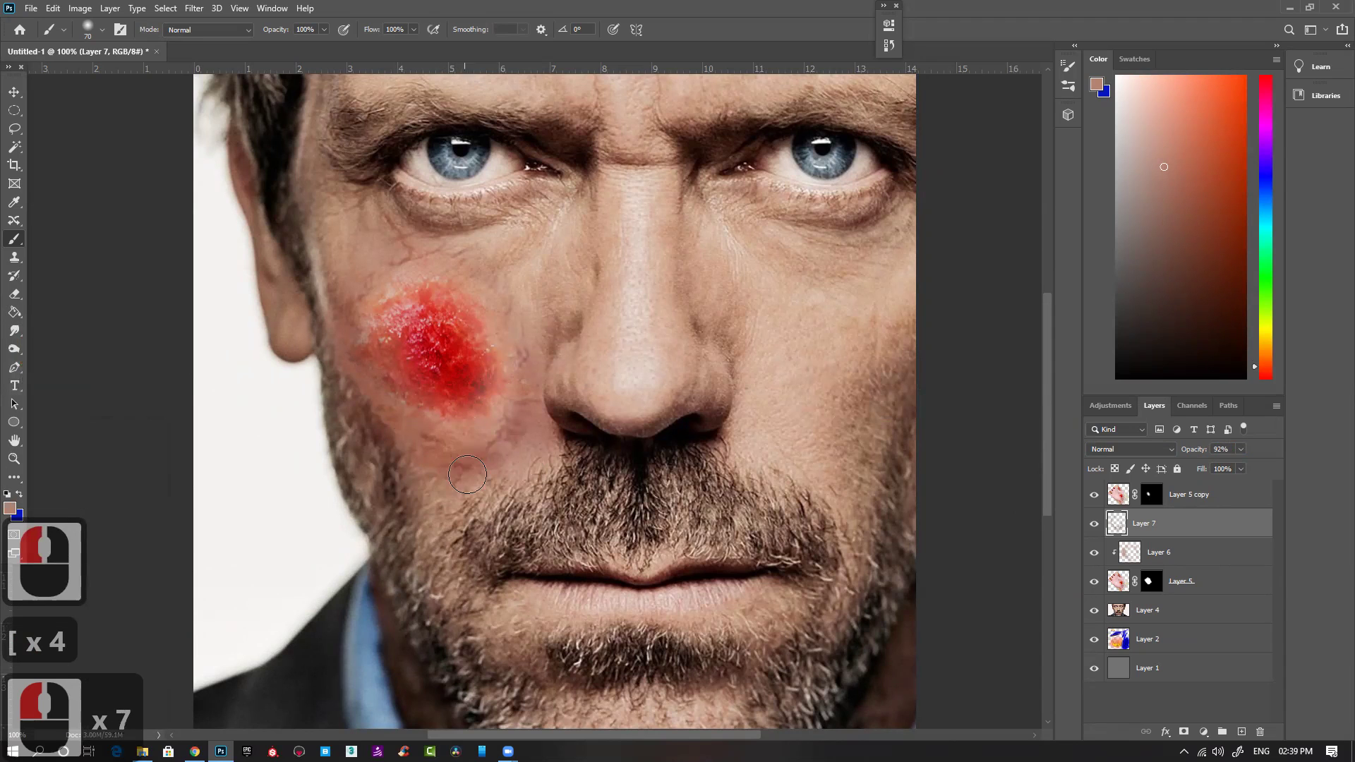
pyautogui.click(469, 471)
pyautogui.click(472, 469)
pyautogui.keyDown('alt'); pyautogui.click(490, 445); pyautogui.keyUp('alt')
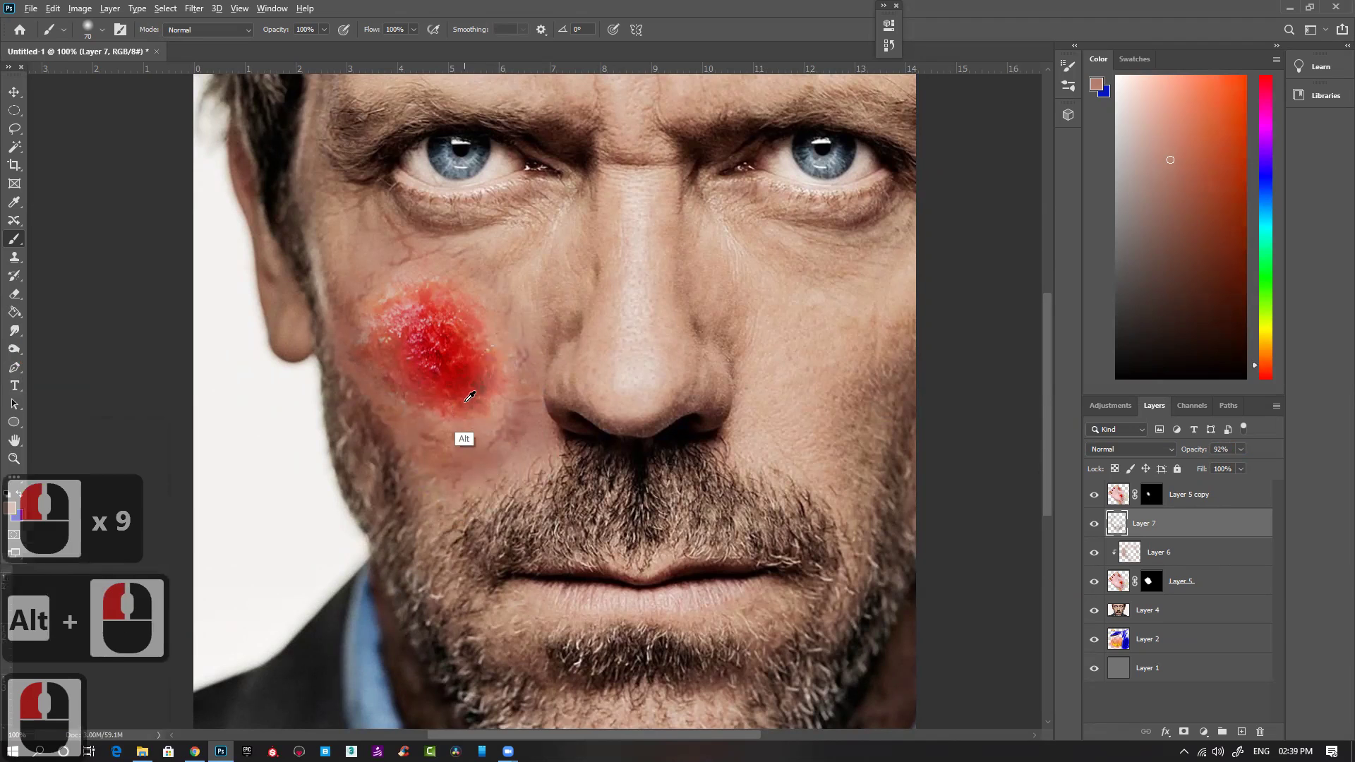
pyautogui.click(466, 433)
# Step: Sample red from the wound and paint a soft red tint on Layer 7 around its lower and side edges
pyautogui.keyDown('alt'); pyautogui.click(471, 391); pyautogui.keyUp('alt')
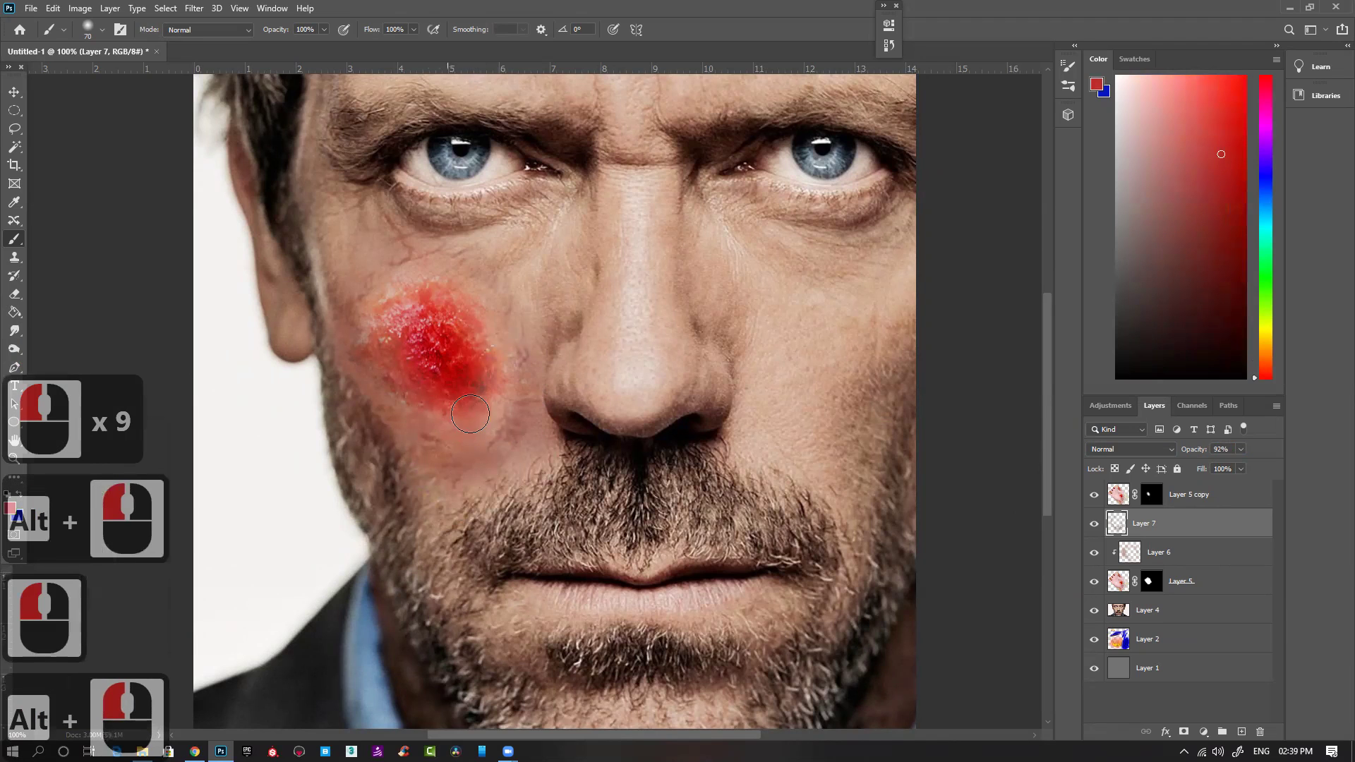
pyautogui.click(495, 359)
pyautogui.moveTo(429, 402)
pyautogui.mouseDown()
pyautogui.moveTo(399, 404)
pyautogui.moveTo(377, 380)
pyautogui.mouseUp()
pyautogui.click(466, 261)
pyautogui.moveTo(456, 425); pyautogui.dragTo(494, 421)
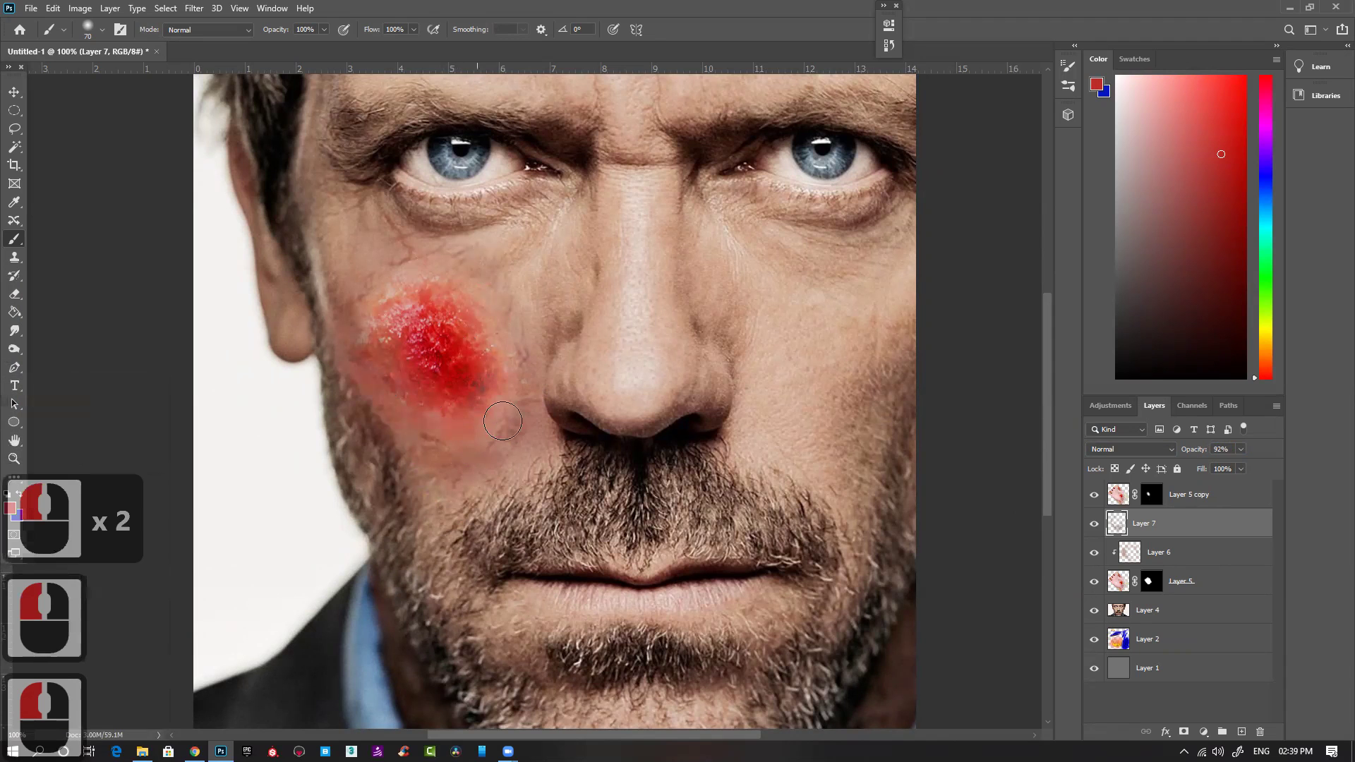
pyautogui.click(498, 420)
pyautogui.hotkey('ctrl', '-')
pyautogui.hotkey('ctrl', '-')
pyautogui.hotkey('ctrl', '-')
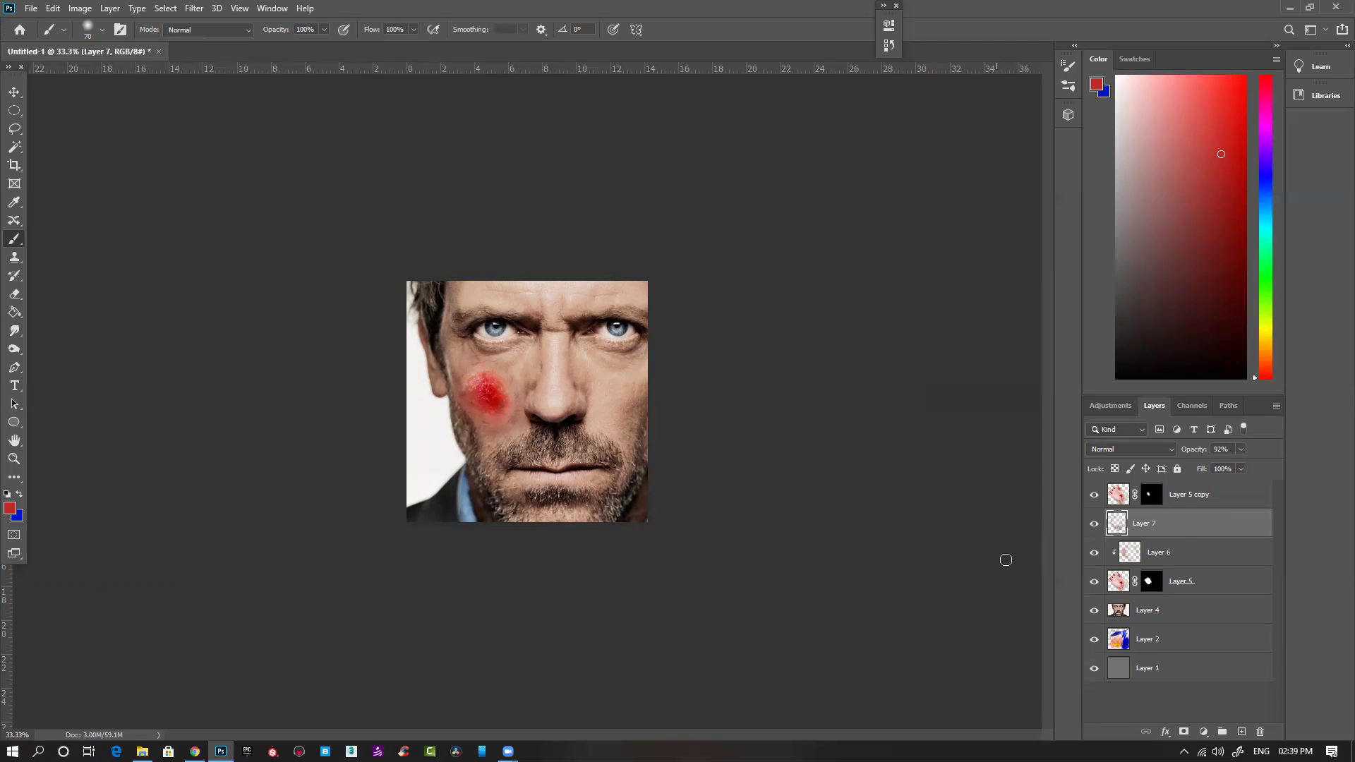
pyautogui.keyDown('ctrl'); pyautogui.click(501, 367); pyautogui.keyUp('ctrl')
pyautogui.keyDown('ctrl'); pyautogui.click(501, 366); pyautogui.keyUp('ctrl')
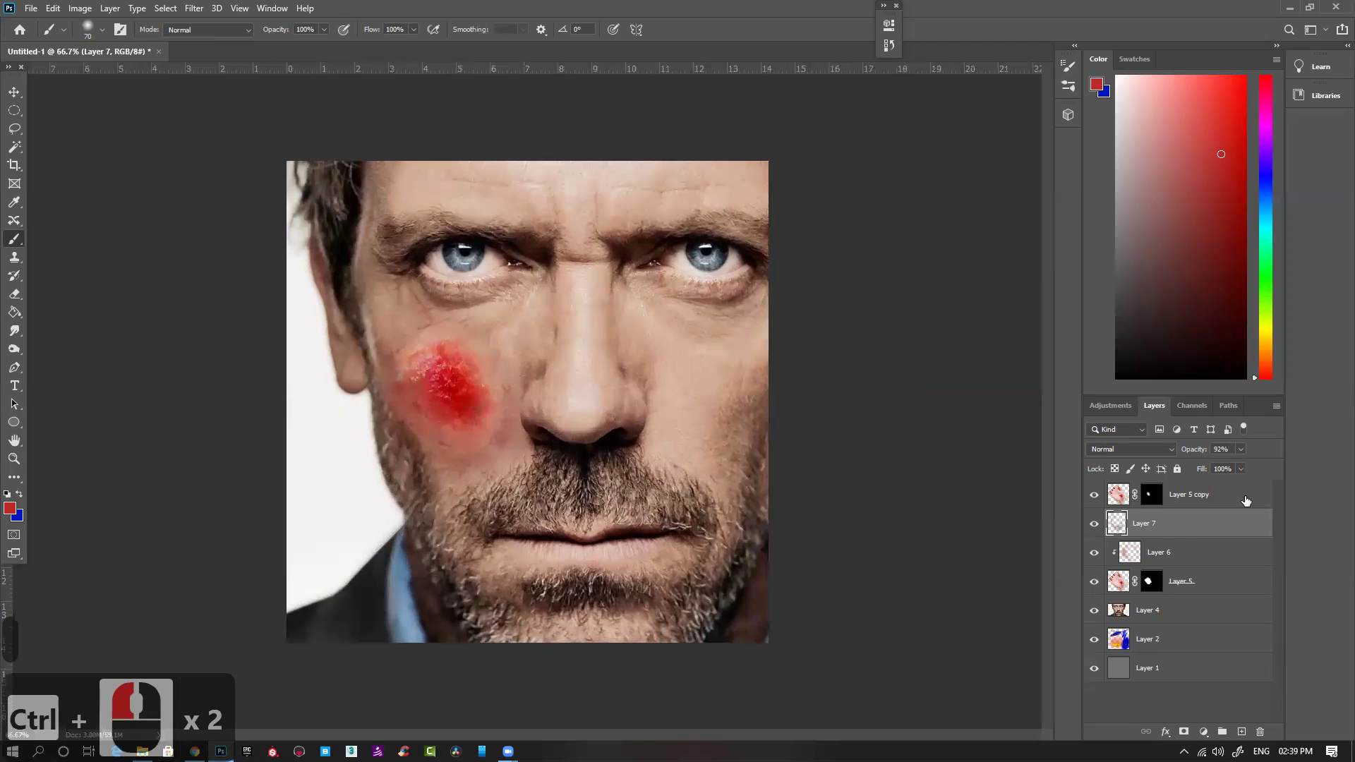
# Step: Add a new layer above Layer 5 copy and choose the Hard Round Pressure Size brush
pyautogui.click(1243, 498)
pyautogui.click(1242, 731)
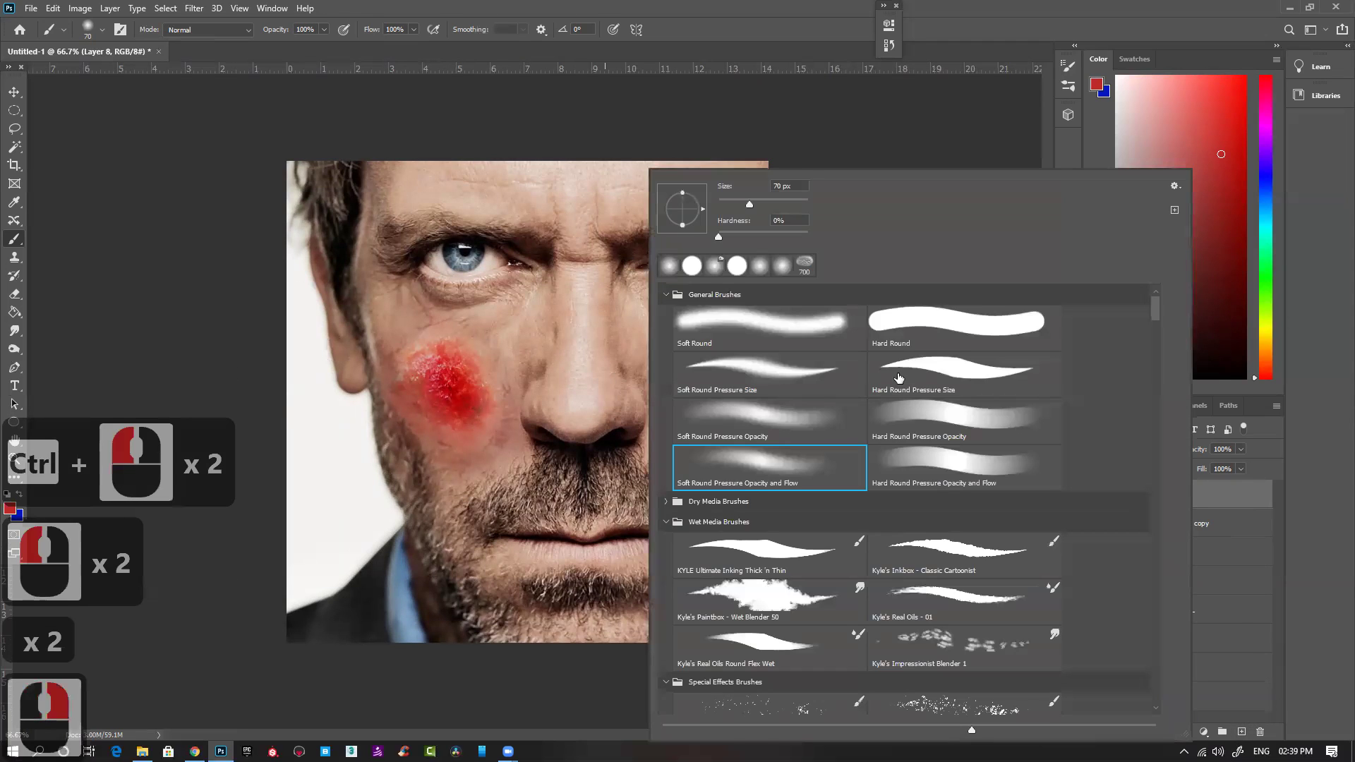
pyautogui.click(932, 360)
pyautogui.press('space')
pyautogui.click(566, 365)
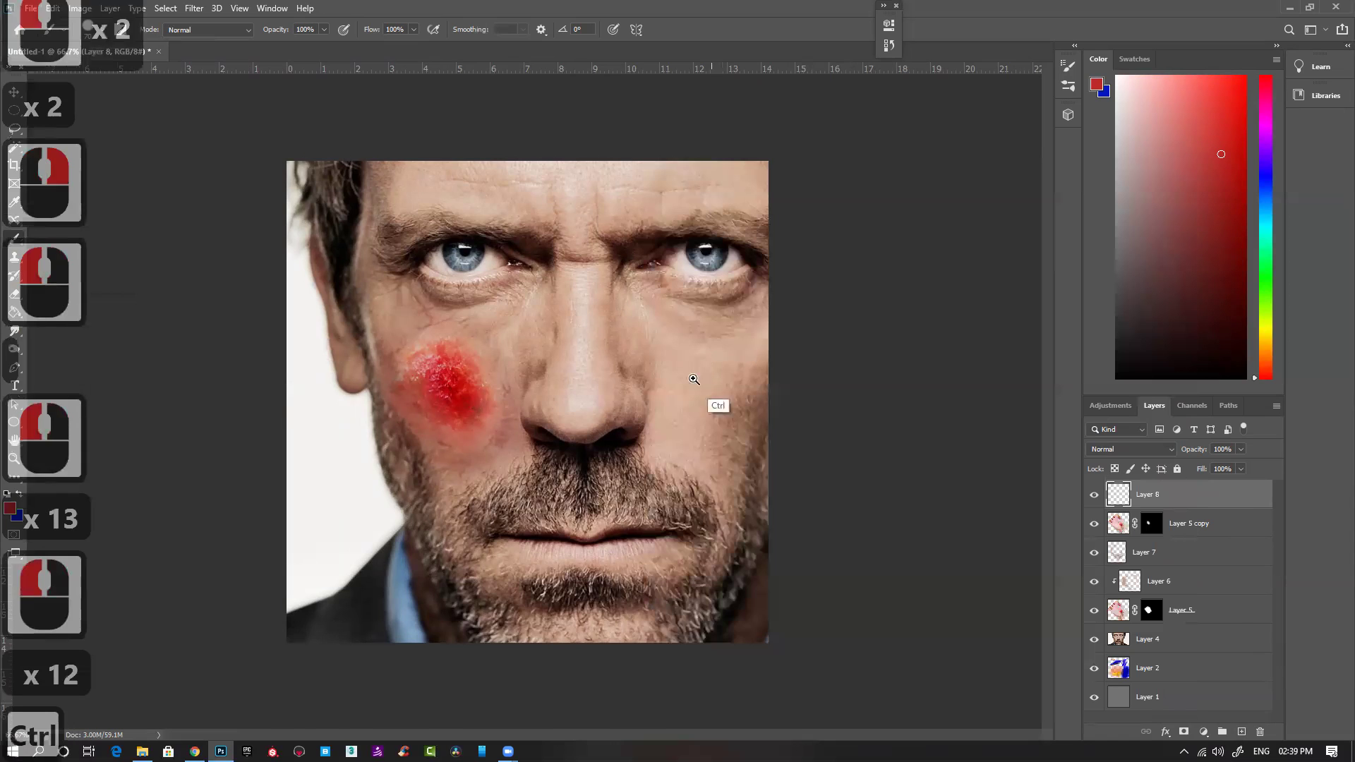
# Step: Reduce the brush to 6 px and draw a thin diagonal red cut on the unwounded cheek, undoing the unsatisfactory strokes
pyautogui.keyDown('ctrl'); pyautogui.click(691, 410); pyautogui.keyUp('ctrl')
pyautogui.moveTo(540, 322)
pyautogui.mouseDown()
pyautogui.moveTo(763, 308)
pyautogui.moveTo(411, 366)
pyautogui.moveTo(290, 407)
pyautogui.moveTo(305, 415)
pyautogui.moveTo(305, 396)
pyautogui.moveTo(290, 408)
pyautogui.moveTo(244, 361)
pyautogui.moveTo(387, 471)
pyautogui.mouseUp()
pyautogui.press('[')
pyautogui.press('[')
pyautogui.press('[')
pyautogui.press('[')
pyautogui.press('[')
pyautogui.press('[')
pyautogui.press('[')
pyautogui.press('[')
pyautogui.press('[')
pyautogui.press('[')
pyautogui.press('[')
pyautogui.press('[')
pyautogui.press('[')
pyautogui.press('[')
pyautogui.hotkey('ctrl', 'z')
pyautogui.moveTo(292, 403); pyautogui.dragTo(370, 499)
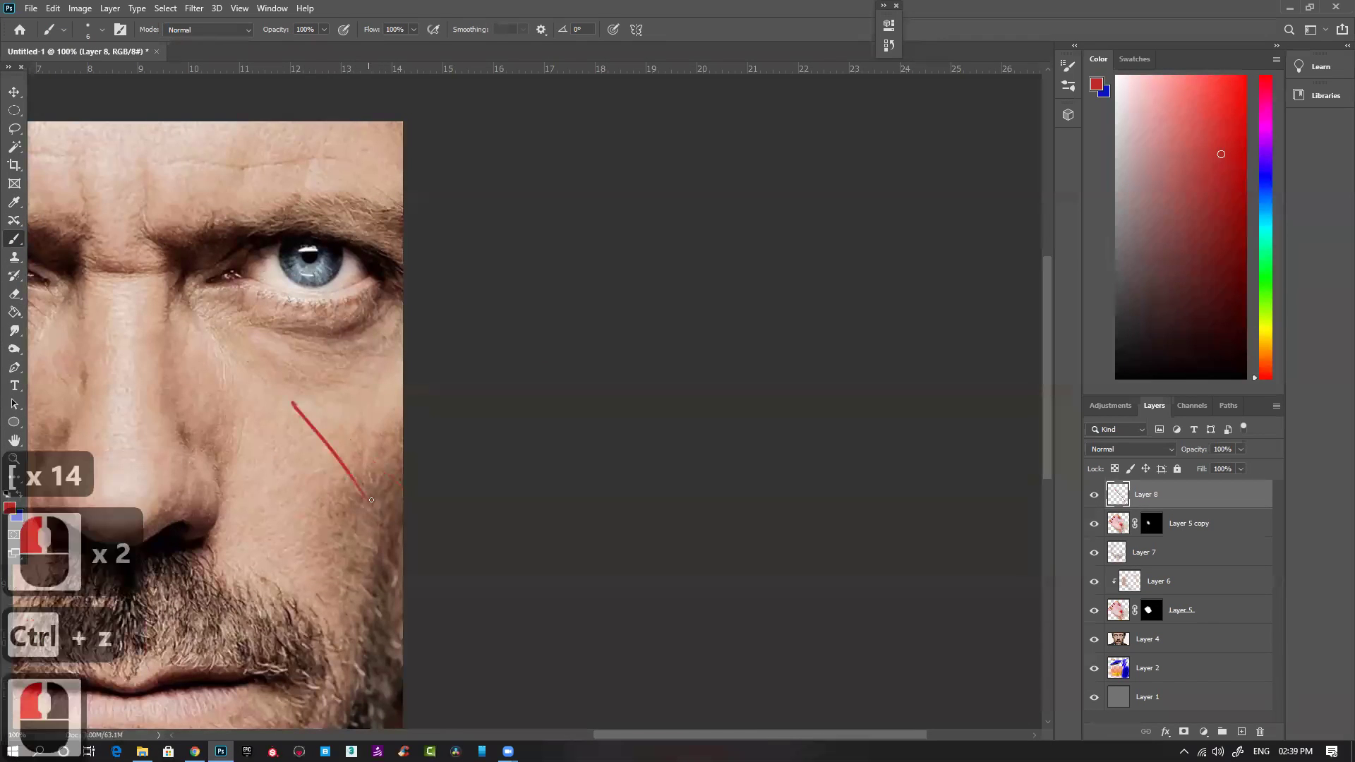
pyautogui.hotkey('ctrl', 'z')
pyautogui.moveTo(293, 399)
pyautogui.mouseDown()
pyautogui.moveTo(335, 469)
pyautogui.moveTo(467, 432)
pyautogui.mouseUp()
# Step: Add a Bevel & Emboss effect to the cut's layer and set its light angle to 146° with 0° altitude
pyautogui.keyDown('ctrl'); pyautogui.click(330, 420); pyautogui.keyUp('ctrl')
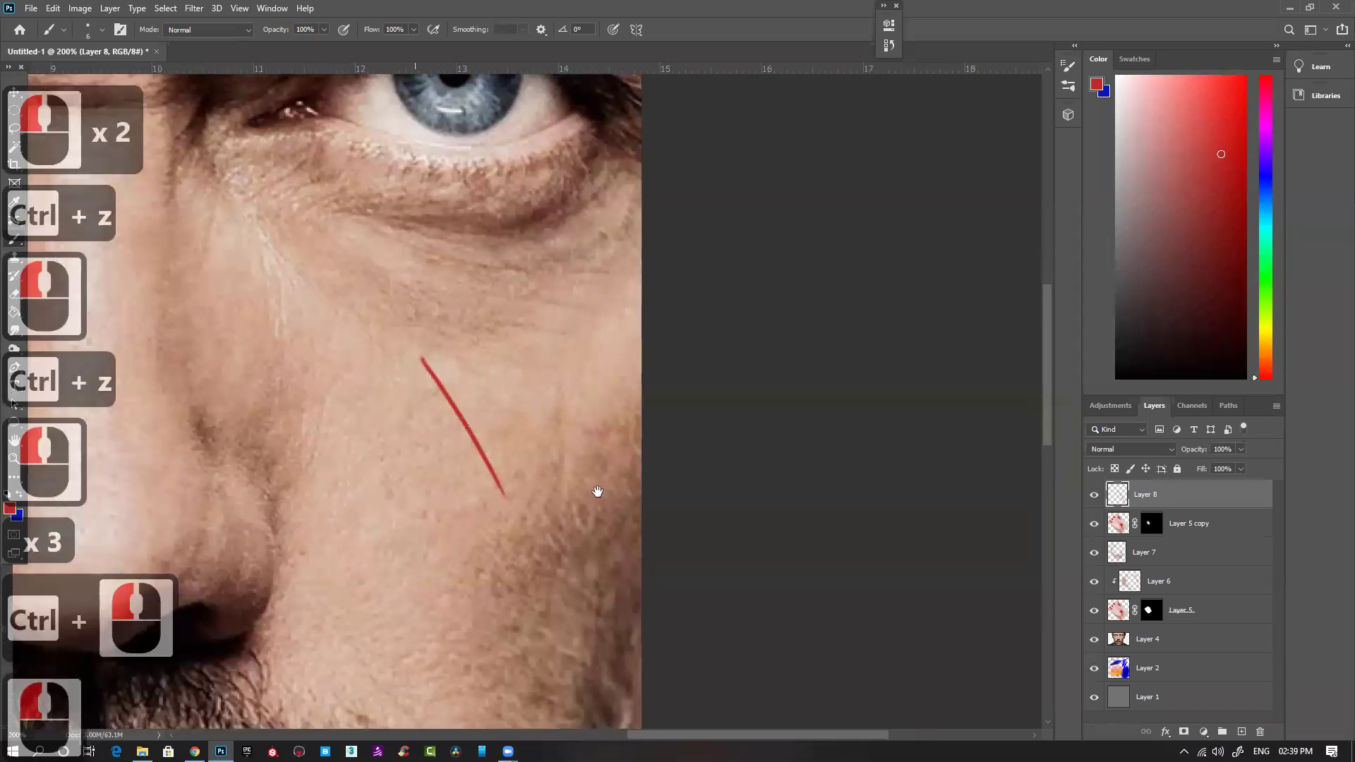
pyautogui.moveTo(599, 490); pyautogui.dragTo(679, 478)
pyautogui.click(1166, 732)
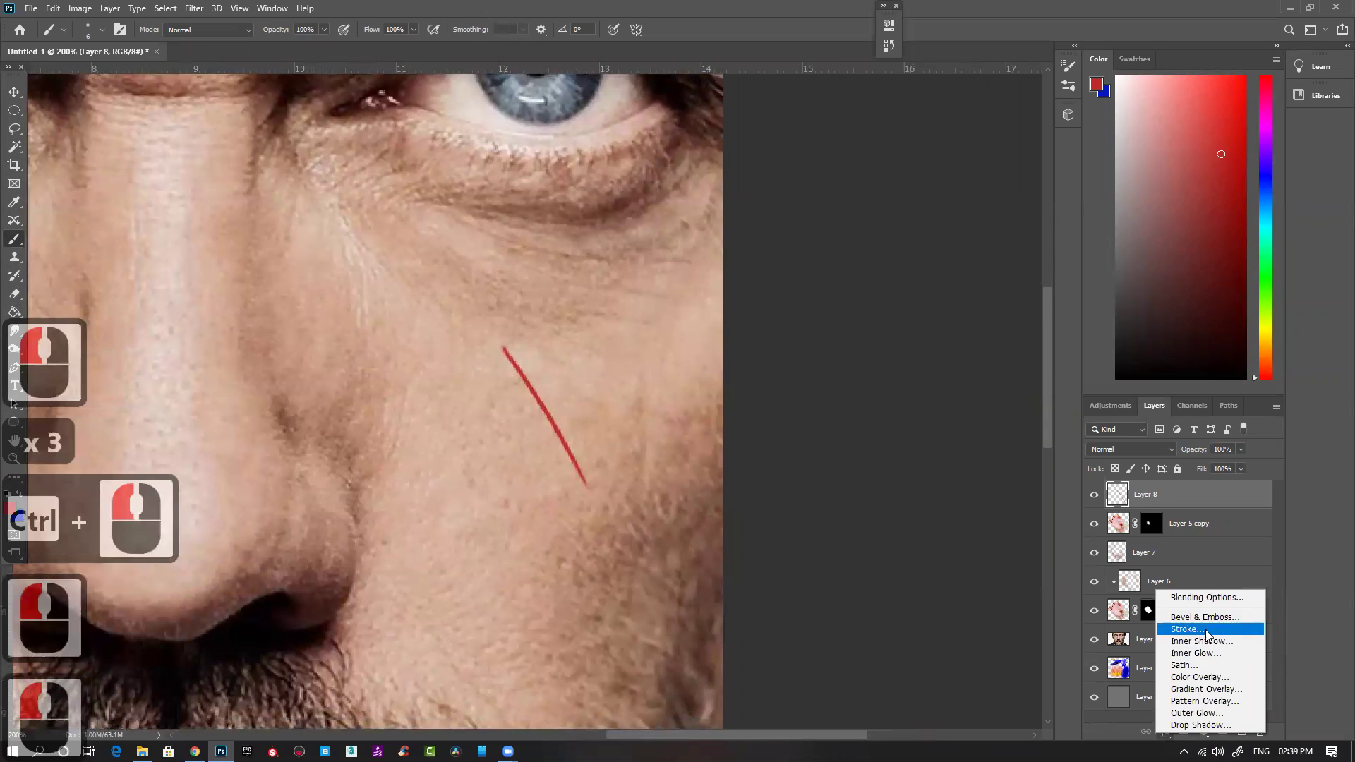
pyautogui.click(1063, 573)
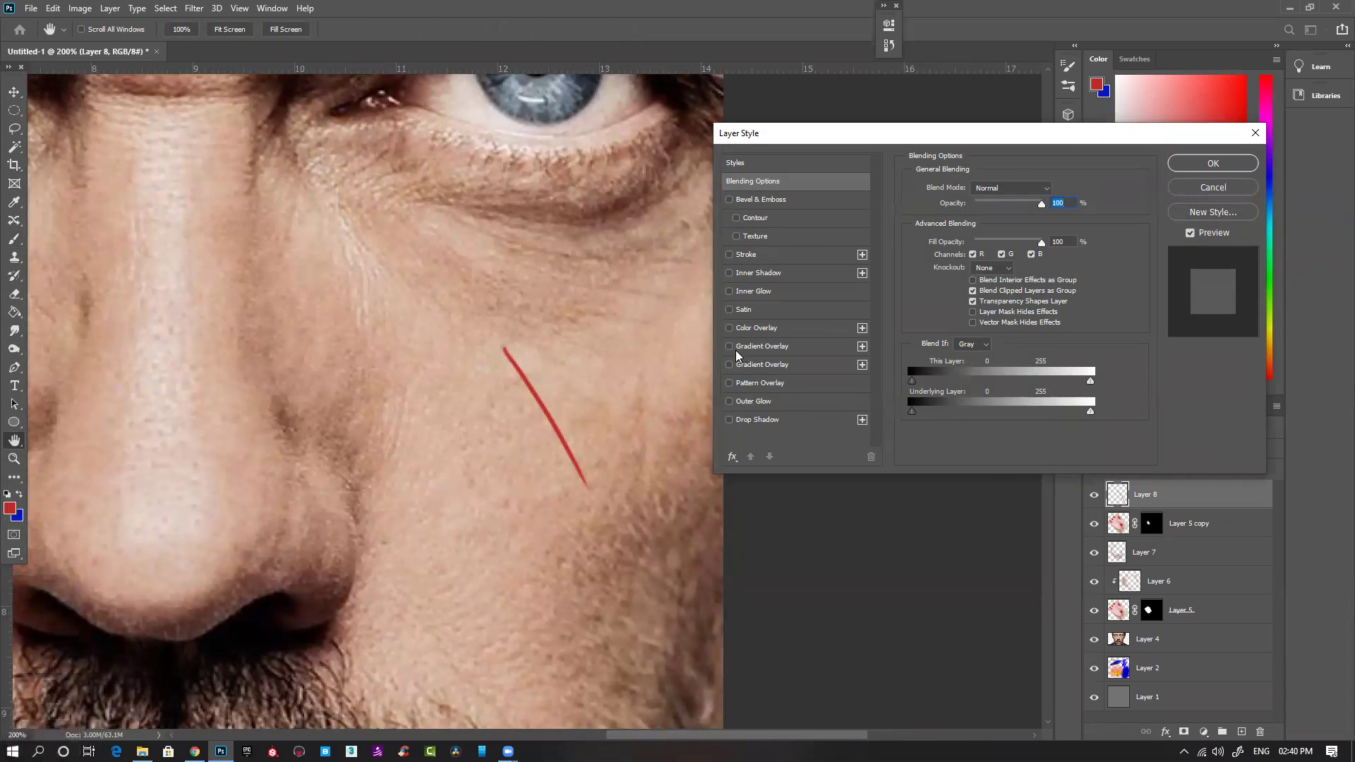
pyautogui.click(746, 204)
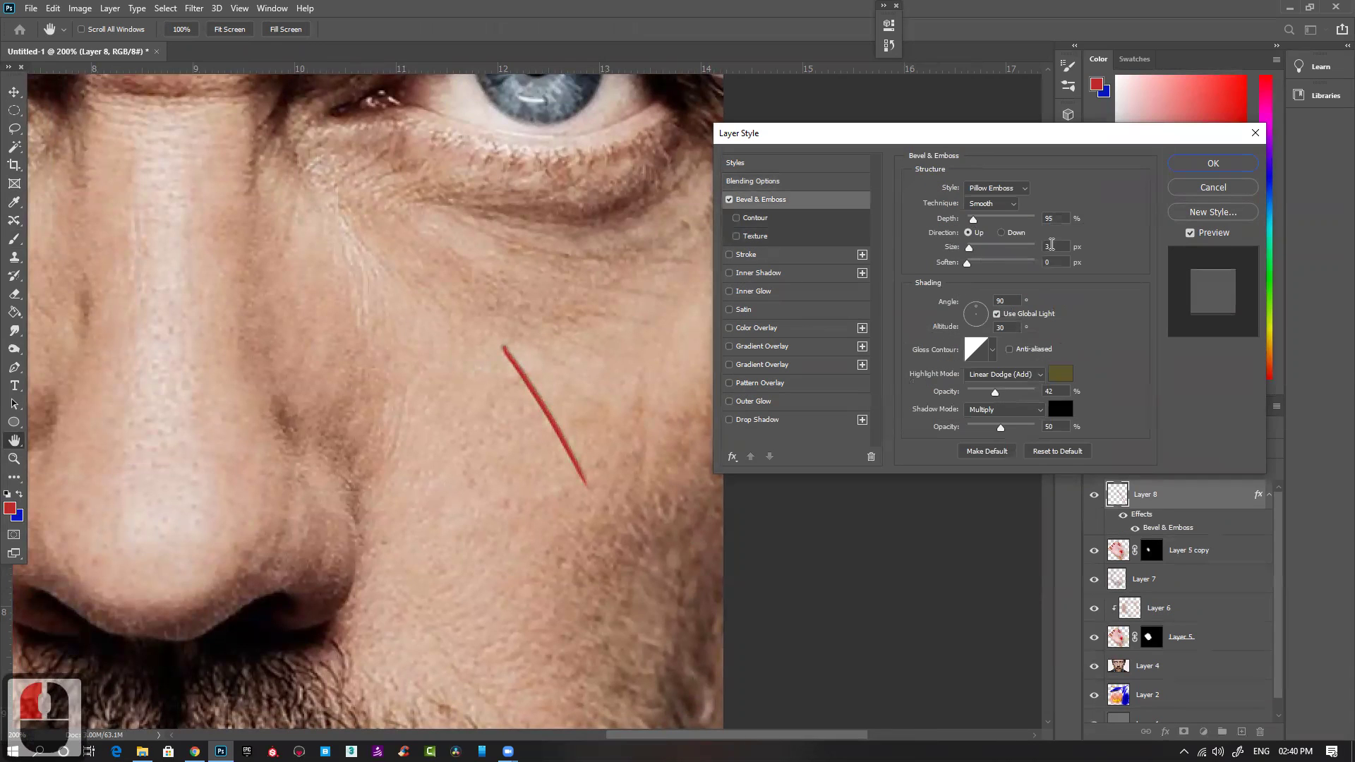
pyautogui.click(988, 310)
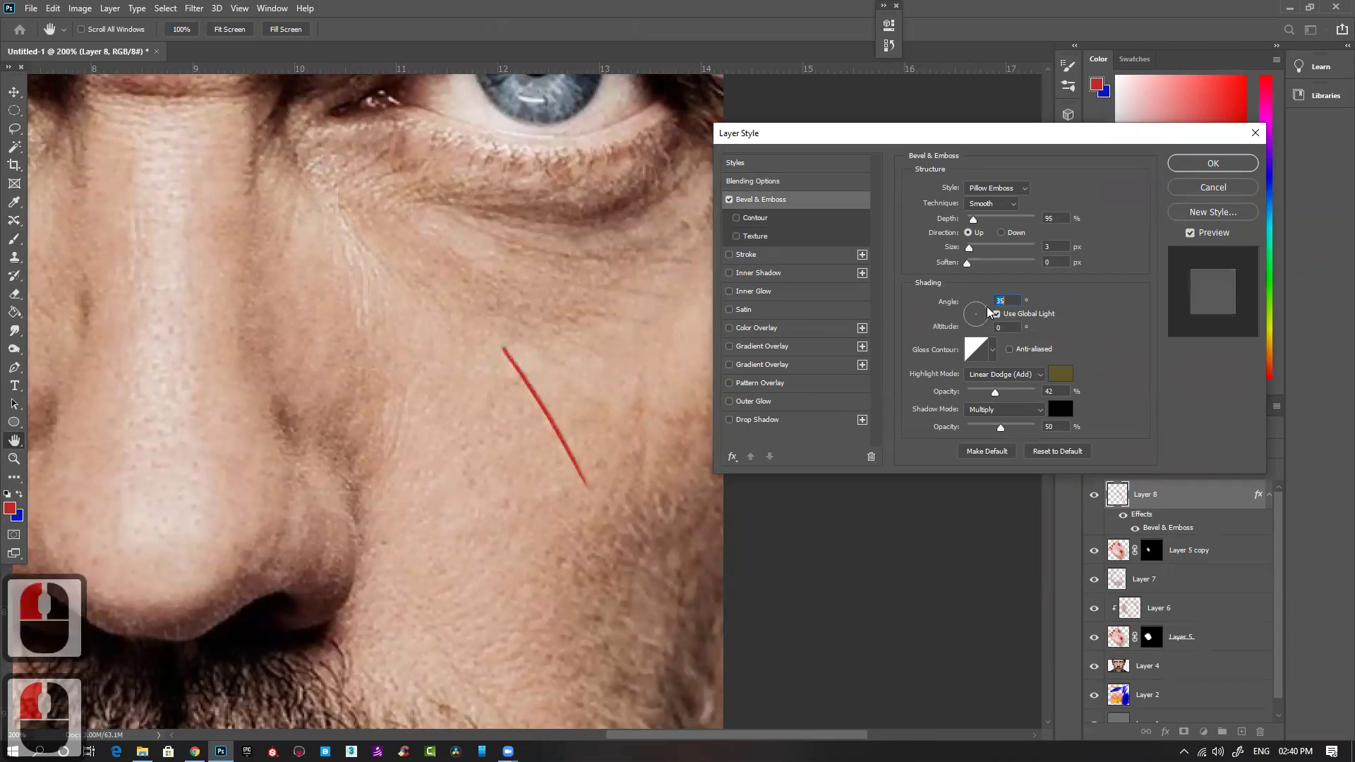
pyautogui.moveTo(969, 322); pyautogui.dragTo(970, 317)
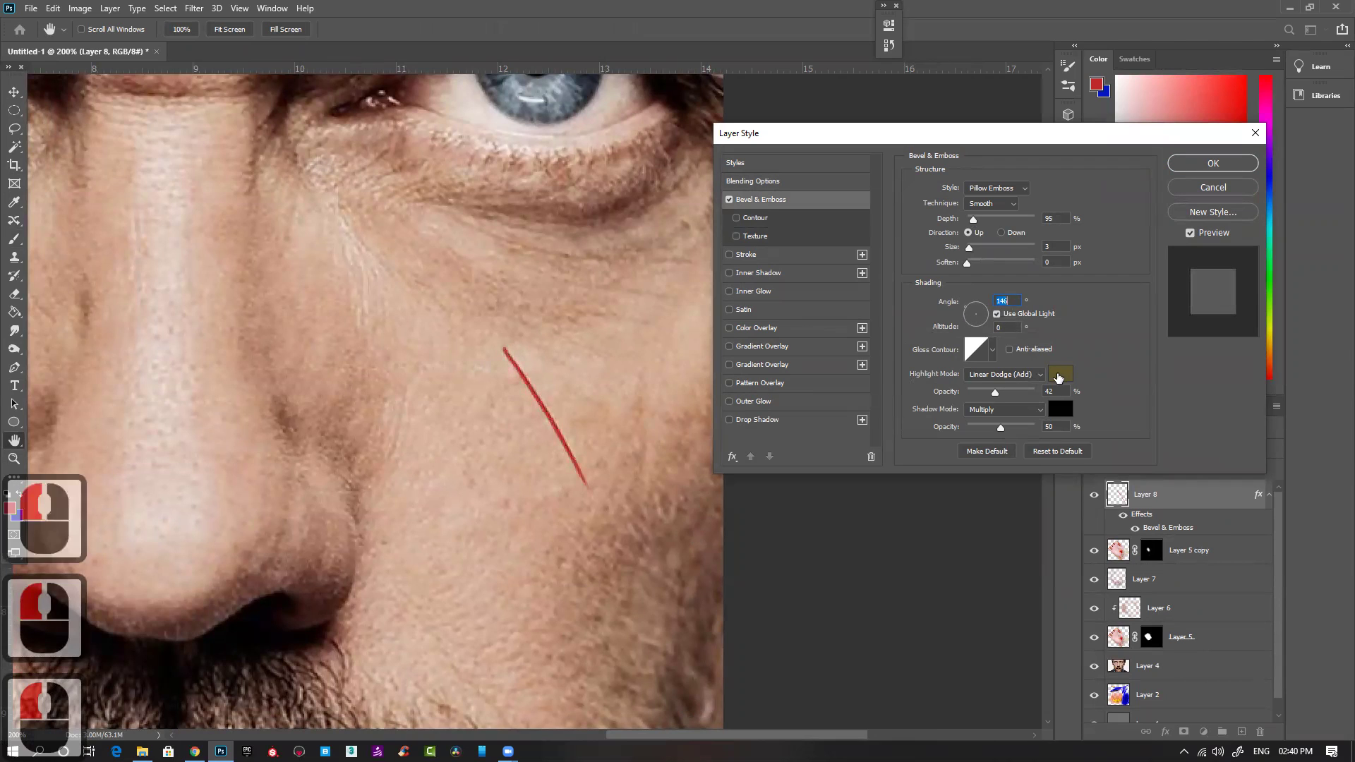
# Step: Set the bevel's highlight color to the skin tone debea7 sampled beside the cut and its depth to 740%
pyautogui.doubleClick(1055, 374)
pyautogui.click(551, 386)
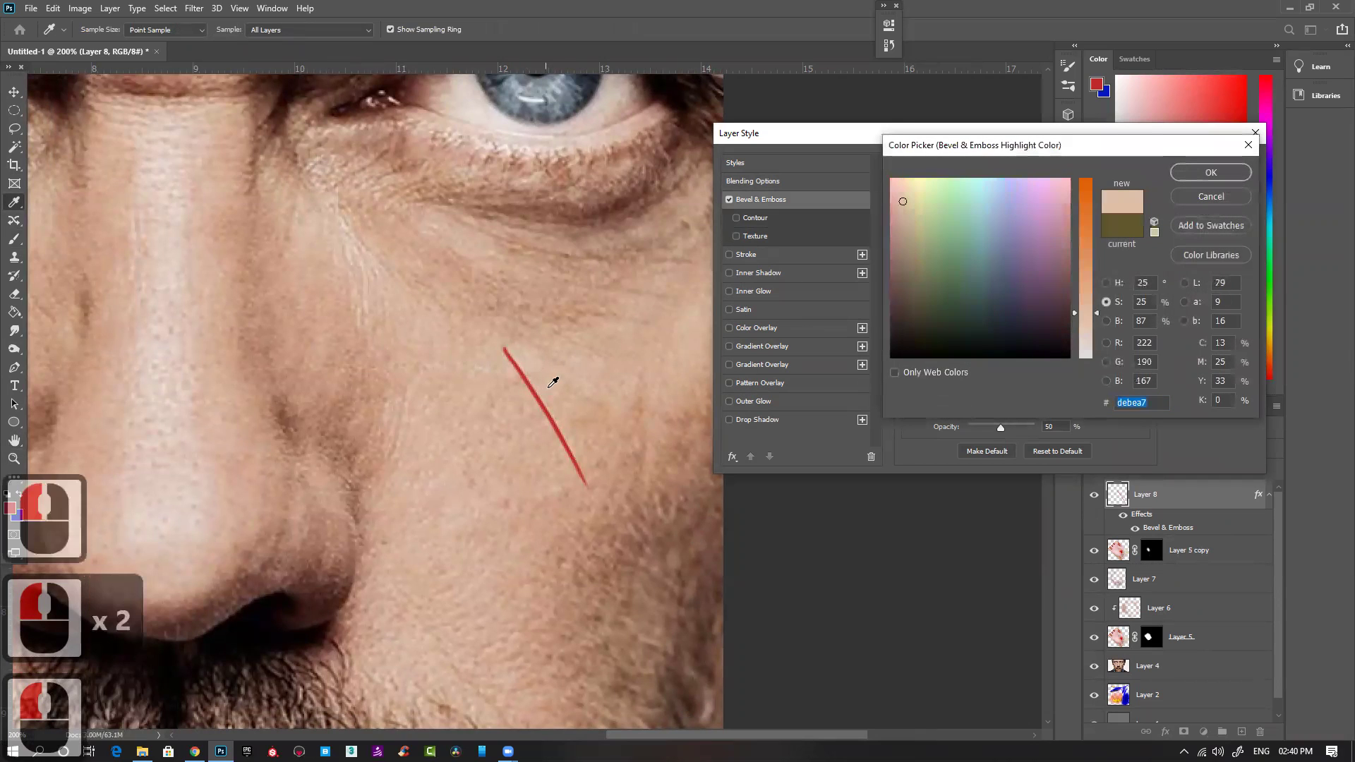
pyautogui.click(1211, 172)
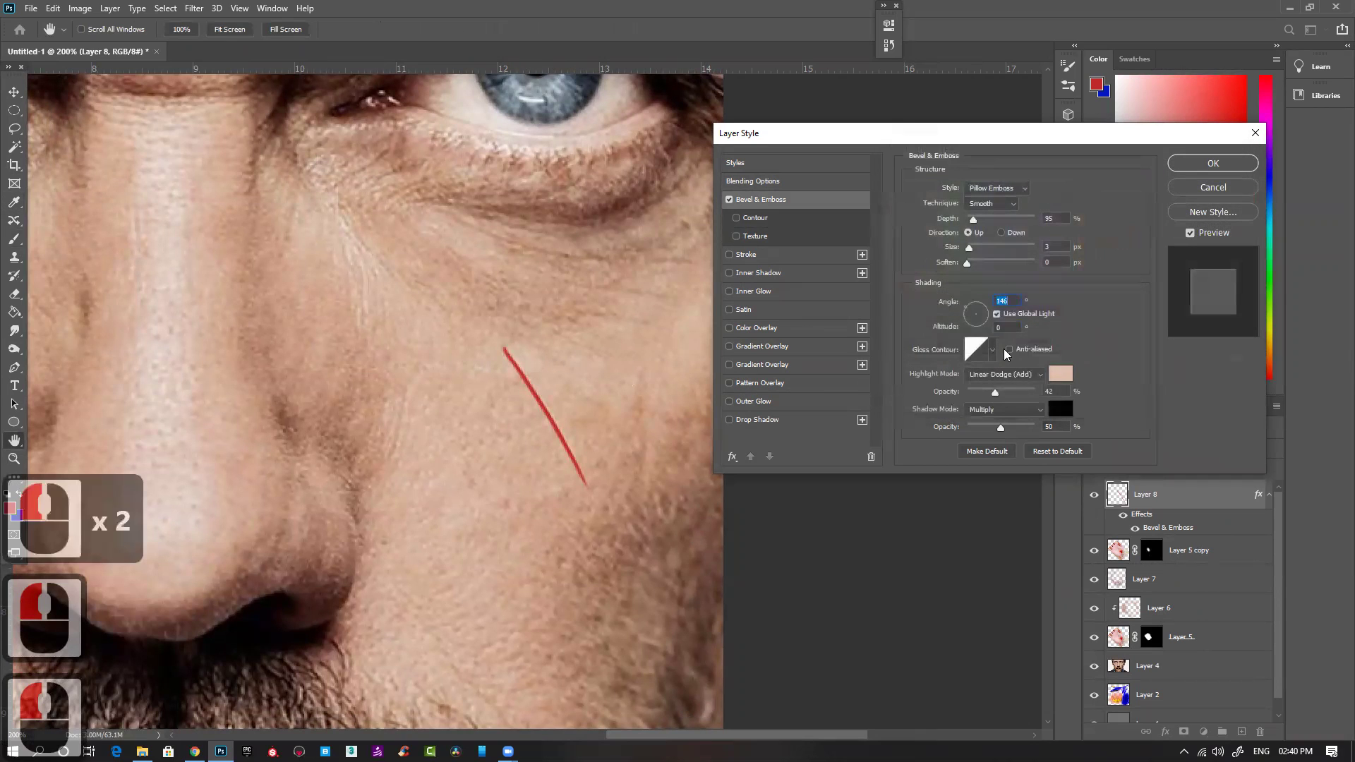
pyautogui.moveTo(976, 221); pyautogui.dragTo(1010, 238)
# Step: Try other light directions for the bevel and set the angle to 135° with 0° altitude
pyautogui.click(982, 308)
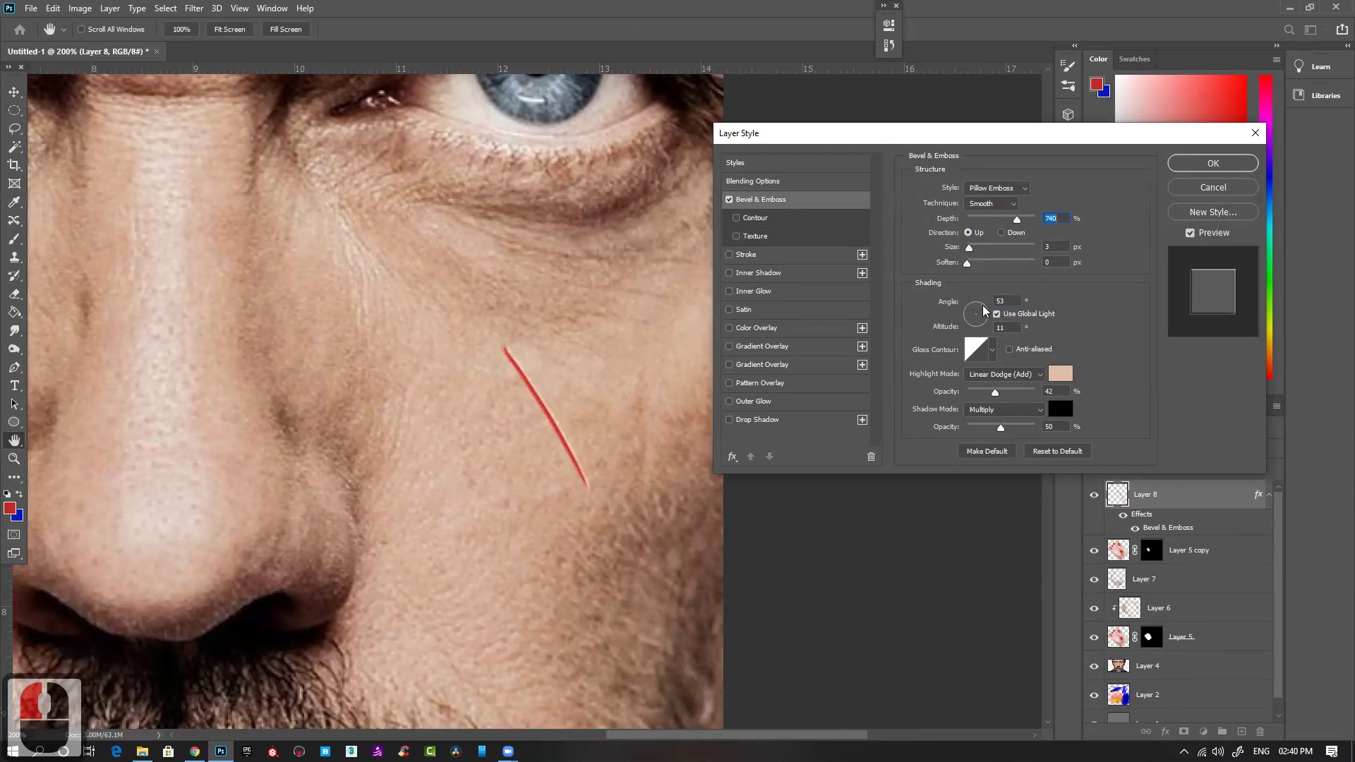
pyautogui.click(983, 304)
pyautogui.click(968, 319)
pyautogui.moveTo(968, 316); pyautogui.dragTo(967, 308)
pyautogui.click(974, 309)
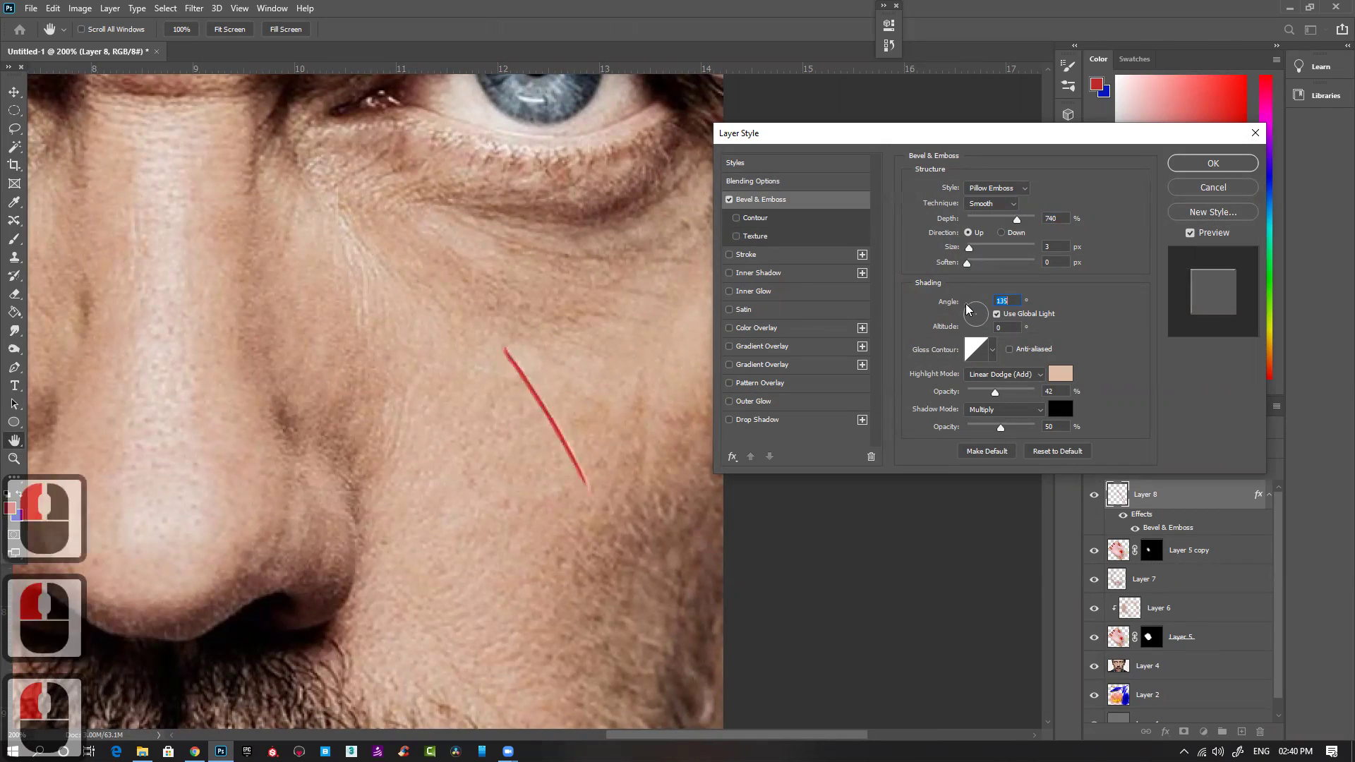
# Step: Try the Chisel Hard bevel technique and switch it to Chisel Soft
pyautogui.click(992, 203)
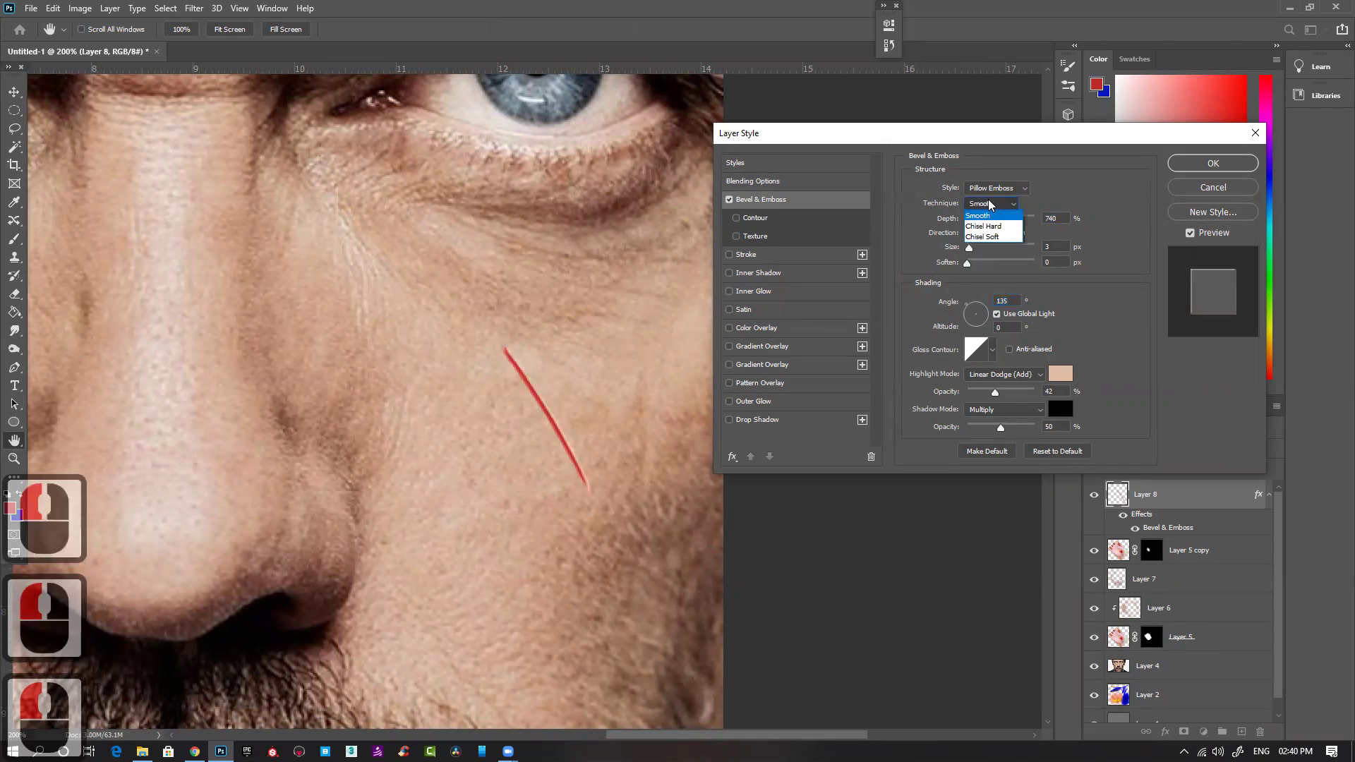
pyautogui.click(993, 227)
pyautogui.click(992, 204)
pyautogui.click(995, 239)
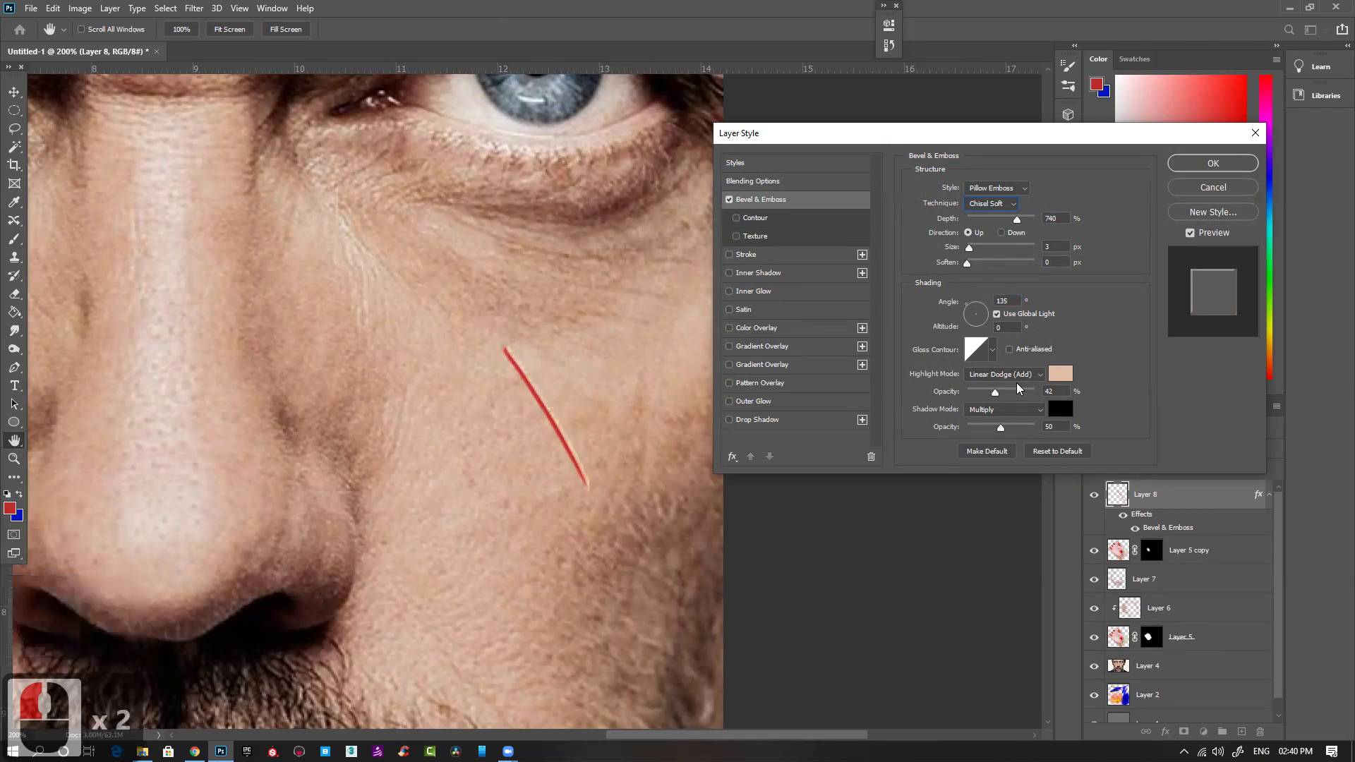
# Step: Apply the bevel with size and soften both at 4 px, and compare the cut's layer hidden and shown
pyautogui.moveTo(970, 252)
pyautogui.mouseDown()
pyautogui.moveTo(991, 252)
pyautogui.moveTo(970, 252)
pyautogui.mouseUp()
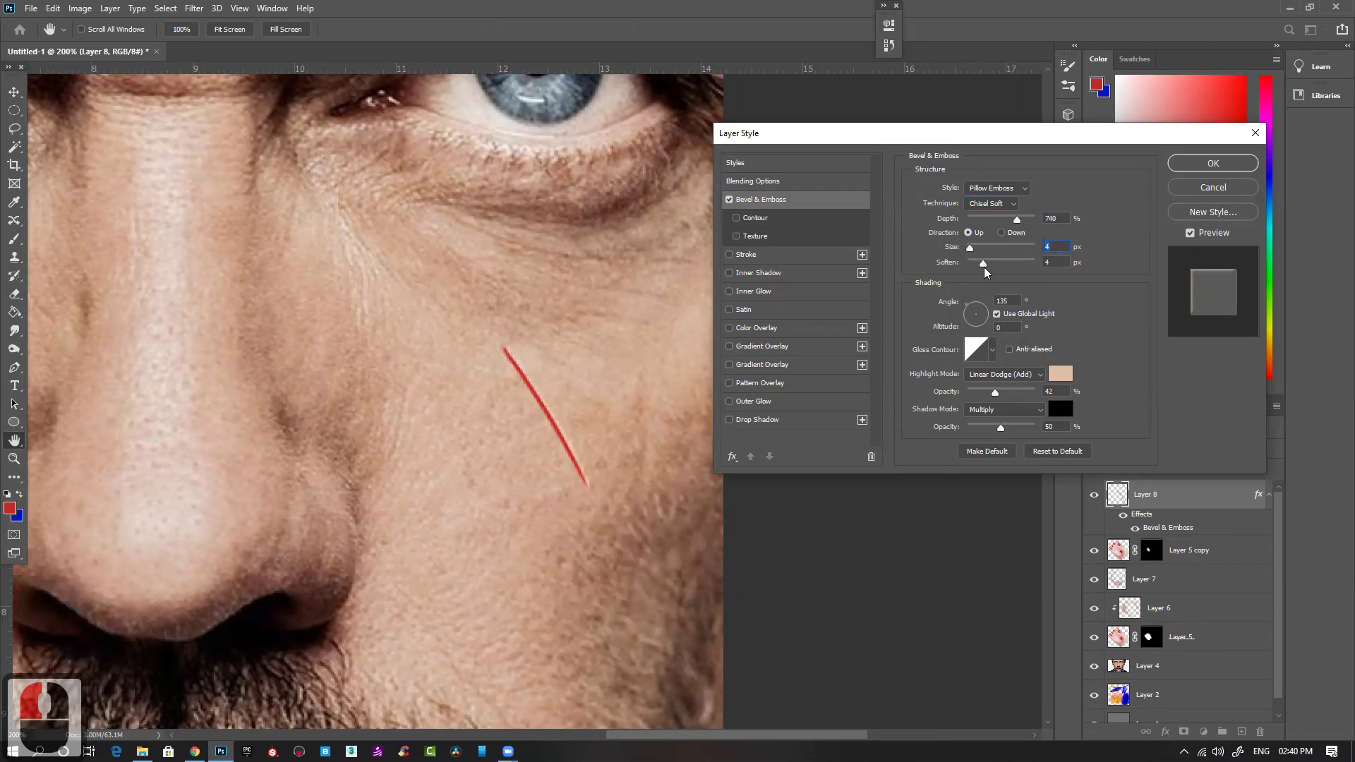
pyautogui.click(984, 267)
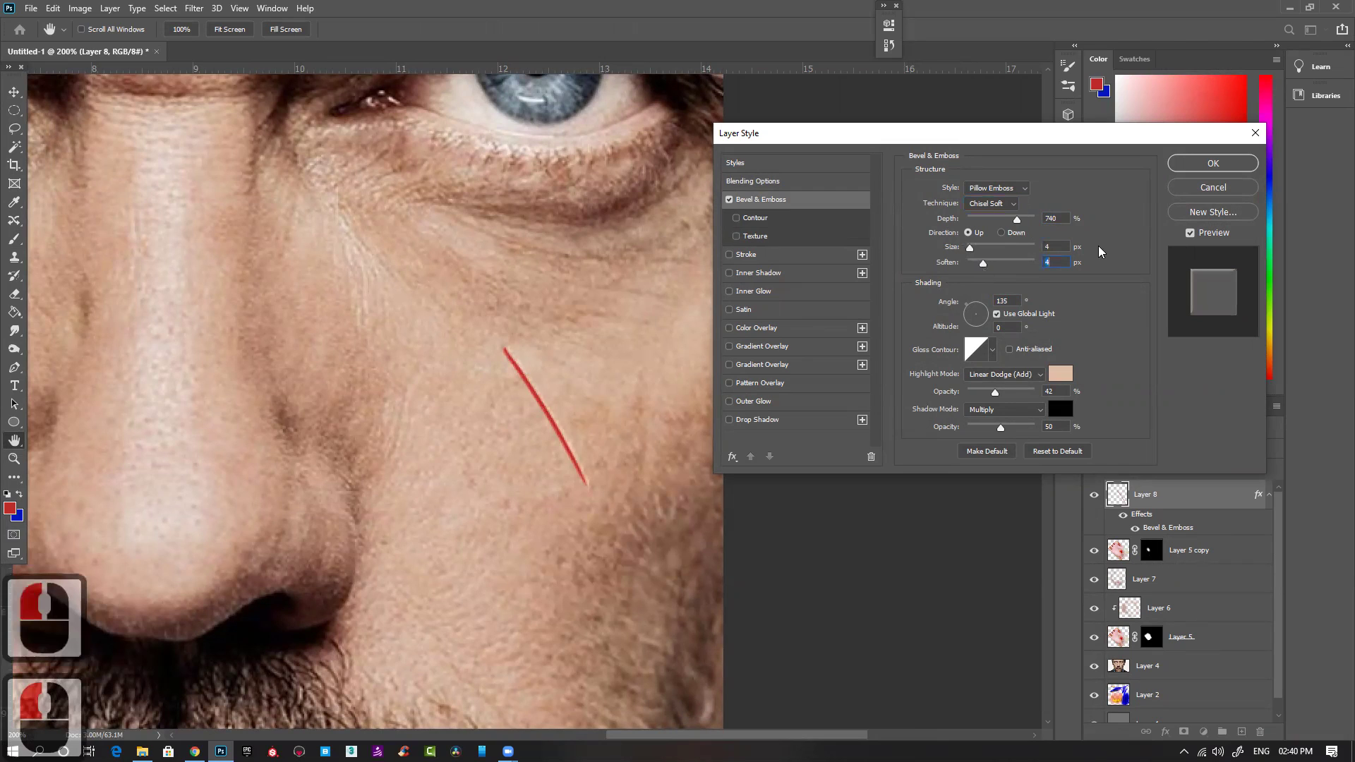
pyautogui.click(1213, 163)
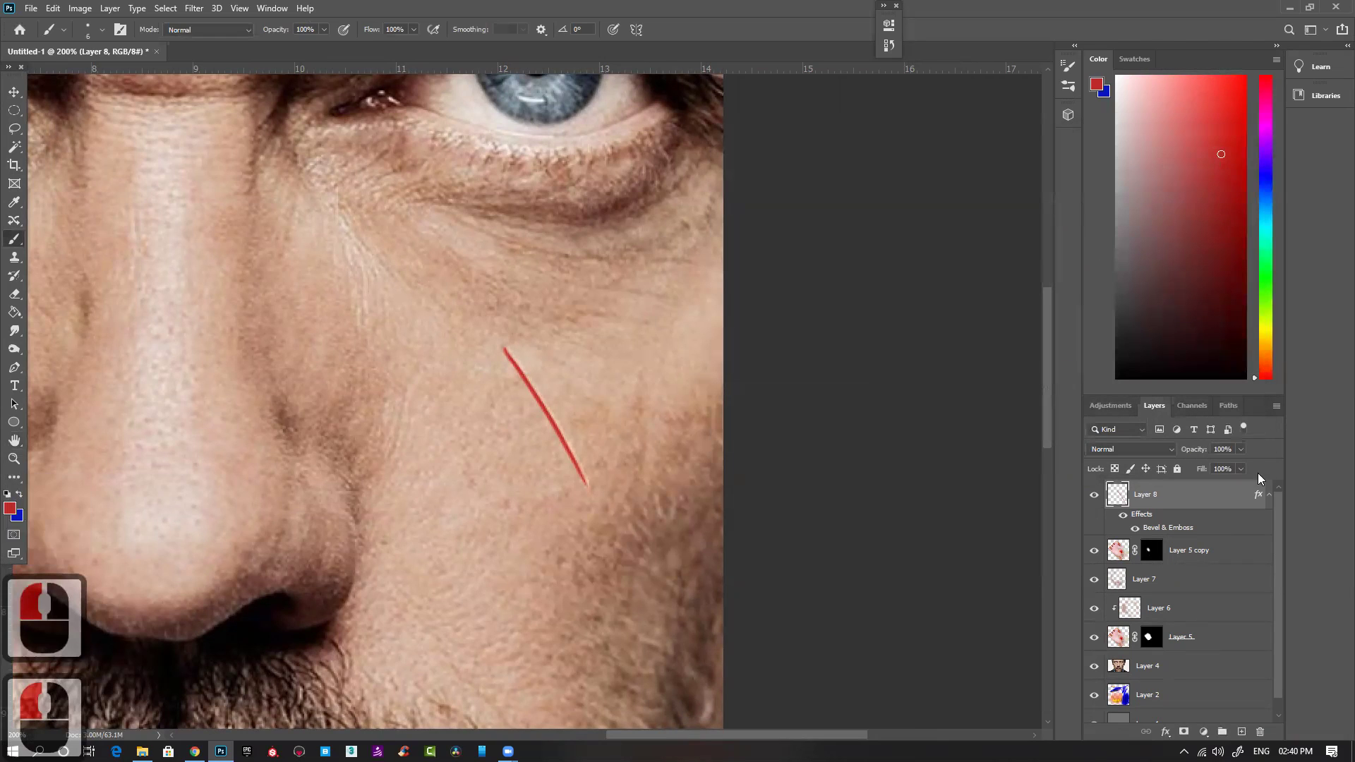
pyautogui.click(1094, 495)
pyautogui.click(1094, 494)
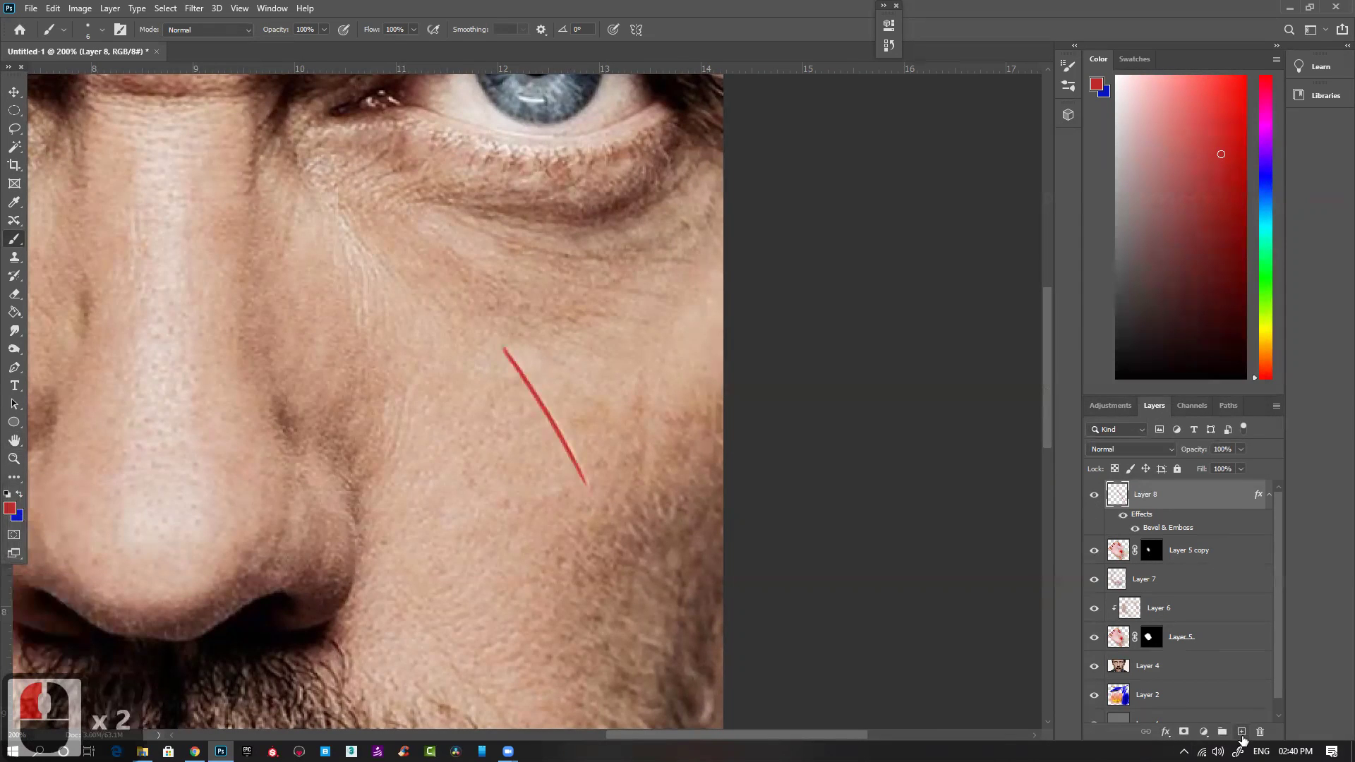
# Step: Add a new layer above the cut and choose a dark red based on color sampled from the cut
pyautogui.click(1242, 732)
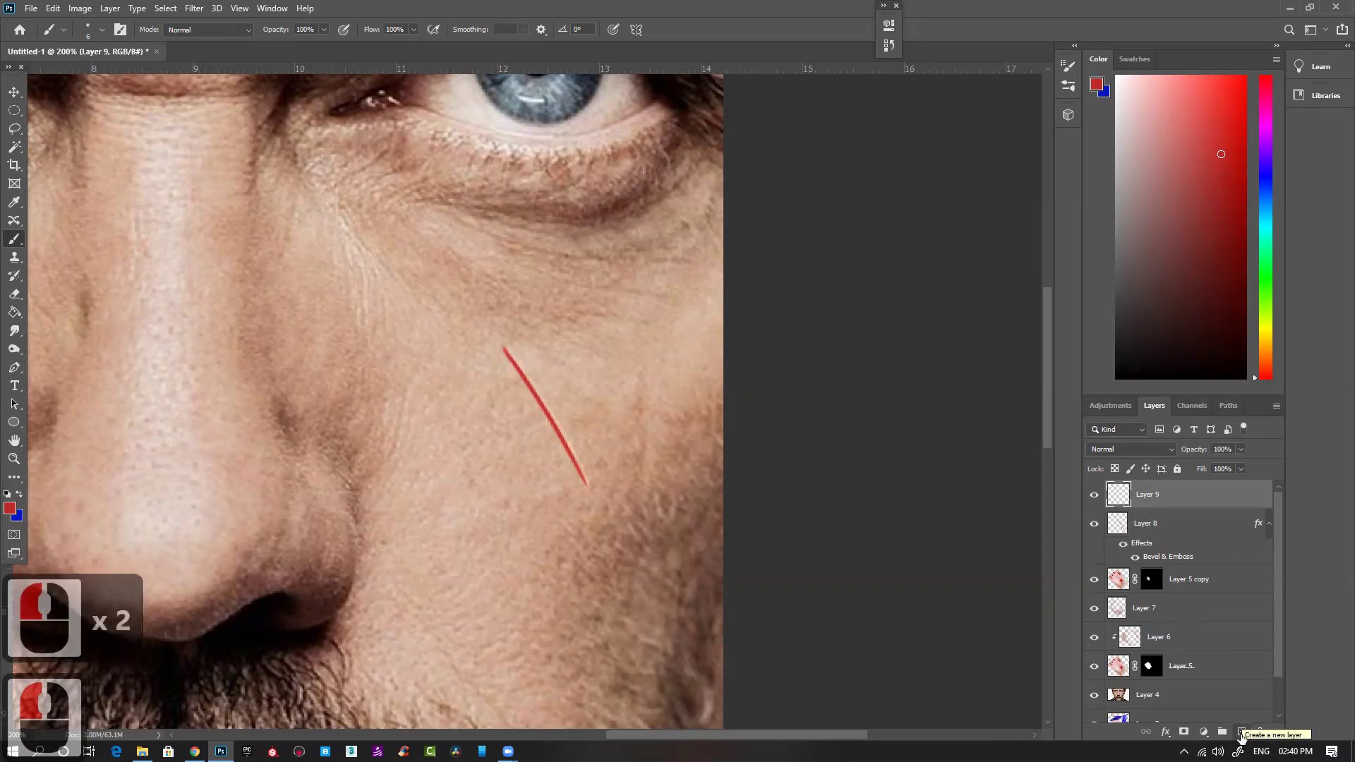
pyautogui.keyDown('ctrl'); pyautogui.click(638, 431); pyautogui.keyUp('ctrl')
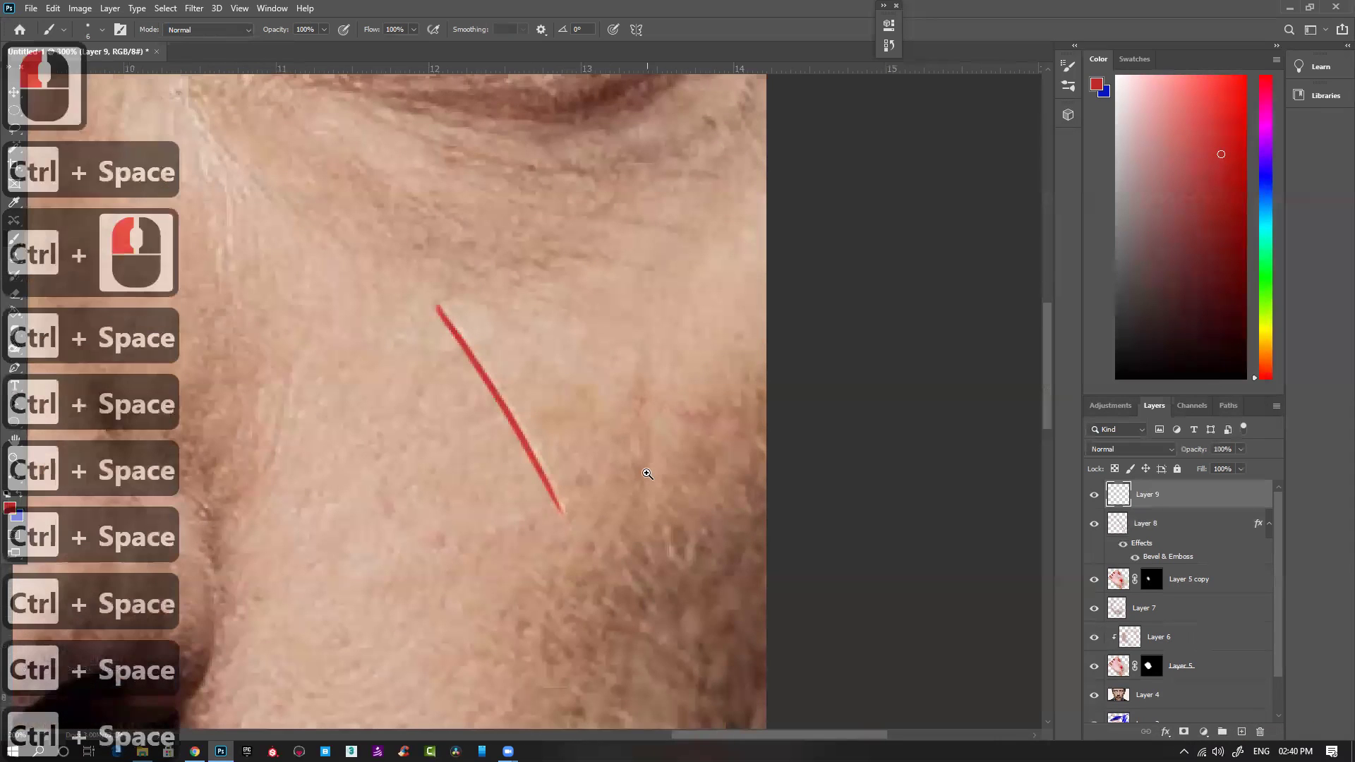
pyautogui.keyDown('alt'); pyautogui.click(509, 406); pyautogui.keyUp('alt')
pyautogui.click(1225, 276)
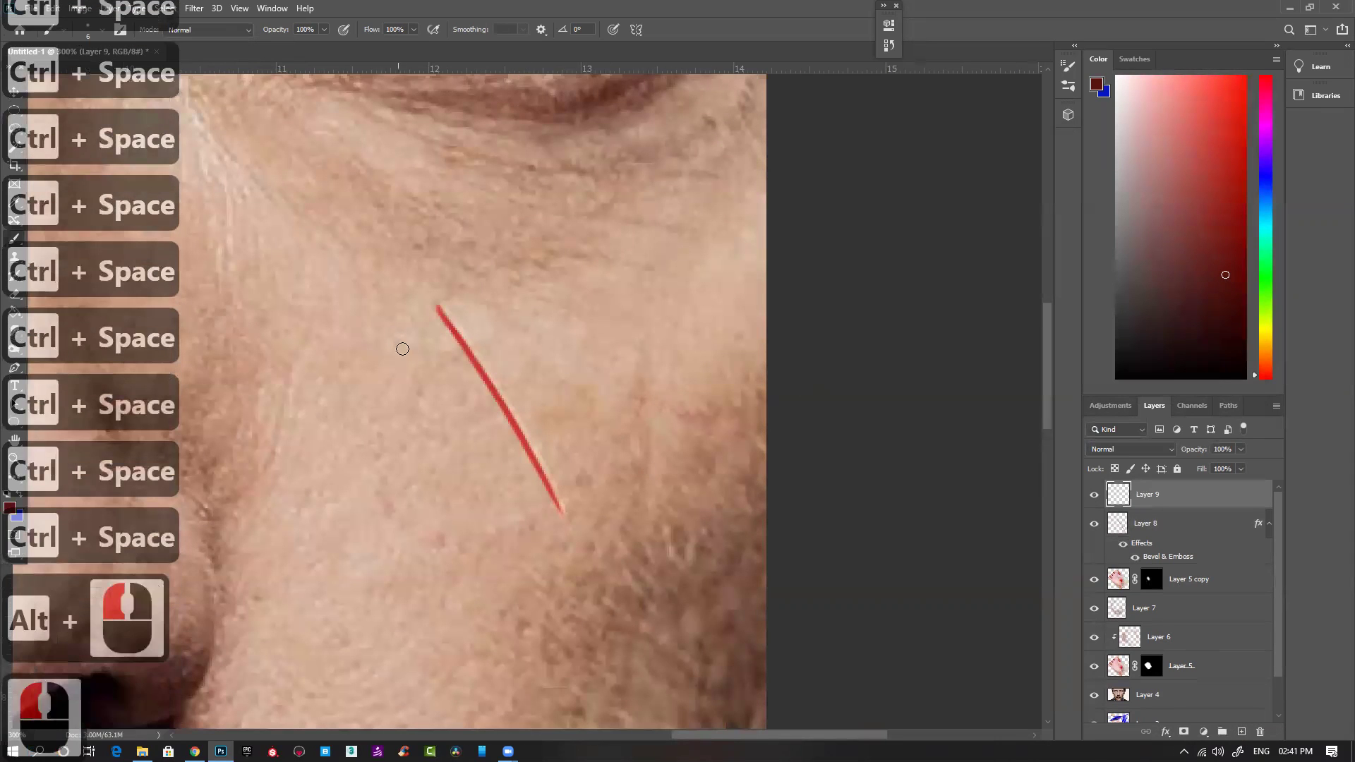
# Step: Switch to the Soft Round Pressure Opacity and Flow brush and reduce its size to 1 px
pyautogui.rightClick(526, 253)
pyautogui.doubleClick(681, 374)
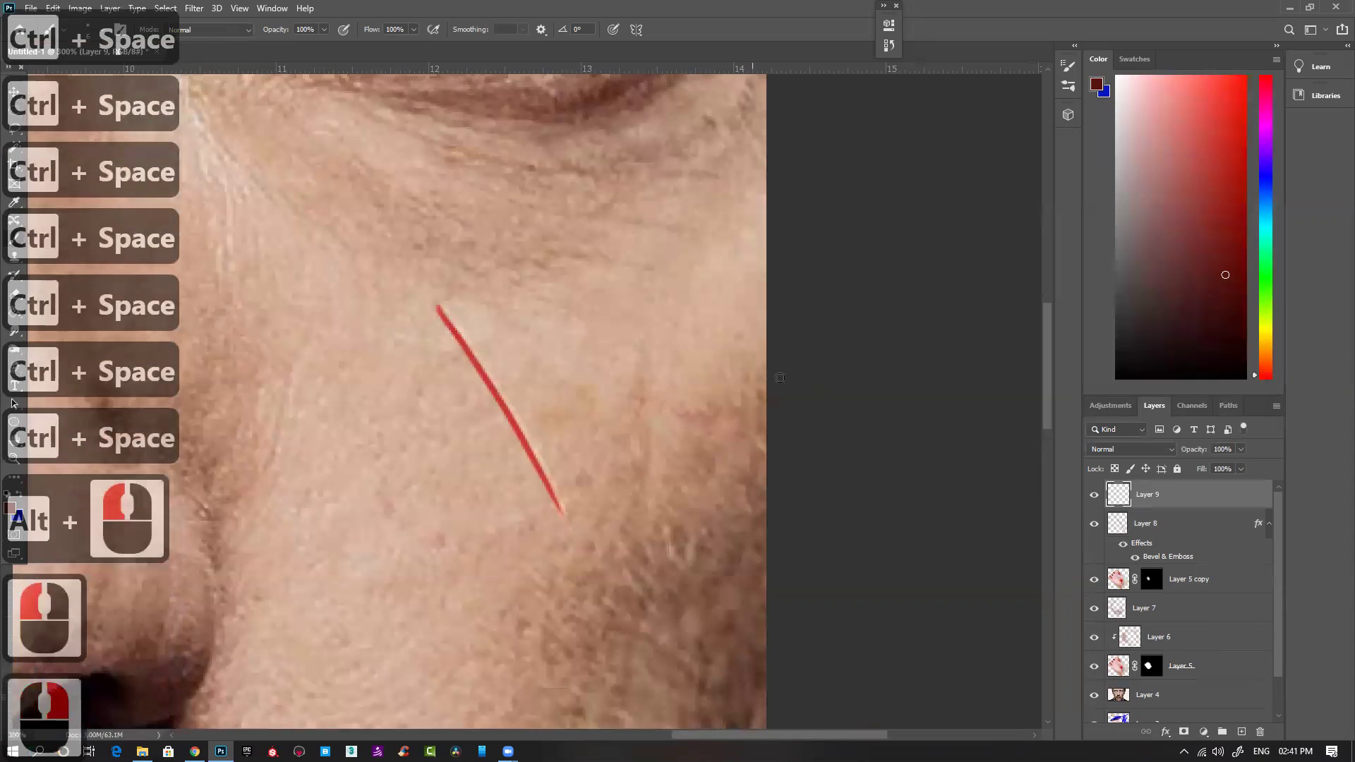
pyautogui.rightClick(578, 335)
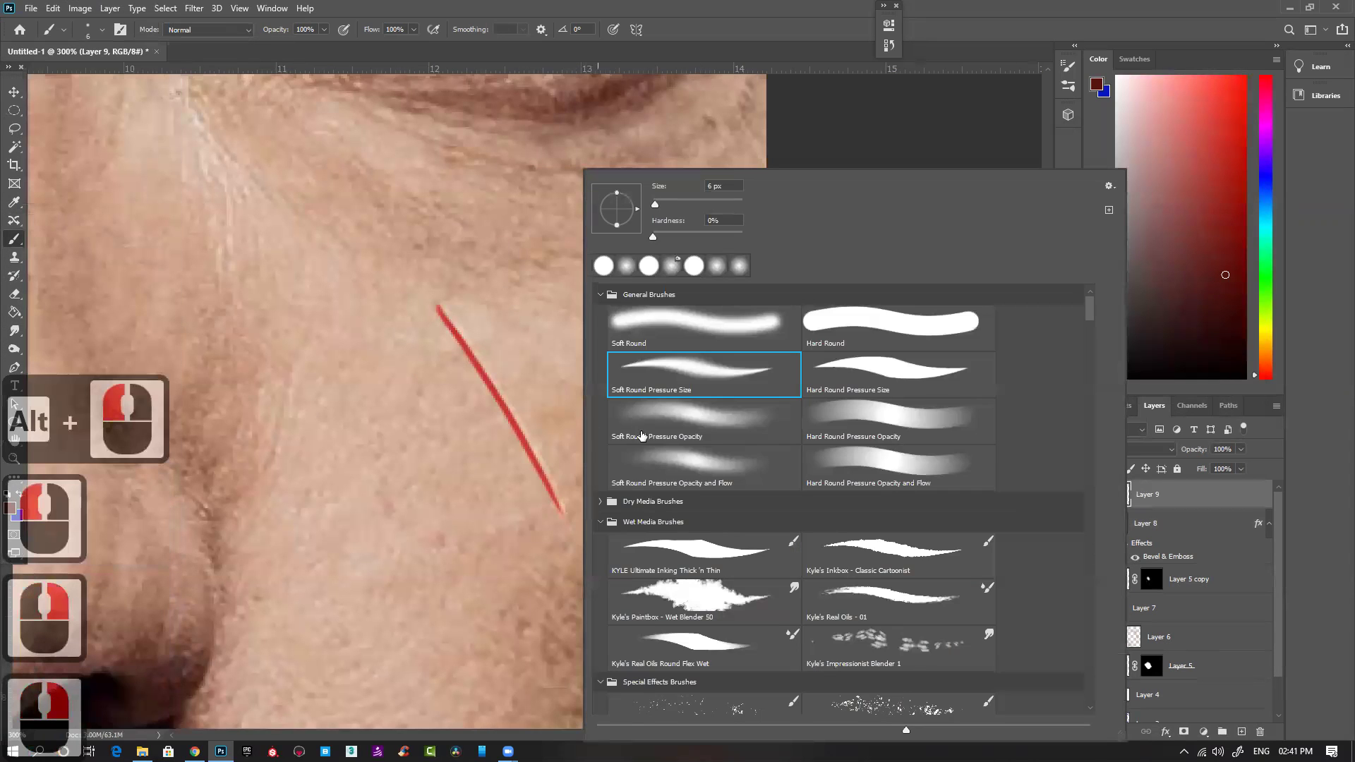
pyautogui.click(704, 462)
pyautogui.keyDown('ctrl'); pyautogui.click(340, 327); pyautogui.keyUp('ctrl')
pyautogui.press('[')
pyautogui.press('[')
pyautogui.press('[')
pyautogui.press('[')
pyautogui.press('[')
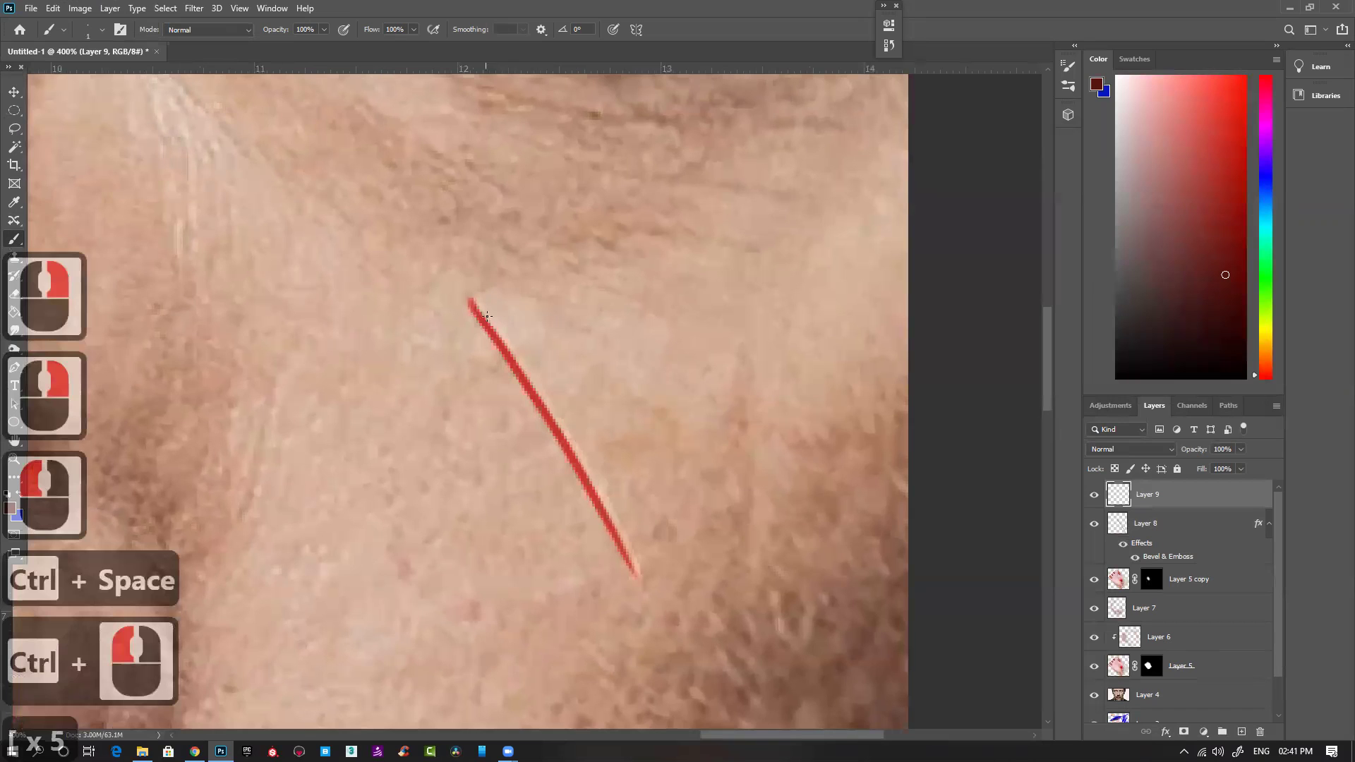
# Step: Paint fine dark red strokes on Layer 9 along the length of the cut to deepen it
pyautogui.press(']')
pyautogui.click(472, 305)
pyautogui.press('[')
pyautogui.click(473, 305)
pyautogui.moveTo(473, 304); pyautogui.dragTo(530, 389)
pyautogui.moveTo(571, 448); pyautogui.dragTo(627, 563)
pyautogui.click(608, 507)
pyautogui.moveTo(609, 517); pyautogui.dragTo(634, 572)
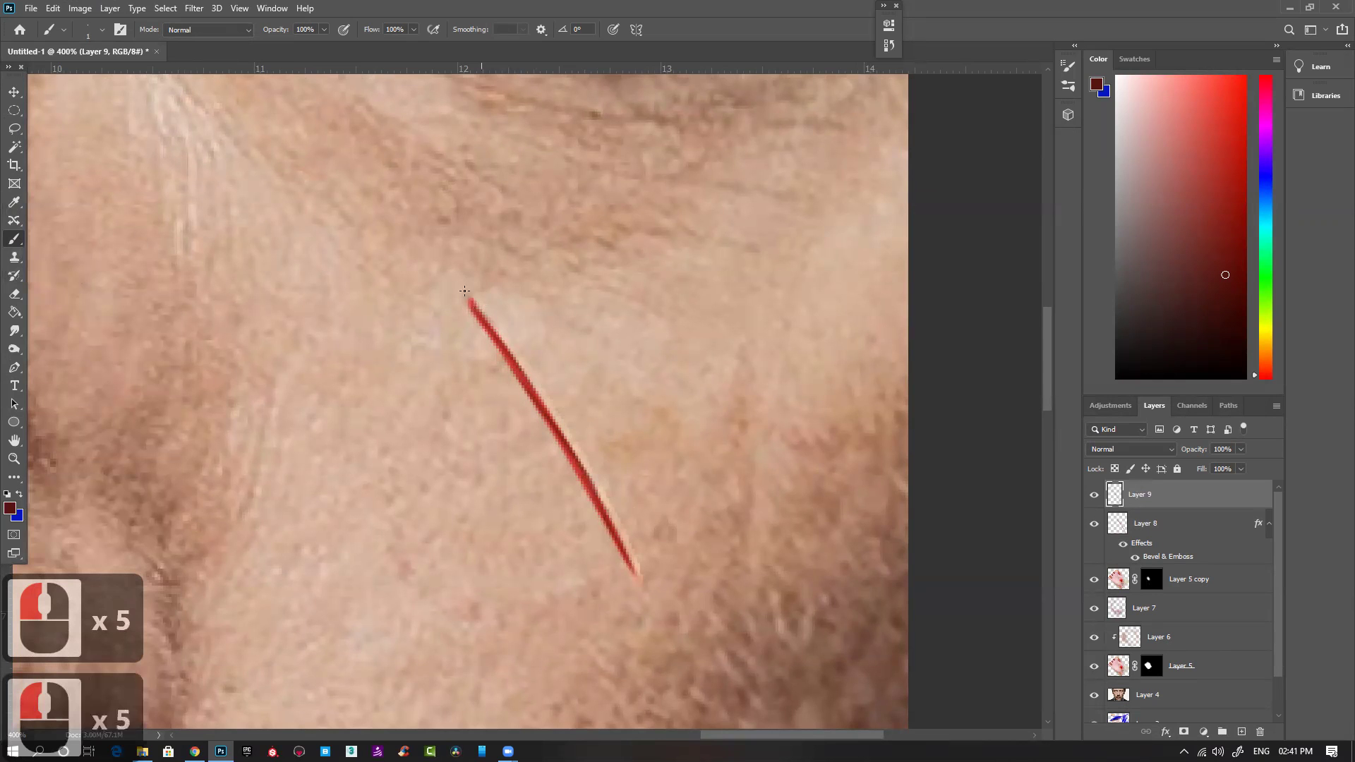
pyautogui.moveTo(466, 297); pyautogui.dragTo(480, 315)
pyautogui.moveTo(472, 303); pyautogui.dragTo(504, 350)
pyautogui.moveTo(502, 345); pyautogui.dragTo(530, 392)
# Step: Add a new layer above Layer 9 and enlarge the soft brush to 150 px
pyautogui.hotkey('ctrl', '-')
pyautogui.hotkey('ctrl', '-')
pyautogui.hotkey('ctrl', '-')
pyautogui.hotkey('ctrl', '-')
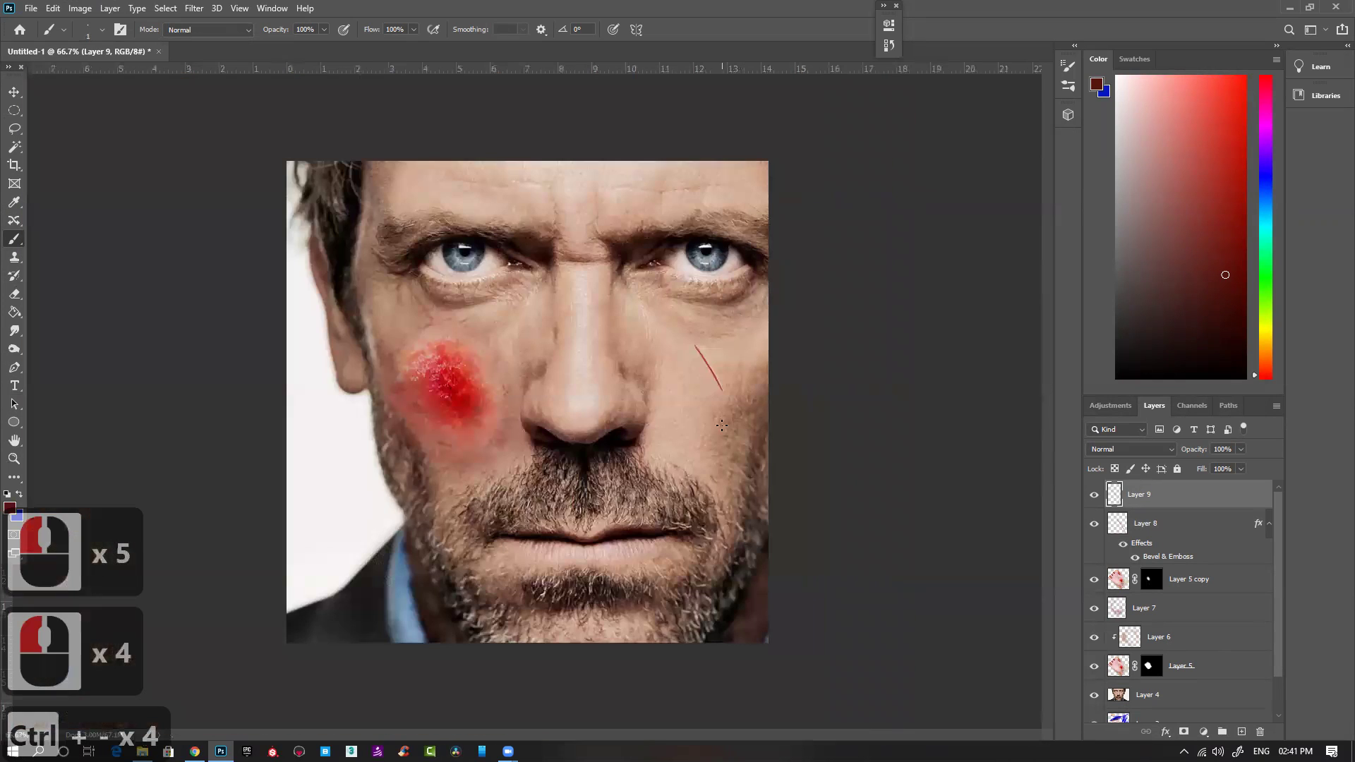
pyautogui.press(']')
pyautogui.press(']')
pyautogui.press(']')
pyautogui.press(']')
pyautogui.press(']')
pyautogui.press(']')
pyautogui.press(']')
pyautogui.press(']')
pyautogui.press(']')
pyautogui.press(']')
pyautogui.press(']')
pyautogui.press(']')
pyautogui.press(']')
pyautogui.press(']')
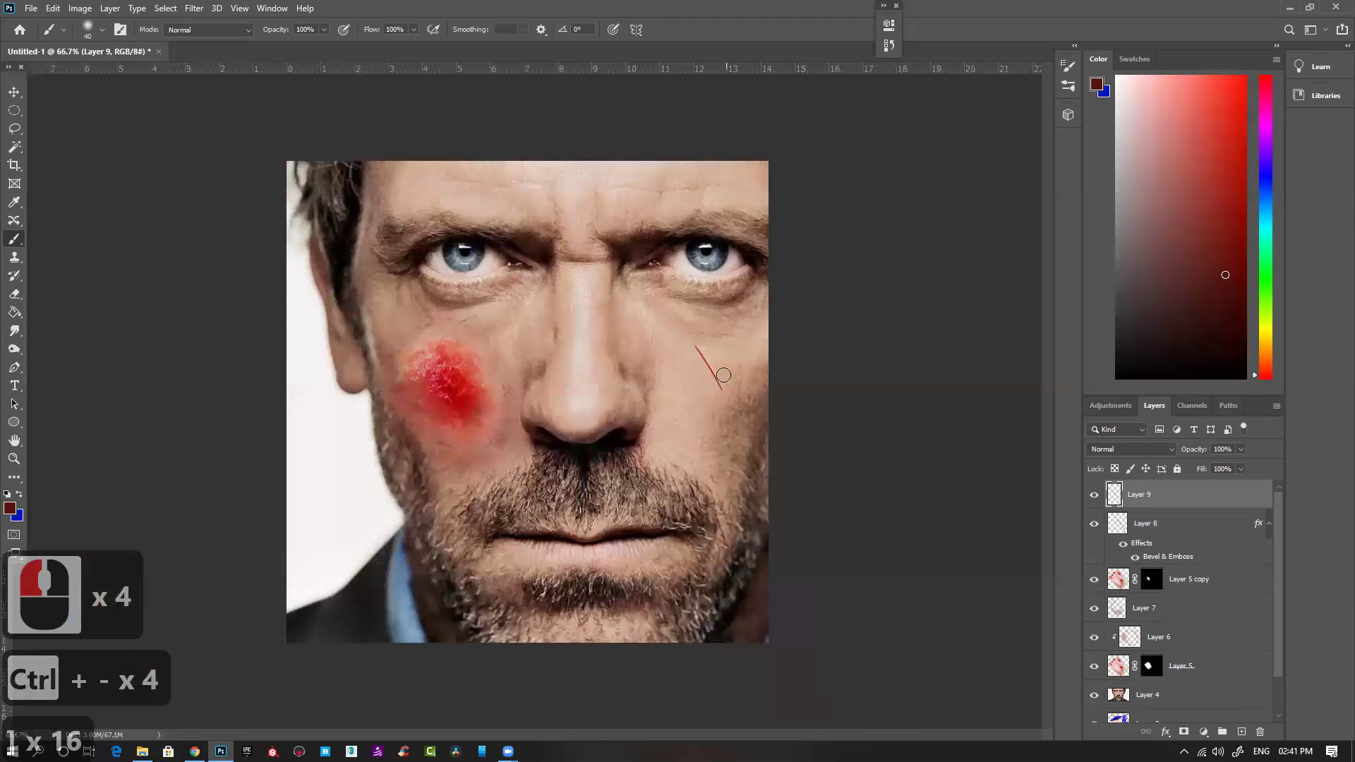
pyautogui.press(']')
pyautogui.press(']')
pyautogui.press(']')
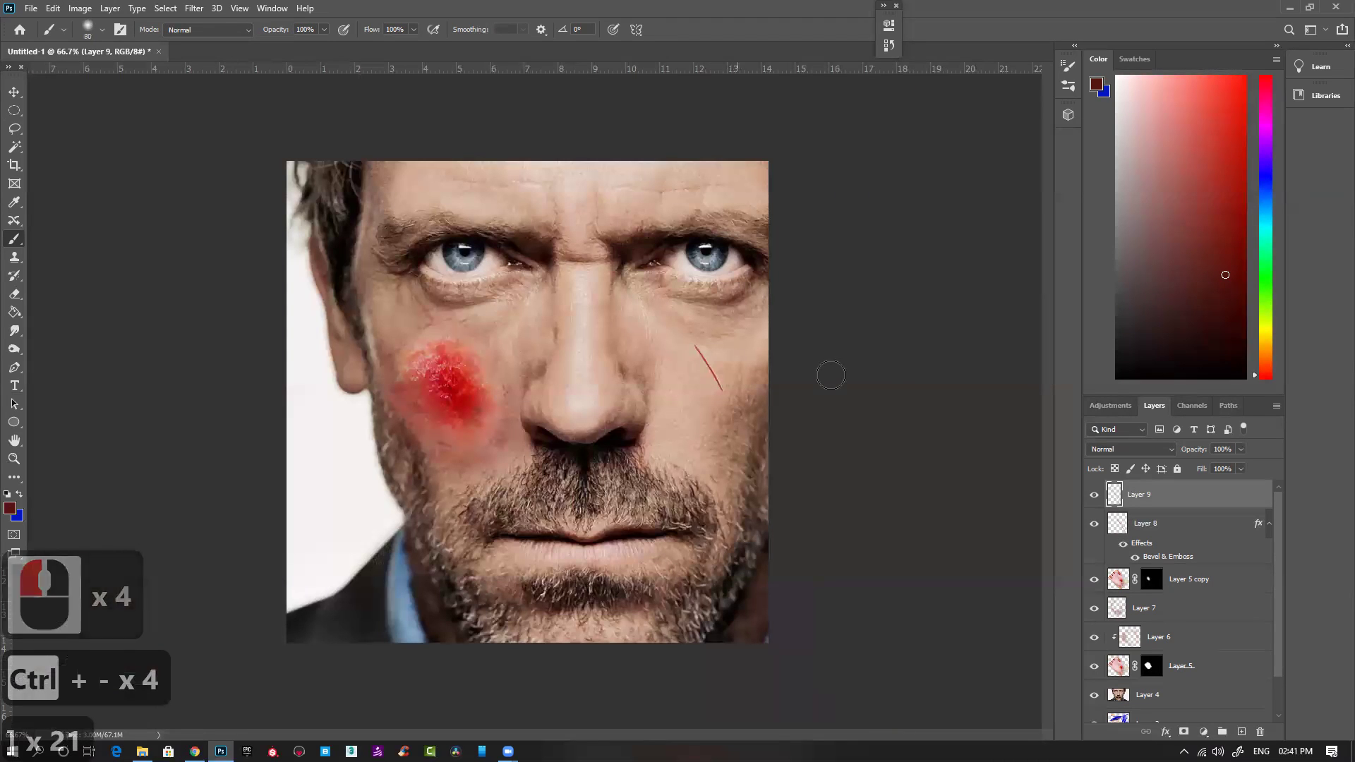
pyautogui.click(1239, 732)
pyautogui.press(']')
pyautogui.press(']')
pyautogui.press(']')
pyautogui.press(']')
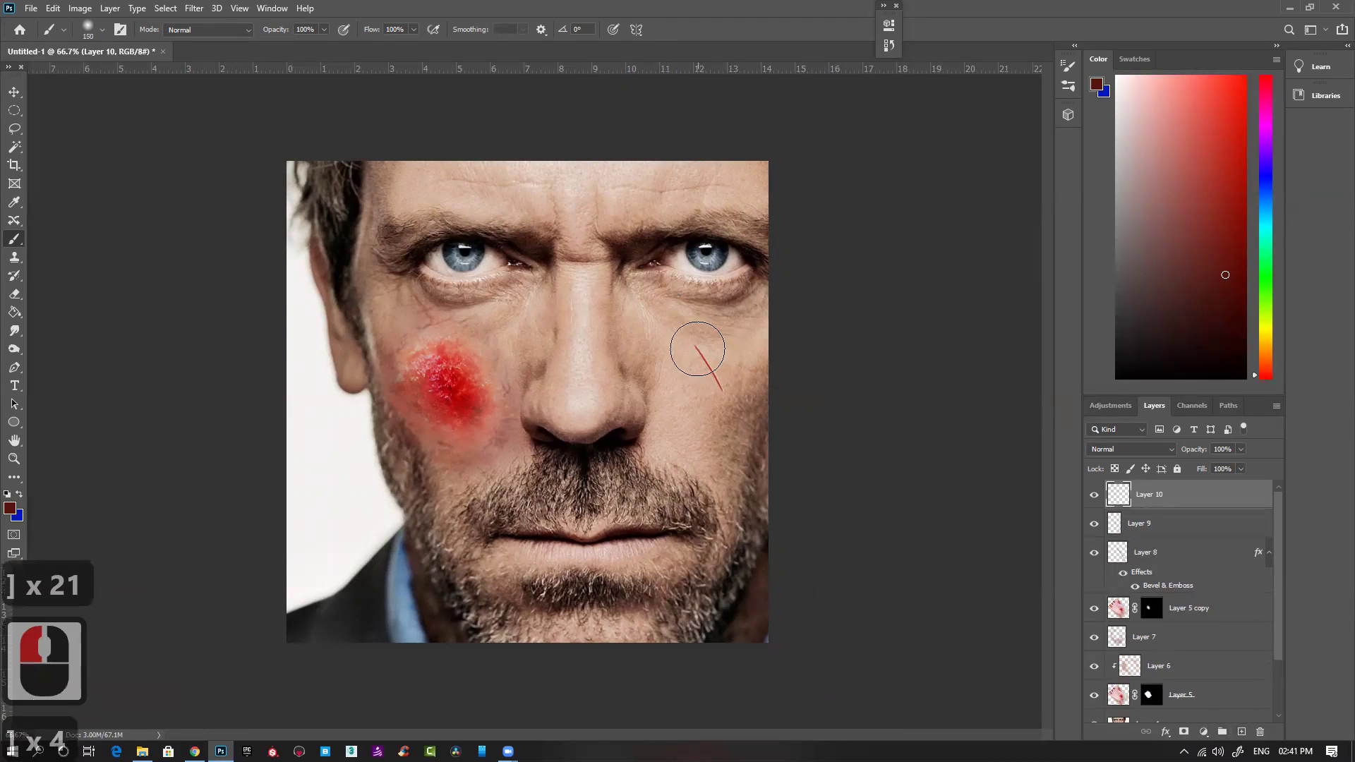
# Step: Dab soft dark red shading around the cut on the new top layer, reducing the brush to 80 px along the way
pyautogui.moveTo(730, 382)
pyautogui.mouseDown()
pyautogui.moveTo(681, 336)
pyautogui.moveTo(709, 352)
pyautogui.mouseUp()
pyautogui.press('[')
pyautogui.press('[')
pyautogui.moveTo(748, 406); pyautogui.dragTo(731, 393)
pyautogui.press('[')
pyautogui.click(719, 381)
pyautogui.press('[')
pyautogui.click(694, 344)
pyautogui.click(719, 379)
pyautogui.click(727, 397)
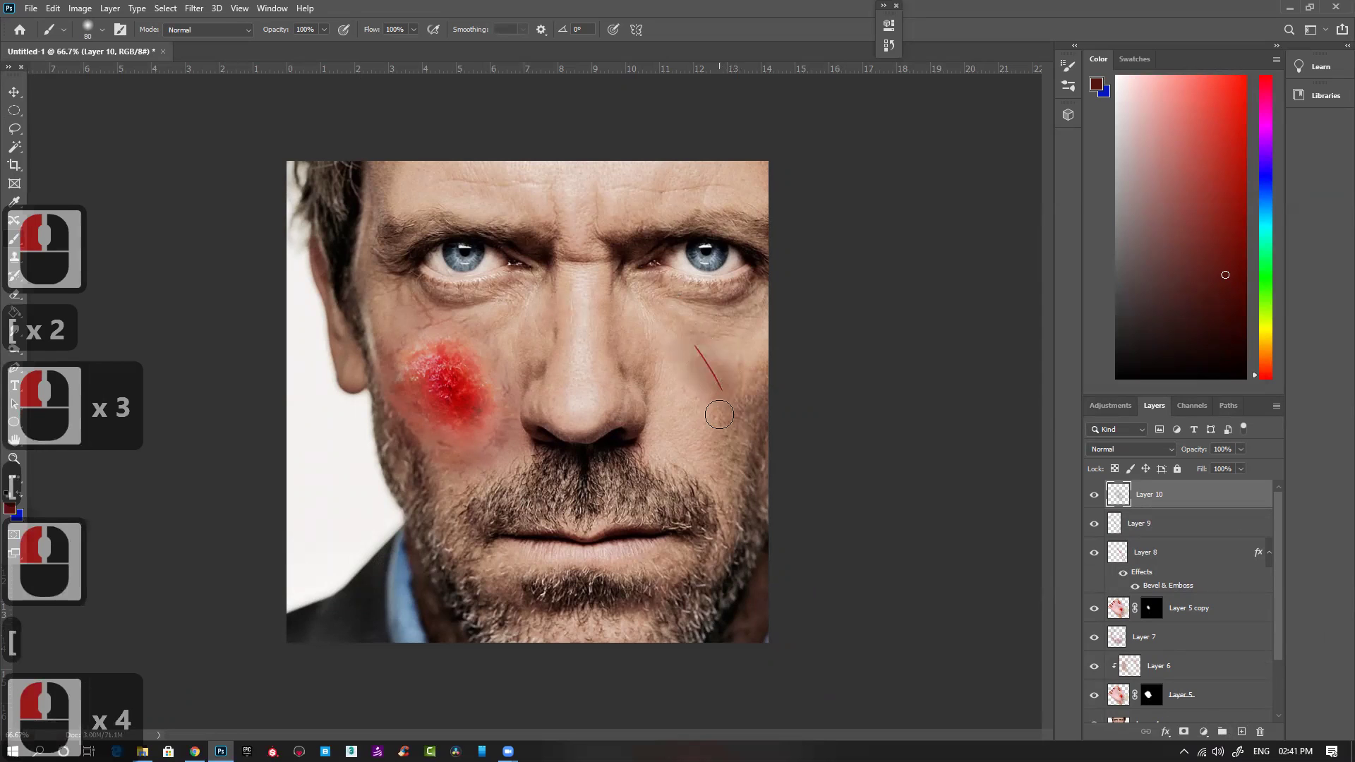
pyautogui.click(719, 414)
pyautogui.click(696, 353)
pyautogui.click(677, 323)
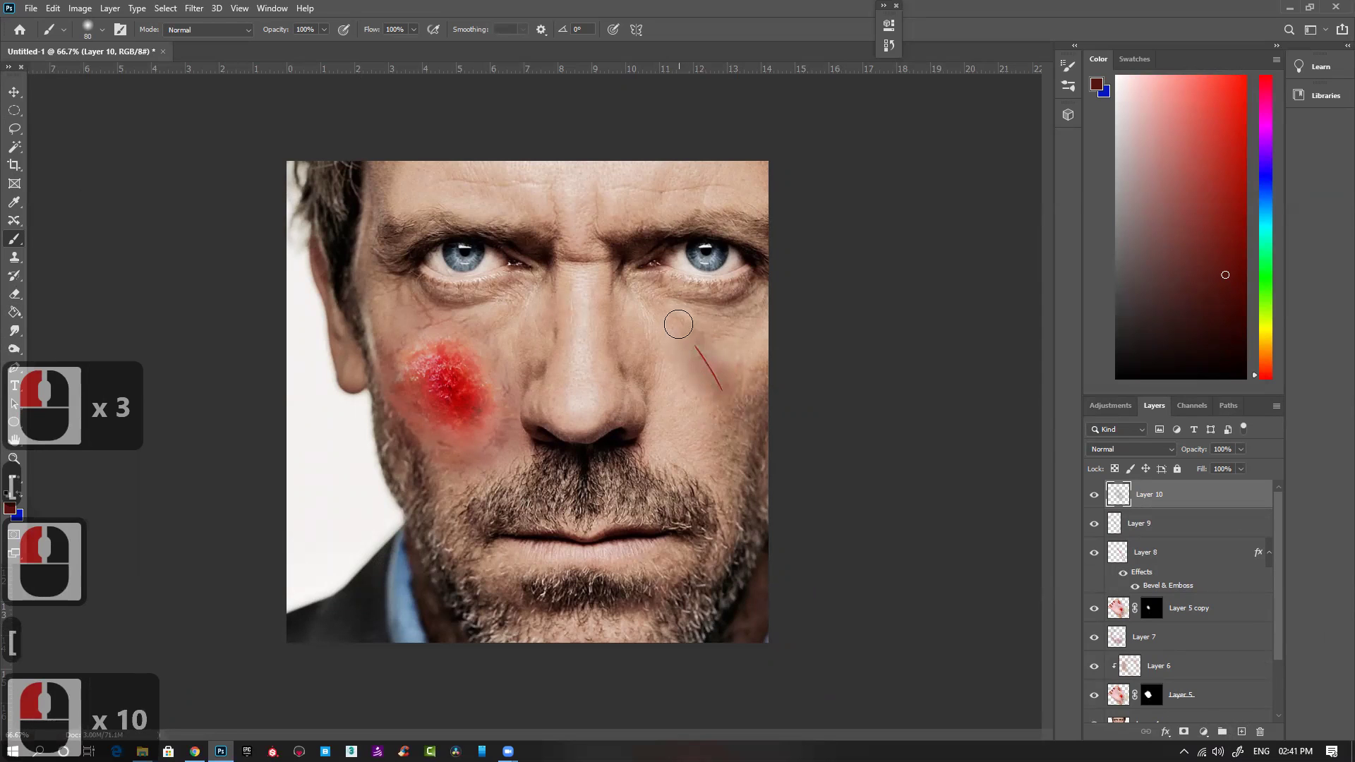
pyautogui.click(716, 368)
# Step: Examine the cut up close and compare it with Layer 10's shading hidden and shown
pyautogui.keyDown('ctrl'); pyautogui.click(721, 380); pyautogui.keyUp('ctrl')
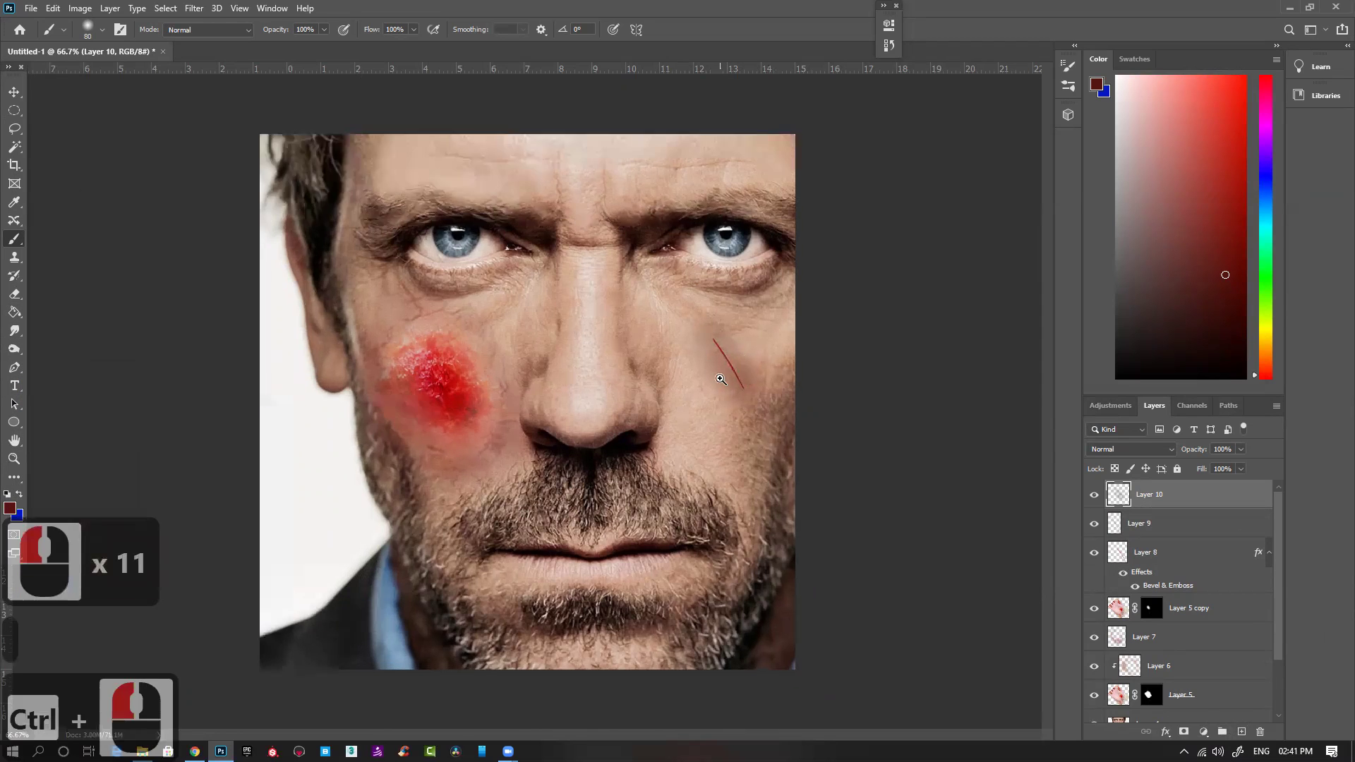
pyautogui.keyDown('ctrl'); pyautogui.click(719, 377); pyautogui.keyUp('ctrl')
pyautogui.keyDown('ctrl'); pyautogui.click(714, 373); pyautogui.keyUp('ctrl')
pyautogui.moveTo(673, 410); pyautogui.dragTo(558, 416)
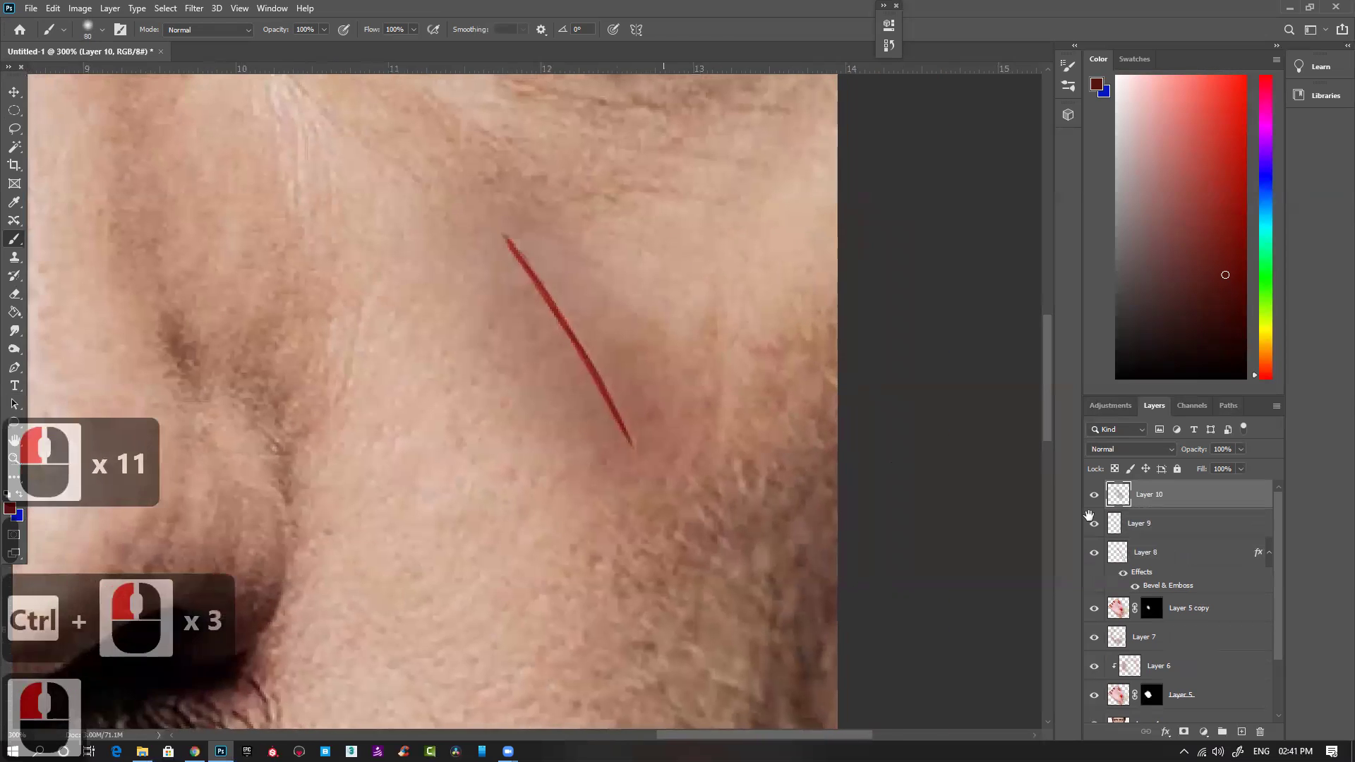
pyautogui.click(1094, 495)
pyautogui.click(1094, 494)
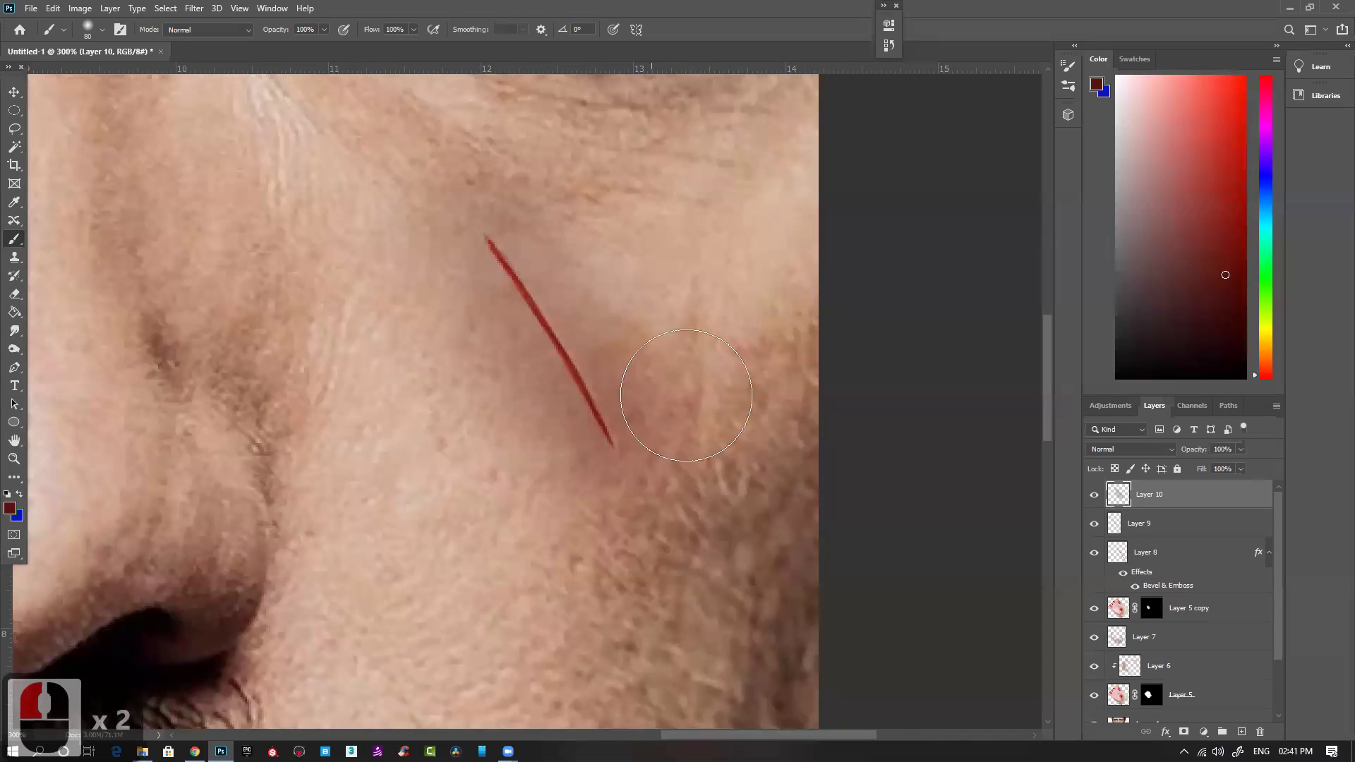
# Step: Set Layer 10's blend mode to Color Burn and compare the whole face with the layer hidden and shown
pyautogui.moveTo(466, 337); pyautogui.dragTo(508, 377)
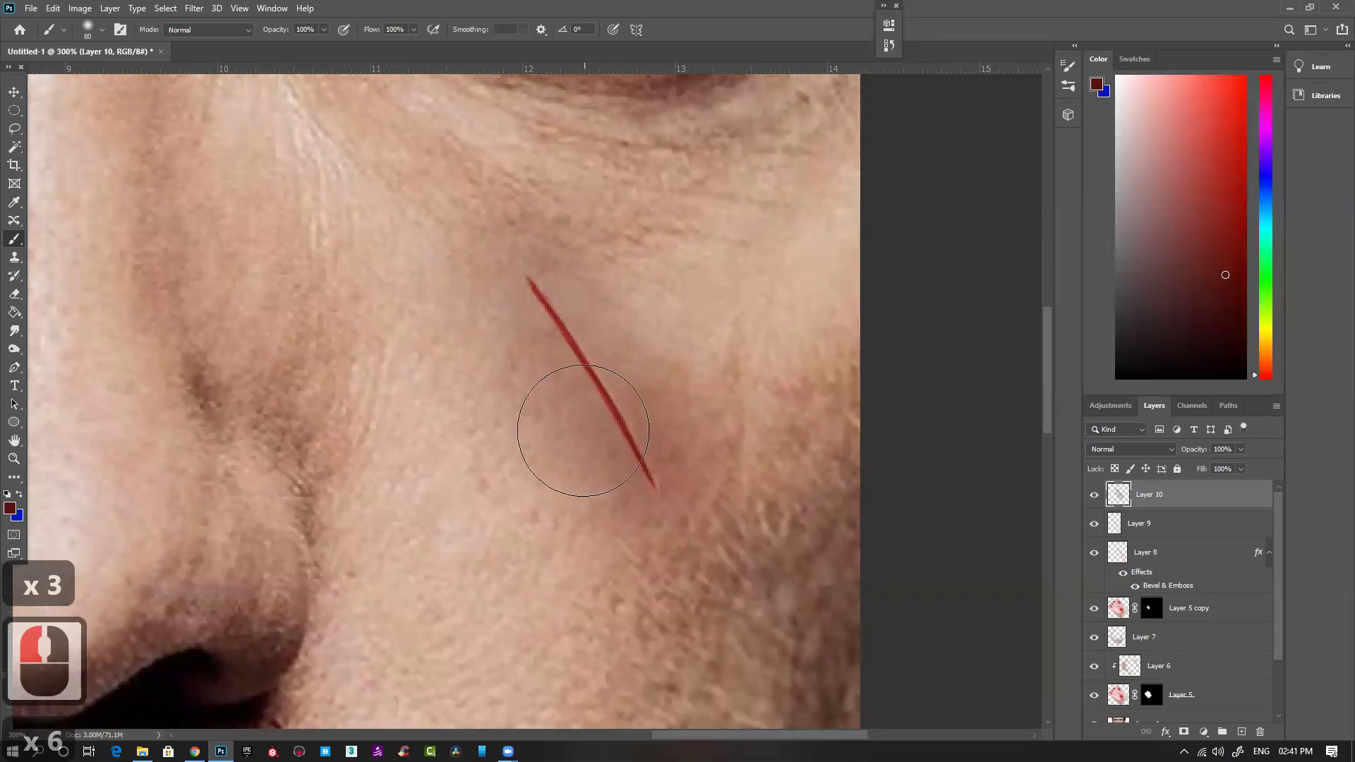
pyautogui.click(1151, 447)
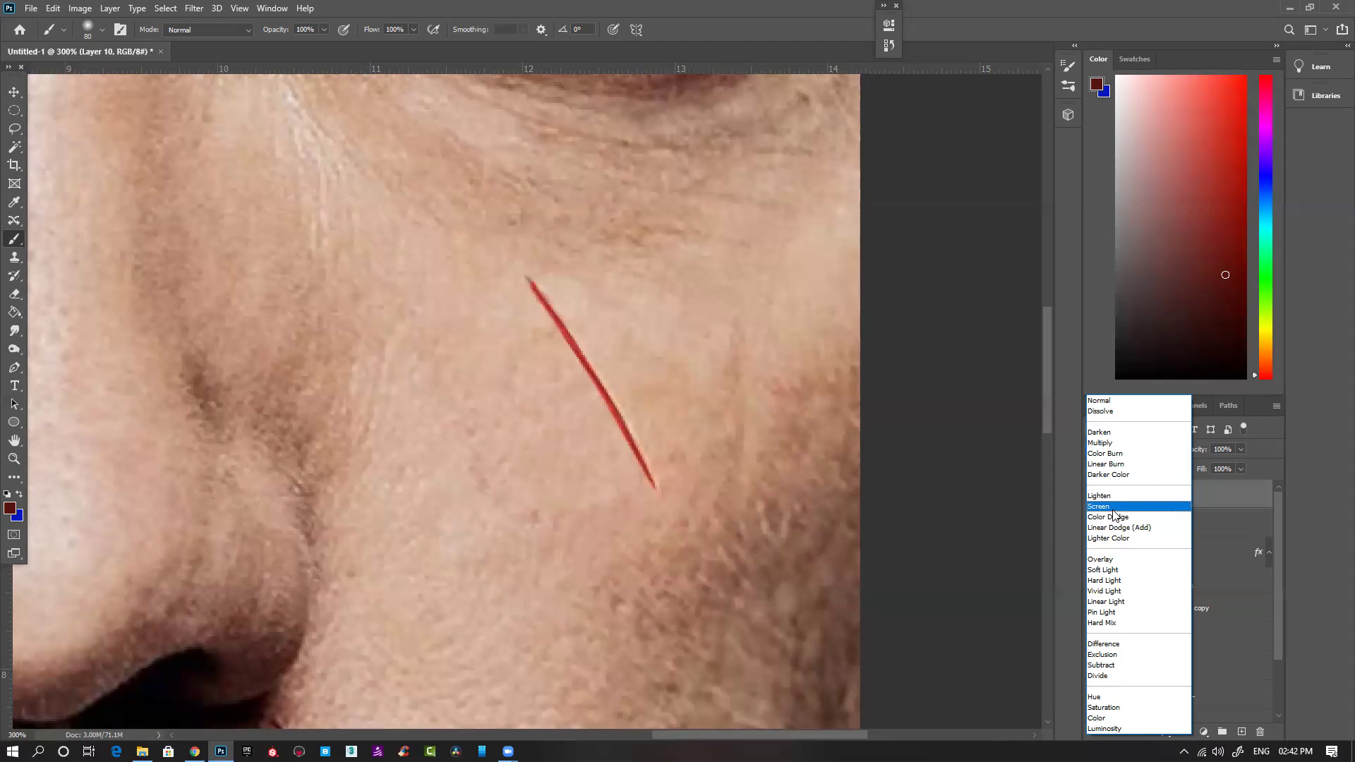
pyautogui.click(1108, 456)
pyautogui.hotkey('ctrl', '-')
pyautogui.hotkey('ctrl', '-')
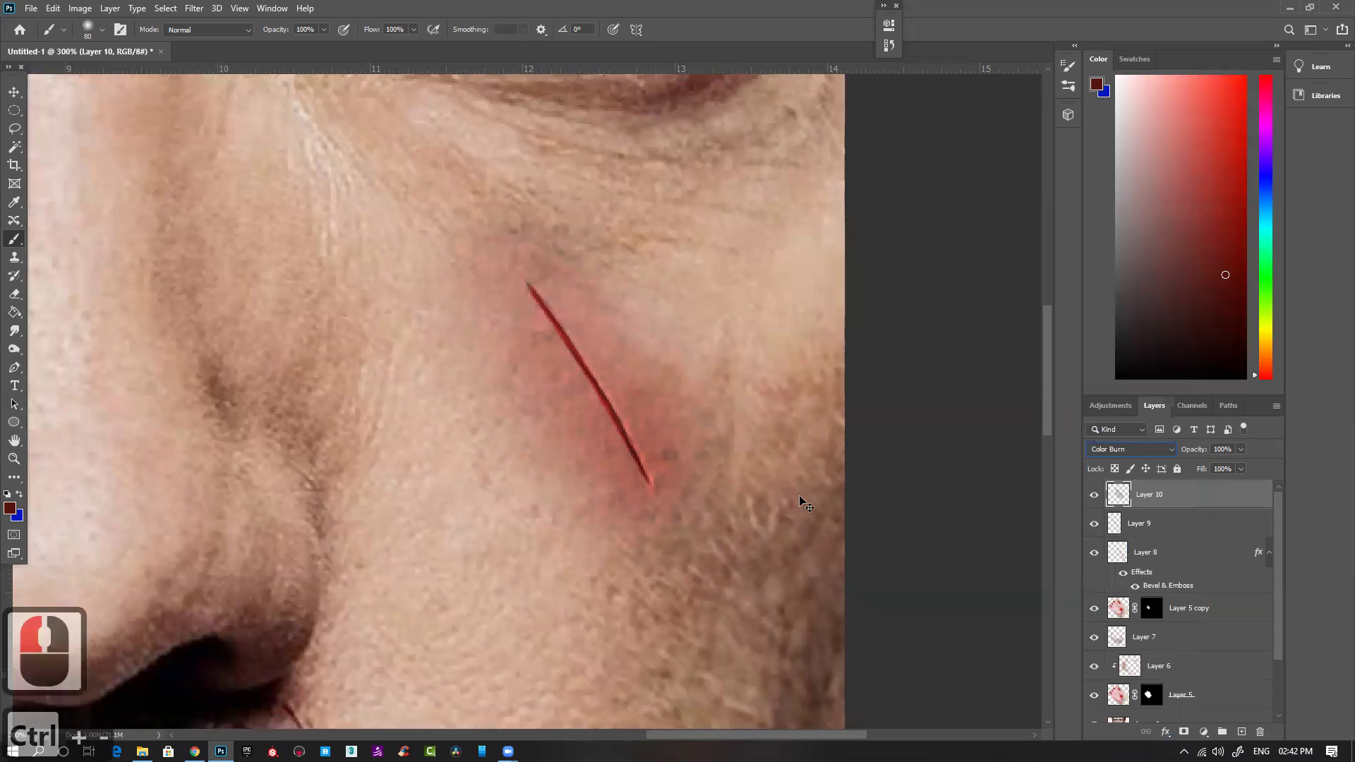
pyautogui.hotkey('ctrl', '-')
pyautogui.hotkey('ctrl', '-')
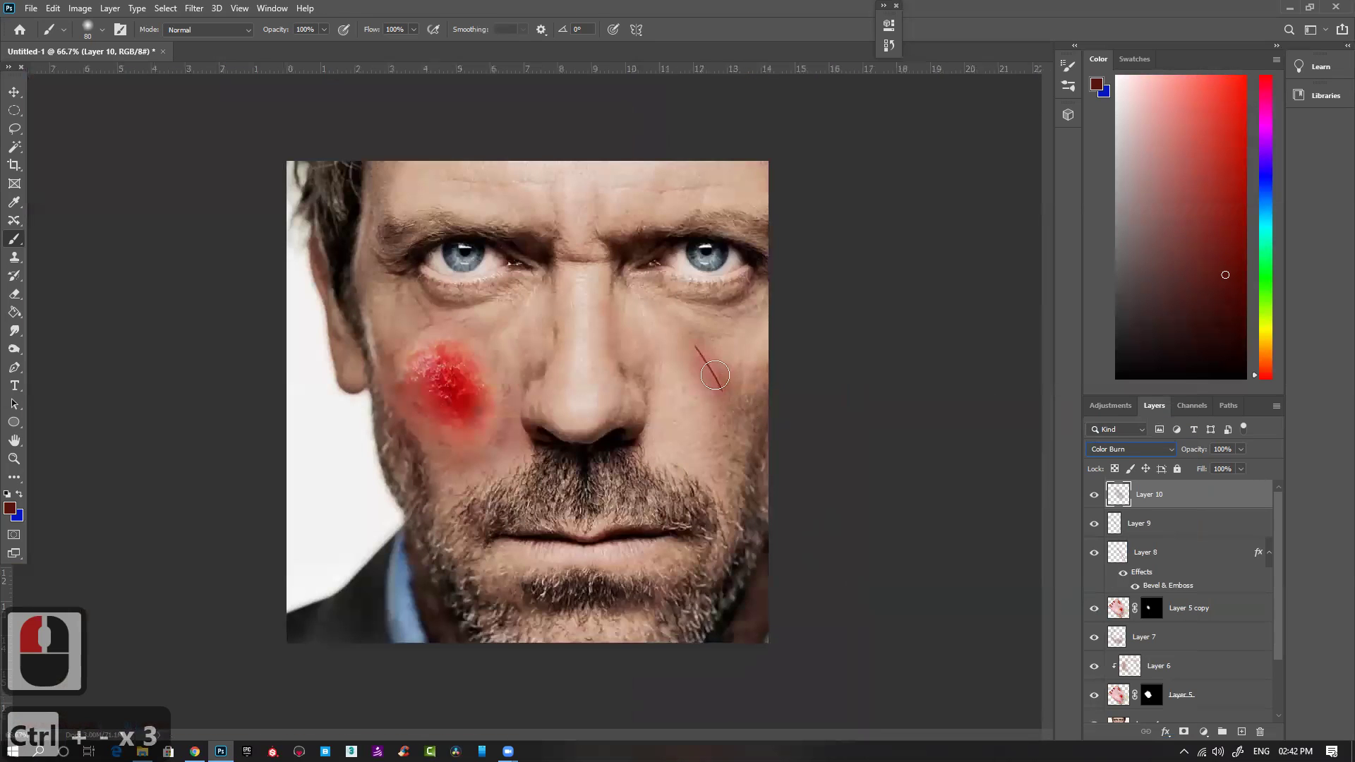
pyautogui.click(1094, 496)
pyautogui.click(1094, 496)
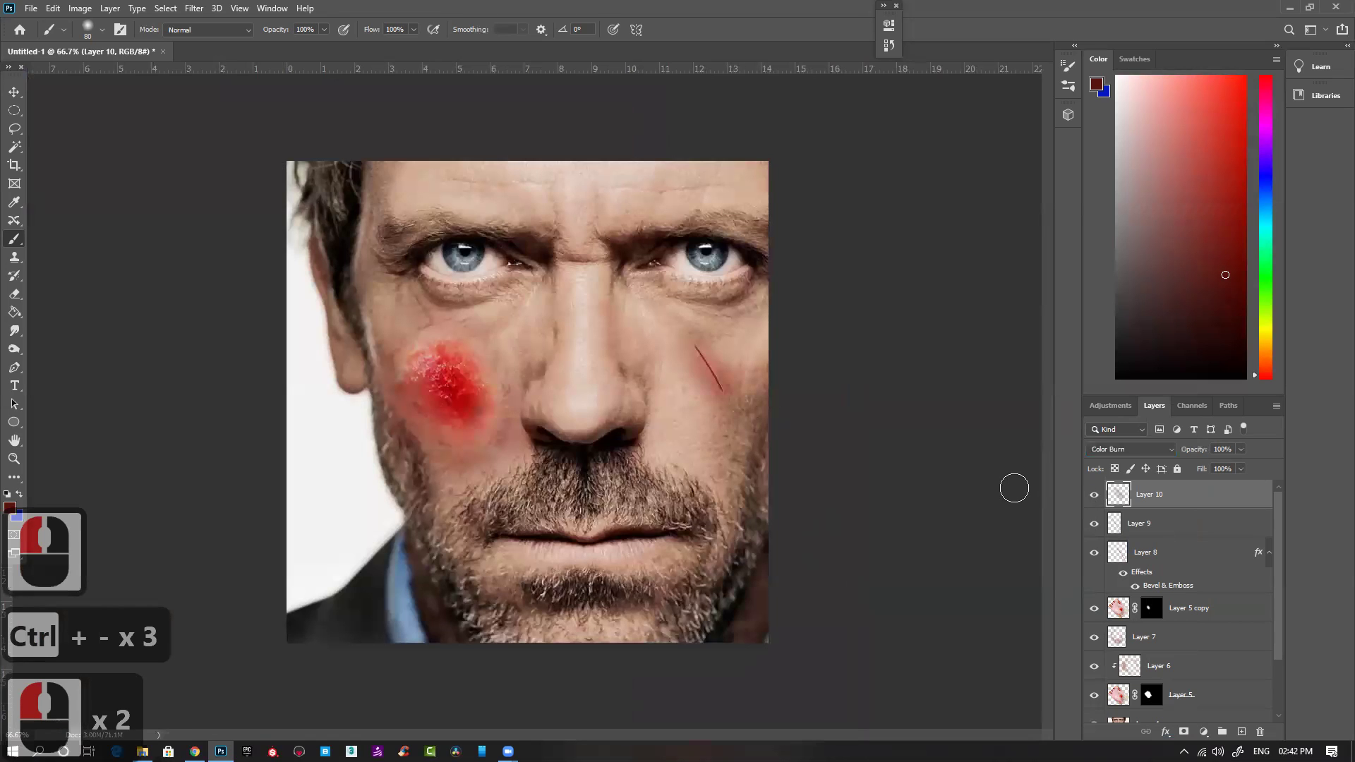
# Step: Brush more soft dark red shading on Layer 10 beside the cut and around the wound on the other cheek
pyautogui.moveTo(681, 328)
pyautogui.mouseDown()
pyautogui.moveTo(712, 353)
pyautogui.moveTo(679, 328)
pyautogui.mouseUp()
pyautogui.moveTo(631, 283)
pyautogui.mouseDown()
pyautogui.moveTo(689, 307)
pyautogui.moveTo(745, 297)
pyautogui.moveTo(637, 291)
pyautogui.moveTo(669, 341)
pyautogui.mouseUp()
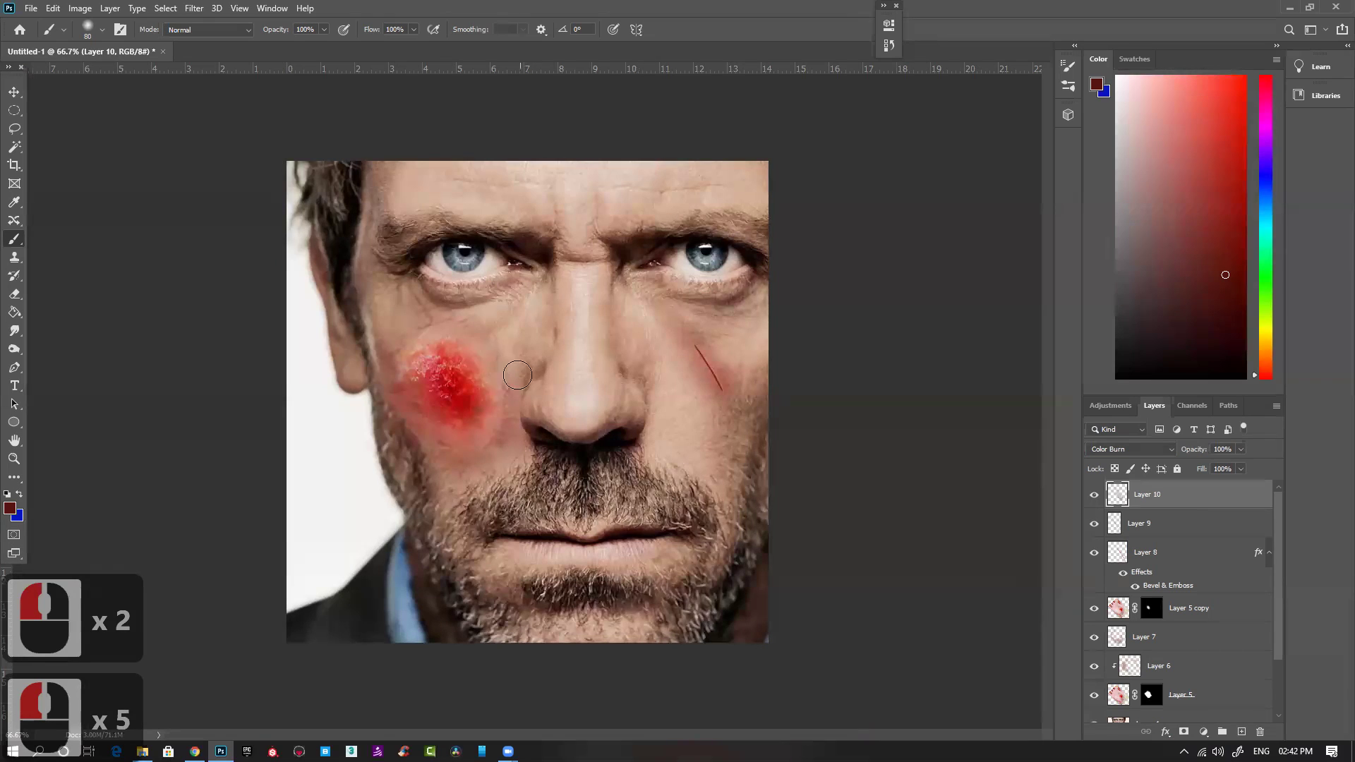
pyautogui.moveTo(432, 322); pyautogui.dragTo(477, 335)
pyautogui.moveTo(483, 339)
pyautogui.mouseDown()
pyautogui.moveTo(484, 430)
pyautogui.moveTo(453, 444)
pyautogui.moveTo(418, 419)
pyautogui.moveTo(469, 451)
pyautogui.moveTo(528, 453)
pyautogui.mouseUp()
pyautogui.moveTo(534, 403); pyautogui.dragTo(564, 388)
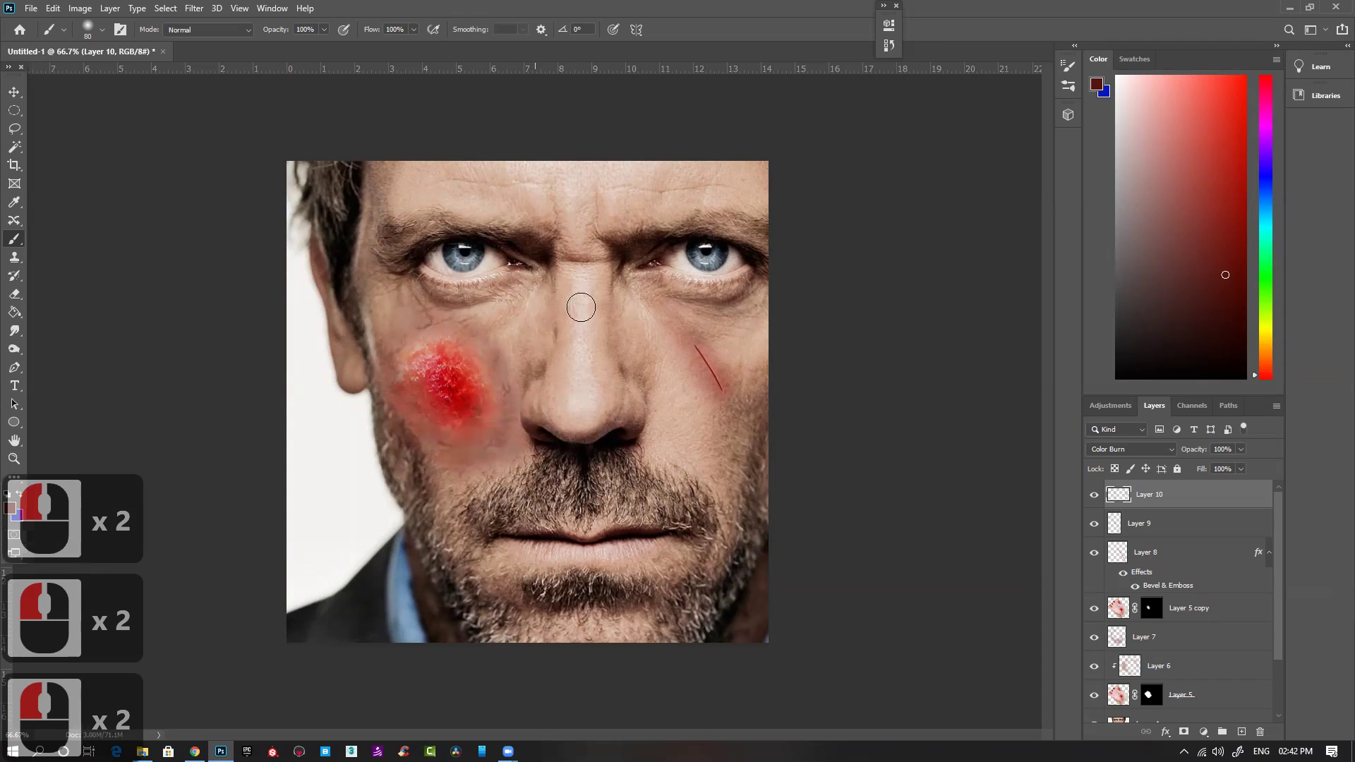
# Step: Paint soft dark red over the nose and beside the nostril on Layer 10, starting at a 250 px brush and reducing it
pyautogui.press(']')
pyautogui.press(']')
pyautogui.press(']')
pyautogui.press(']')
pyautogui.press(']')
pyautogui.press(']')
pyautogui.press(']')
pyautogui.click(593, 395)
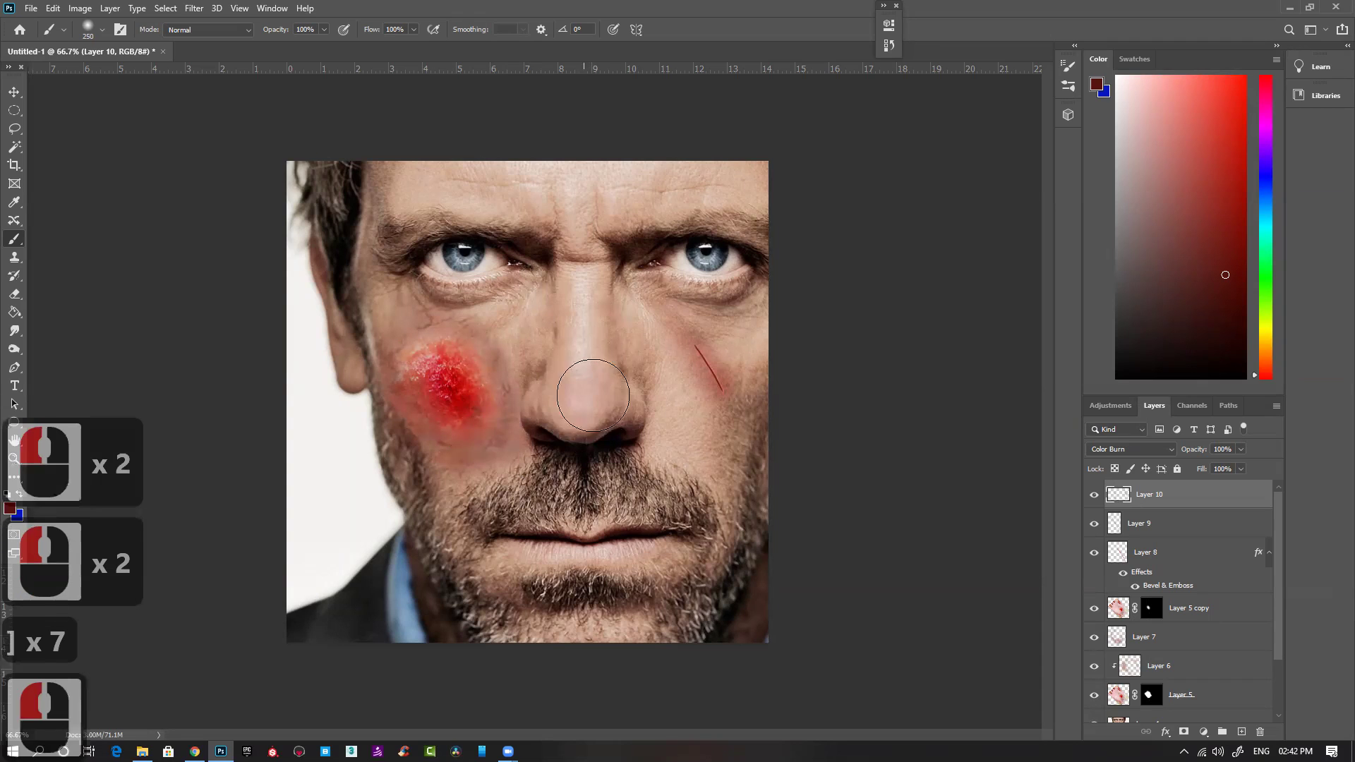
pyautogui.press('[')
pyautogui.press('[')
pyautogui.press('[')
pyautogui.click(625, 406)
pyautogui.moveTo(626, 406)
pyautogui.mouseDown()
pyautogui.moveTo(599, 373)
pyautogui.moveTo(538, 405)
pyautogui.moveTo(574, 345)
pyautogui.moveTo(509, 416)
pyautogui.moveTo(593, 421)
pyautogui.moveTo(587, 357)
pyautogui.moveTo(622, 419)
pyautogui.mouseUp()
pyautogui.moveTo(622, 419)
pyautogui.mouseDown()
pyautogui.moveTo(621, 395)
pyautogui.moveTo(573, 339)
pyautogui.mouseUp()
pyautogui.moveTo(572, 338)
pyautogui.mouseDown()
pyautogui.moveTo(578, 318)
pyautogui.moveTo(541, 403)
pyautogui.moveTo(584, 412)
pyautogui.mouseUp()
pyautogui.moveTo(593, 423)
pyautogui.mouseDown()
pyautogui.moveTo(612, 379)
pyautogui.moveTo(642, 421)
pyautogui.moveTo(600, 329)
pyautogui.moveTo(624, 363)
pyautogui.moveTo(573, 340)
pyautogui.moveTo(577, 316)
pyautogui.moveTo(536, 389)
pyautogui.moveTo(544, 412)
pyautogui.moveTo(618, 417)
pyautogui.moveTo(615, 365)
pyautogui.moveTo(581, 319)
pyautogui.moveTo(567, 394)
pyautogui.moveTo(538, 404)
pyautogui.moveTo(580, 419)
pyautogui.moveTo(614, 383)
pyautogui.moveTo(642, 393)
pyautogui.moveTo(671, 472)
pyautogui.mouseUp()
# Step: Reduce the brush to 80 px and paint dark red across the lips on Layer 10
pyautogui.press('[')
pyautogui.press('[')
pyautogui.press('[')
pyautogui.press('[')
pyautogui.moveTo(533, 549)
pyautogui.mouseDown()
pyautogui.moveTo(512, 552)
pyautogui.moveTo(671, 542)
pyautogui.mouseUp()
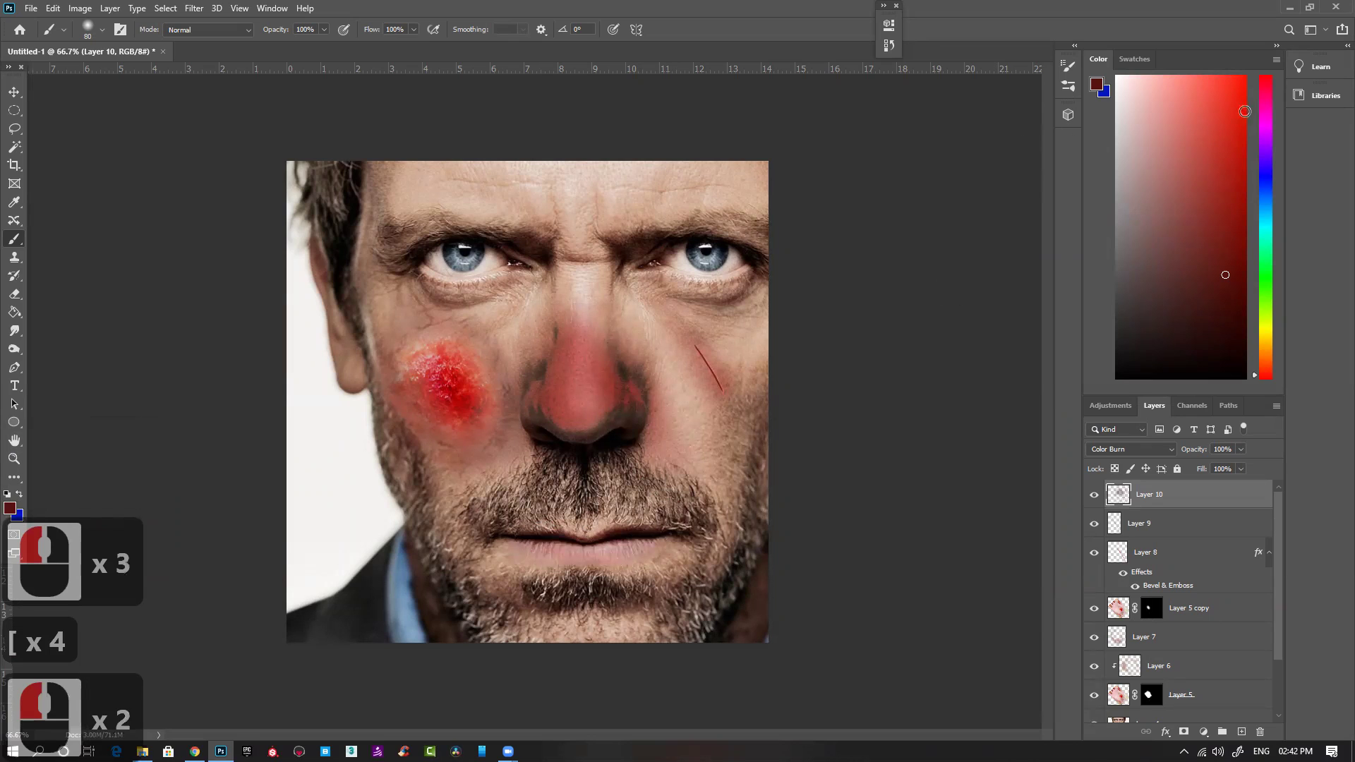
# Step: Switch the paint color to dark violet and brush it repeatedly over the lips on Layer 10
pyautogui.click(1264, 150)
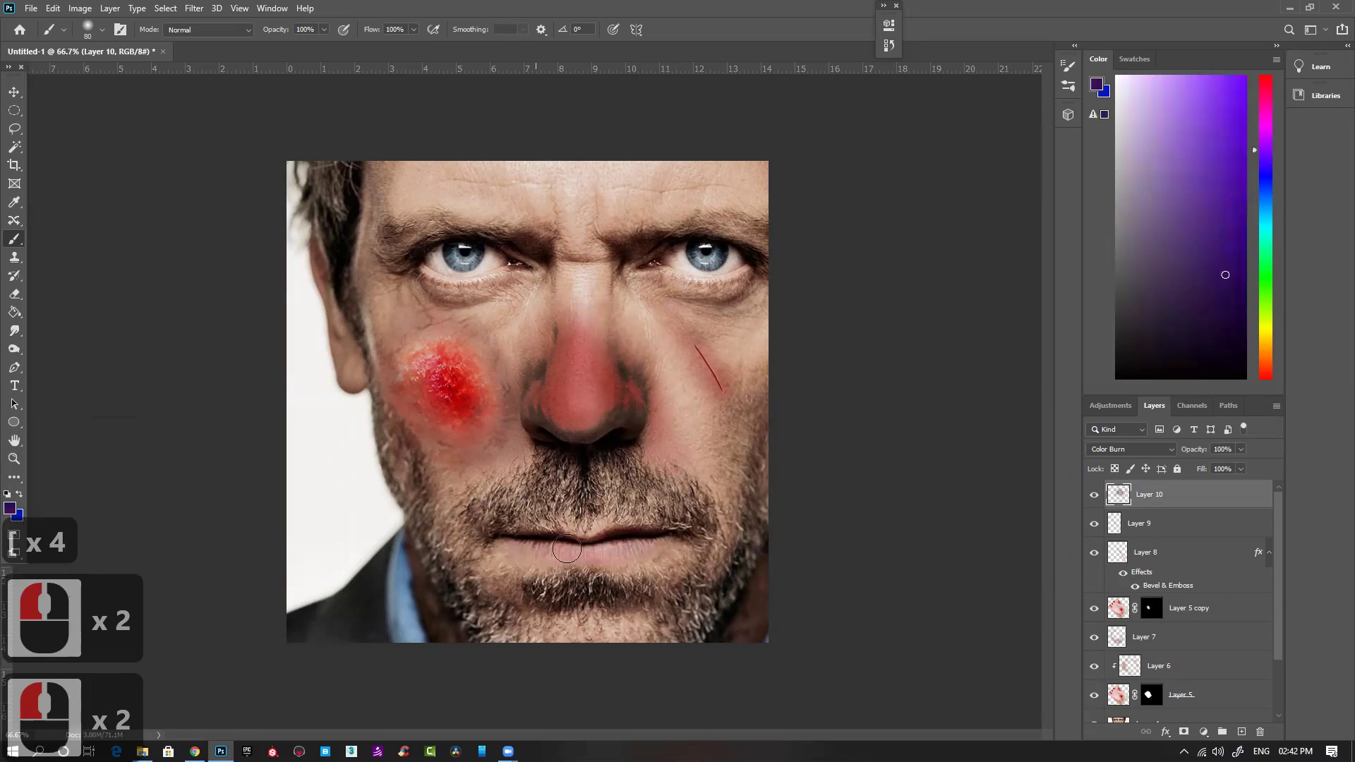
pyautogui.moveTo(603, 549); pyautogui.dragTo(681, 542)
pyautogui.moveTo(631, 544); pyautogui.dragTo(485, 538)
pyautogui.moveTo(660, 541); pyautogui.dragTo(559, 548)
pyautogui.moveTo(600, 544); pyautogui.dragTo(629, 540)
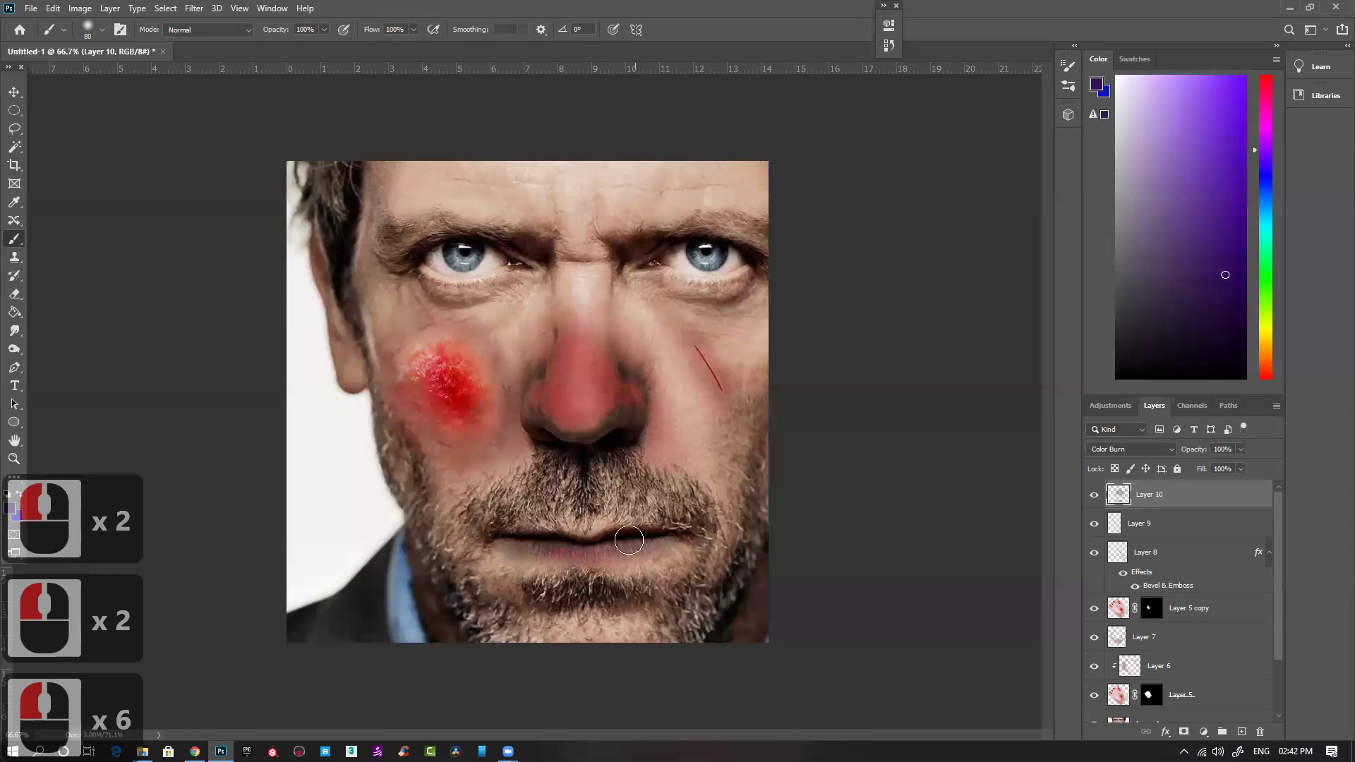
pyautogui.moveTo(540, 548); pyautogui.dragTo(635, 547)
pyautogui.moveTo(506, 546)
pyautogui.mouseDown()
pyautogui.moveTo(678, 548)
pyautogui.moveTo(516, 563)
pyautogui.moveTo(557, 559)
pyautogui.mouseUp()
pyautogui.moveTo(638, 550); pyautogui.dragTo(656, 547)
pyautogui.moveTo(487, 543)
pyautogui.mouseDown()
pyautogui.moveTo(663, 539)
pyautogui.moveTo(586, 556)
pyautogui.moveTo(496, 539)
pyautogui.moveTo(678, 547)
pyautogui.mouseUp()
pyautogui.click(674, 532)
pyautogui.moveTo(505, 547)
pyautogui.mouseDown()
pyautogui.moveTo(681, 544)
pyautogui.moveTo(527, 553)
pyautogui.moveTo(677, 517)
pyautogui.moveTo(558, 549)
pyautogui.moveTo(507, 542)
pyautogui.moveTo(568, 547)
pyautogui.moveTo(520, 542)
pyautogui.moveTo(629, 525)
pyautogui.moveTo(678, 539)
pyautogui.moveTo(544, 534)
pyautogui.mouseUp()
pyautogui.click(524, 535)
pyautogui.click(520, 535)
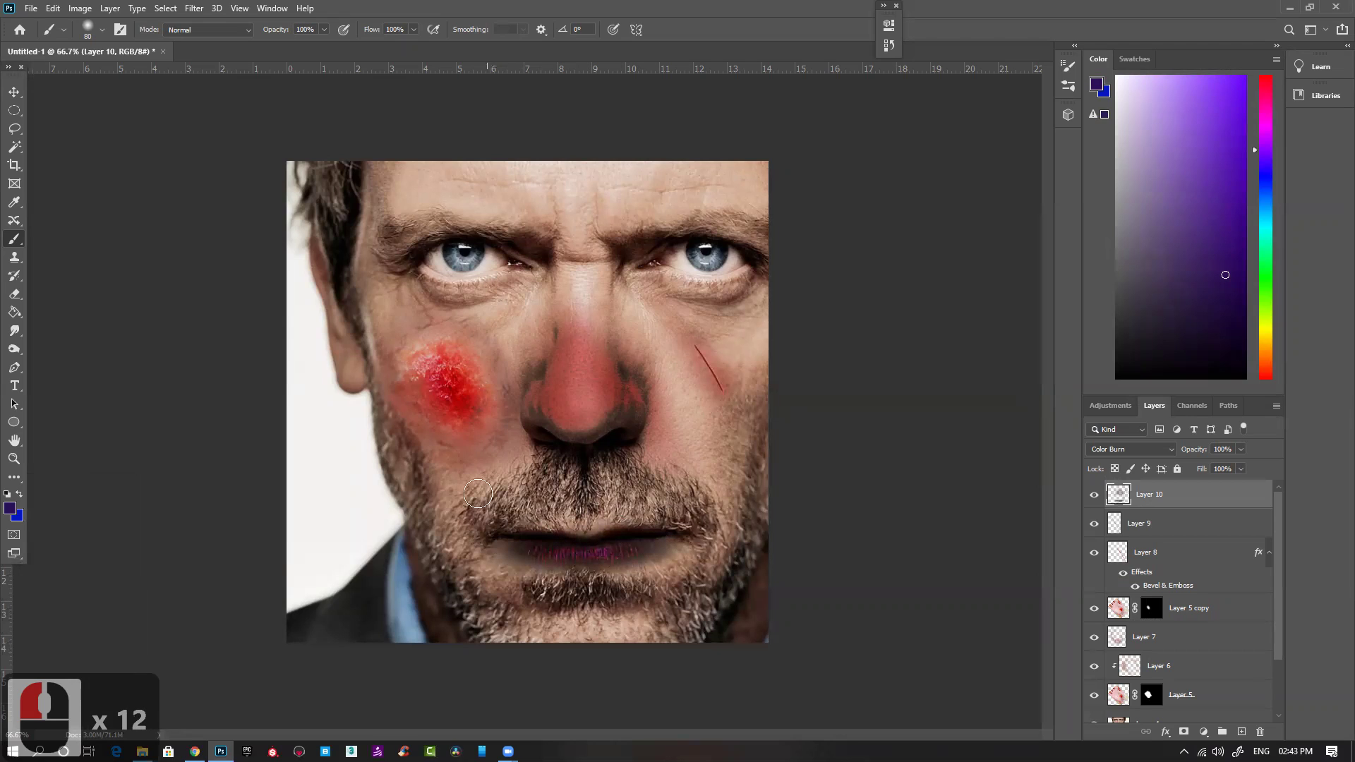
# Step: Switch the paint color to dark olive yellow and paint the iris above the wounded cheek with a 30 px brush
pyautogui.click(1263, 321)
pyautogui.keyDown('ctrl'); pyautogui.click(455, 267); pyautogui.keyUp('ctrl')
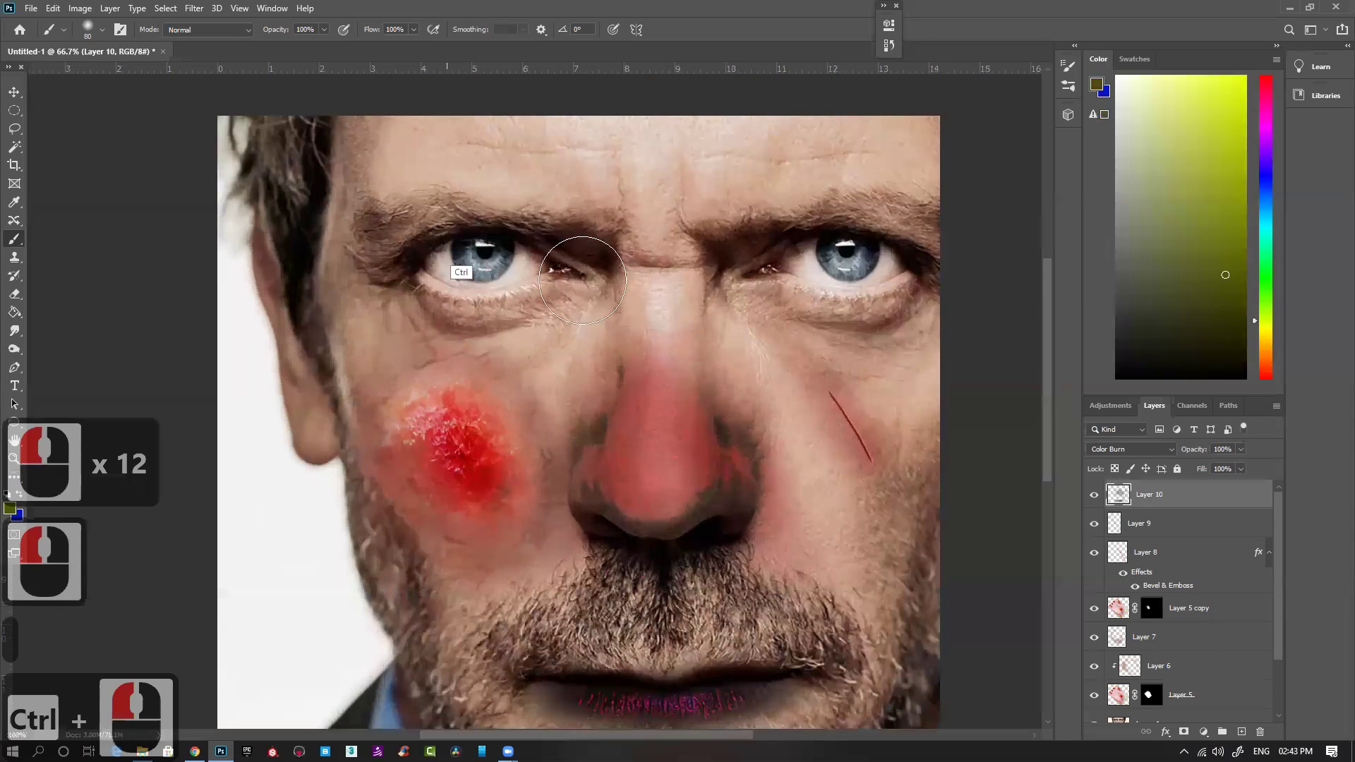
pyautogui.keyDown('ctrl'); pyautogui.click(447, 247); pyautogui.keyUp('ctrl')
pyautogui.press('[')
pyautogui.press('[')
pyautogui.press('[')
pyautogui.press('[')
pyautogui.press('[')
pyautogui.press('[')
pyautogui.press('[')
pyautogui.click(503, 288)
pyautogui.click(485, 246)
pyautogui.moveTo(489, 247); pyautogui.dragTo(549, 290)
pyautogui.click(550, 283)
pyautogui.click(559, 242)
pyautogui.click(493, 233)
pyautogui.click(467, 261)
pyautogui.moveTo(466, 263); pyautogui.dragTo(538, 284)
pyautogui.moveTo(539, 284)
pyautogui.mouseDown()
pyautogui.moveTo(531, 275)
pyautogui.moveTo(525, 304)
pyautogui.mouseUp()
pyautogui.moveTo(493, 249)
pyautogui.mouseDown()
pyautogui.moveTo(555, 292)
pyautogui.moveTo(509, 295)
pyautogui.moveTo(525, 269)
pyautogui.moveTo(499, 287)
pyautogui.mouseUp()
# Step: Paint the other eye's iris with the same olive color and touch up the first iris
pyautogui.moveTo(795, 352); pyautogui.dragTo(421, 411)
pyautogui.moveTo(845, 318)
pyautogui.mouseDown()
pyautogui.moveTo(927, 305)
pyautogui.moveTo(866, 336)
pyautogui.moveTo(920, 321)
pyautogui.moveTo(852, 322)
pyautogui.moveTo(900, 360)
pyautogui.moveTo(853, 307)
pyautogui.moveTo(898, 297)
pyautogui.mouseUp()
pyautogui.moveTo(182, 339)
pyautogui.mouseDown()
pyautogui.moveTo(214, 341)
pyautogui.moveTo(177, 312)
pyautogui.moveTo(150, 343)
pyautogui.moveTo(170, 341)
pyautogui.moveTo(168, 295)
pyautogui.mouseUp()
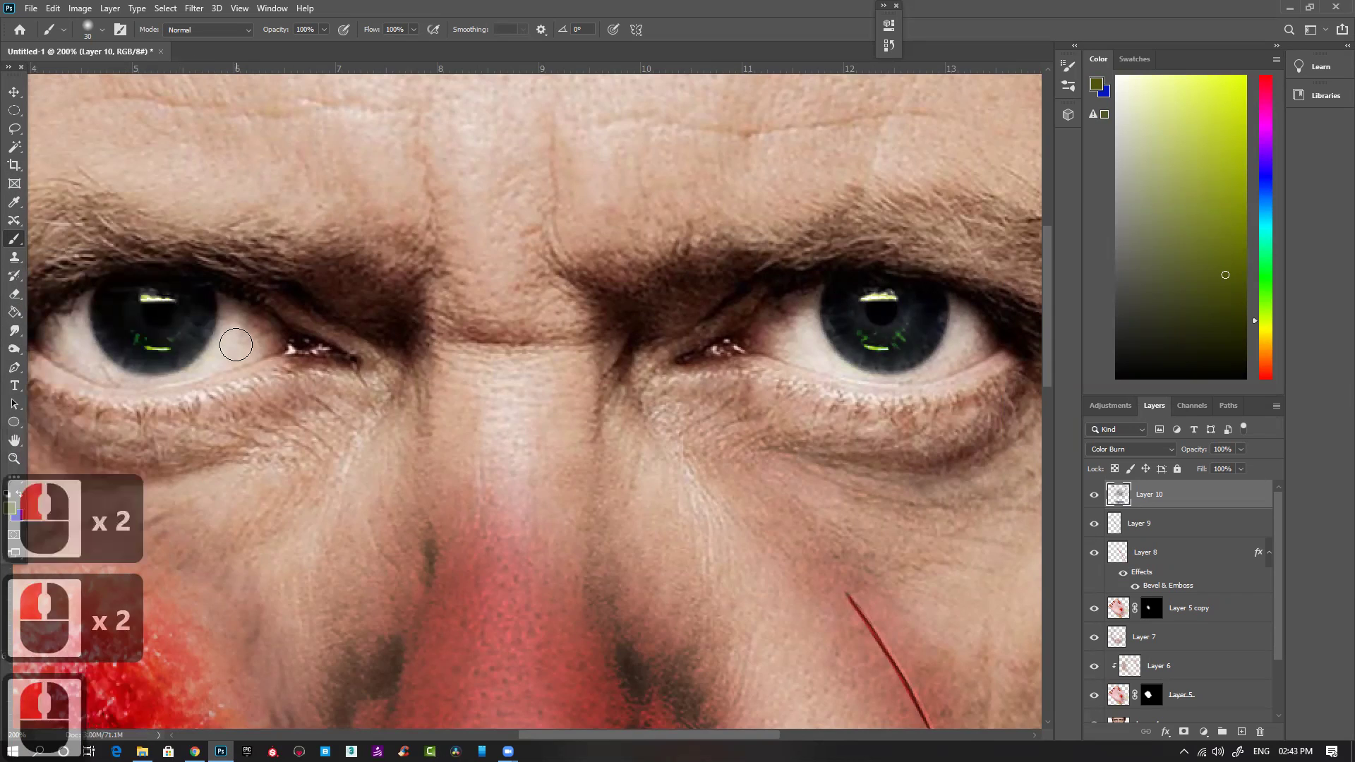
pyautogui.hotkey('ctrl', '-')
pyautogui.hotkey('ctrl', '-')
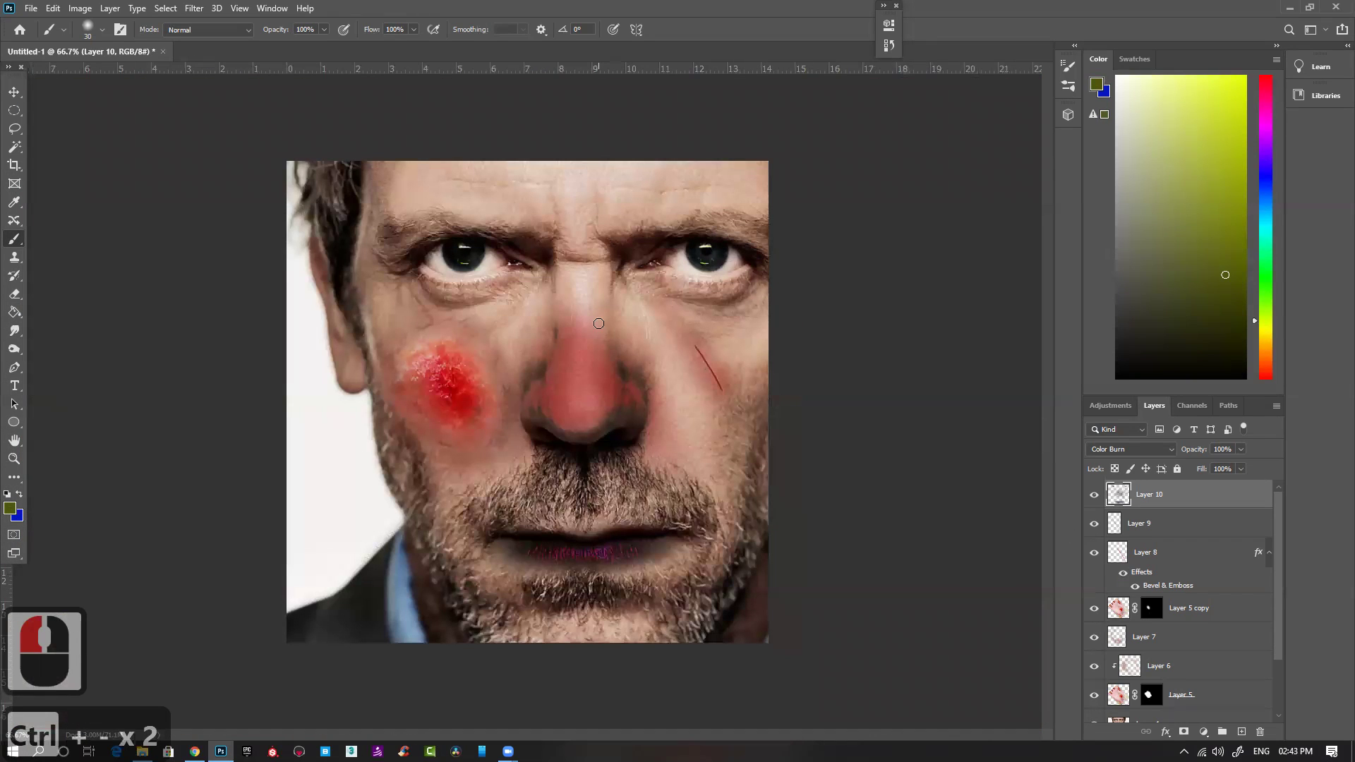
# Step: Select the area across both eyes, delete Layer 10's paint inside it and clear the selection
pyautogui.press('m')
pyautogui.moveTo(393, 200); pyautogui.dragTo(758, 314)
pyautogui.press('Delete')
pyautogui.click(661, 265)
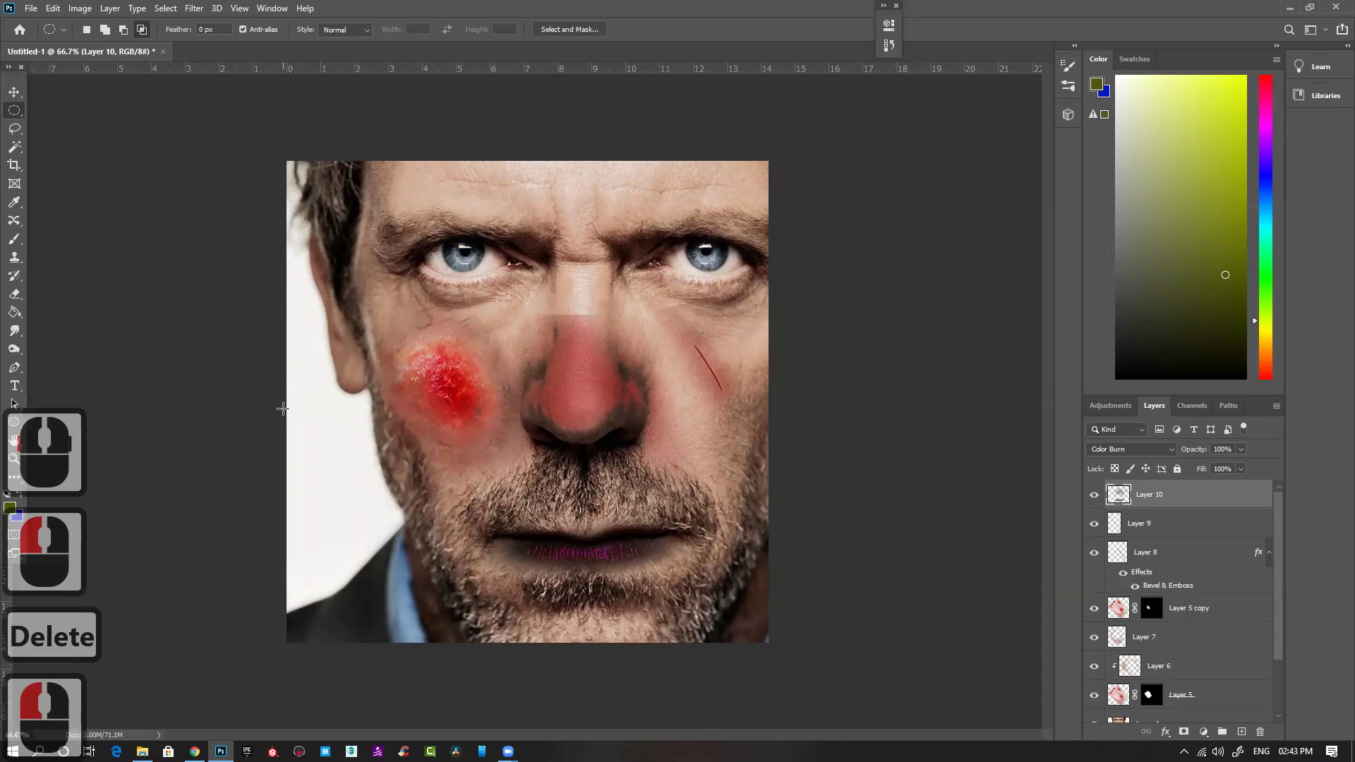
# Step: Make an elliptical selection around the iris of the eye above the wounded cheek
pyautogui.keyDown('ctrl'); pyautogui.click(464, 247); pyautogui.keyUp('ctrl')
pyautogui.keyDown('ctrl'); pyautogui.click(463, 246); pyautogui.keyUp('ctrl')
pyautogui.keyDown('ctrl'); pyautogui.click(463, 247); pyautogui.keyUp('ctrl')
pyautogui.moveTo(381, 223); pyautogui.dragTo(557, 355)
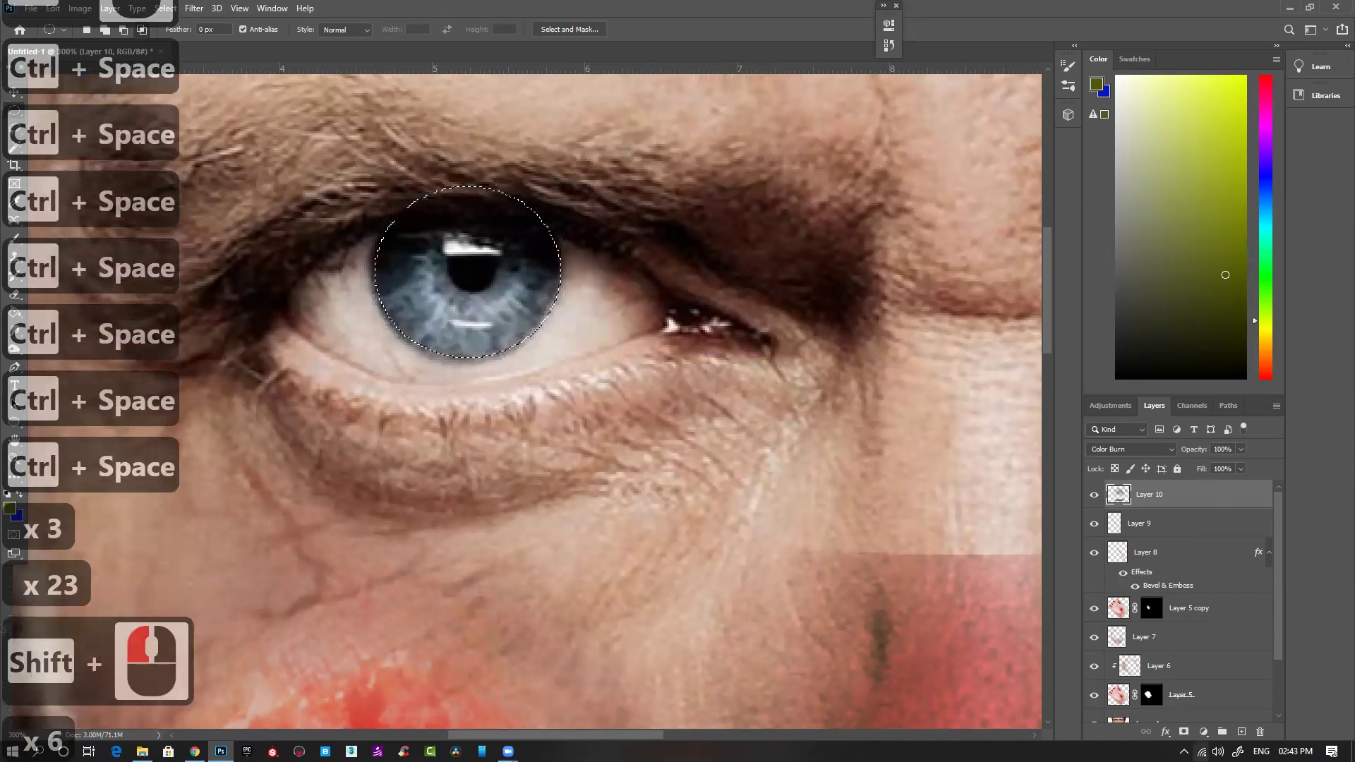
# Step: Add a Hue/Saturation adjustment layer for the selected iris with Hue -67 and Saturation +60
pyautogui.click(1204, 732)
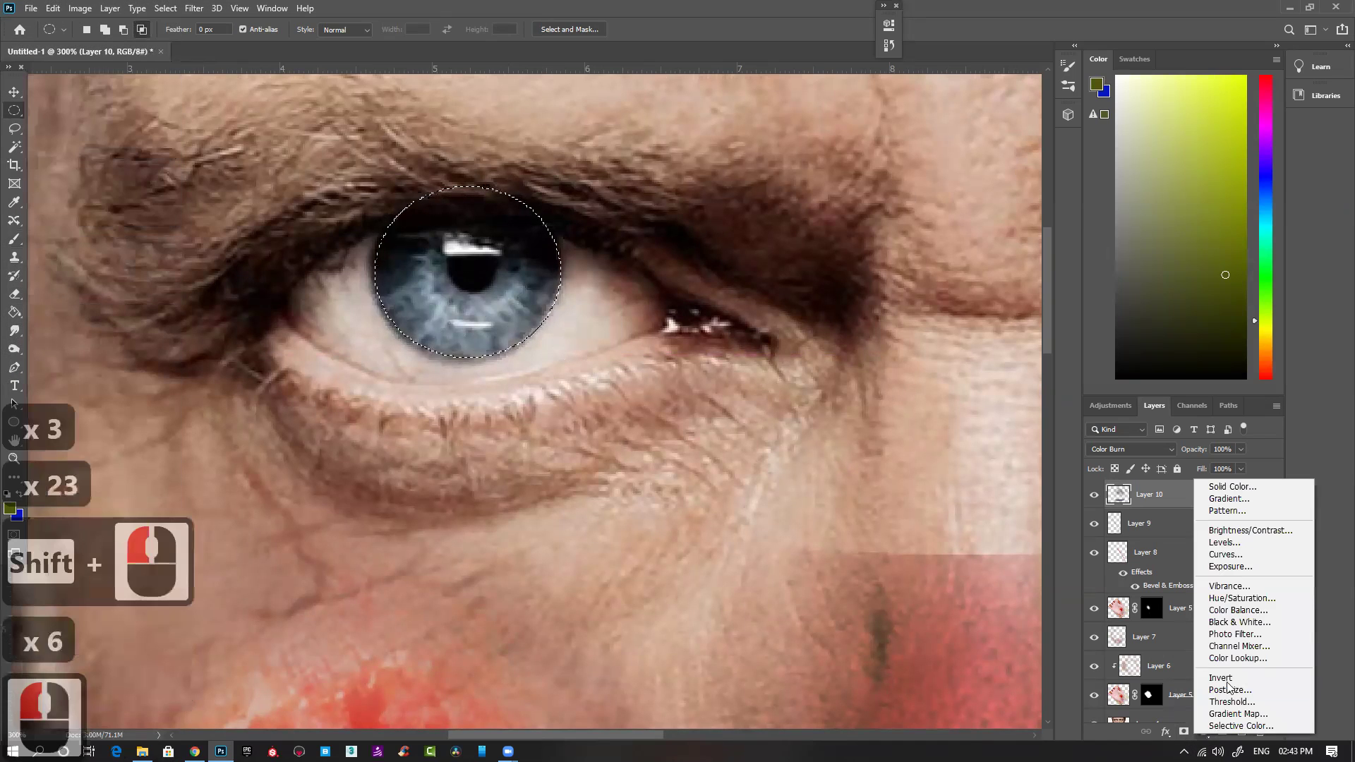
pyautogui.click(1255, 599)
pyautogui.moveTo(769, 148); pyautogui.dragTo(723, 133)
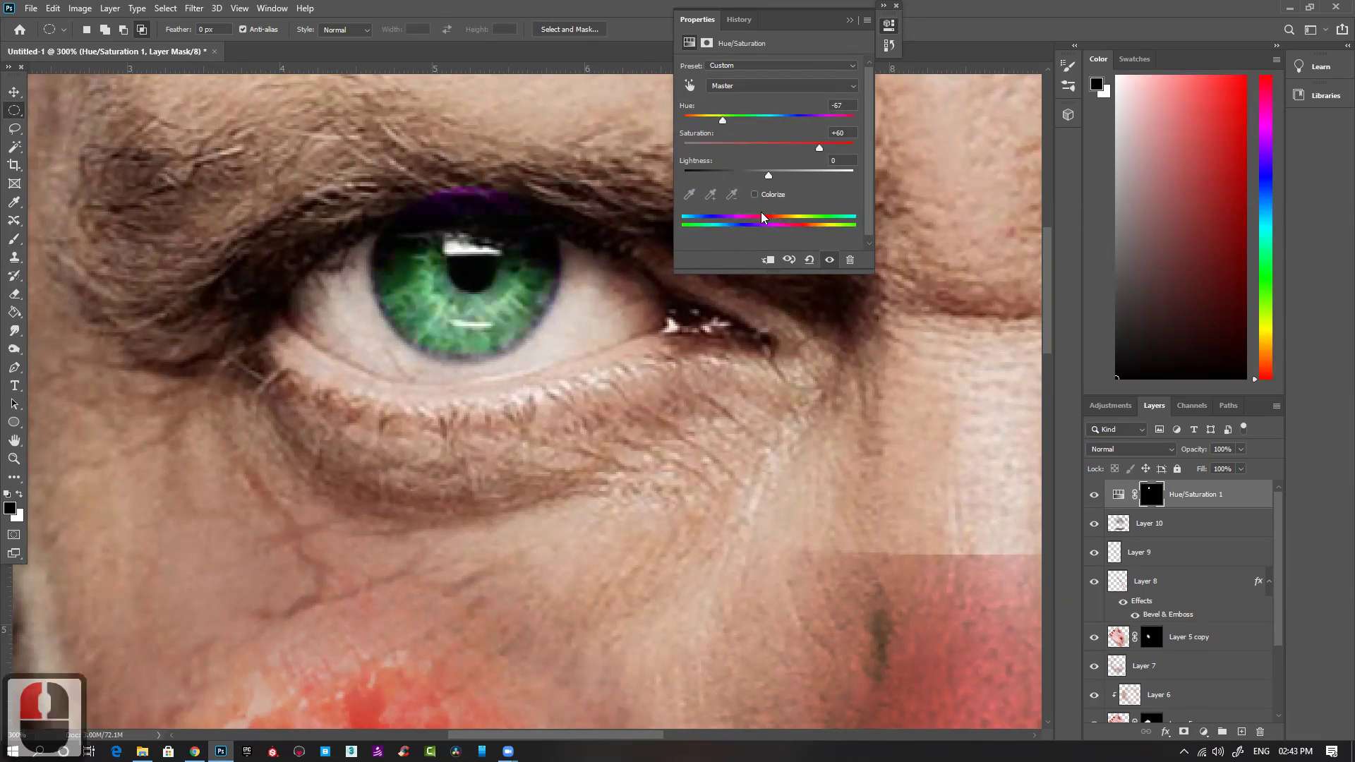
pyautogui.click(850, 20)
# Step: Compare the eye with the Hue/Saturation adjustment hidden and shown
pyautogui.hotkey('ctrl', '-')
pyautogui.hotkey('ctrl', '-')
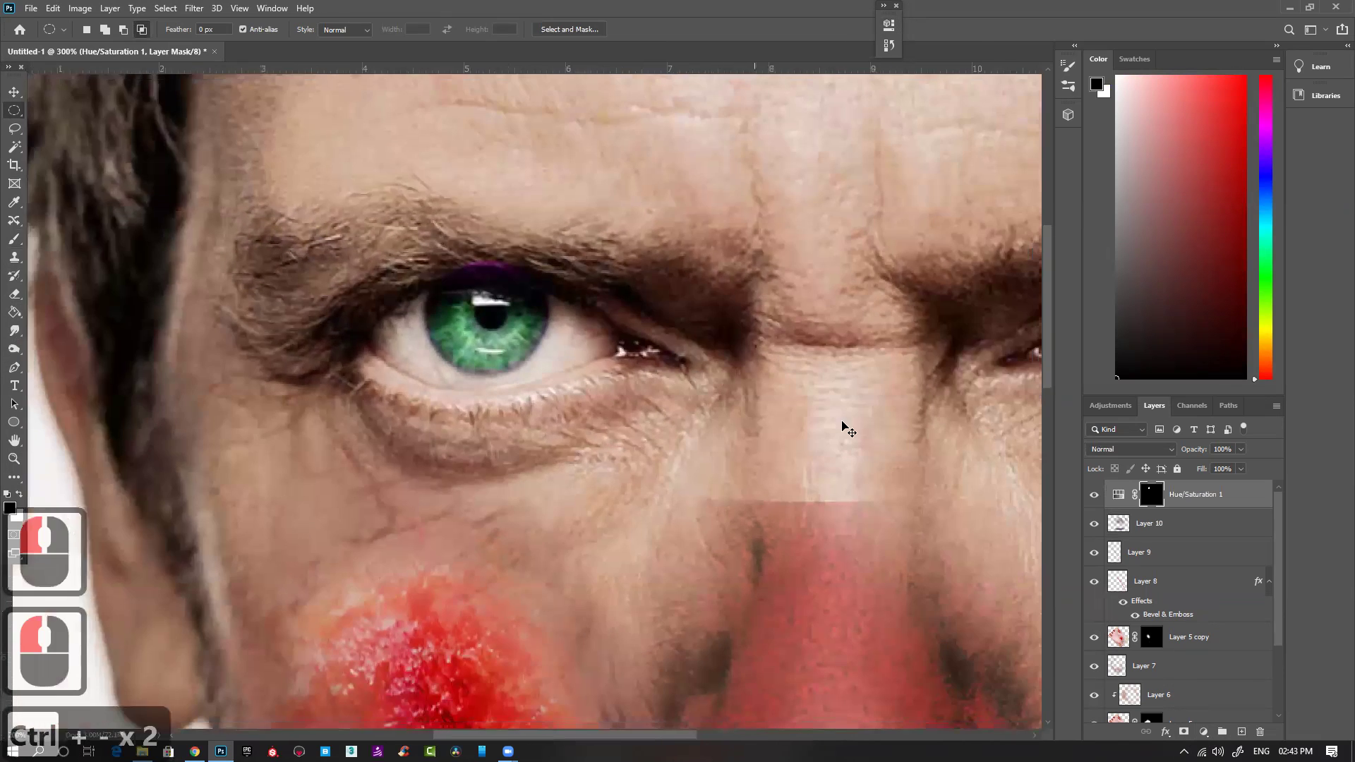
pyautogui.click(1095, 495)
pyautogui.click(1094, 496)
# Step: Paint black on the Hue/Saturation mask around the iris to remove the color spill from the upper eyelid and eye white
pyautogui.keyDown('ctrl'); pyautogui.click(495, 325); pyautogui.keyUp('ctrl')
pyautogui.keyDown('ctrl'); pyautogui.click(495, 325); pyautogui.keyUp('ctrl')
pyautogui.press('b')
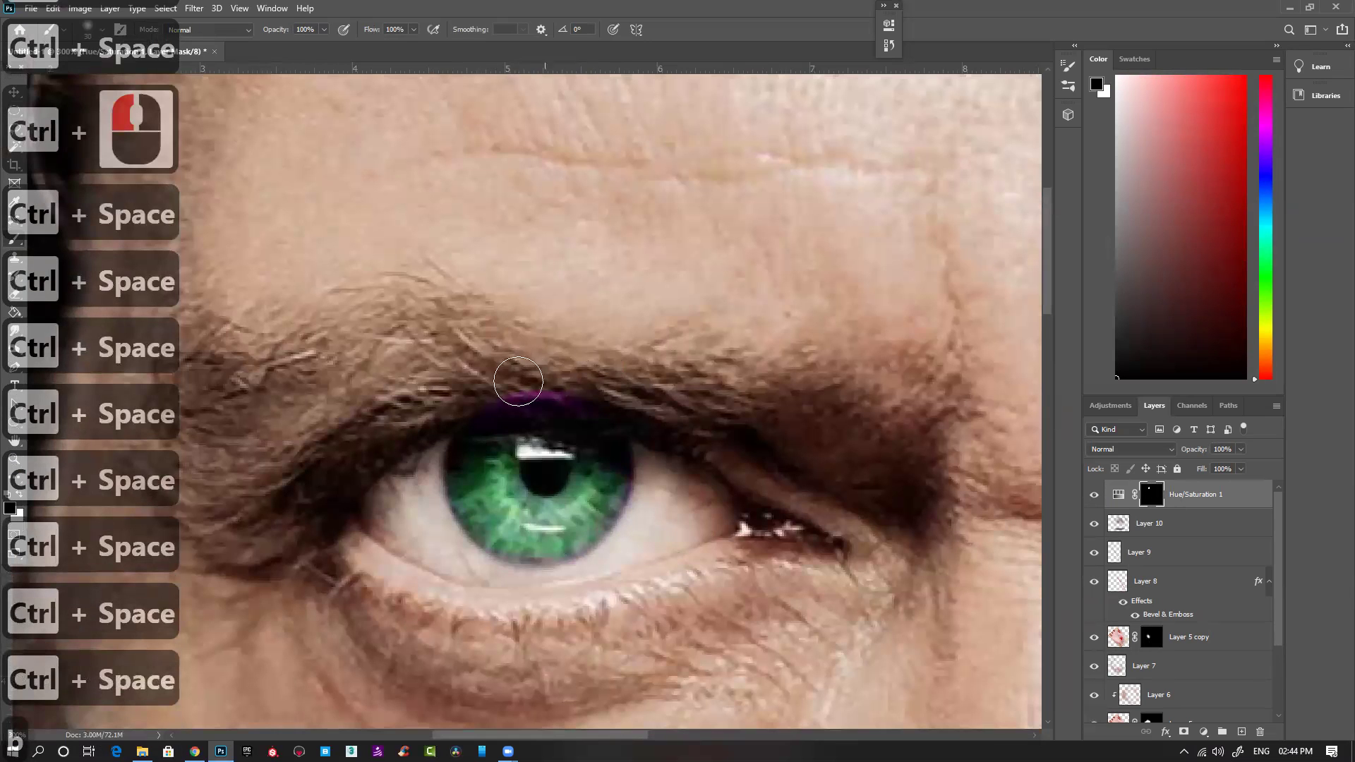
pyautogui.moveTo(638, 379); pyautogui.dragTo(688, 392)
pyautogui.moveTo(688, 393)
pyautogui.mouseDown()
pyautogui.moveTo(424, 394)
pyautogui.moveTo(441, 386)
pyautogui.moveTo(457, 432)
pyautogui.moveTo(405, 462)
pyautogui.mouseUp()
pyautogui.moveTo(404, 461)
pyautogui.mouseDown()
pyautogui.moveTo(480, 561)
pyautogui.moveTo(532, 580)
pyautogui.moveTo(625, 483)
pyautogui.mouseUp()
pyautogui.moveTo(542, 570)
pyautogui.mouseDown()
pyautogui.moveTo(586, 549)
pyautogui.moveTo(443, 578)
pyautogui.moveTo(424, 535)
pyautogui.mouseUp()
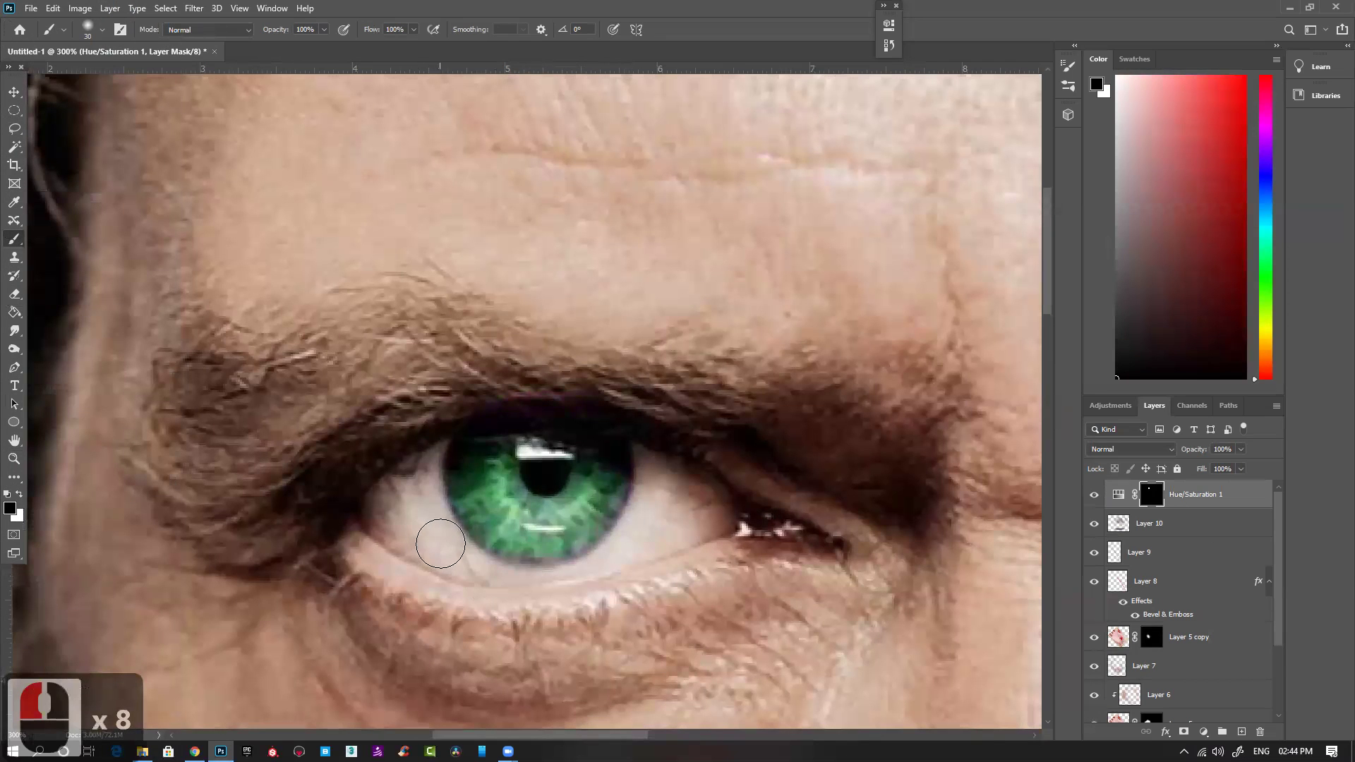
pyautogui.moveTo(426, 467)
pyautogui.mouseDown()
pyautogui.moveTo(581, 571)
pyautogui.moveTo(652, 487)
pyautogui.mouseUp()
pyautogui.hotkey('ctrl', '-')
pyautogui.hotkey('ctrl', '-')
pyautogui.hotkey('ctrl', '-')
pyautogui.hotkey('ctrl', '-')
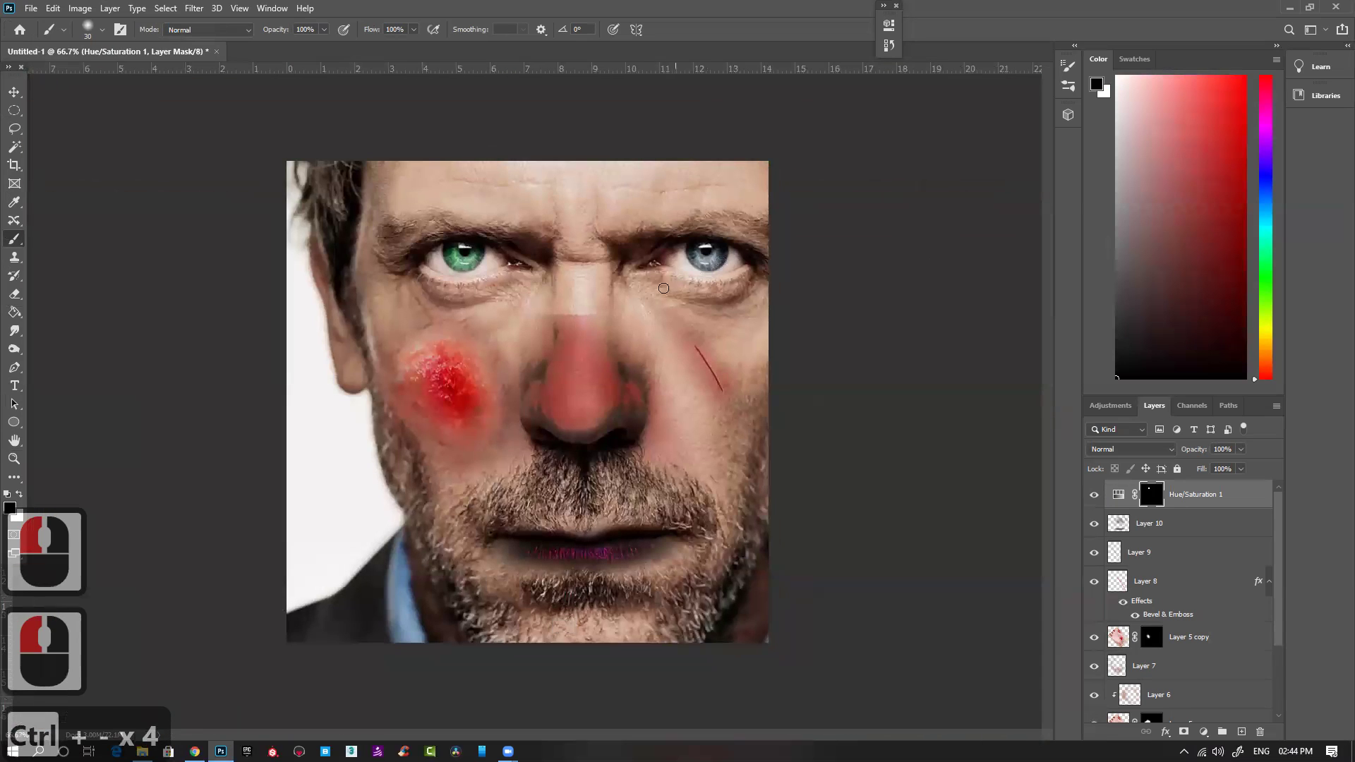
# Step: Compare the face with Layer 10's paint hidden and shown
pyautogui.click(1095, 526)
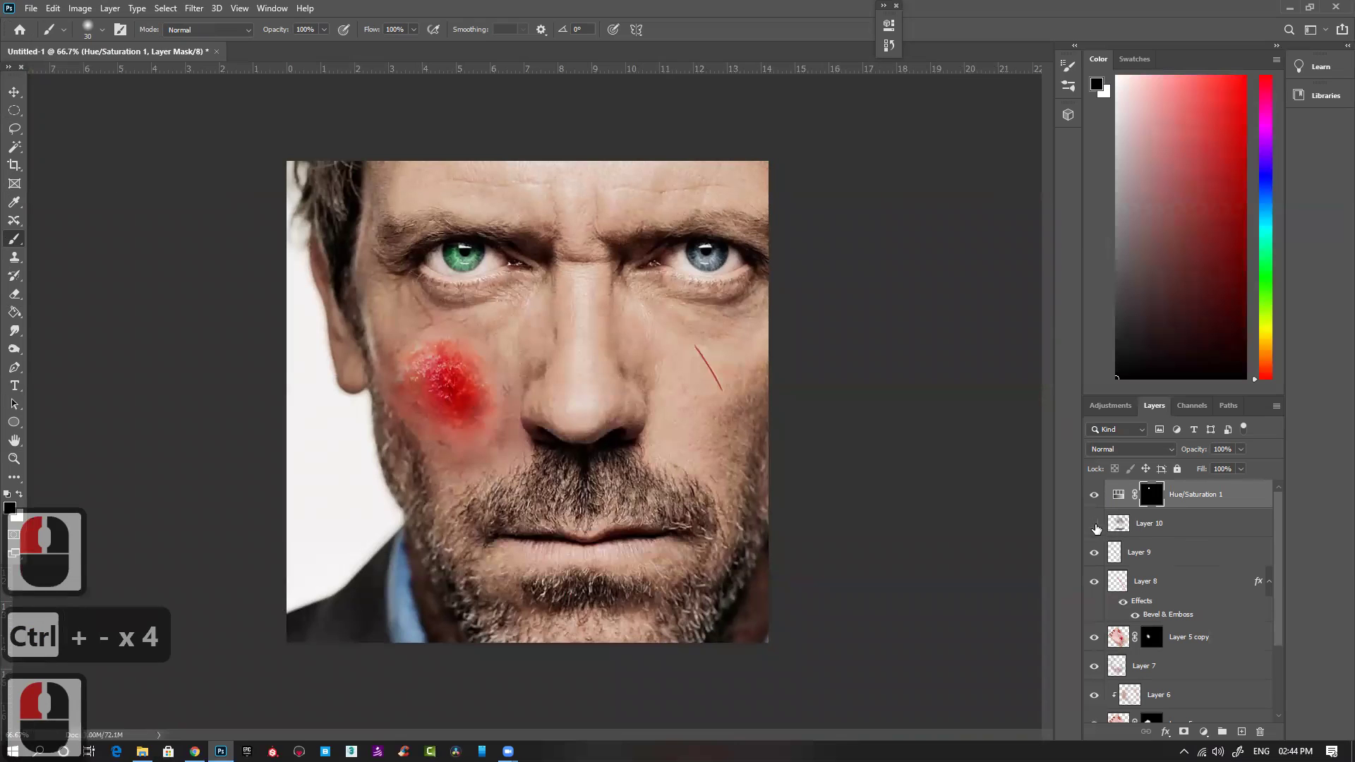
pyautogui.click(1095, 525)
pyautogui.click(1096, 526)
# Step: Show Layer 10 and erase its violet lip paint with a soft 200 px eraser
pyautogui.click(1171, 524)
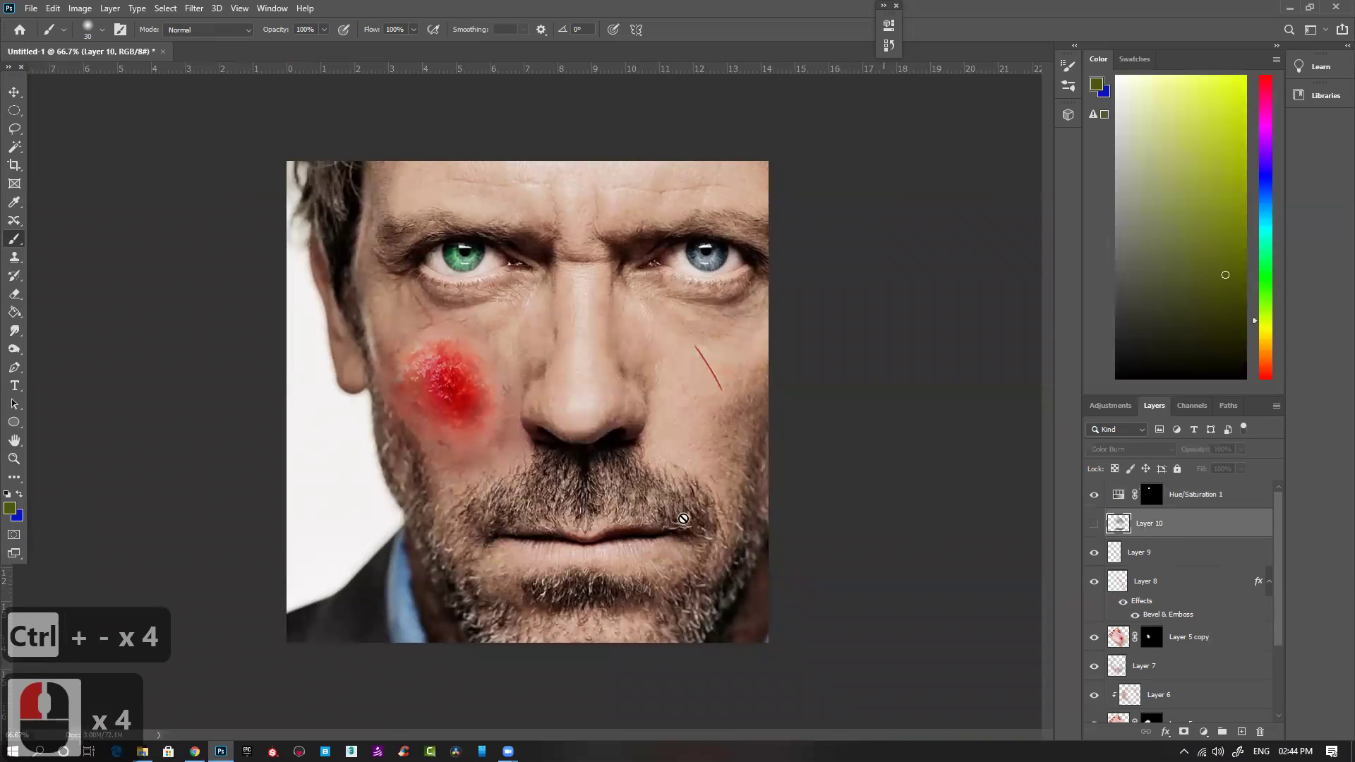
pyautogui.click(1095, 524)
pyautogui.press('r')
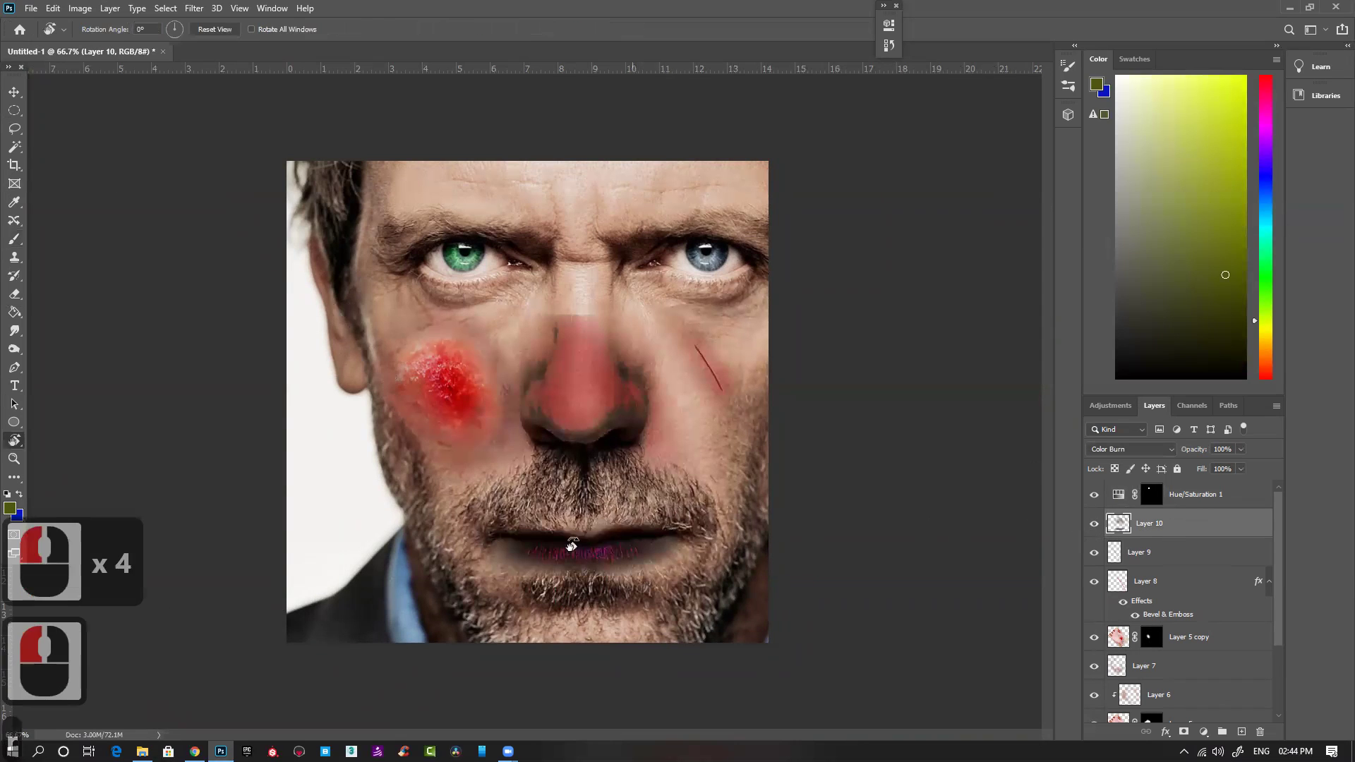
pyautogui.press('e')
pyautogui.press(']')
pyautogui.press(']')
pyautogui.press(']')
pyautogui.press(']')
pyautogui.press(']')
pyautogui.press(']')
pyautogui.press(']')
pyautogui.press(']')
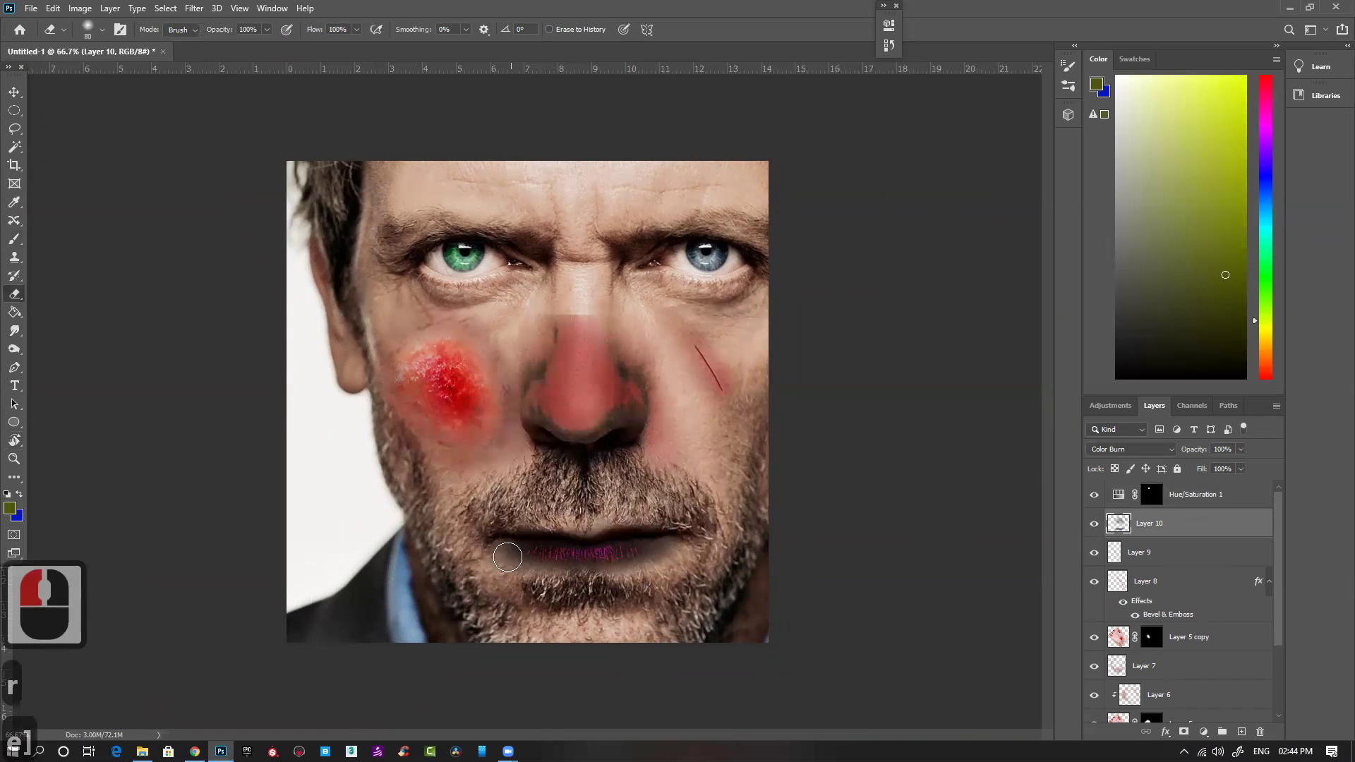
pyautogui.moveTo(463, 550); pyautogui.dragTo(645, 547)
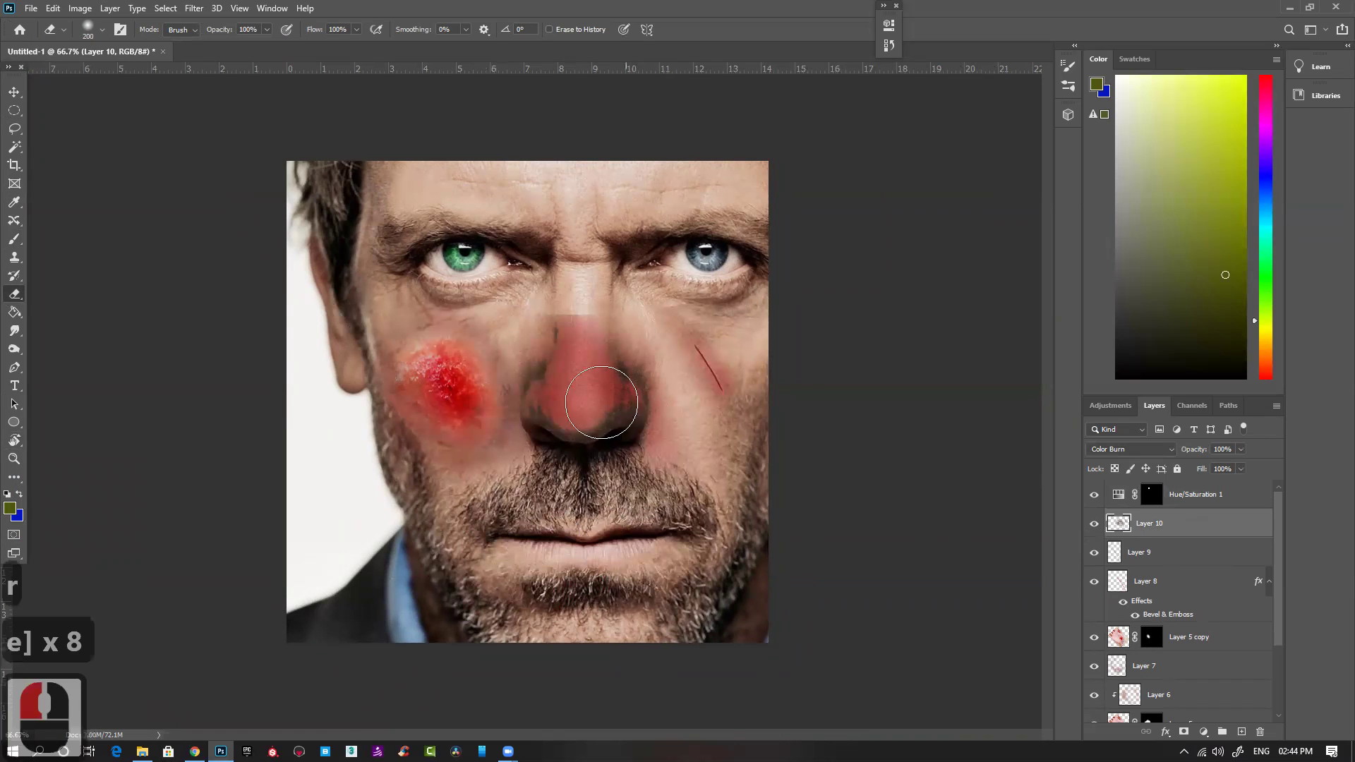
# Step: Soften the red shading on the nose bridge, tip and side by lightly erasing it on Layer 10
pyautogui.moveTo(540, 299)
pyautogui.mouseDown()
pyautogui.moveTo(591, 319)
pyautogui.moveTo(579, 319)
pyautogui.mouseUp()
pyautogui.click(580, 385)
pyautogui.click(581, 377)
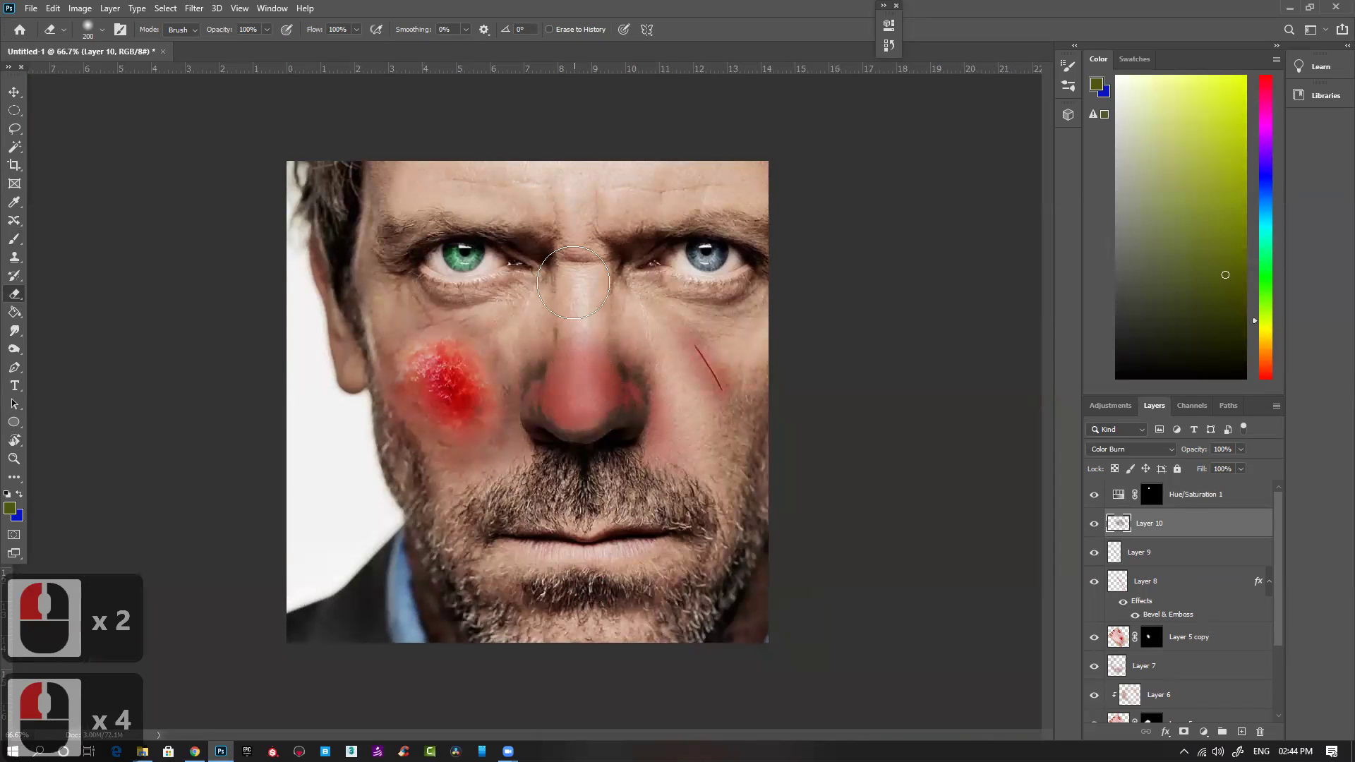
pyautogui.click(566, 403)
pyautogui.click(626, 350)
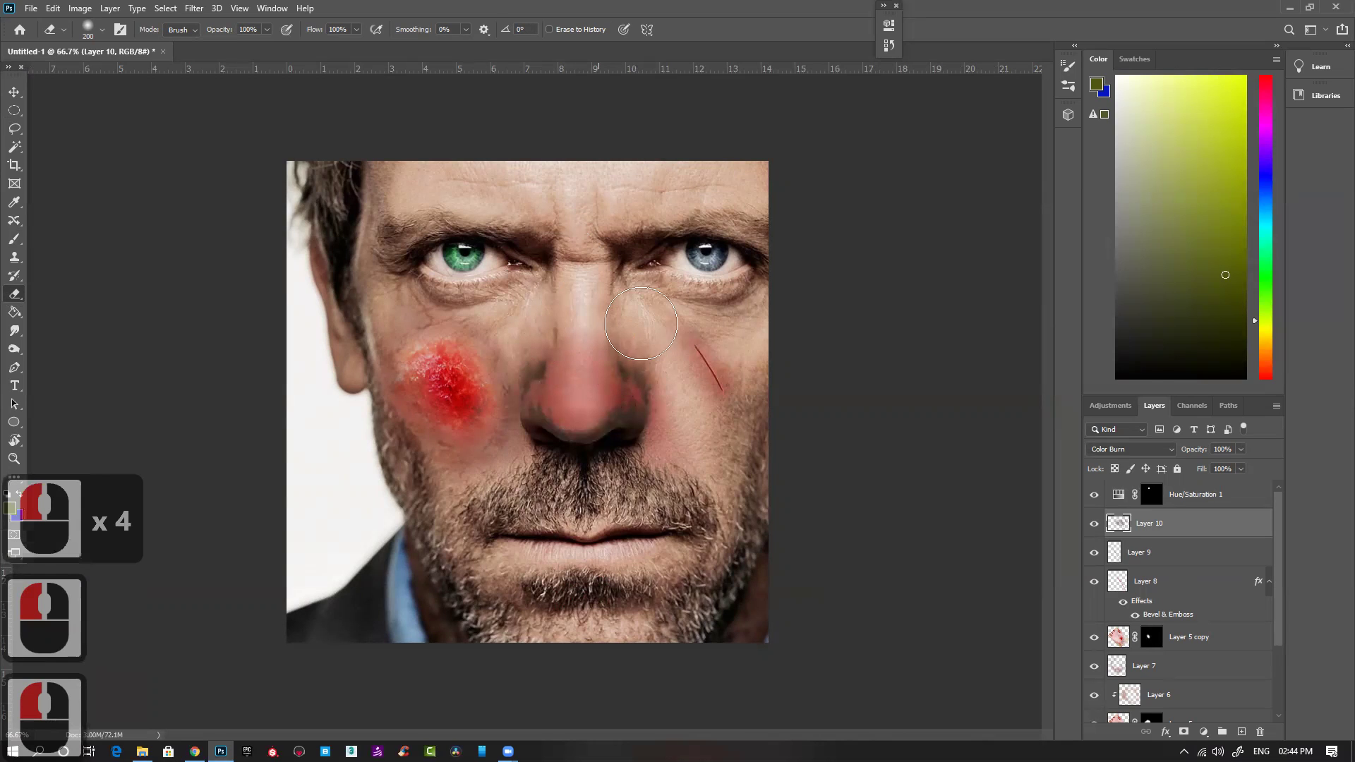
pyautogui.click(630, 376)
# Step: Add a Selective Color adjustment layer above the Hue/Saturation 1 layer
pyautogui.hotkey('ctrl', '-')
pyautogui.hotkey('ctrl', '-')
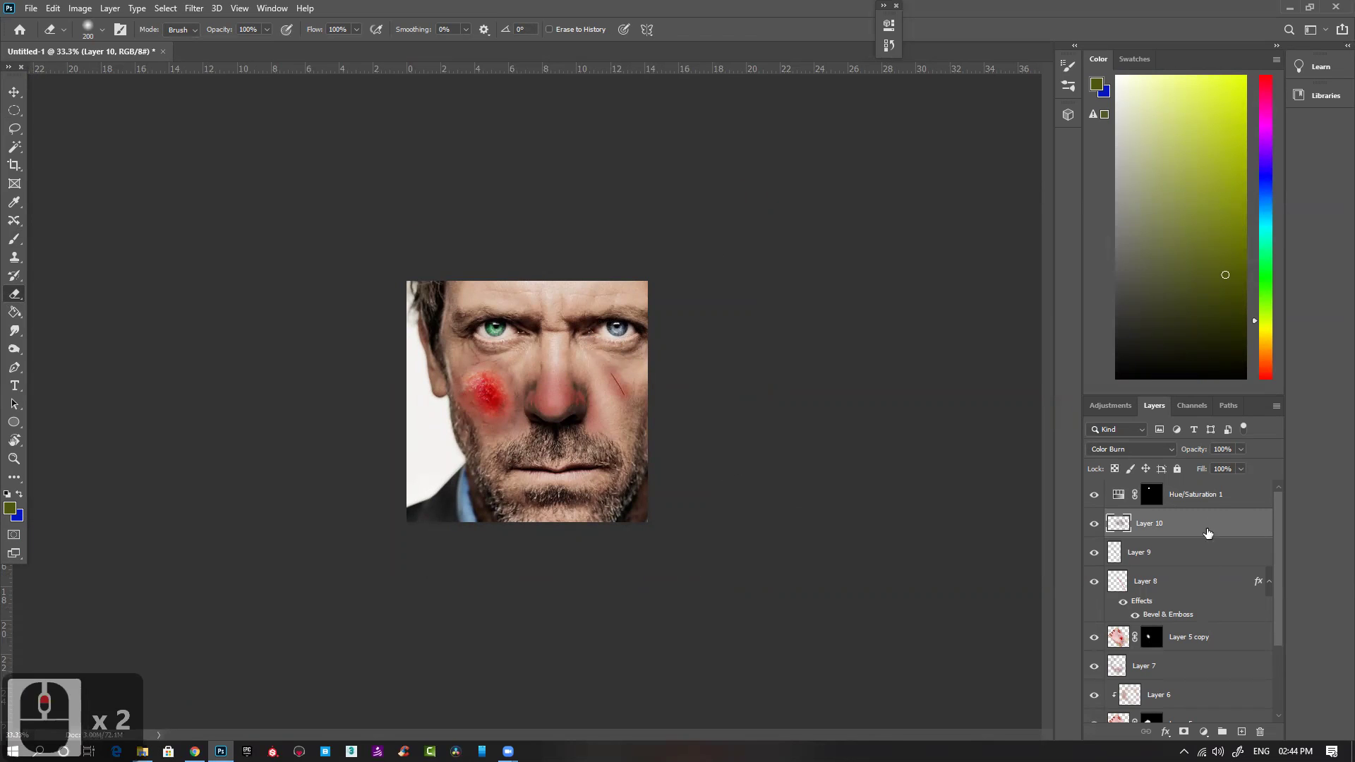
pyautogui.click(1222, 503)
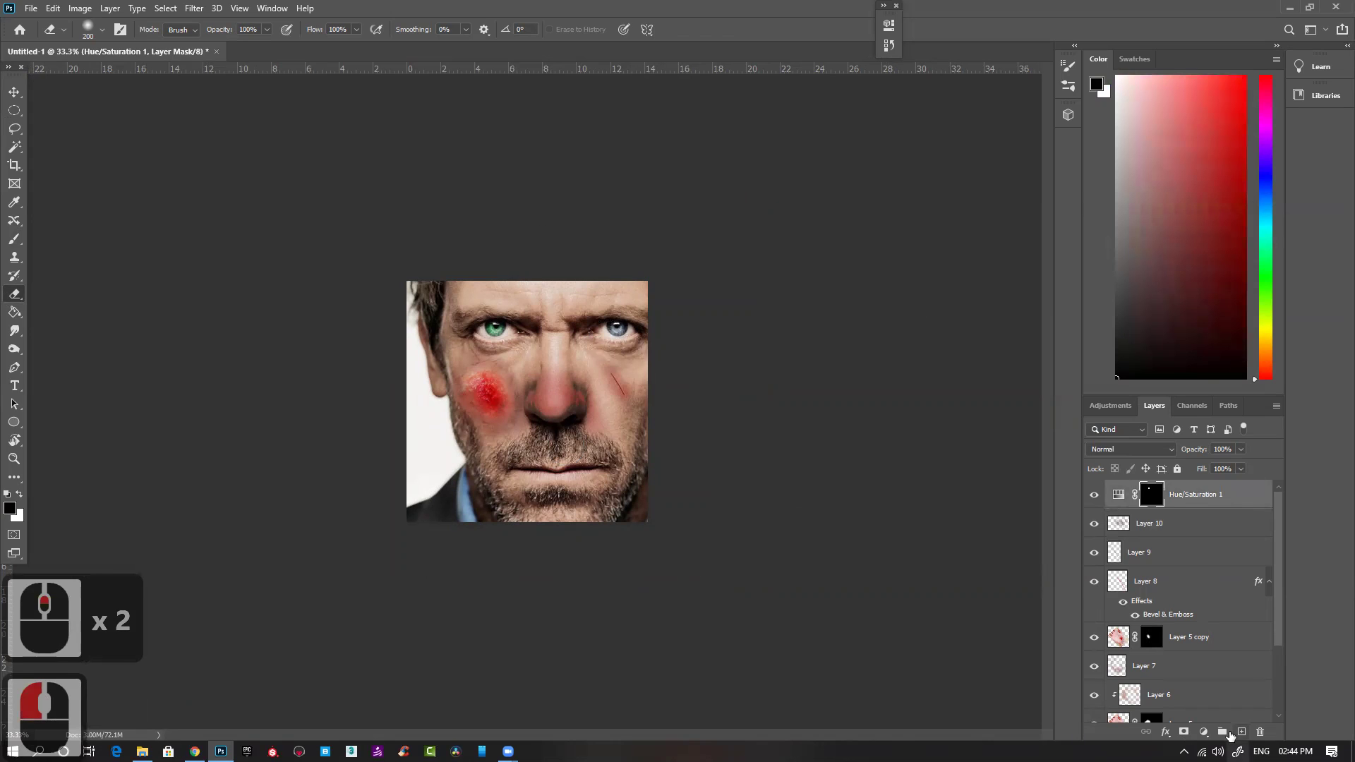
pyautogui.click(1203, 732)
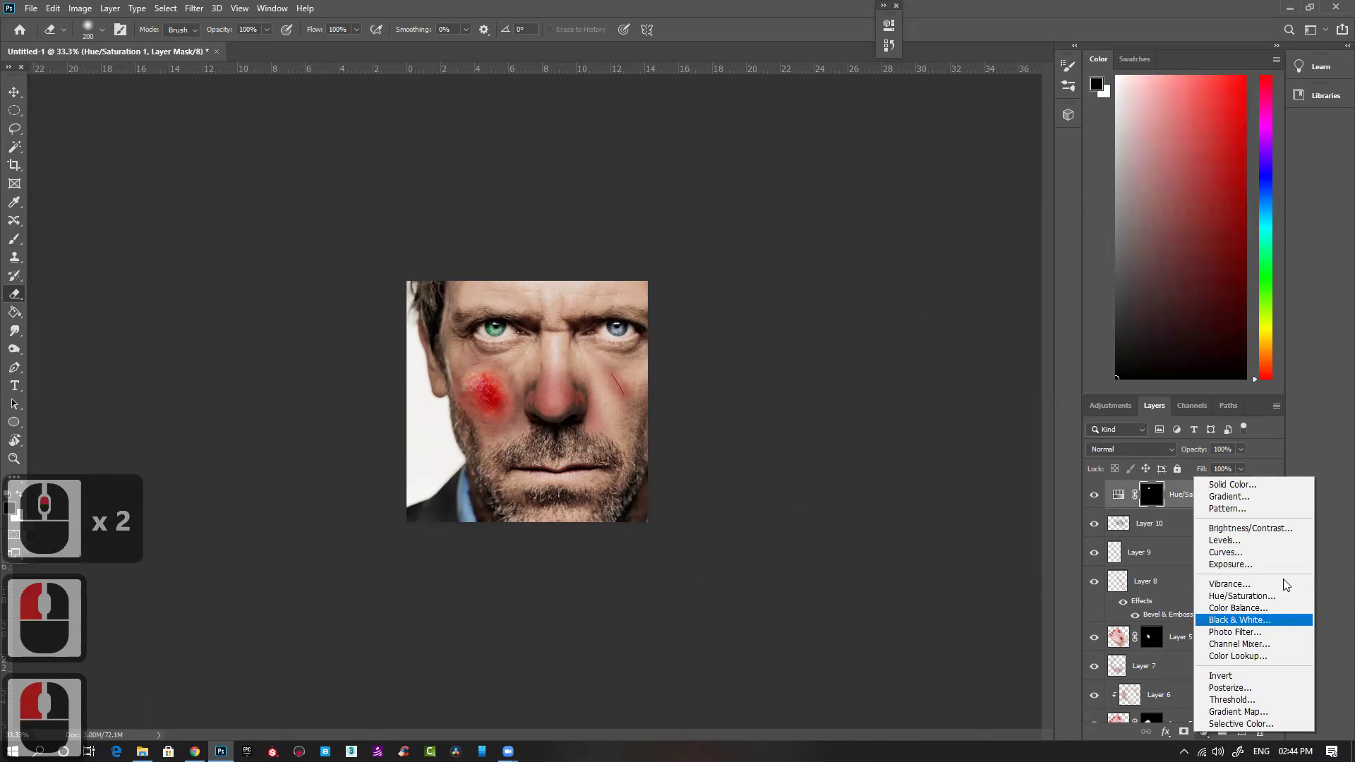
pyautogui.click(1240, 724)
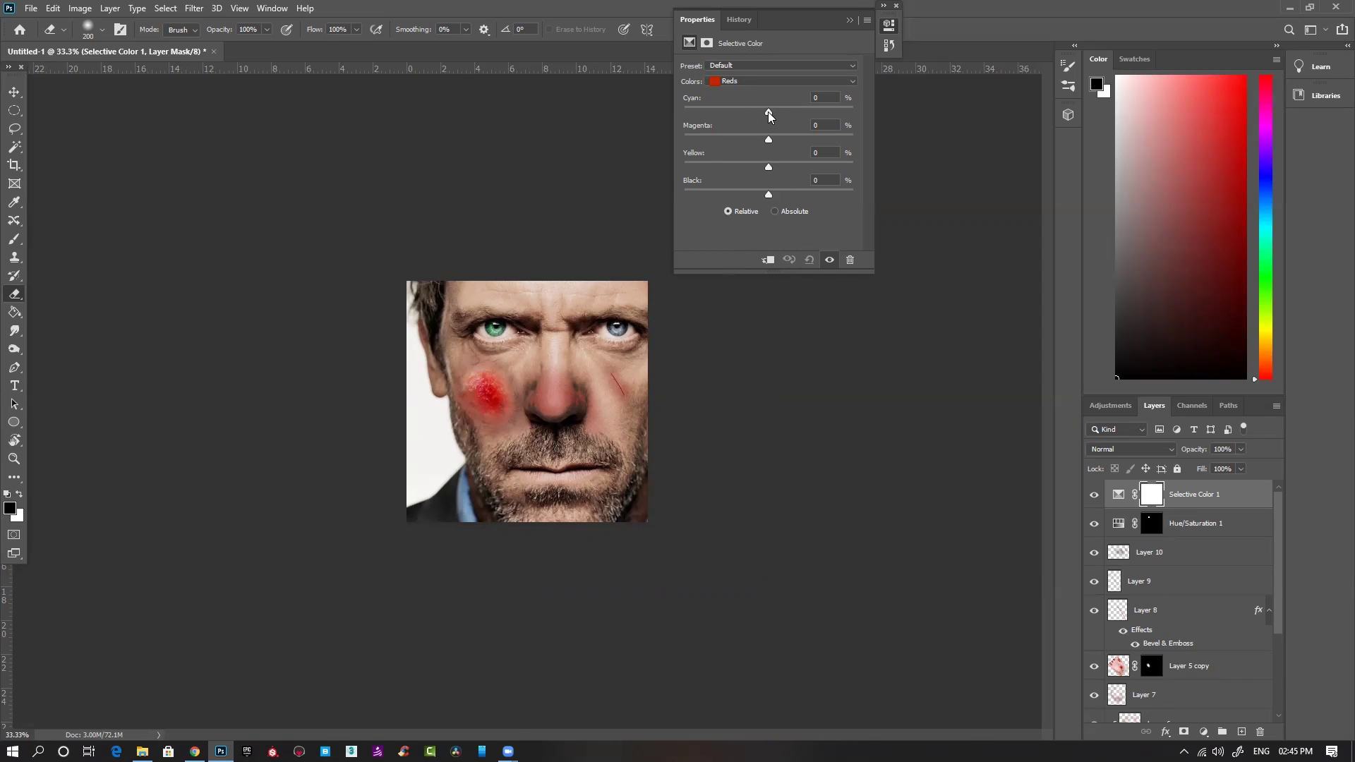
# Step: Adjust the Selective Color Reds to Cyan +100, Magenta -29, Yellow -29 and Black +31
pyautogui.moveTo(768, 111); pyautogui.dragTo(774, 113)
pyautogui.moveTo(809, 117); pyautogui.dragTo(875, 122)
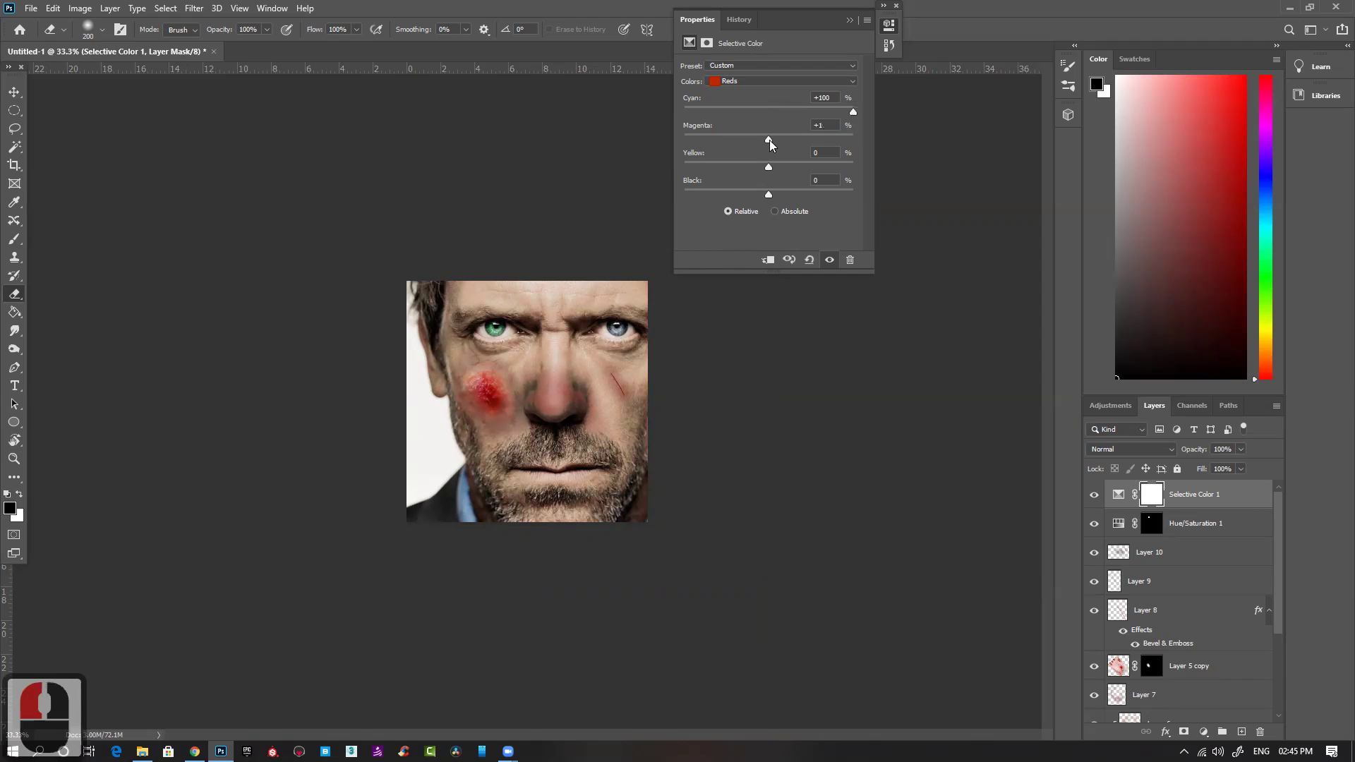
pyautogui.moveTo(756, 139); pyautogui.dragTo(674, 170)
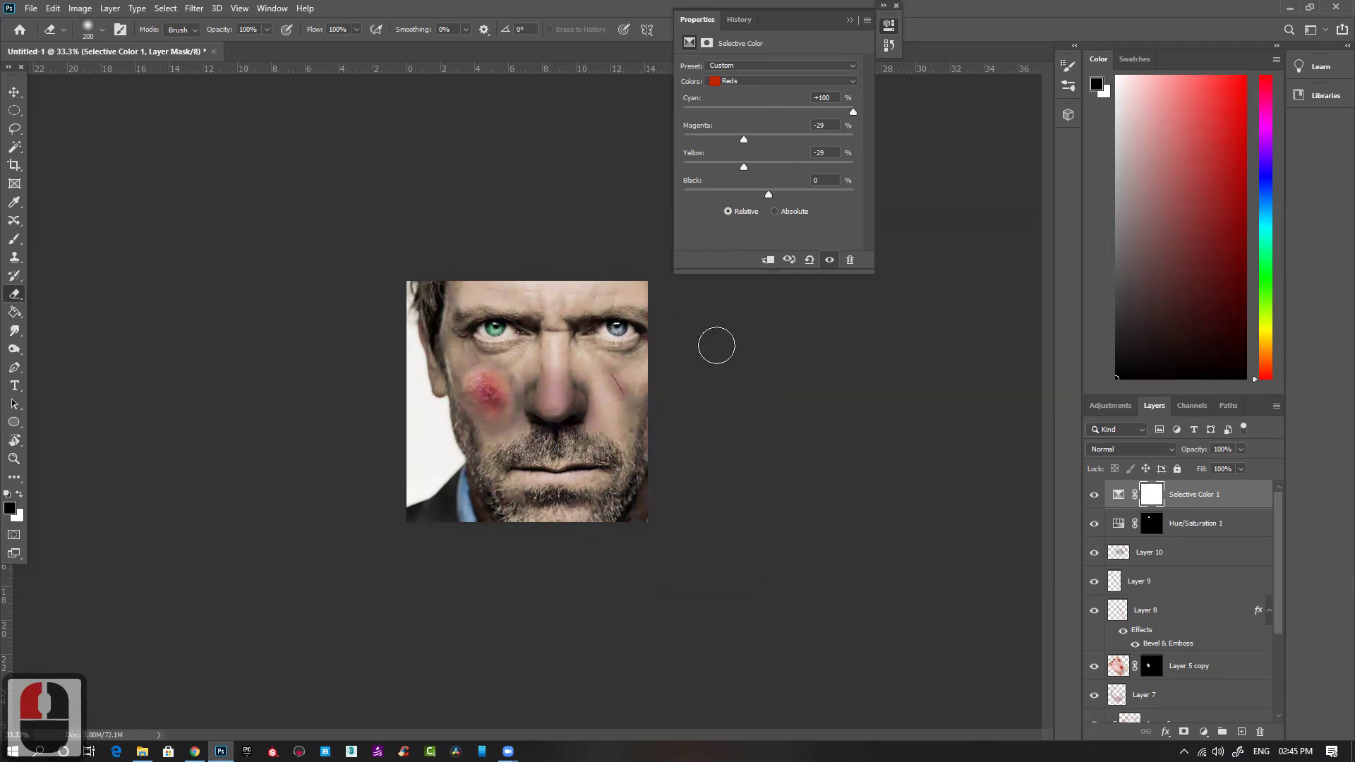
pyautogui.moveTo(769, 198)
pyautogui.mouseDown()
pyautogui.moveTo(619, 201)
pyautogui.moveTo(874, 212)
pyautogui.moveTo(749, 200)
pyautogui.moveTo(791, 198)
pyautogui.mouseUp()
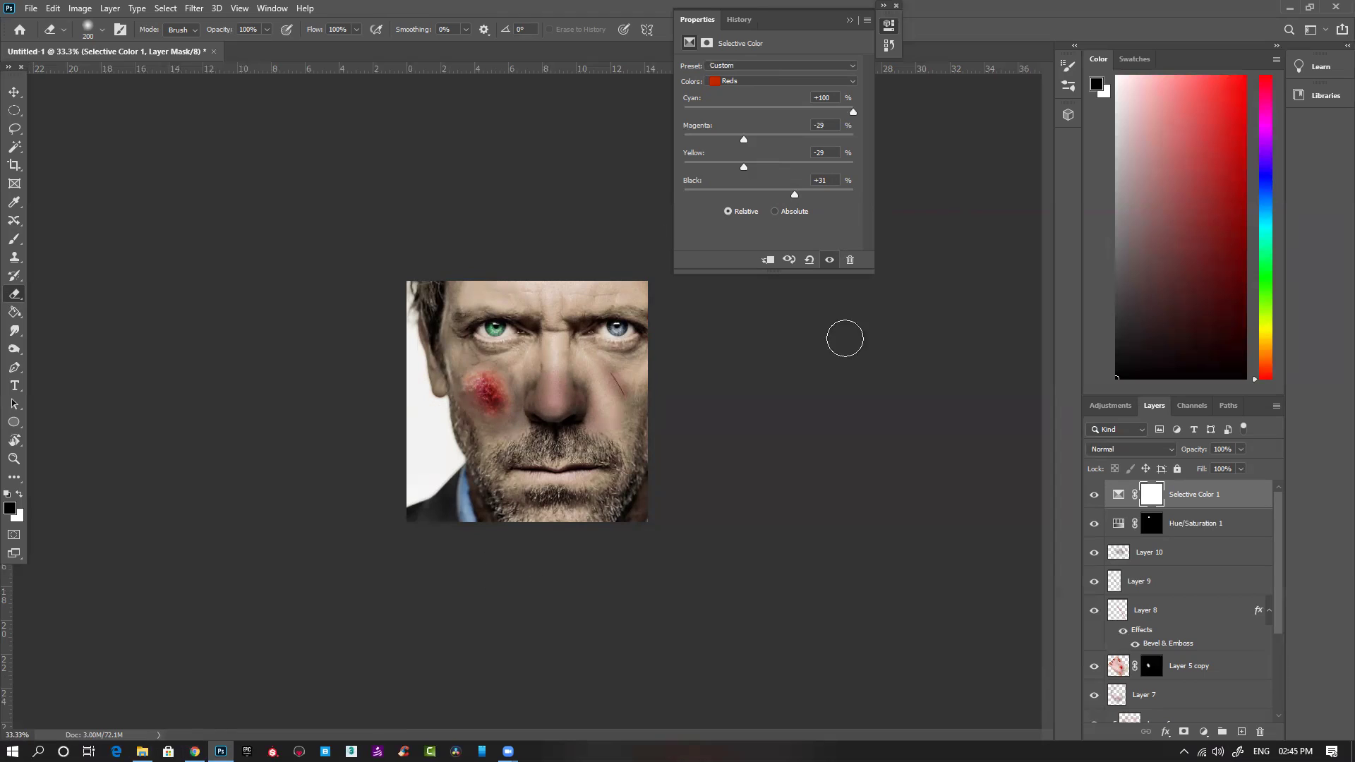
pyautogui.click(852, 24)
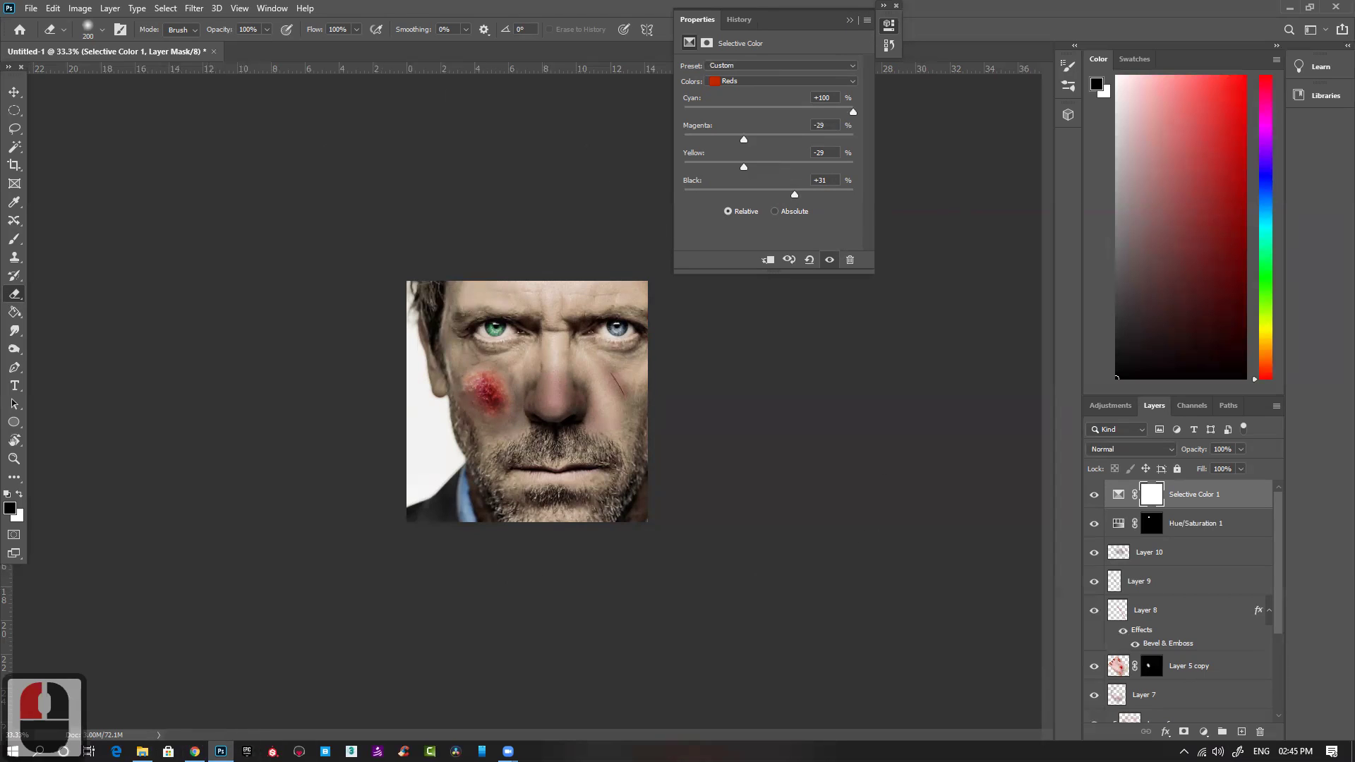
# Step: Switch to Chrome, open the AID Virtual Learning Environment in a new tab and log in with the saved username and password
pyautogui.click(194, 751)
pyautogui.click(190, 12)
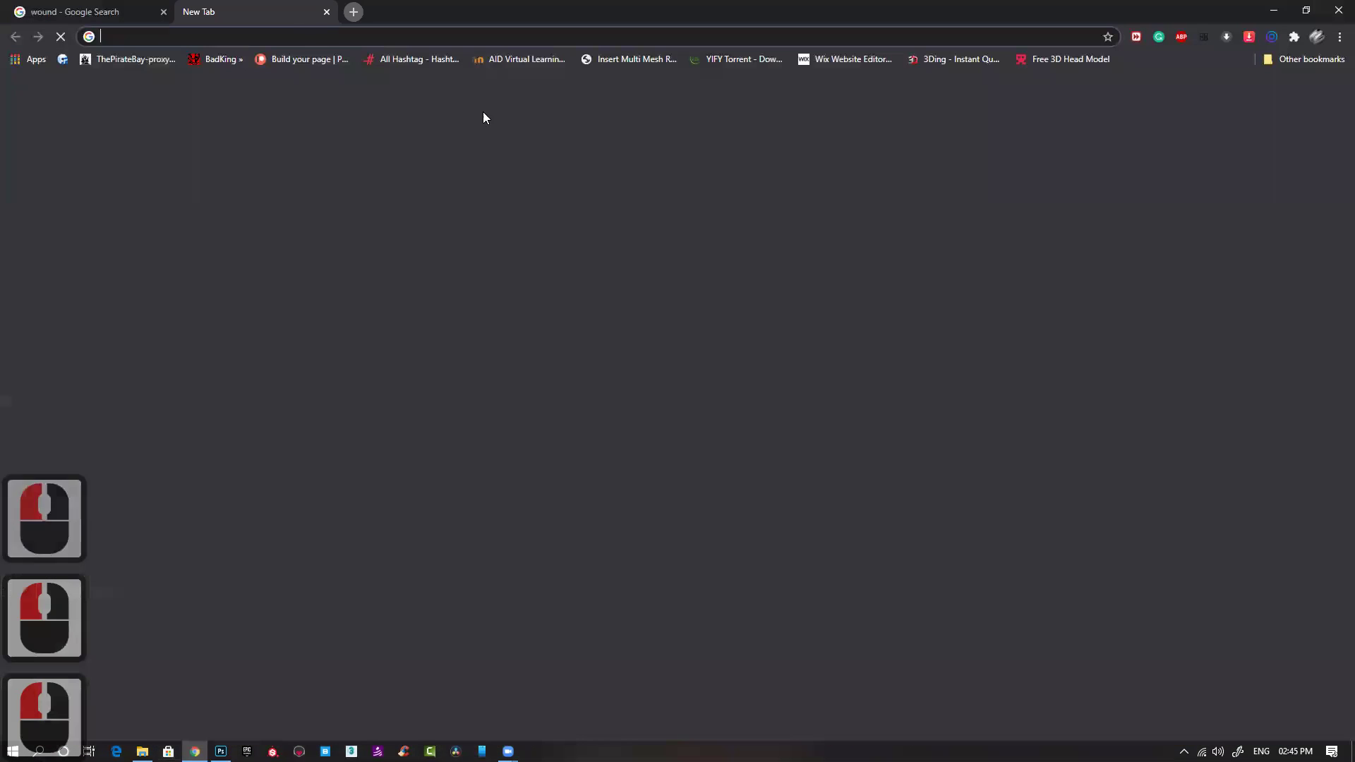
pyautogui.click(520, 59)
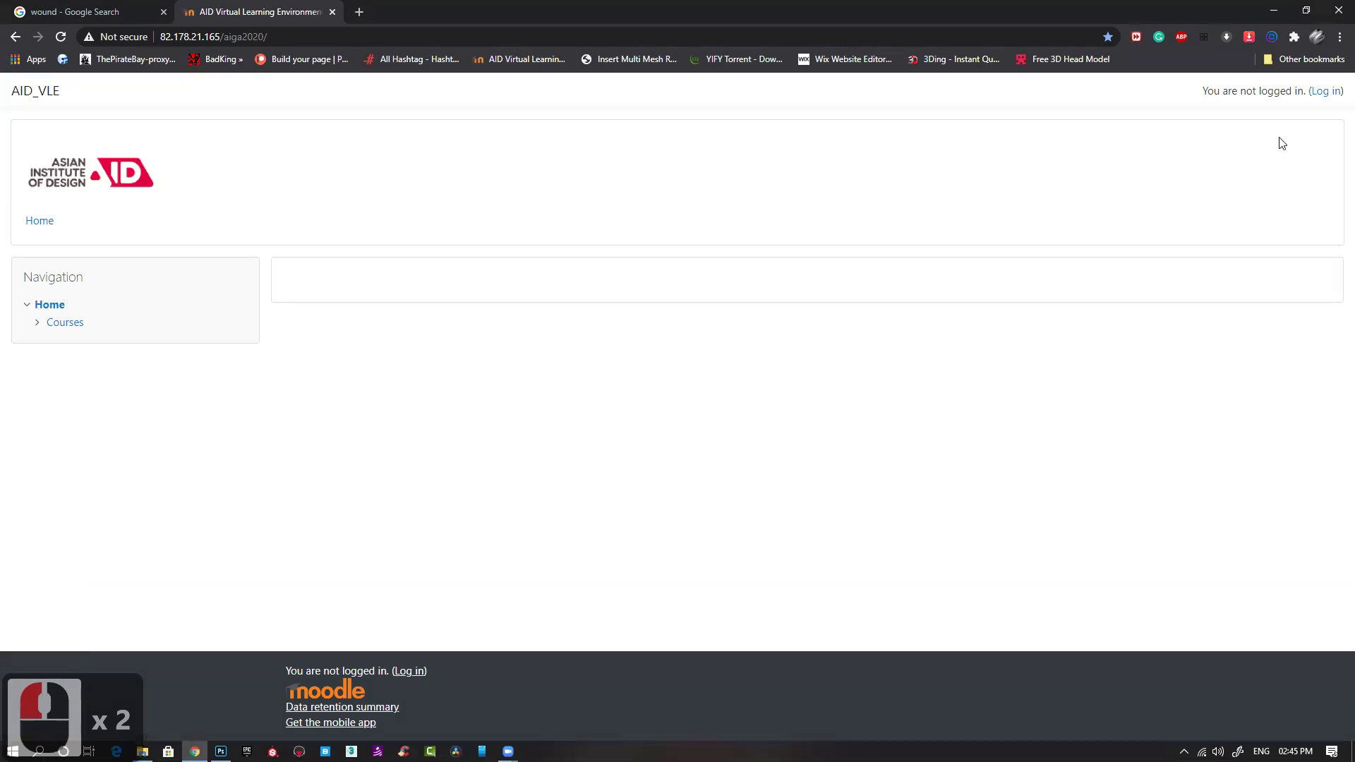
pyautogui.click(1323, 91)
pyautogui.click(514, 286)
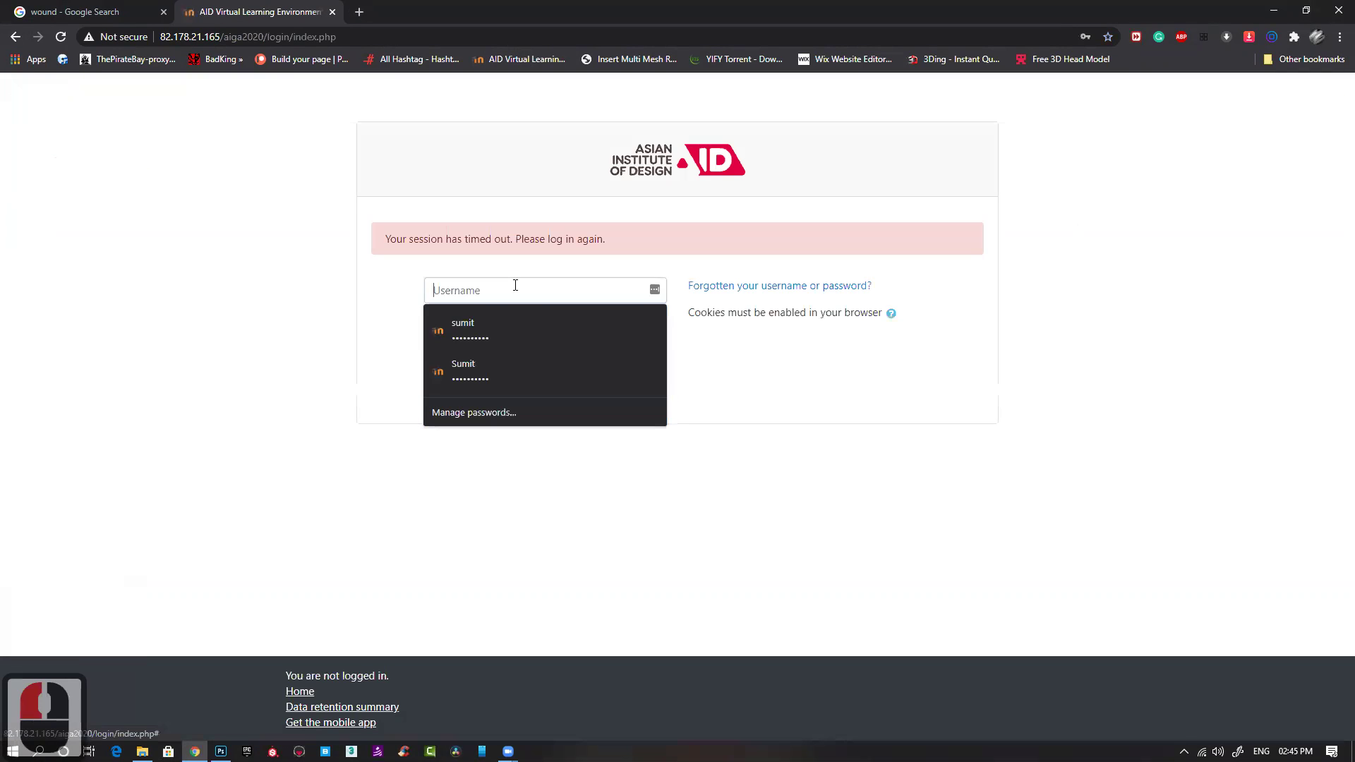
pyautogui.click(480, 335)
pyautogui.click(531, 399)
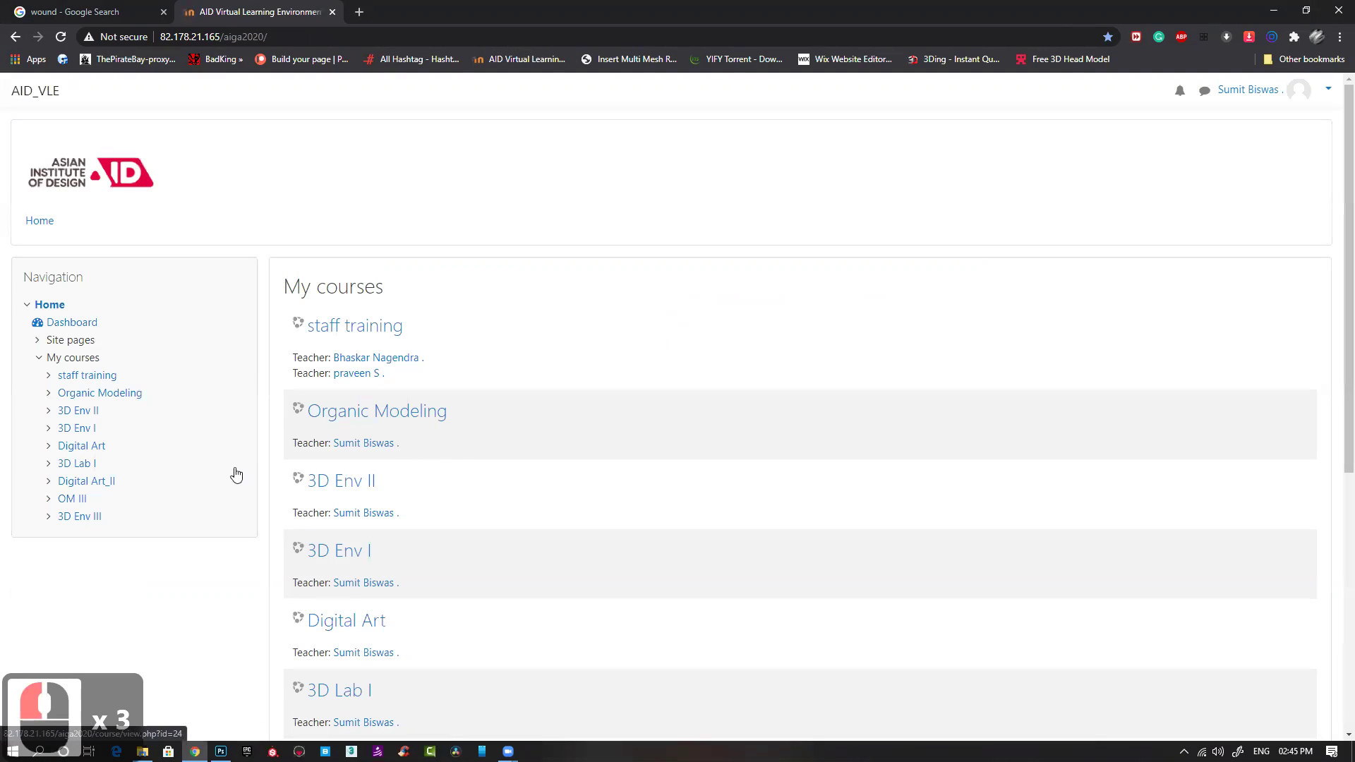
# Step: Open the Digital Art course and its Attendance GA204 sessions
pyautogui.click(81, 446)
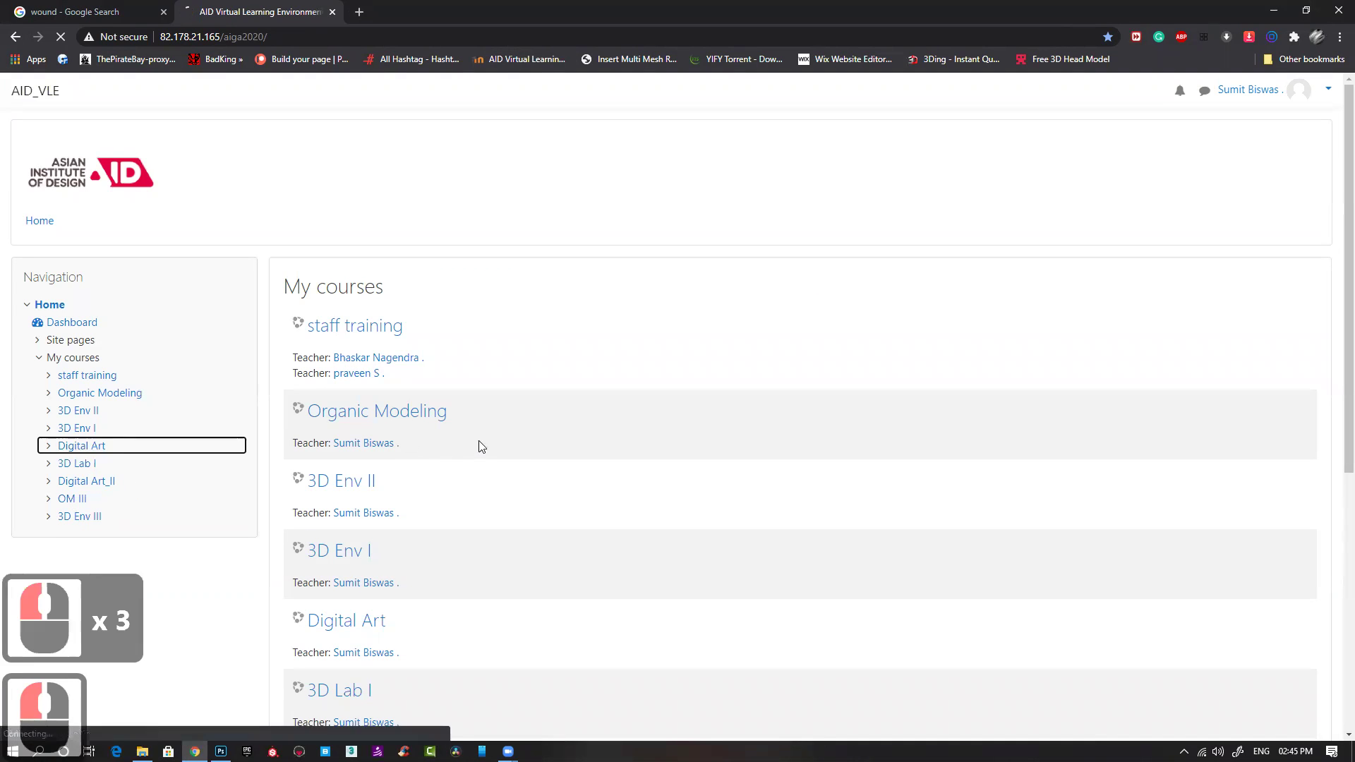
pyautogui.scroll(-1, 373, 201)
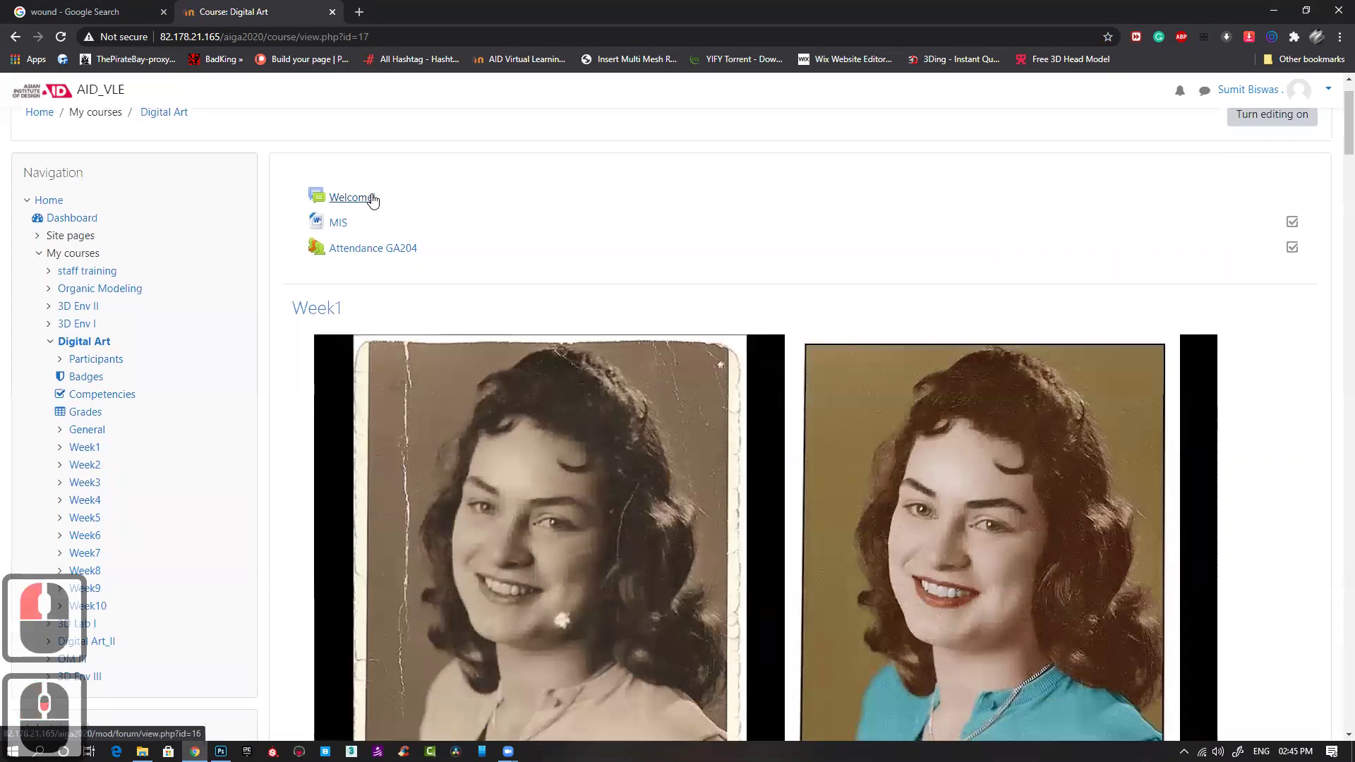
pyautogui.click(377, 250)
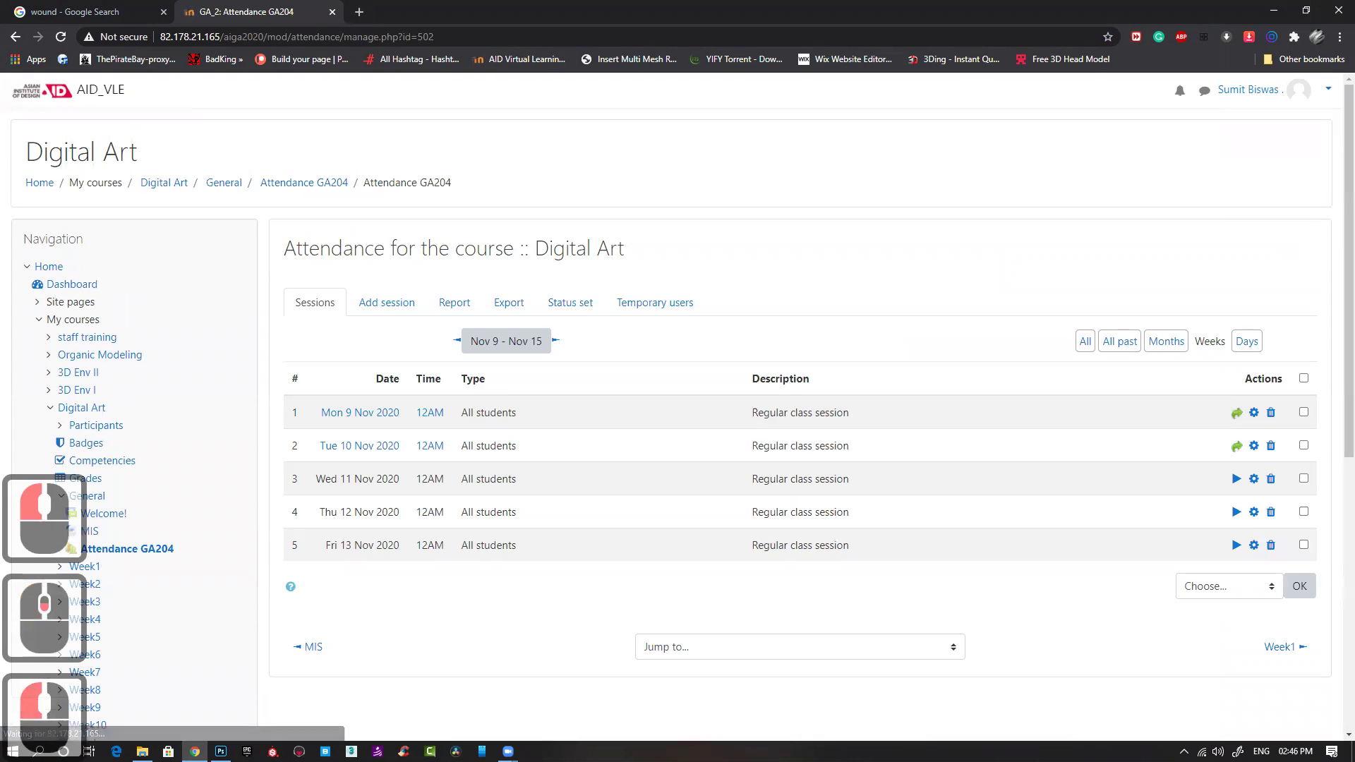